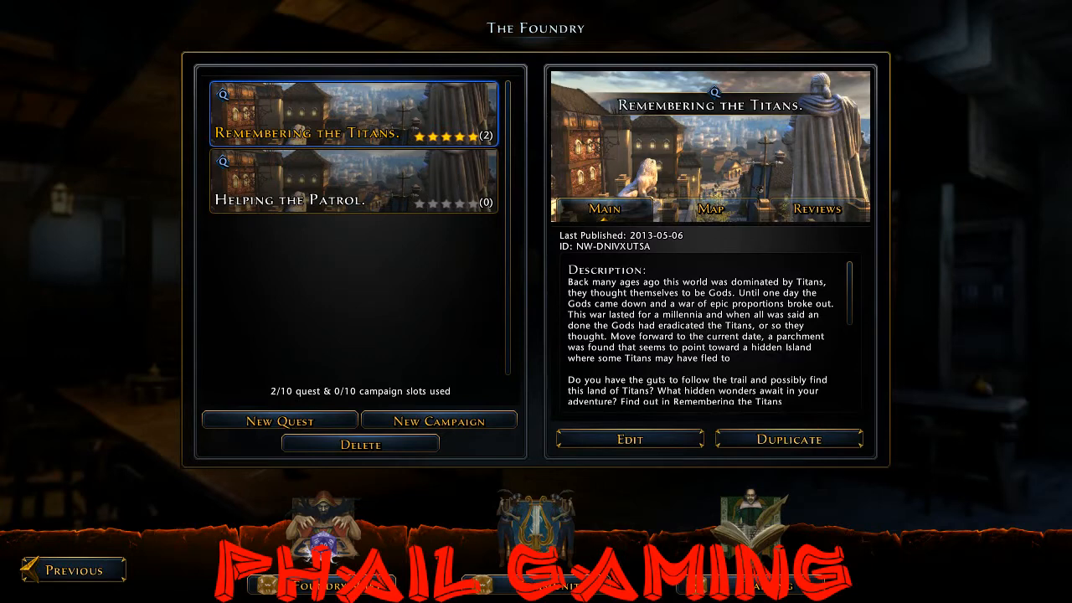
# Open the quest "Helping the Patrol." in the Foundry editor.
pyautogui.scroll(-3, 704, 335)
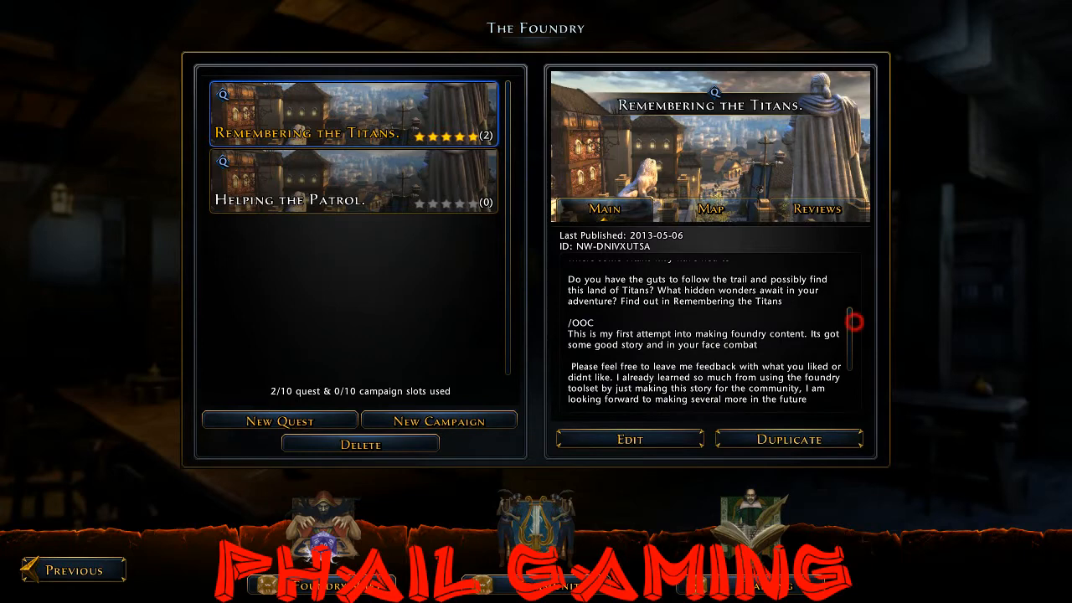
pyautogui.scroll(-2, 718, 333)
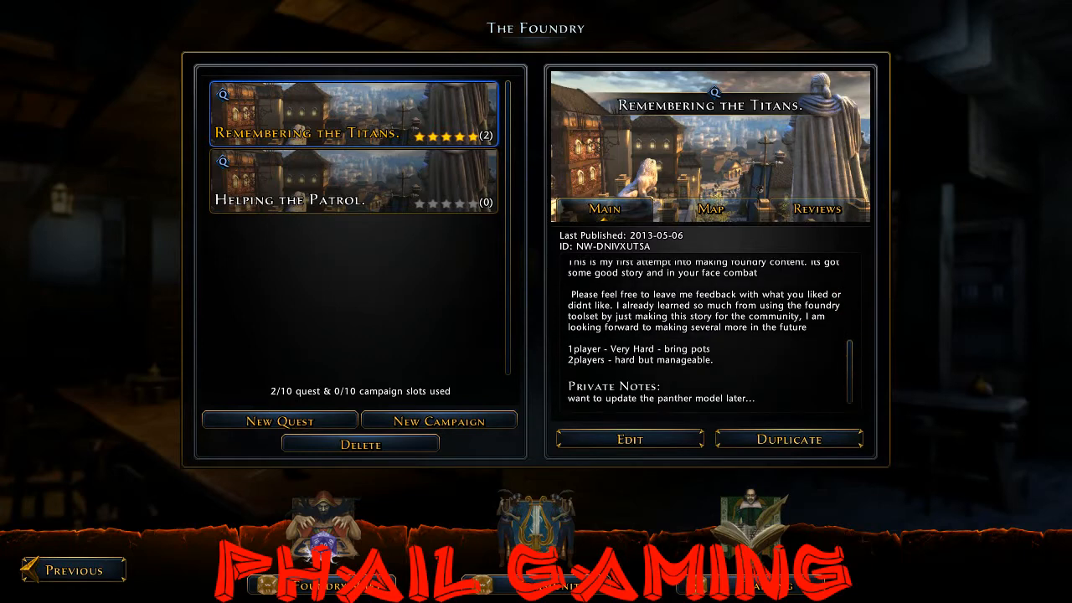
pyautogui.scroll(5, 704, 335)
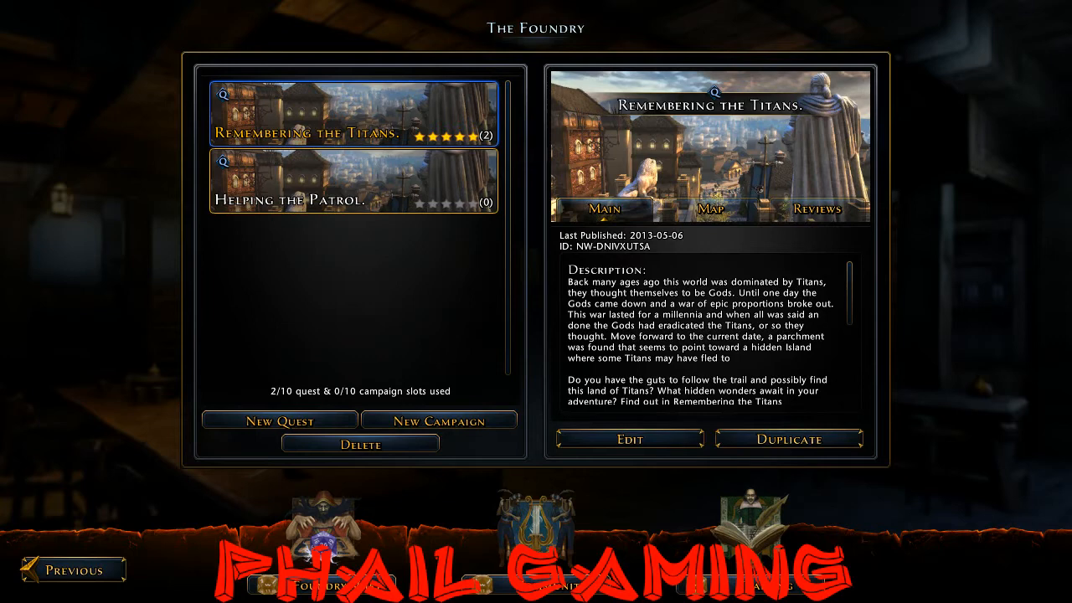
pyautogui.click(395, 187)
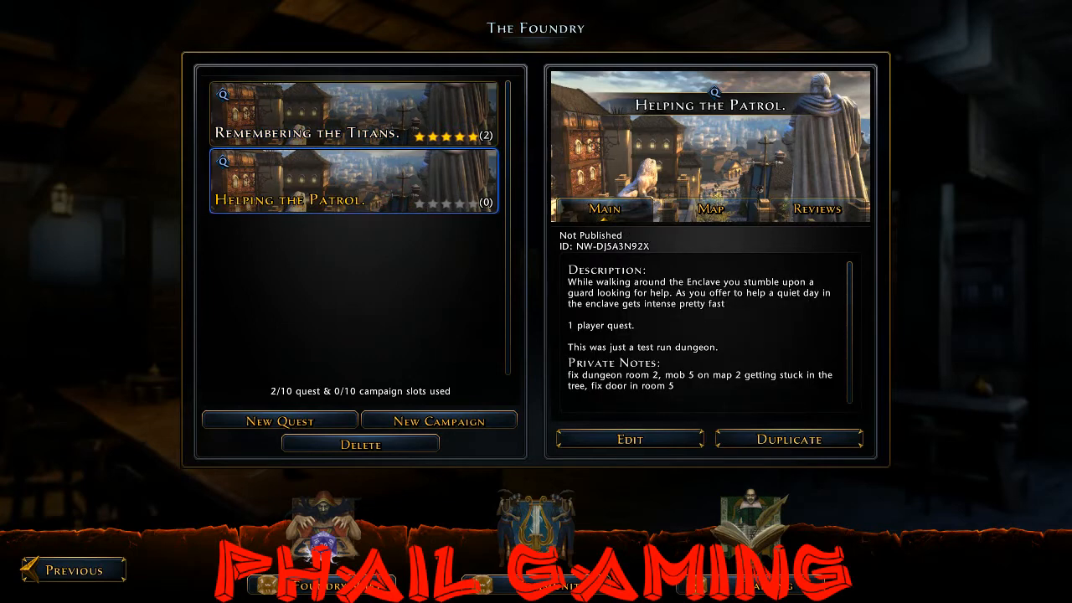
pyautogui.doubleClick(420, 187)
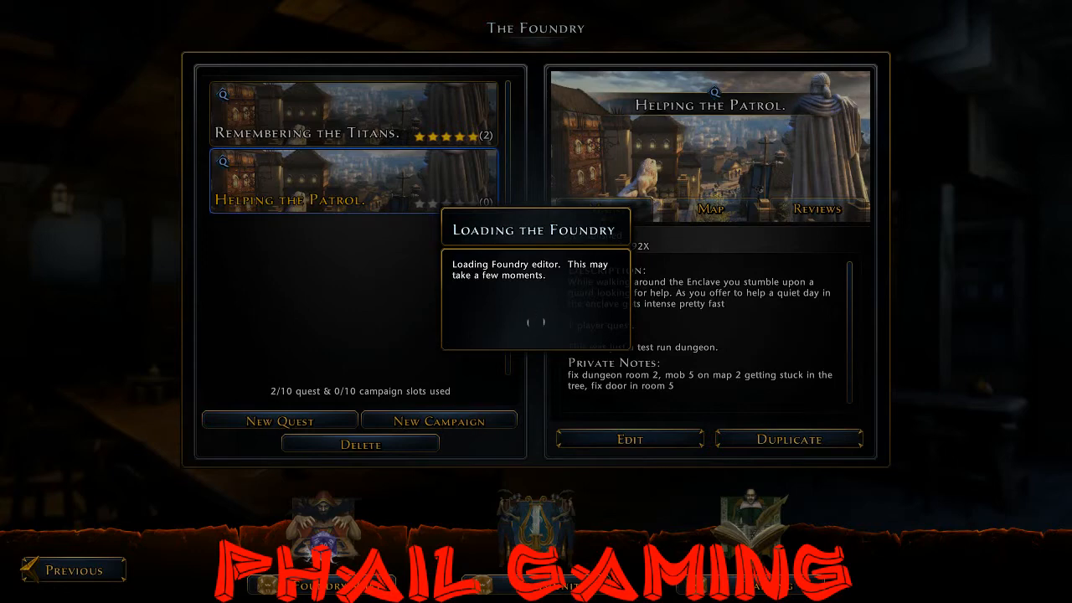
pyautogui.click(1018, 457)
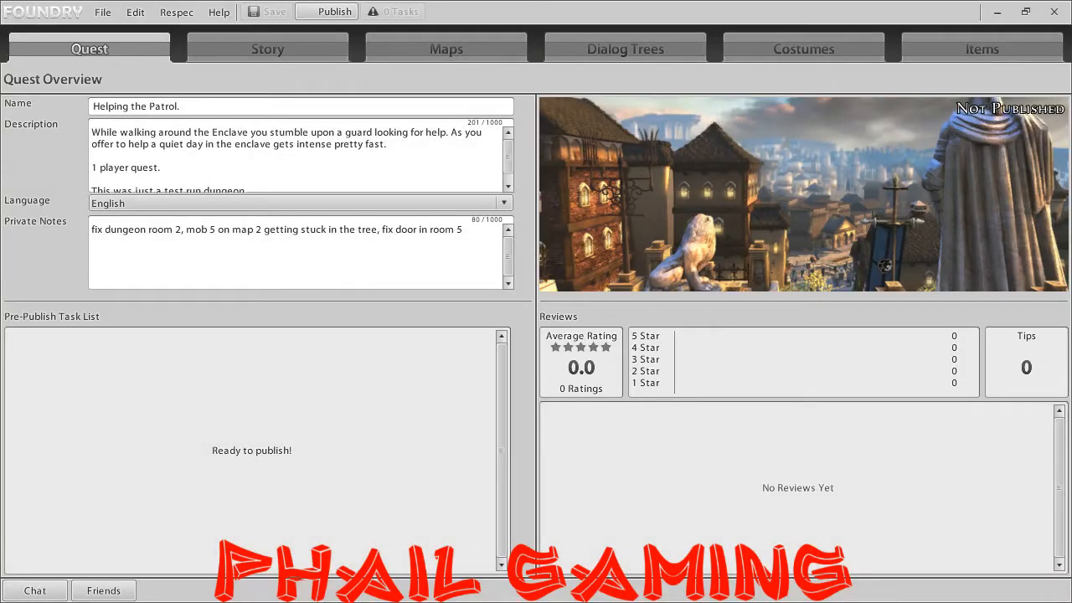
pyautogui.click(302, 172)
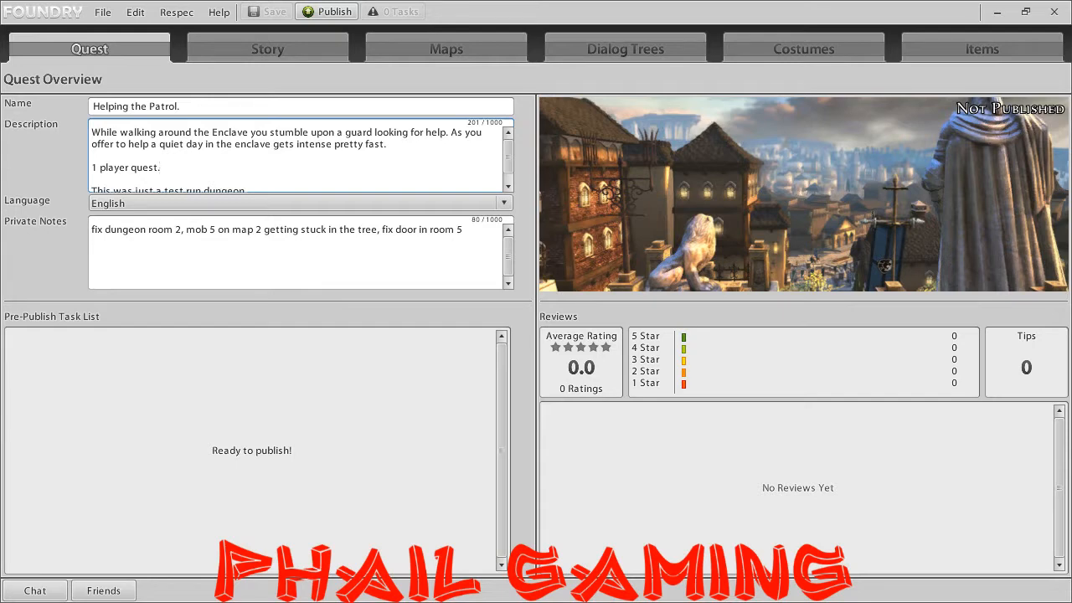
pyautogui.click(441, 148)
pyautogui.scroll(-1, 441, 148)
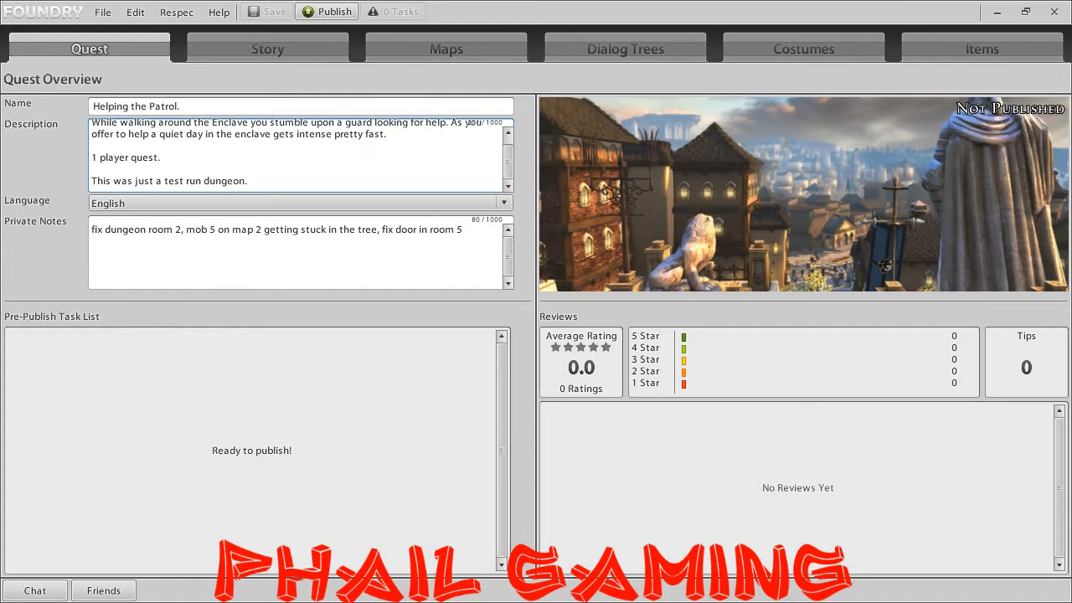
pyautogui.click(172, 157)
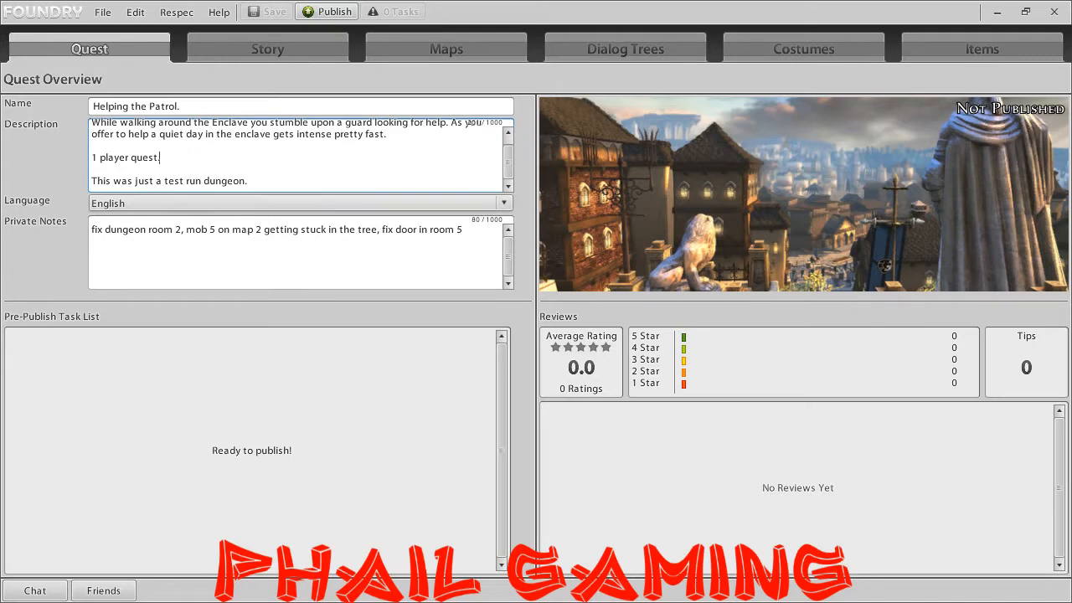
pyautogui.click(192, 202)
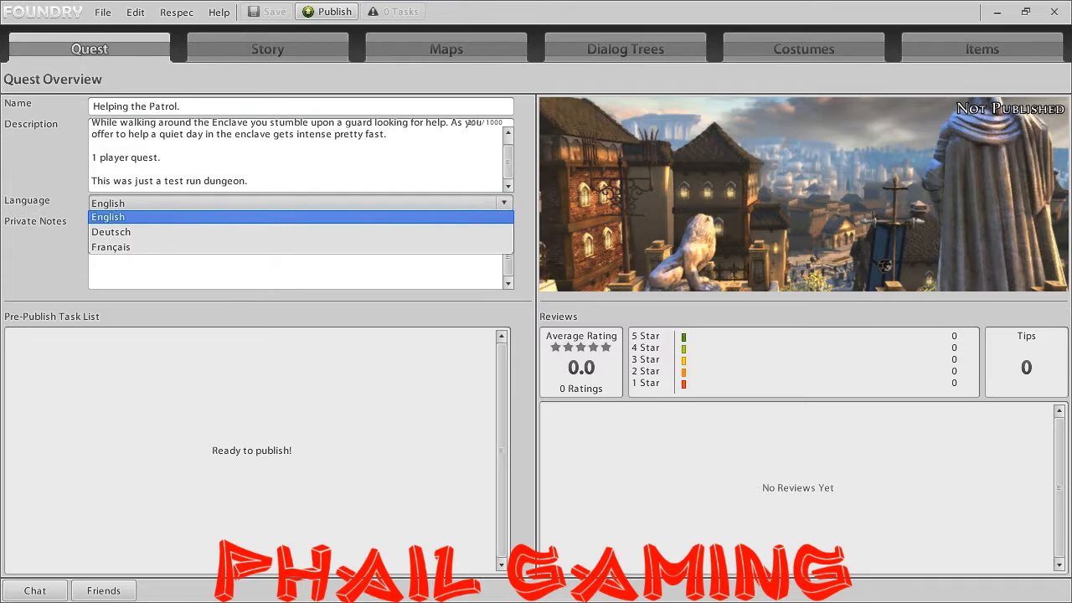
pyautogui.click(196, 201)
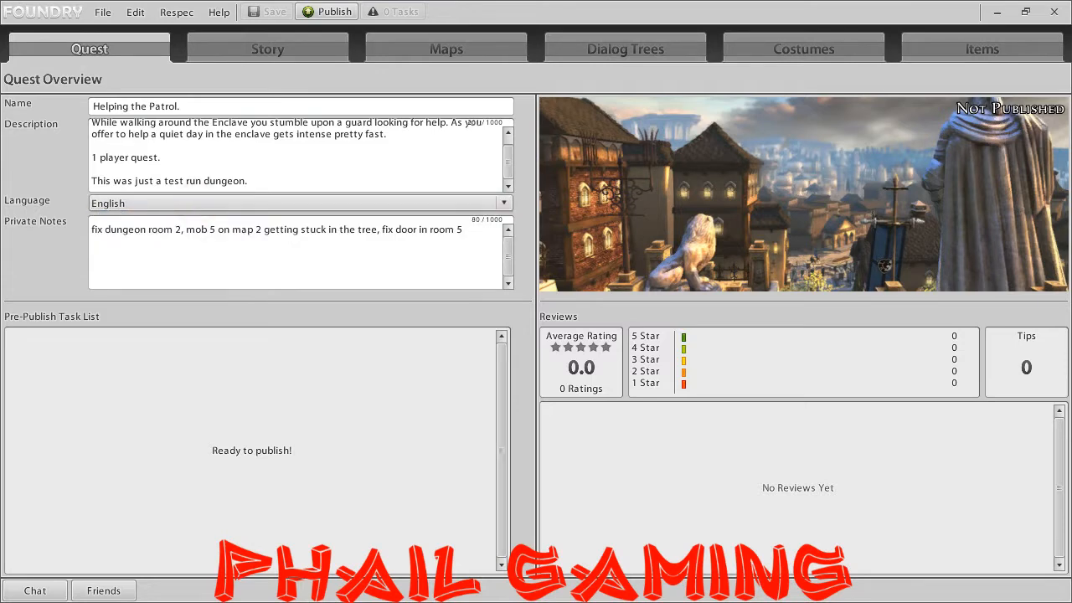
# Replace the quest's private notes with "Mob in dungeon room 2 is walking in the walls.".
pyautogui.click(198, 241)
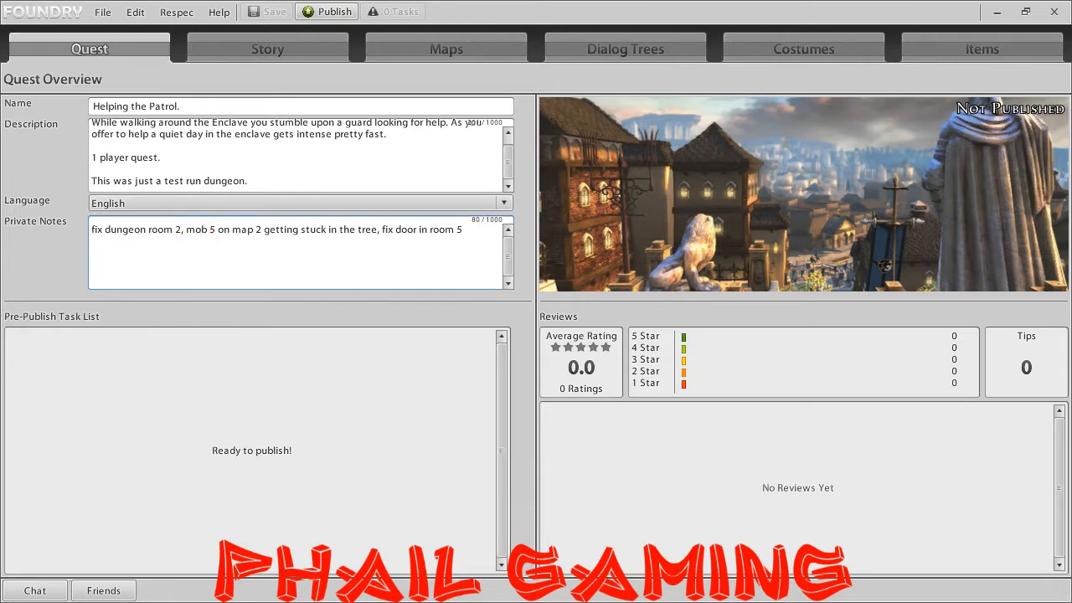
pyautogui.moveTo(465, 229); pyautogui.dragTo(90, 229)
pyautogui.press('BackSpace')
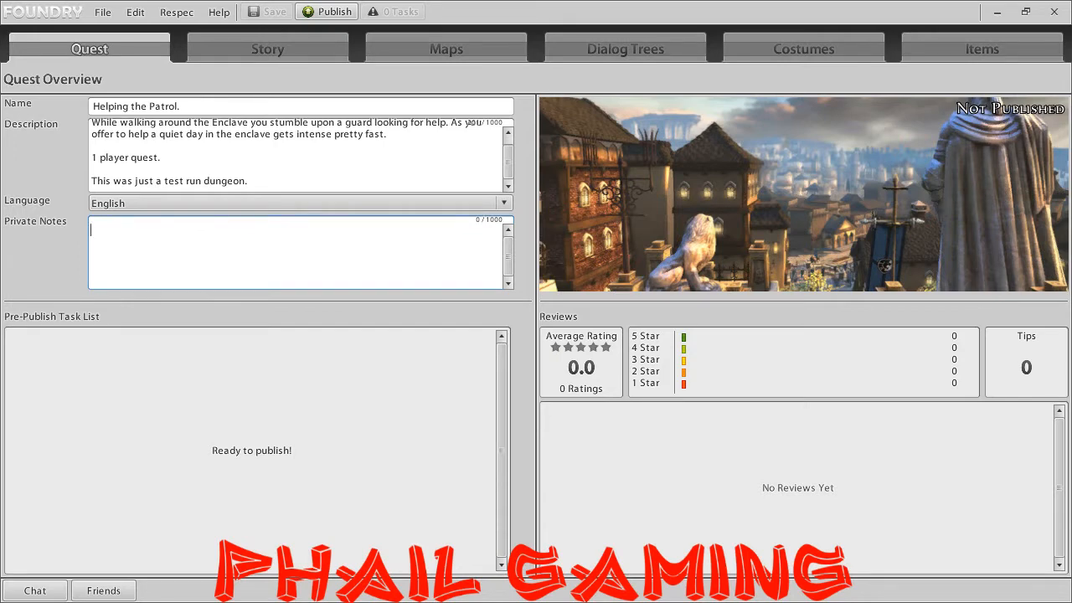
pyautogui.write('Mod in dungeon room 2 is walkin')
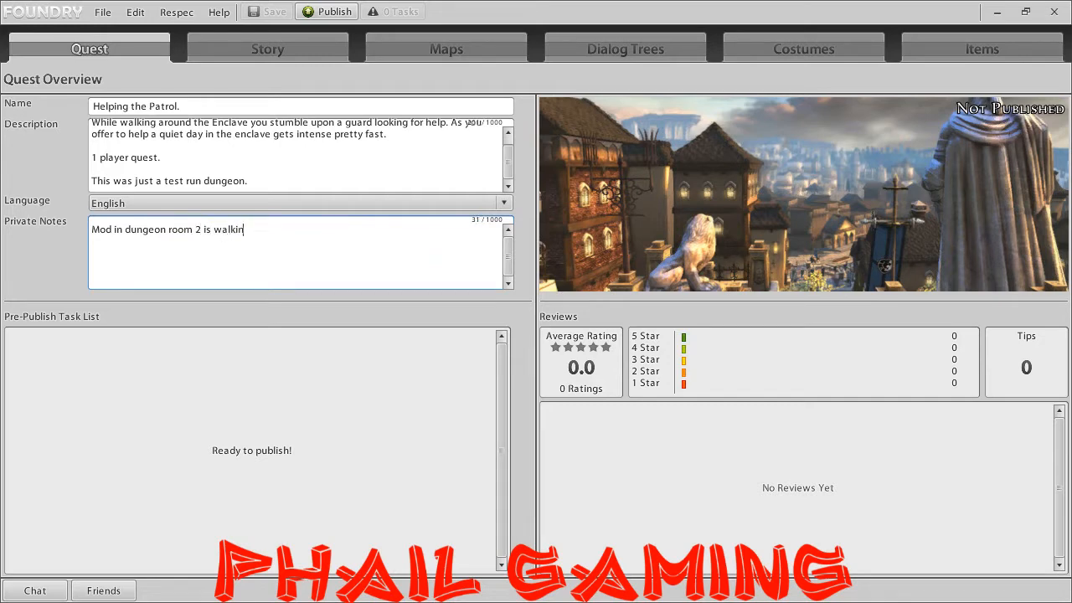
pyautogui.write('g in the walls.')
pyautogui.click(407, 251)
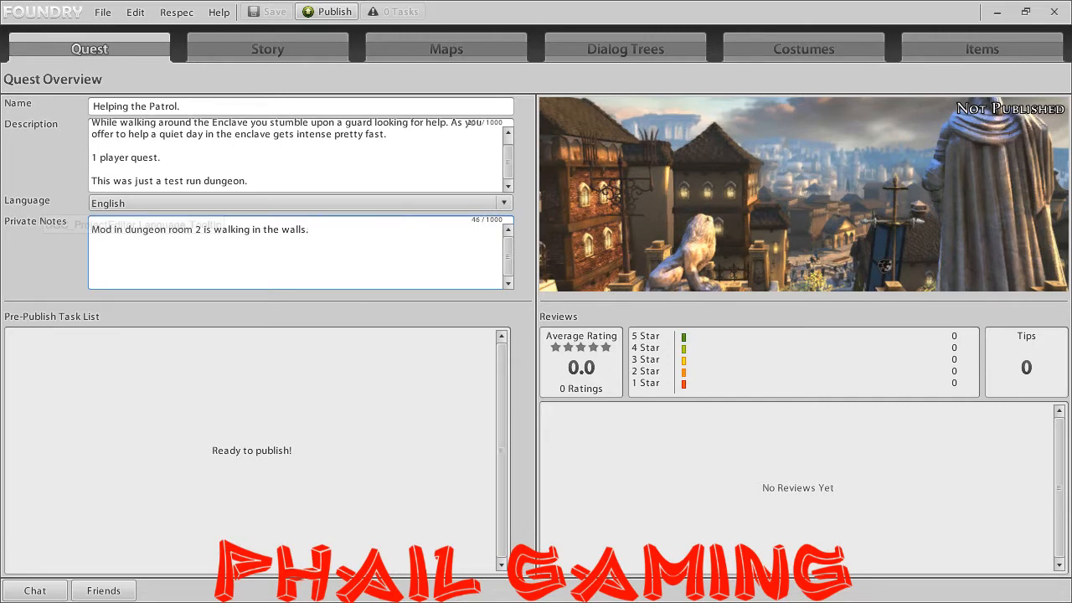
pyautogui.click(109, 229)
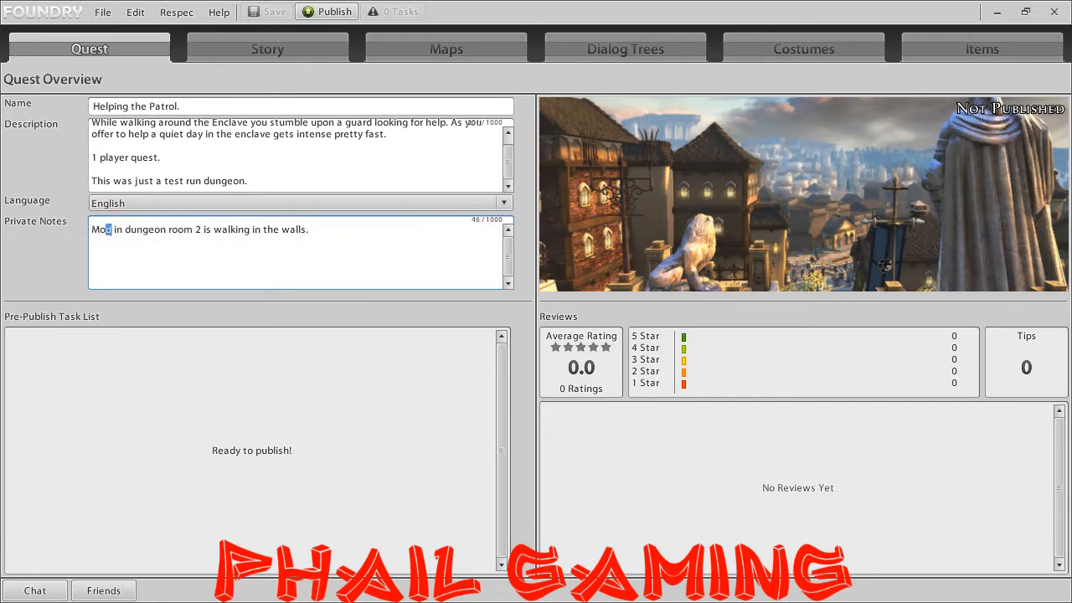
pyautogui.press('BackSpace')
pyautogui.write('b')
pyautogui.click(318, 243)
# Insert "*EDIT* MOB DUNGEON @ WALKING IN WALLS FIX COMING TONIGHT>" at the very start of the quest description.
pyautogui.click(309, 181)
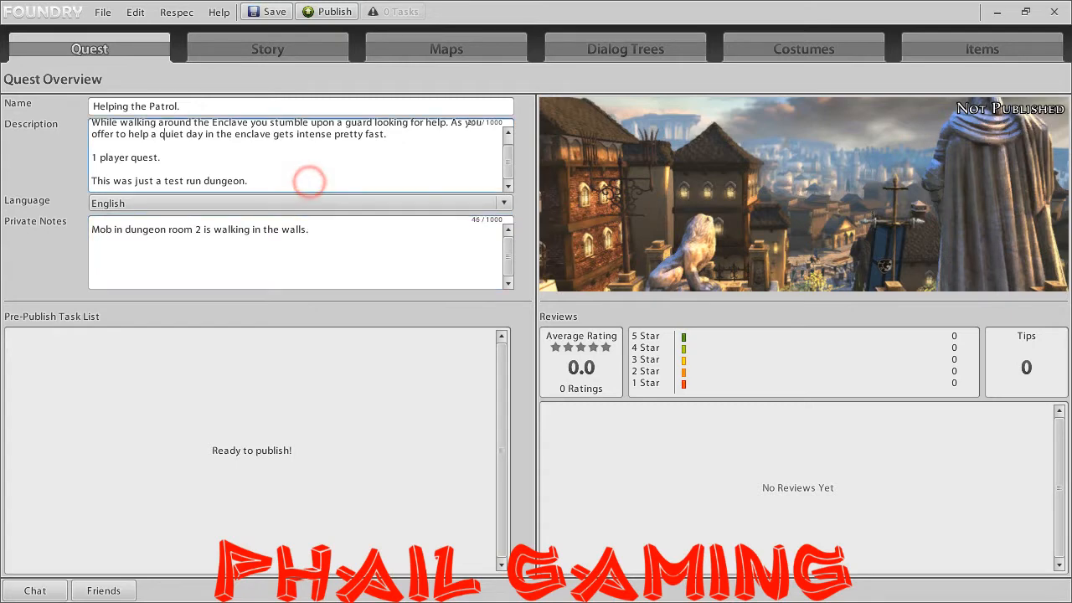
pyautogui.click(309, 181)
pyautogui.scroll(1, 301, 159)
pyautogui.click(92, 127)
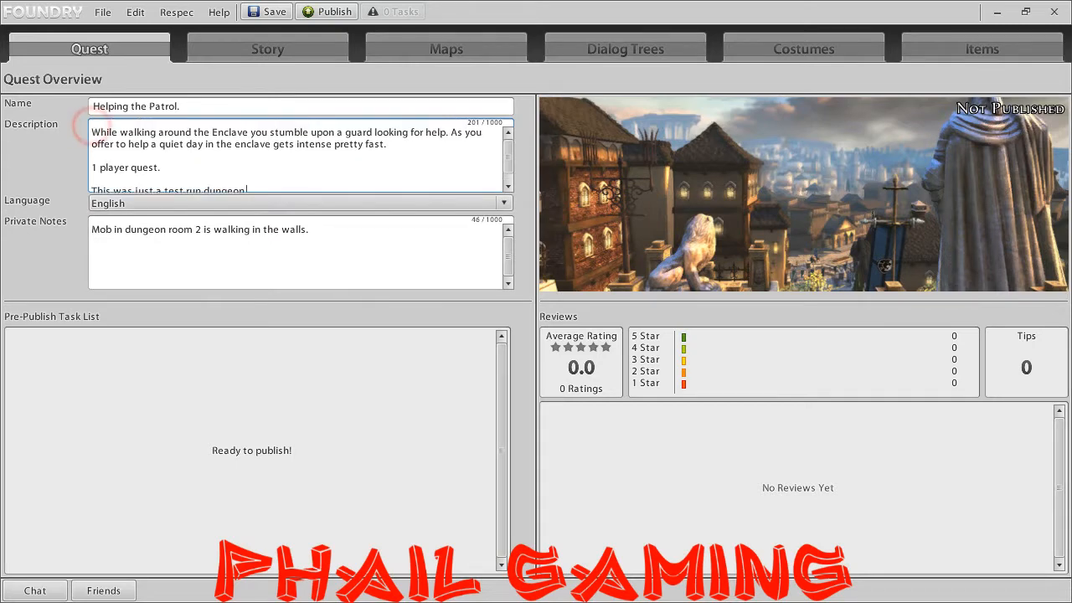
pyautogui.click(93, 136)
pyautogui.write('*')
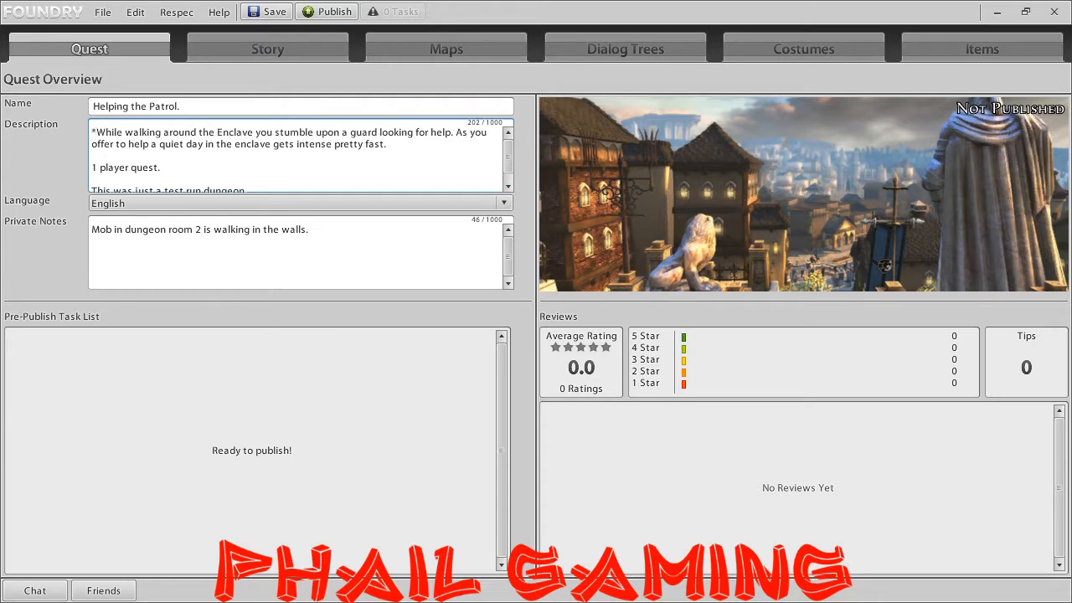
pyautogui.write('EDIT')
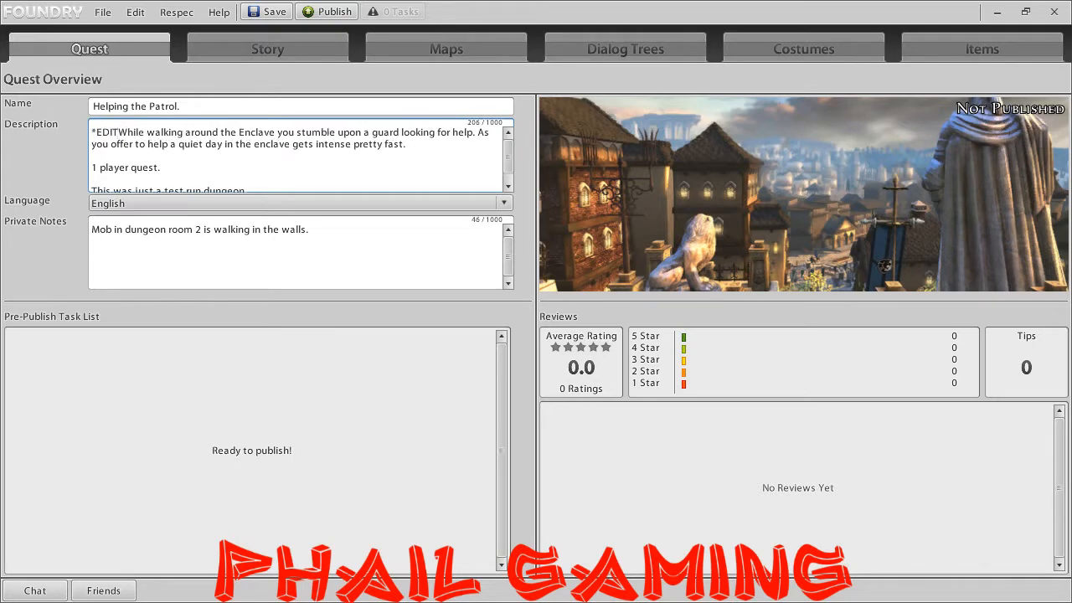
pyautogui.write('* MO')
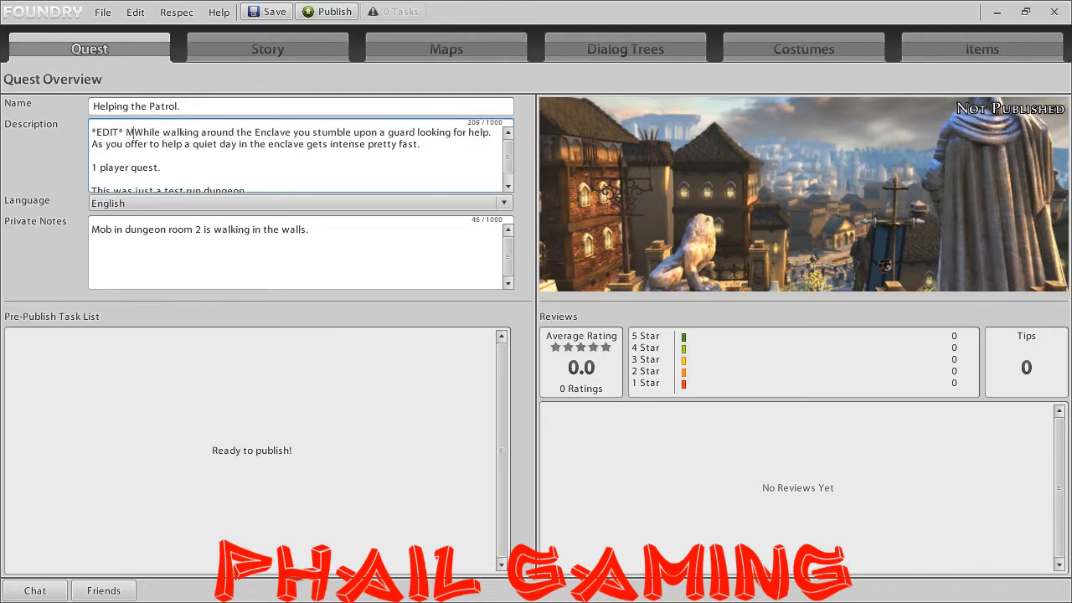
pyautogui.write('B ')
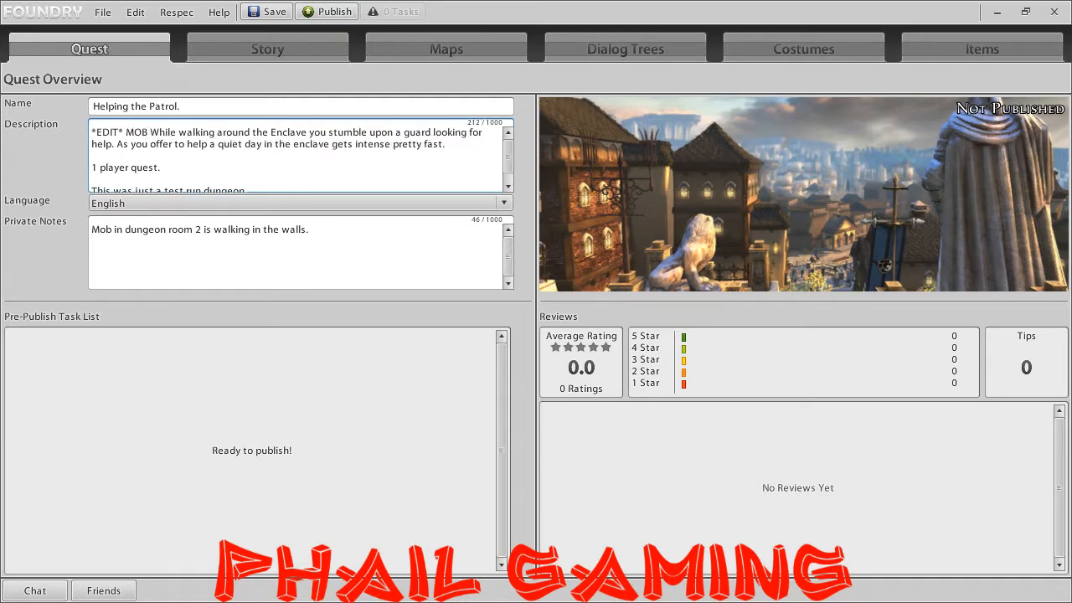
pyautogui.write('DUNGEON @ ')
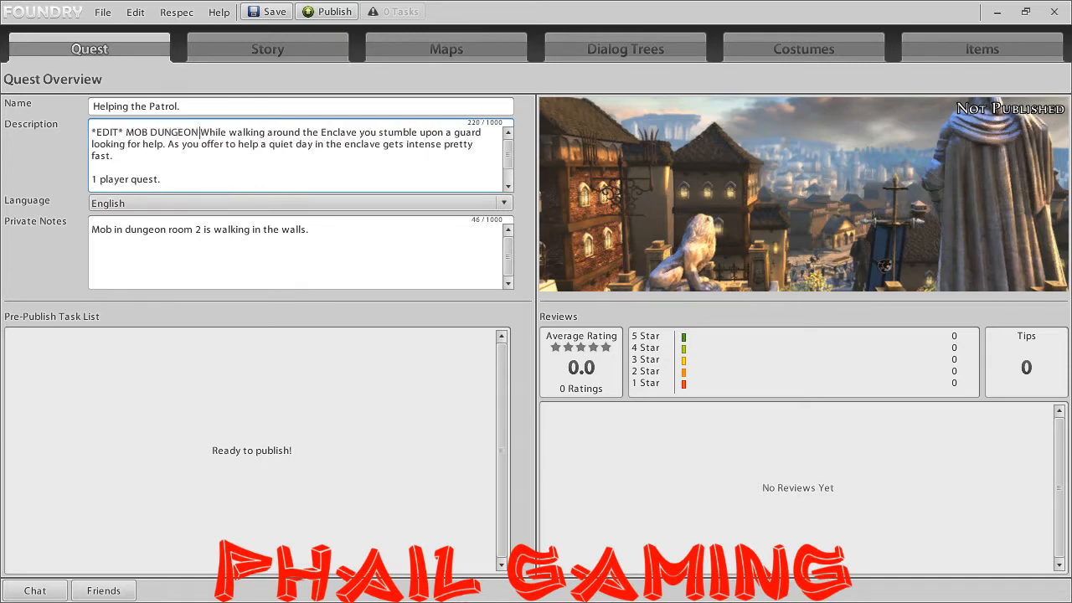
pyautogui.write('WALKING IN ')
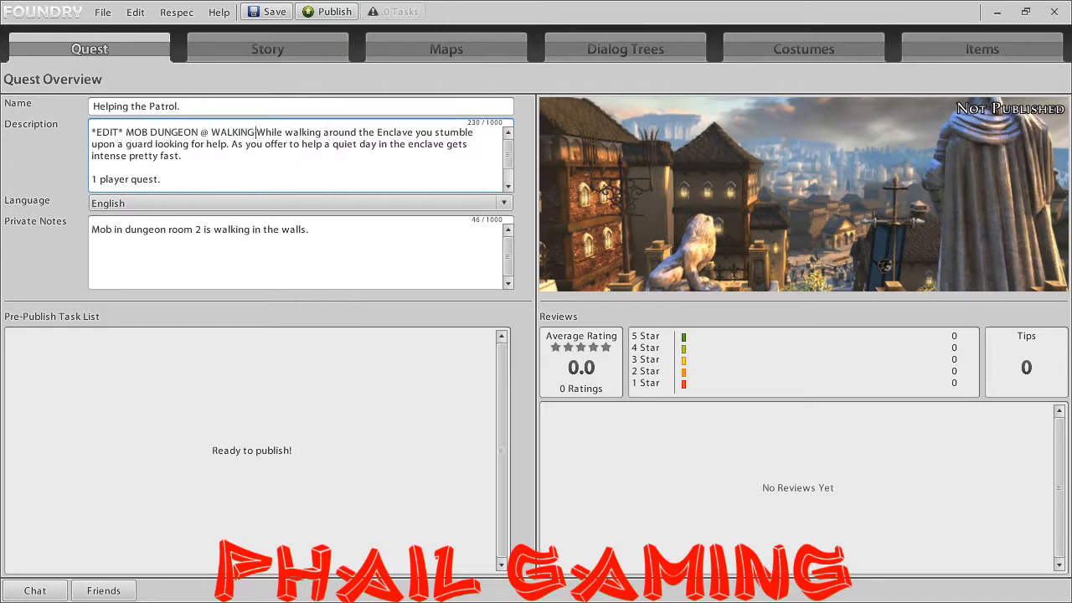
pyautogui.write('WALLS')
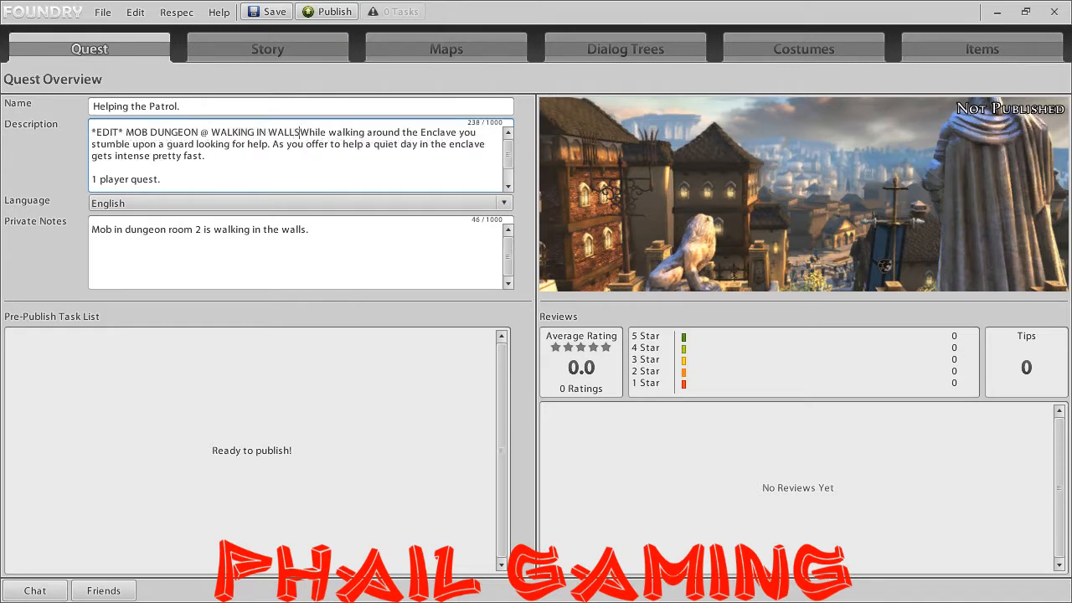
pyautogui.write(' FIX')
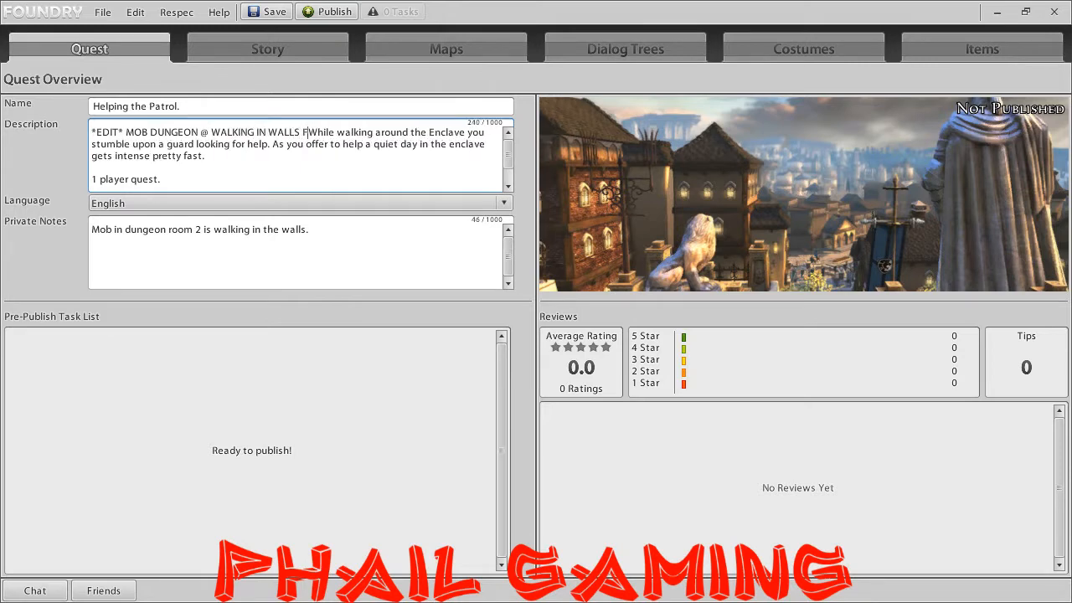
pyautogui.write(' COMING TO')
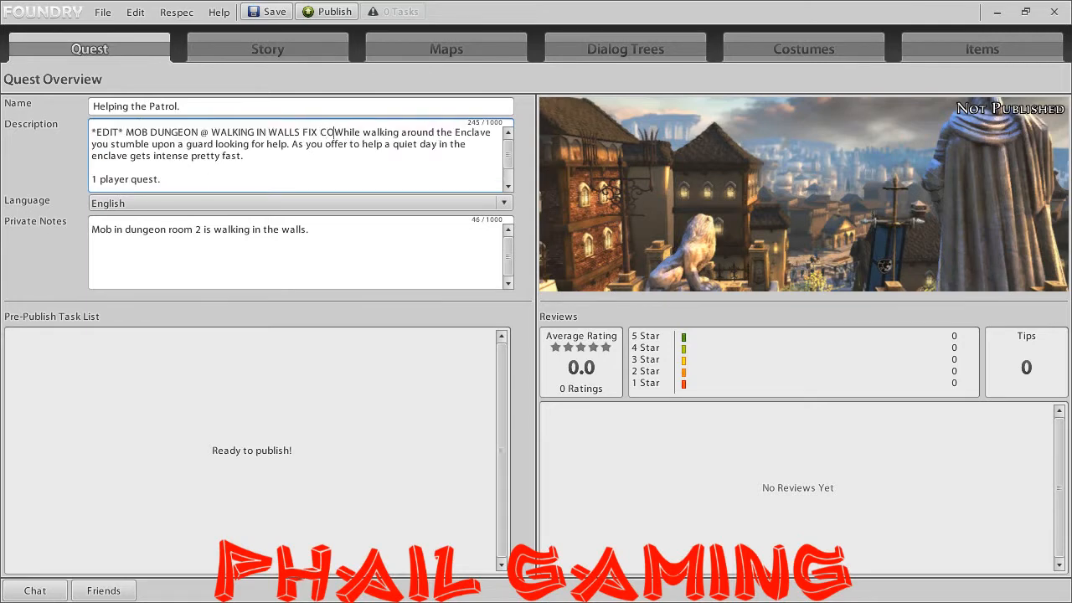
pyautogui.write('NIGHT>')
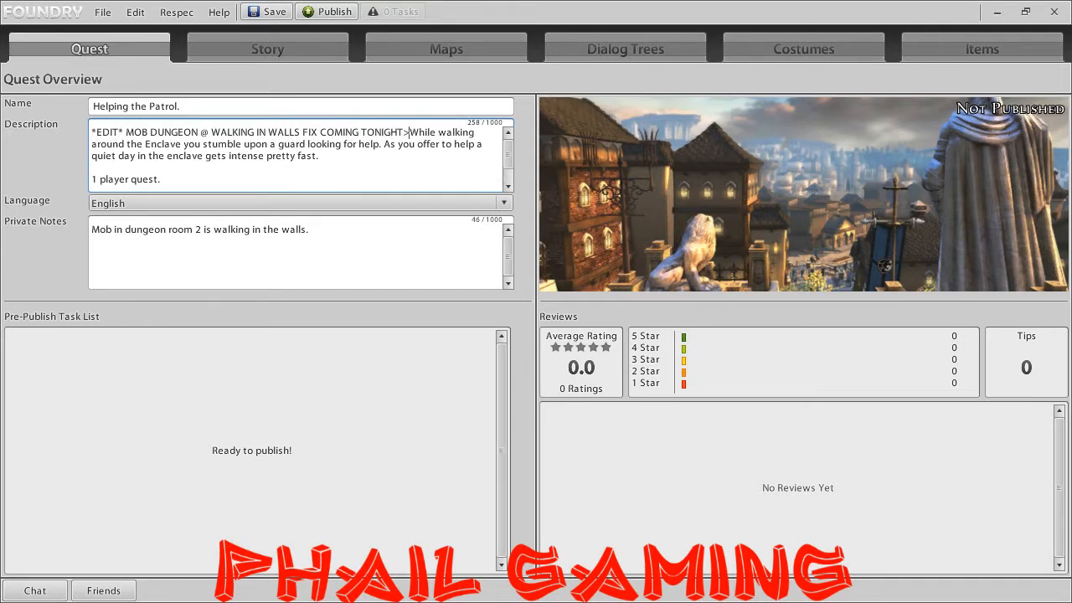
# Correct the edit notice to "DUNGEON 2", end it with a period, and separate it from the description with a blank line.
pyautogui.doubleClick(204, 132)
pyautogui.write('2')
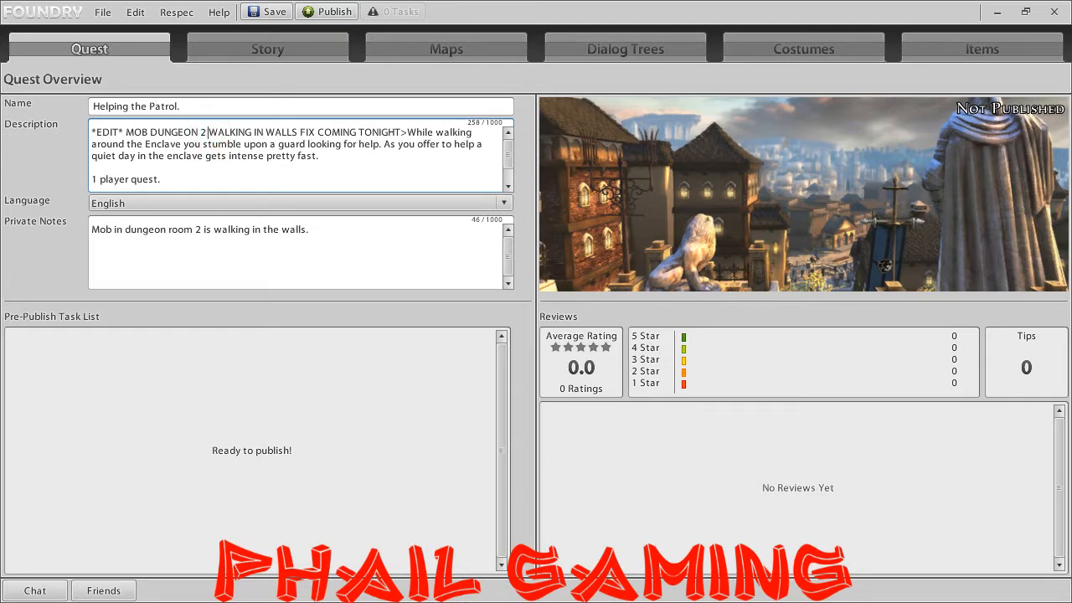
pyautogui.doubleClick(405, 133)
pyautogui.write('.')
pyautogui.press('Return')
pyautogui.press('Return')
pyautogui.tripleClick(424, 134)
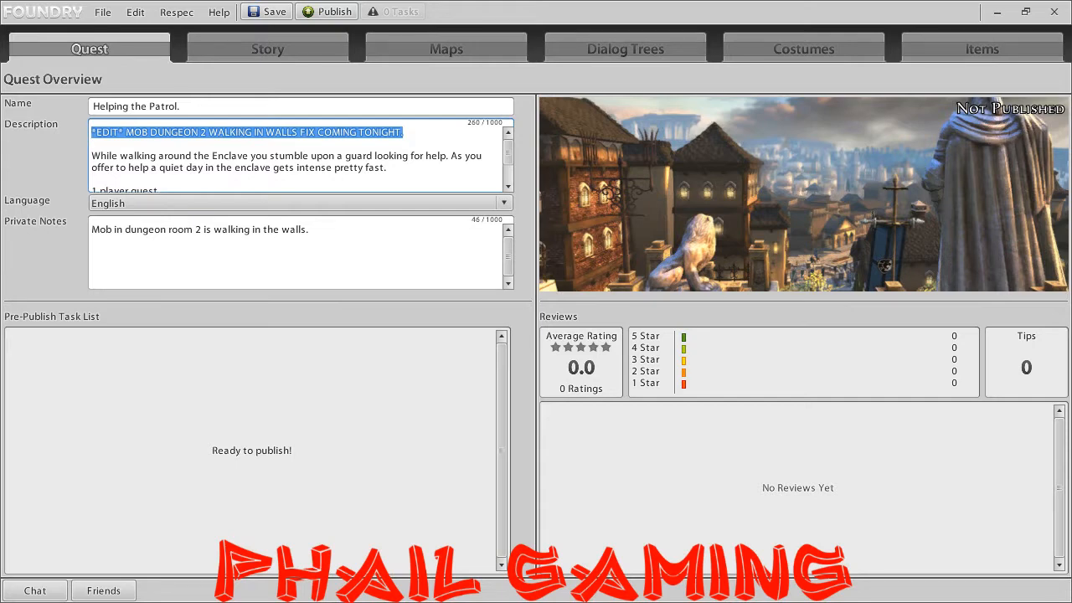
pyautogui.click(343, 171)
pyautogui.click(295, 229)
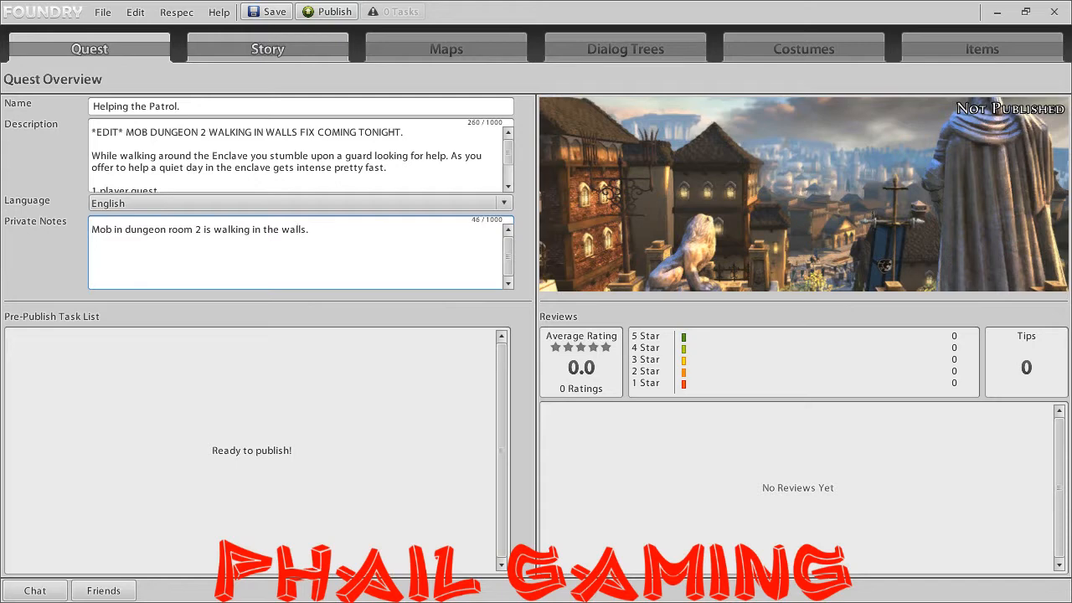
# In the quest's story, add a Dialog and an Unlock Door objective as parallel branches beside "Talk to Guard Frinko.".
pyautogui.click(307, 51)
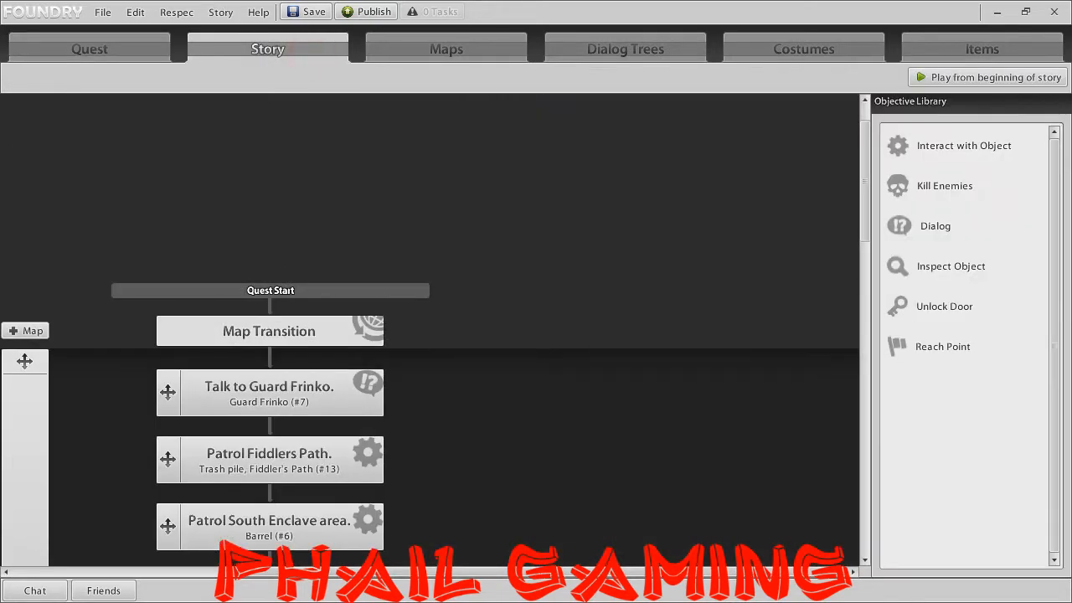
pyautogui.click(484, 311)
pyautogui.moveTo(865, 164)
pyautogui.mouseDown()
pyautogui.moveTo(865, 457)
pyautogui.moveTo(866, 191)
pyautogui.moveTo(866, 355)
pyautogui.moveTo(866, 207)
pyautogui.mouseUp()
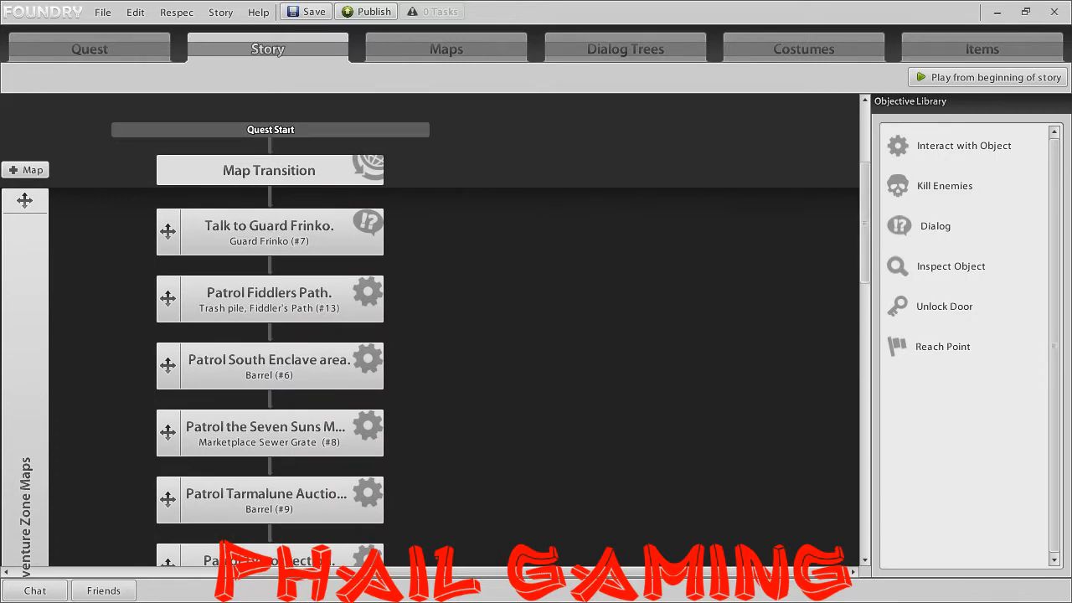
pyautogui.moveTo(926, 227); pyautogui.dragTo(787, 228)
pyautogui.moveTo(394, 232); pyautogui.dragTo(390, 231)
pyautogui.moveTo(943, 306)
pyautogui.mouseDown()
pyautogui.moveTo(350, 307)
pyautogui.moveTo(103, 252)
pyautogui.mouseUp()
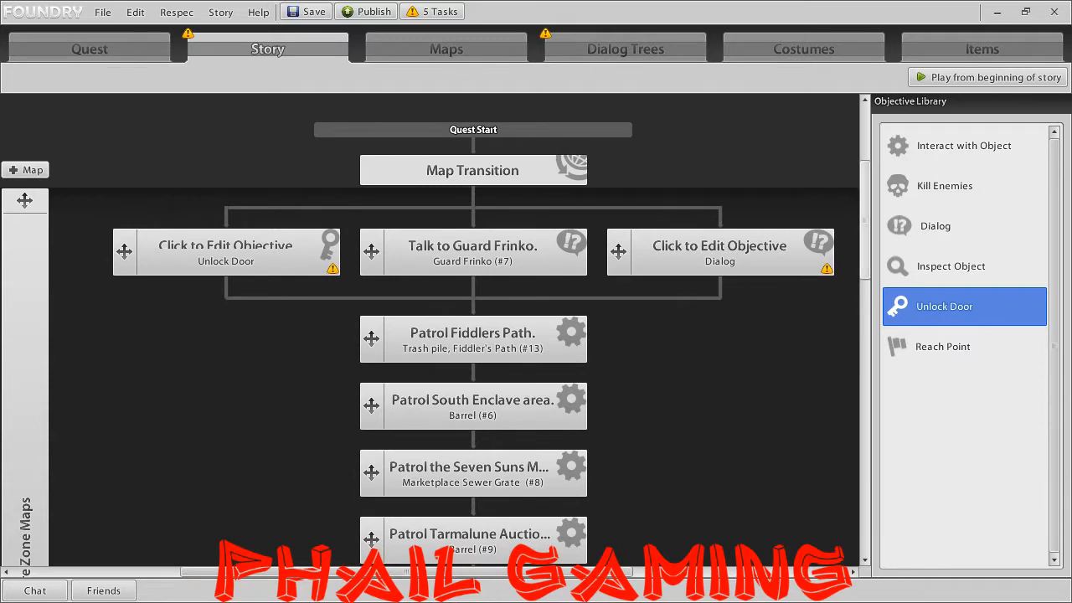
# Add a second Dialog objective to the Dialog branch and an Inspect Object objective below Unlock Door.
pyautogui.moveTo(935, 225); pyautogui.dragTo(720, 217)
pyautogui.moveTo(950, 267); pyautogui.dragTo(224, 315)
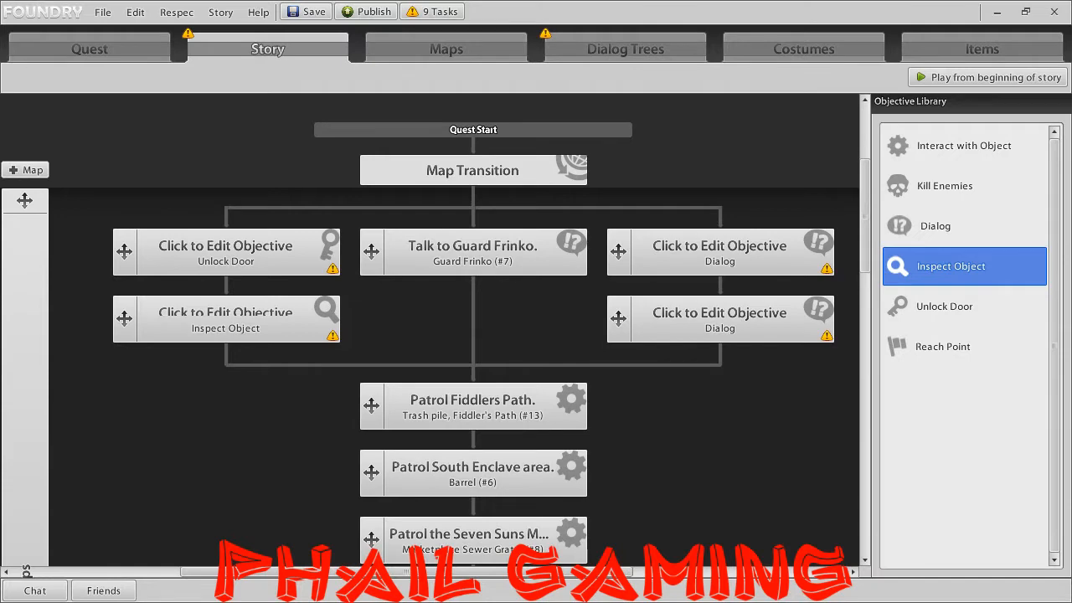
# Add an Inspect Object objective as a fourth parallel branch beside the Dialog branch, and delete it.
pyautogui.moveTo(897, 266); pyautogui.dragTo(711, 286)
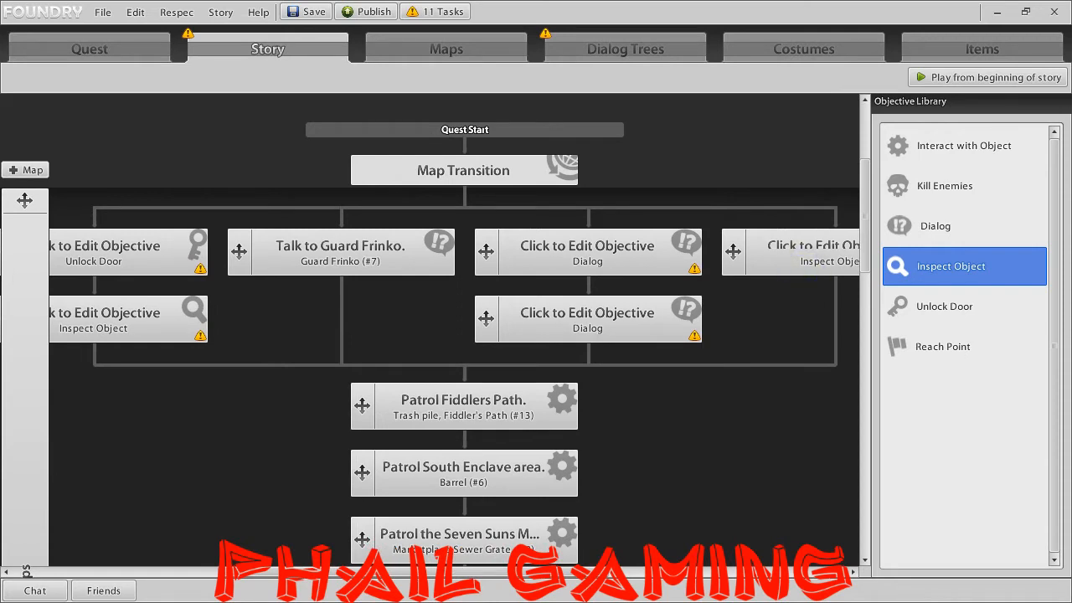
pyautogui.click(791, 252)
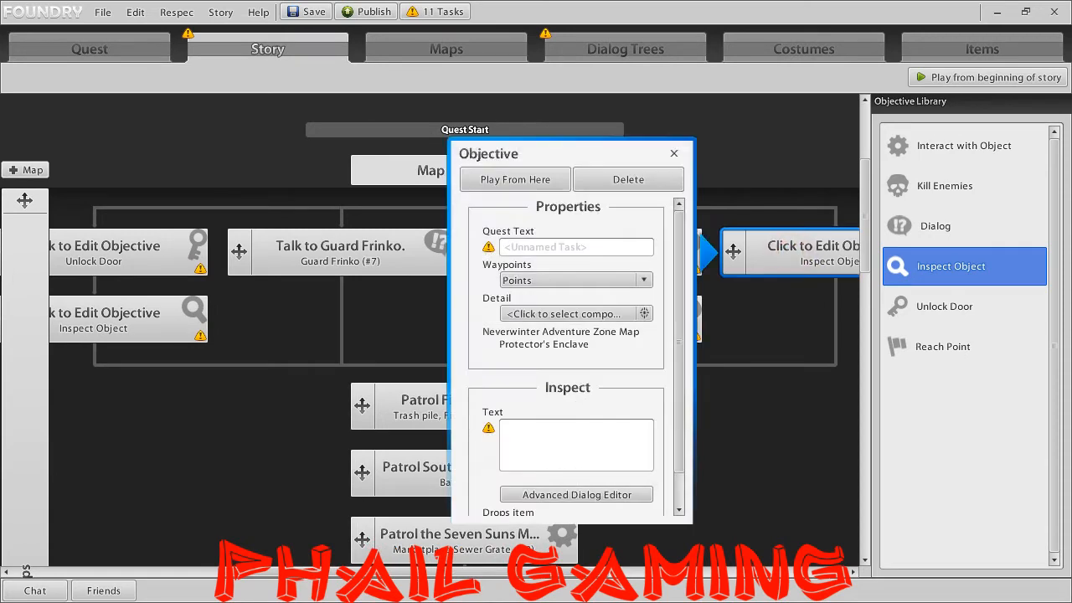
pyautogui.click(644, 186)
# Delete the unnamed Dialog, Unlock Door and Inspect Object objectives, leaving only "Talk to Guard Frinko." between the map transition and Fiddlers Path.
pyautogui.click(634, 258)
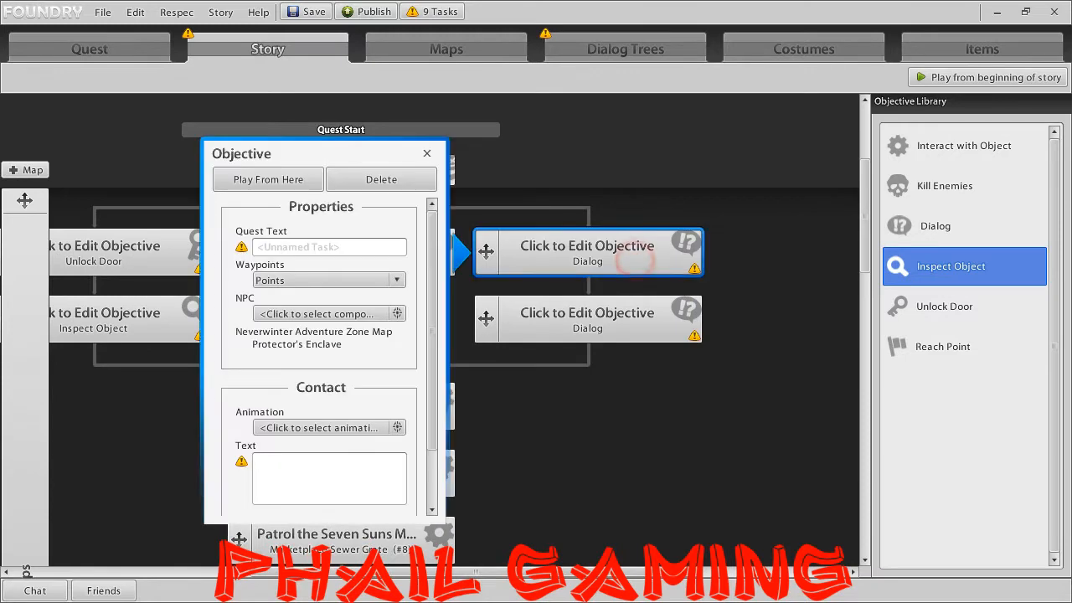
pyautogui.click(371, 190)
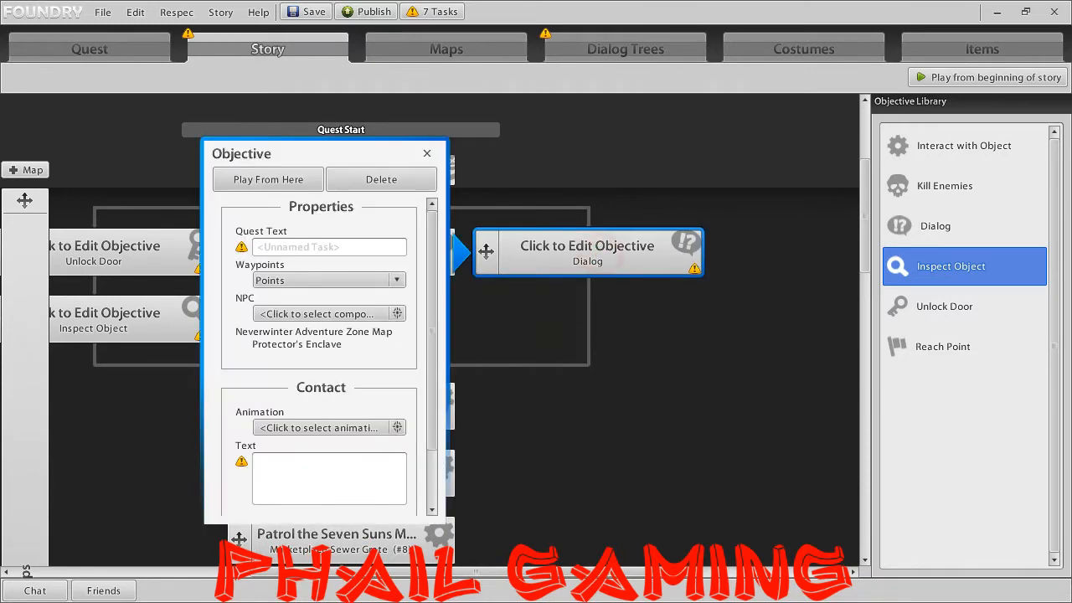
pyautogui.click(387, 180)
pyautogui.click(142, 246)
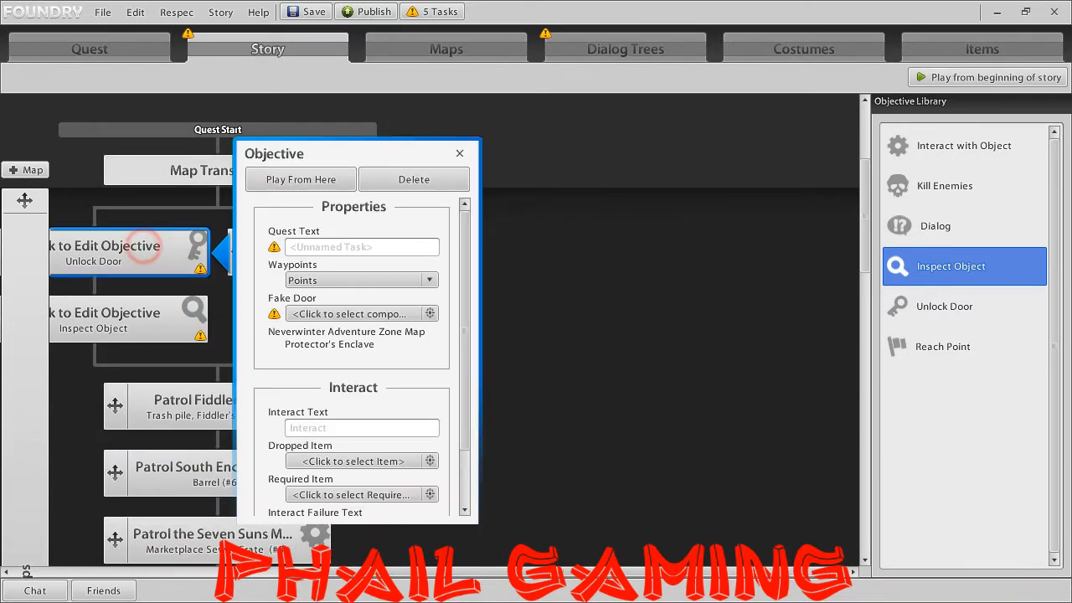
pyautogui.click(414, 180)
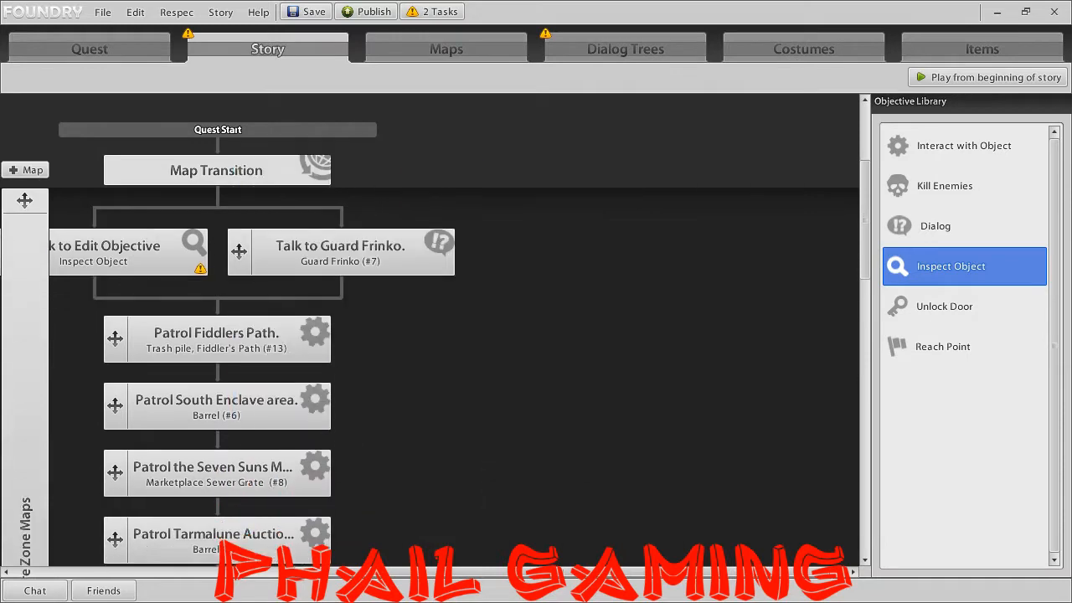
pyautogui.click(126, 252)
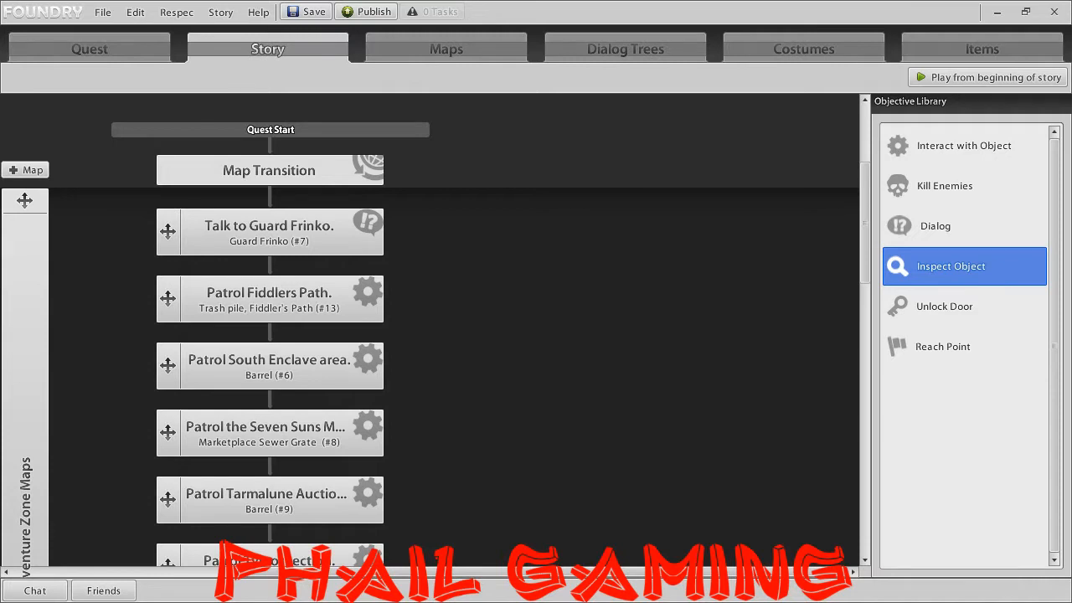
# Examine the quest's storyline across its maps and compare its objectives with the Interact with Object, Dialog, Reach Point and Unlock Door types.
pyautogui.click(947, 436)
pyautogui.click(949, 144)
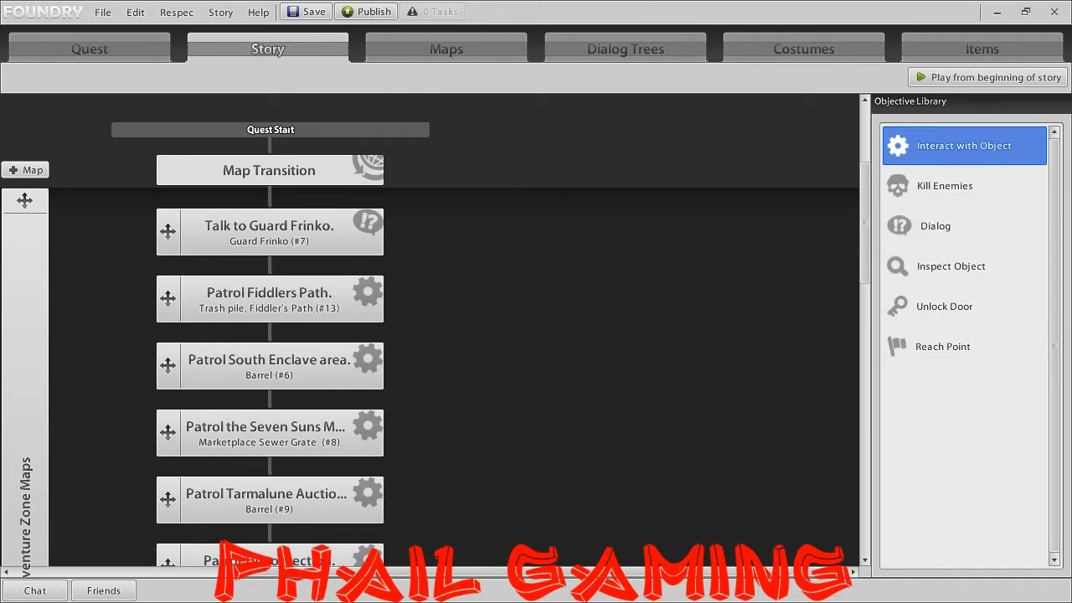
pyautogui.click(913, 223)
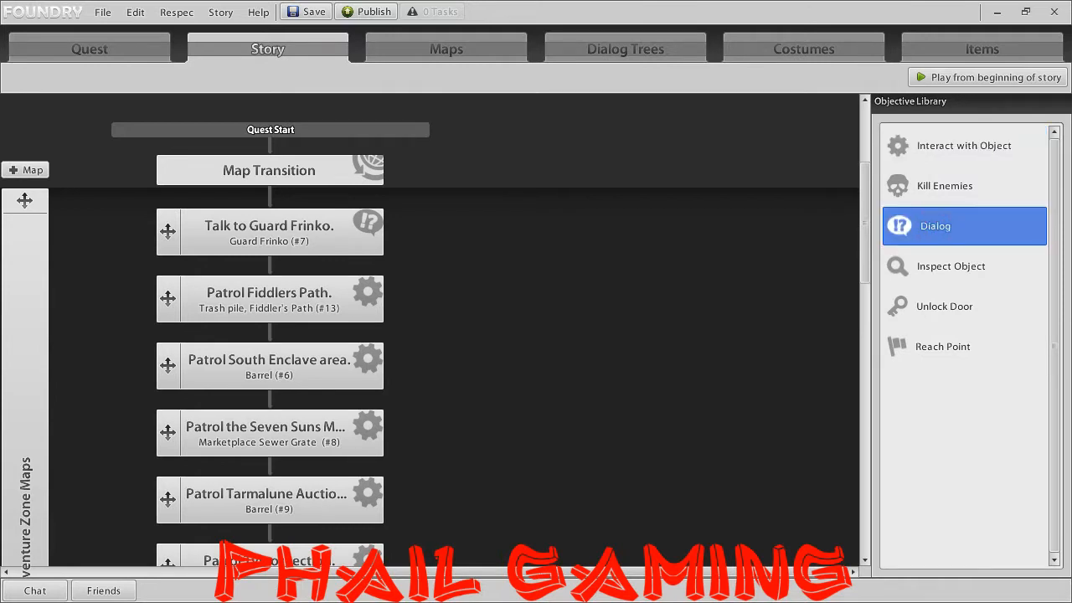
pyautogui.moveTo(865, 233); pyautogui.dragTo(865, 333)
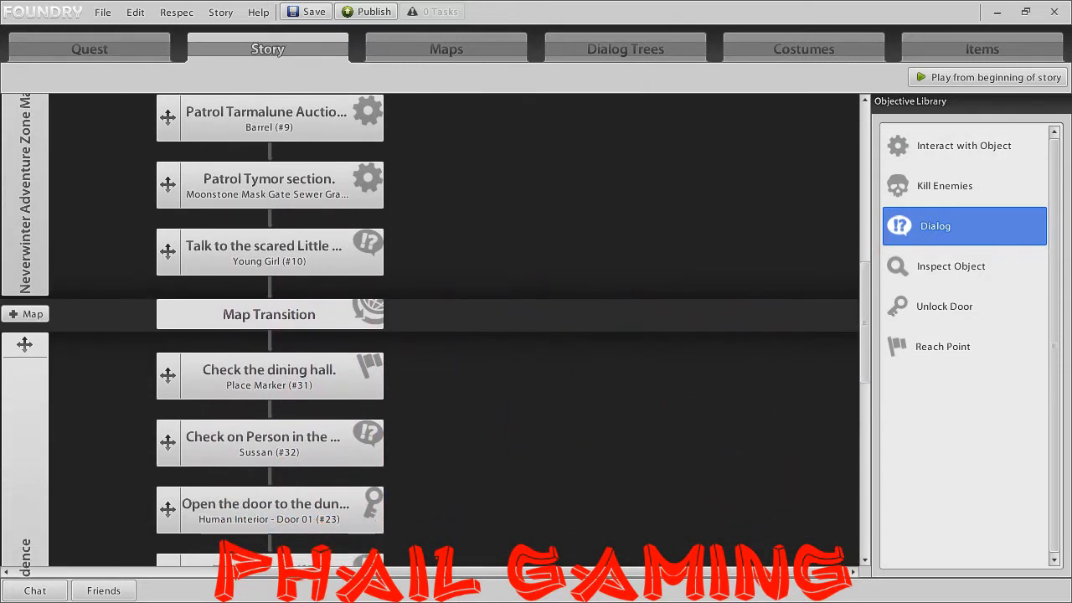
pyautogui.click(969, 337)
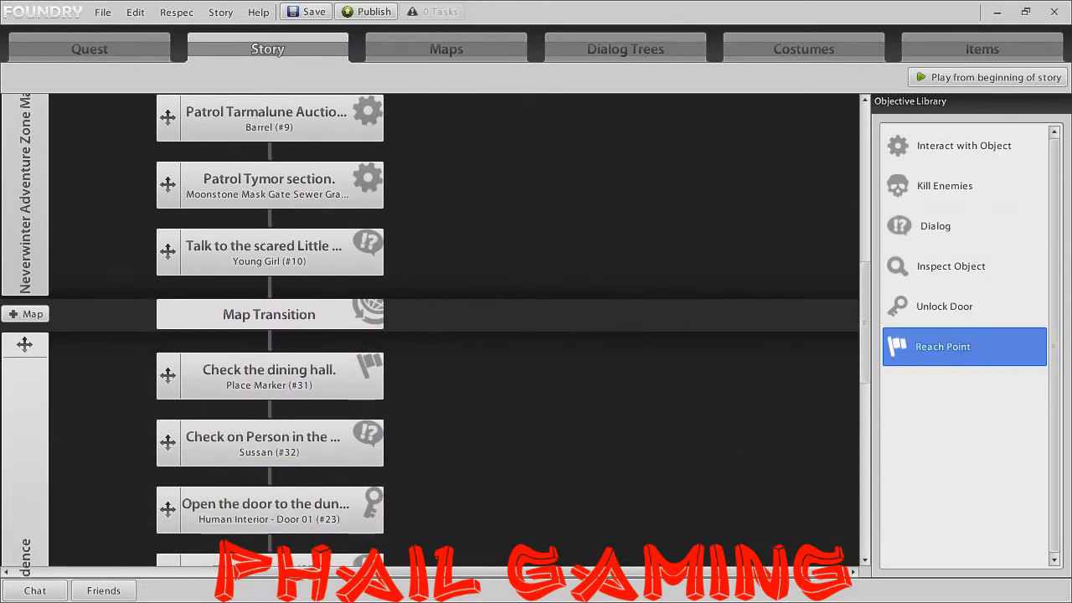
pyautogui.click(959, 304)
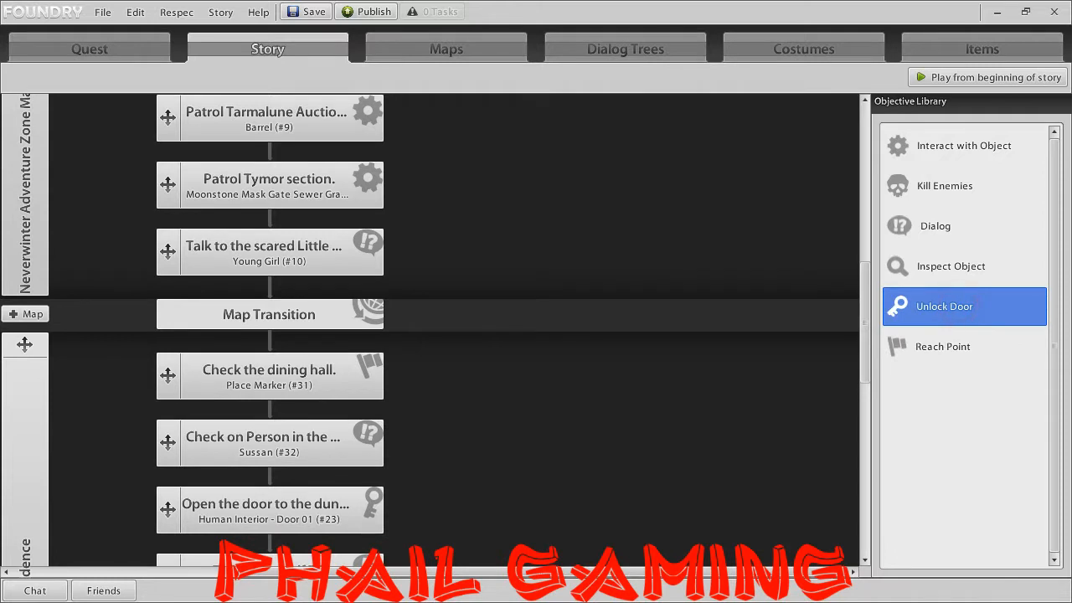
pyautogui.moveTo(864, 313); pyautogui.dragTo(865, 386)
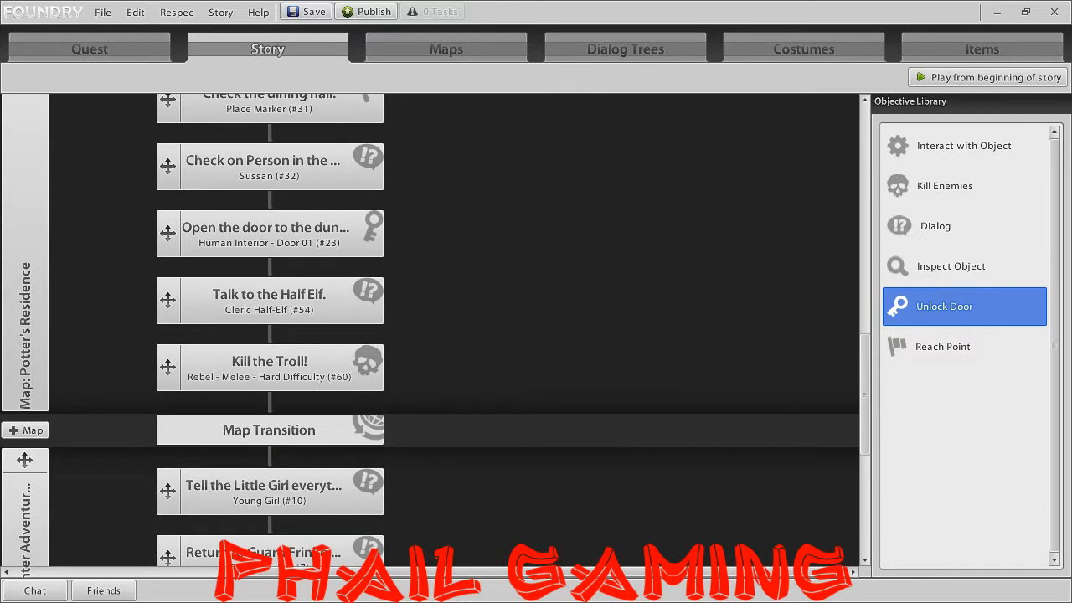
pyautogui.moveTo(865, 386); pyautogui.dragTo(865, 252)
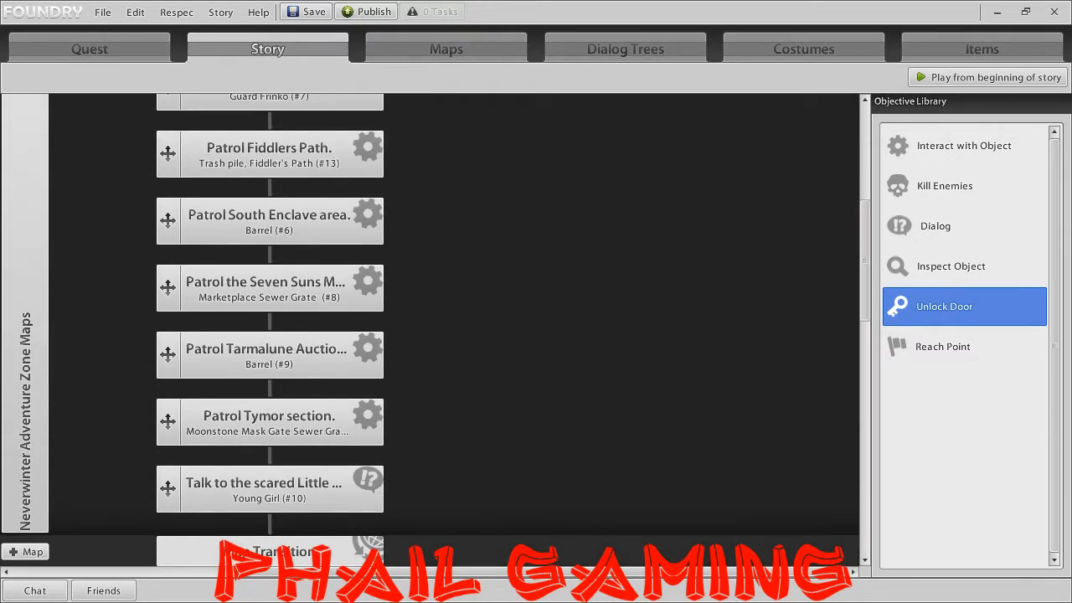
# Go through all six objective types in order, from Interact with Object to Reach Point, and review the Protector's Enclave patrol objectives.
pyautogui.click(963, 151)
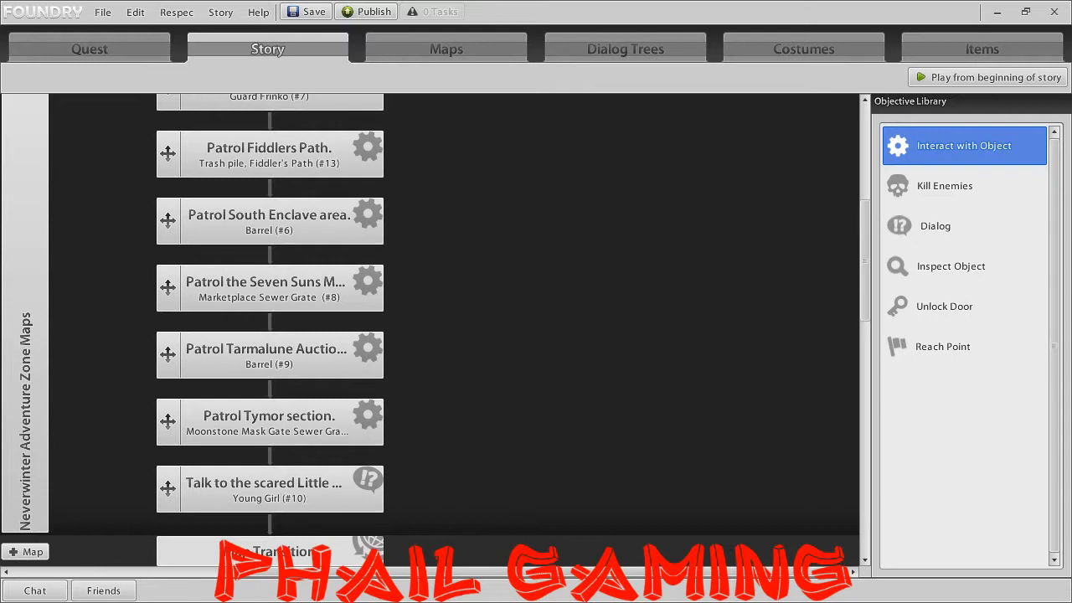
pyautogui.click(975, 186)
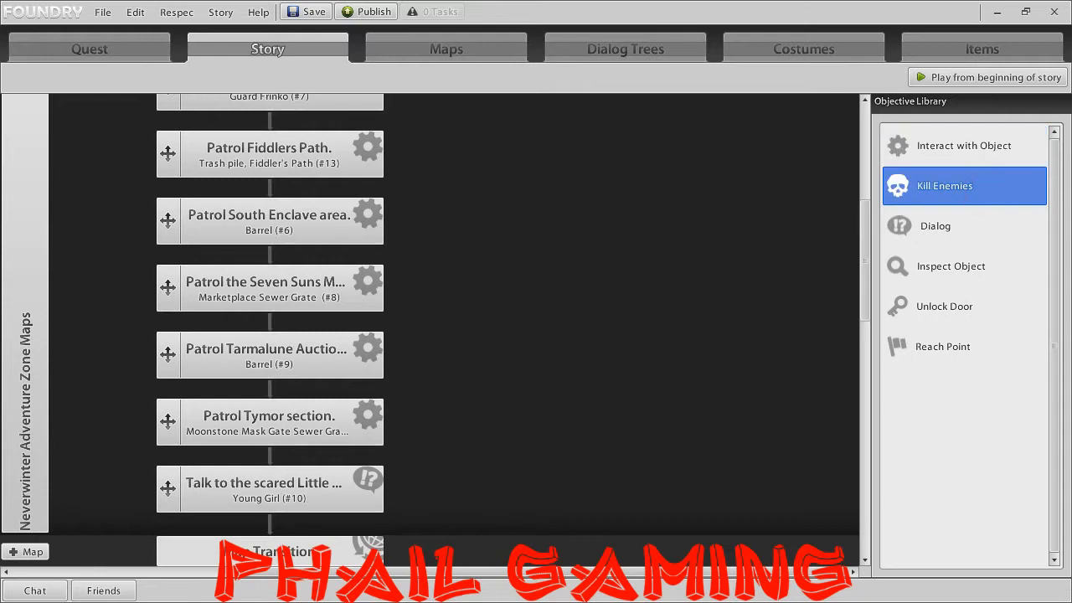
pyautogui.click(929, 232)
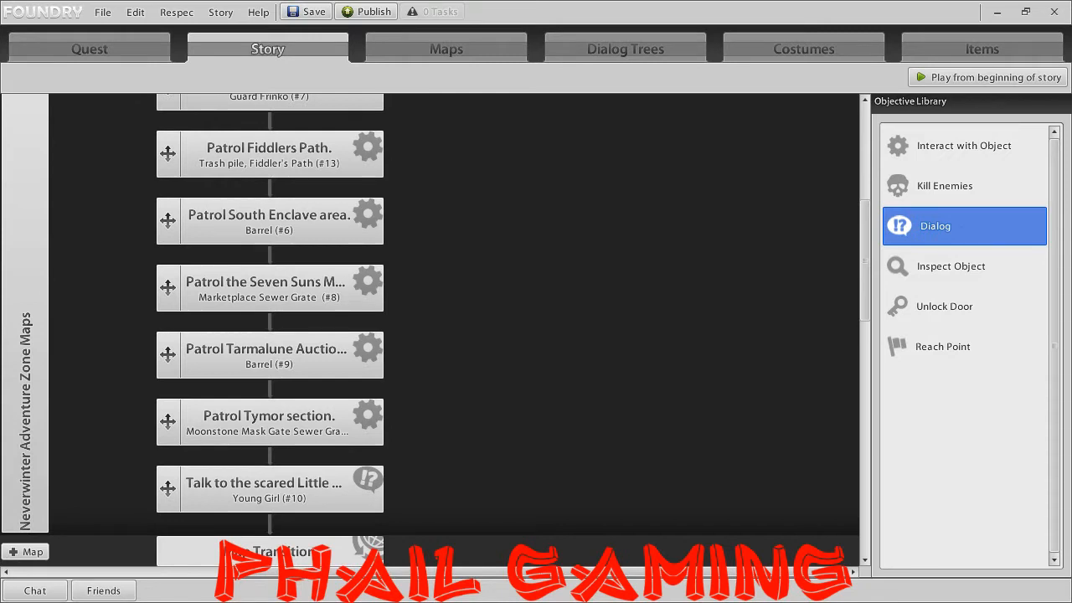
pyautogui.click(932, 269)
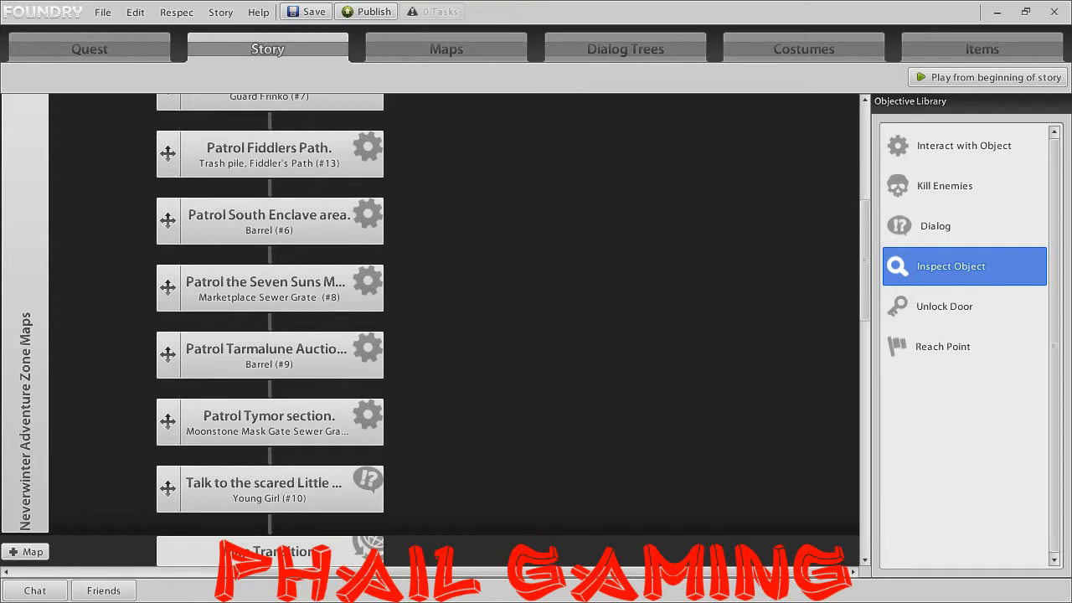
pyautogui.moveTo(866, 257); pyautogui.dragTo(865, 285)
pyautogui.click(976, 298)
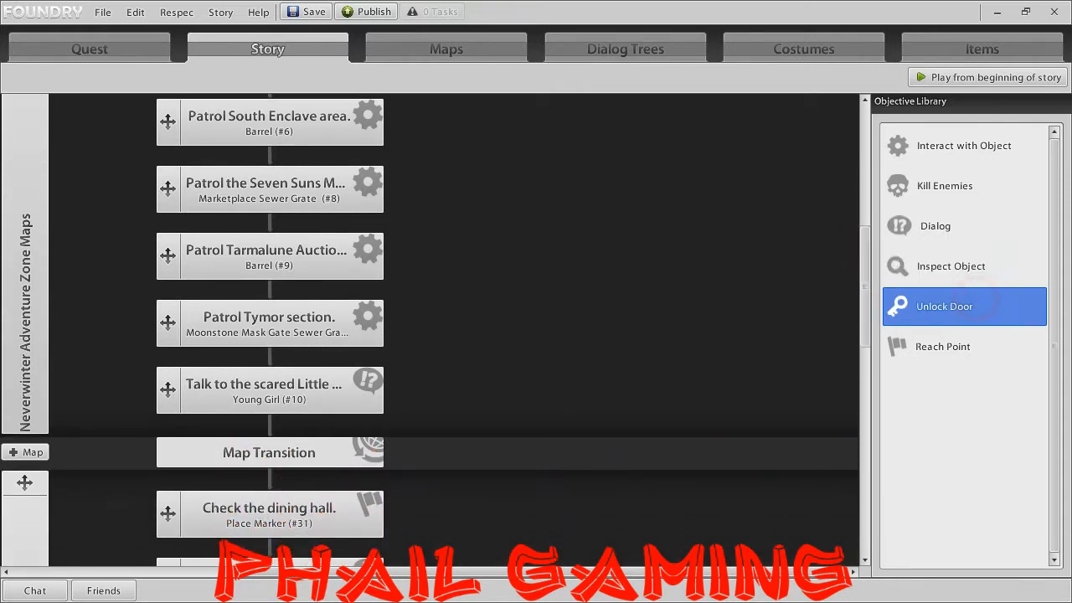
pyautogui.click(920, 345)
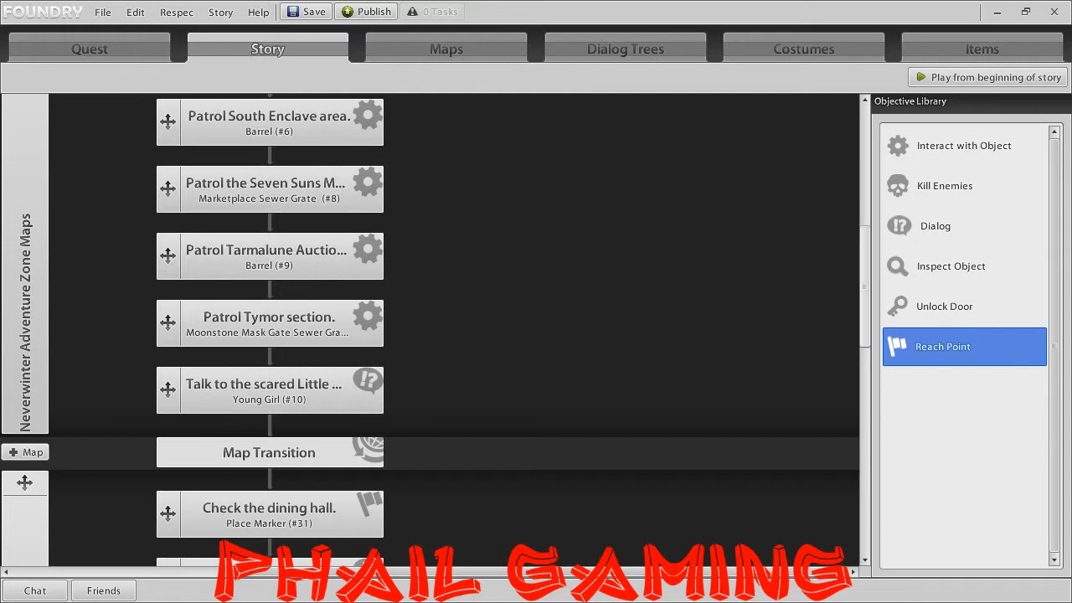
pyautogui.moveTo(864, 287); pyautogui.dragTo(865, 212)
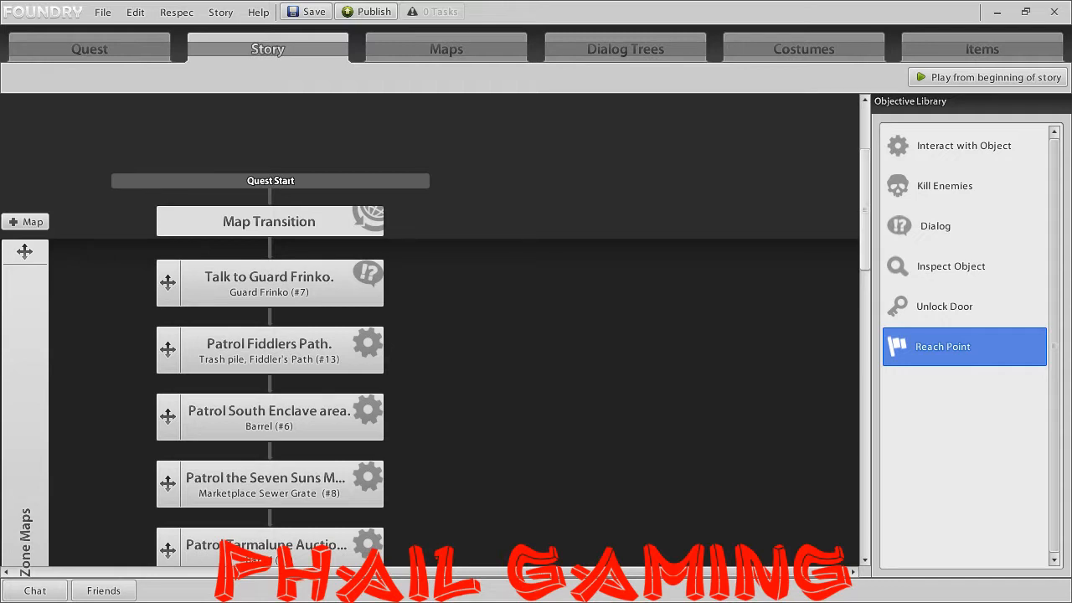
pyautogui.scroll(-5, 586, 335)
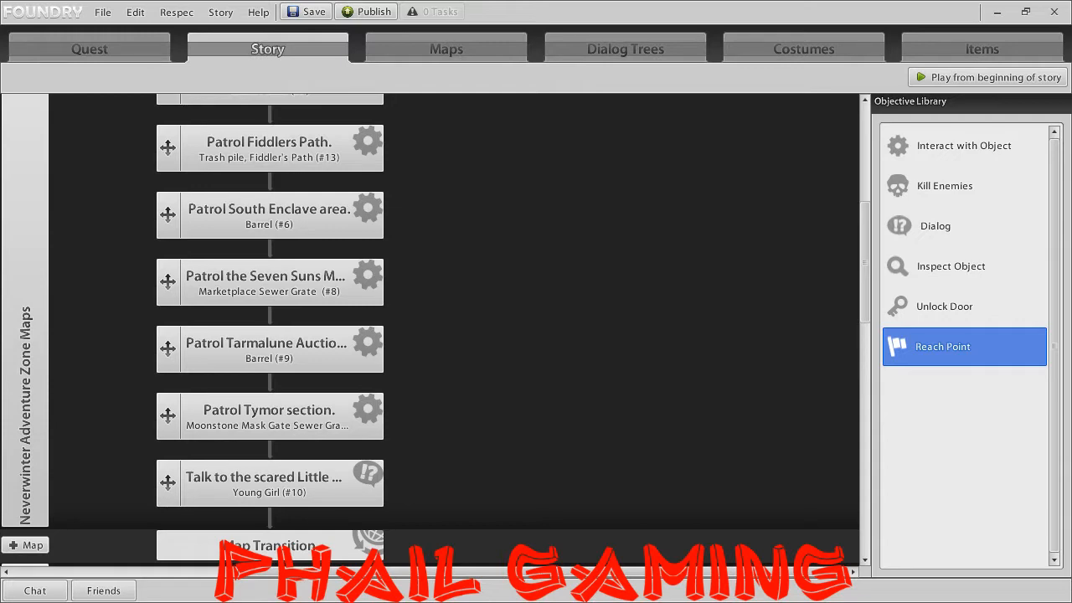
# On the Potter's Residence map, place a Sound component in the large brick room containing the two red markers.
pyautogui.click(442, 46)
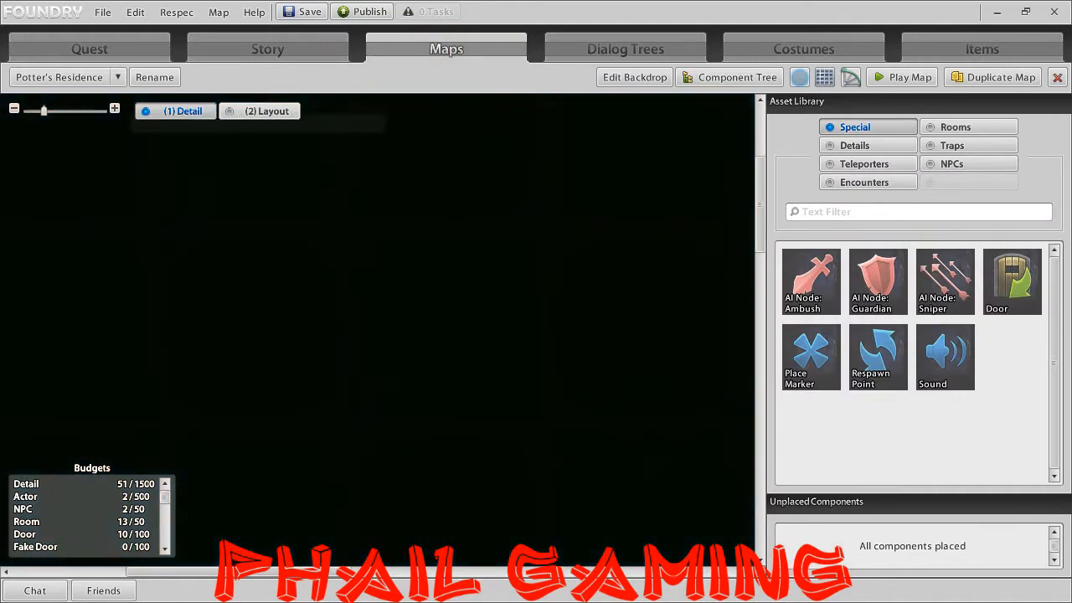
pyautogui.moveTo(757, 237); pyautogui.dragTo(757, 350)
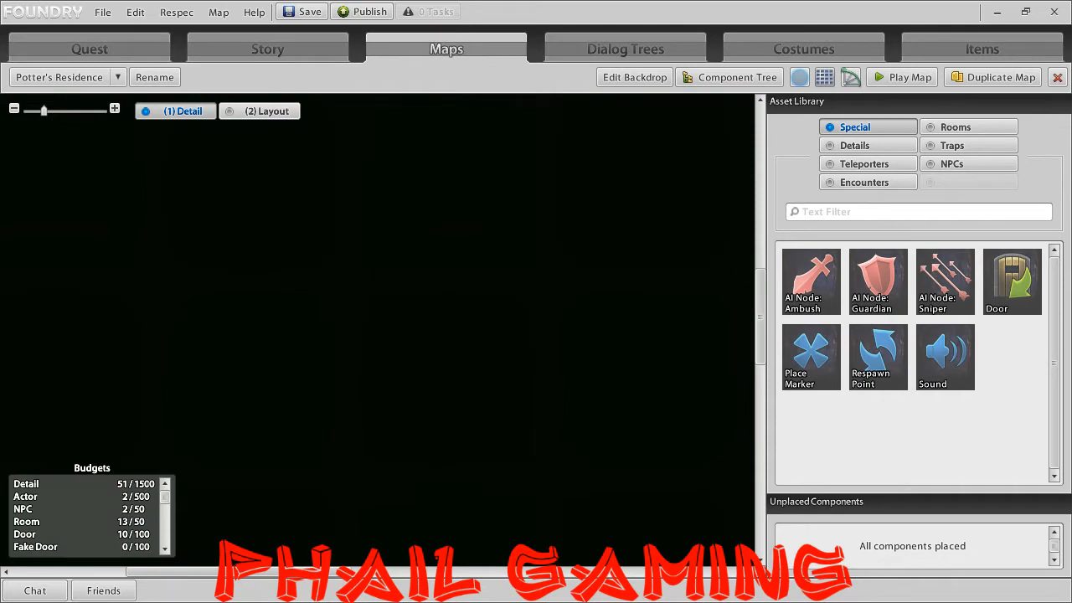
pyautogui.moveTo(277, 572); pyautogui.dragTo(420, 572)
pyautogui.moveTo(758, 325); pyautogui.dragTo(758, 335)
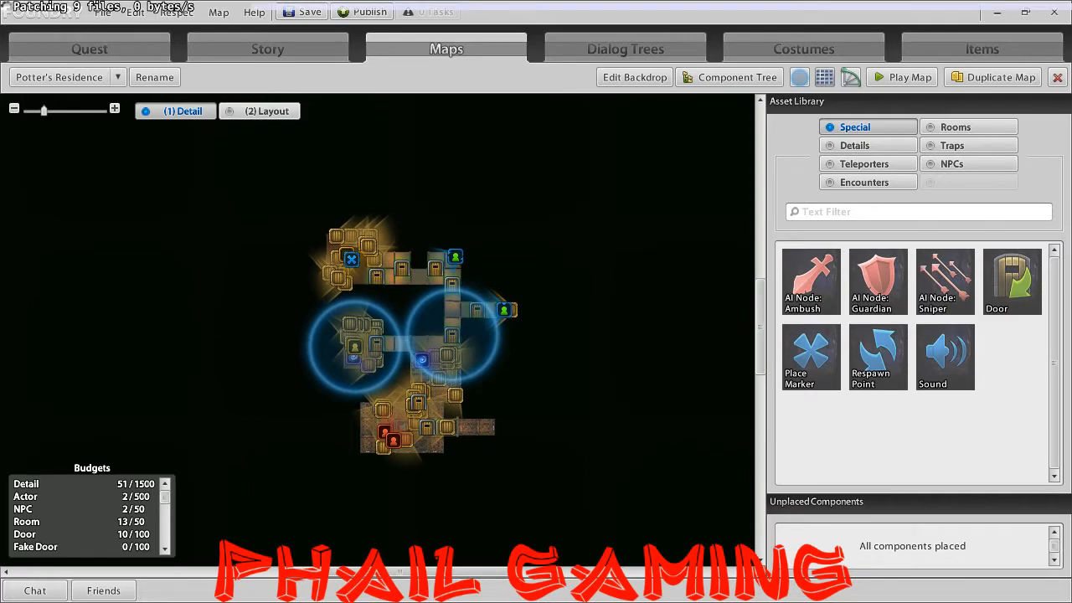
pyautogui.moveTo(460, 572); pyautogui.dragTo(465, 571)
pyautogui.moveTo(944, 357); pyautogui.dragTo(398, 498)
pyautogui.scroll(3, 398, 477)
pyautogui.scroll(-1, 398, 499)
pyautogui.scroll(2, 398, 498)
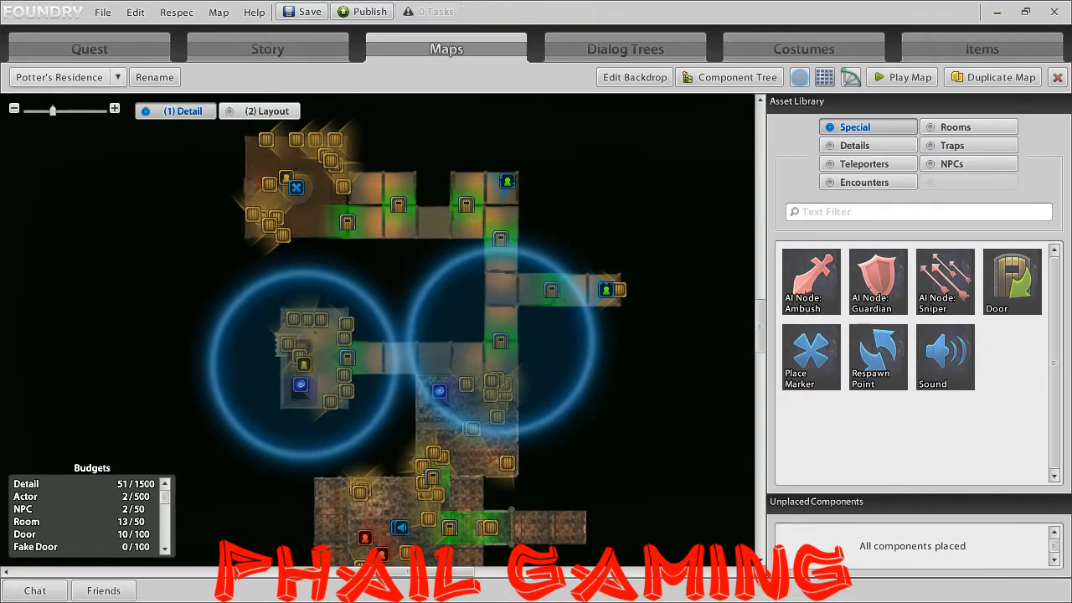
# Begin a new map and preview the Cloak Tower, Guild Hall, Merchants Square Sewers and Plaguefire Ruins indoor templates.
pyautogui.click(116, 76)
pyautogui.click(50, 126)
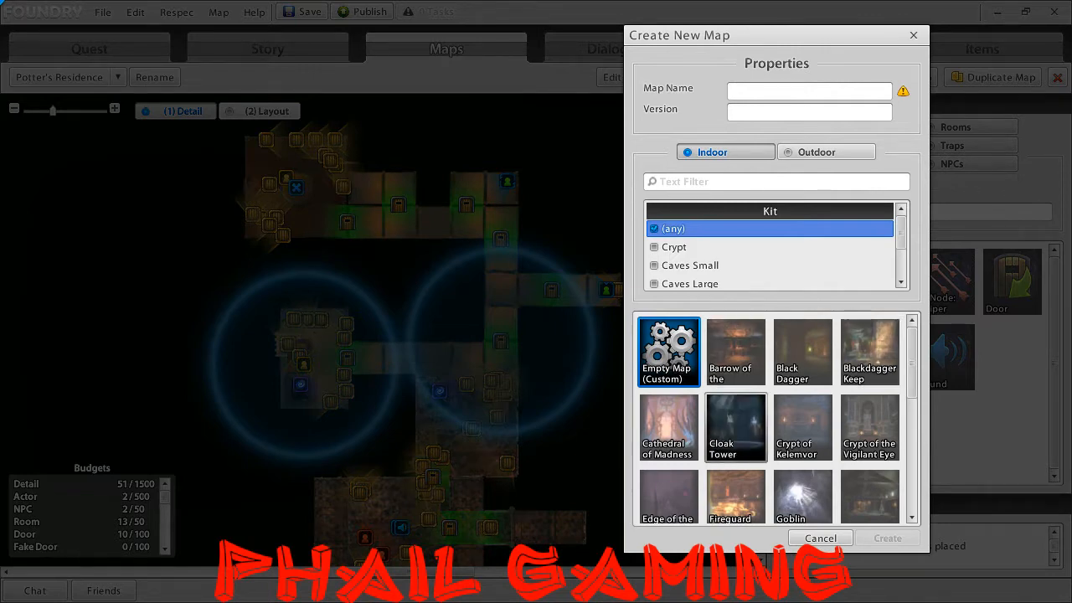
pyautogui.click(735, 428)
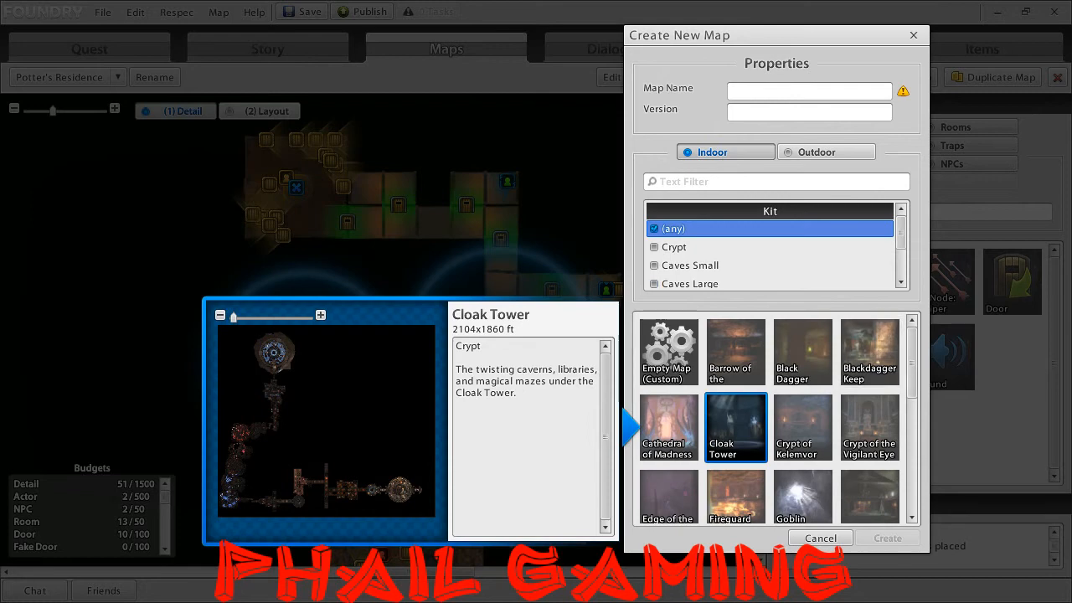
pyautogui.moveTo(912, 342); pyautogui.dragTo(911, 387)
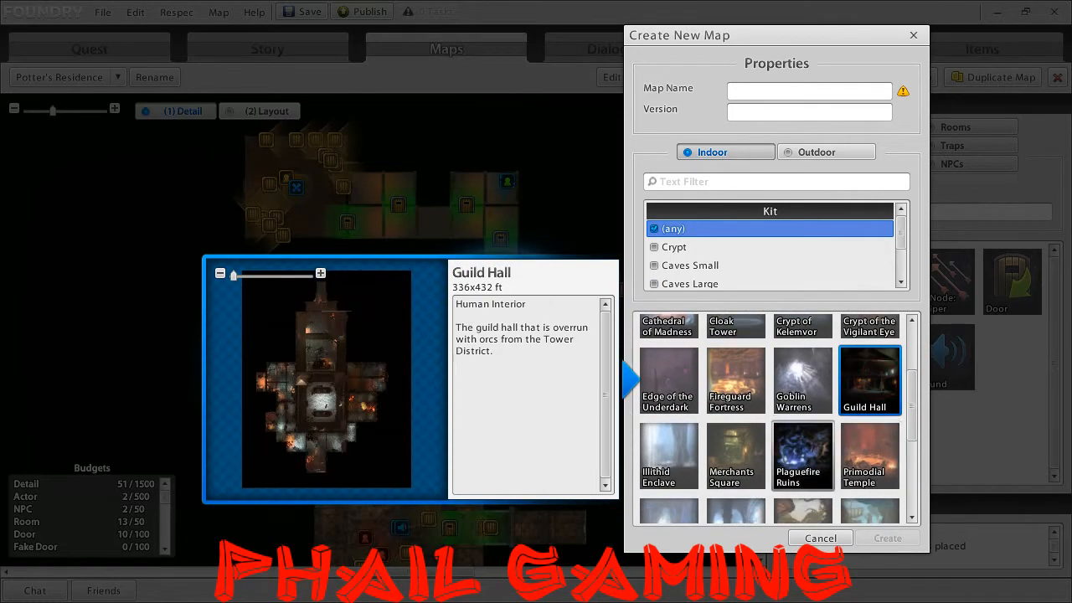
pyautogui.click(737, 470)
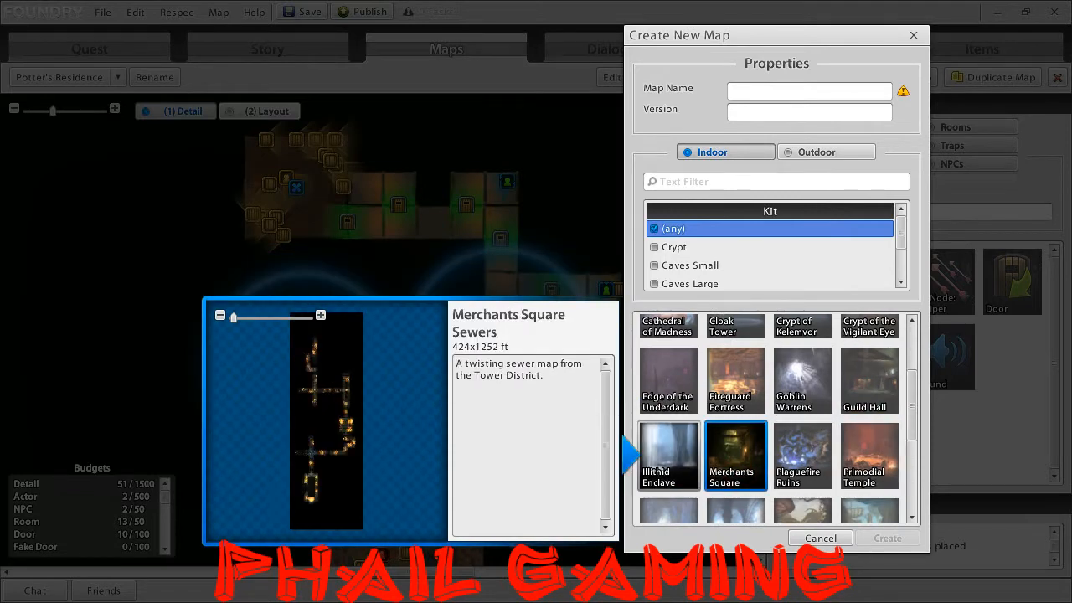
pyautogui.click(811, 470)
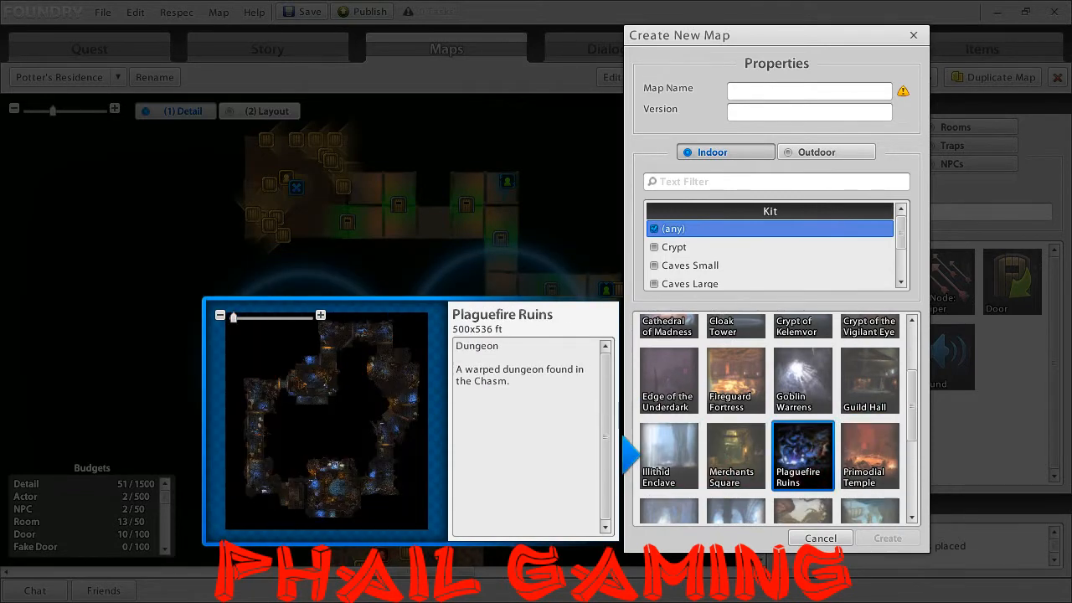
# Preview the Sanatorium, Stormcaller Caves, Underscar Sewers, Twisted Fane and Seacaves indoor map templates.
pyautogui.moveTo(913, 406); pyautogui.dragTo(911, 456)
pyautogui.click(735, 388)
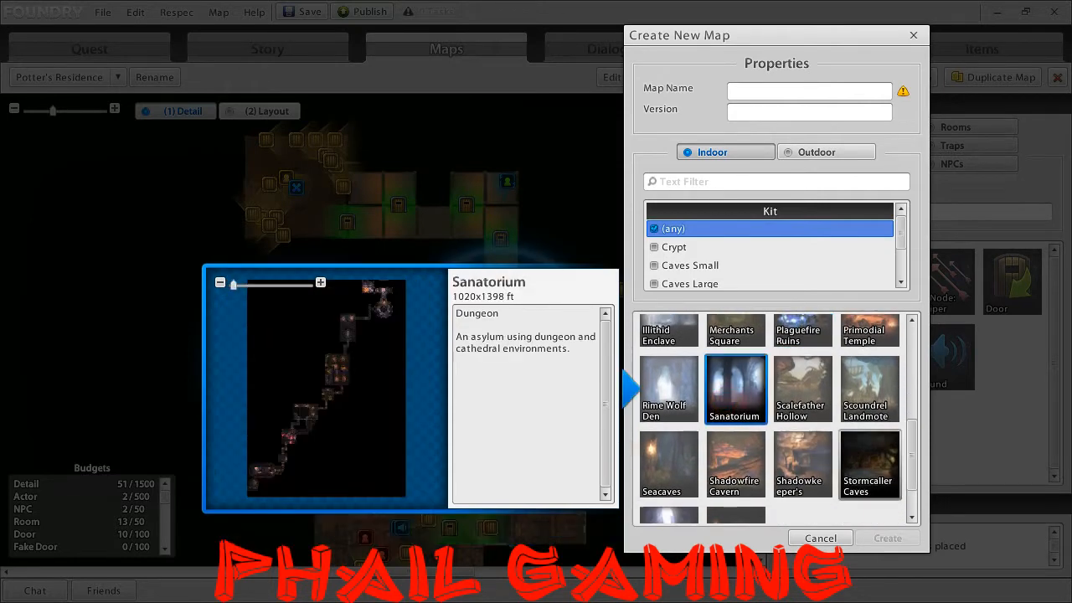
pyautogui.click(878, 478)
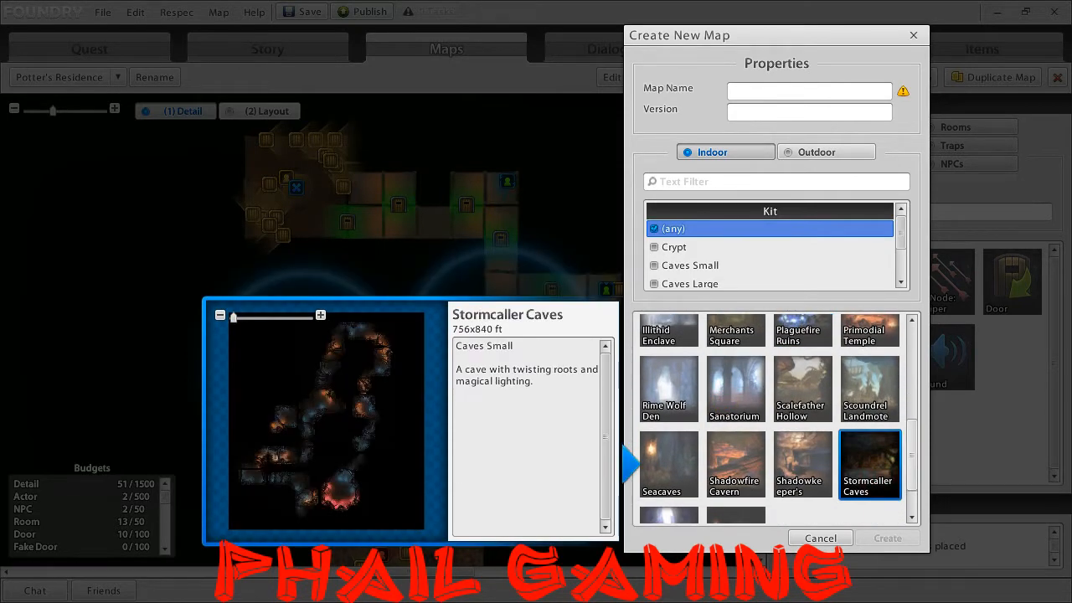
pyautogui.moveTo(912, 445); pyautogui.dragTo(912, 467)
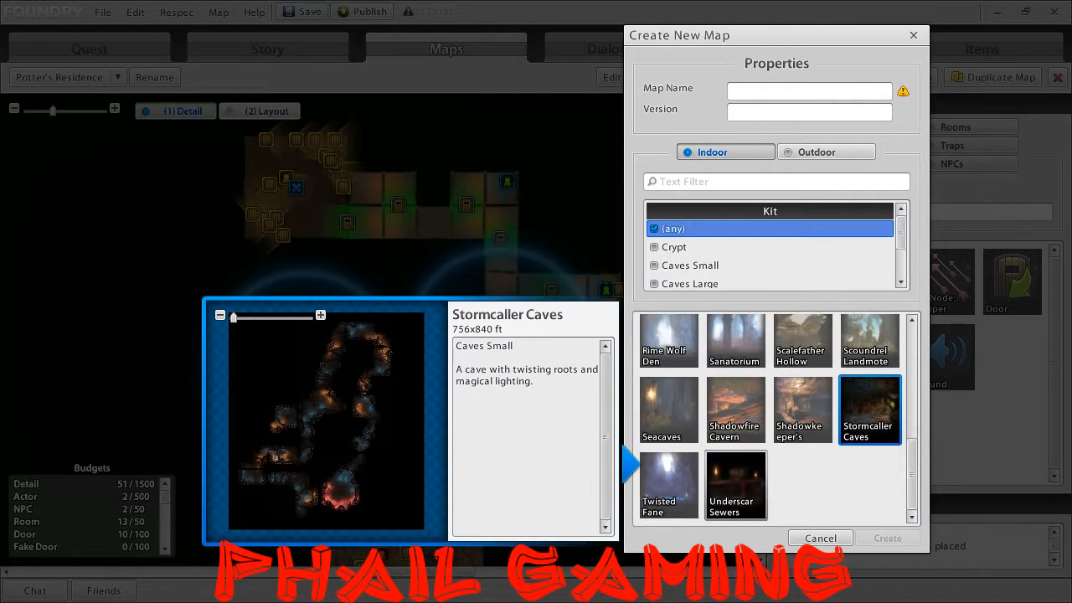
pyautogui.click(735, 486)
pyautogui.click(669, 486)
pyautogui.click(674, 410)
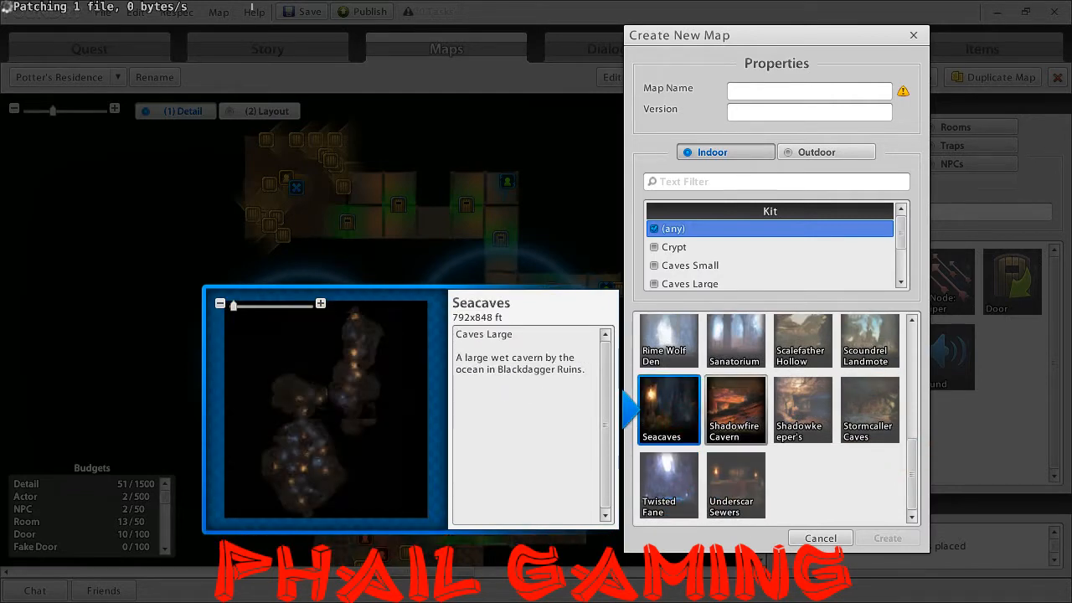
# Preview the Shadowkeeper's Temple indoor template, then the Ebon Downs Part 1, Flat Medium and Divide Large outdoor templates with Detailed and Empty types included.
pyautogui.click(802, 410)
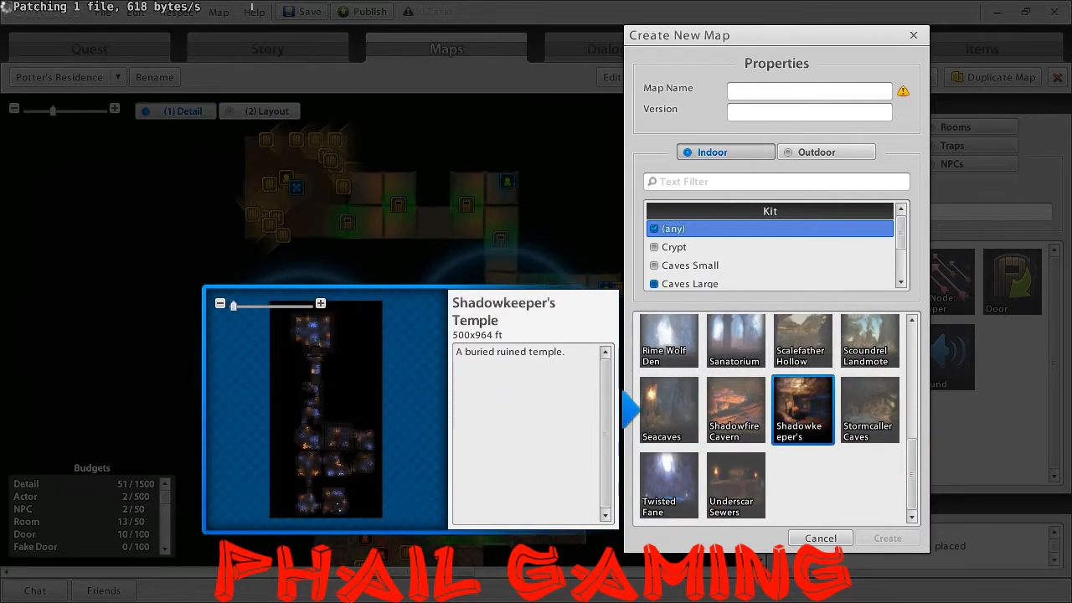
pyautogui.click(816, 152)
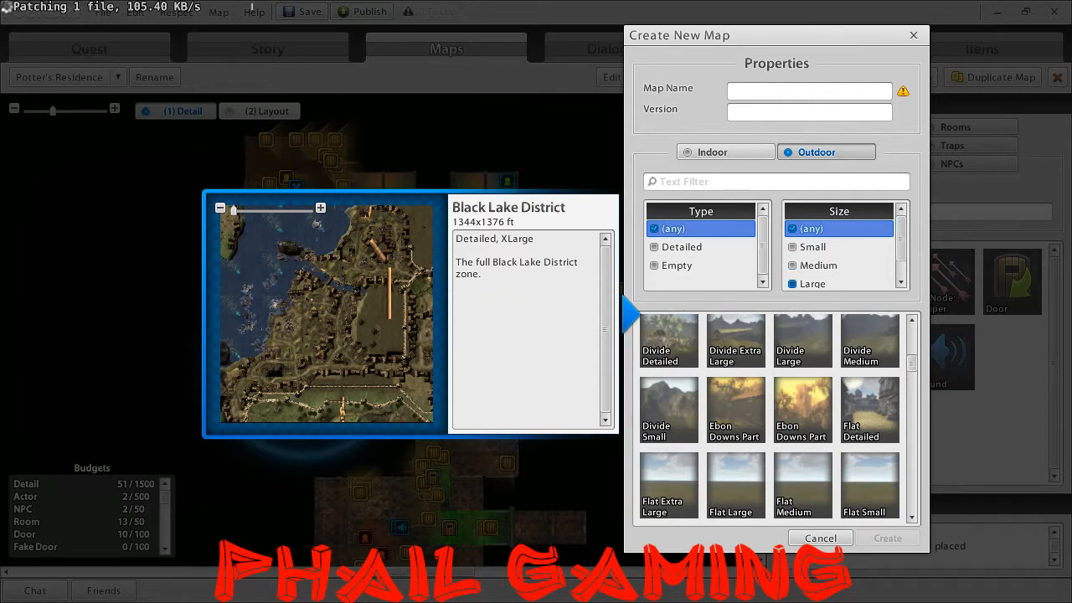
pyautogui.click(678, 266)
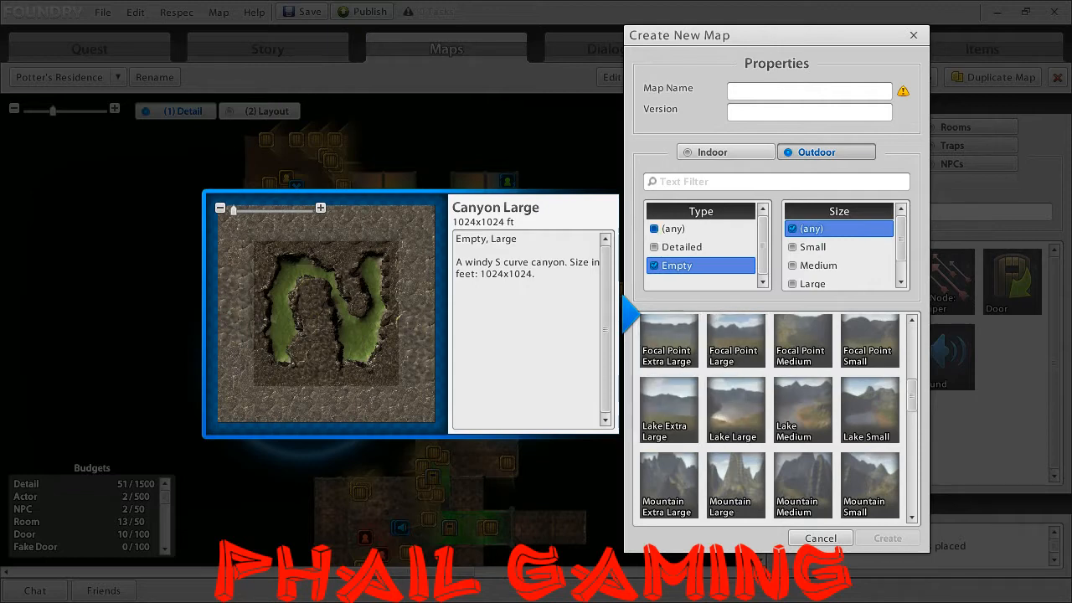
pyautogui.click(669, 247)
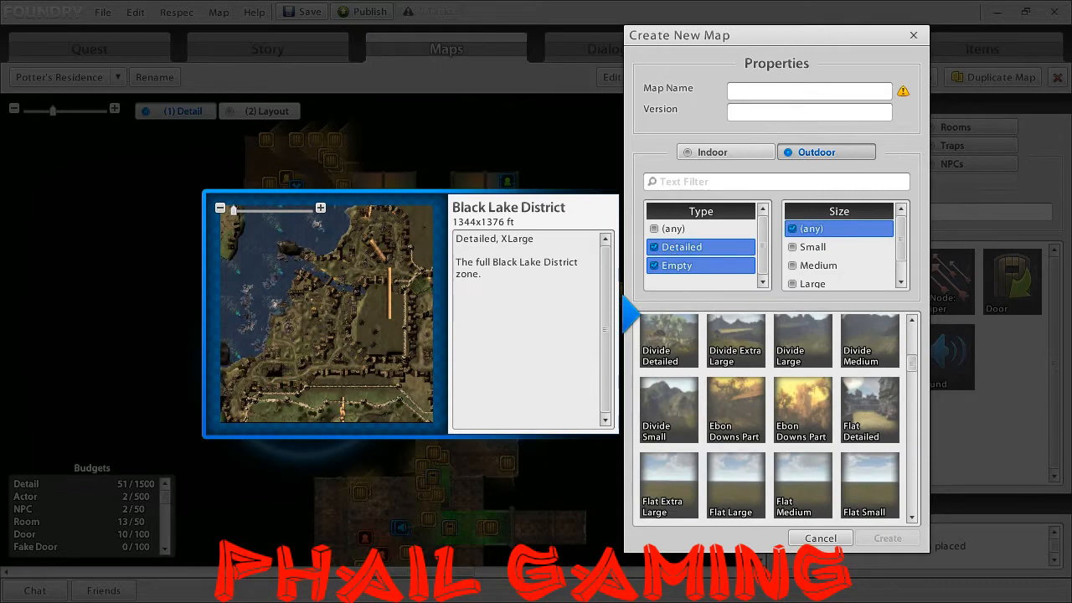
pyautogui.click(736, 410)
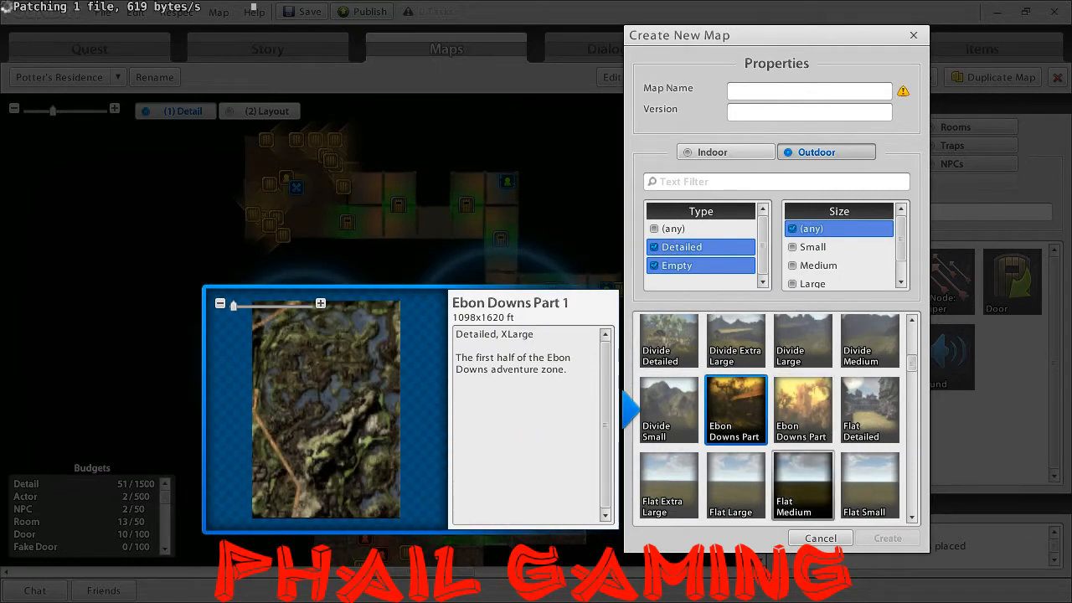
pyautogui.click(804, 469)
pyautogui.click(802, 339)
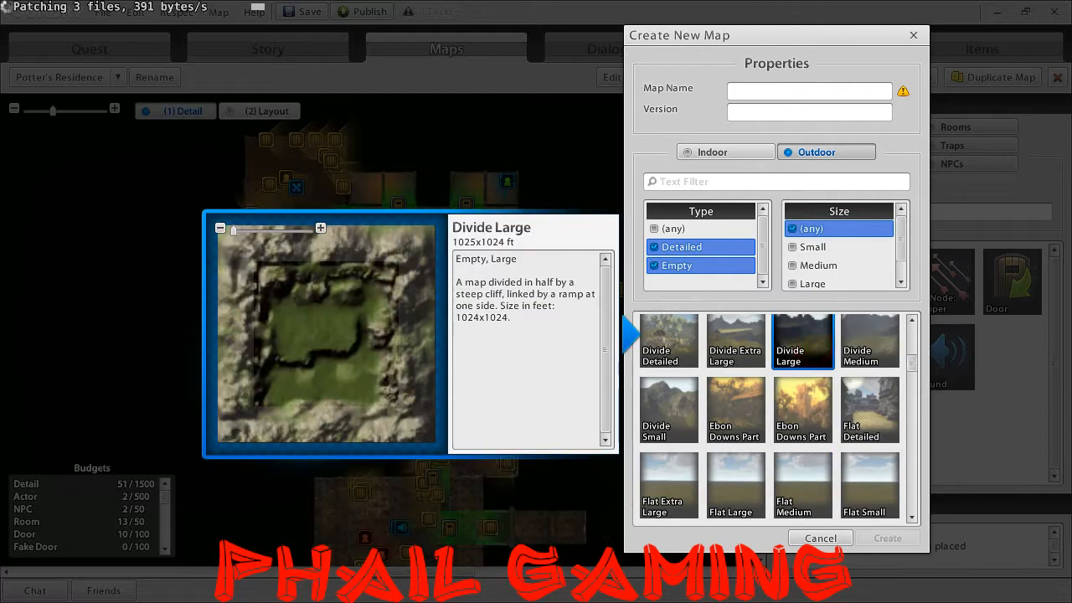
# Restrict outdoor templates to Detailed and preview Graveyard Exterior 04, Mount Hotenow Part 3, Path Fork Detailed Large, Path Radial Detailed Extra Large and Neverdeath.
pyautogui.click(654, 265)
pyautogui.click(735, 410)
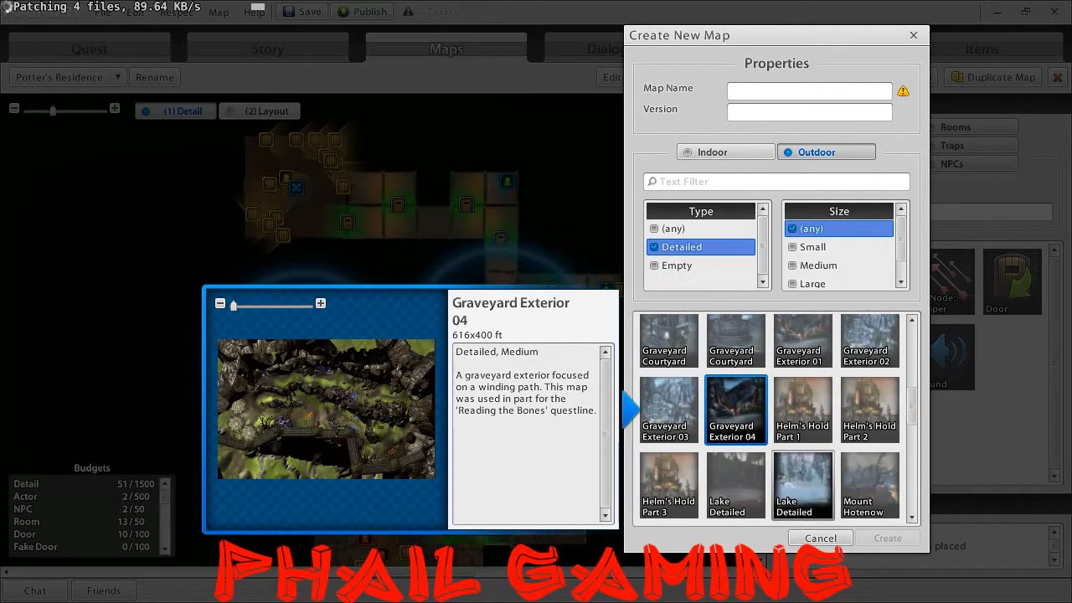
pyautogui.scroll(-1, 802, 486)
pyautogui.scroll(-2, 802, 486)
pyautogui.click(735, 409)
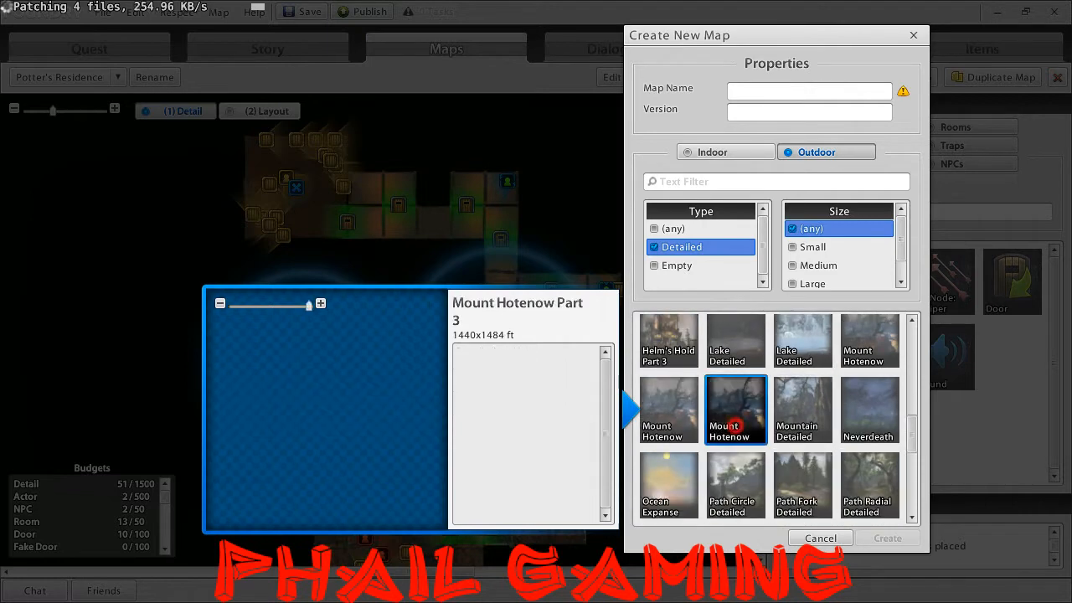
pyautogui.click(802, 483)
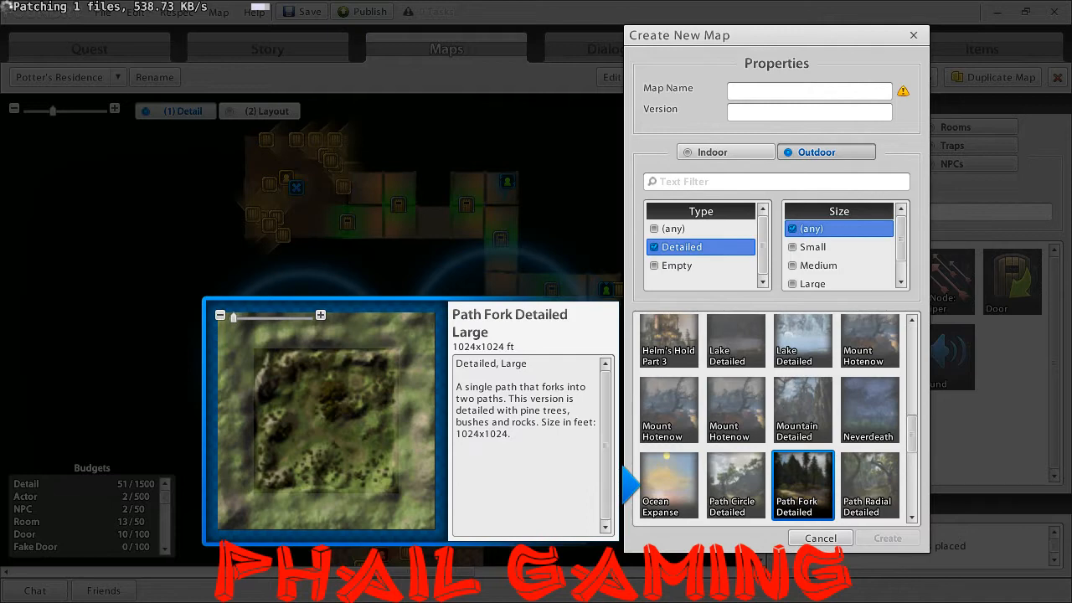
pyautogui.click(869, 485)
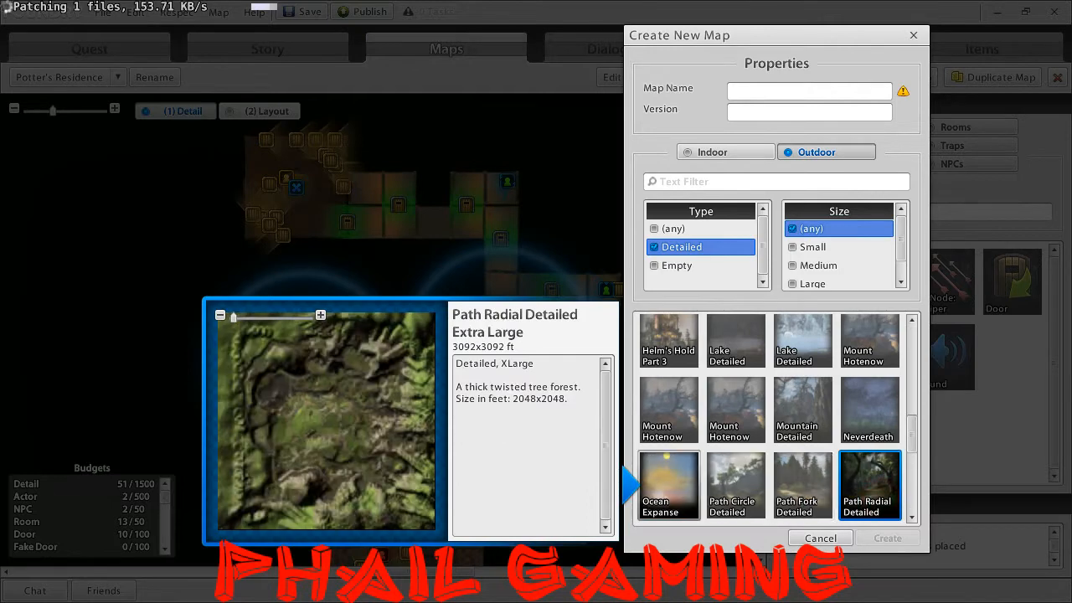
pyautogui.click(871, 411)
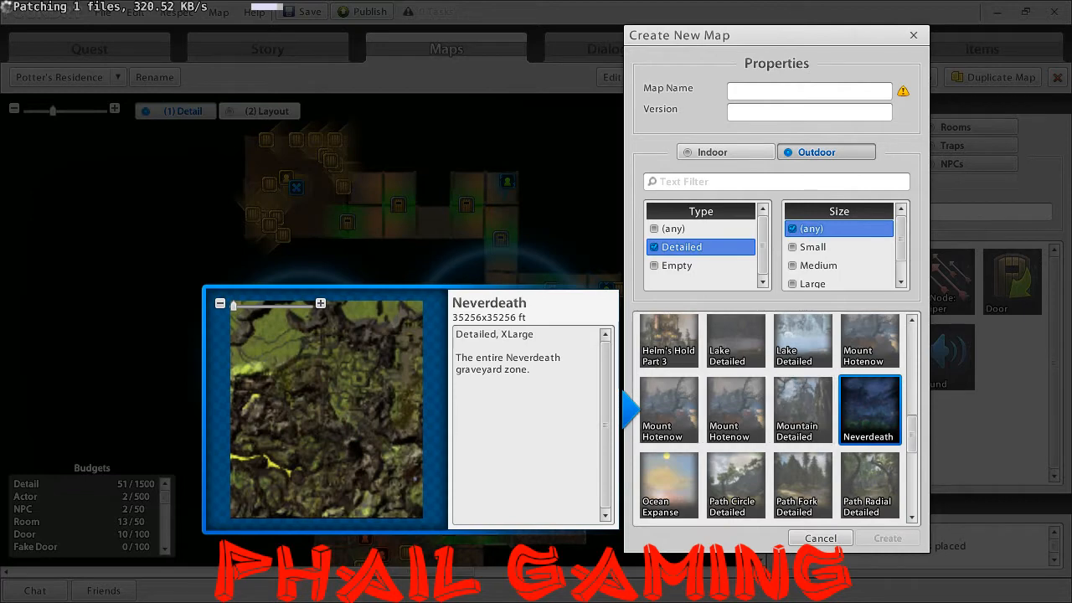
# Preview the Ocean Expanse and Pirate's Skyhold Part 2 outdoor templates and dismiss the new-map setup without creating a map.
pyautogui.scroll(-1, 909, 425)
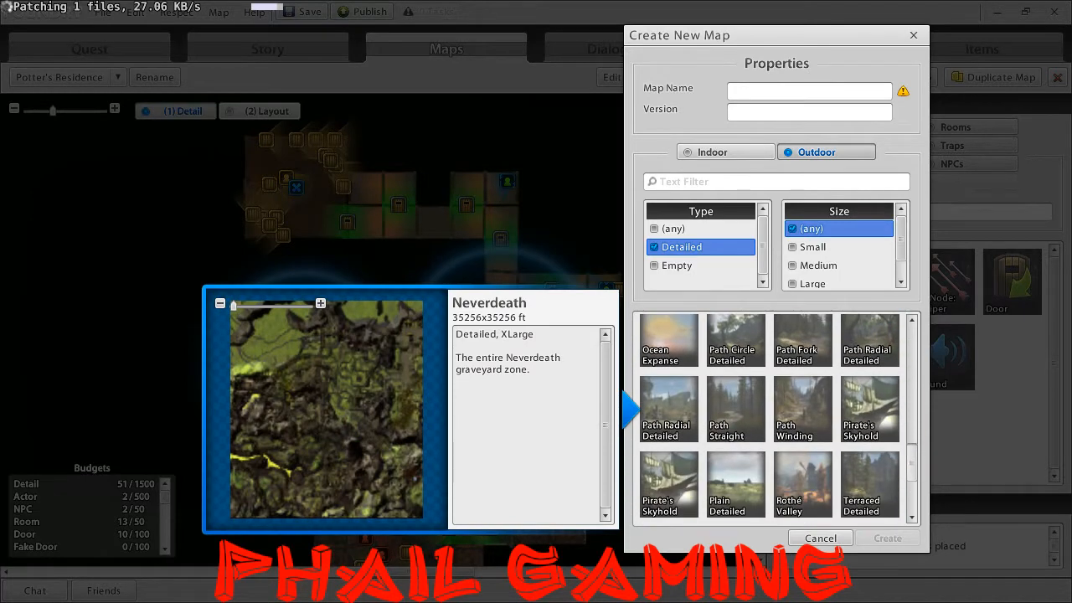
pyautogui.scroll(-1, 669, 387)
pyautogui.scroll(2, 669, 387)
pyautogui.click(669, 387)
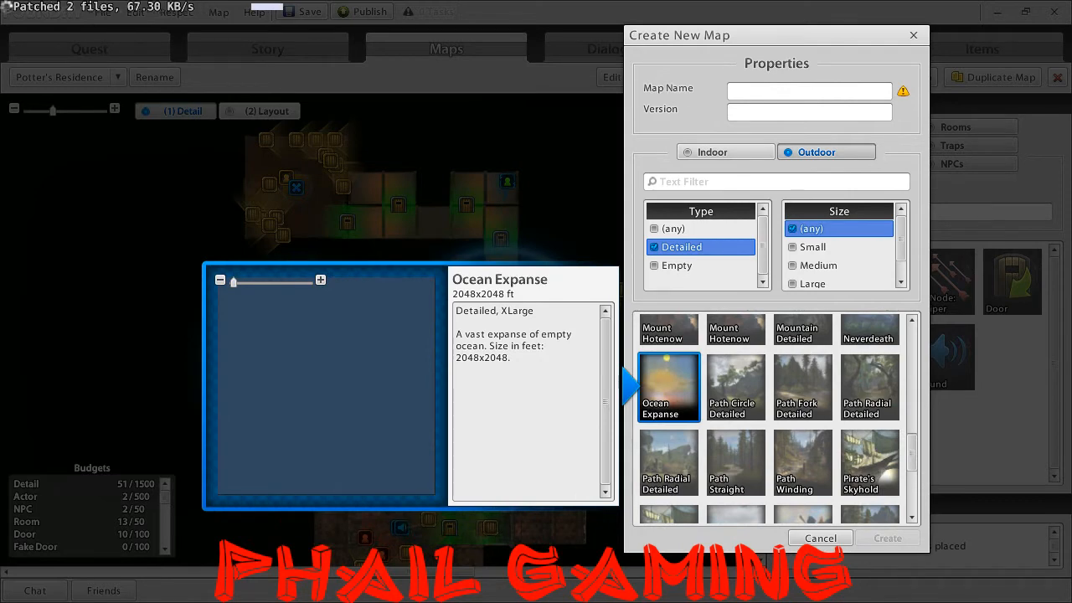
pyautogui.scroll(-1, 868, 426)
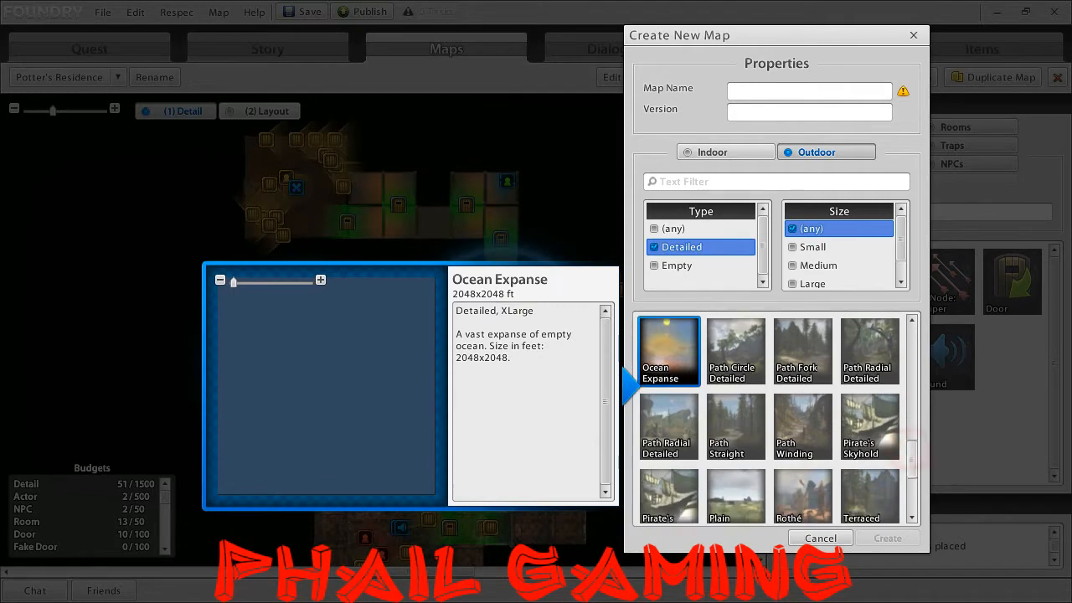
pyautogui.click(869, 426)
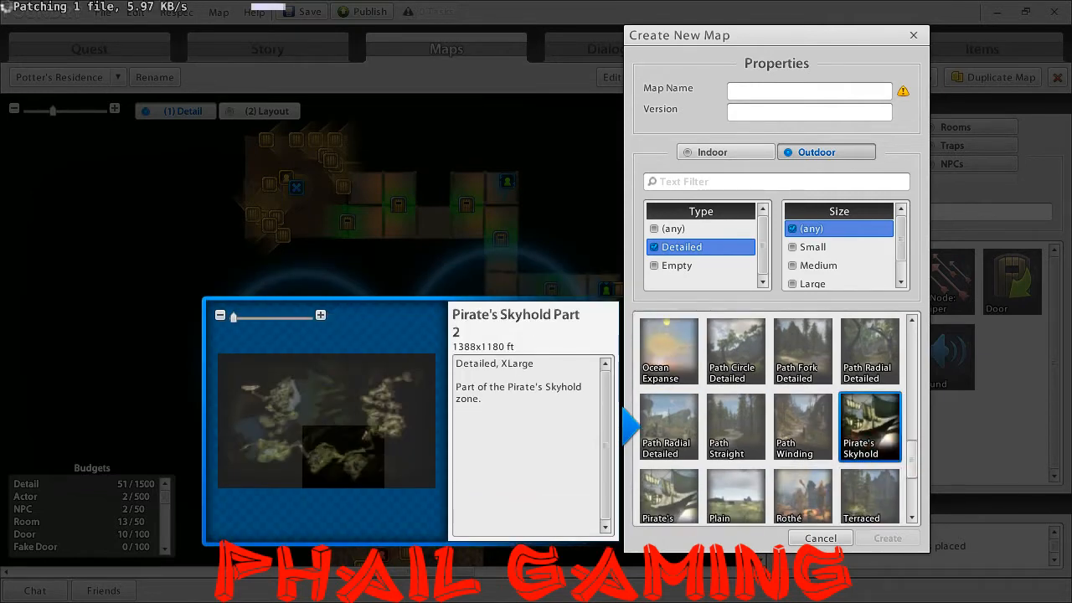
pyautogui.moveTo(913, 457)
pyautogui.mouseDown()
pyautogui.moveTo(913, 488)
pyautogui.moveTo(913, 385)
pyautogui.mouseUp()
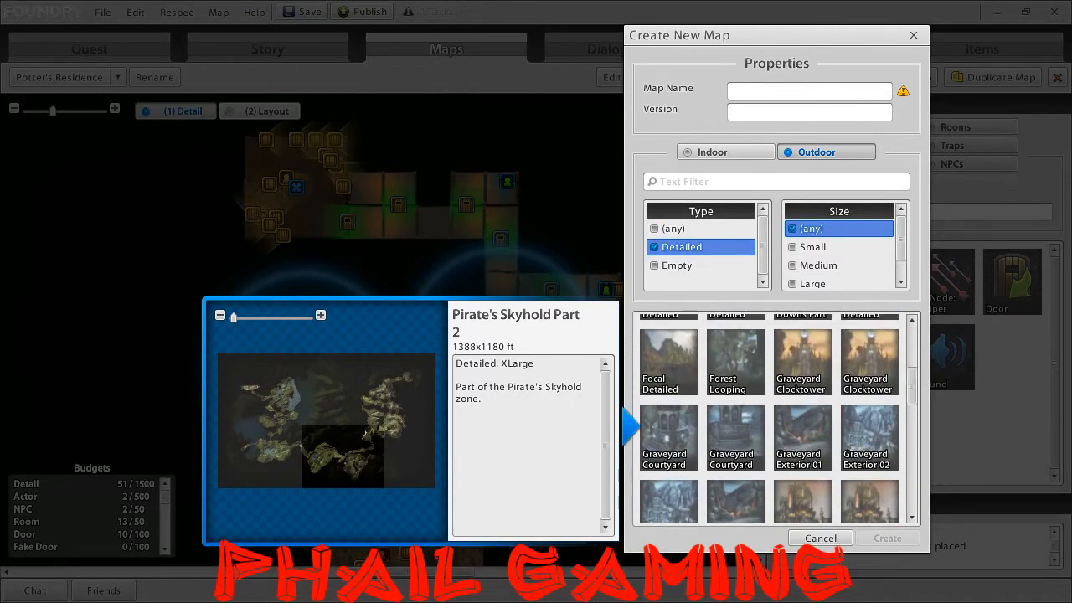
pyautogui.click(914, 35)
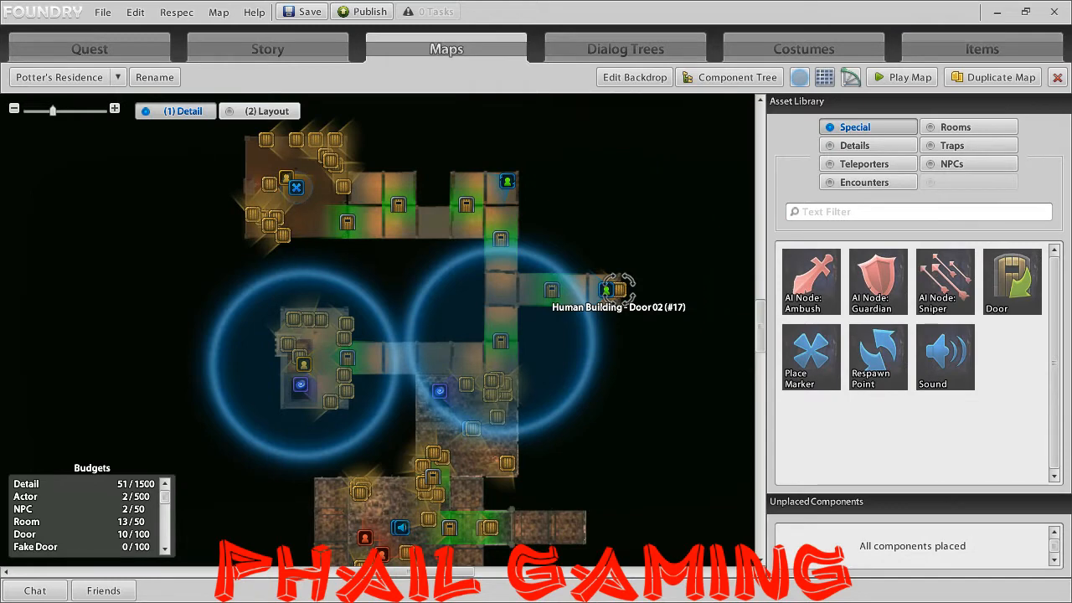
# Examine the overall extent of the Potter's Residence map and how its rooms and hallways are arranged within it.
pyautogui.scroll(-3, 618, 289)
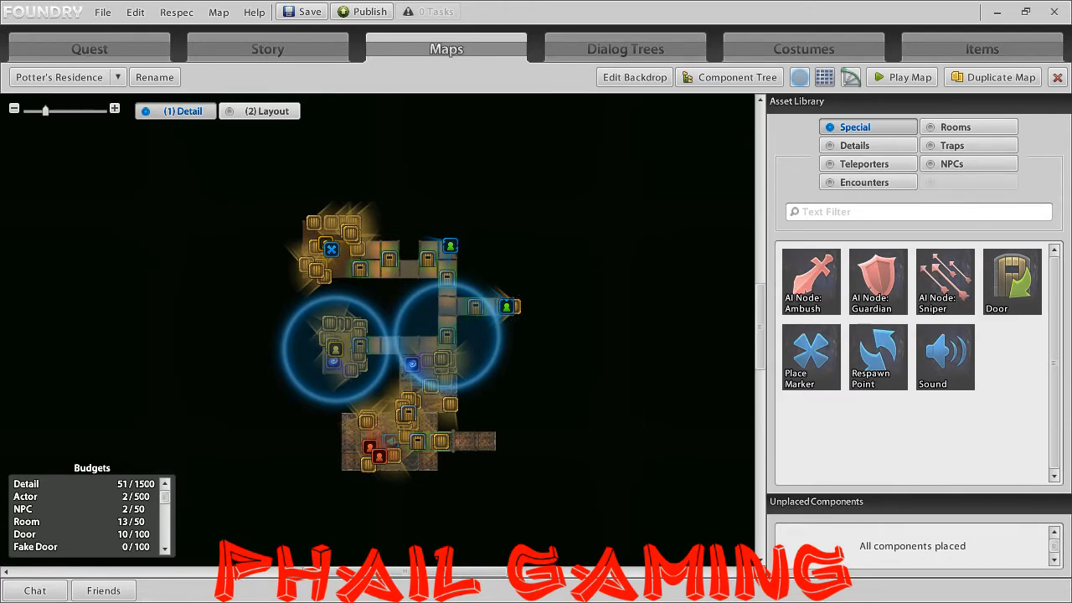
pyautogui.scroll(-5, 394, 343)
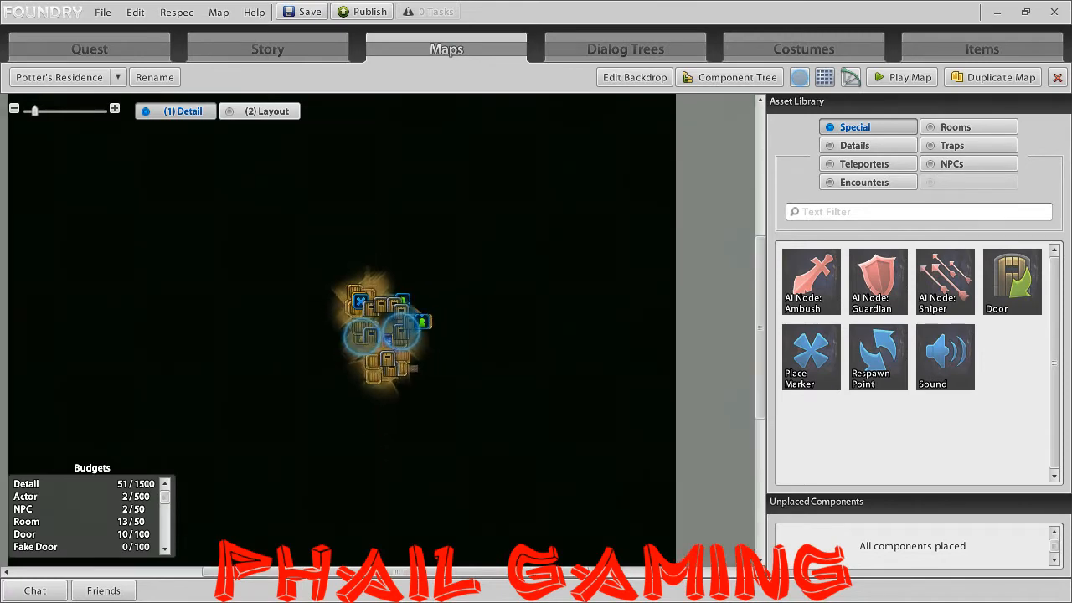
pyautogui.scroll(-1, 378, 330)
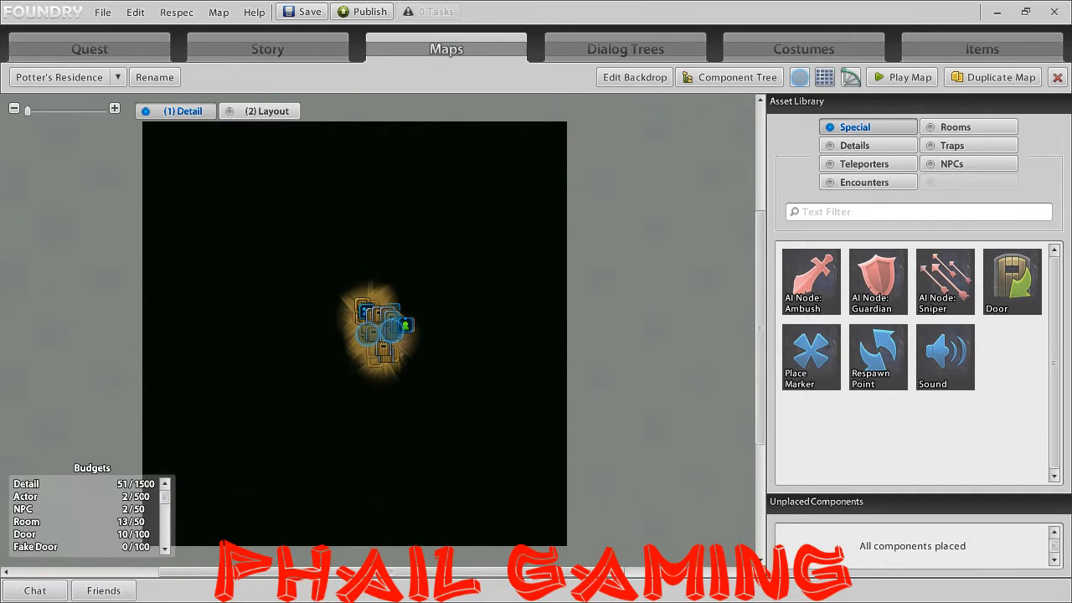
pyautogui.scroll(1, 378, 330)
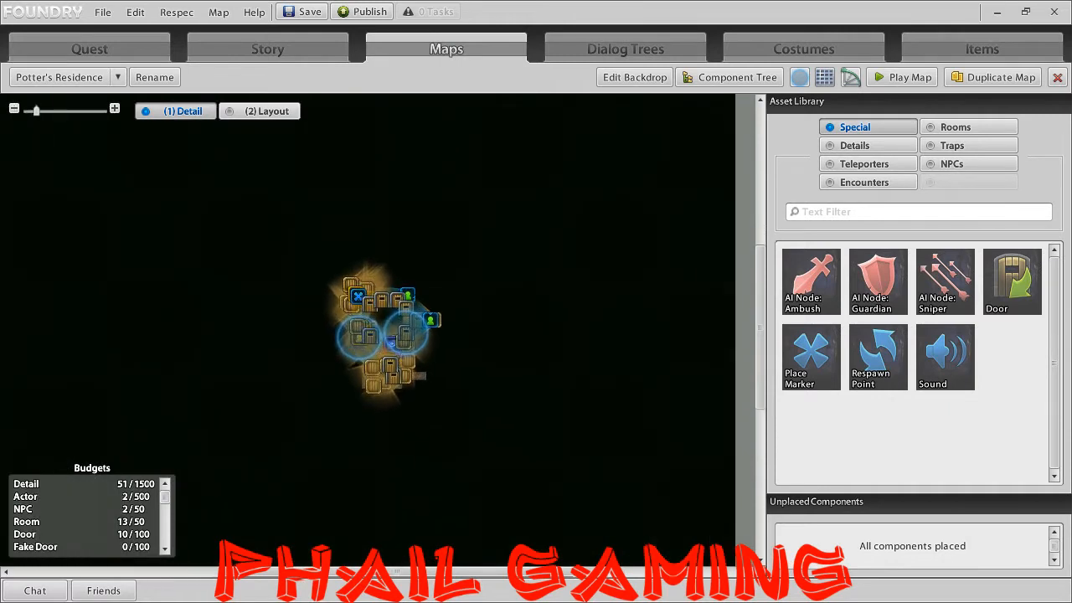
pyautogui.scroll(2, 389, 339)
pyautogui.scroll(1, 381, 335)
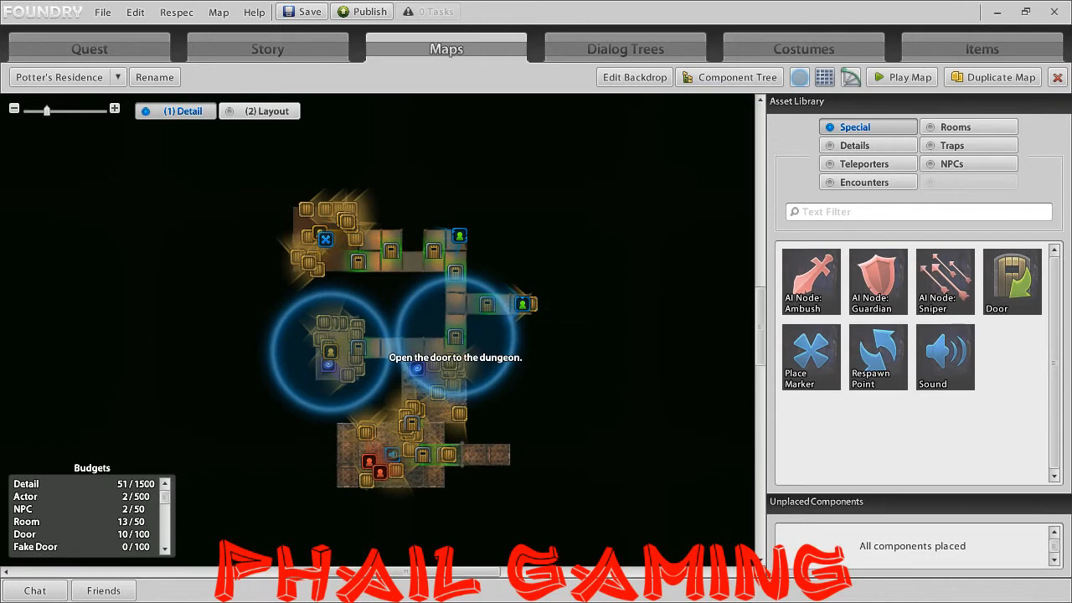
pyautogui.scroll(-3, 393, 335)
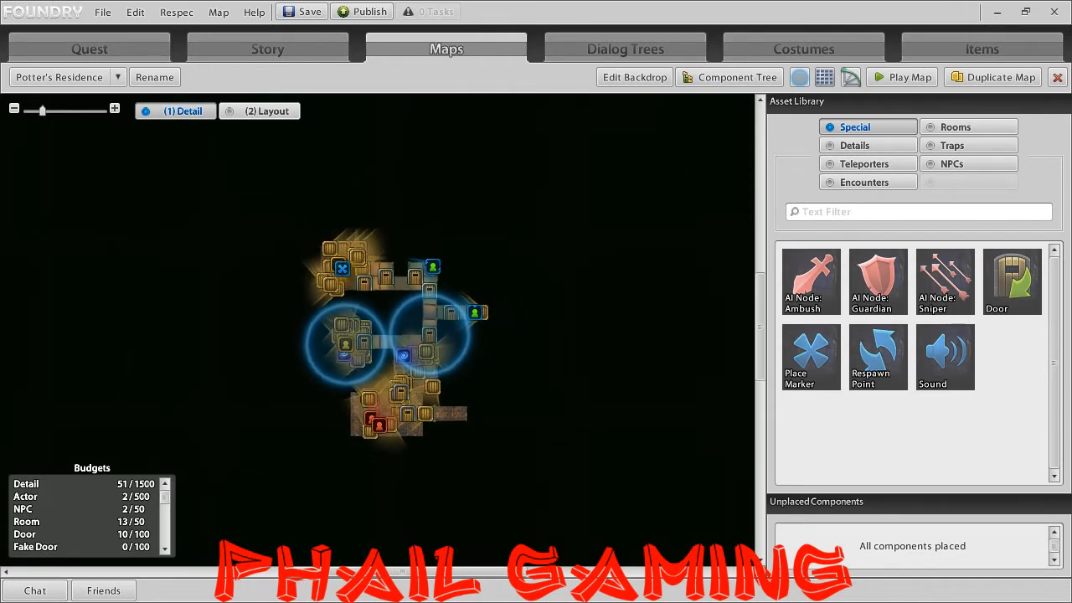
pyautogui.scroll(-3, 385, 335)
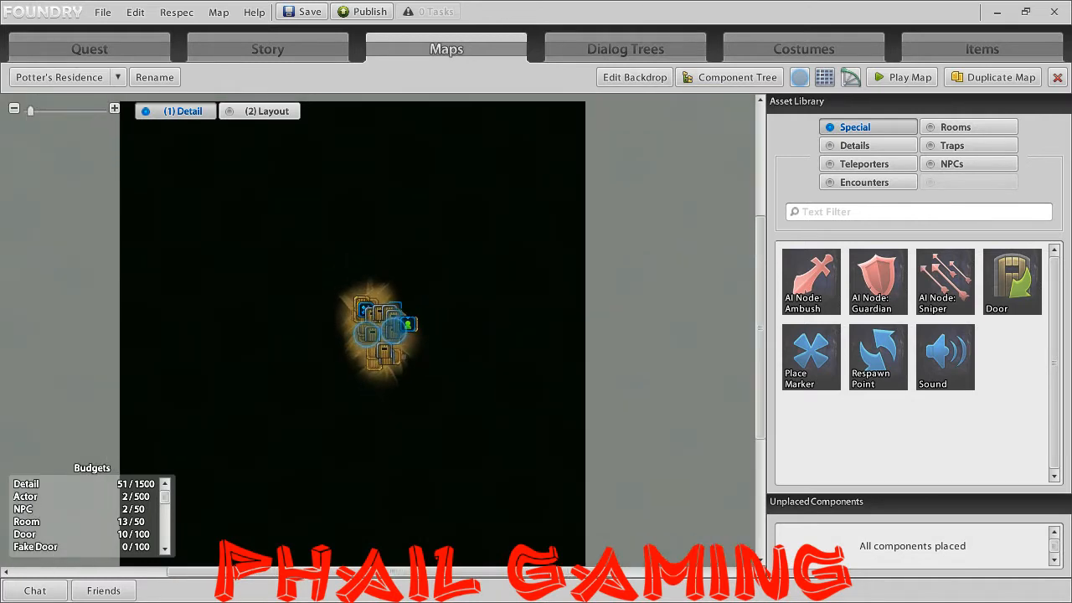
pyautogui.scroll(1, 386, 327)
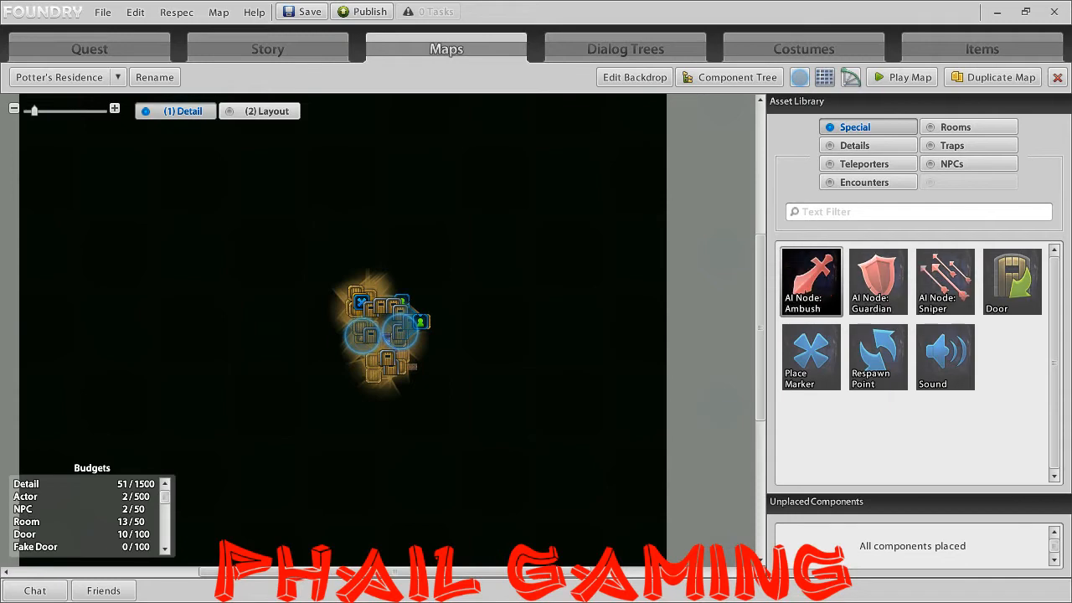
pyautogui.scroll(5, 382, 329)
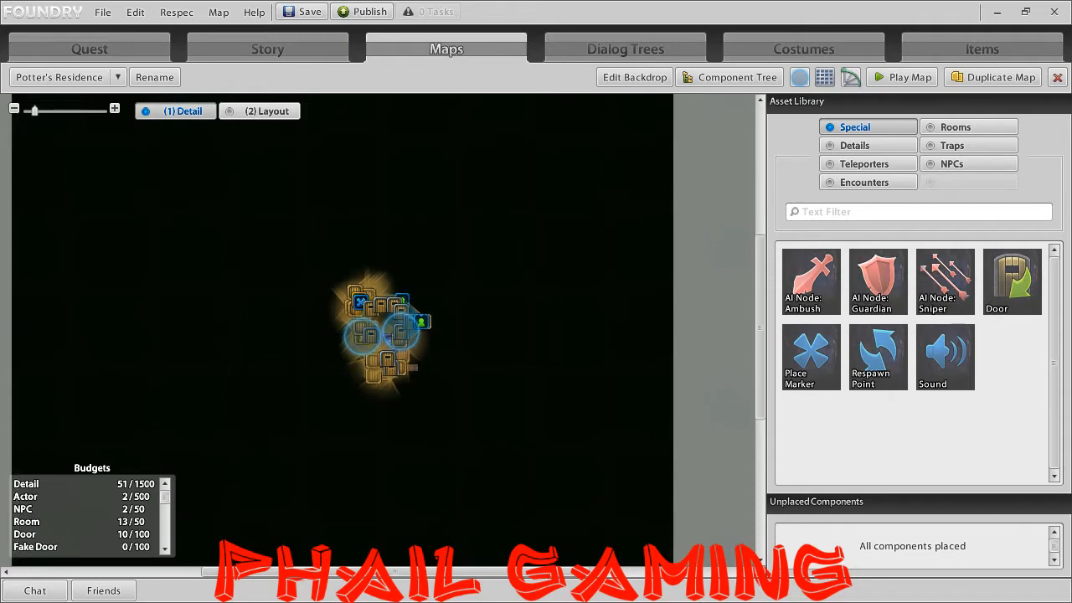
pyautogui.scroll(8, 376, 329)
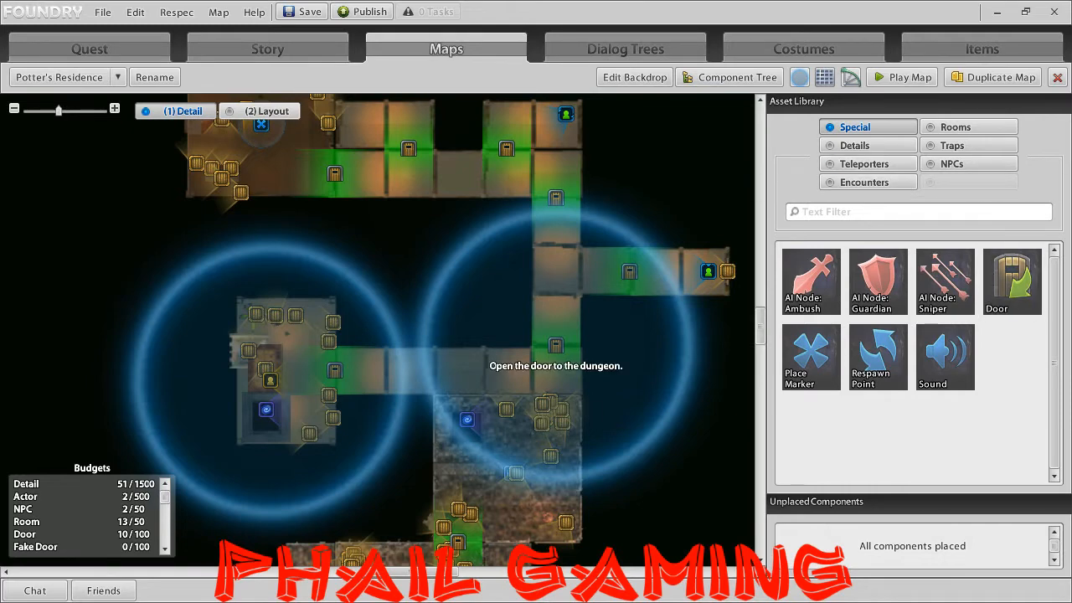
pyautogui.scroll(1, 555, 345)
pyautogui.scroll(-4, 556, 345)
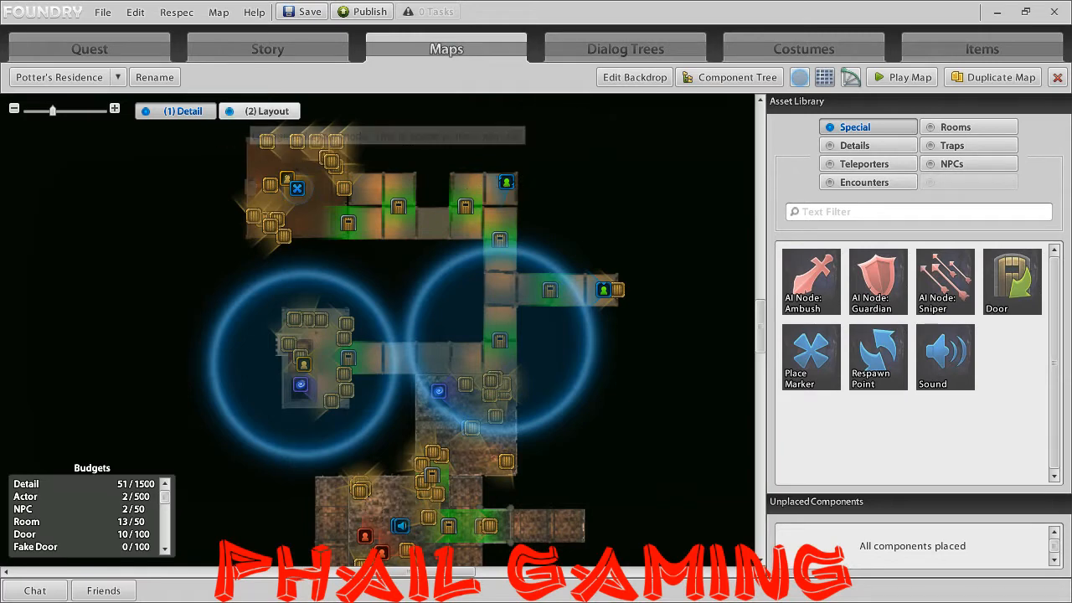
# In the map's Layout view, pull the short straight hallway (#24) away from the upper corridor and fit it back in its original place.
pyautogui.click(261, 111)
pyautogui.moveTo(483, 190); pyautogui.dragTo(583, 156)
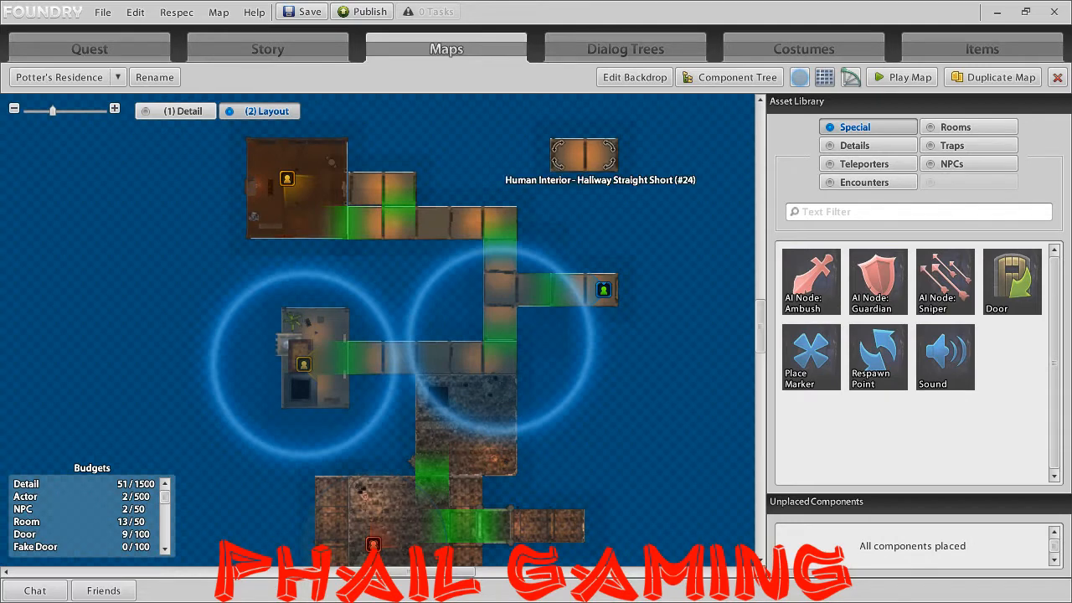
pyautogui.moveTo(579, 157); pyautogui.dragTo(477, 189)
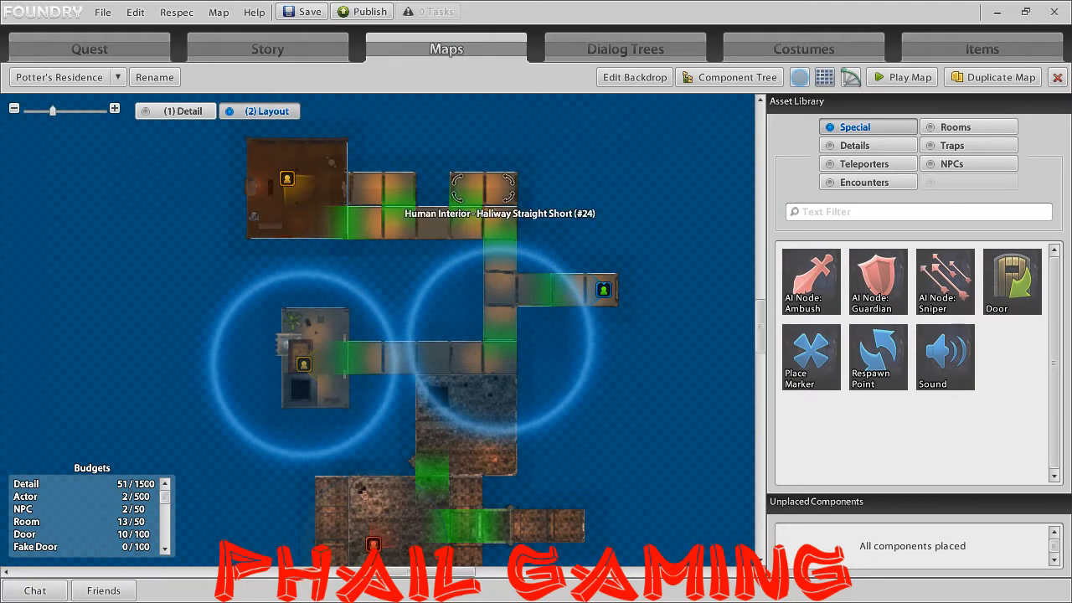
# Delete the door joining the short straight hallway (#24) to the corridor and put a door back at the same spot.
pyautogui.rightClick(472, 211)
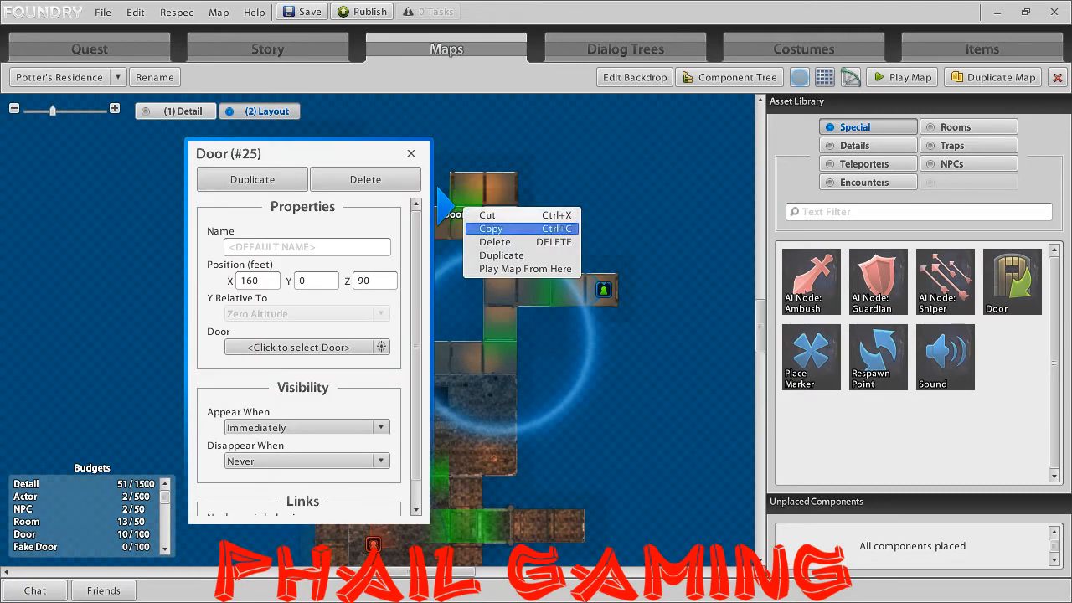
pyautogui.click(494, 243)
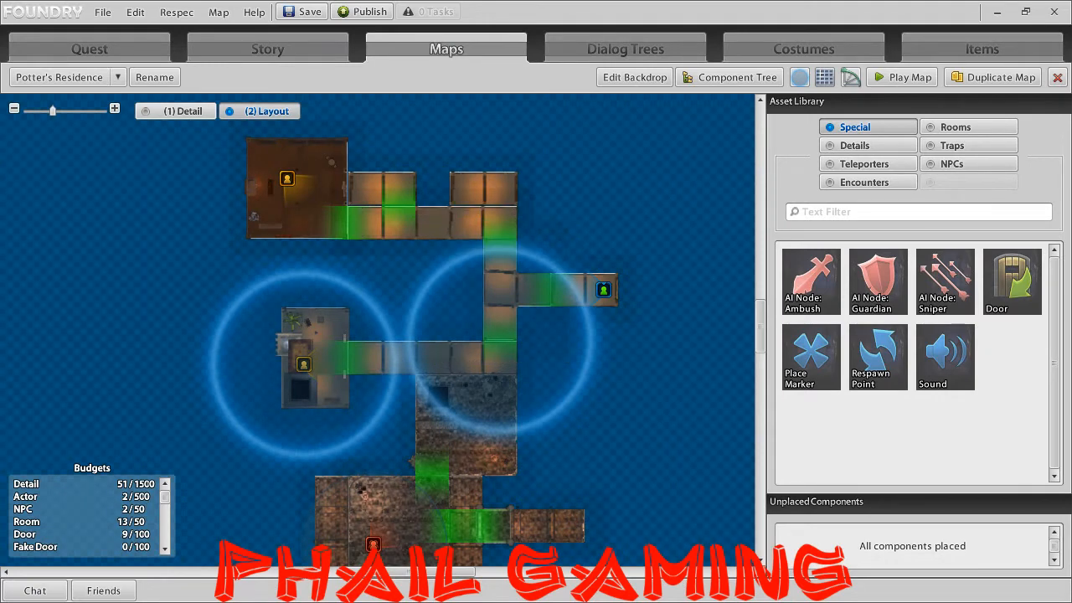
pyautogui.moveTo(644, 266); pyautogui.dragTo(467, 218)
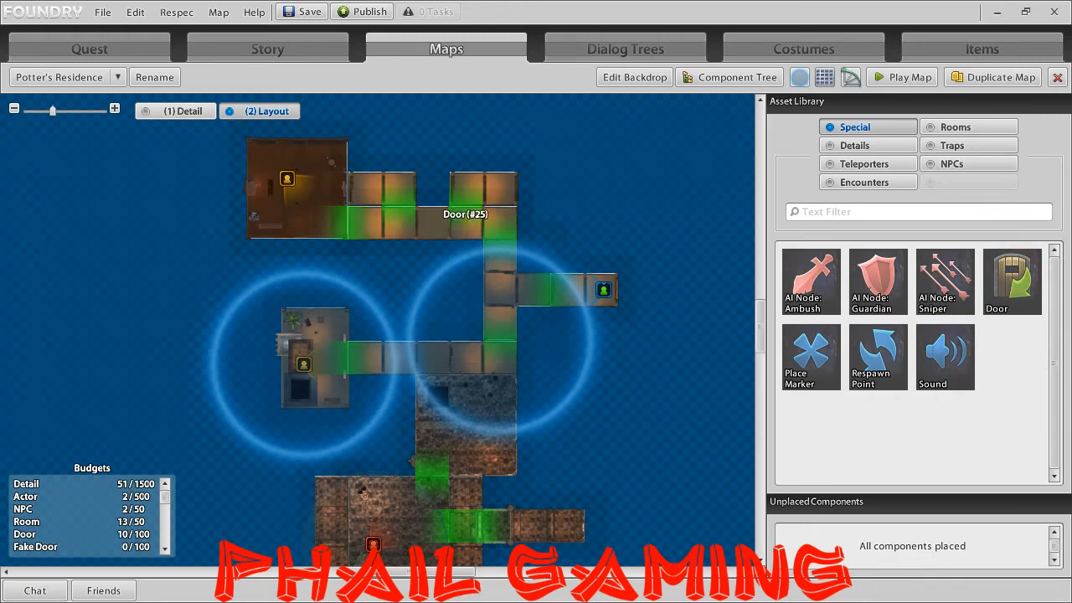
# In the map's Detail view, inspect the properties of door #27 and its available door models, keeping Human Interior - Door 01.
pyautogui.click(176, 111)
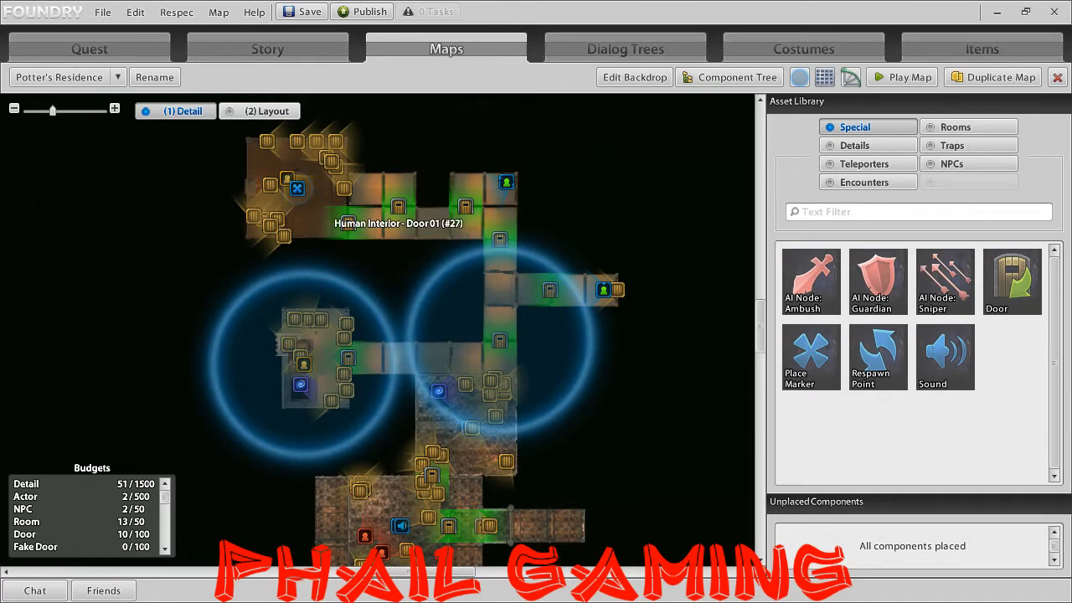
pyautogui.doubleClick(398, 206)
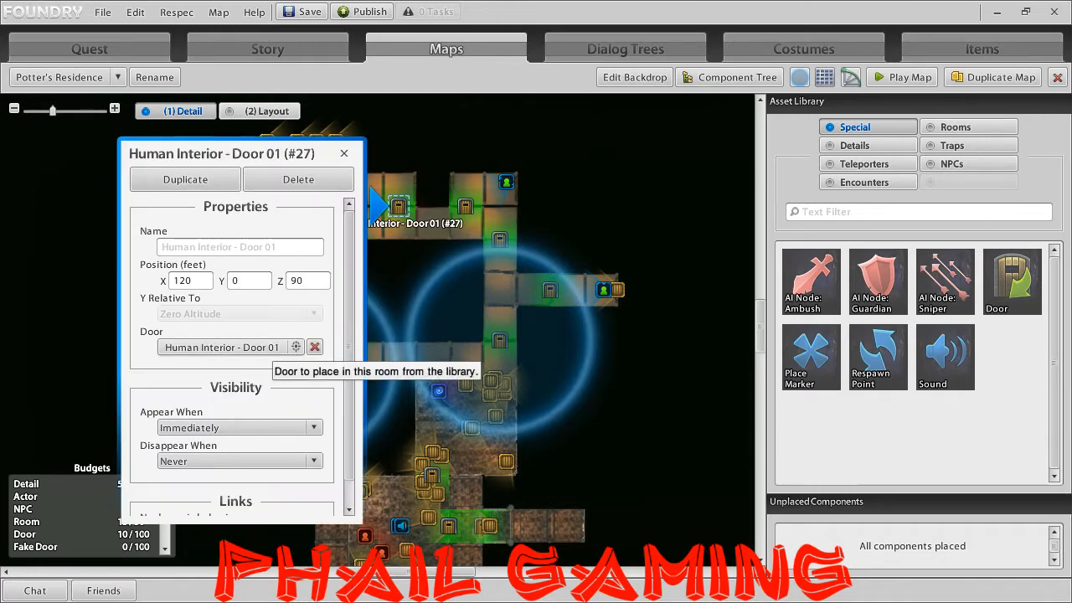
pyautogui.click(344, 153)
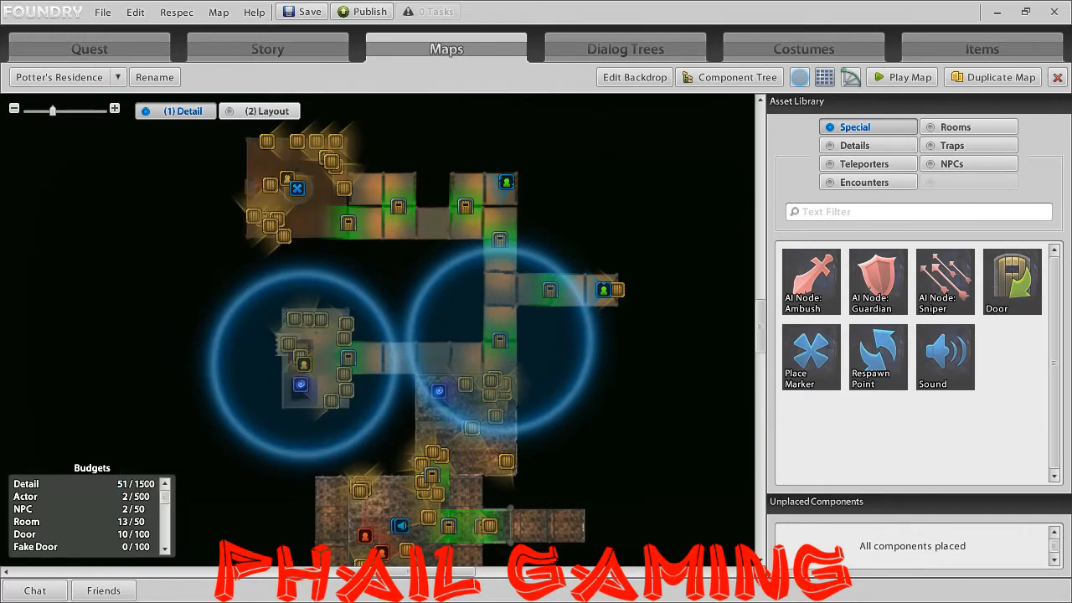
pyautogui.click(397, 206)
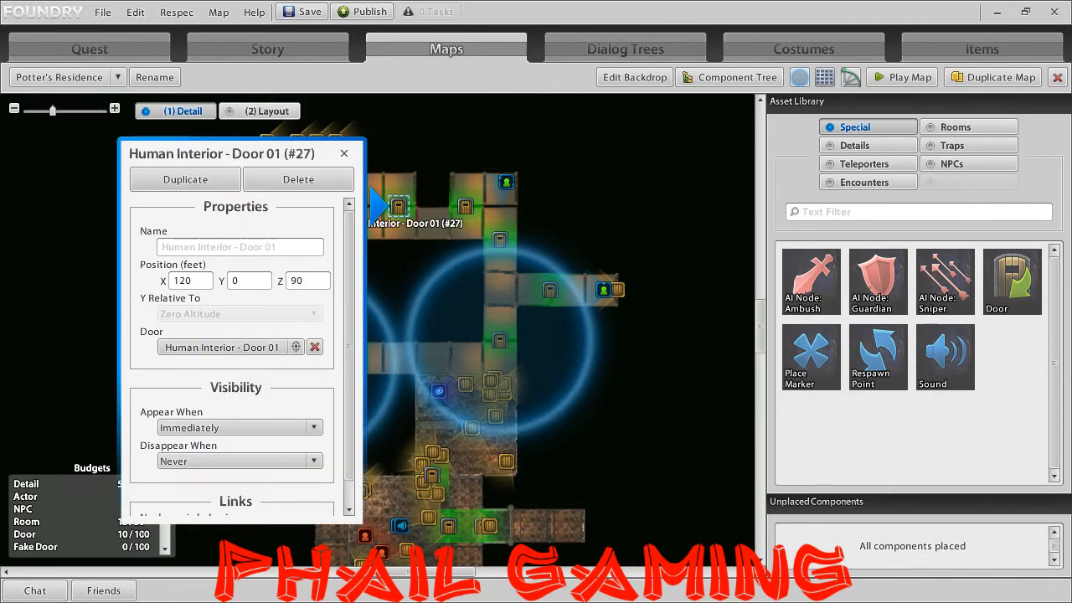
pyautogui.click(275, 347)
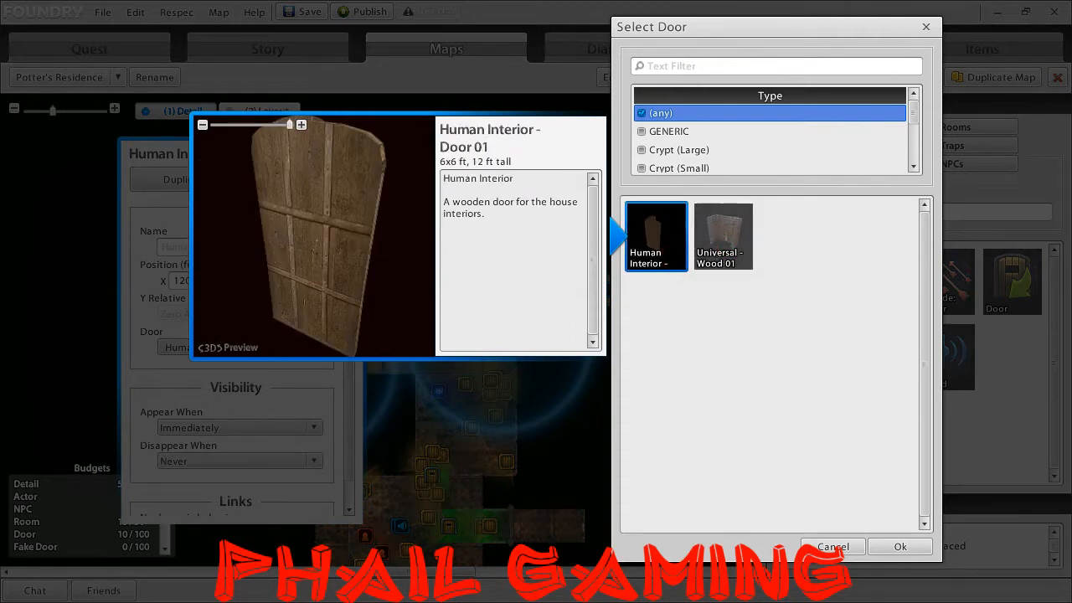
pyautogui.click(900, 546)
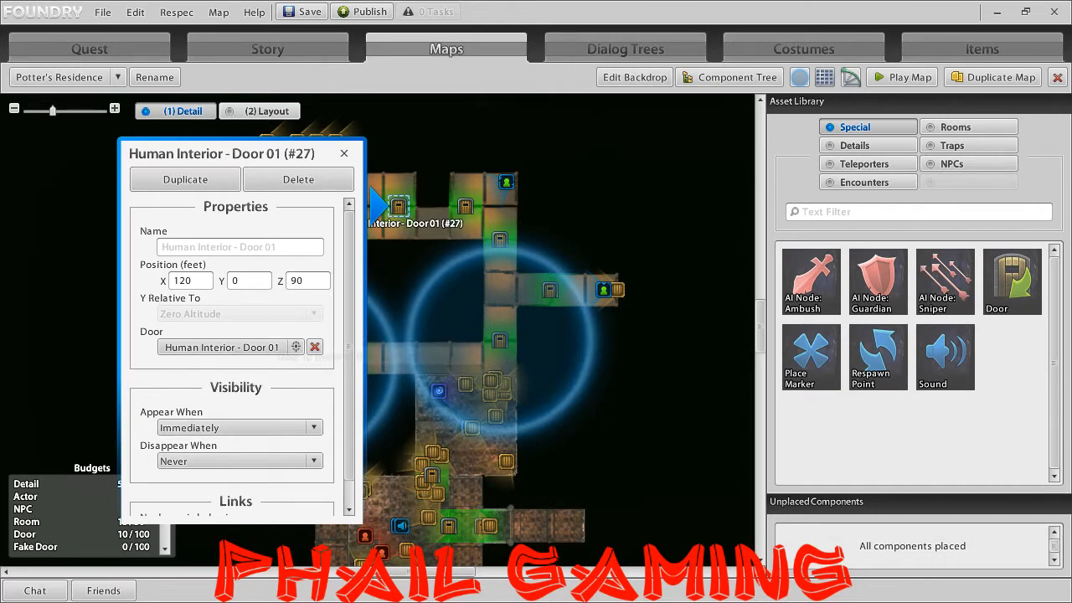
pyautogui.scroll(-1, 297, 345)
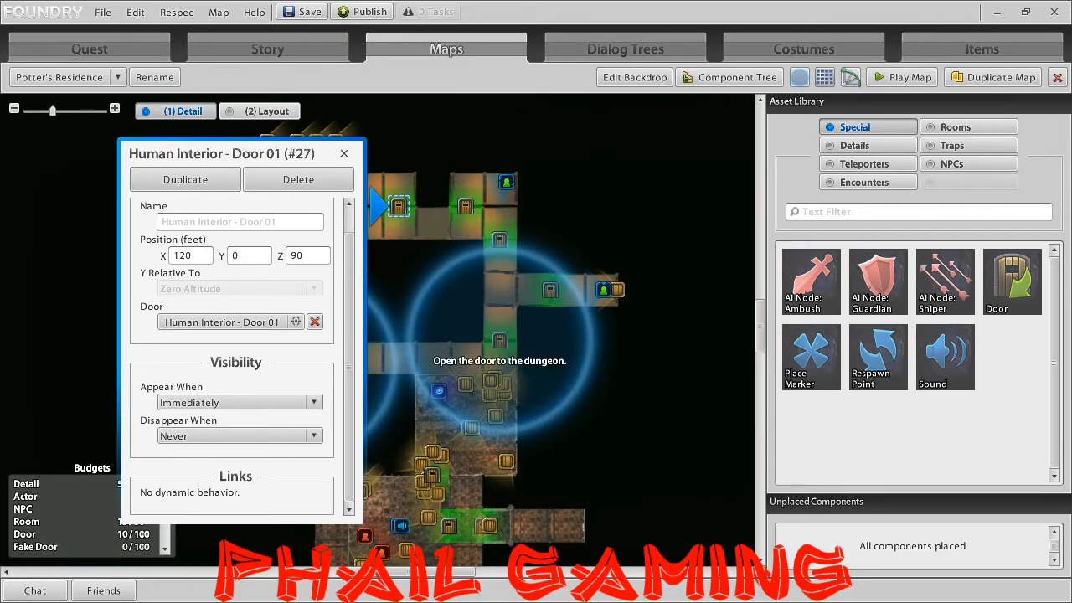
pyautogui.scroll(3, 327, 174)
pyautogui.click(344, 154)
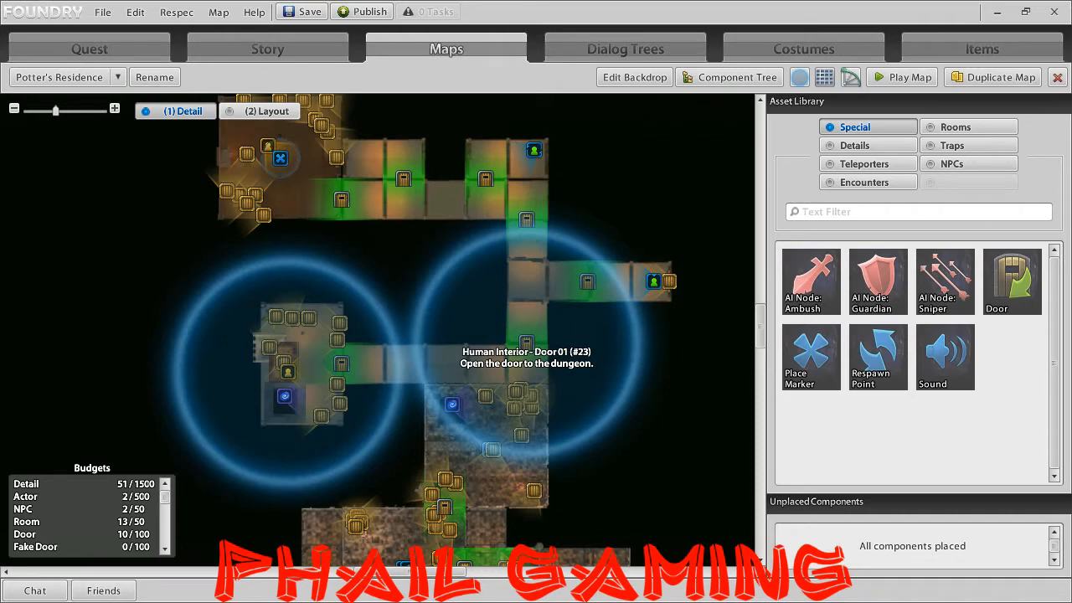
# Examine the NPC, animation, text and dropped item of the "Check on Person" story objective in the Potter's Residence section.
pyautogui.click(268, 49)
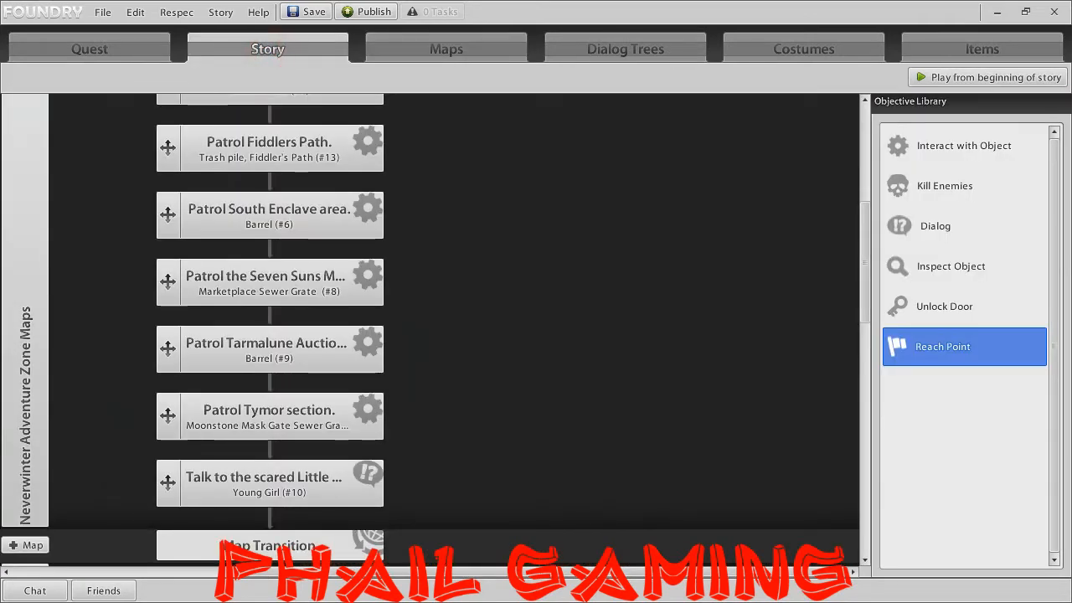
pyautogui.moveTo(868, 251); pyautogui.dragTo(869, 348)
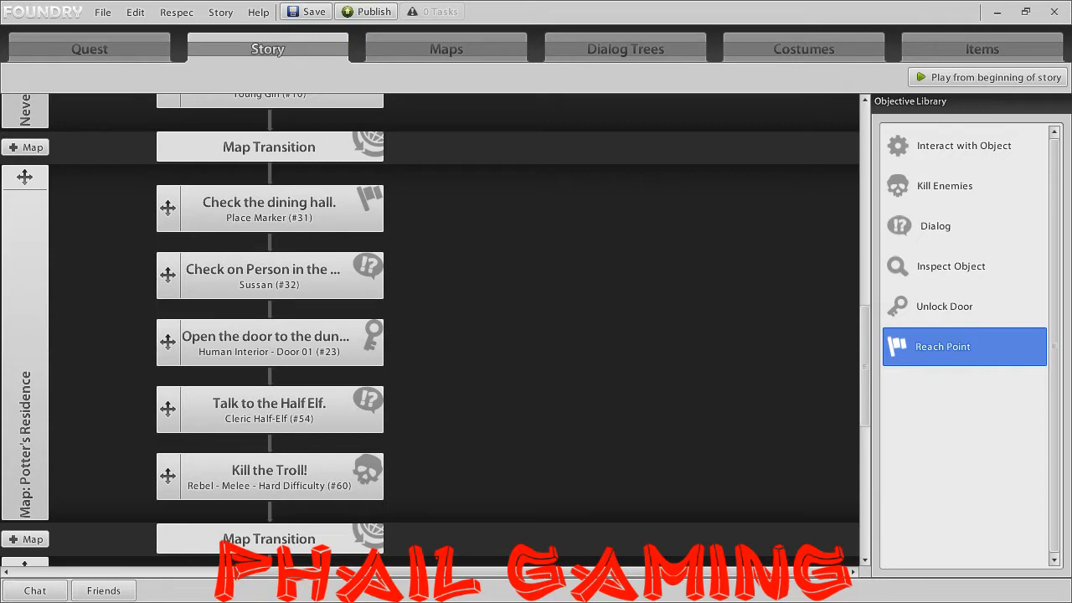
pyautogui.click(317, 282)
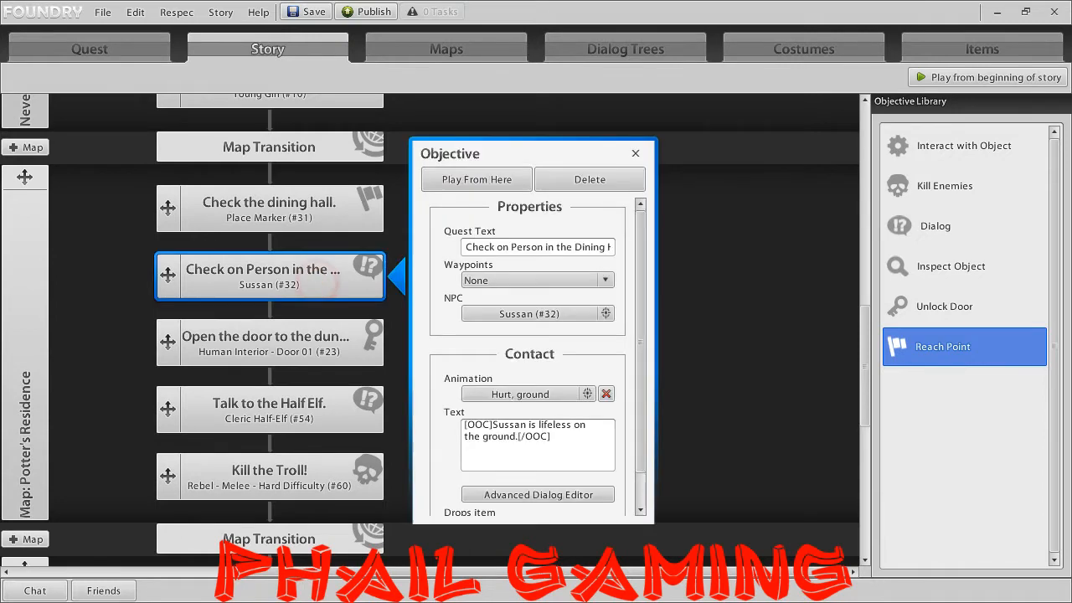
pyautogui.scroll(-1, 641, 280)
pyautogui.scroll(-1, 642, 280)
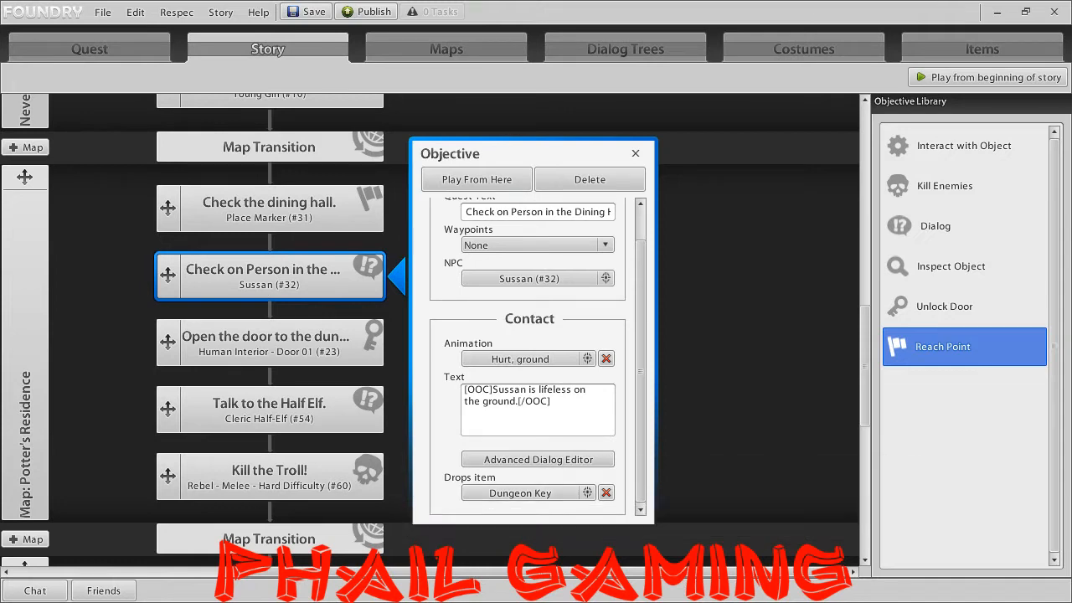
# Create a new quest item named "keys to the house".
pyautogui.click(986, 48)
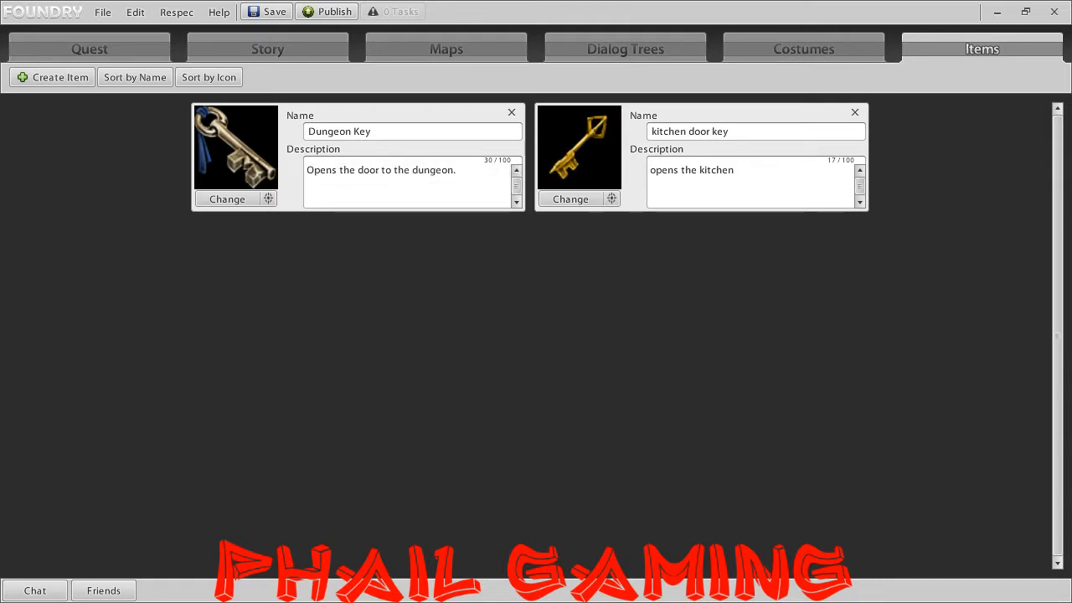
pyautogui.click(445, 195)
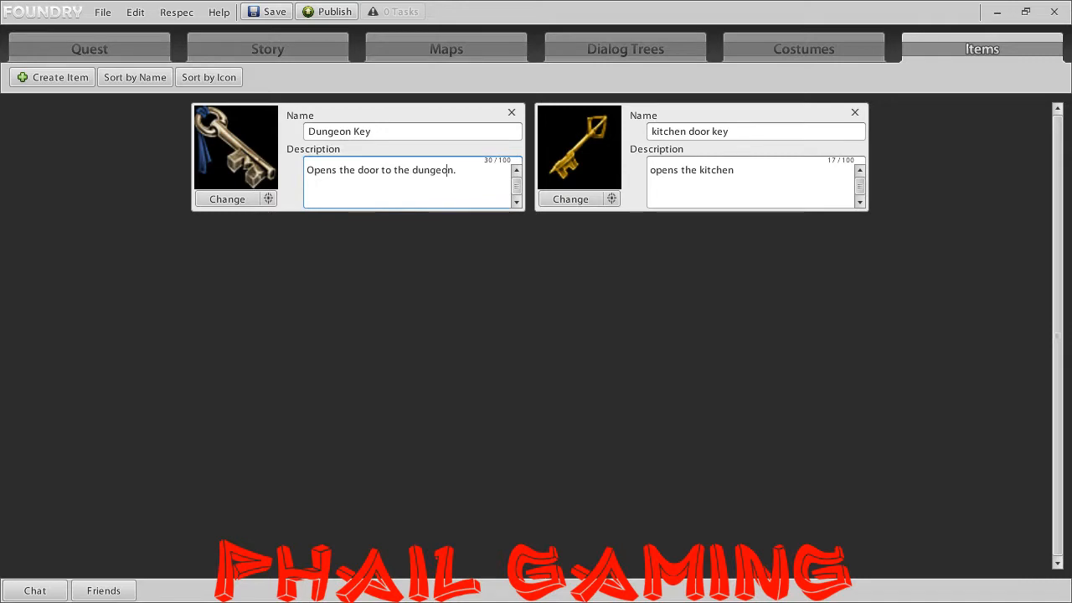
pyautogui.click(67, 80)
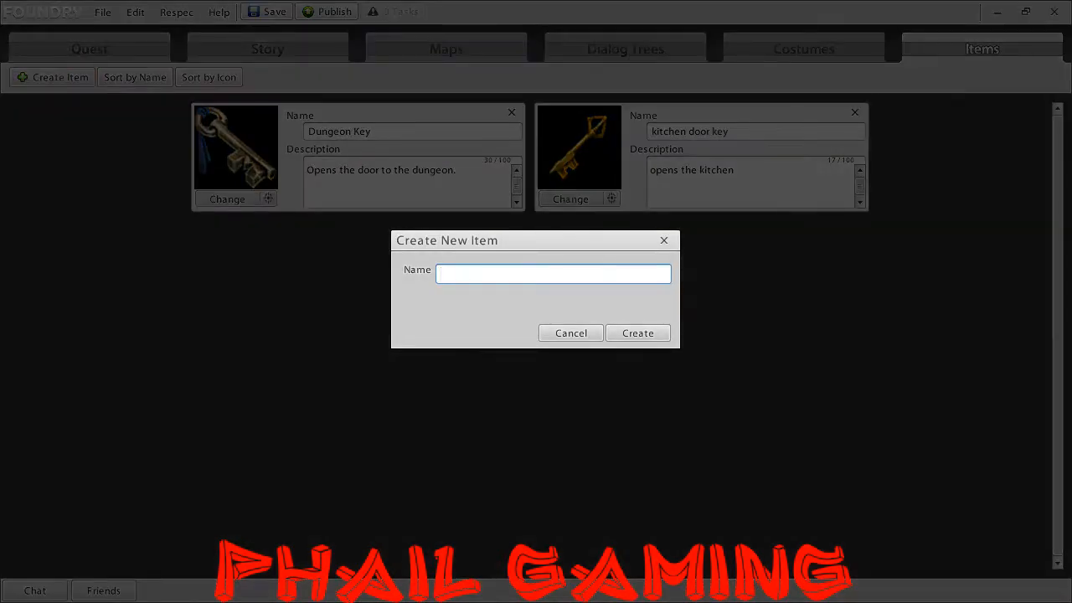
pyautogui.write('keys to the house')
pyautogui.press('Return')
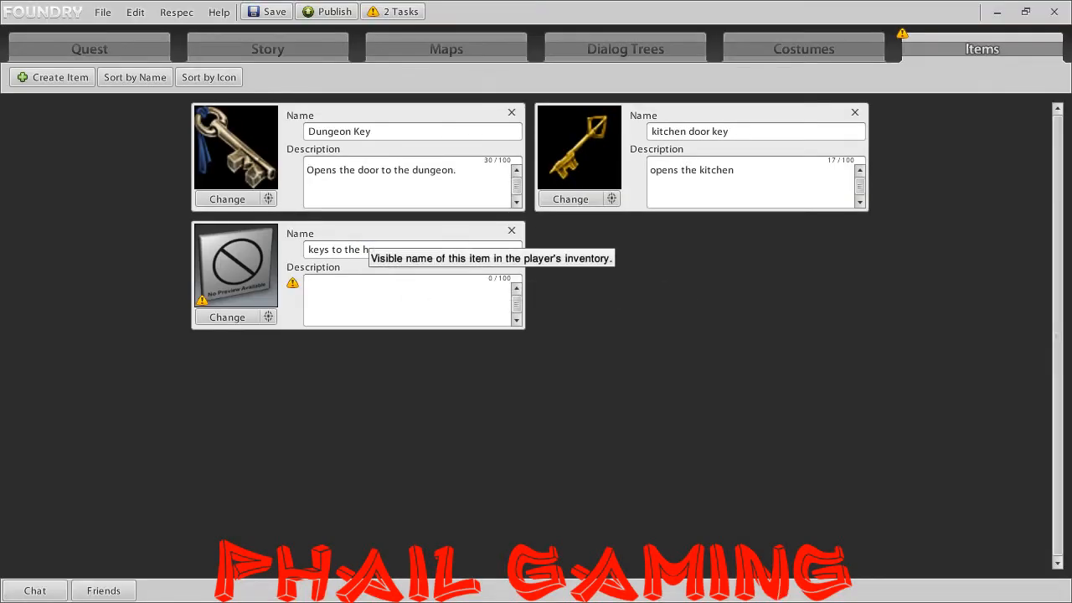
# Give the "keys to the house" item the Misc Keys 03 SilverFire icon from the Misc category.
pyautogui.click(227, 316)
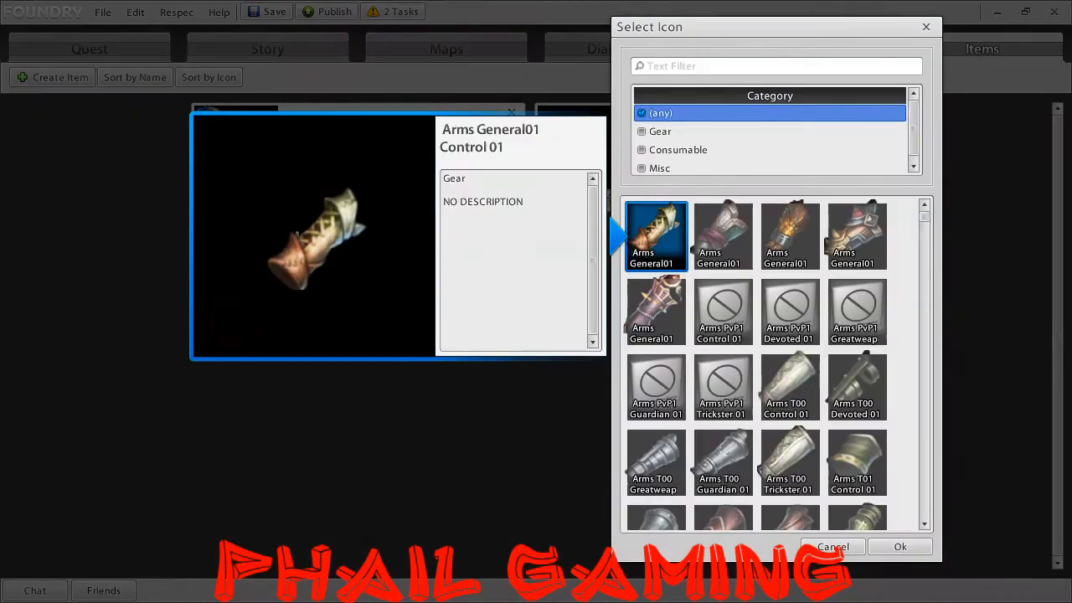
pyautogui.click(643, 167)
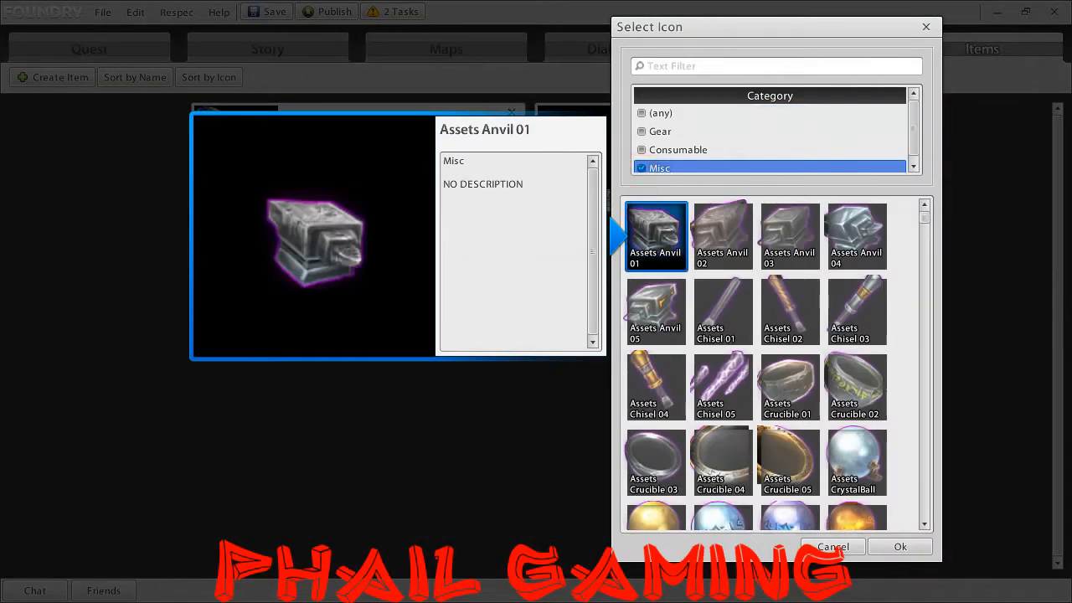
pyautogui.scroll(-3, 777, 364)
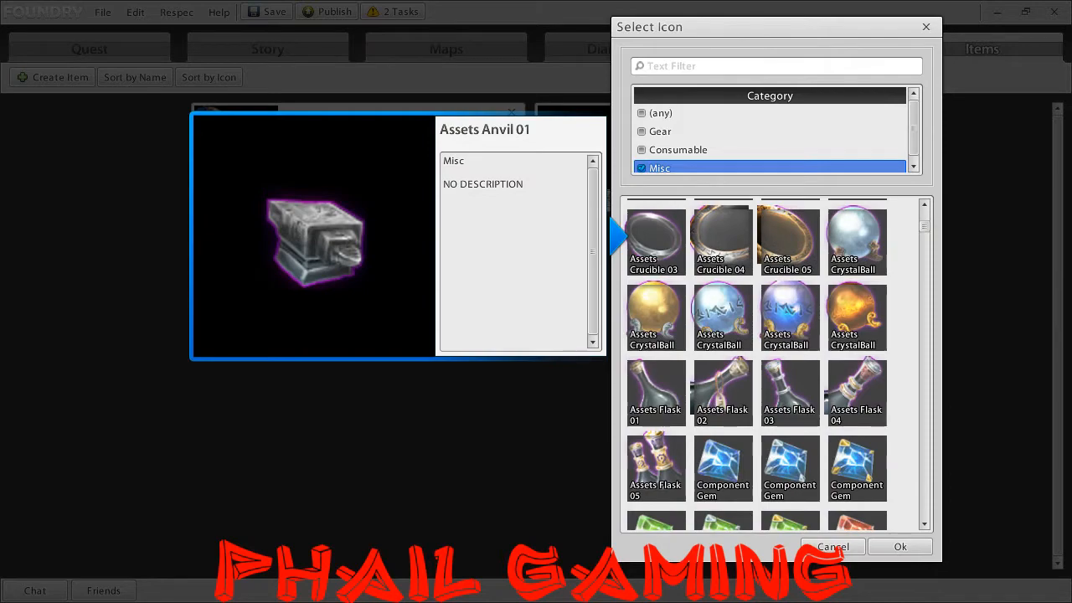
pyautogui.scroll(-12, 777, 365)
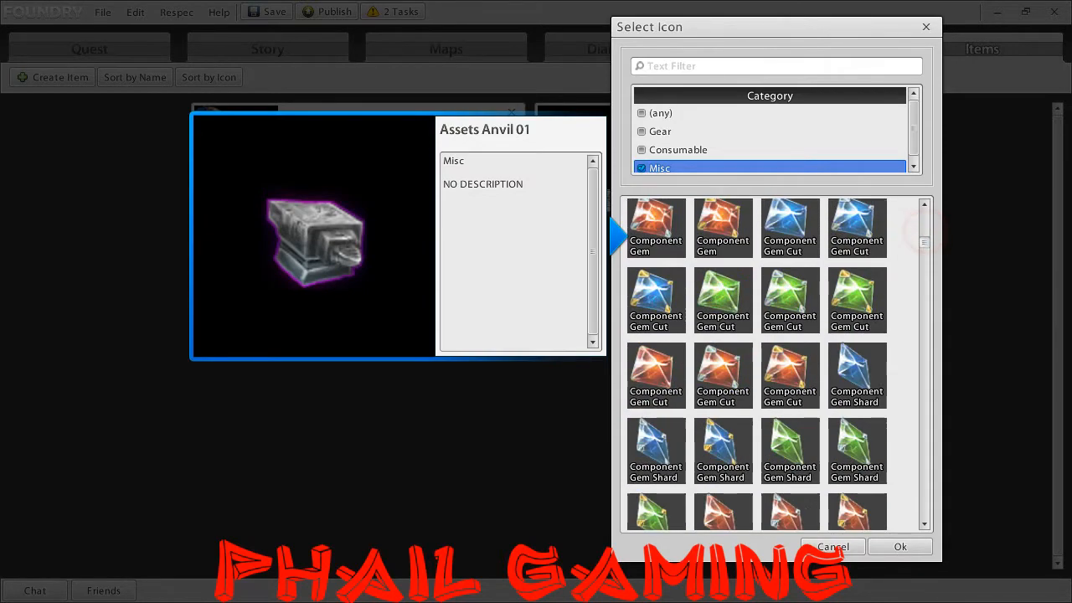
pyautogui.scroll(-12, 777, 364)
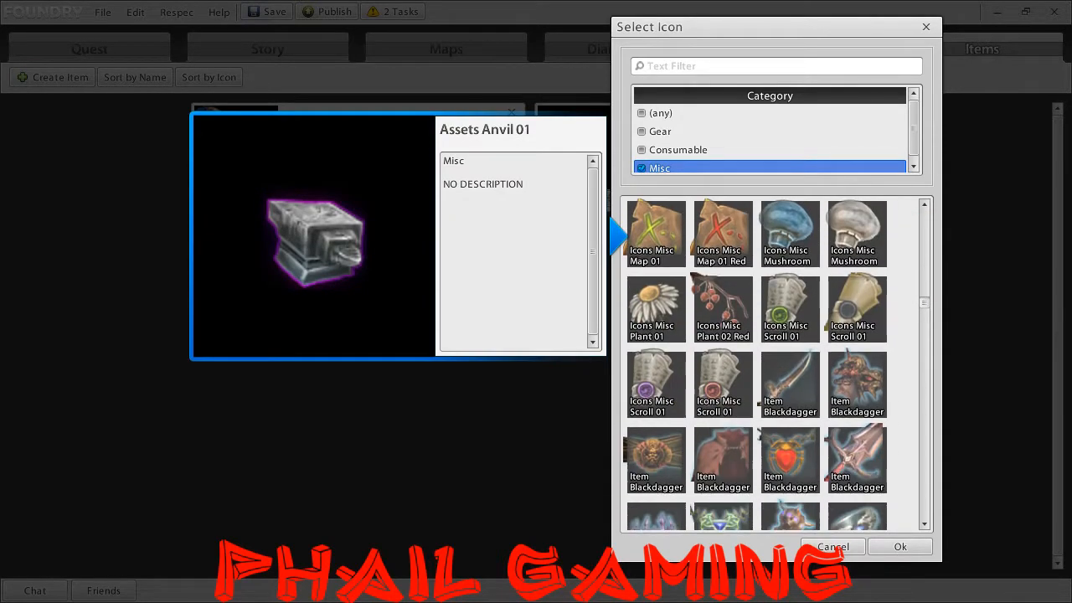
pyautogui.scroll(-10, 723, 337)
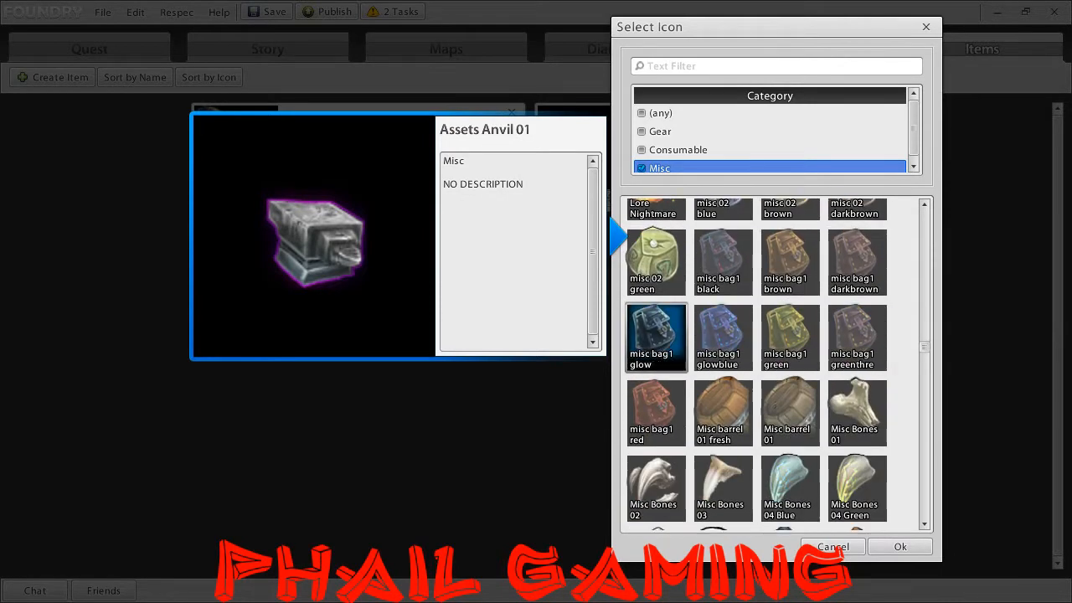
pyautogui.click(656, 338)
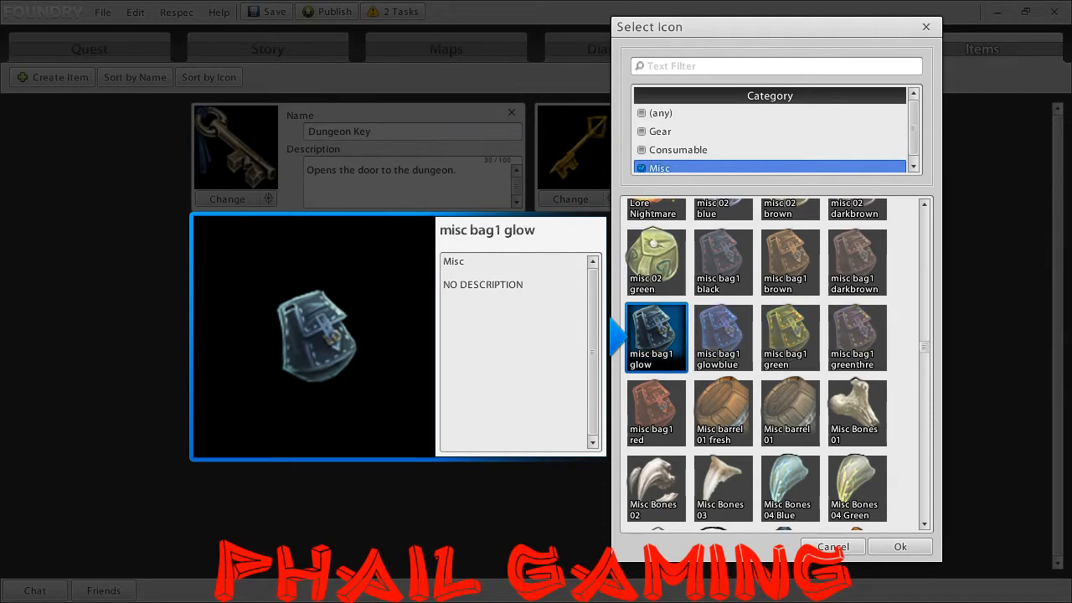
pyautogui.moveTo(927, 345); pyautogui.dragTo(923, 404)
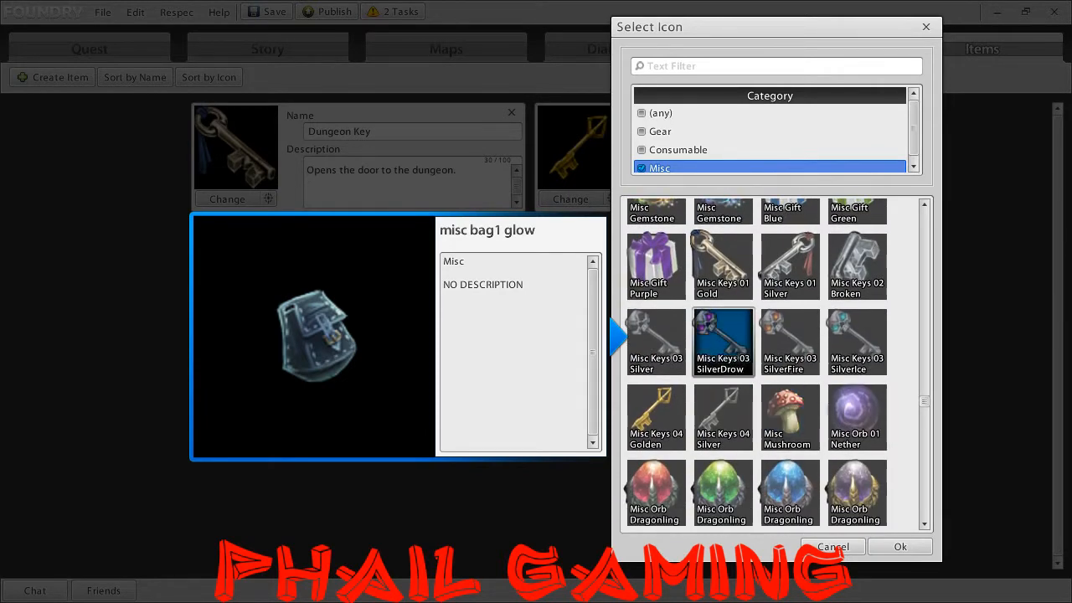
pyautogui.click(790, 341)
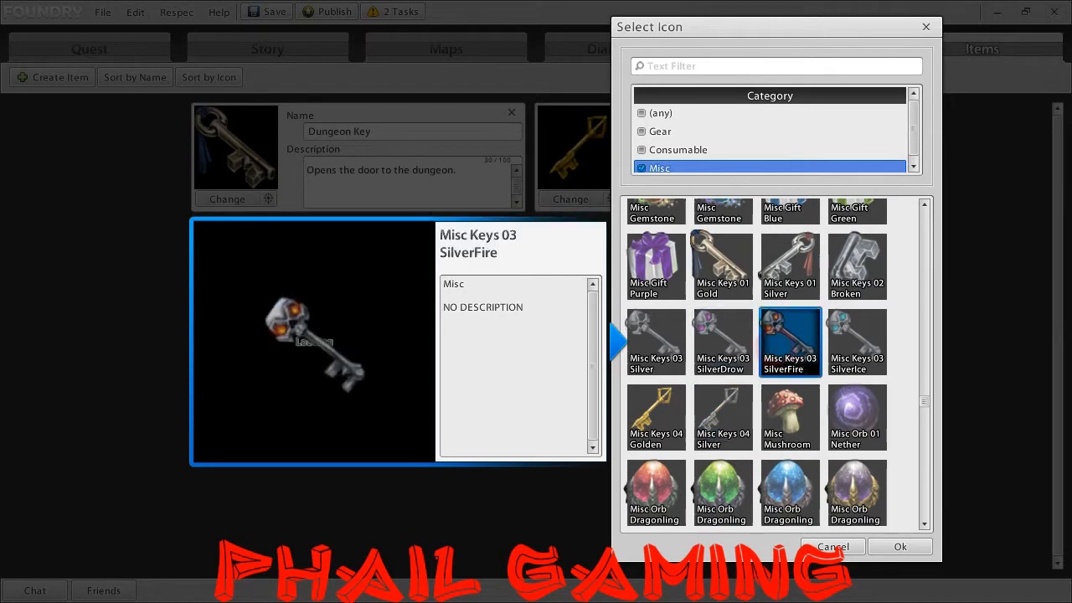
pyautogui.click(900, 546)
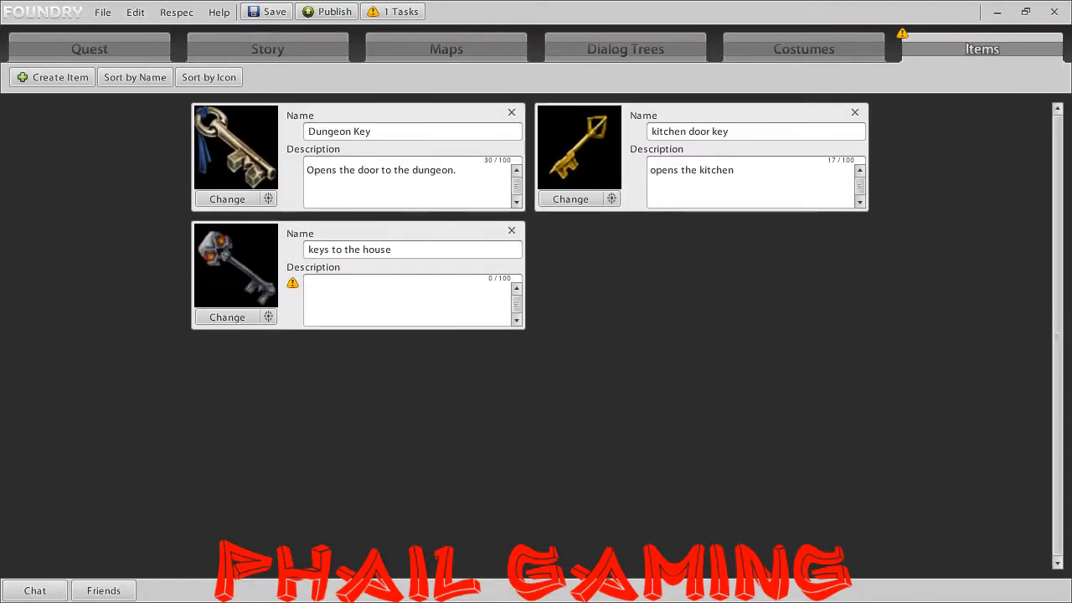
# Describe the "keys to the house" item as "opens the back door to the house.".
pyautogui.click(376, 294)
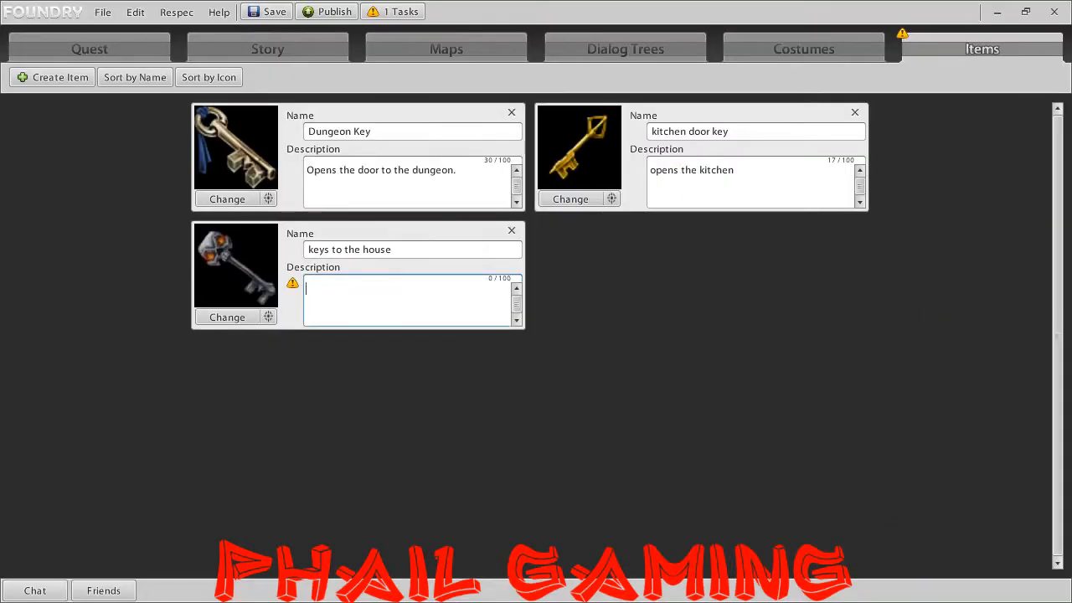
pyautogui.write('opens the back')
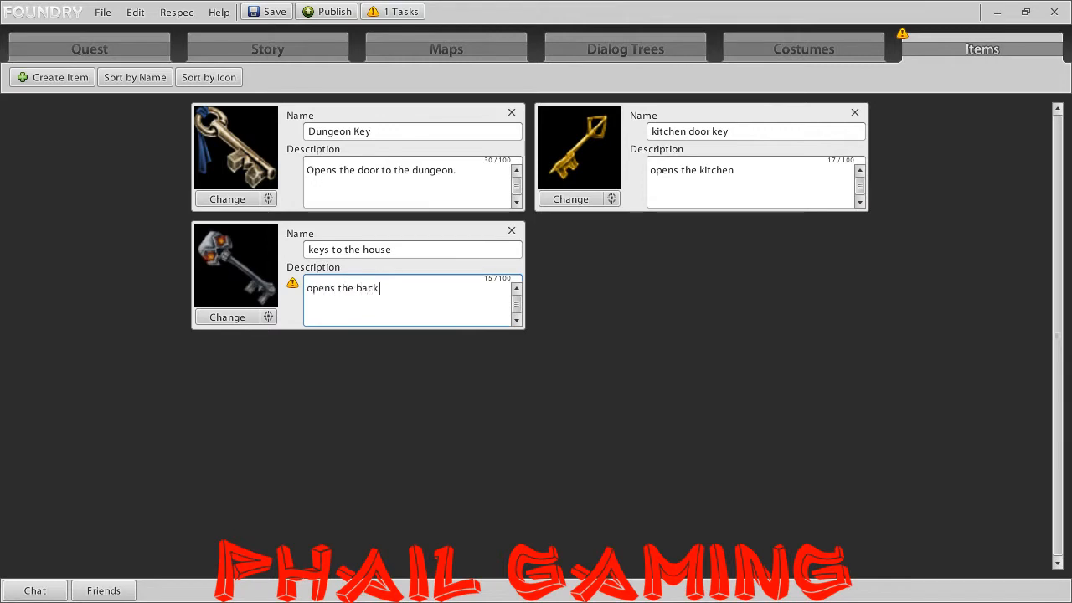
pyautogui.write(' door to the house.')
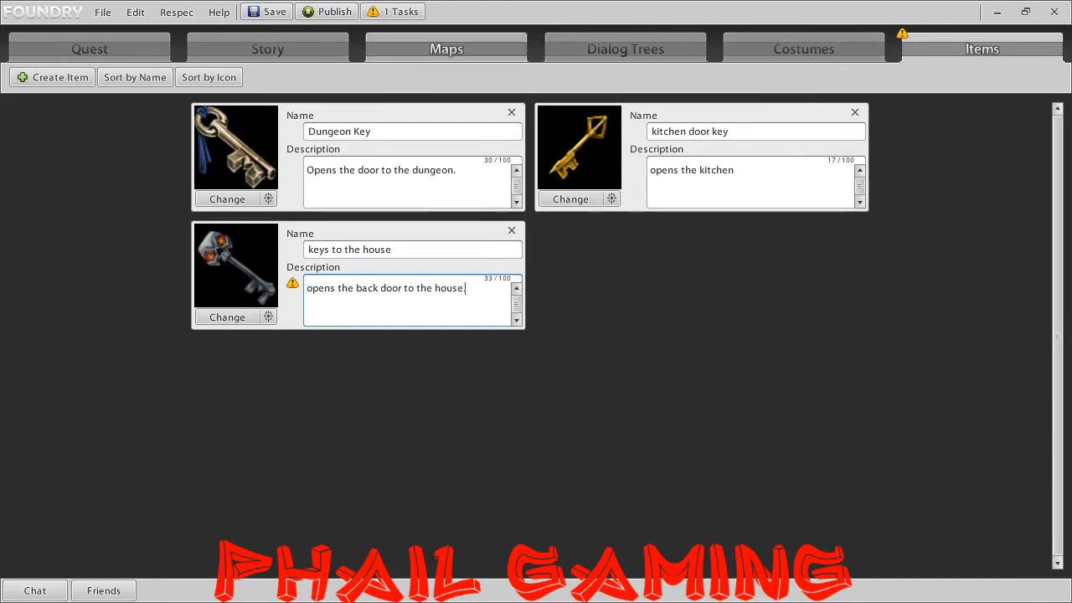
# Review the "Check the dining hall." objective's properties and locate its Place Marker (#31) on the Potter's Residence map.
pyautogui.click(472, 56)
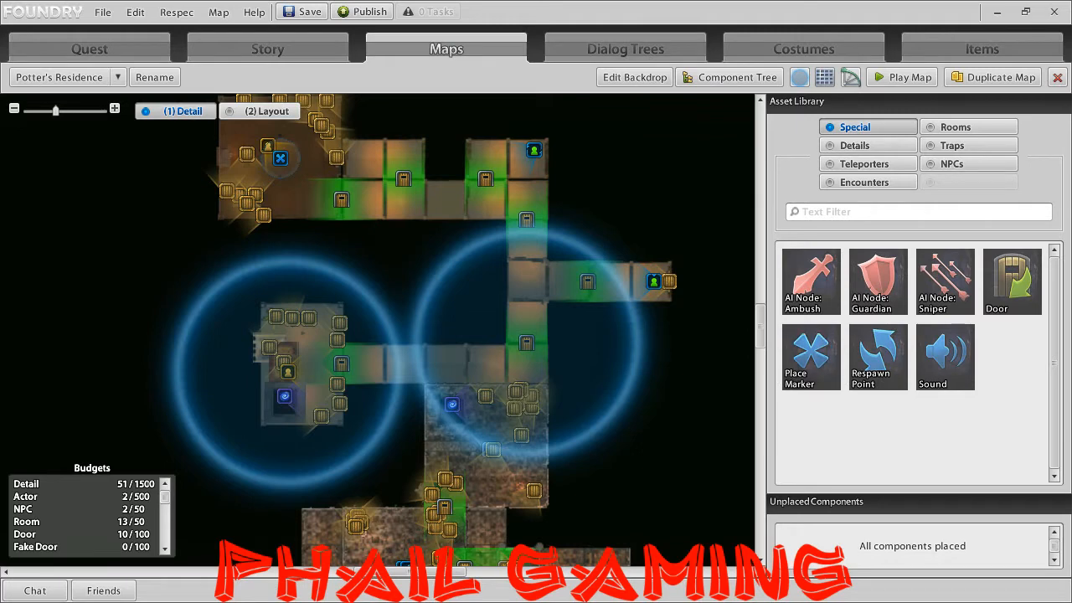
pyautogui.click(268, 52)
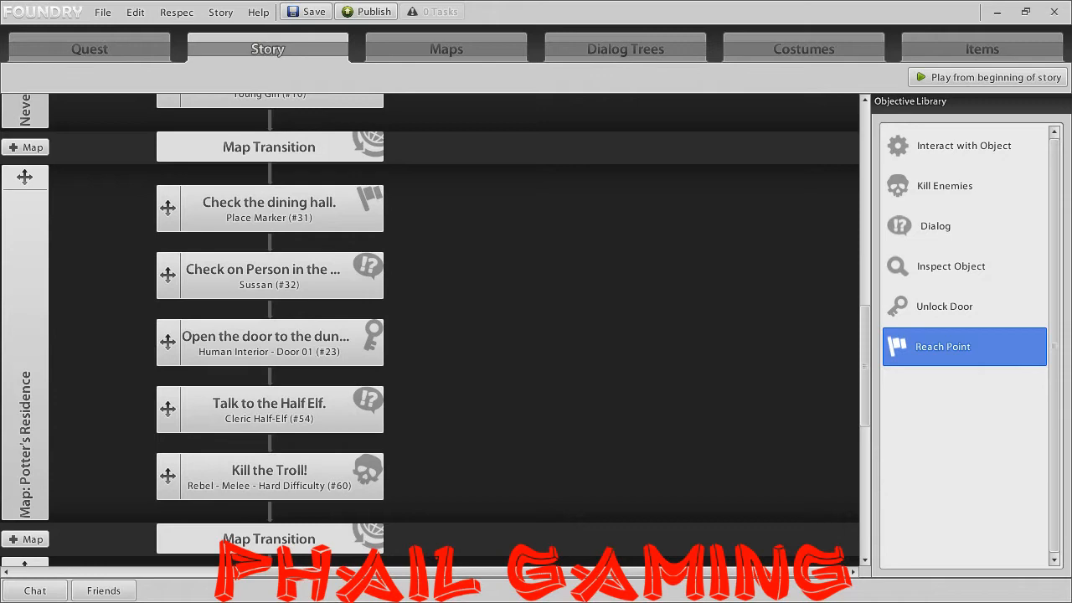
pyautogui.click(347, 211)
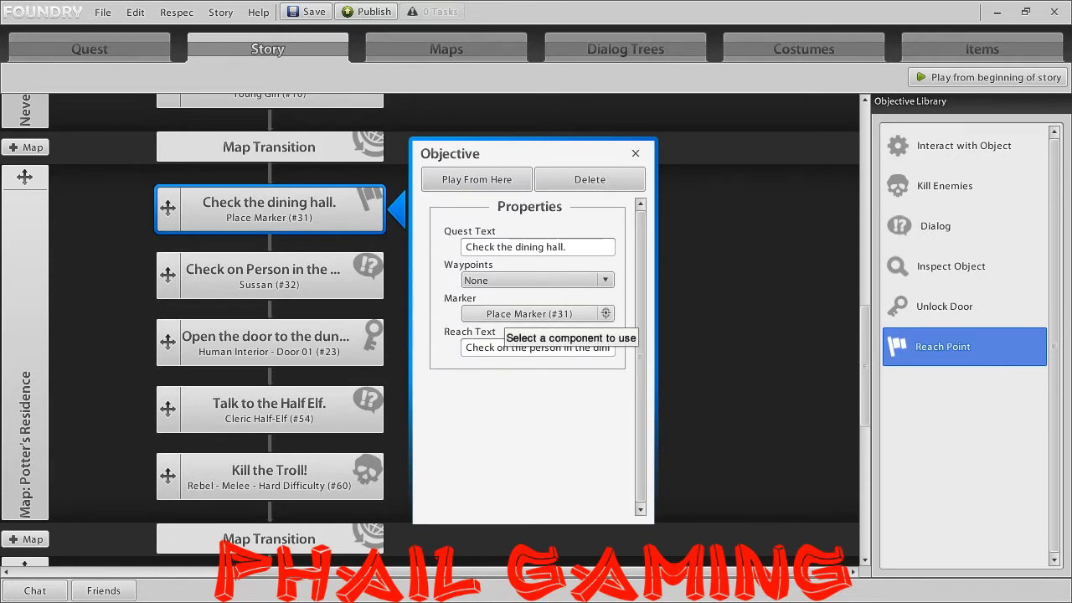
pyautogui.click(455, 50)
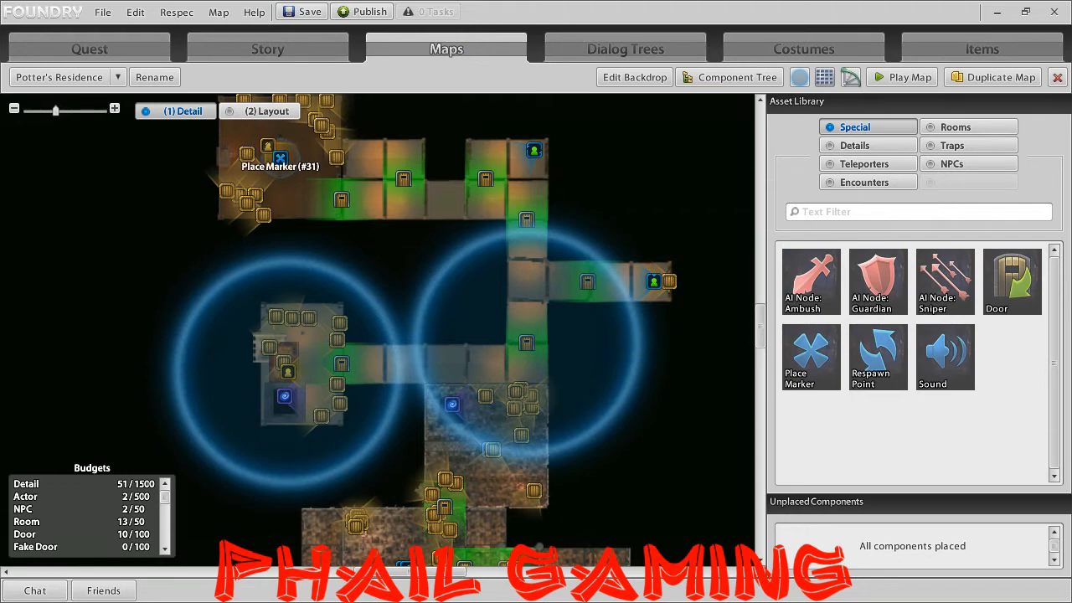
# Review the dining hall "Check on Person" story objective's dialog settings and the item it drops.
pyautogui.click(268, 49)
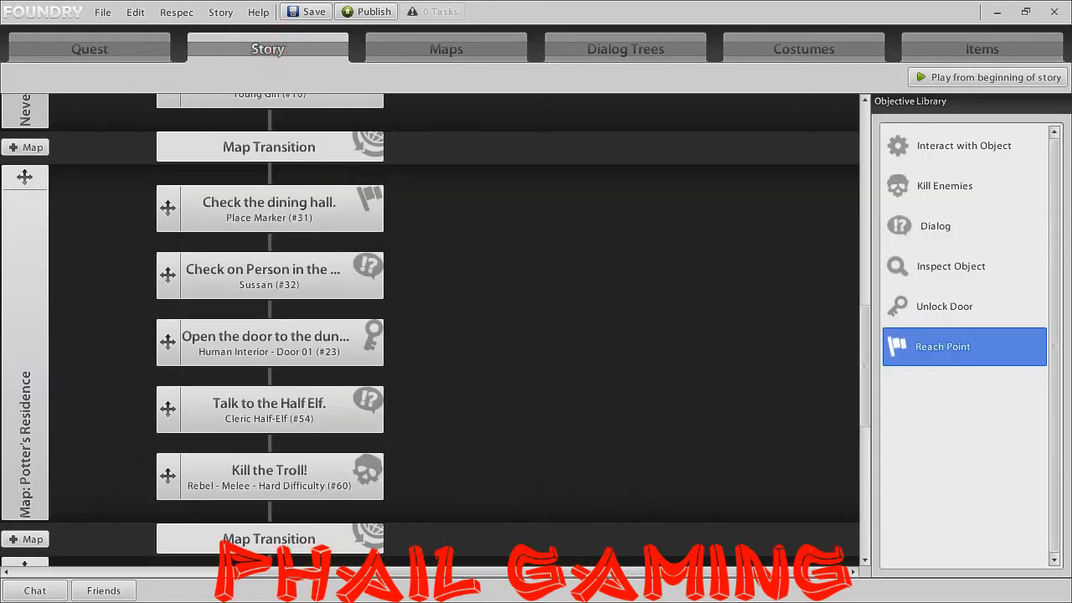
pyautogui.click(276, 268)
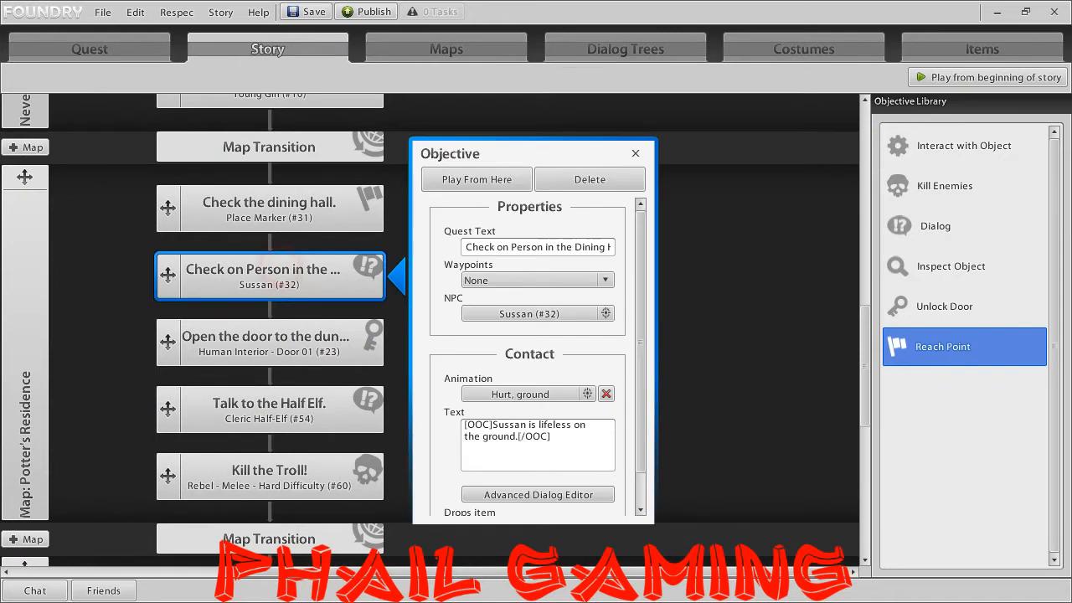
pyautogui.scroll(-1, 481, 368)
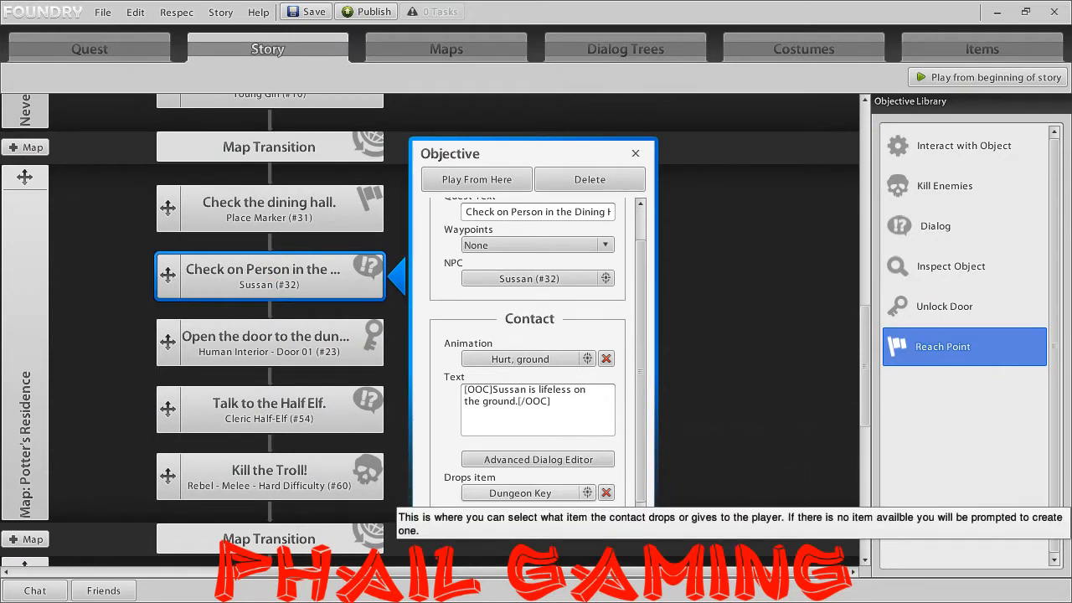
# In the "Open the door to the dungeon." objective, choose Dungeon Key as the required item and set Consume Required Item to True.
pyautogui.click(280, 344)
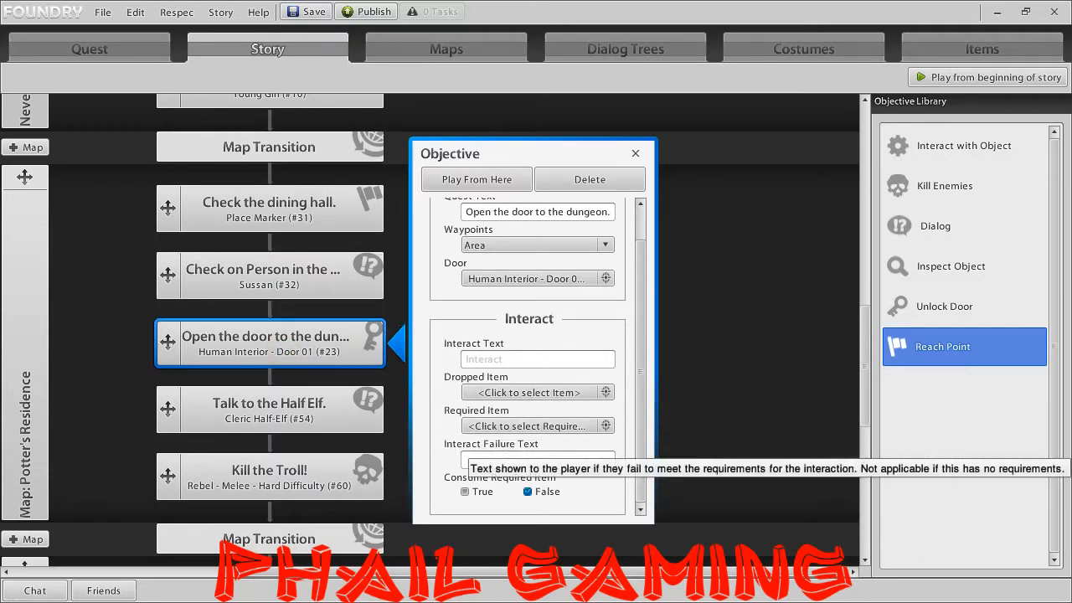
pyautogui.scroll(1, 538, 357)
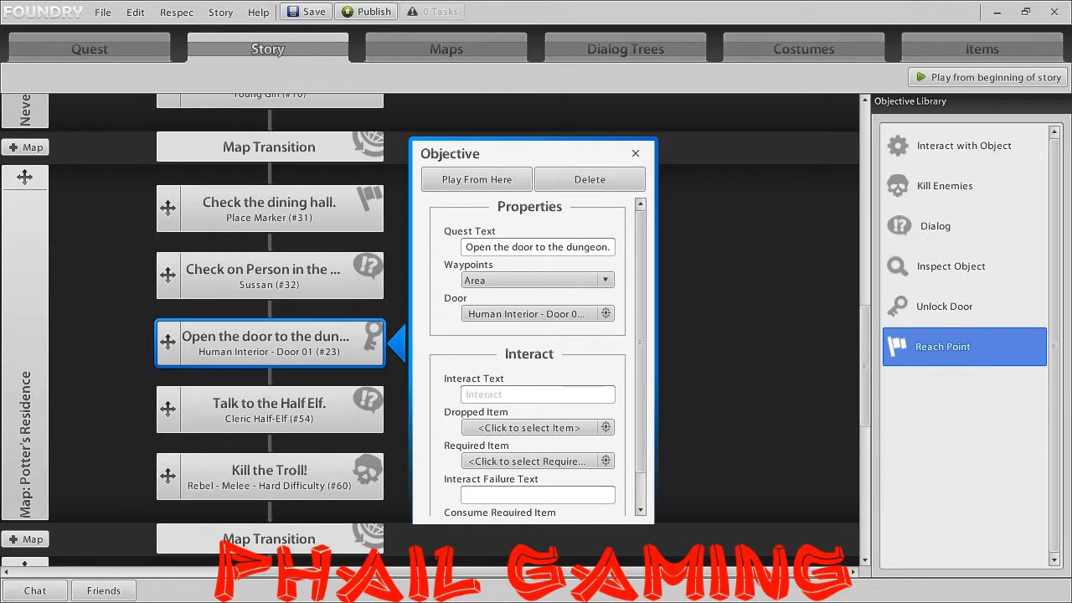
pyautogui.scroll(-1, 537, 357)
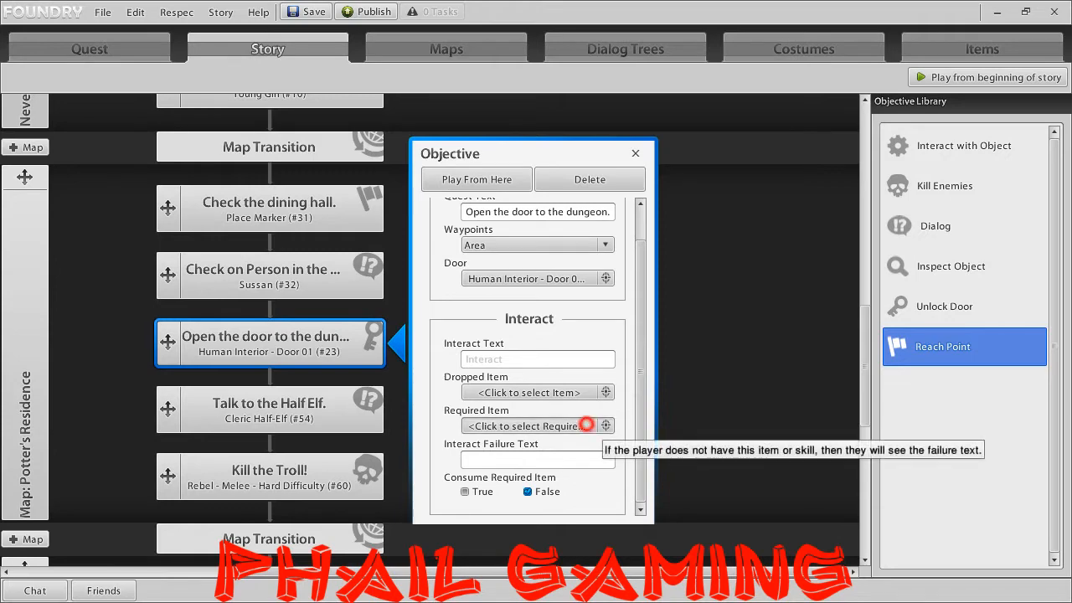
pyautogui.click(584, 426)
pyautogui.click(363, 203)
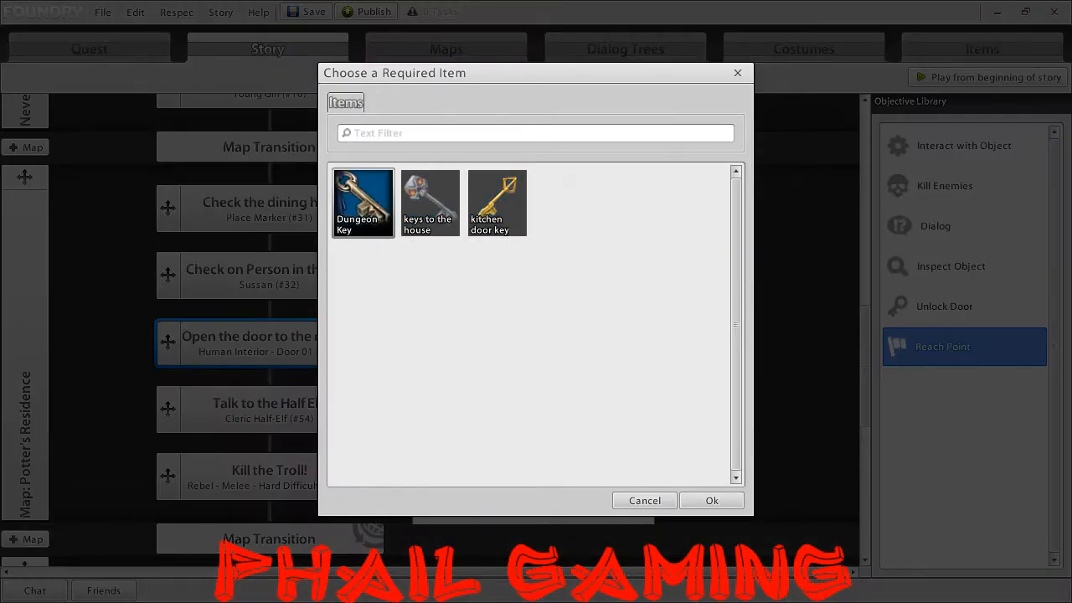
pyautogui.click(711, 500)
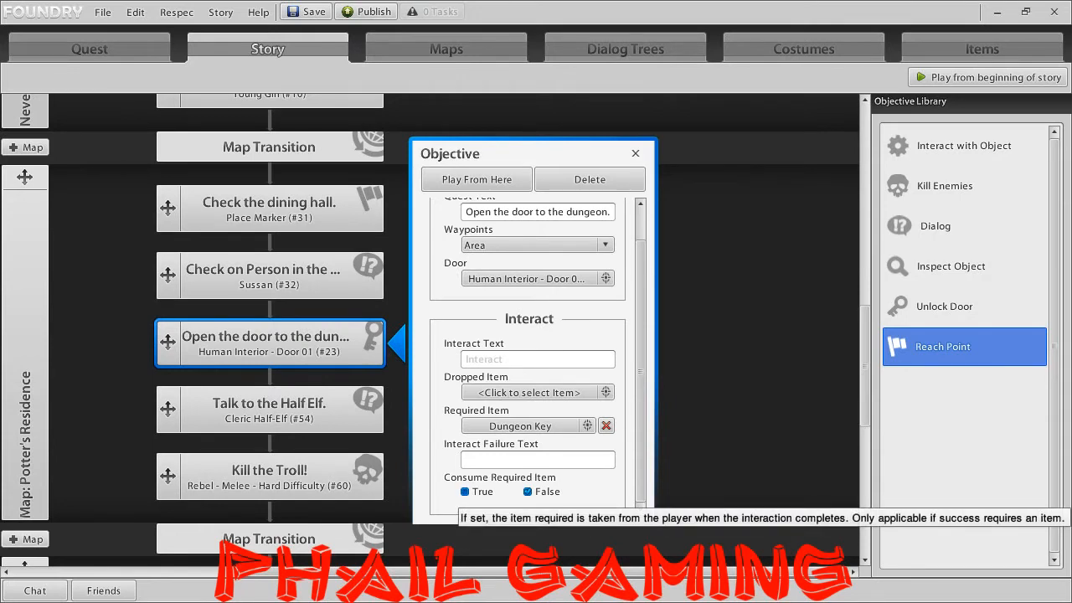
pyautogui.click(477, 491)
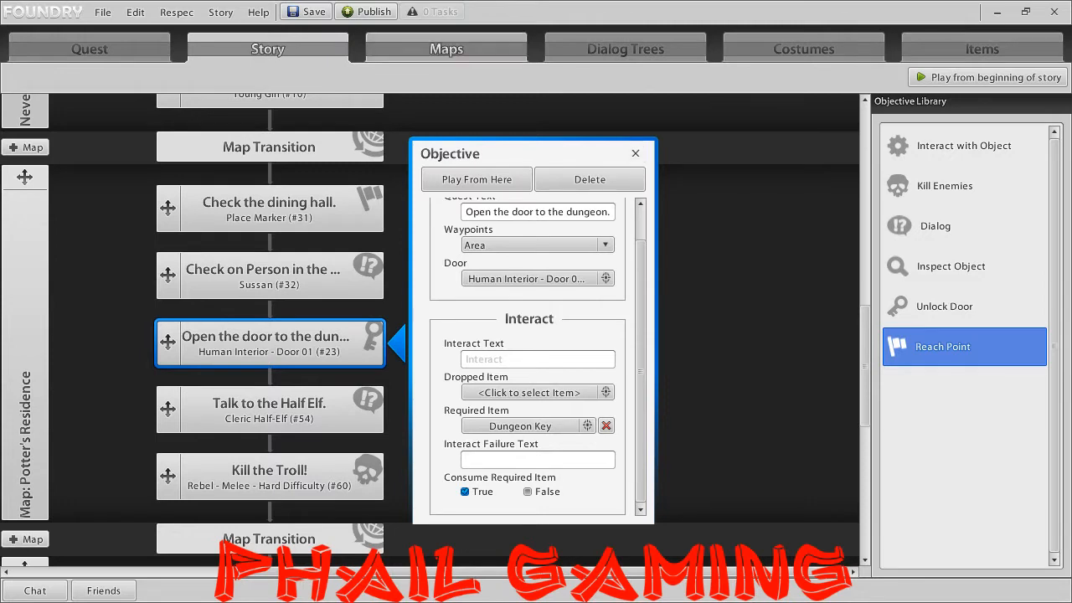
# On the Potter's Residence map, set the "fight music" sound's Y Relative To to Room Platform #1 (0.05).
pyautogui.click(447, 48)
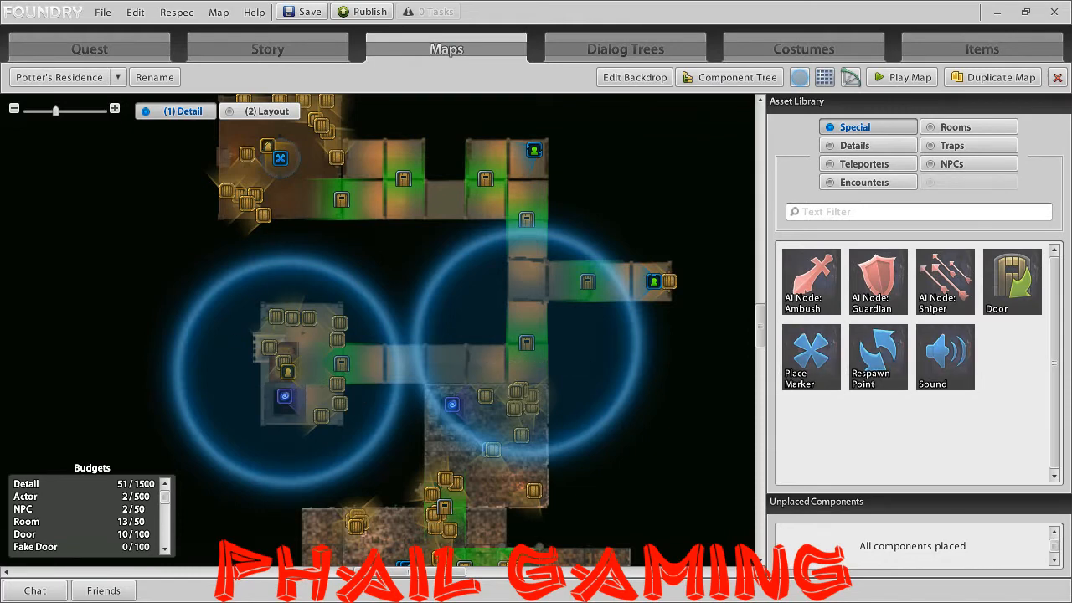
pyautogui.scroll(-2, 376, 333)
pyautogui.moveTo(760, 307); pyautogui.dragTo(759, 325)
pyautogui.scroll(4, 542, 129)
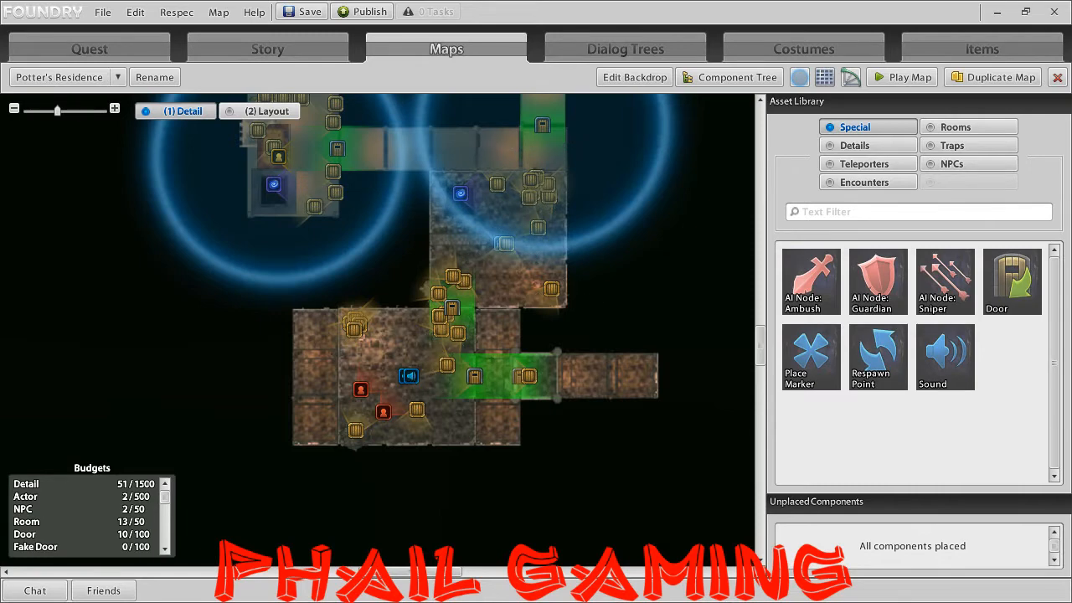
pyautogui.click(407, 376)
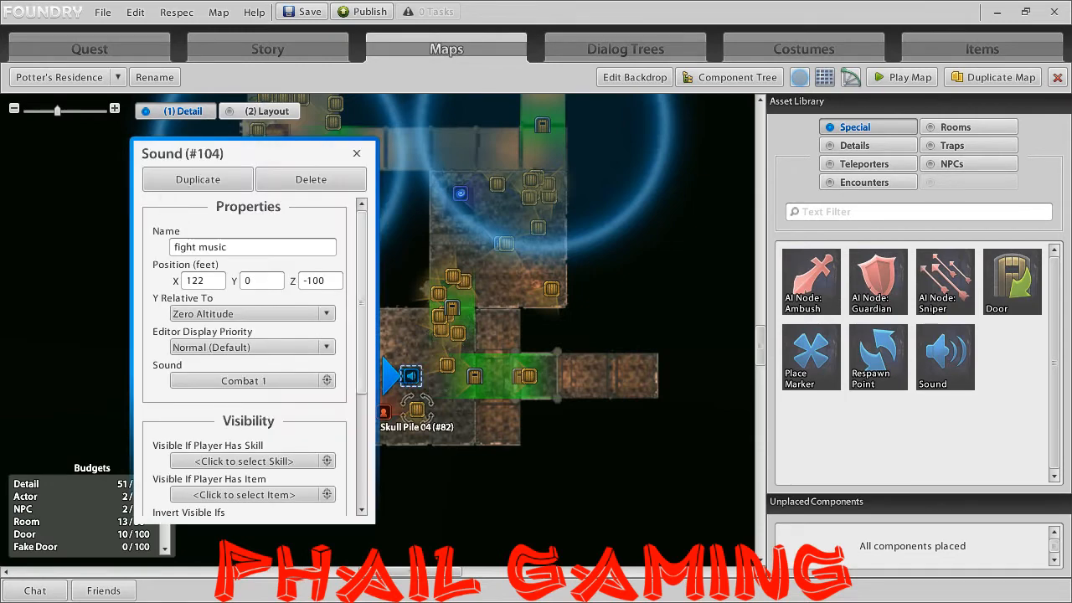
pyautogui.click(325, 313)
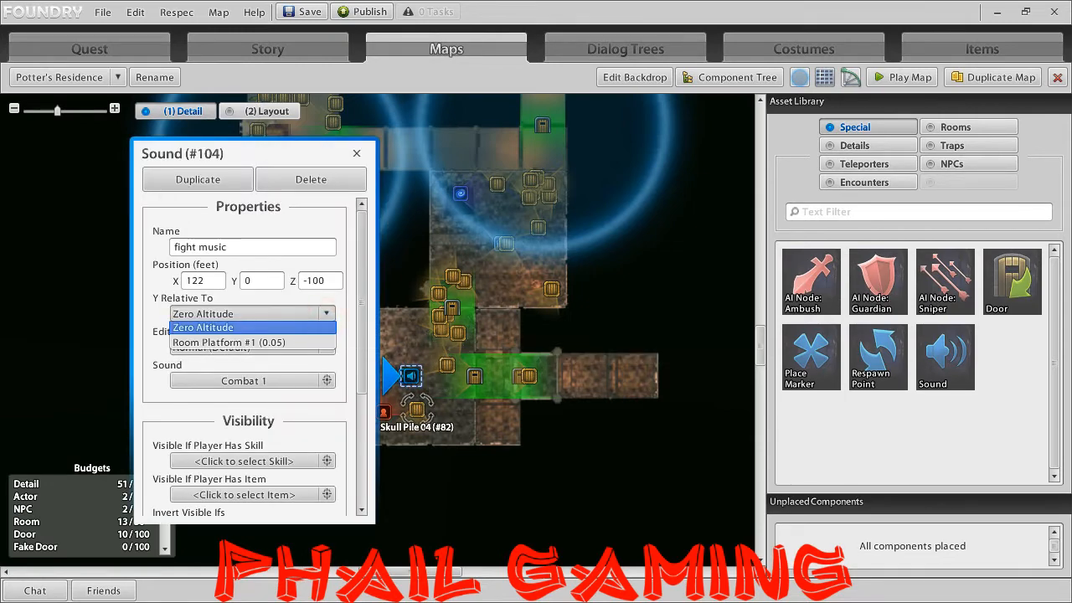
pyautogui.click(282, 339)
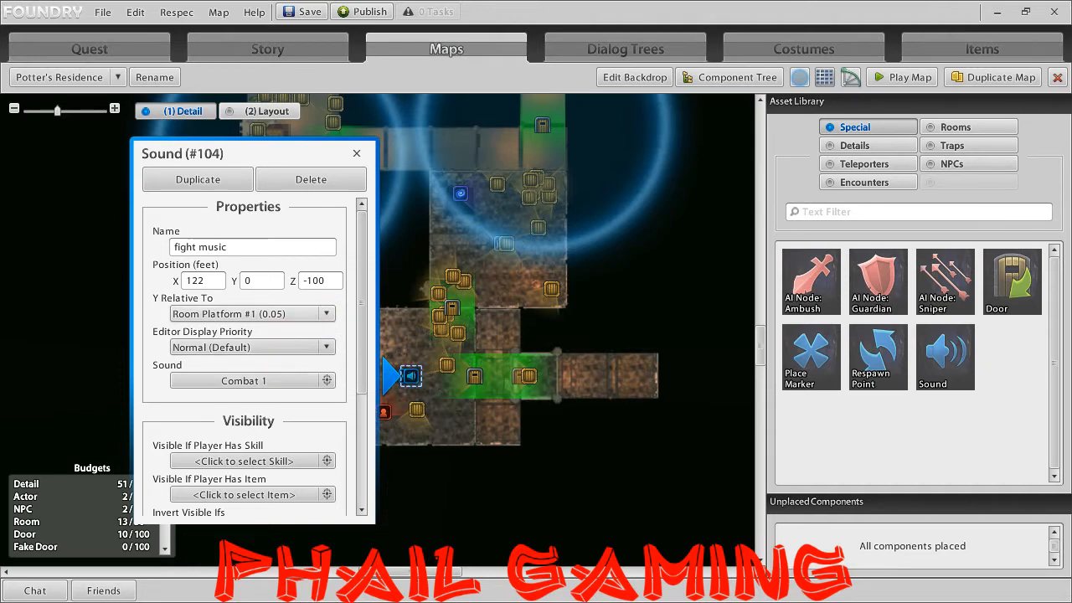
pyautogui.click(357, 153)
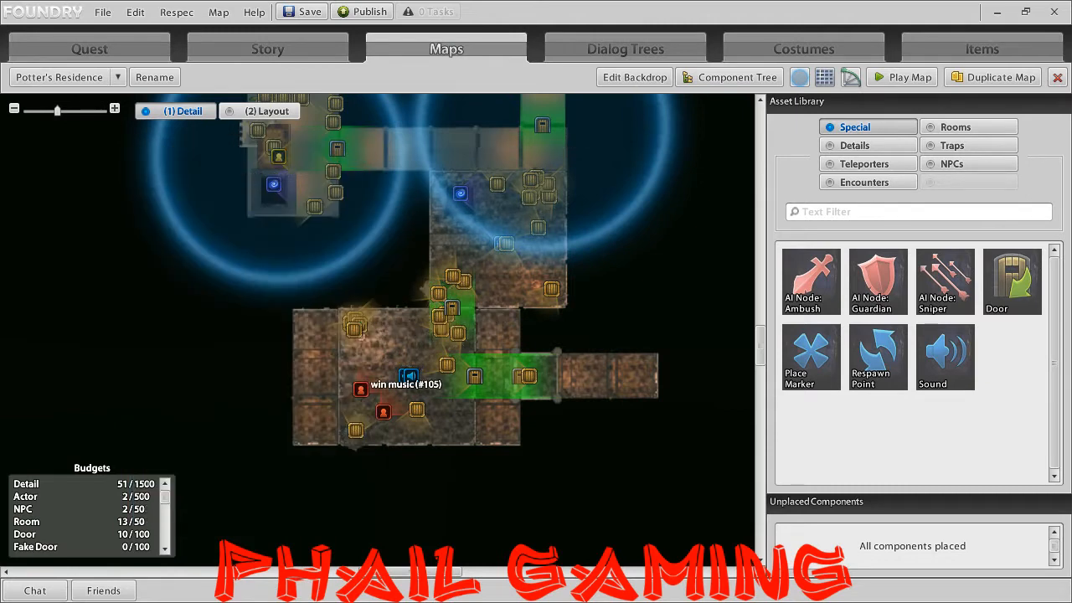
# Set the "win music" sound's Y Relative To to Room Platform #1 (0.05).
pyautogui.click(406, 375)
pyautogui.click(322, 313)
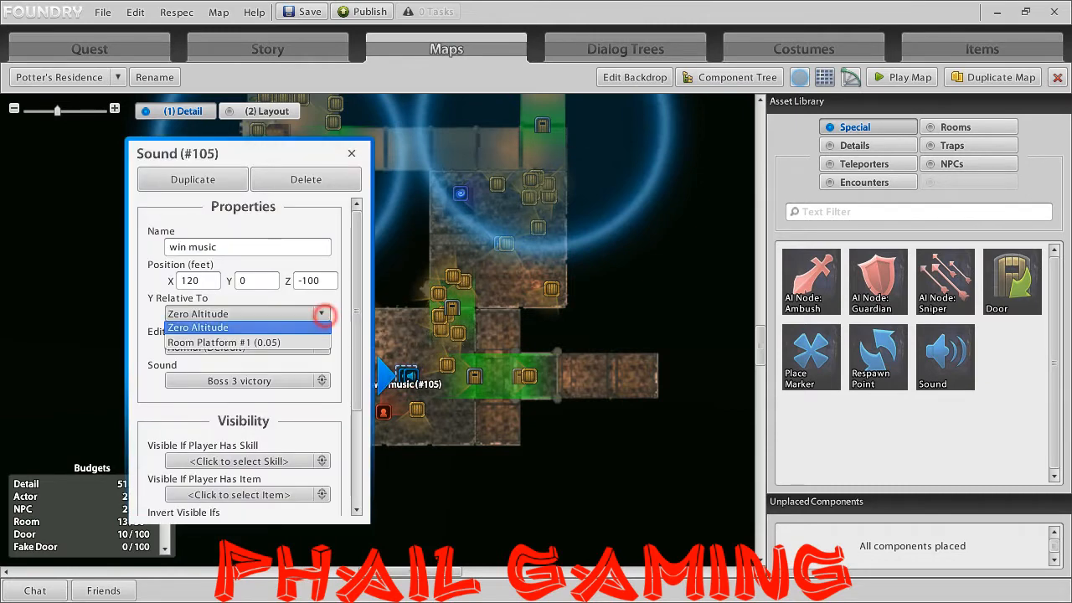
pyautogui.click(284, 337)
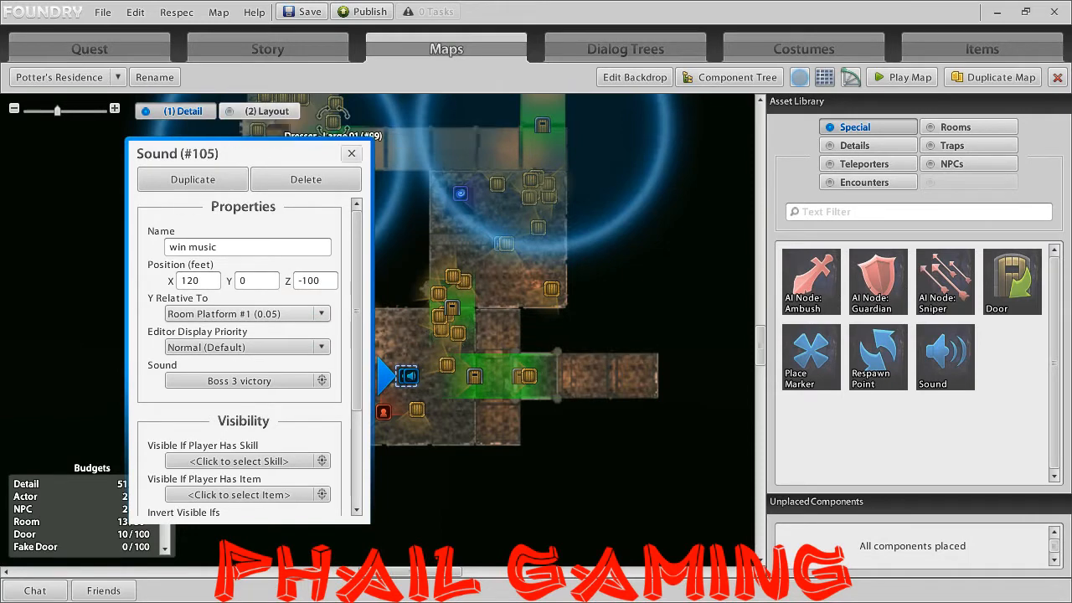
pyautogui.click(351, 154)
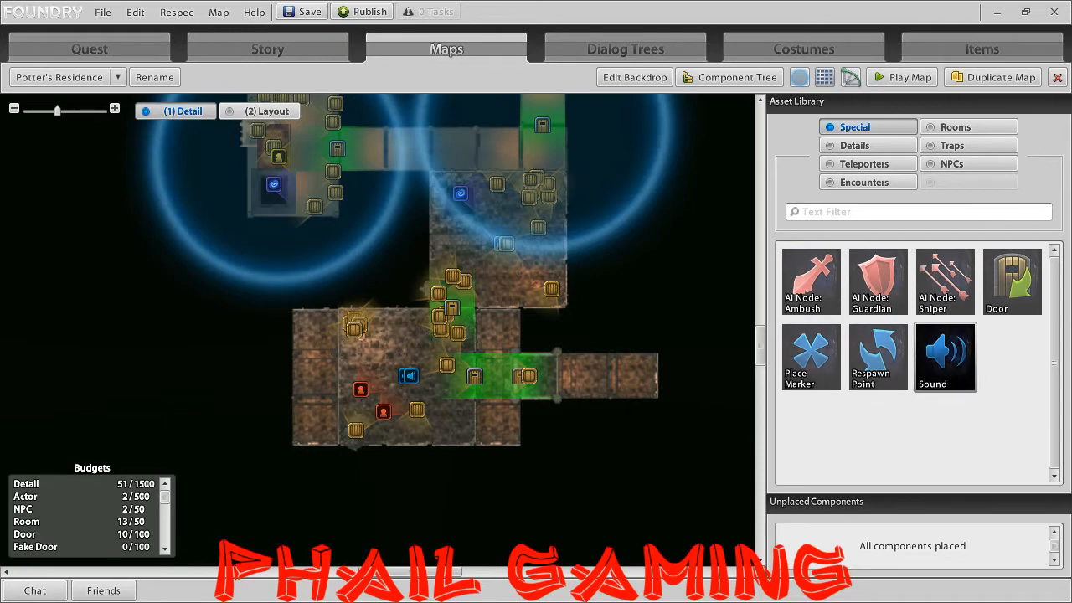
# Check the Sound asset's description and the "fight music" sound's play and stop conditions.
pyautogui.moveTo(952, 365)
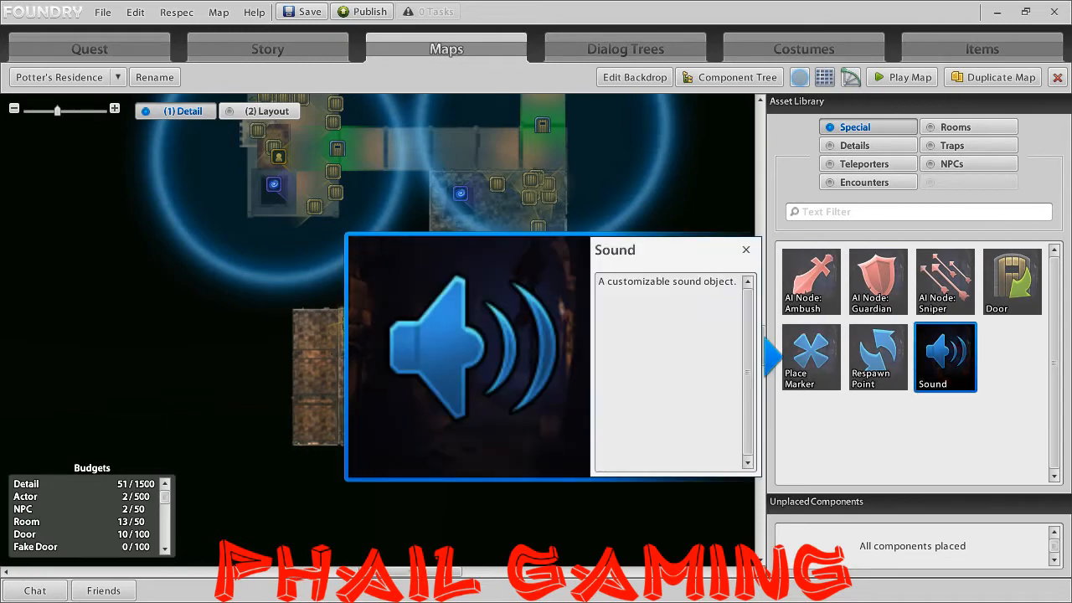
pyautogui.click(745, 249)
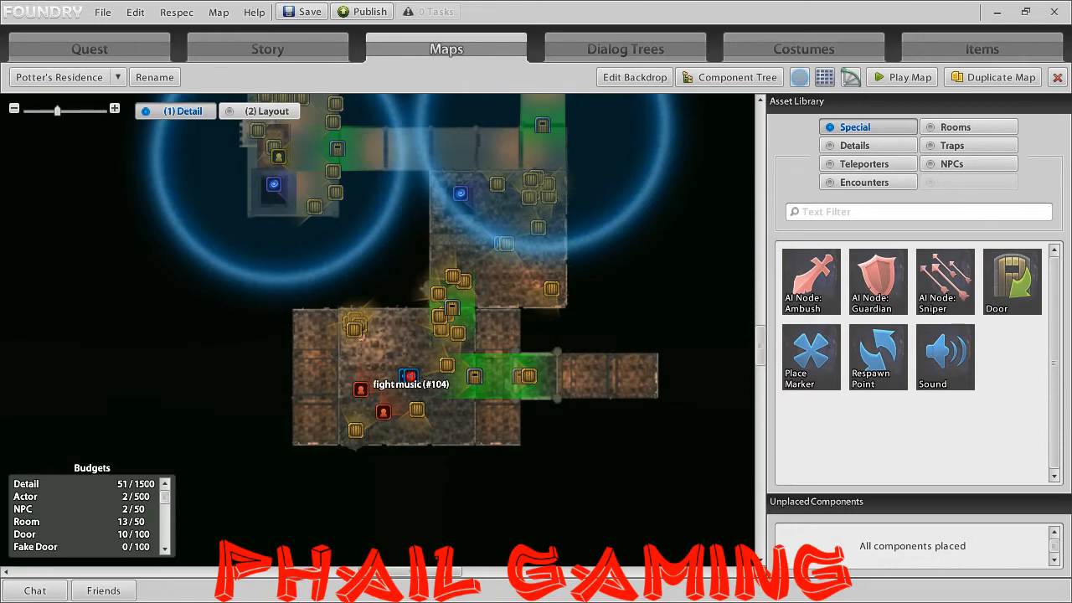
pyautogui.click(409, 375)
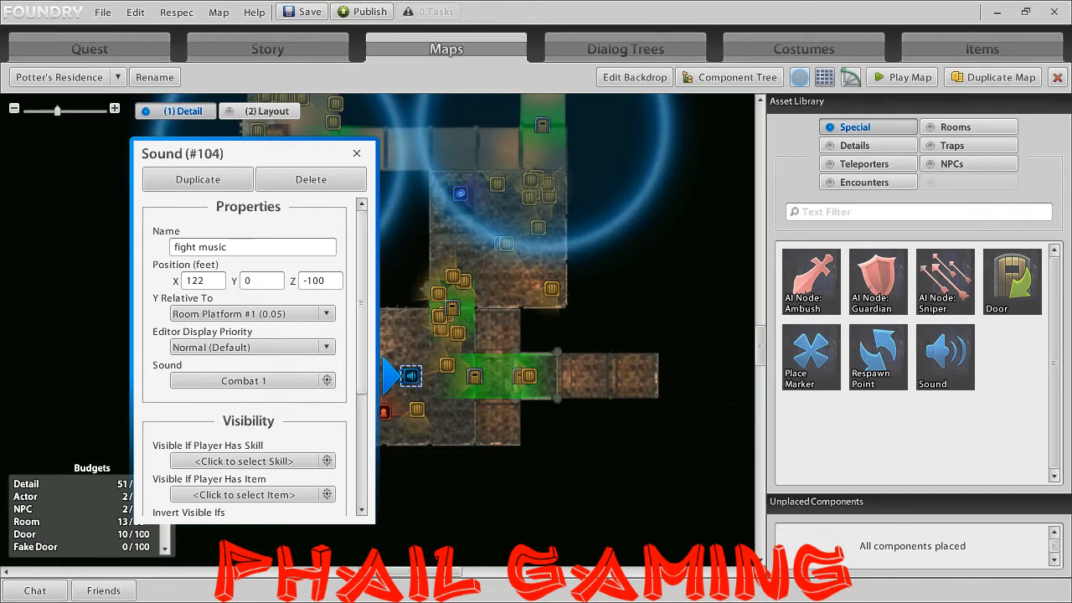
pyautogui.scroll(-3, 252, 351)
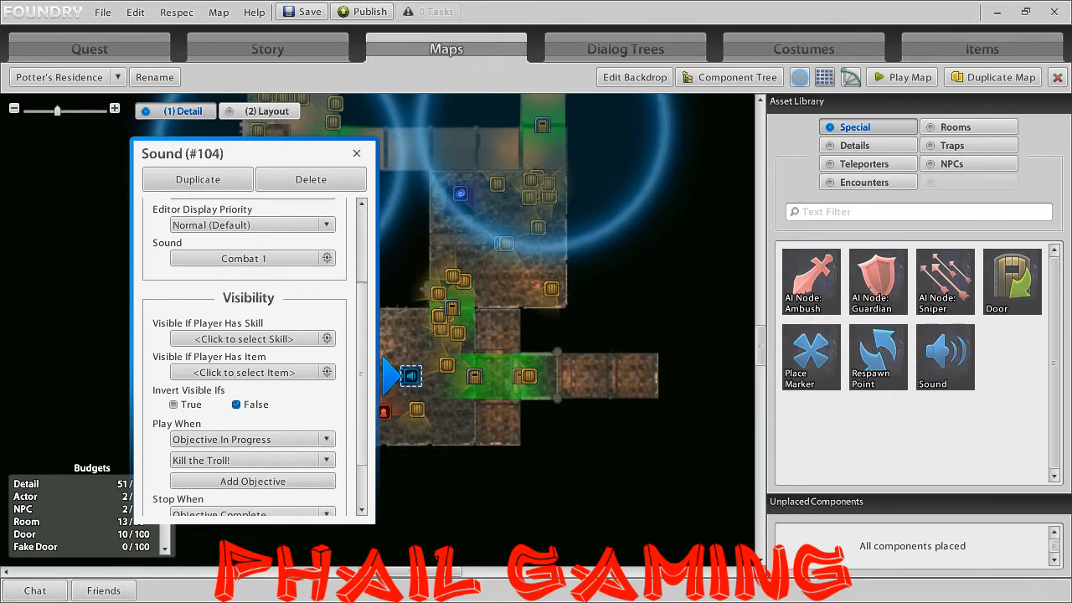
pyautogui.scroll(-2, 251, 352)
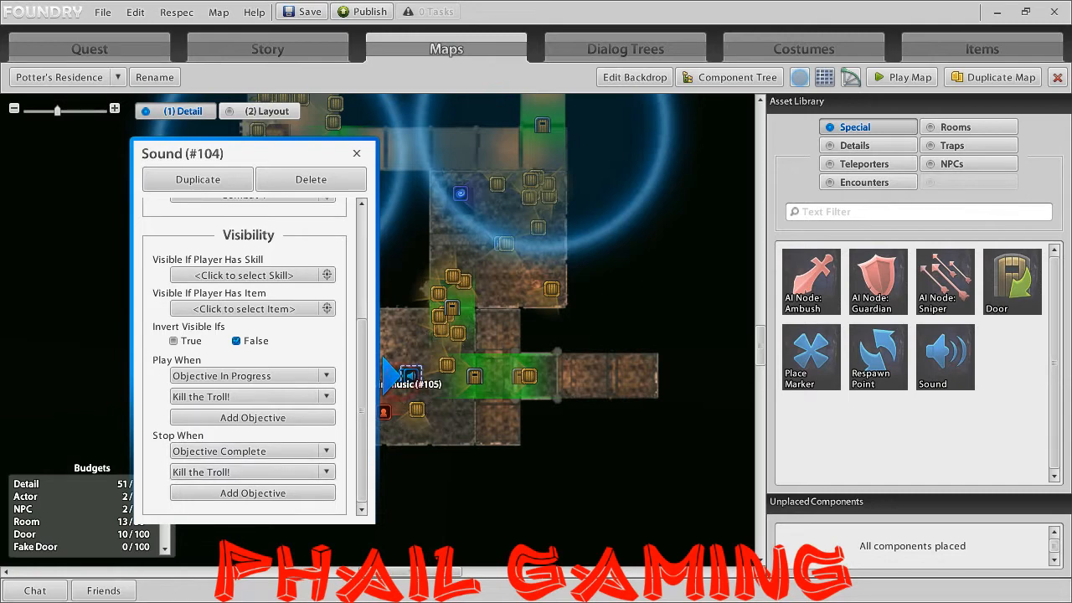
pyautogui.click(356, 153)
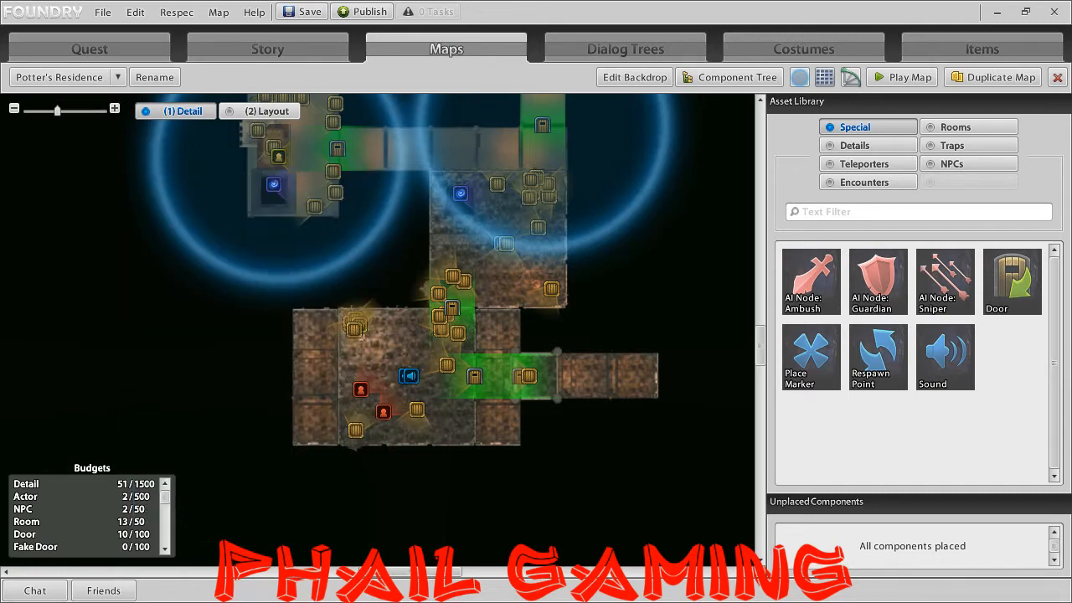
# Review the "win music" sound's properties, including its play and stop conditions.
pyautogui.click(407, 375)
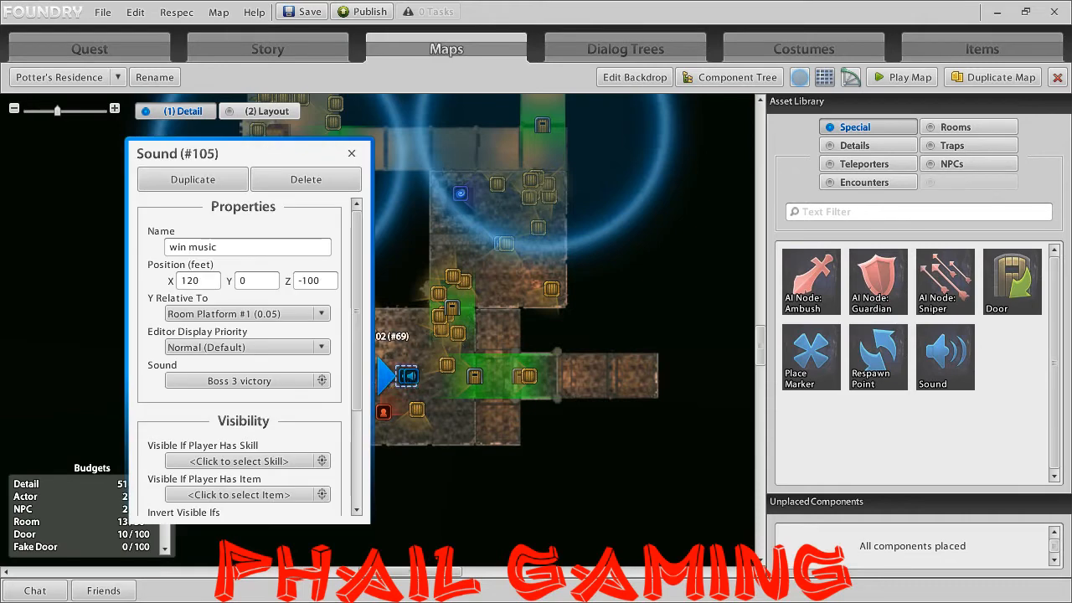
pyautogui.moveTo(359, 304); pyautogui.dragTo(359, 394)
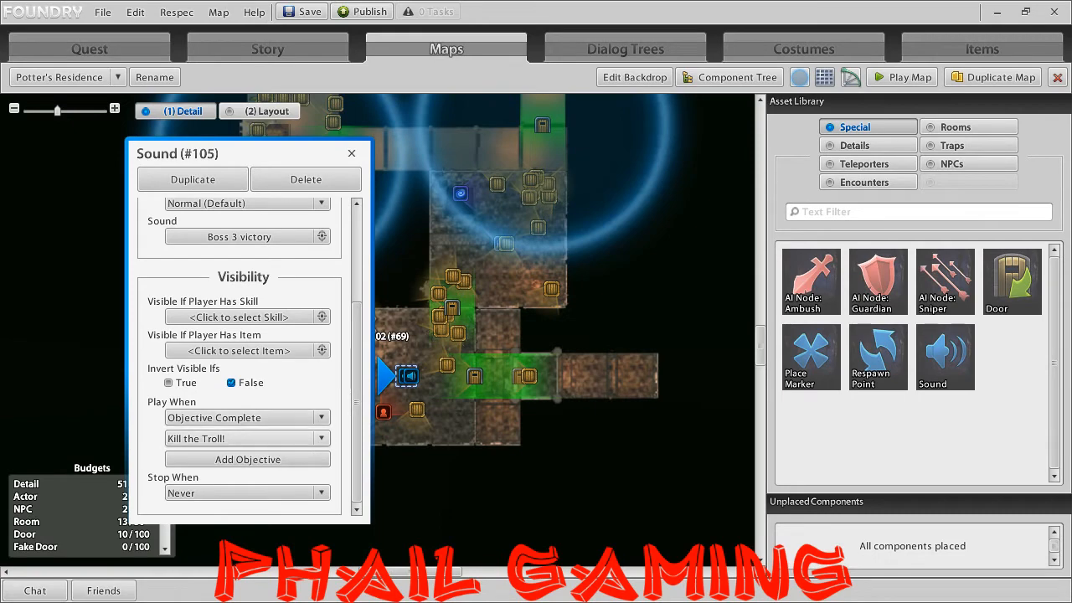
pyautogui.scroll(4, 251, 389)
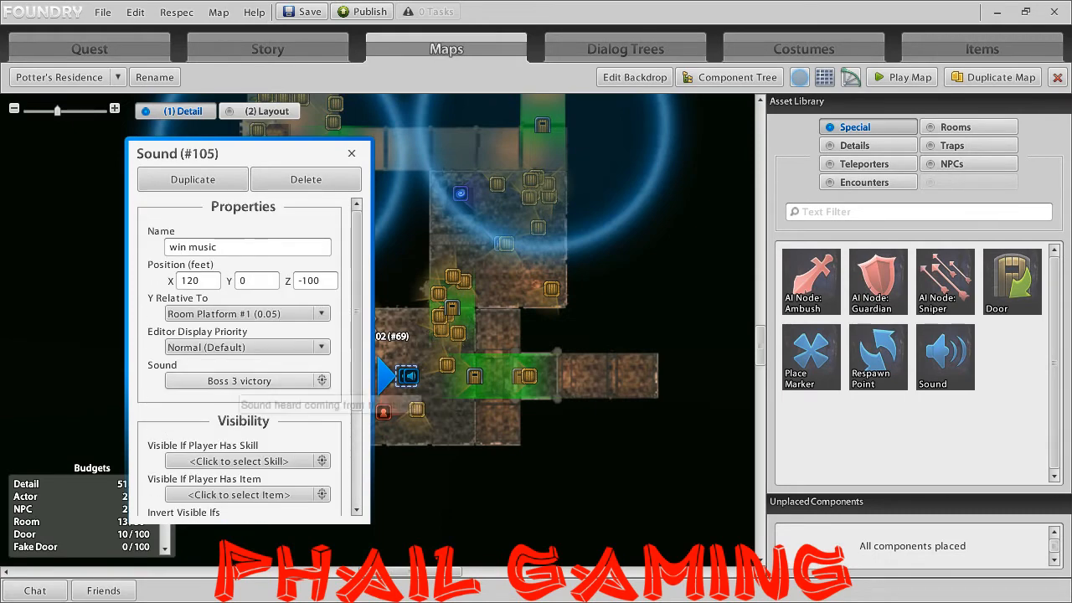
# Browse the sound categories and types available for "win music" without changing its sound.
pyautogui.click(276, 381)
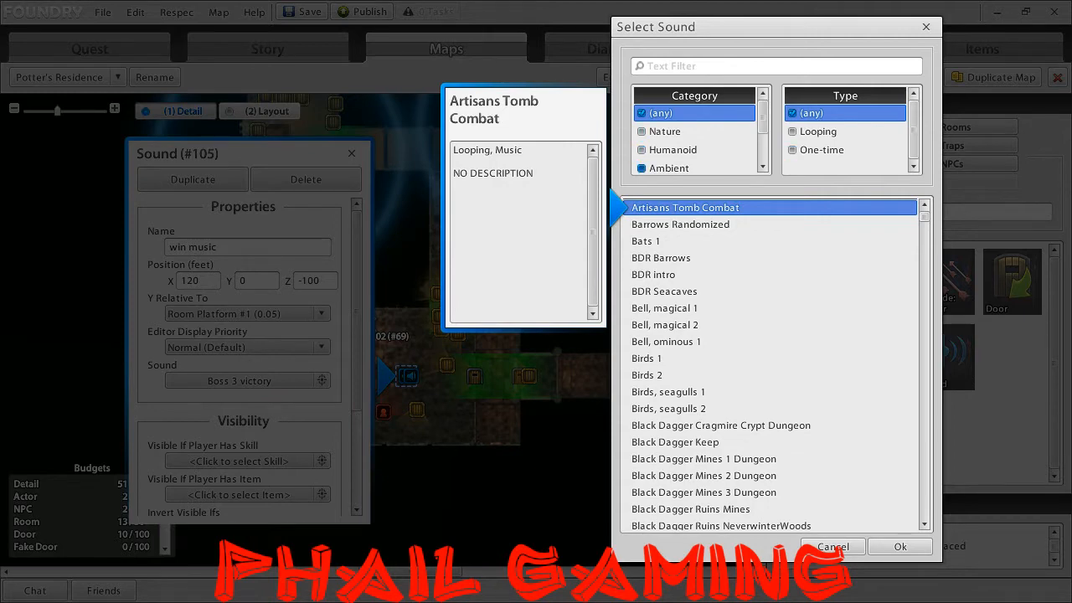
pyautogui.scroll(-3, 694, 138)
pyautogui.scroll(-1, 695, 138)
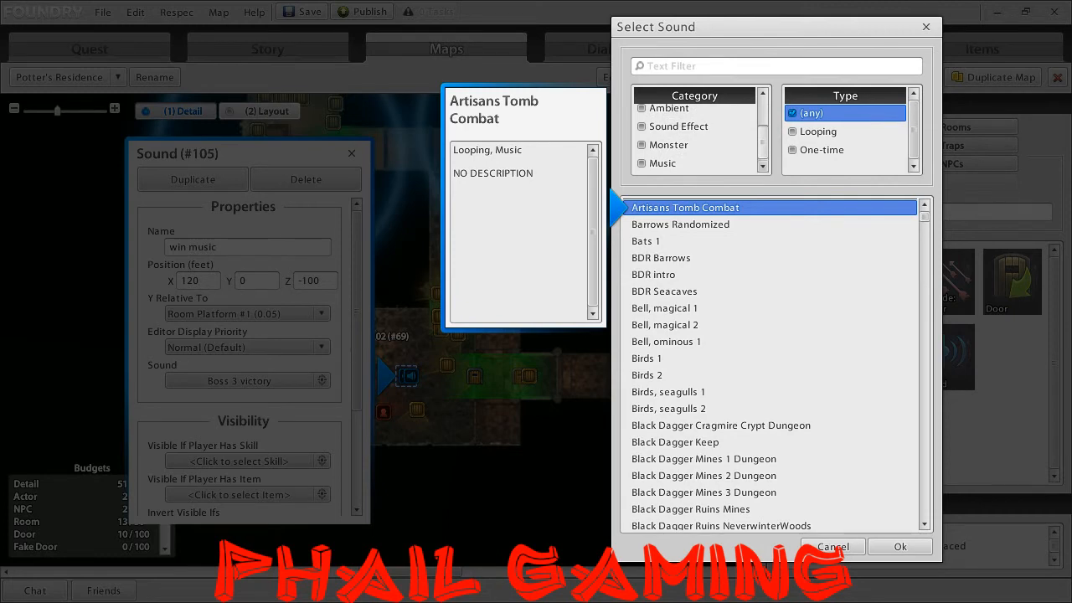
pyautogui.scroll(4, 695, 138)
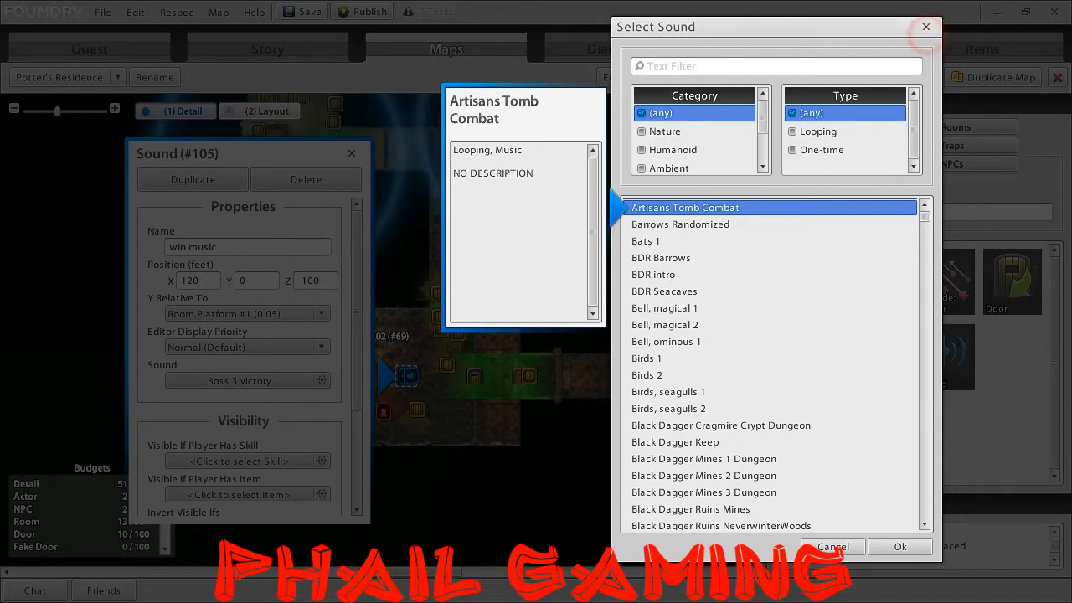
pyautogui.click(925, 27)
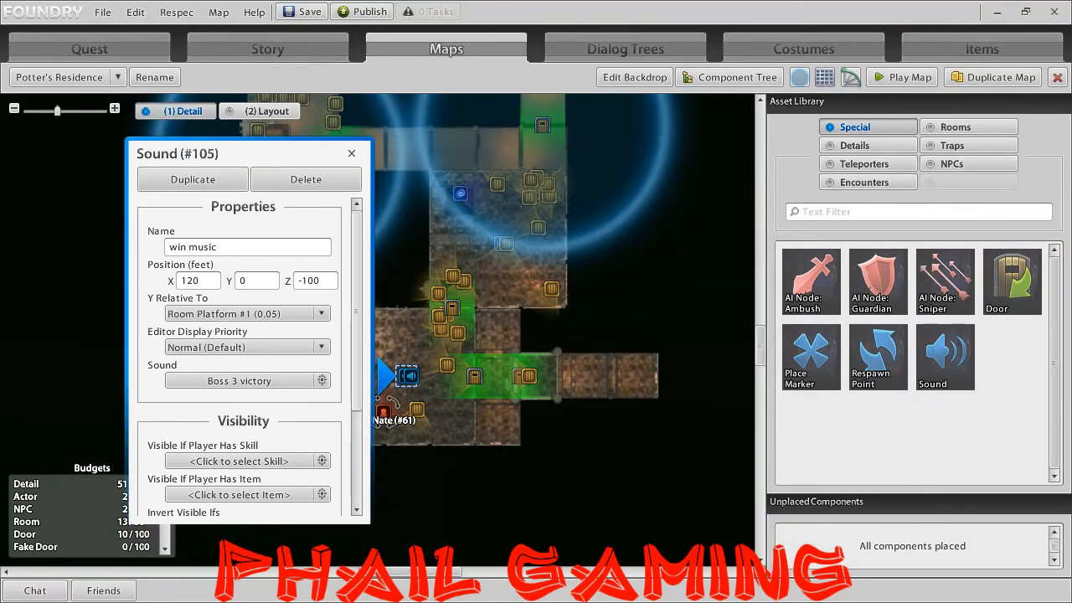
# Review the Play When options for "win music" and keep Objective Complete selected.
pyautogui.scroll(-3, 356, 352)
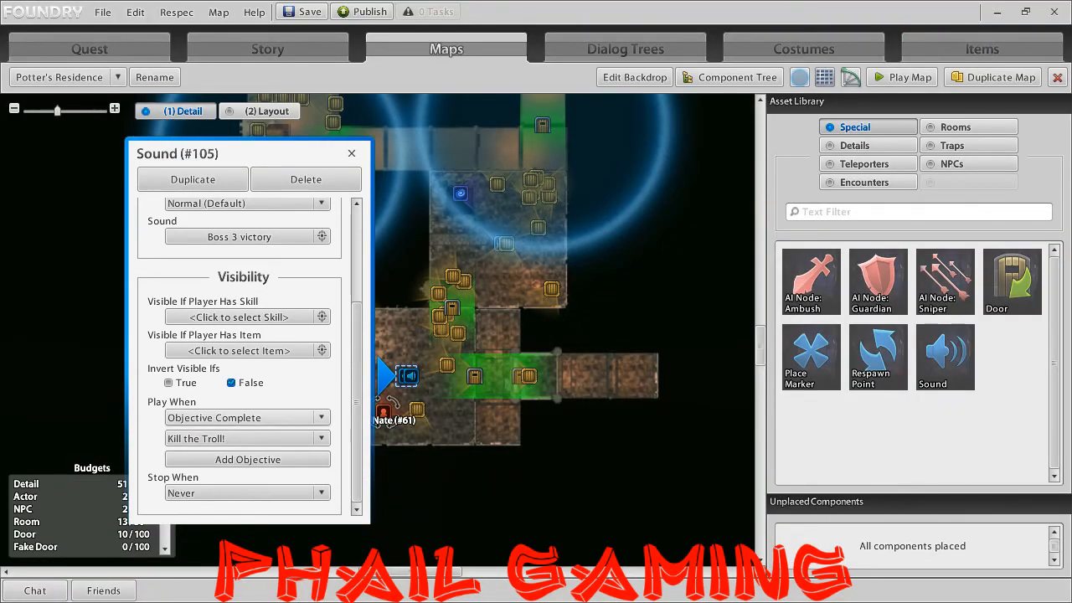
pyautogui.click(231, 417)
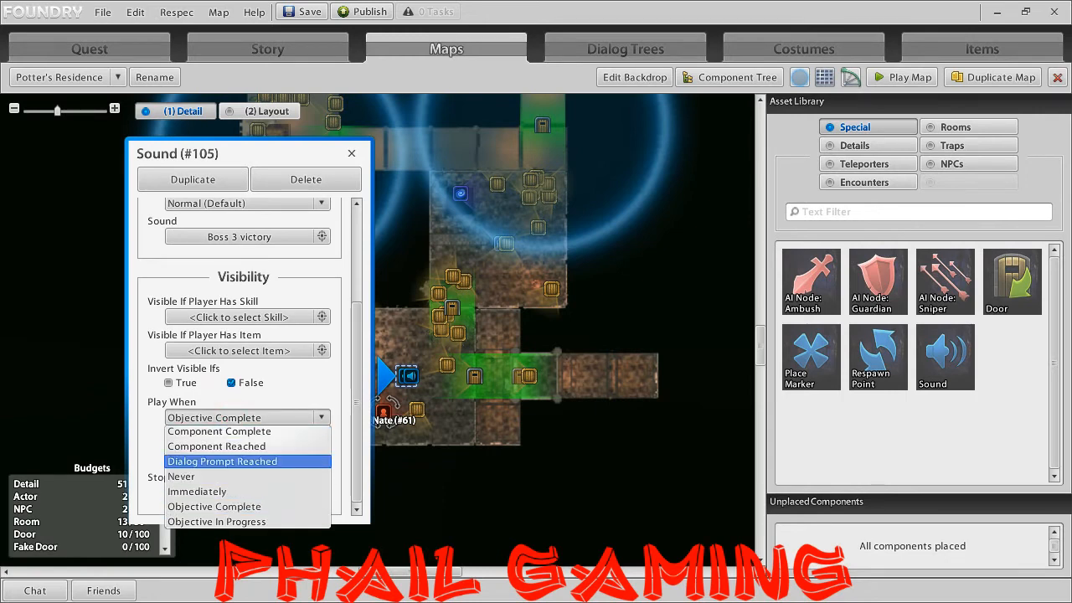
pyautogui.click(241, 506)
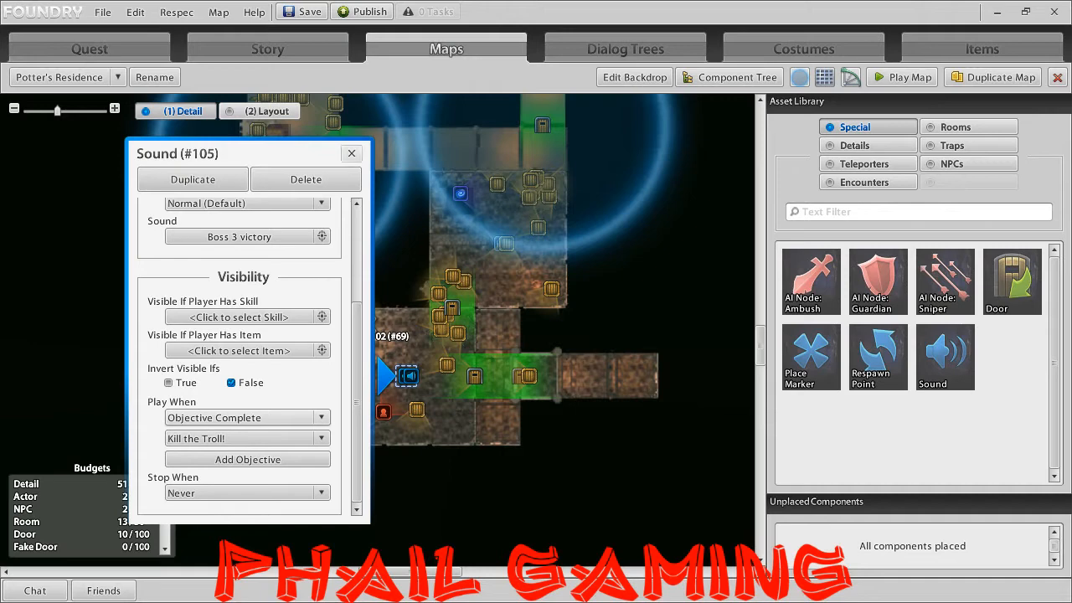
pyautogui.click(351, 154)
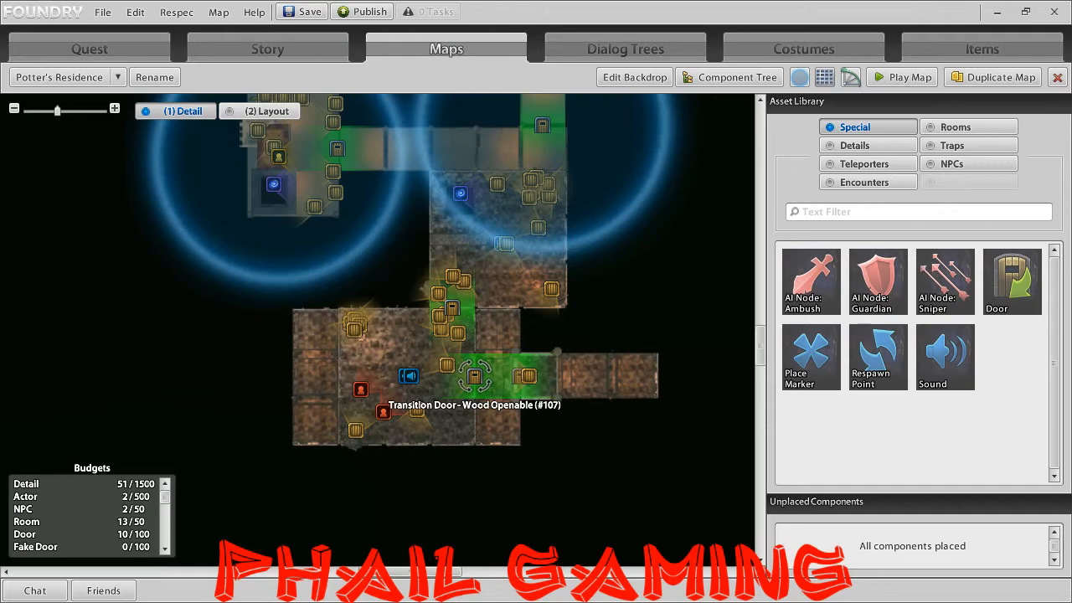
# Review the properties of the wooden transition door in the troll room, including its appear and disappear conditions.
pyautogui.click(474, 376)
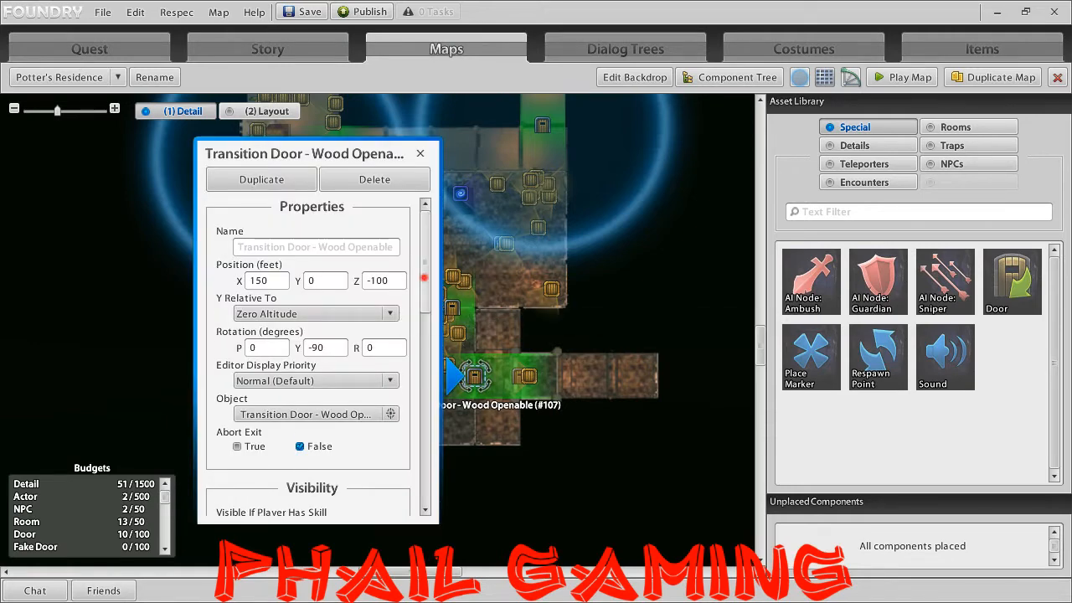
pyautogui.scroll(-5, 424, 277)
pyautogui.scroll(-7, 424, 326)
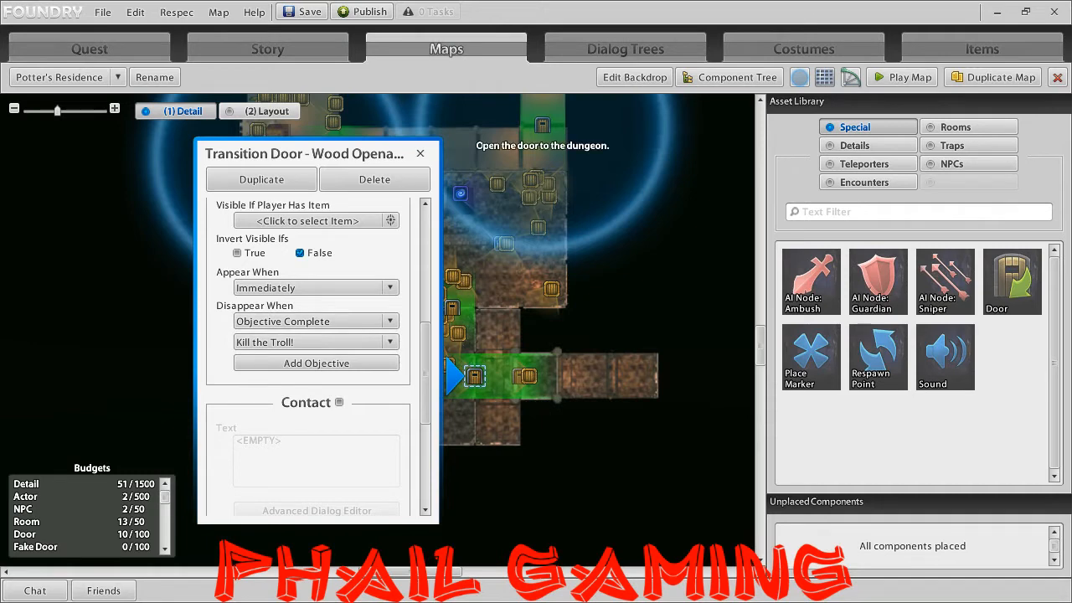
pyautogui.click(419, 153)
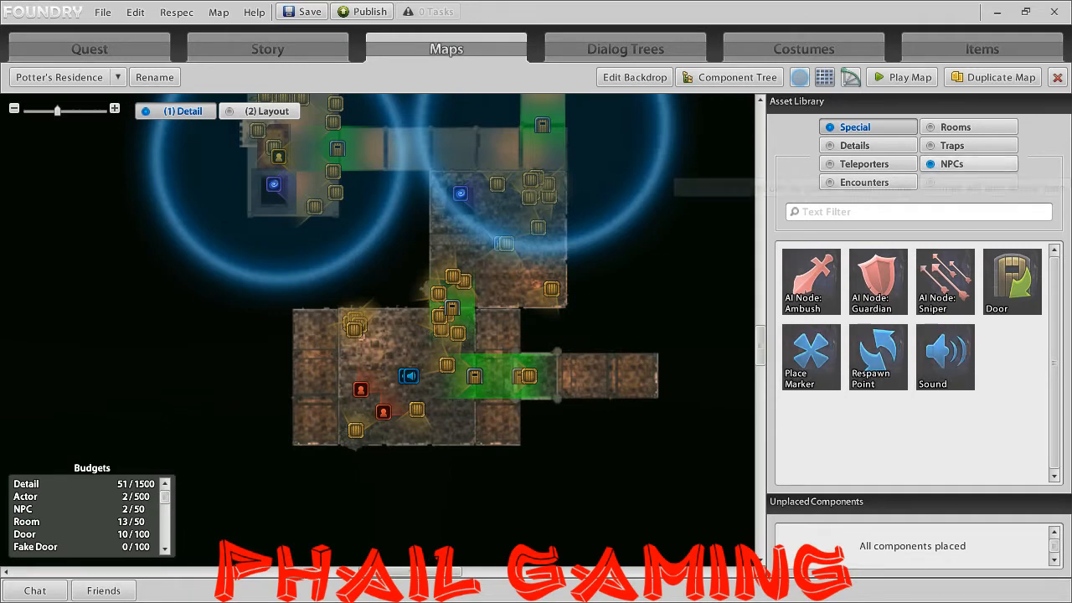
# Filter the room assets to the Interior and Dungeon types.
pyautogui.click(936, 127)
pyautogui.scroll(1, 556, 109)
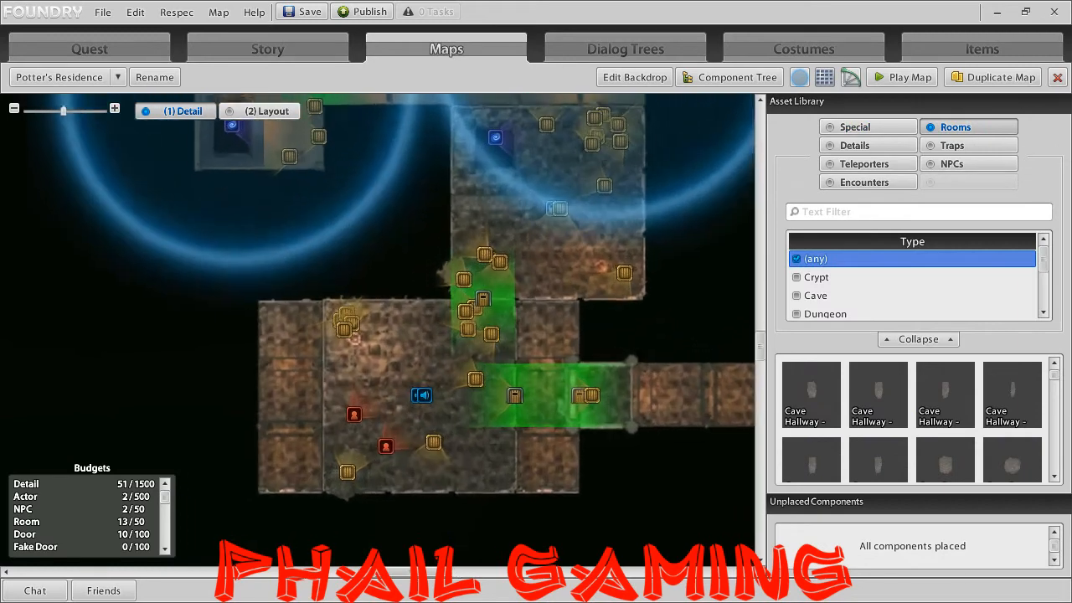
pyautogui.scroll(-1, 378, 329)
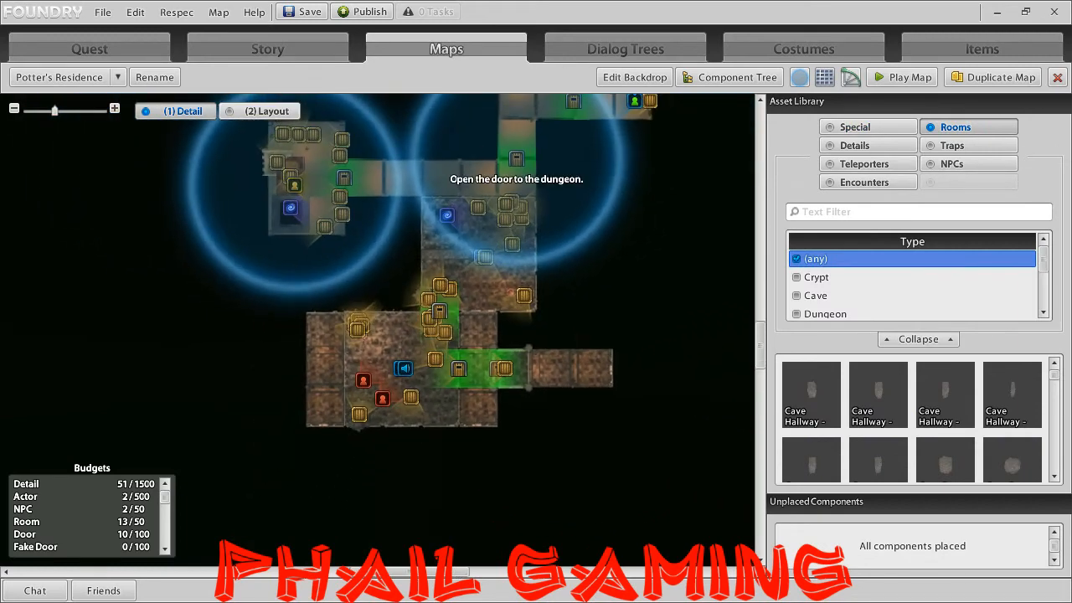
pyautogui.scroll(-2, 910, 289)
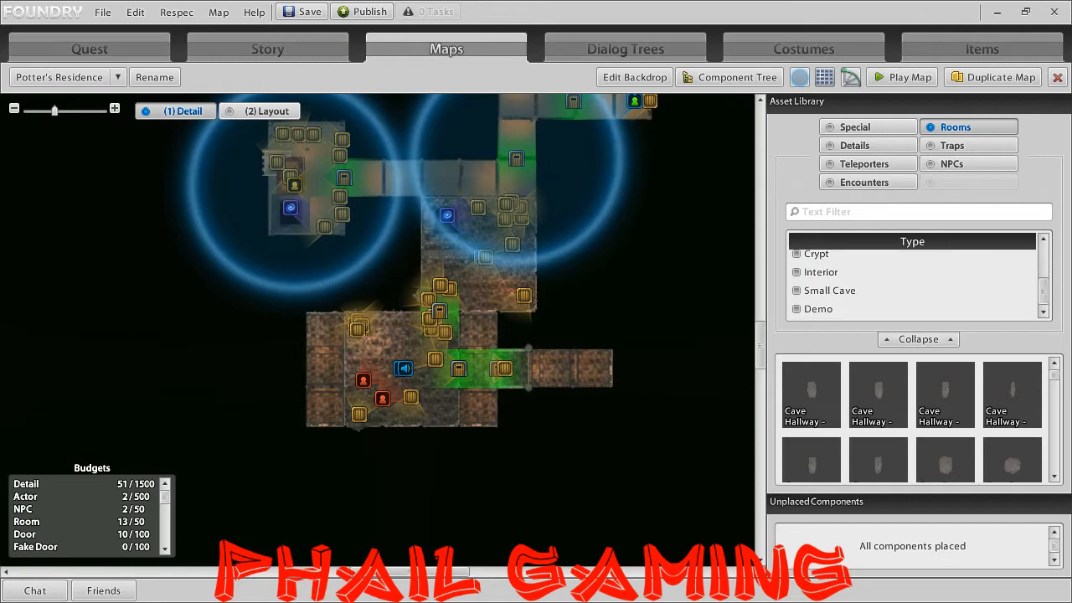
pyautogui.click(817, 272)
pyautogui.scroll(1, 811, 306)
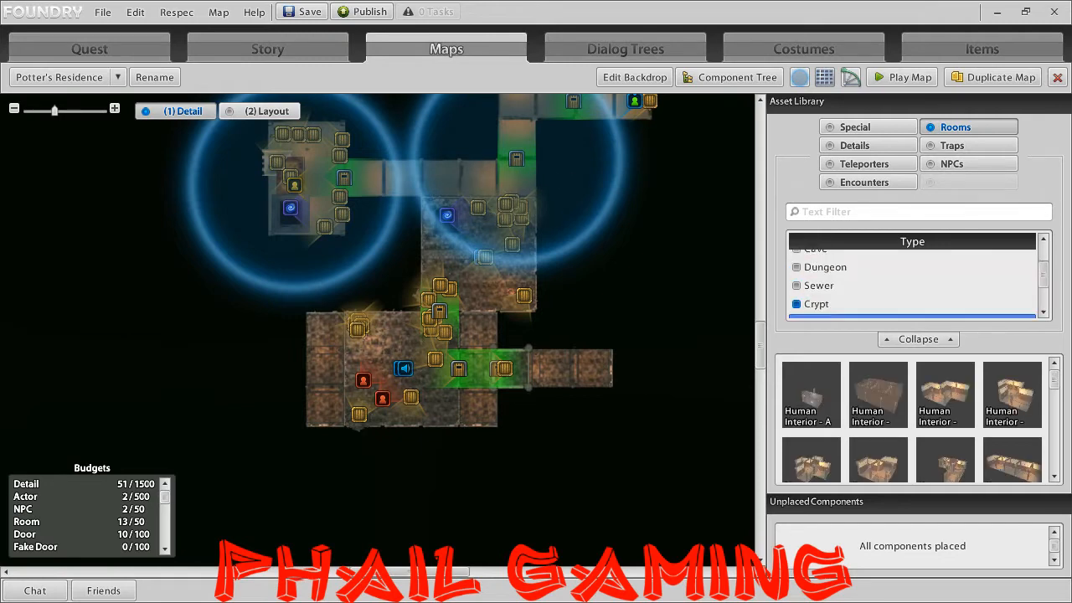
pyautogui.click(811, 273)
pyautogui.scroll(-1, 811, 307)
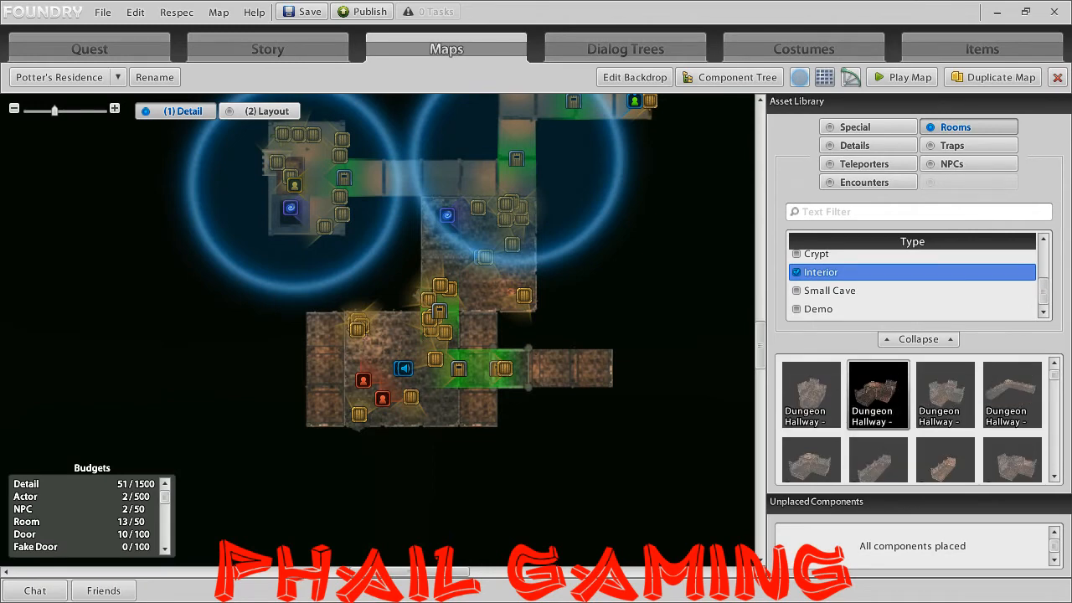
# Browse the dungeon rooms and preview the Dungeon Room - C Medium Room 01 asset.
pyautogui.scroll(-1, 921, 418)
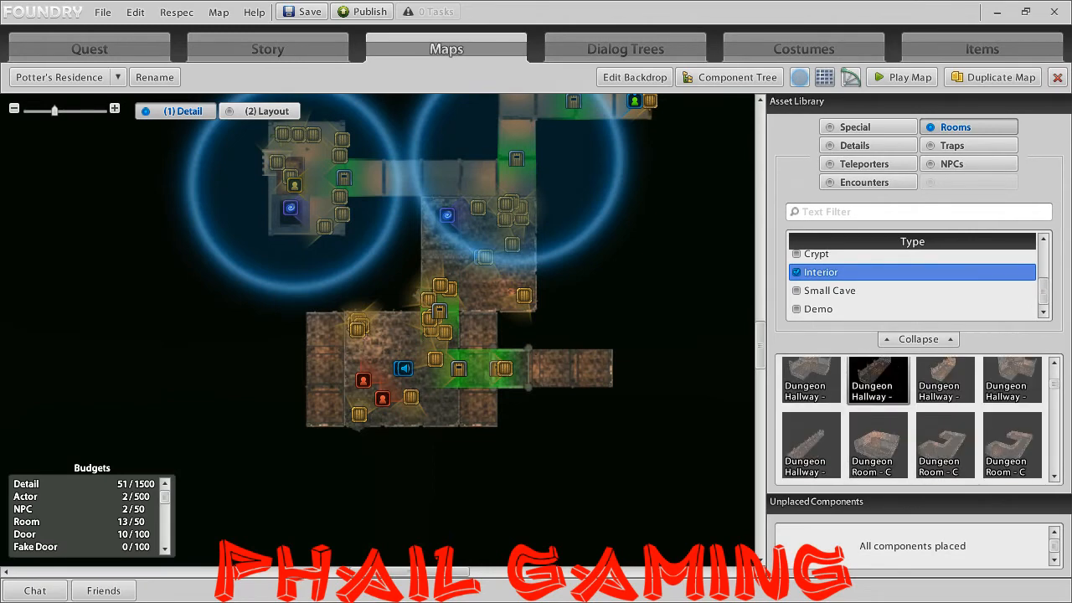
pyautogui.moveTo(877, 443)
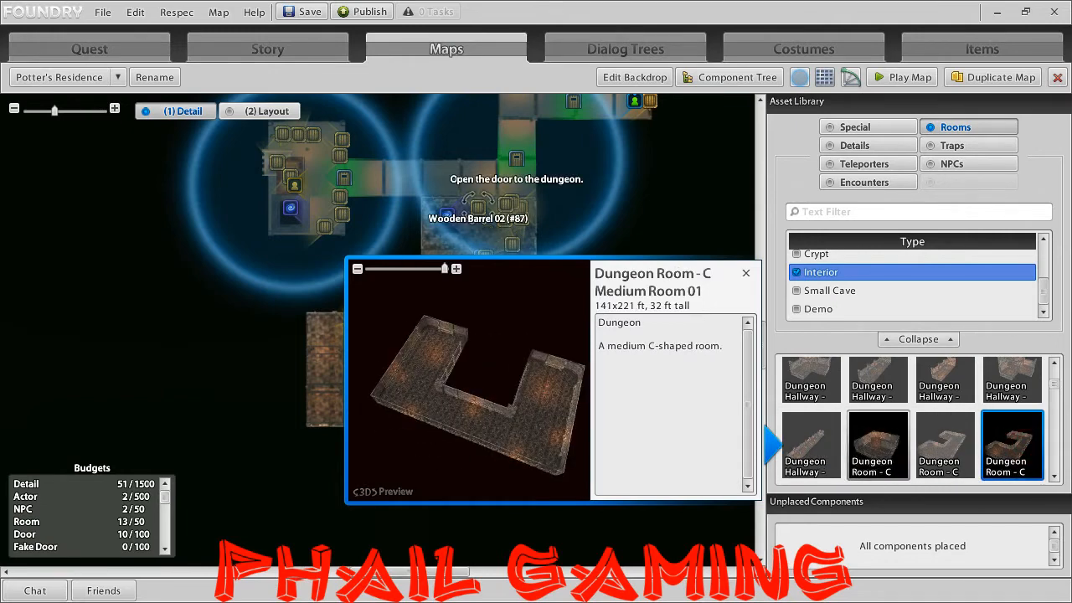
pyautogui.moveTo(1054, 384); pyautogui.dragTo(1054, 403)
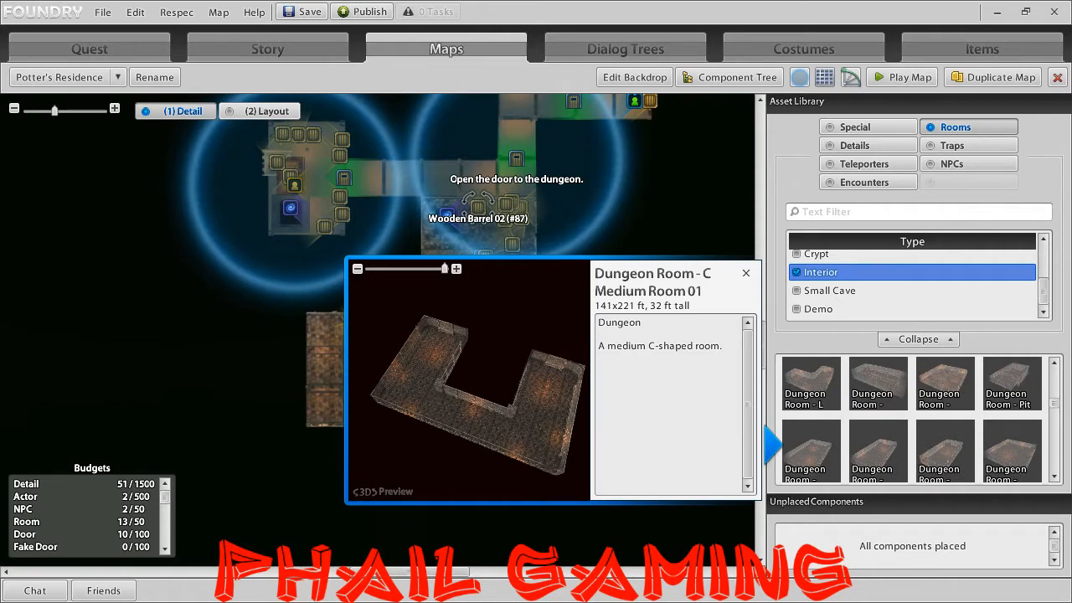
pyautogui.click(746, 274)
# Move the Bed - Fancy 01 in the Half-Elf's room slightly toward the room's upper wall.
pyautogui.scroll(3, 381, 330)
pyautogui.scroll(-5, 381, 330)
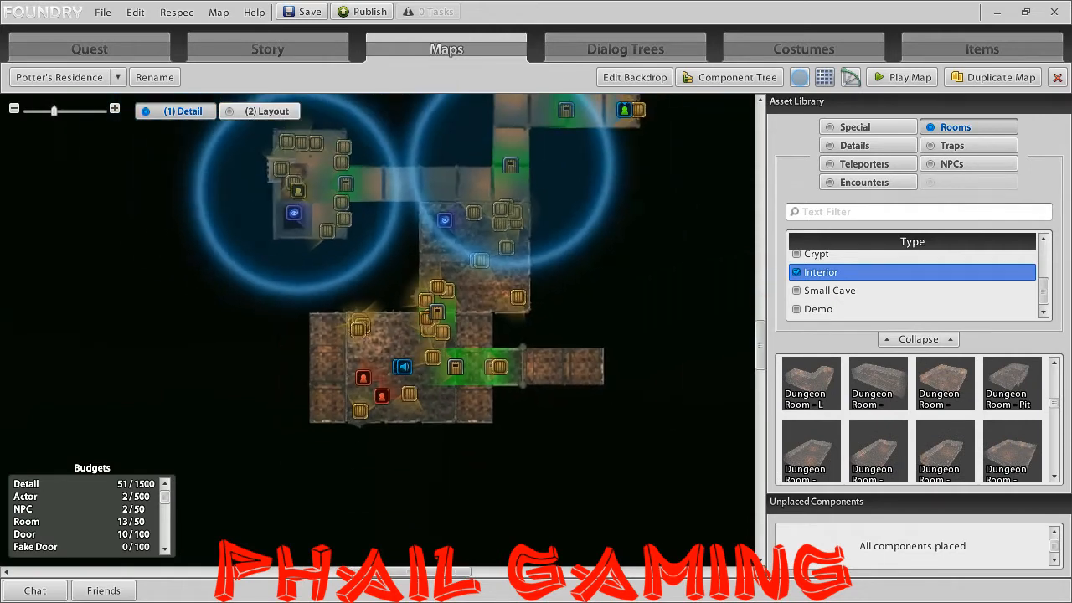
pyautogui.moveTo(759, 367); pyautogui.dragTo(759, 354)
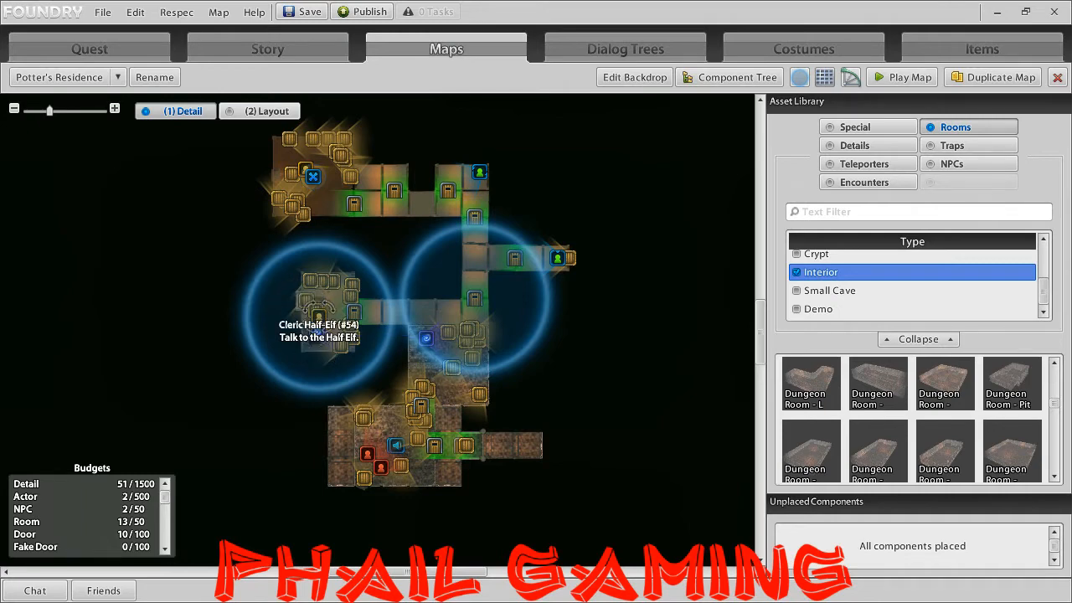
pyautogui.click(312, 306)
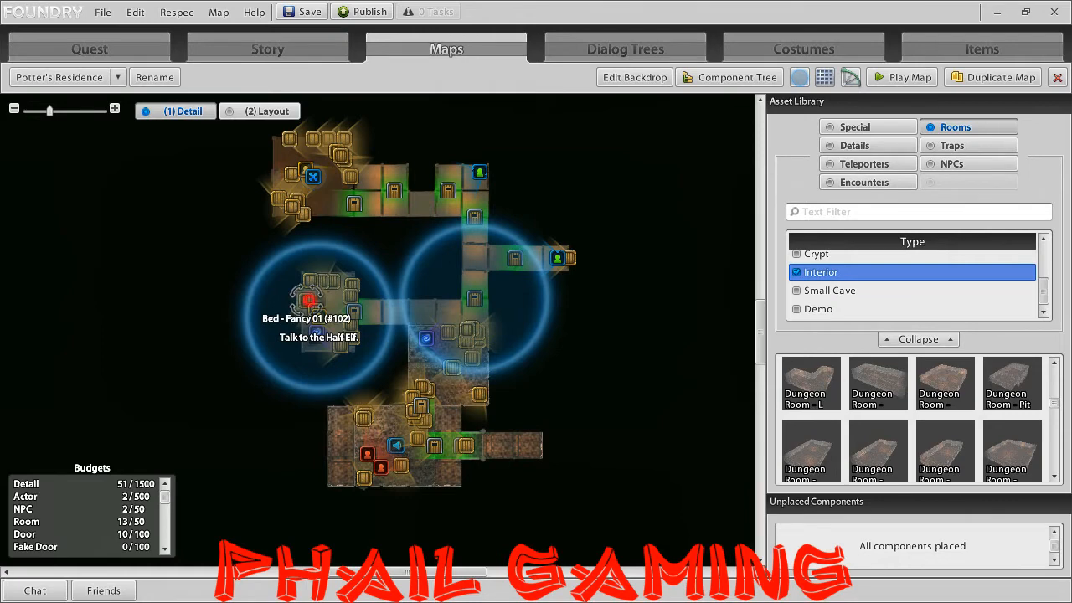
pyautogui.click(308, 300)
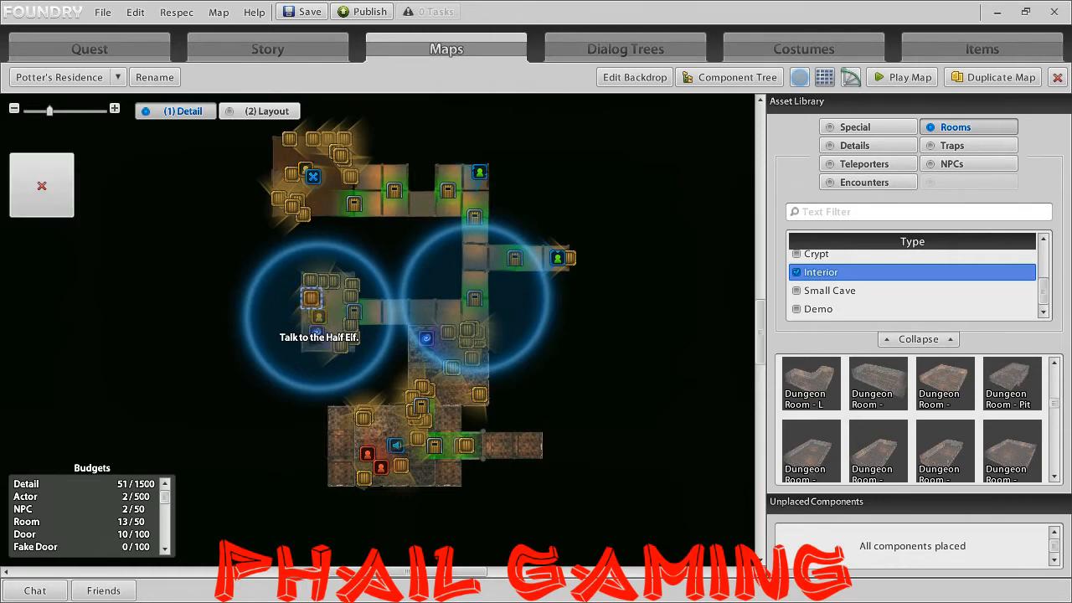
pyautogui.moveTo(310, 298)
pyautogui.mouseDown()
pyautogui.moveTo(307, 281)
pyautogui.moveTo(314, 331)
pyautogui.moveTo(336, 325)
pyautogui.moveTo(337, 285)
pyautogui.moveTo(347, 282)
pyautogui.moveTo(325, 284)
pyautogui.moveTo(343, 293)
pyautogui.moveTo(311, 285)
pyautogui.mouseUp()
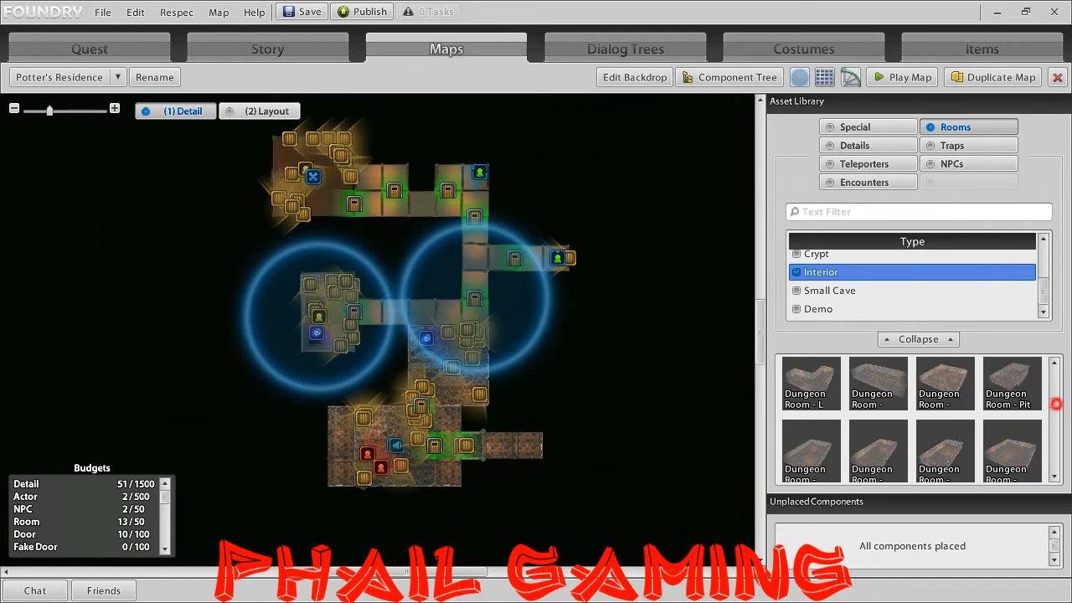
# Browse the human interior rooms and inspect the 3D preview of the Large Peasant House from another angle.
pyautogui.moveTo(1056, 403); pyautogui.dragTo(1055, 437)
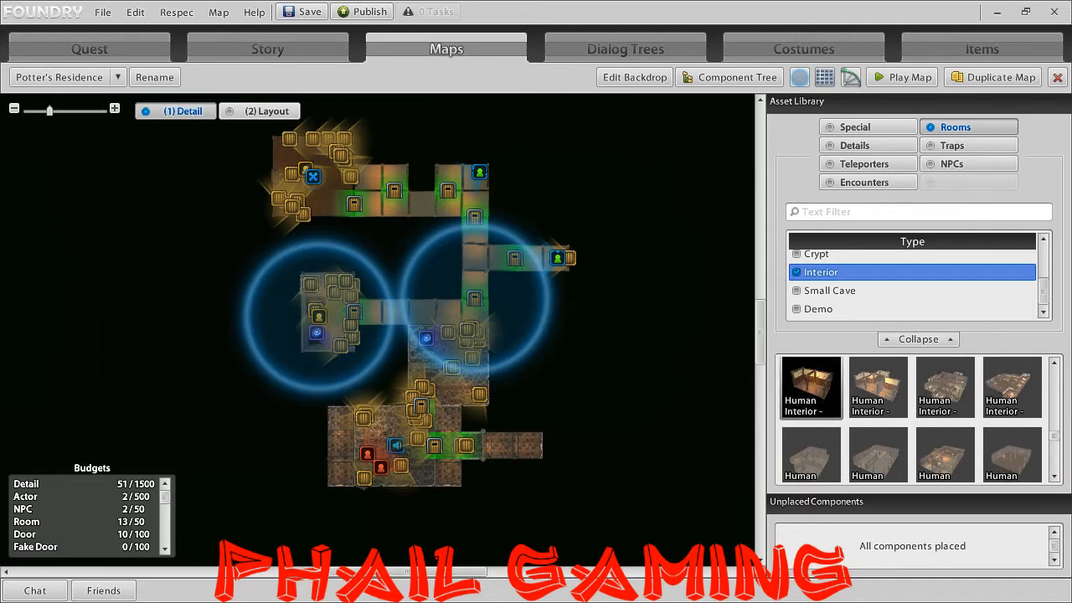
pyautogui.click(810, 455)
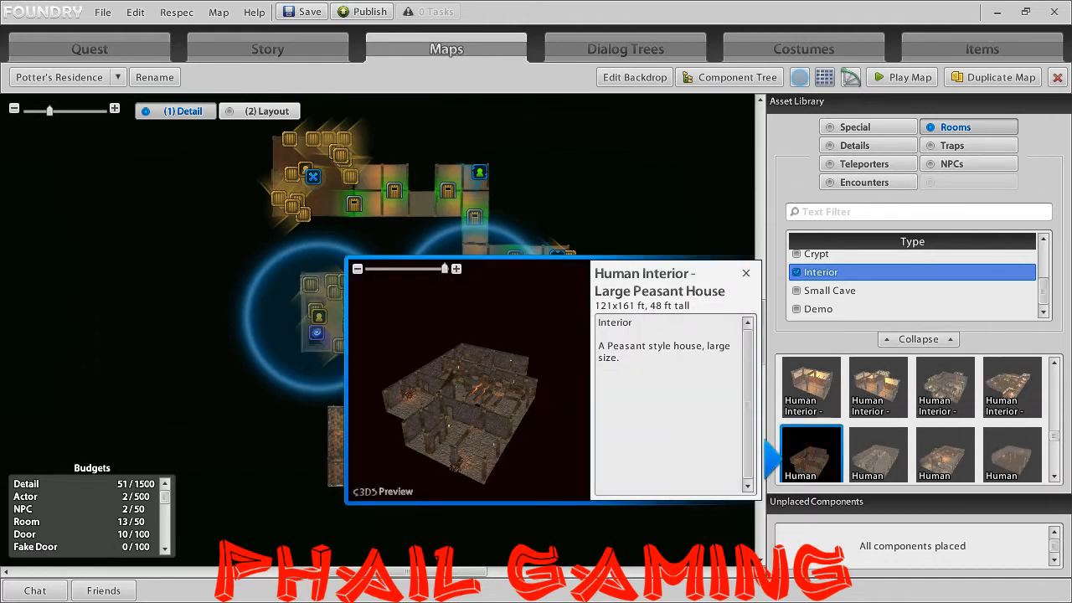
pyautogui.moveTo(544, 435); pyautogui.dragTo(475, 368)
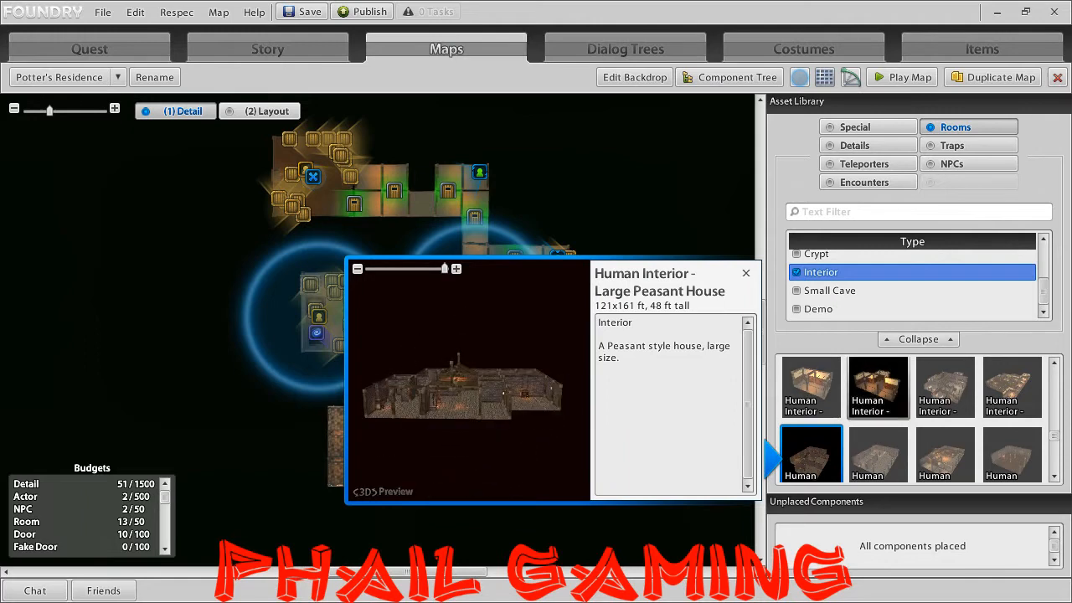
pyautogui.scroll(-3, 939, 435)
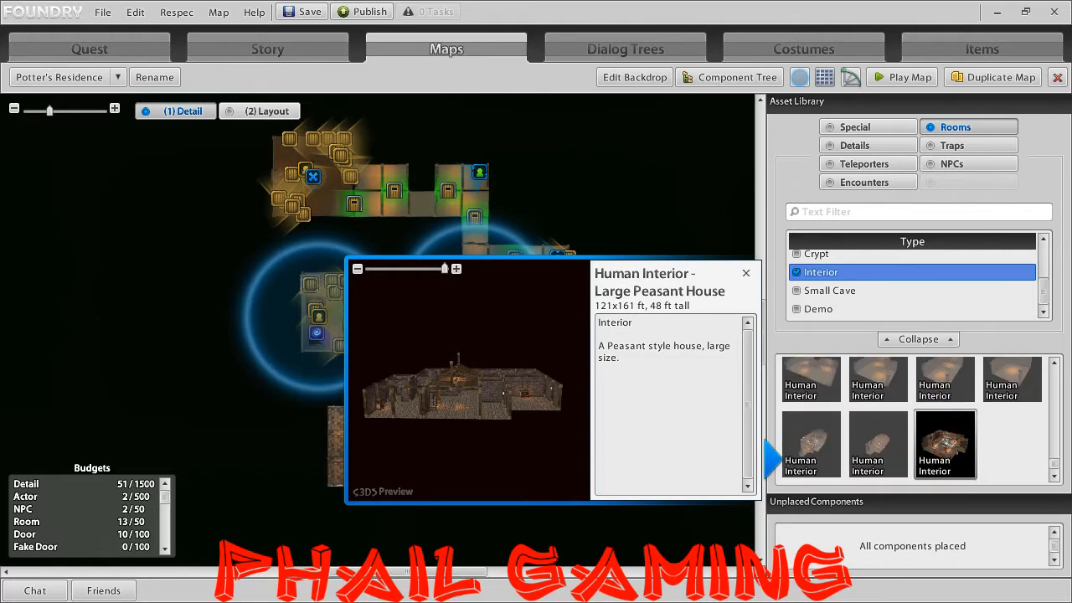
# Preview the last three human interior rooms in the list, including the unique Orc Barracks.
pyautogui.click(945, 444)
pyautogui.moveTo(510, 423); pyautogui.dragTo(535, 398)
pyautogui.click(877, 443)
pyautogui.click(810, 444)
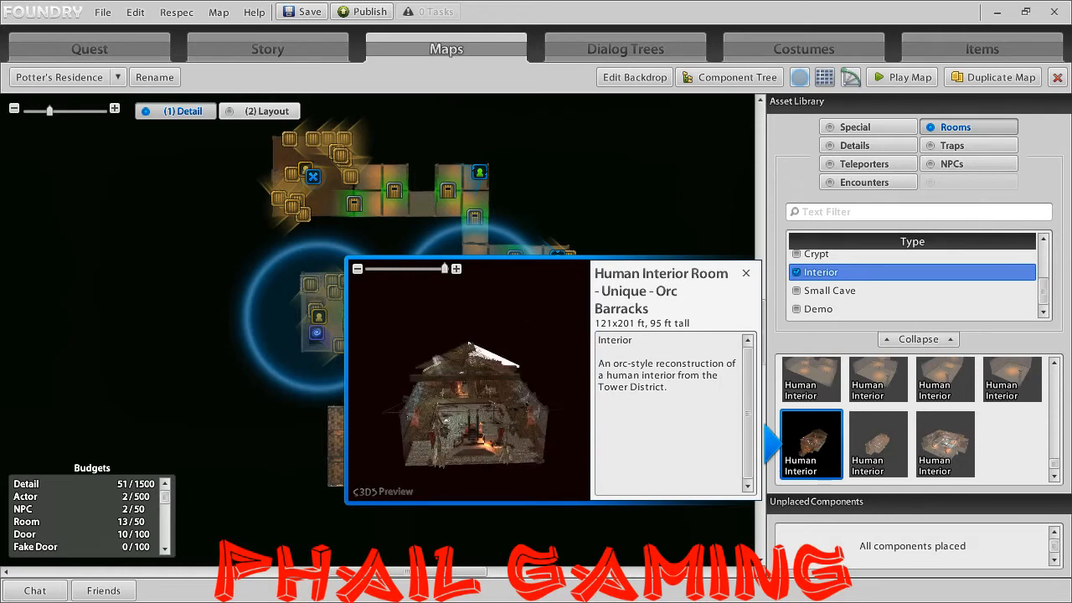
pyautogui.click(745, 273)
# Set the detail assets' kit filter to (any) and browse the full list, including the static lights.
pyautogui.click(862, 146)
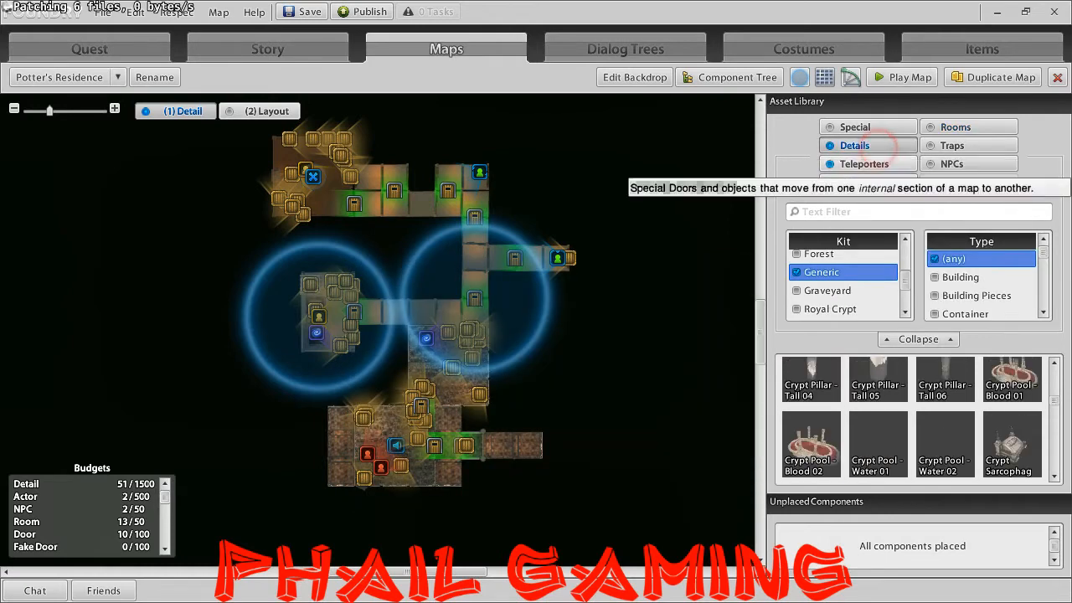
pyautogui.moveTo(904, 288); pyautogui.dragTo(903, 251)
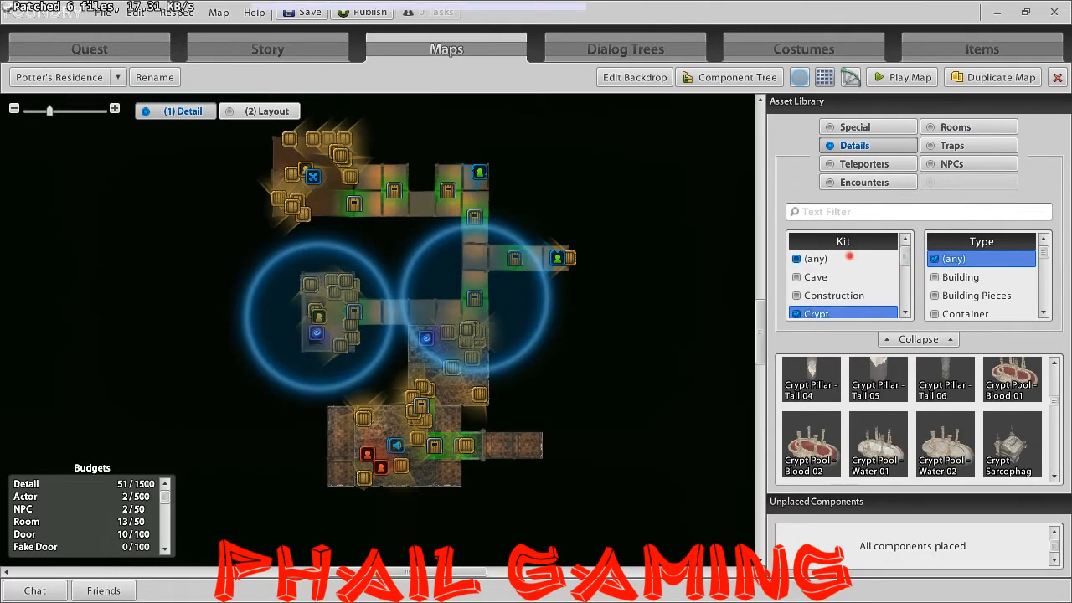
pyautogui.click(849, 258)
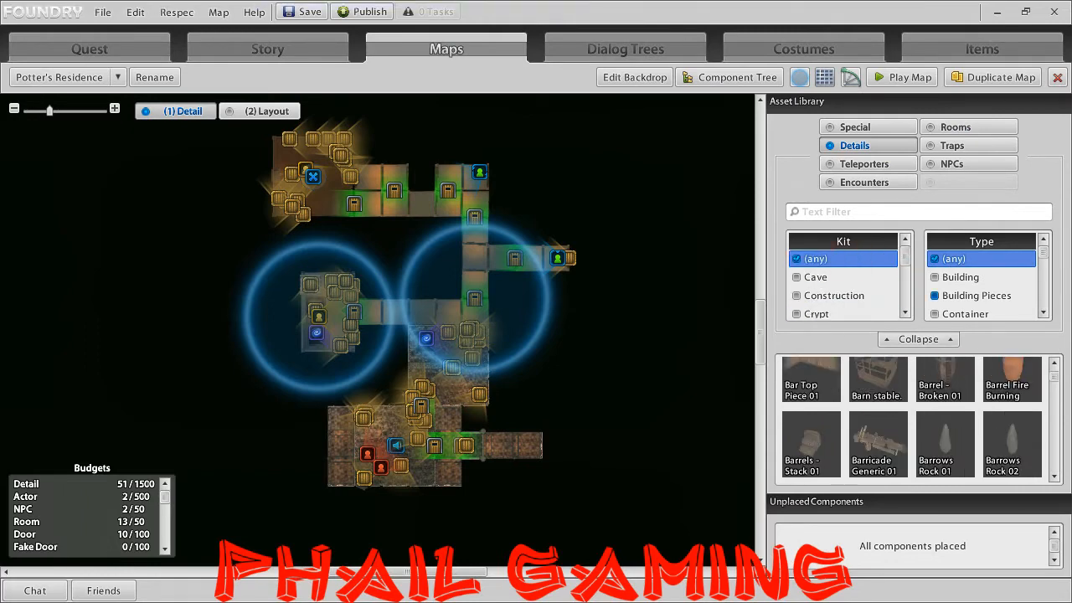
pyautogui.moveTo(1054, 376); pyautogui.dragTo(1054, 452)
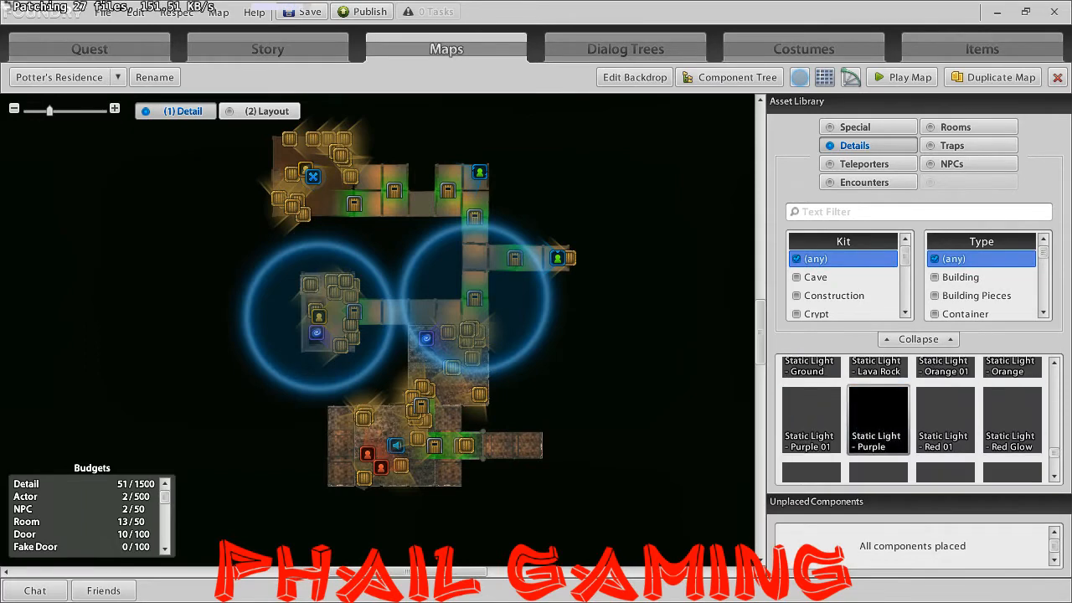
pyautogui.moveTo(1054, 452); pyautogui.dragTo(1053, 368)
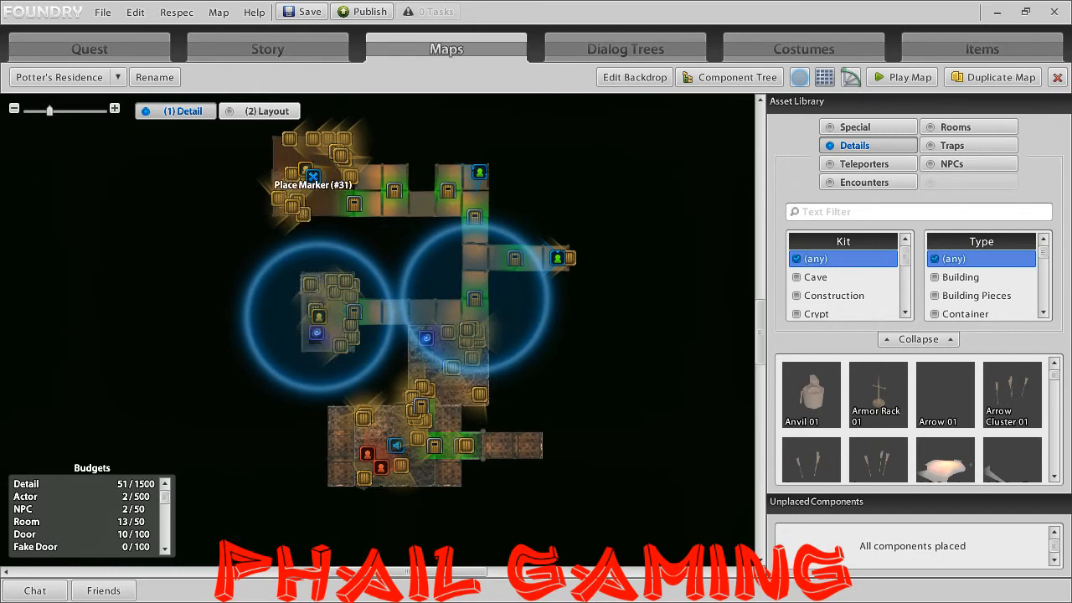
# Inspect the properties and available room actions of the Small Peasant House and the Half-Elf's small room.
pyautogui.rightClick(326, 204)
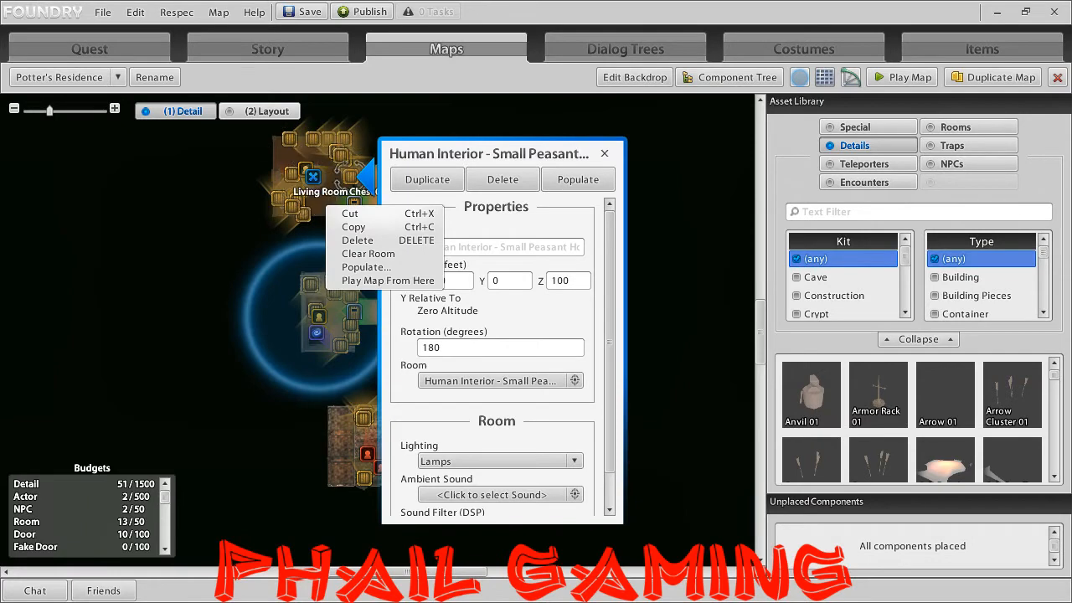
pyautogui.click(603, 154)
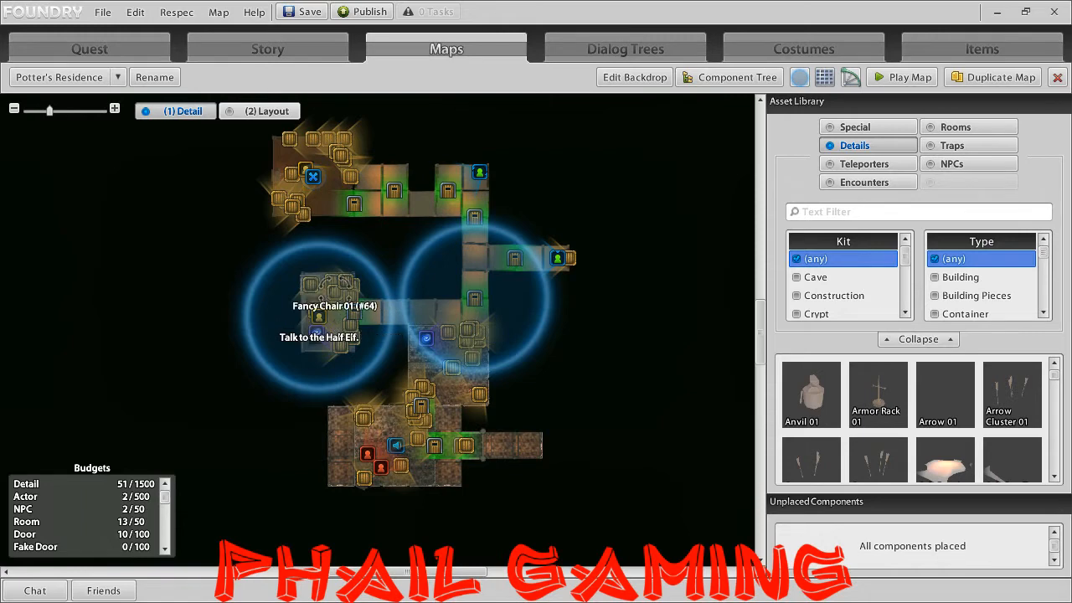
pyautogui.rightClick(333, 316)
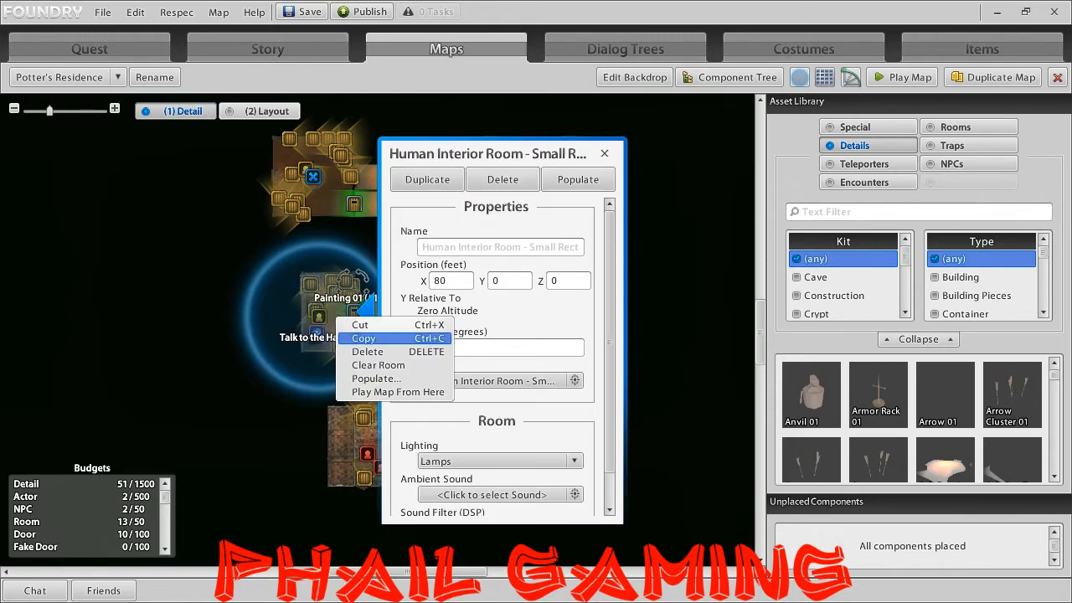
pyautogui.click(607, 154)
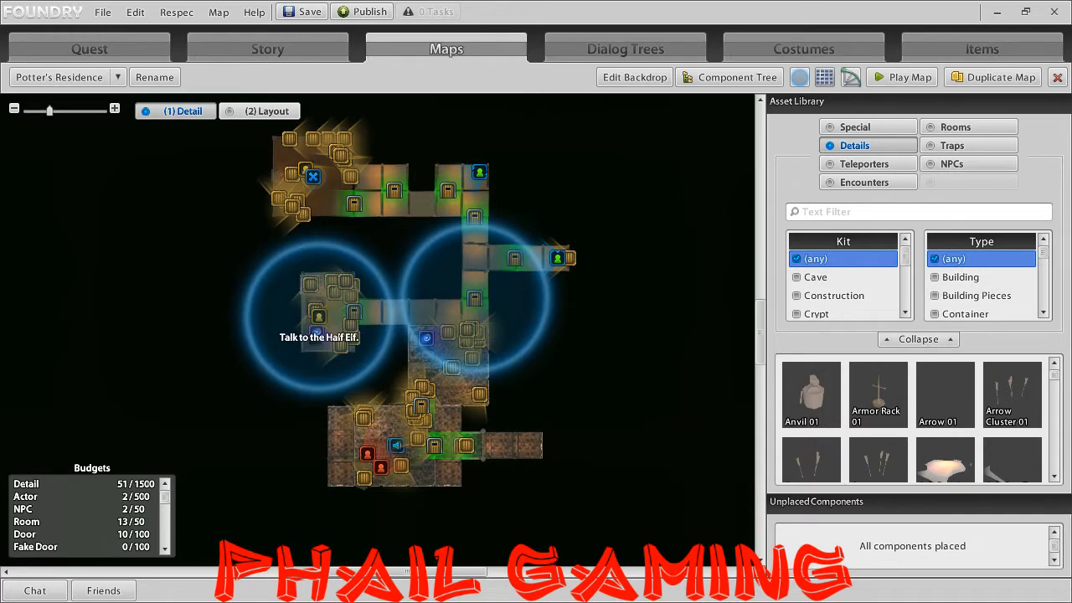
# Check the link between the teleporter in the Half-Elf's room and the one in the dungeon.
pyautogui.click(340, 346)
pyautogui.click(317, 334)
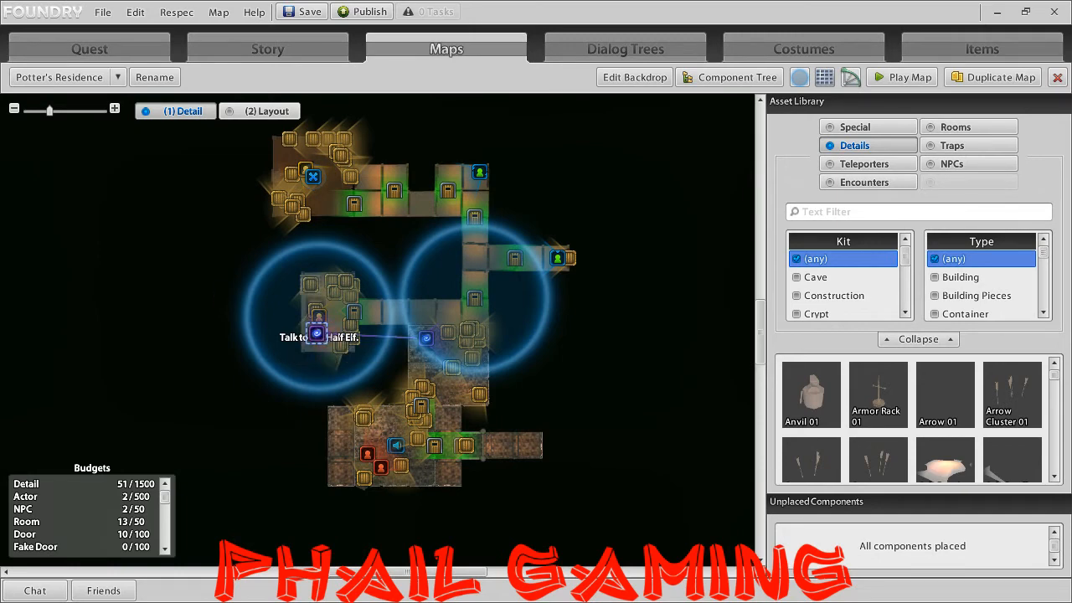
pyautogui.moveTo(317, 333); pyautogui.dragTo(317, 333)
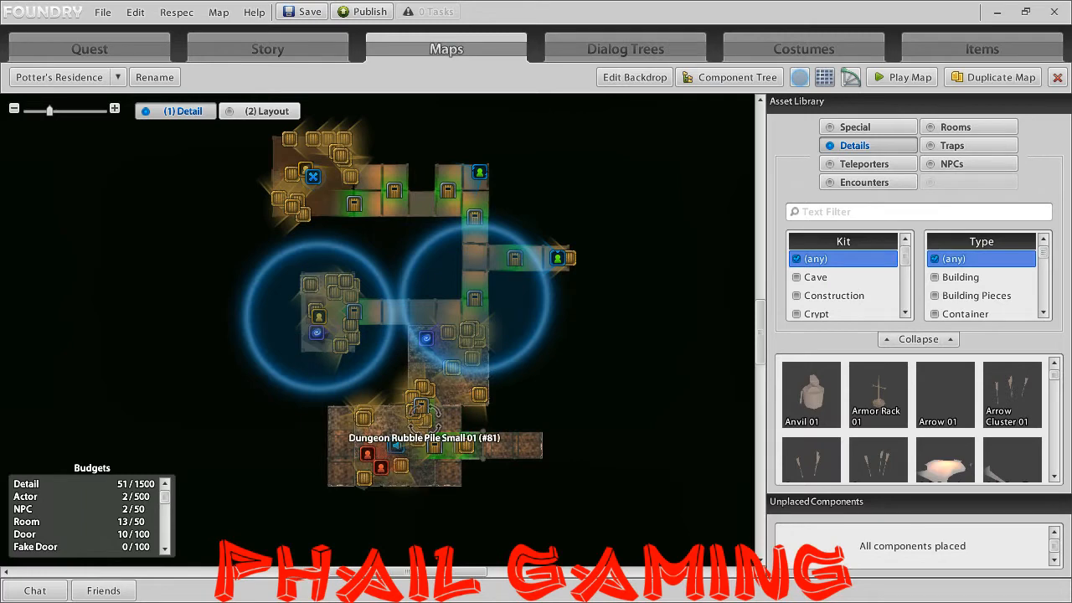
pyautogui.click(426, 339)
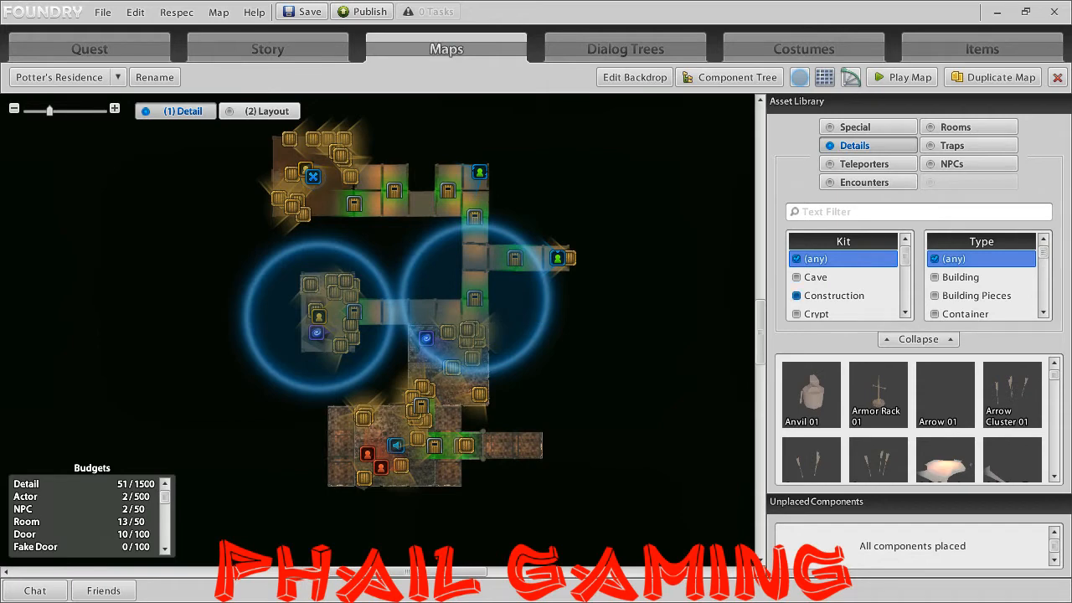
# Browse the trap assets in the asset library, including those of the Arrows Bank and Arrows types.
pyautogui.click(952, 145)
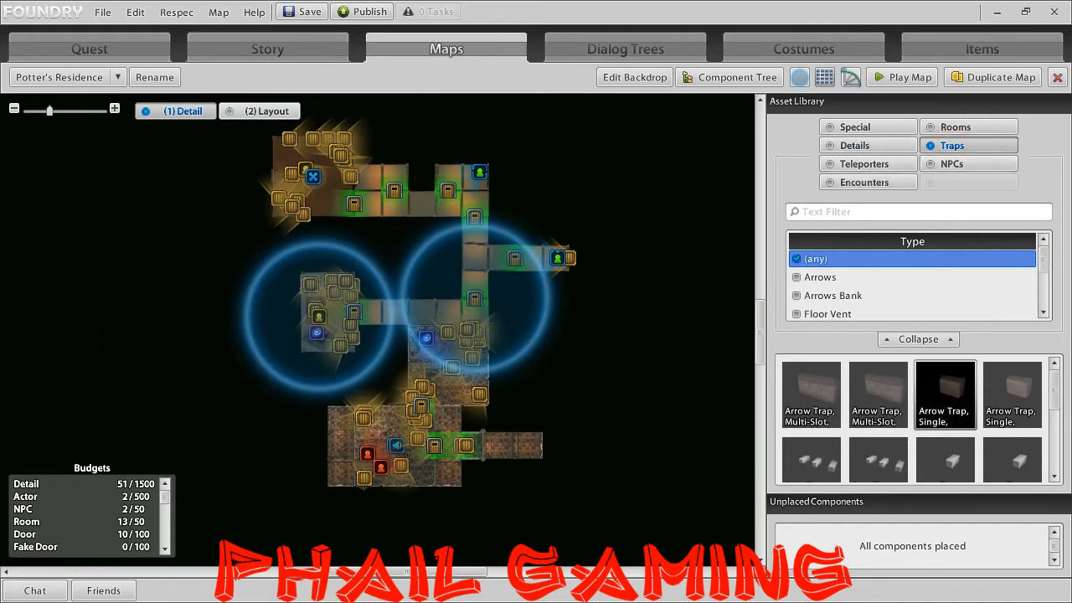
pyautogui.scroll(-5, 918, 418)
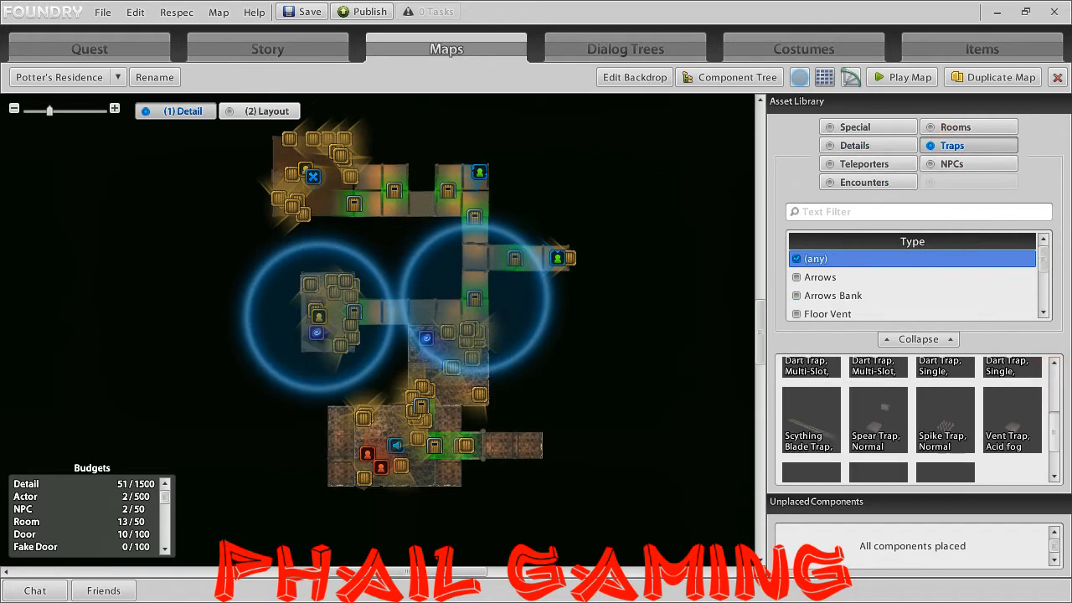
pyautogui.scroll(1, 918, 419)
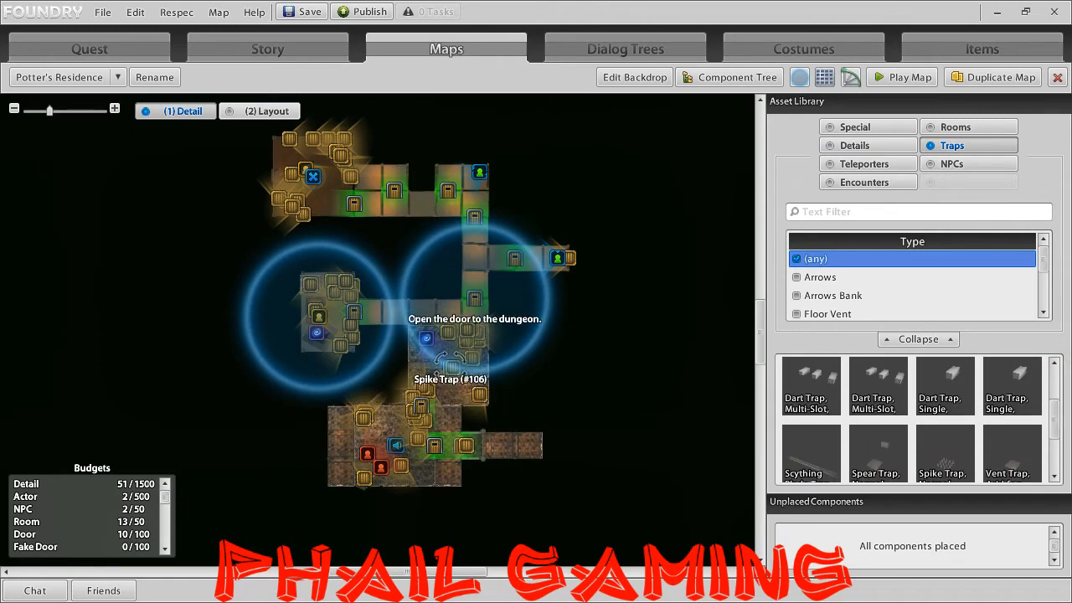
pyautogui.moveTo(452, 367)
pyautogui.mouseDown()
pyautogui.moveTo(452, 401)
pyautogui.moveTo(450, 368)
pyautogui.mouseUp()
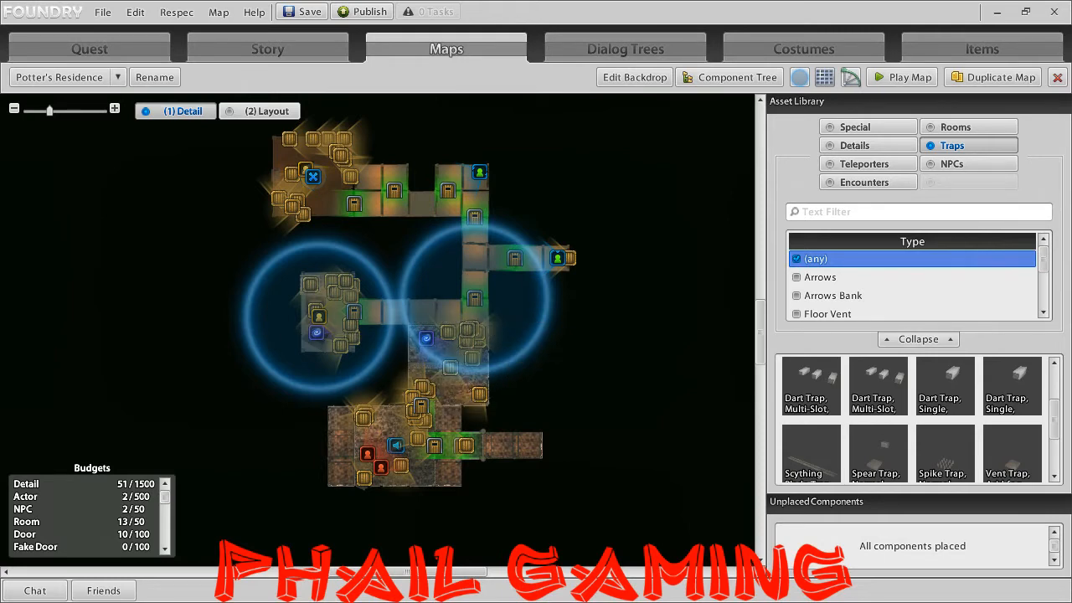
pyautogui.click(859, 298)
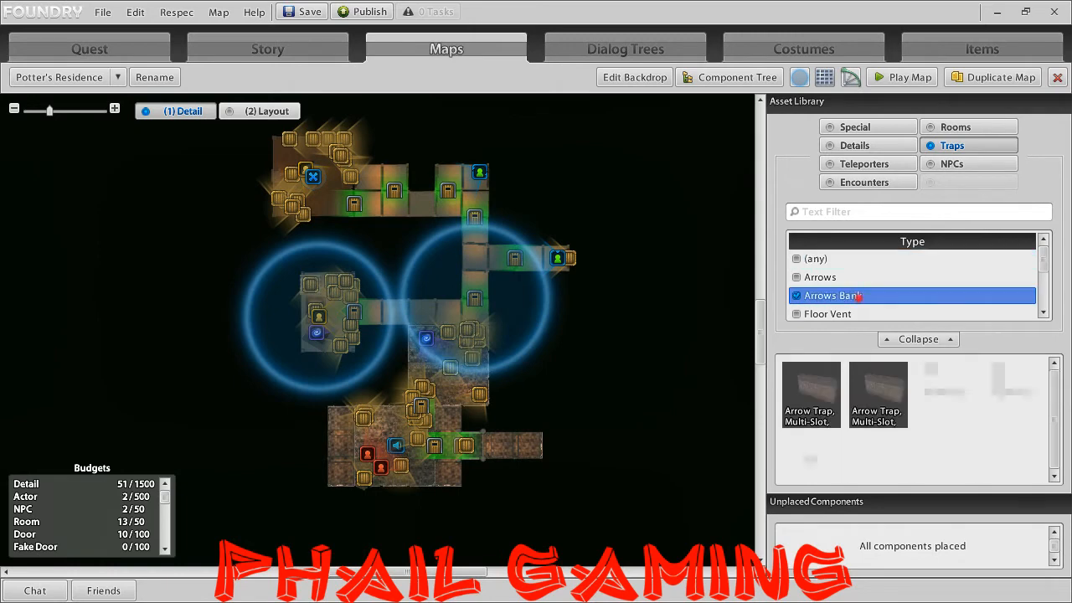
pyautogui.click(818, 276)
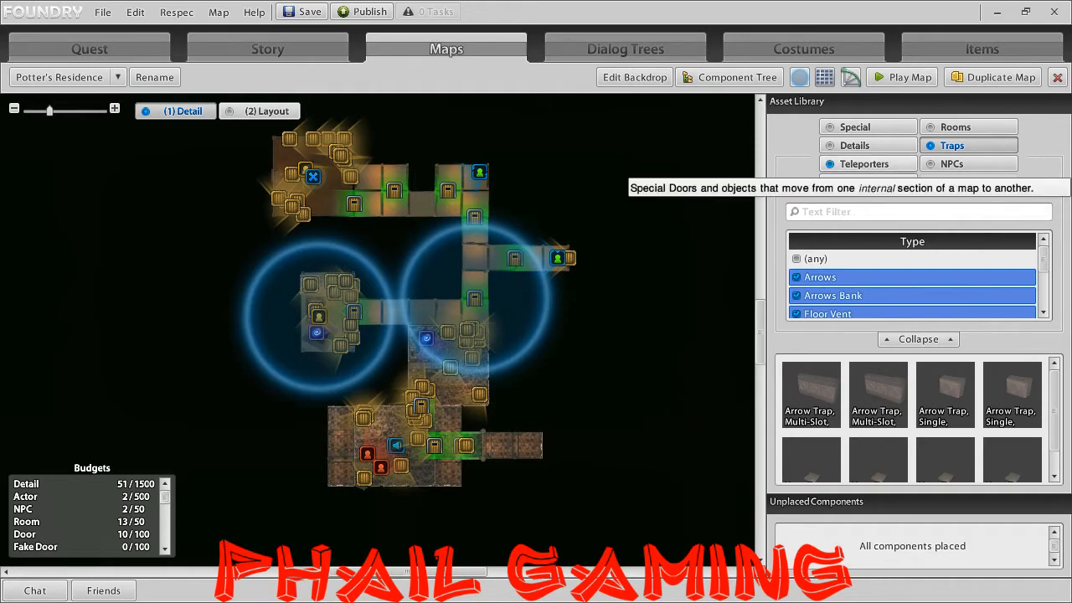
# Filter the room assets to the Dungeon type and preview dungeon pieces such as Hallway L Long 01.
pyautogui.click(862, 164)
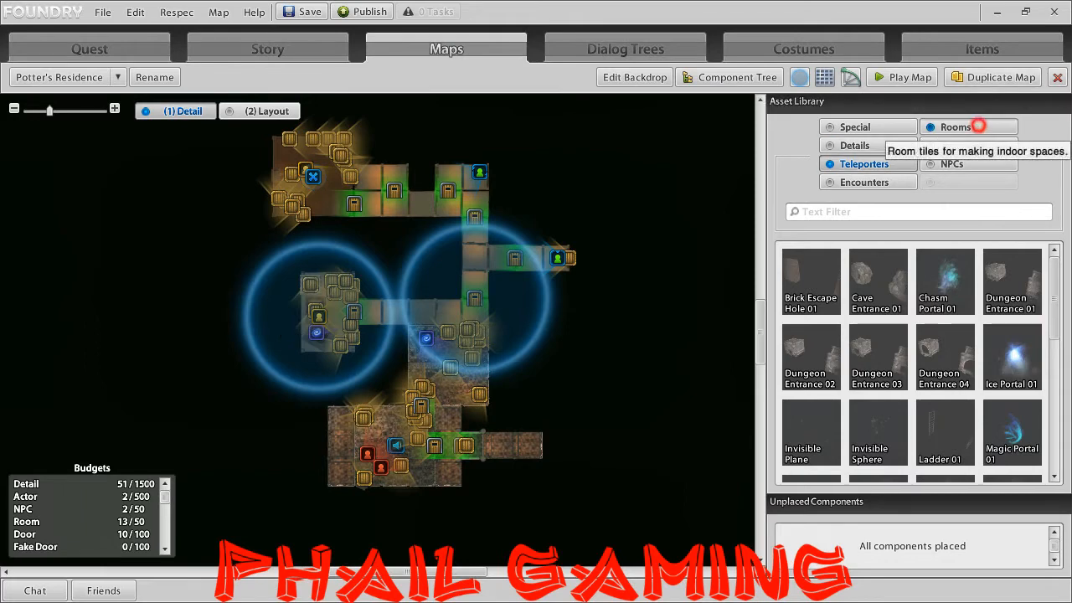
pyautogui.click(954, 126)
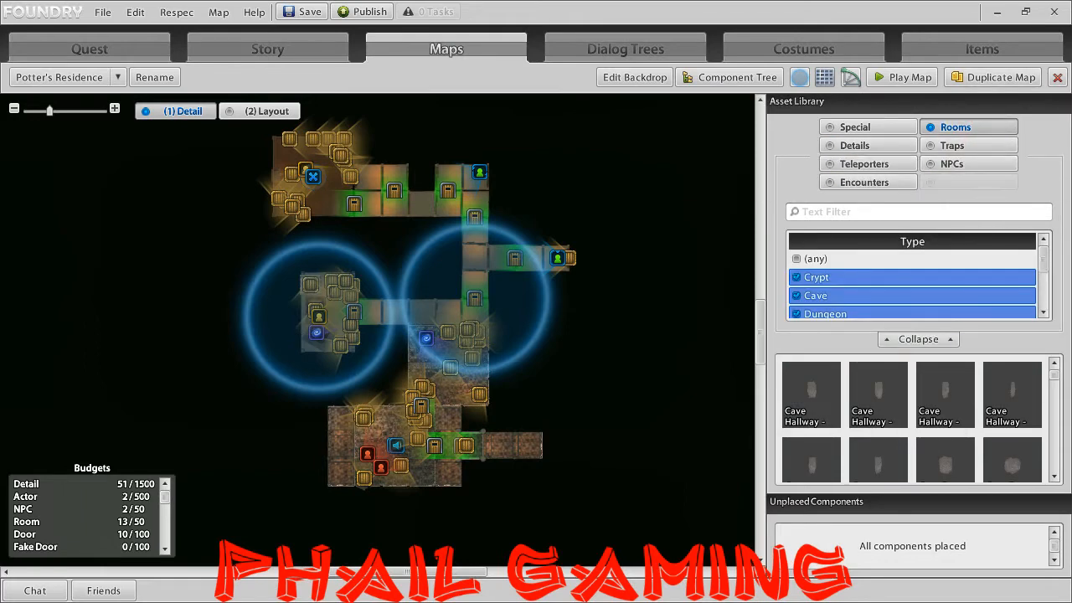
pyautogui.click(813, 261)
pyautogui.click(825, 313)
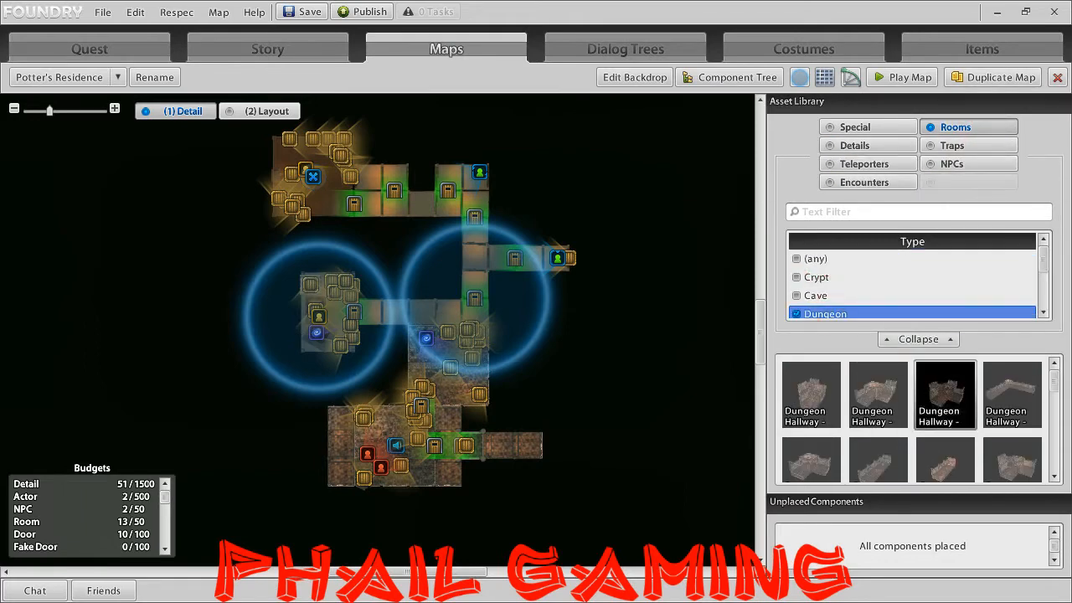
pyautogui.moveTo(800, 393)
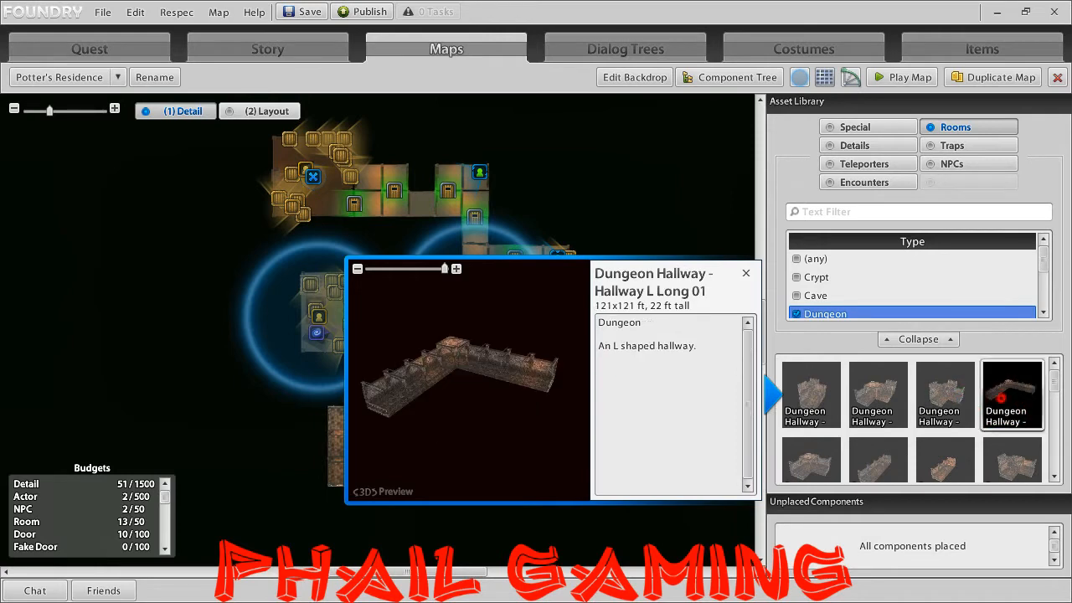
pyautogui.scroll(-2, 1012, 393)
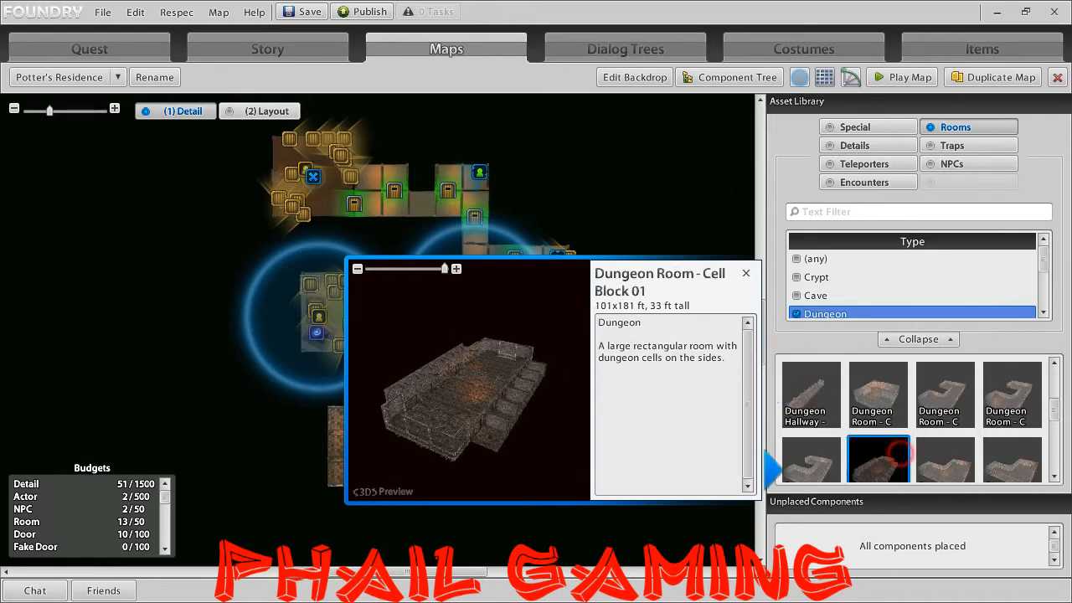
# Place Dungeon Room - Cell Block 01 in the empty area west of the existing rooms and populate it with details.
pyautogui.moveTo(894, 456); pyautogui.dragTo(125, 298)
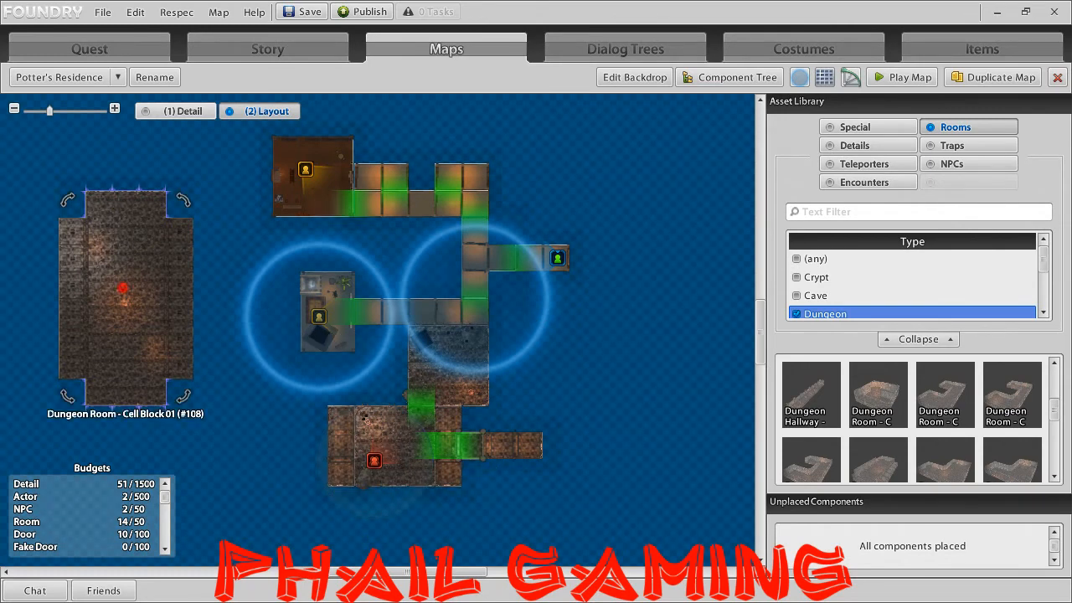
pyautogui.click(123, 289)
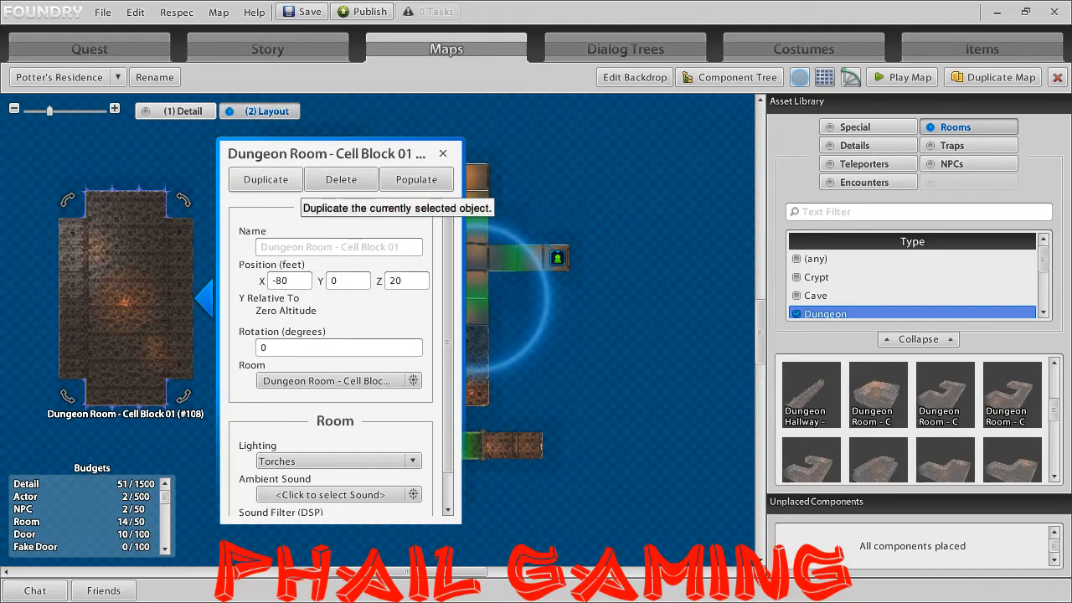
pyautogui.click(416, 179)
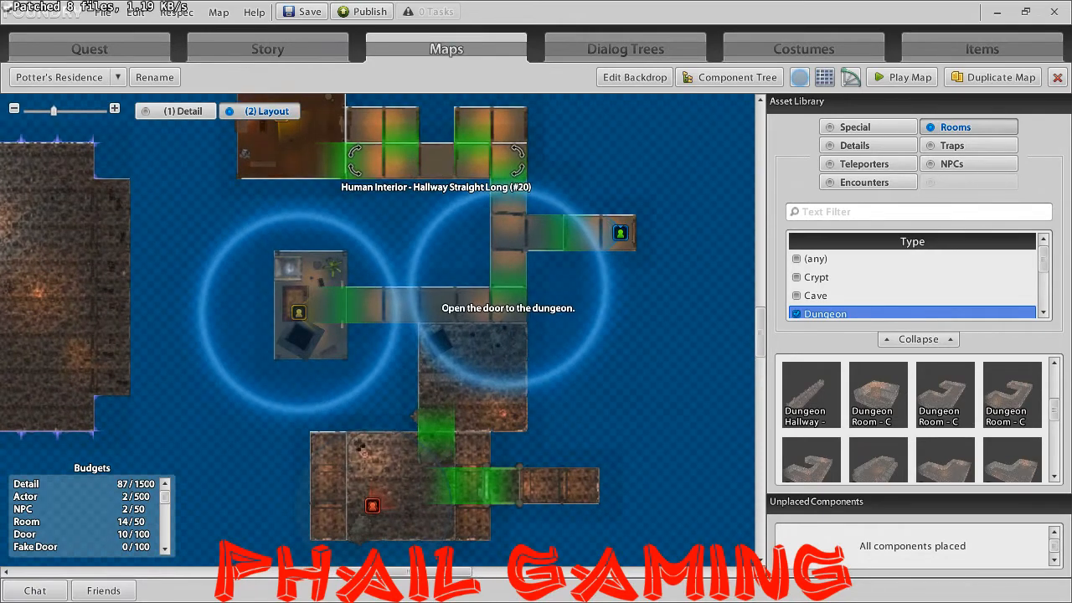
# Repopulate the cell block room twice, replacing all its existing detail objects with new ones.
pyautogui.rightClick(17, 296)
pyautogui.click(67, 355)
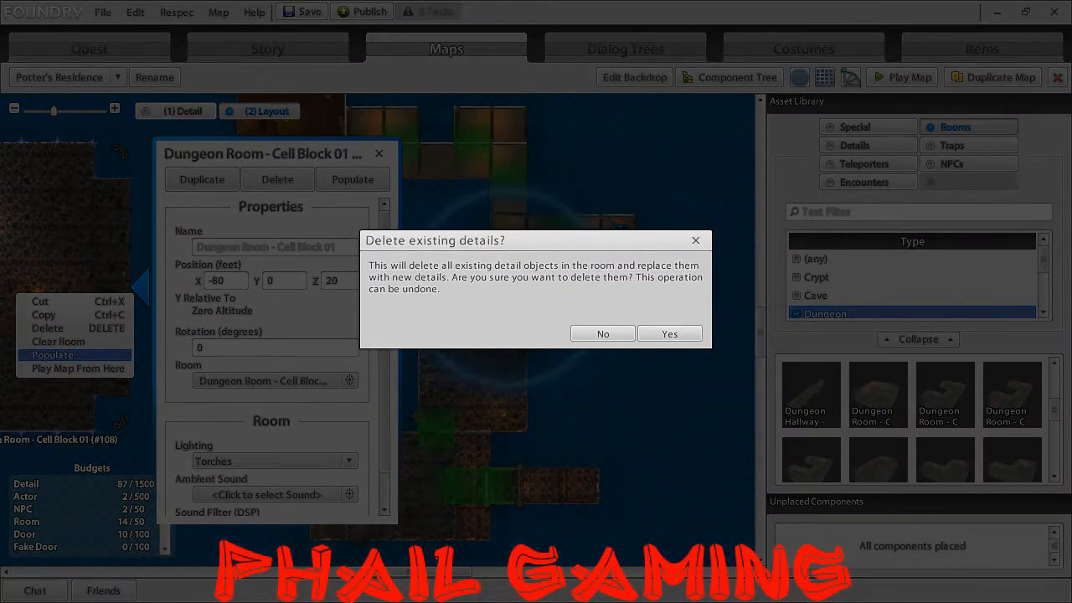
pyautogui.click(670, 333)
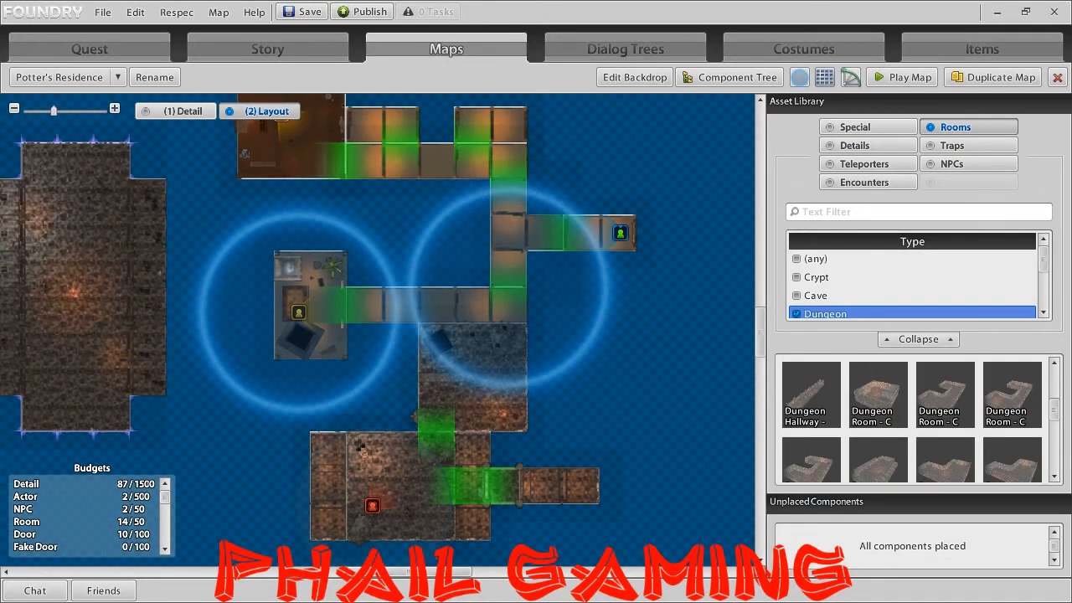
pyautogui.moveTo(399, 575); pyautogui.dragTo(339, 573)
pyautogui.rightClick(365, 326)
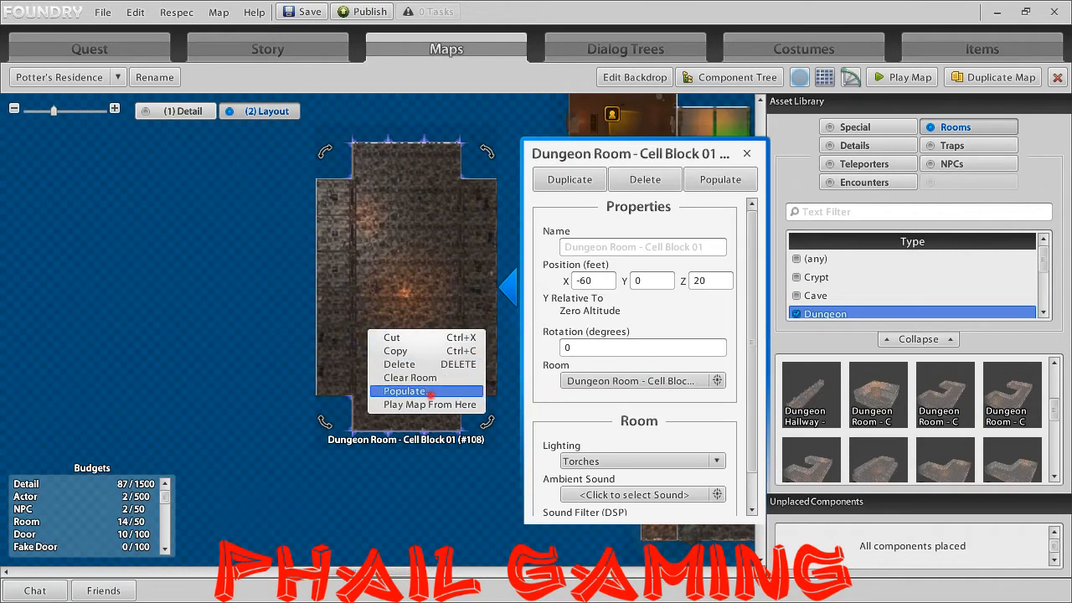
pyautogui.click(429, 392)
pyautogui.click(658, 334)
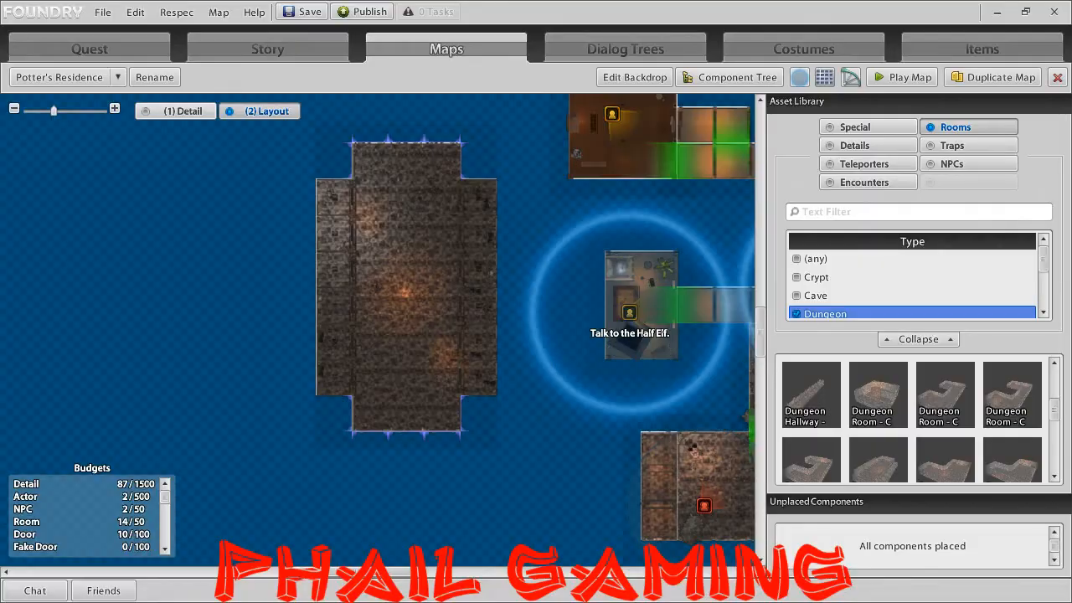
# Delete all the detail objects of the cell block in Detail mode and populate the room again.
pyautogui.scroll(3, 435, 310)
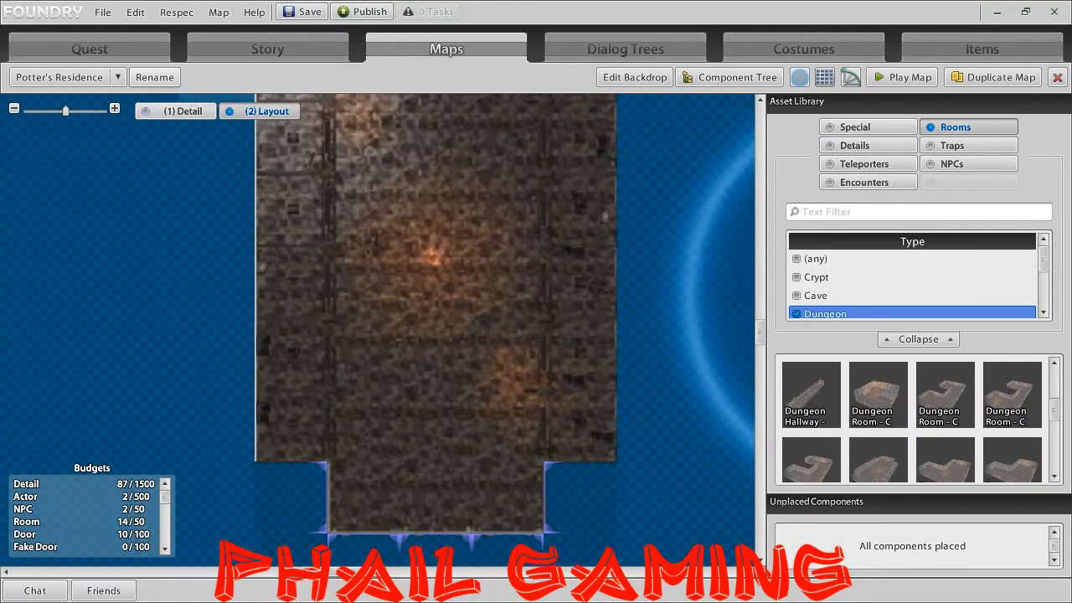
pyautogui.click(171, 112)
pyautogui.scroll(-4, 446, 276)
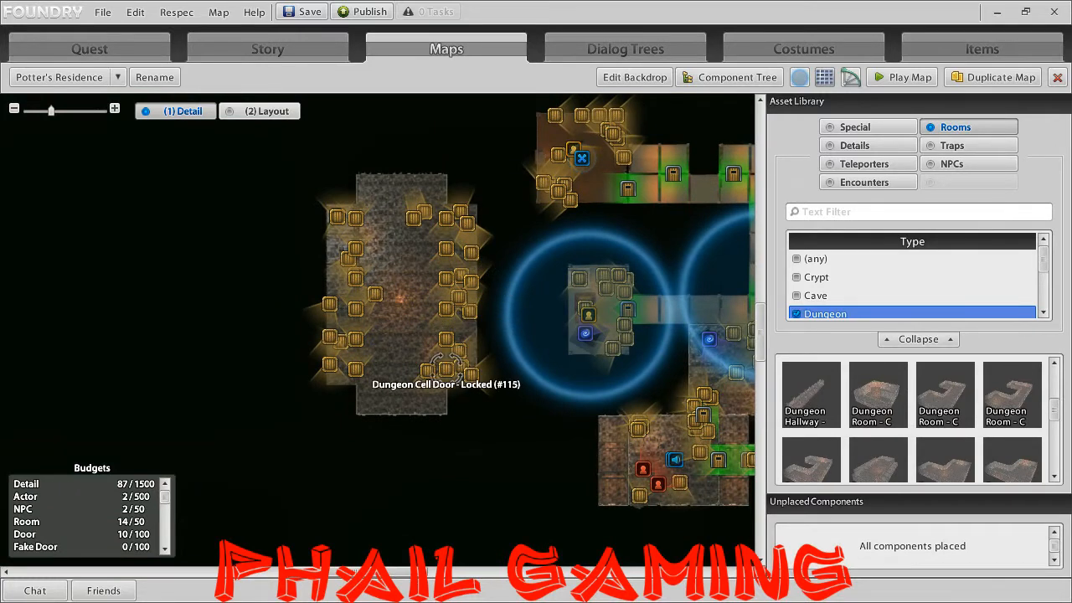
pyautogui.moveTo(481, 421); pyautogui.dragTo(301, 142)
pyautogui.press('Delete')
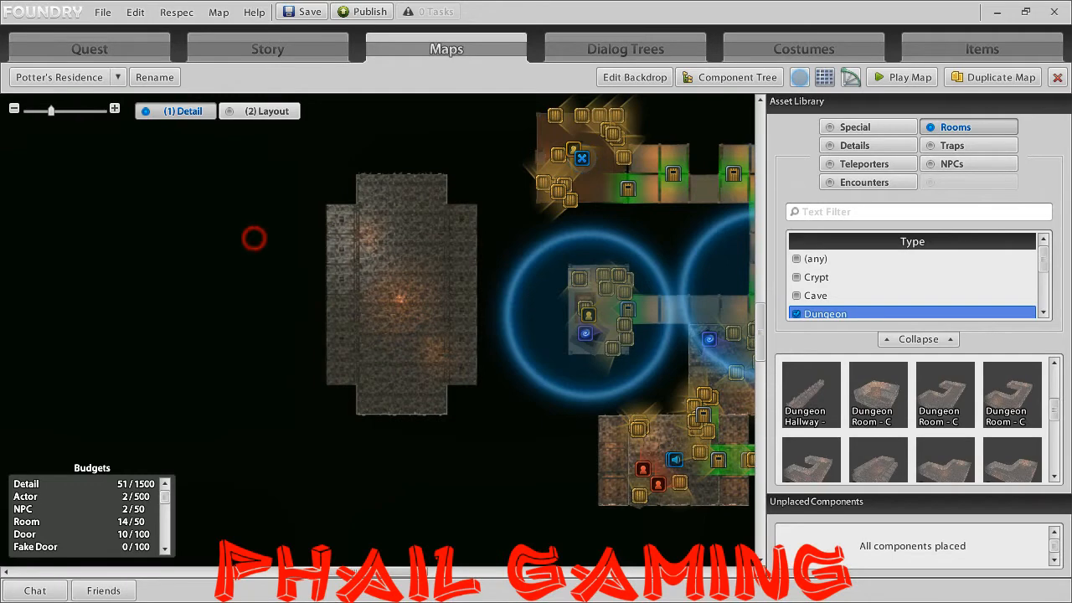
pyautogui.rightClick(413, 305)
pyautogui.click(453, 364)
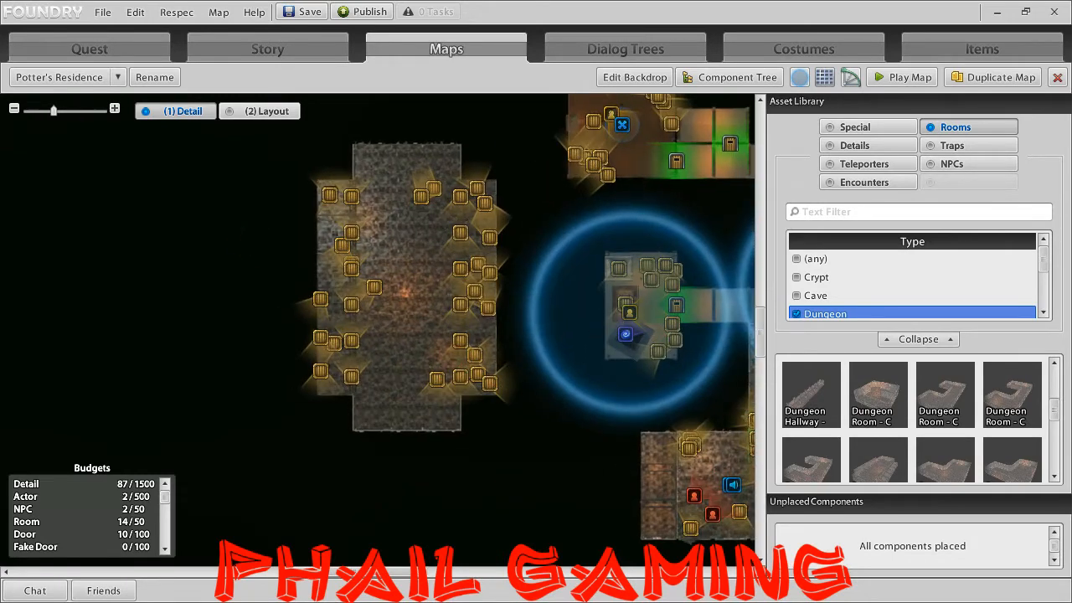
# Clear the cell block's details and remove the room from the Potter's Residence map.
pyautogui.rightClick(356, 290)
pyautogui.rightClick(391, 240)
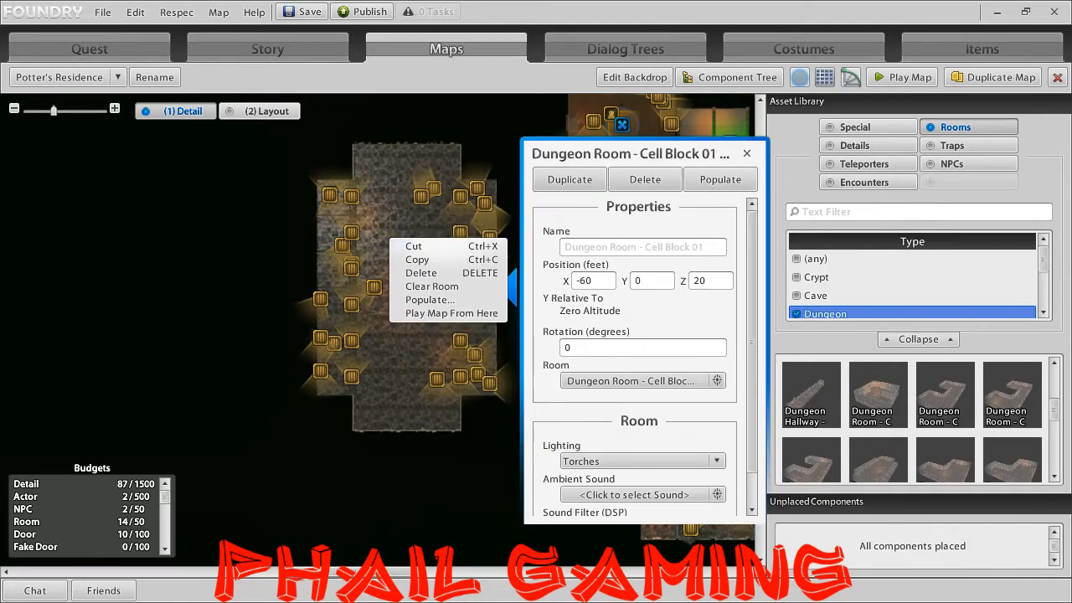
pyautogui.click(431, 285)
pyautogui.scroll(-3, 432, 285)
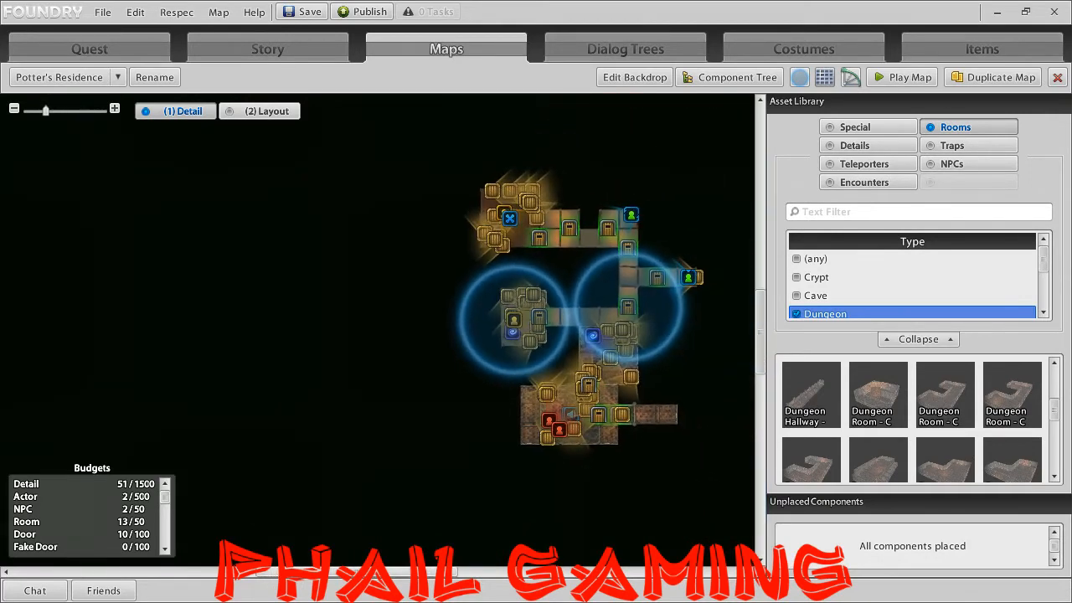
pyautogui.moveTo(357, 572); pyautogui.dragTo(406, 572)
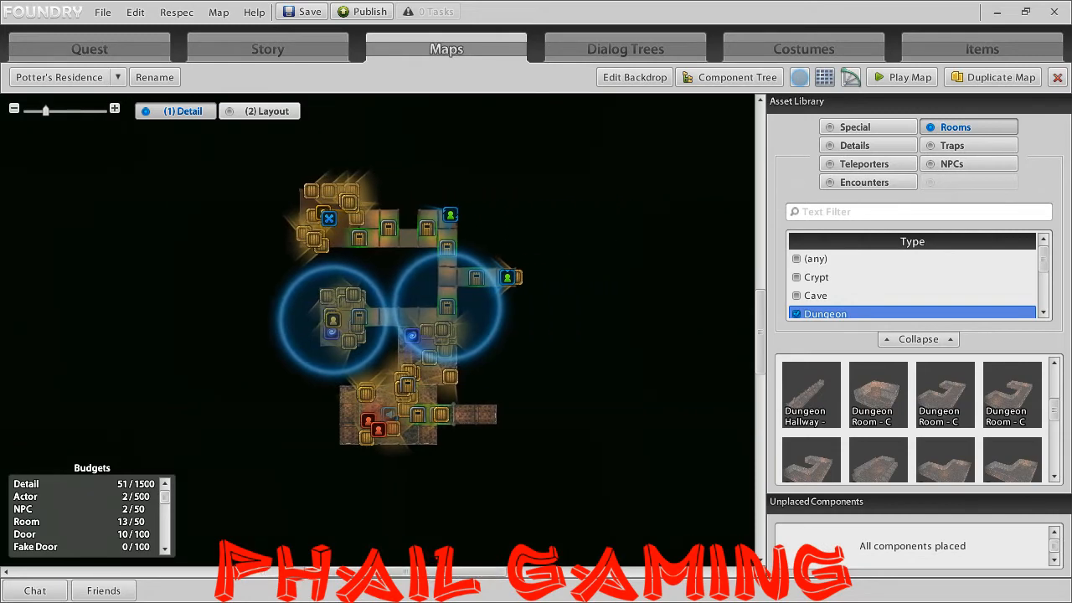
# Browse the teleporter assets and preview Ladder 01.
pyautogui.click(862, 164)
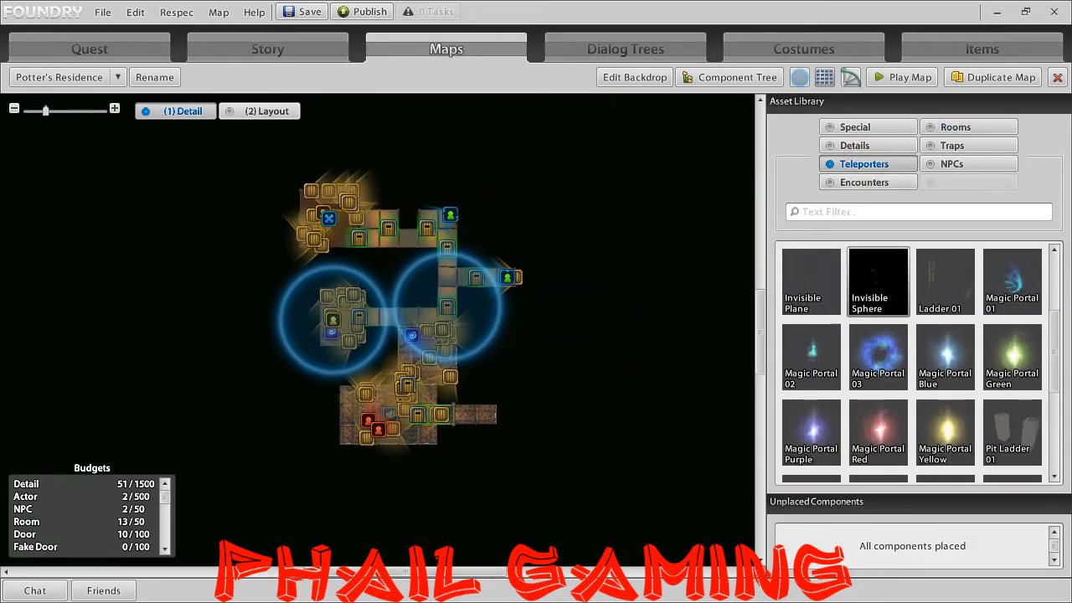
pyautogui.moveTo(944, 281)
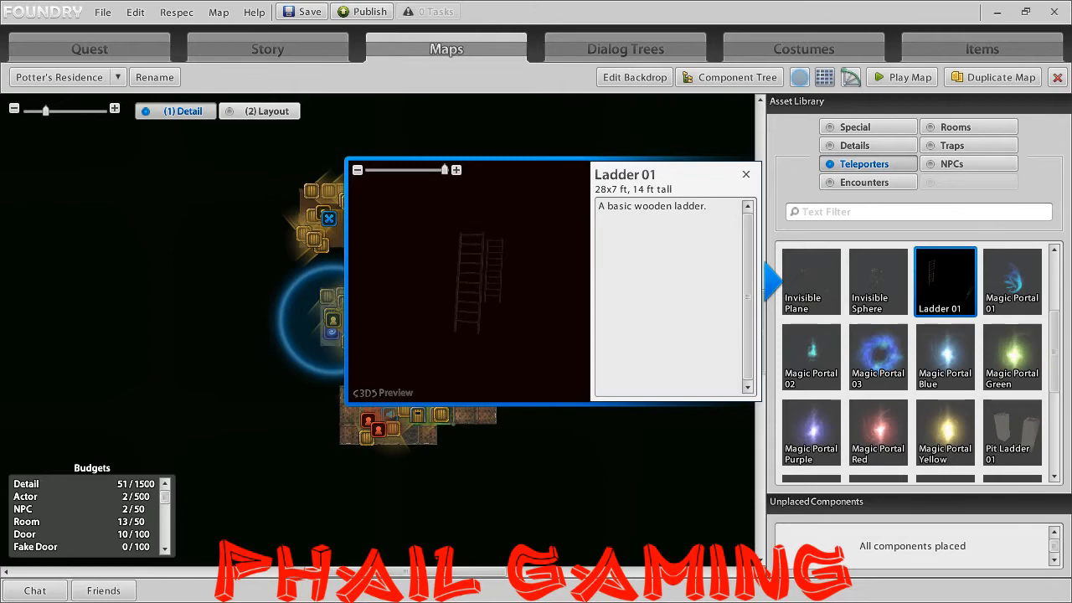
pyautogui.click(745, 175)
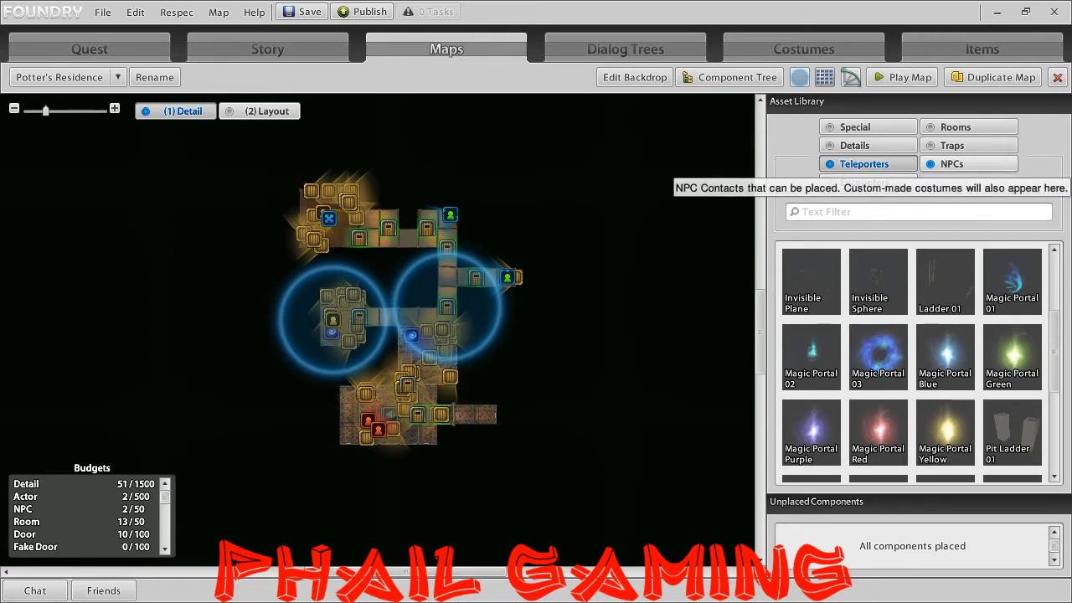
# Browse the NPC assets and read through the list of species they can be filtered by.
pyautogui.click(955, 170)
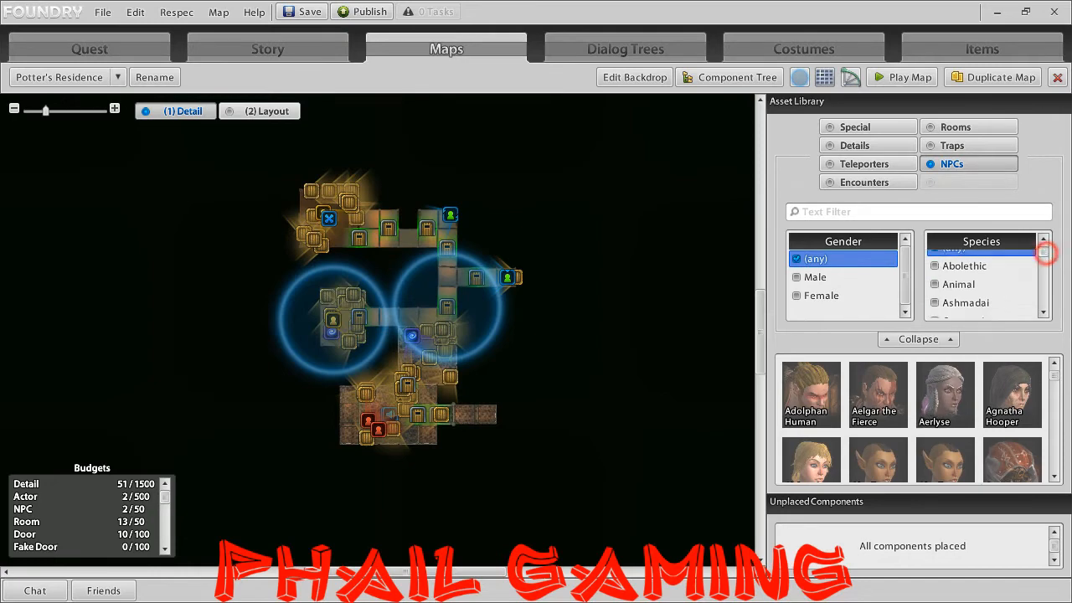
pyautogui.scroll(-3, 1046, 251)
pyautogui.scroll(-6, 981, 284)
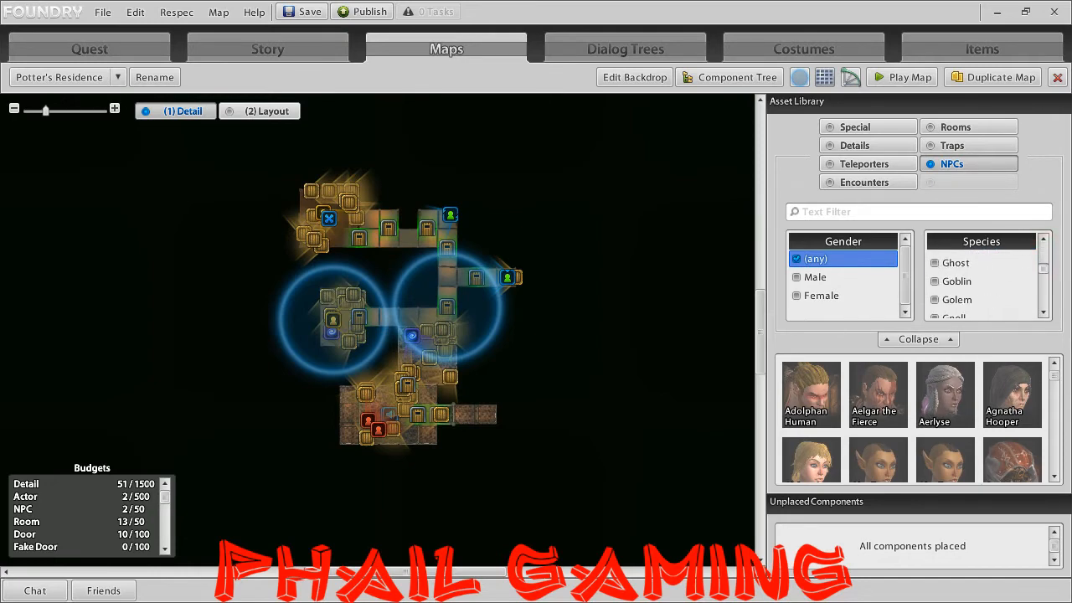
pyautogui.scroll(-4, 981, 284)
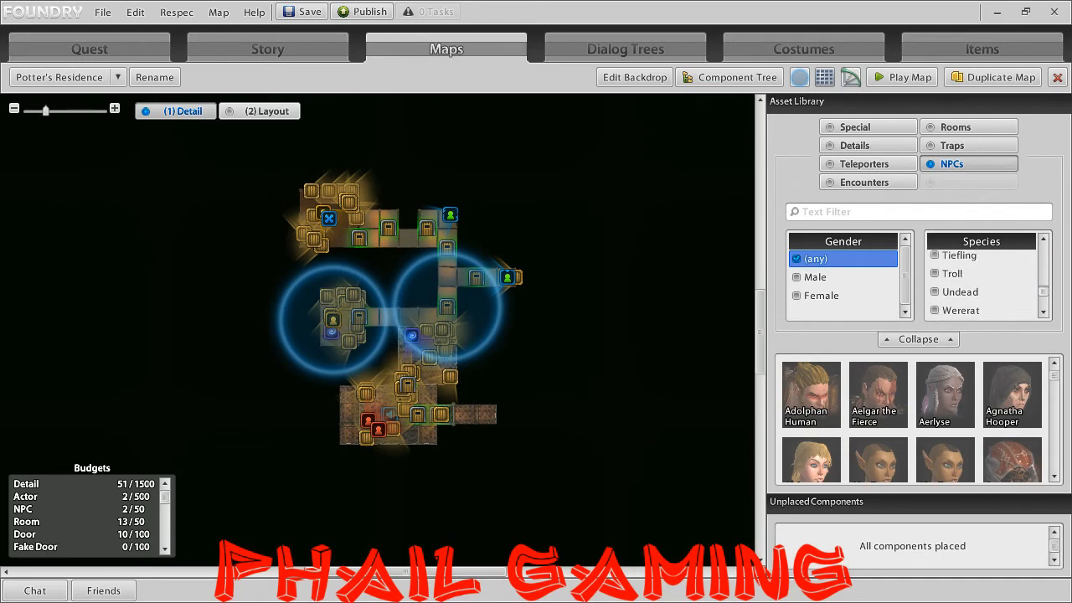
pyautogui.scroll(-2, 1012, 418)
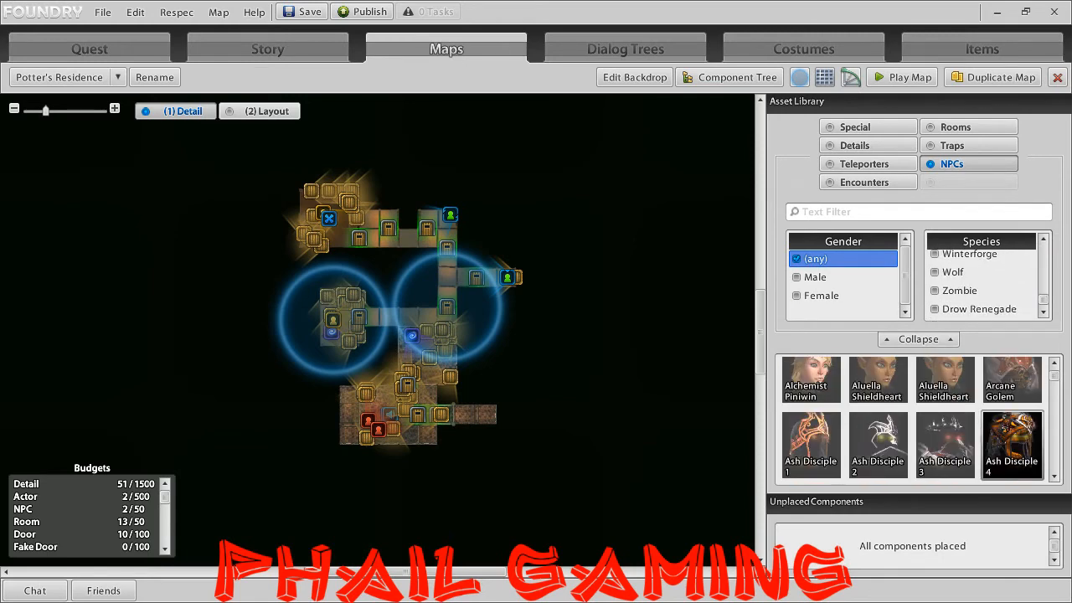
# Preview the four Ash Disciple NPC costumes, from Ash Disciple 4 back to Ash Disciple 1.
pyautogui.click(1011, 445)
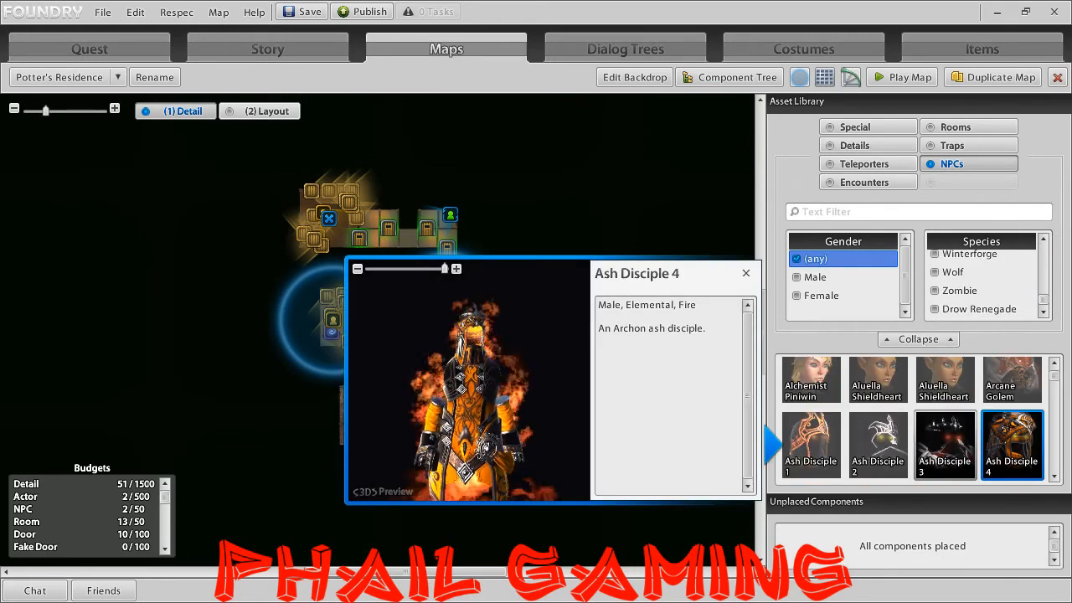
pyautogui.click(944, 445)
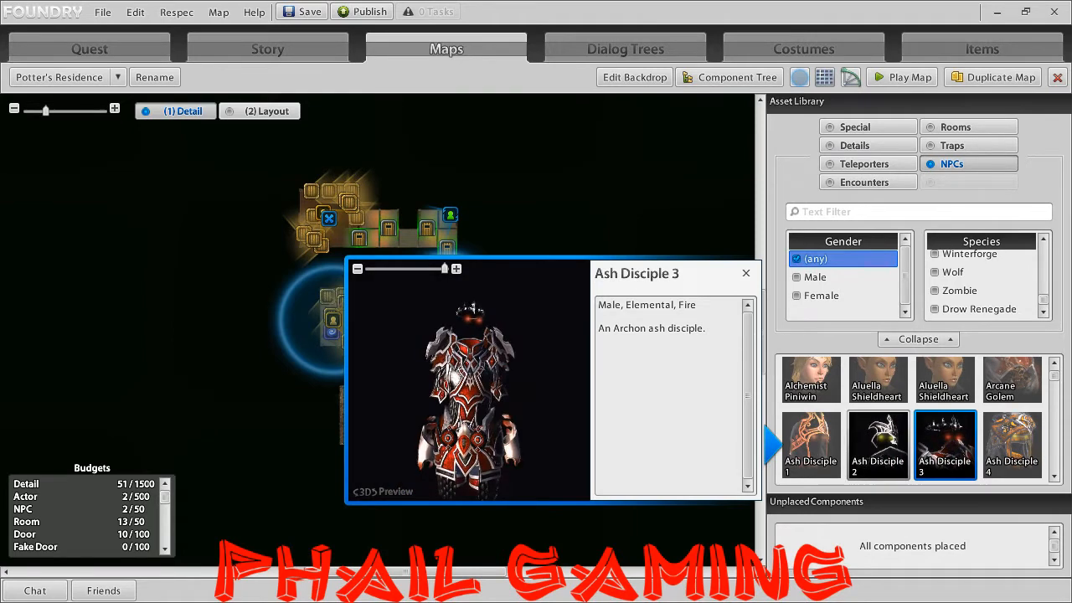
pyautogui.click(877, 444)
pyautogui.click(810, 444)
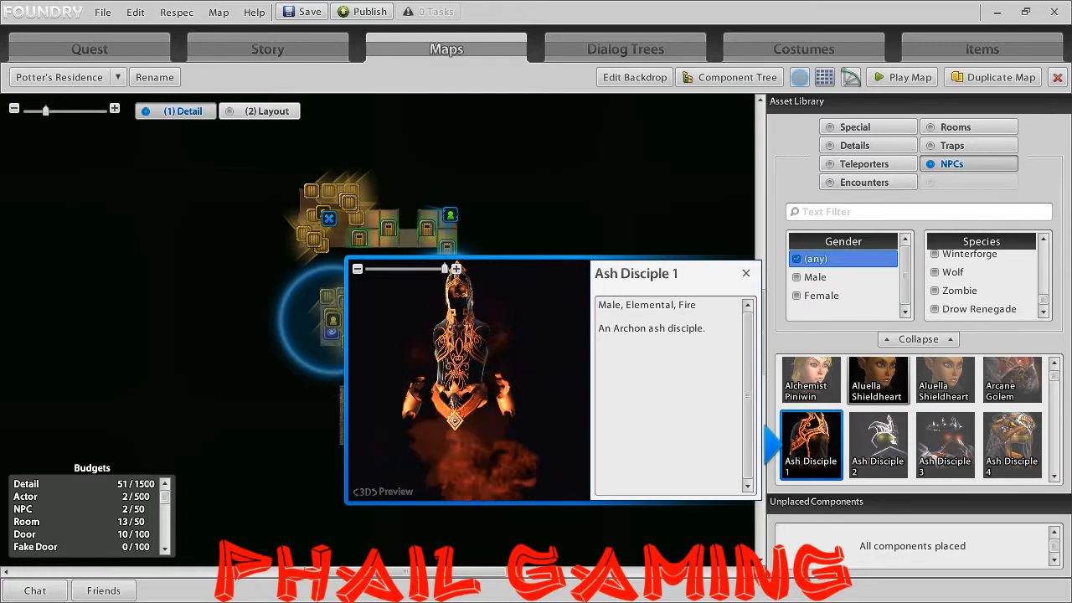
# Preview the NPC costumes Aluella Shieldheart - low level, Bandit Salvager 2 and Bandit Skirmisher 1.
pyautogui.click(878, 381)
pyautogui.scroll(-5, 877, 381)
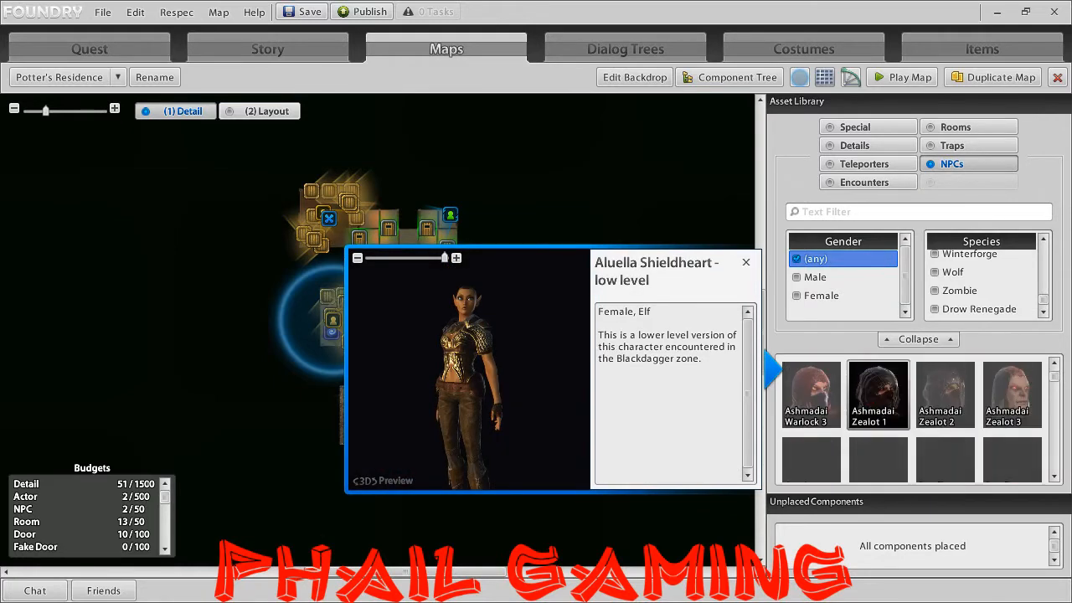
pyautogui.scroll(-3, 878, 393)
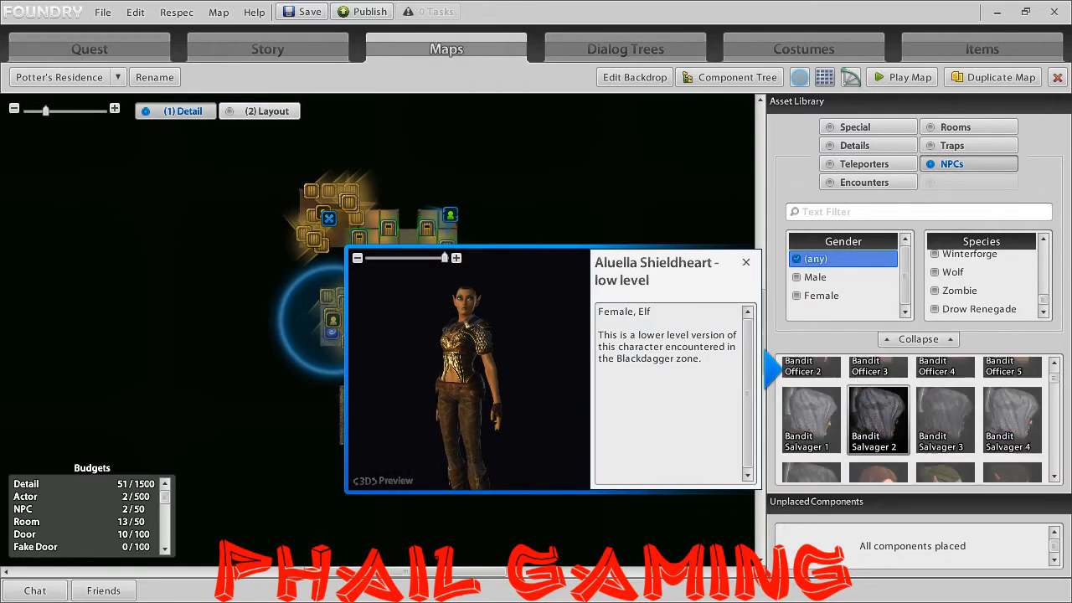
pyautogui.click(877, 419)
pyautogui.scroll(-2, 877, 418)
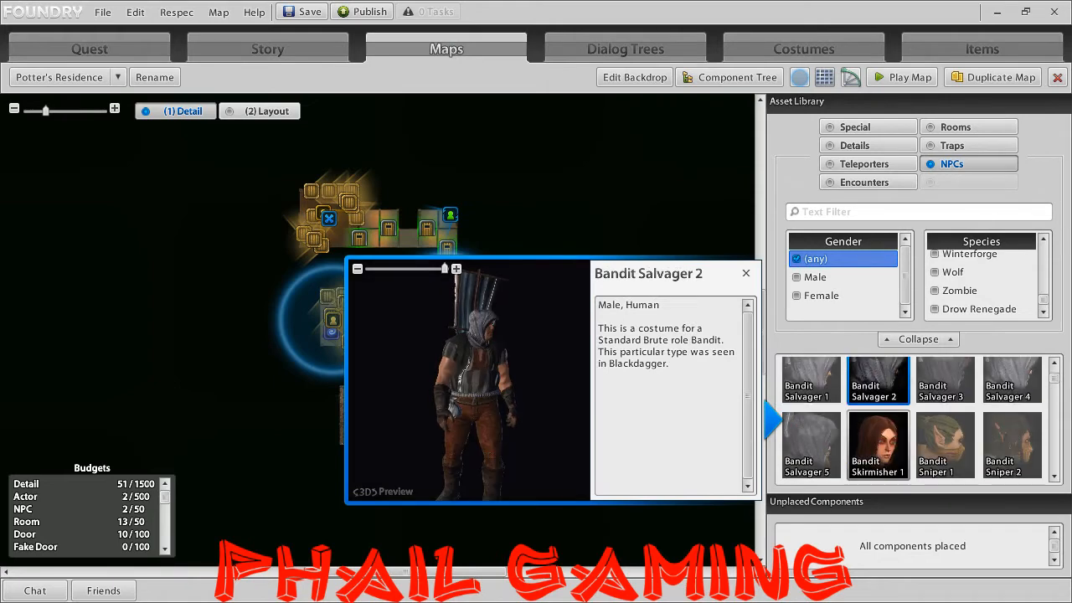
pyautogui.click(898, 419)
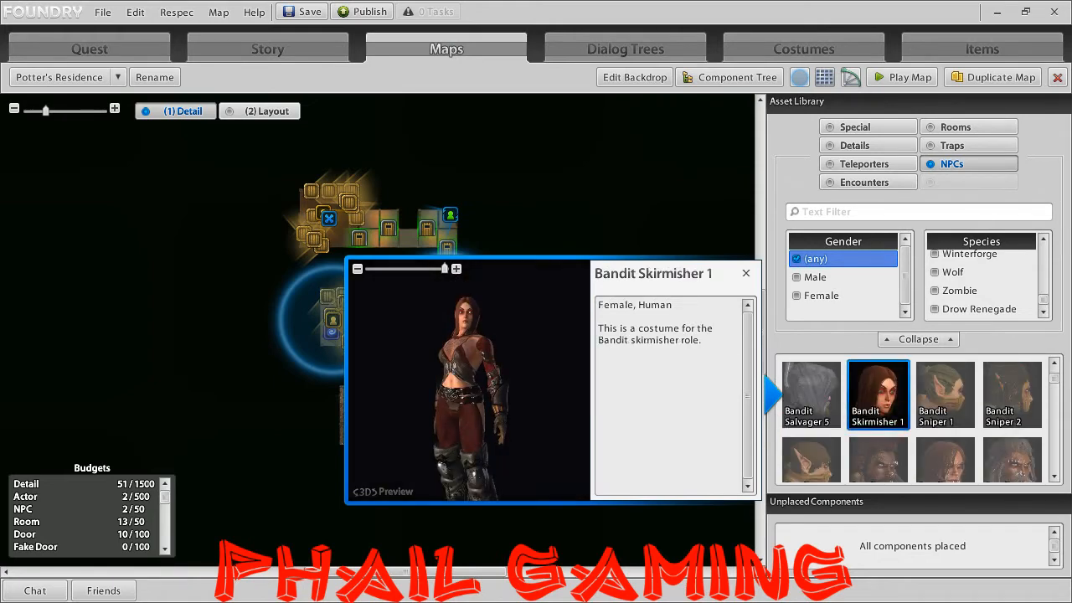
# Browse further through the NPC assets and preview the Boar 3 and Boar 4 costumes.
pyautogui.scroll(-5, 944, 393)
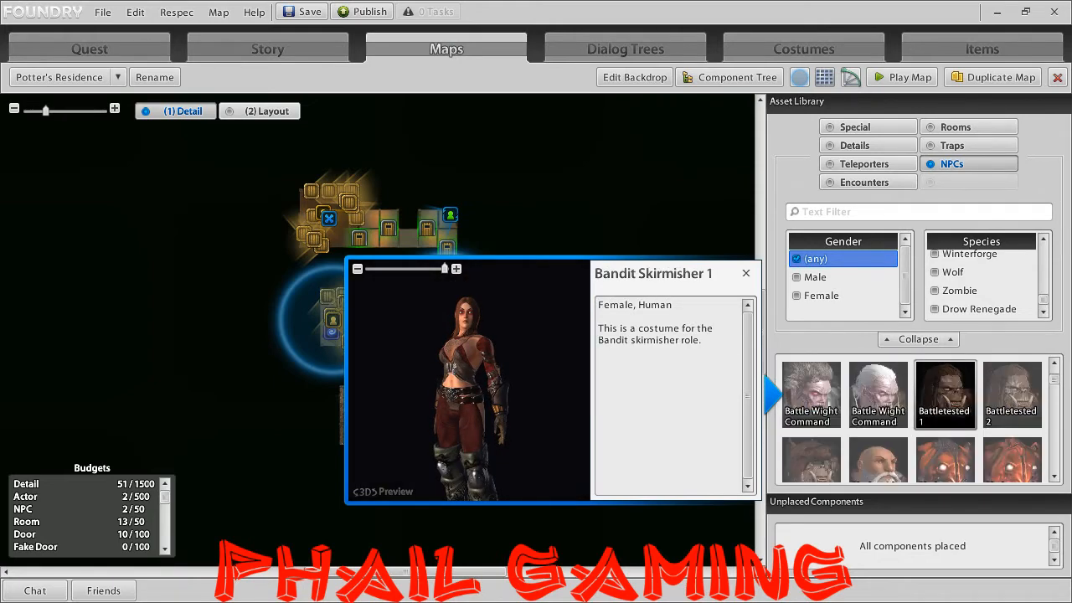
pyautogui.scroll(-6, 945, 393)
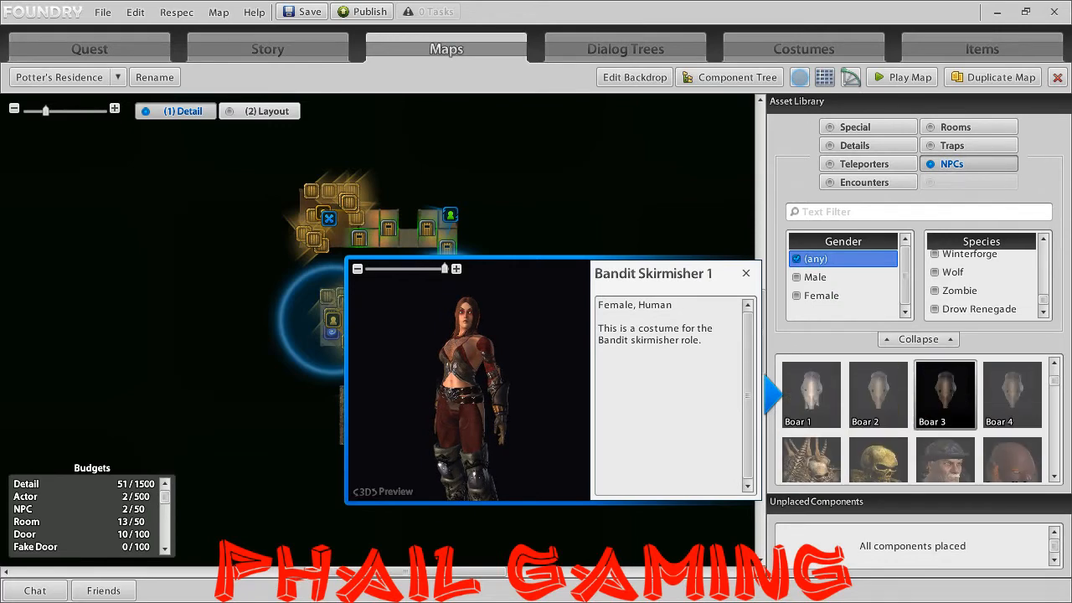
pyautogui.click(900, 406)
pyautogui.click(947, 406)
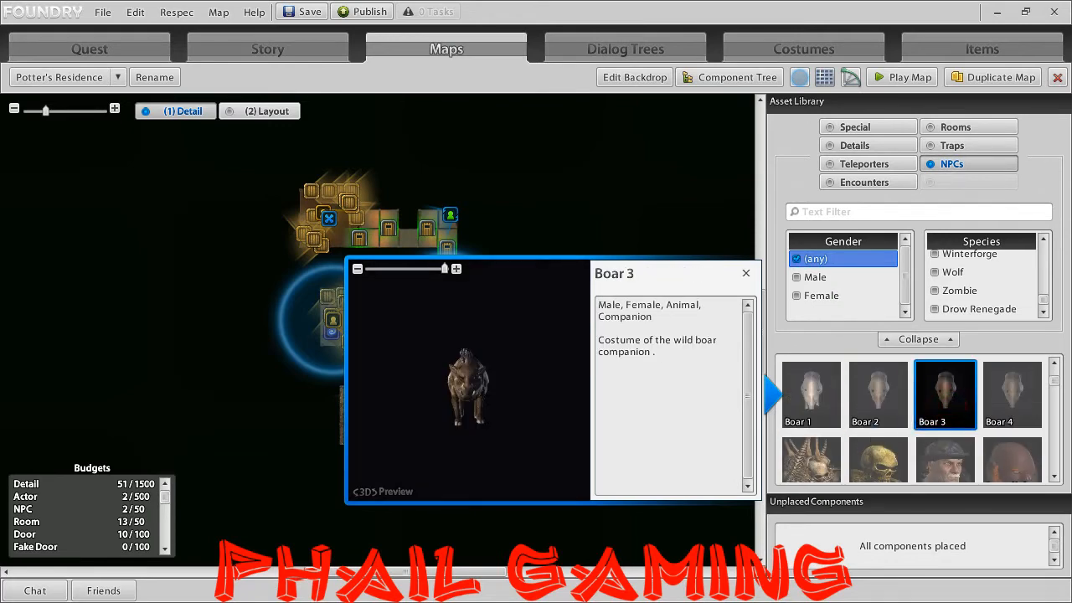
pyautogui.click(1004, 408)
# Browse the NPC costumes from Bruiser to Craftsman, previewing Company Yargo Wizard Irrae and Craftsman Dwarf 1.
pyautogui.scroll(-5, 996, 408)
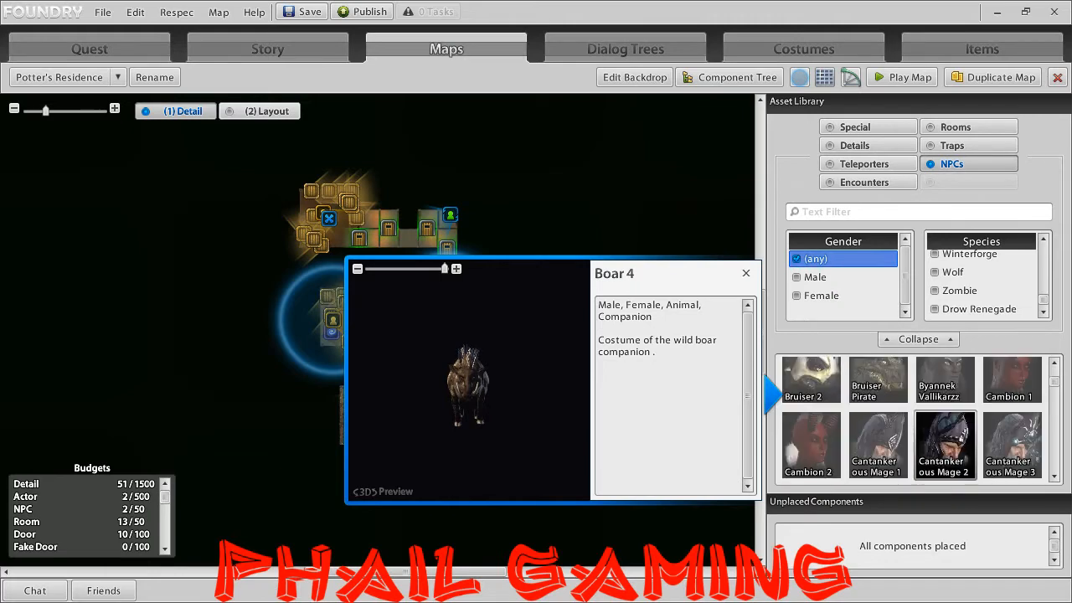
pyautogui.scroll(-3, 944, 406)
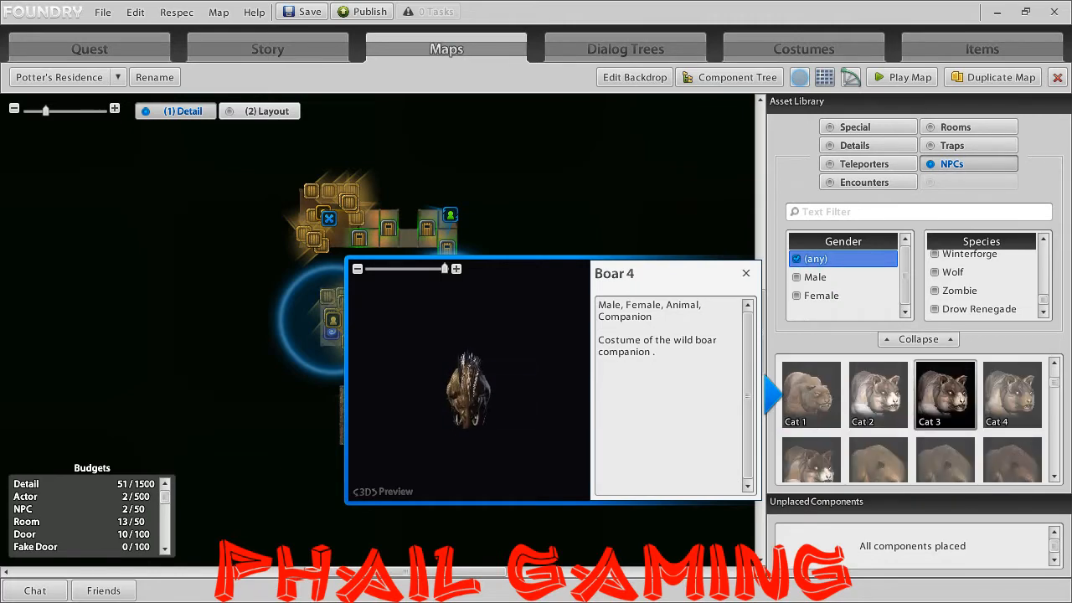
pyautogui.scroll(-3, 944, 394)
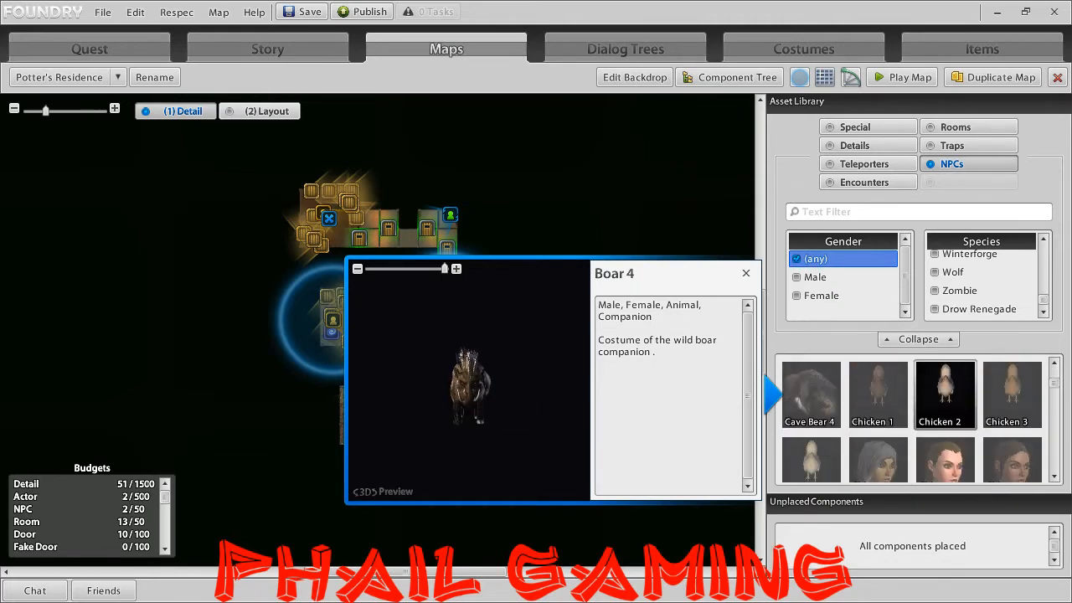
pyautogui.scroll(-5, 945, 394)
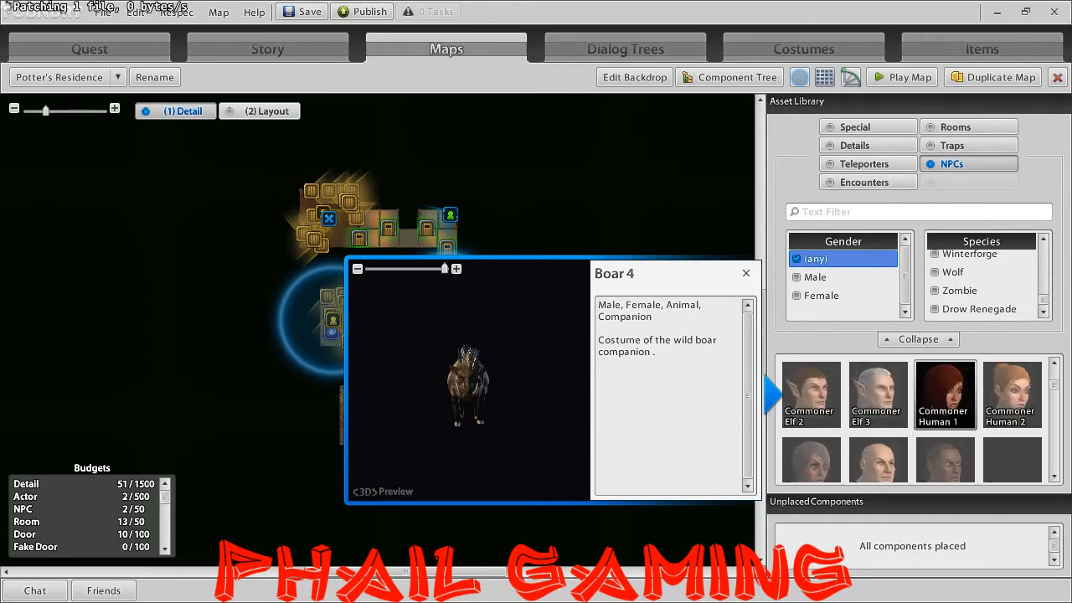
pyautogui.scroll(-4, 944, 393)
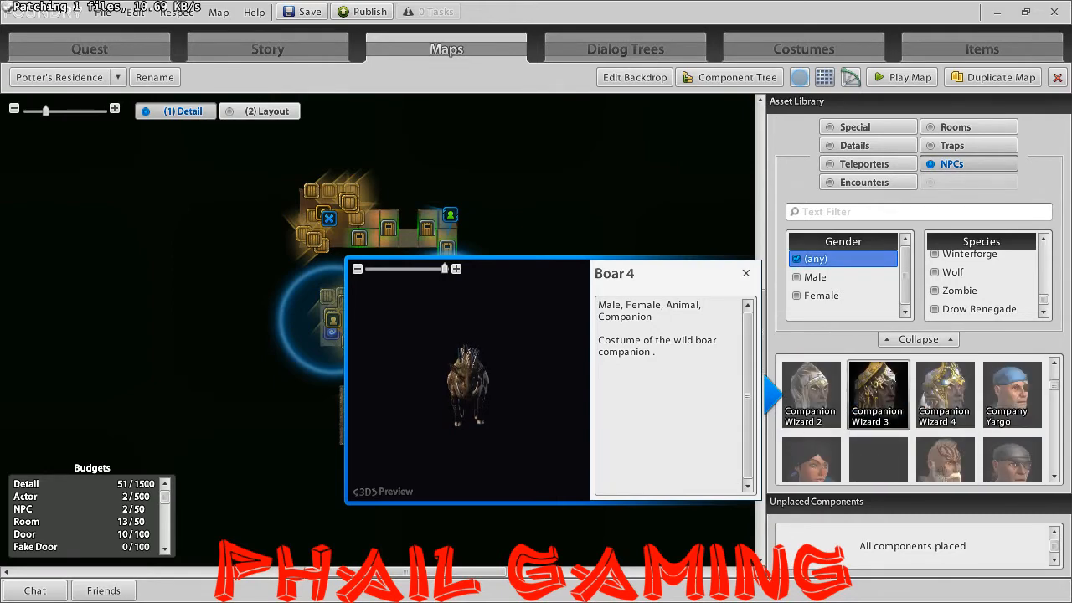
pyautogui.scroll(-4, 944, 393)
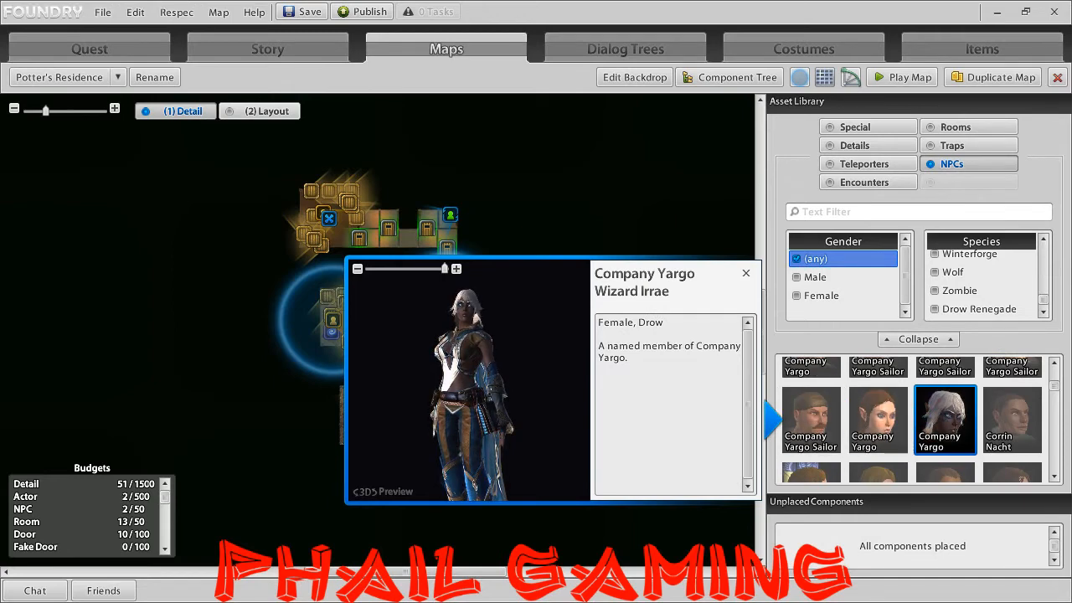
pyautogui.scroll(-6, 944, 418)
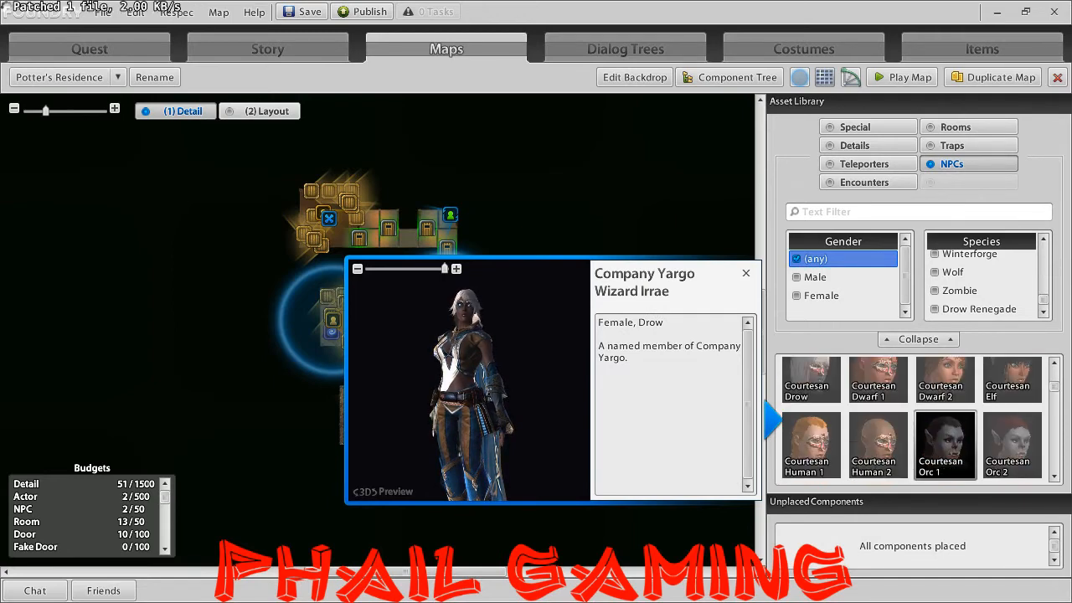
pyautogui.scroll(-2, 945, 427)
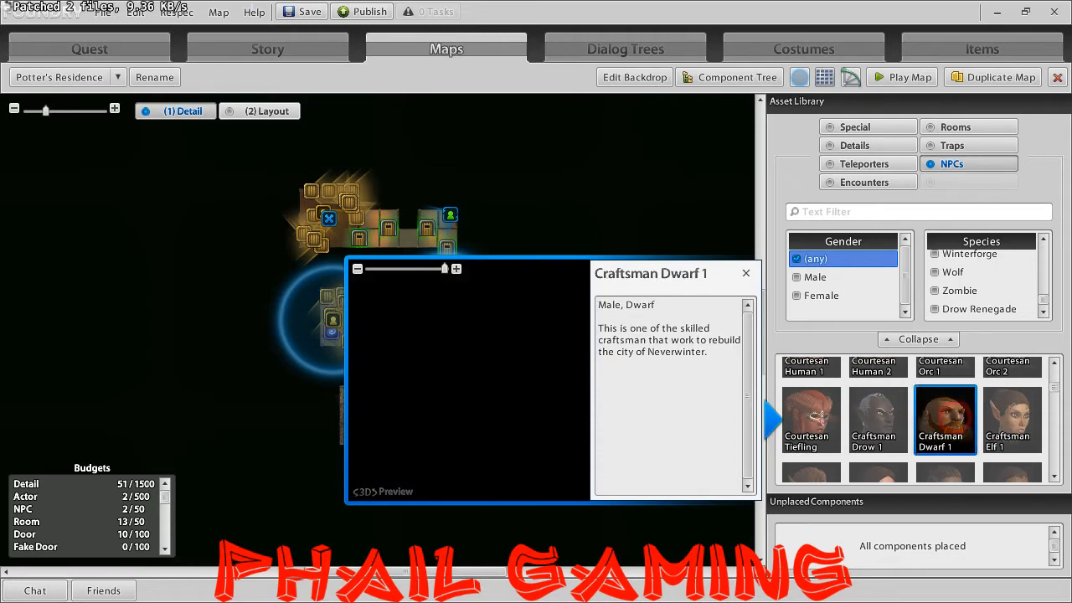
# Browse on to the Dragonling and Drider NPCs and preview Drider Fanglord and Dragonling 4.
pyautogui.scroll(-2, 944, 419)
pyautogui.scroll(-6, 944, 419)
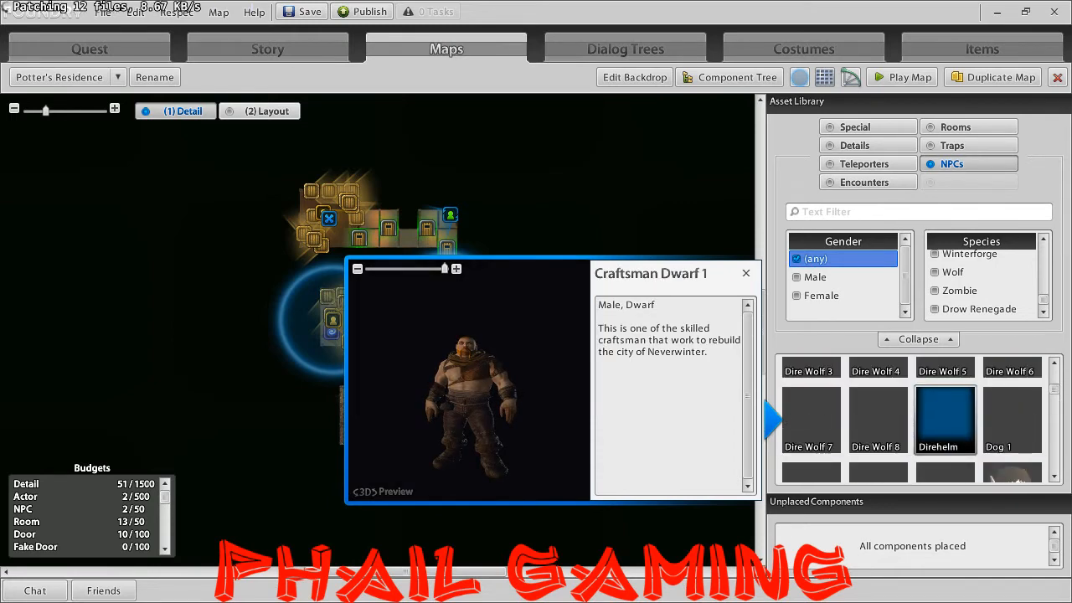
pyautogui.scroll(-2, 944, 419)
pyautogui.scroll(-1, 944, 418)
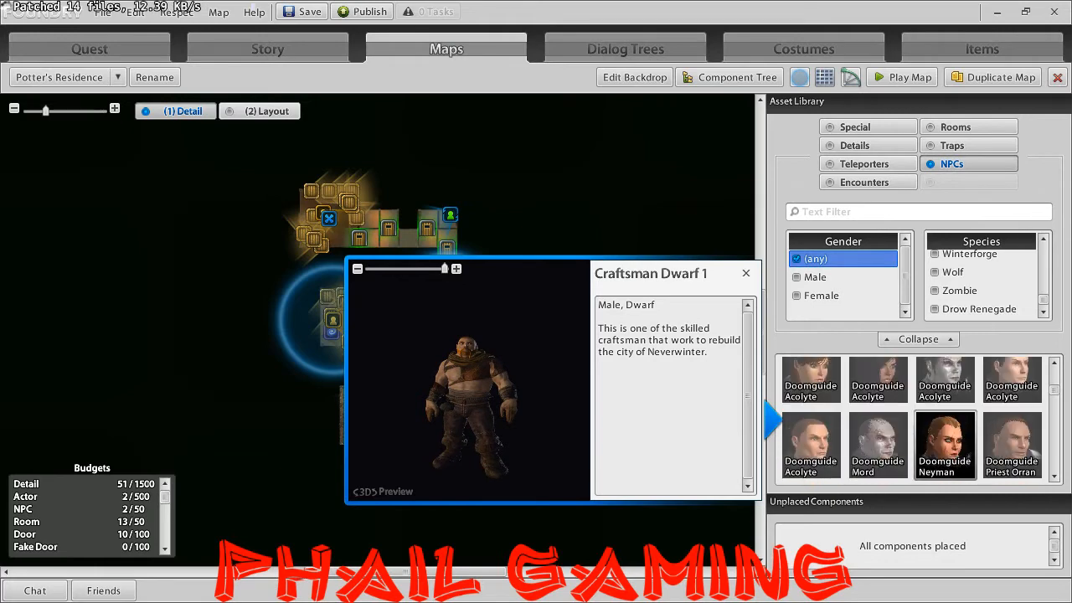
pyautogui.scroll(-2, 945, 419)
pyautogui.scroll(-3, 944, 419)
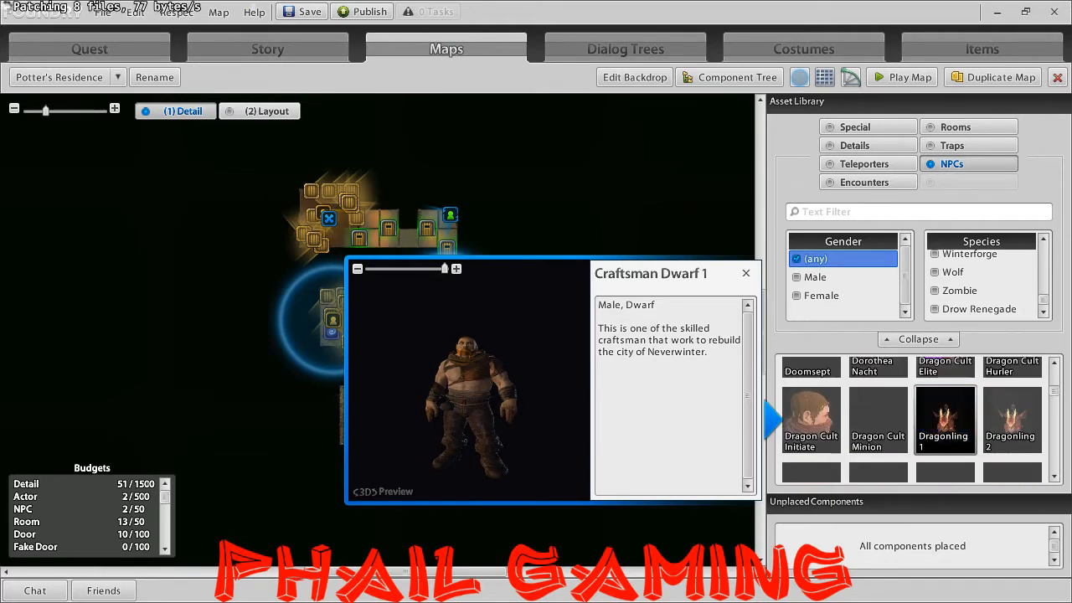
pyautogui.scroll(1, 945, 418)
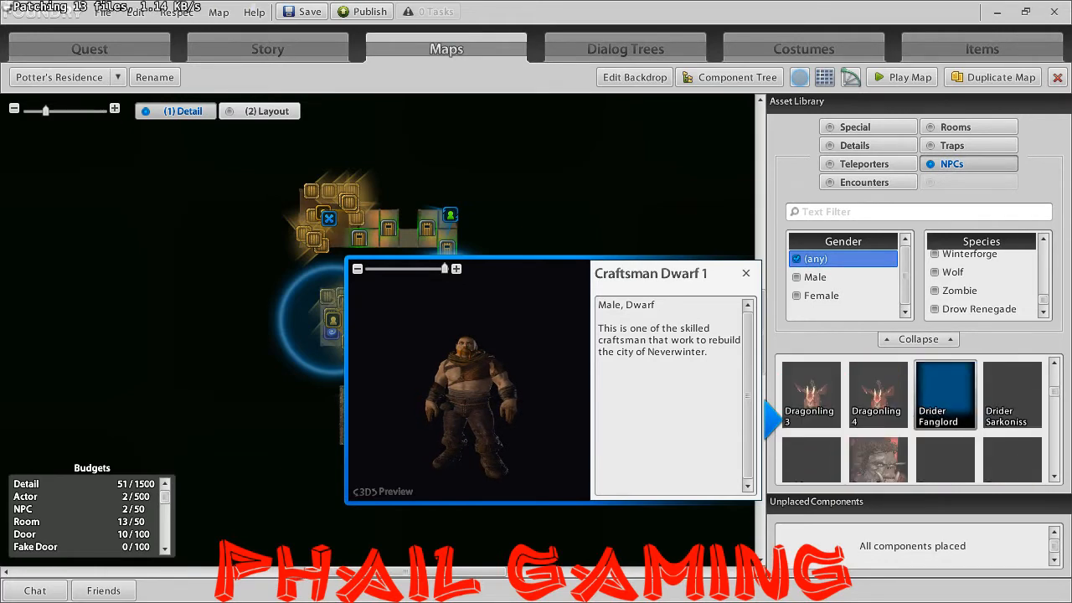
pyautogui.click(945, 400)
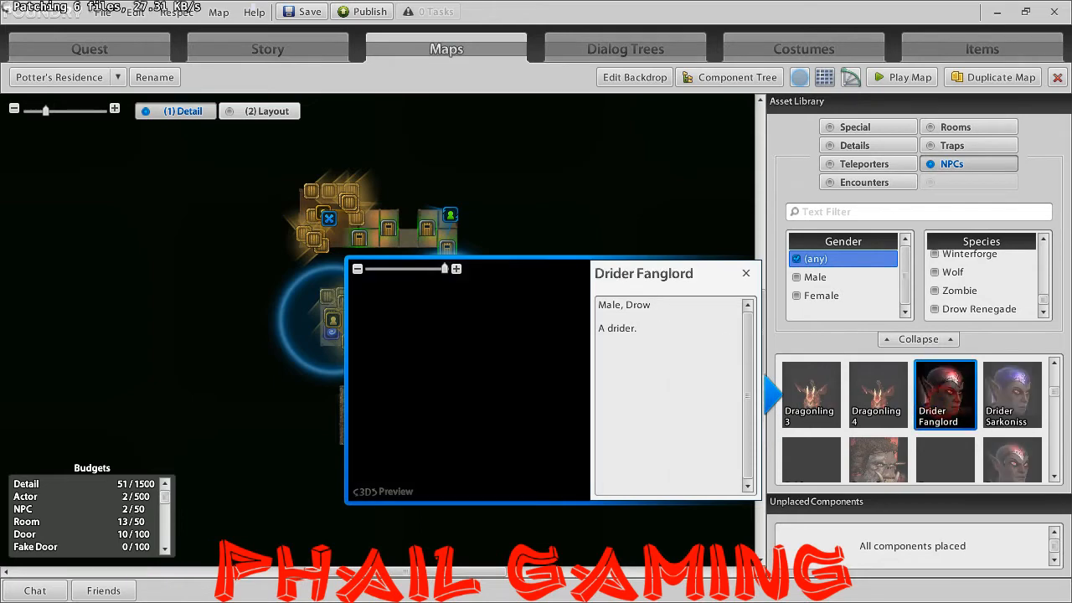
pyautogui.click(886, 408)
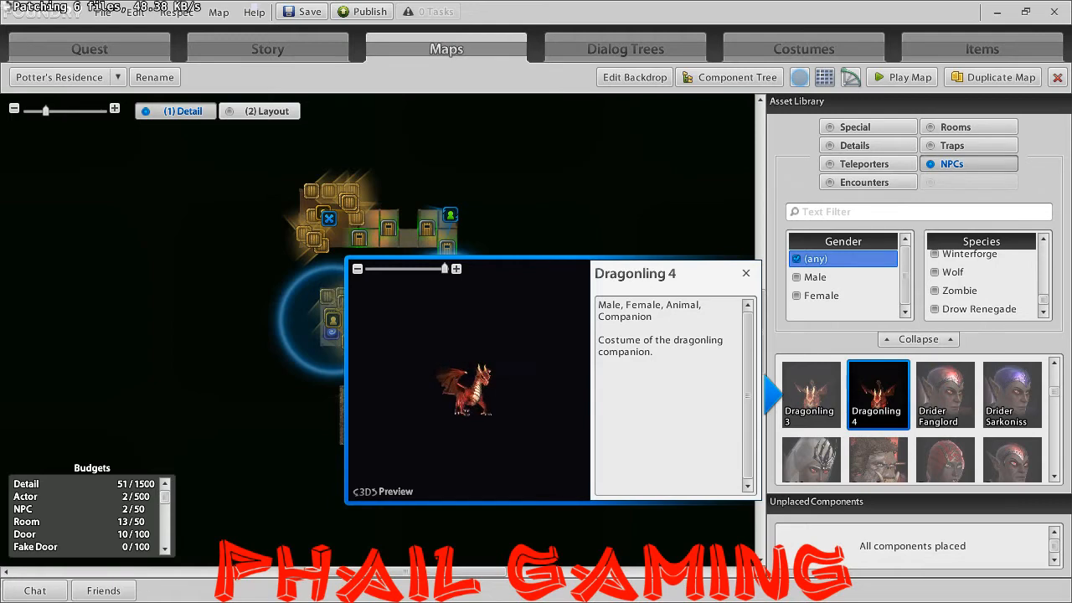
# Browse the Drow NPC costumes, preview Drow Male 11 and rotate its 3D model.
pyautogui.scroll(-5, 917, 418)
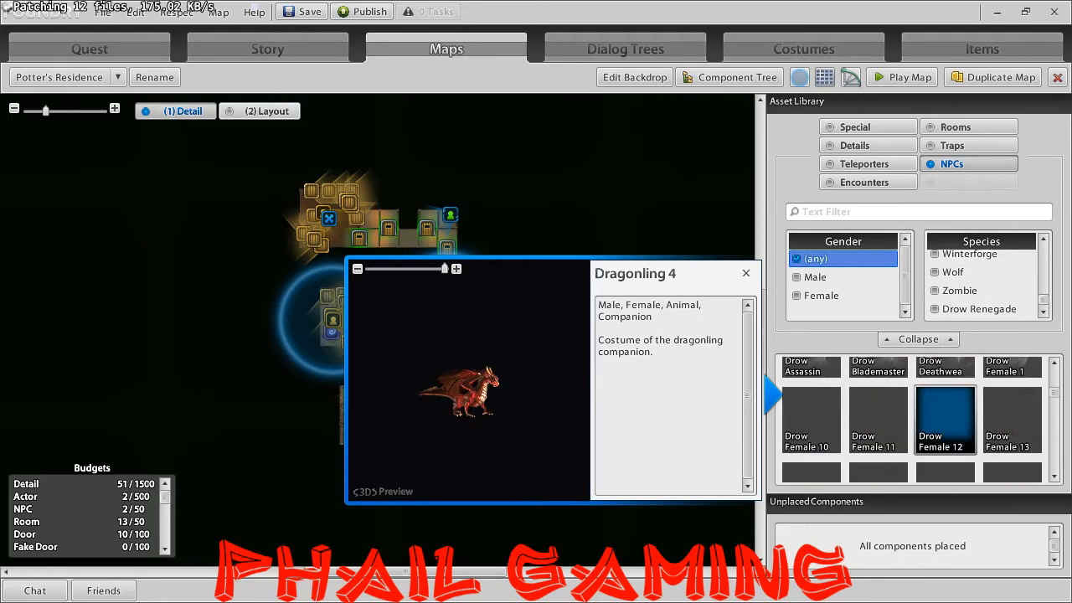
pyautogui.scroll(-5, 917, 419)
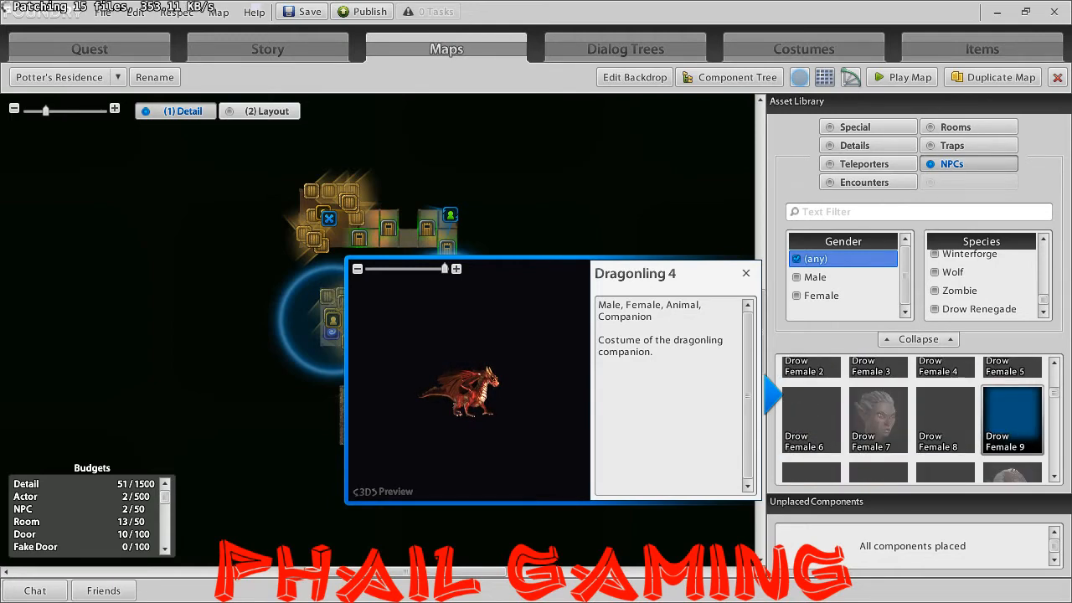
pyautogui.click(957, 418)
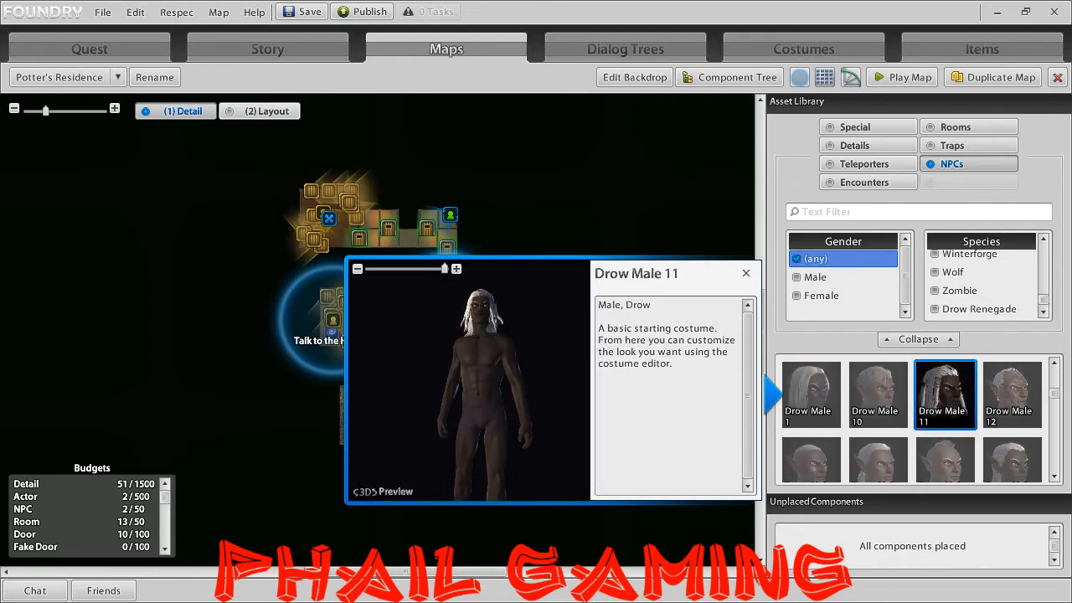
pyautogui.moveTo(486, 374); pyautogui.dragTo(443, 347)
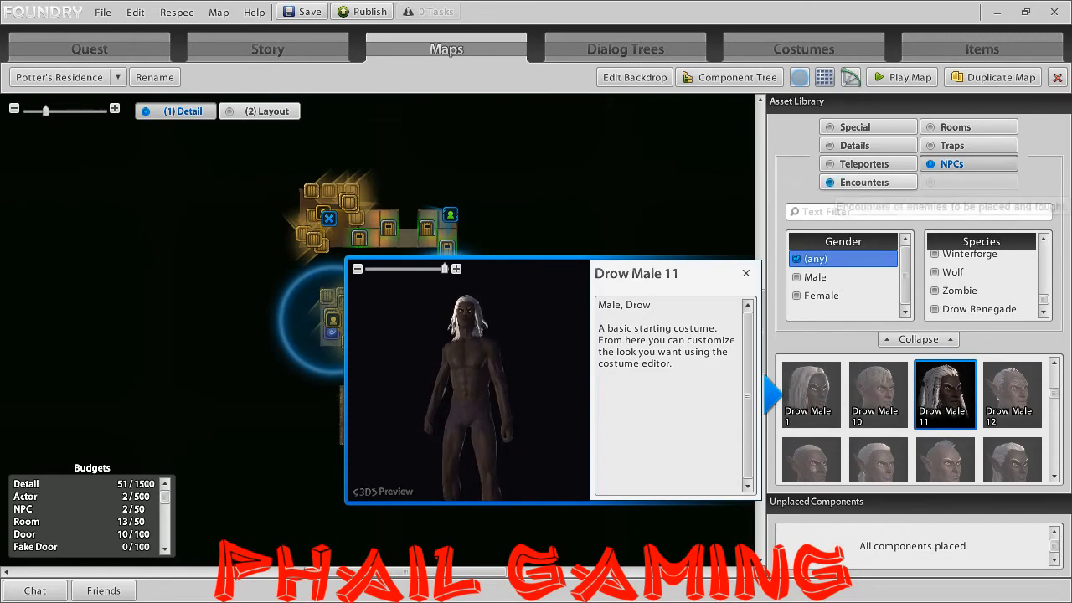
# Open the costume editor and inspect the Customized Aluella Shieldheart - low level costume by rotating its model.
pyautogui.click(798, 45)
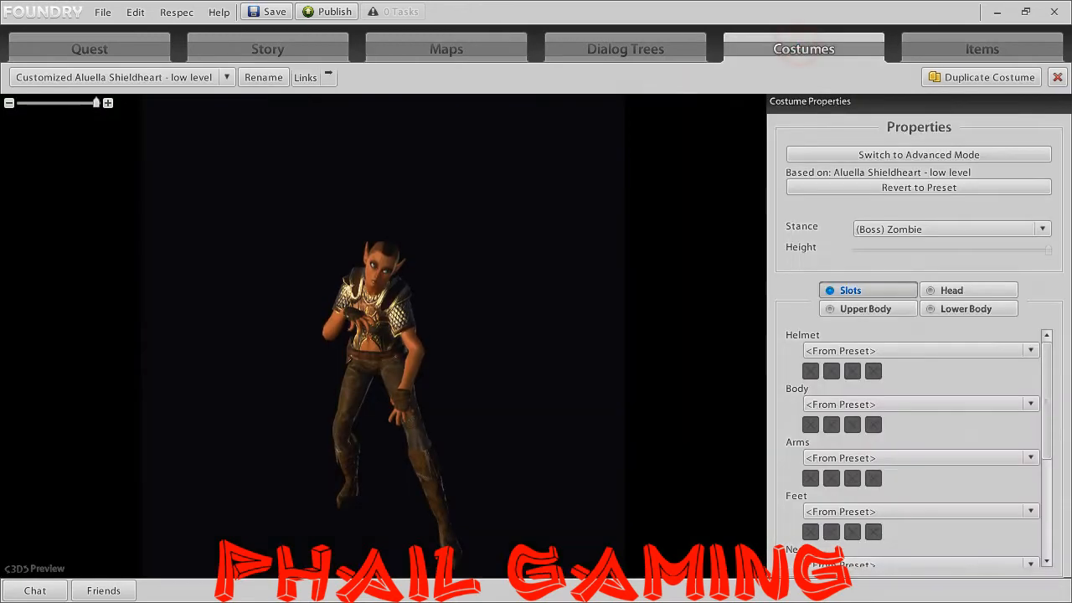
pyautogui.moveTo(440, 340); pyautogui.dragTo(469, 340)
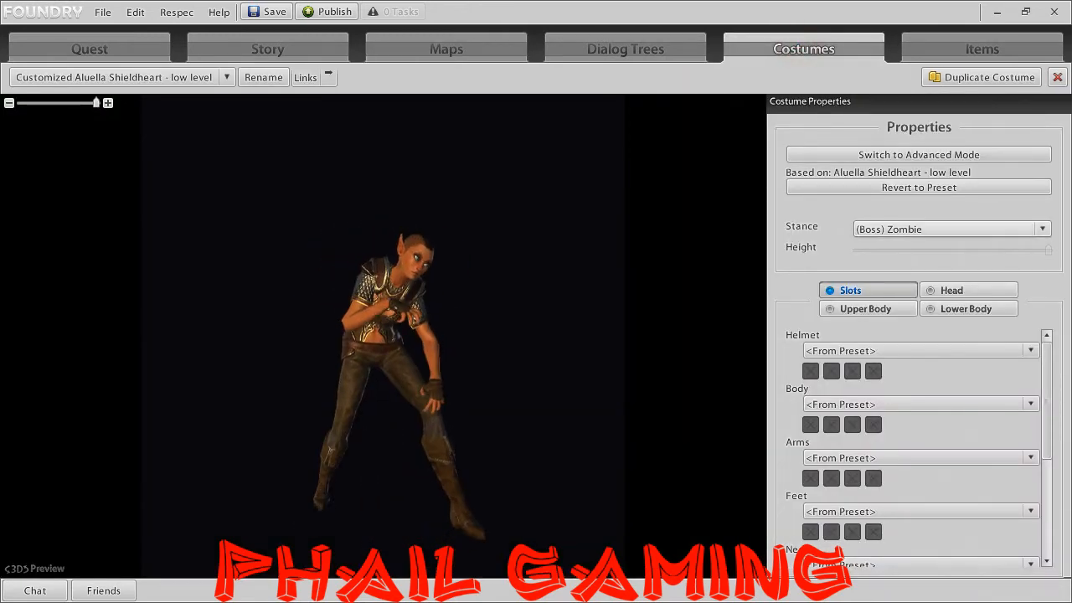
pyautogui.moveTo(458, 266); pyautogui.dragTo(385, 266)
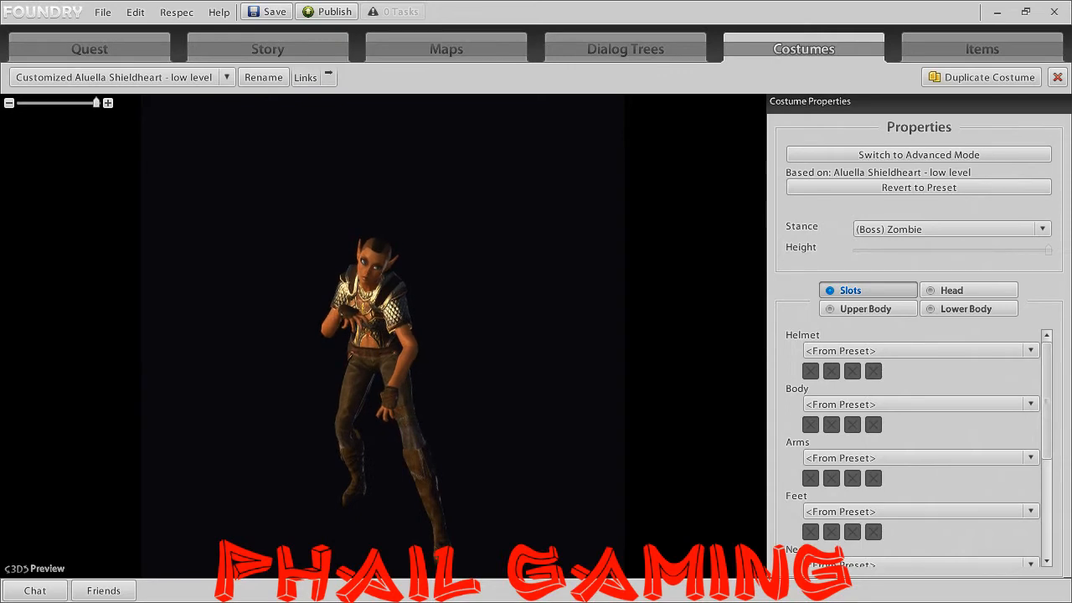
# Start a new costume and filter its presets to the Dwarf species.
pyautogui.click(224, 77)
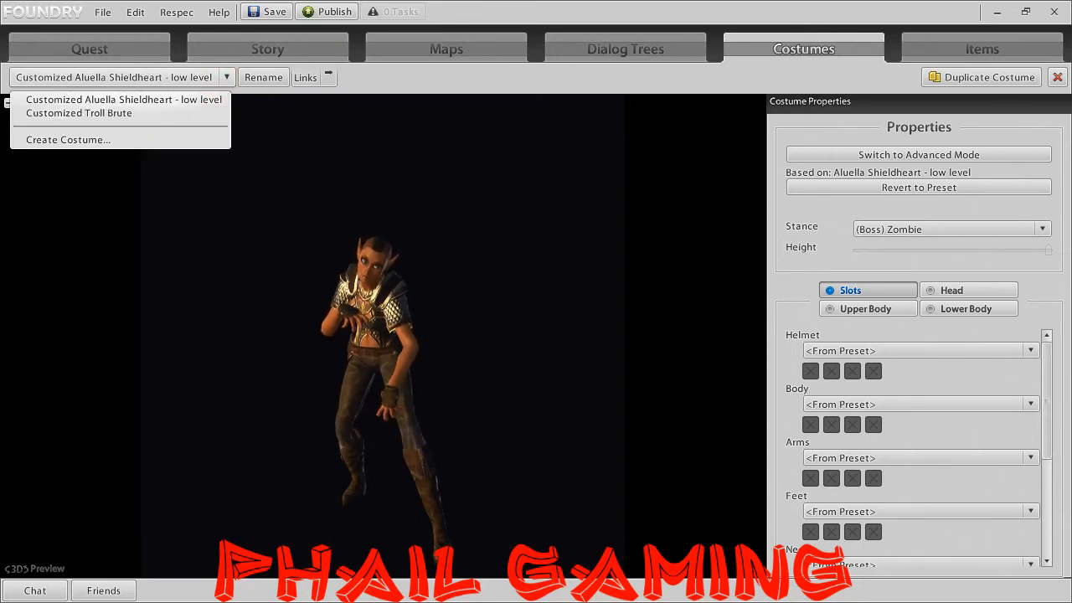
pyautogui.click(98, 138)
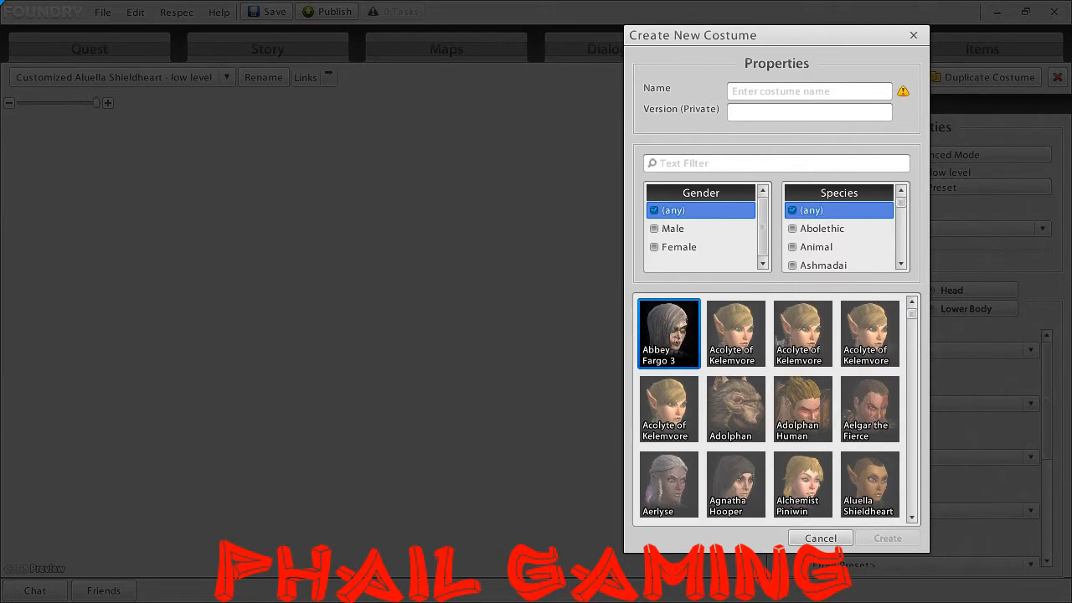
pyautogui.scroll(-1, 839, 234)
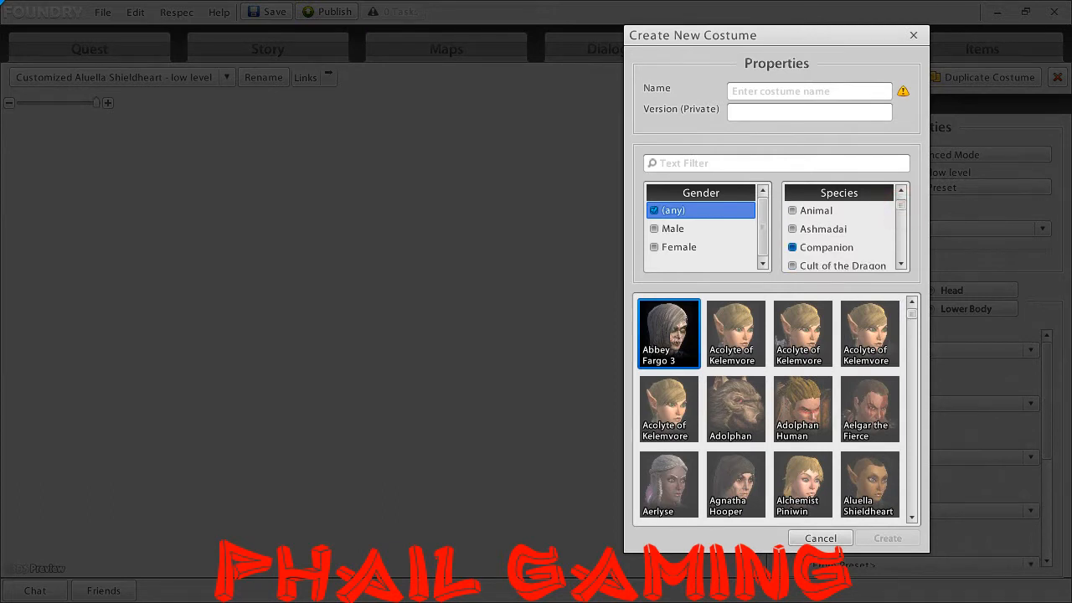
pyautogui.scroll(-1, 906, 245)
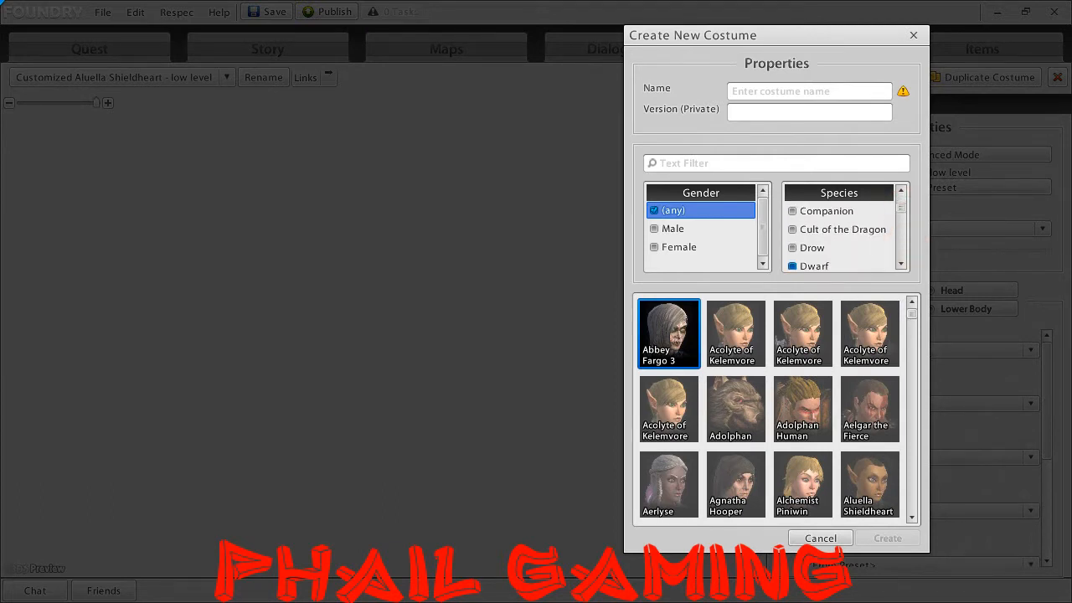
pyautogui.click(812, 266)
# Create the costume from the Dwarf Female 5 preset with the name shorty and private version 1.
pyautogui.scroll(-5, 802, 418)
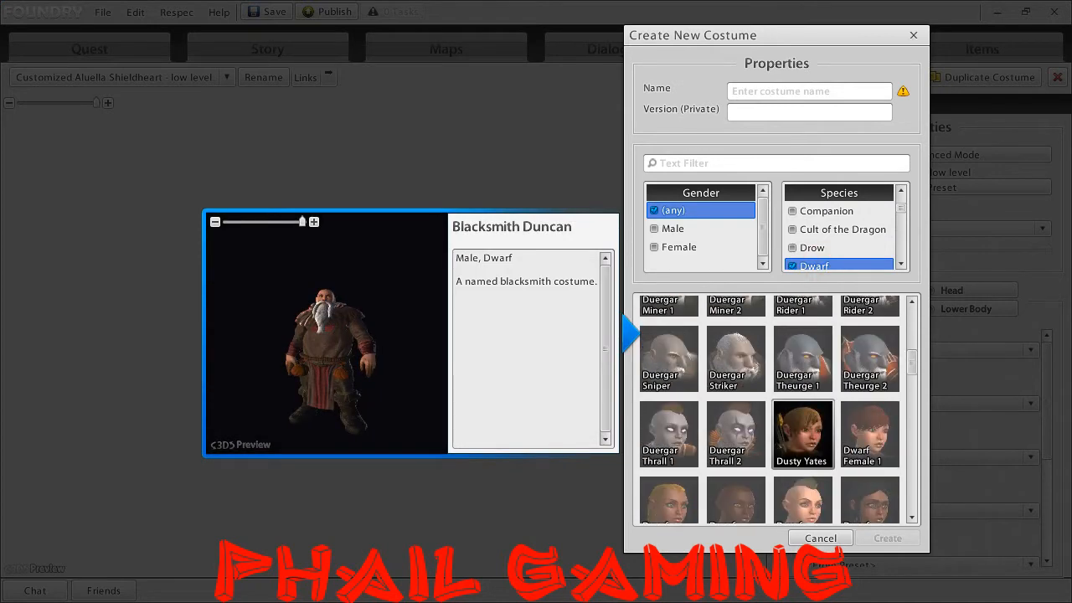
pyautogui.scroll(-2, 802, 433)
pyautogui.click(802, 434)
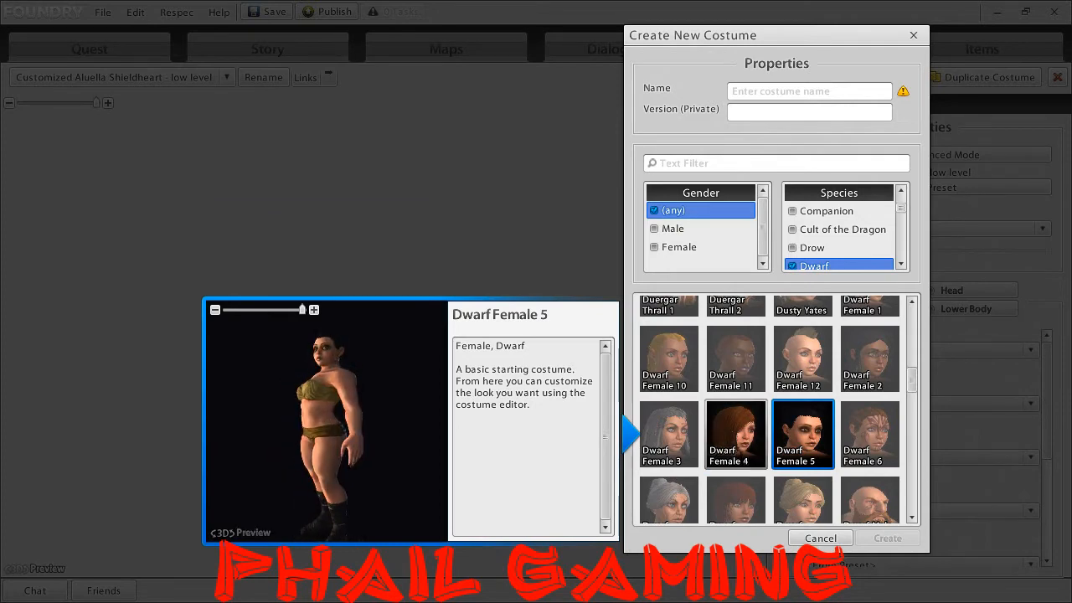
pyautogui.doubleClick(802, 434)
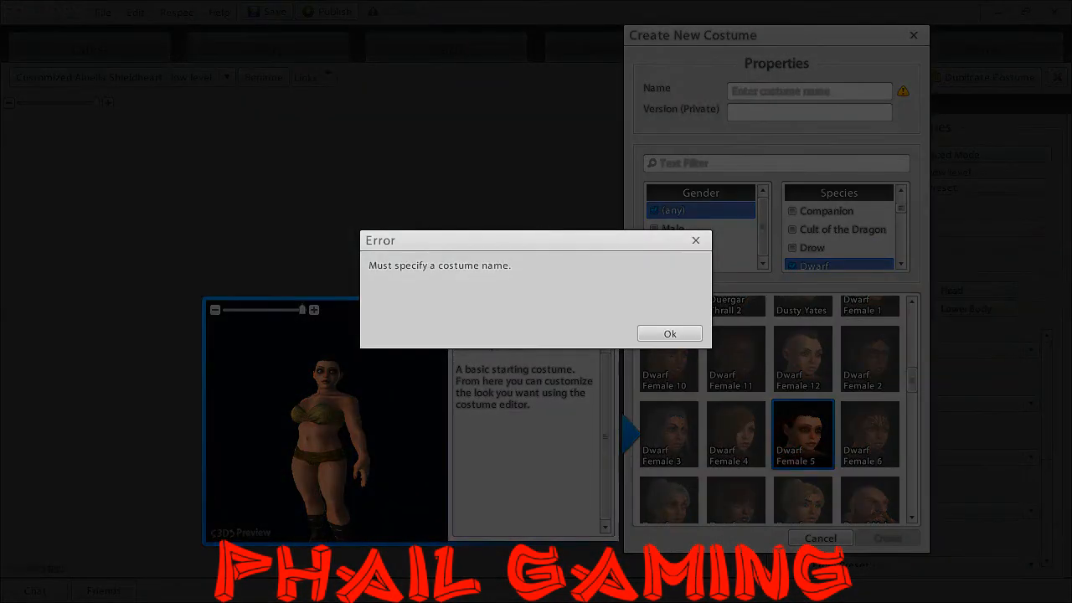
pyautogui.press('Return')
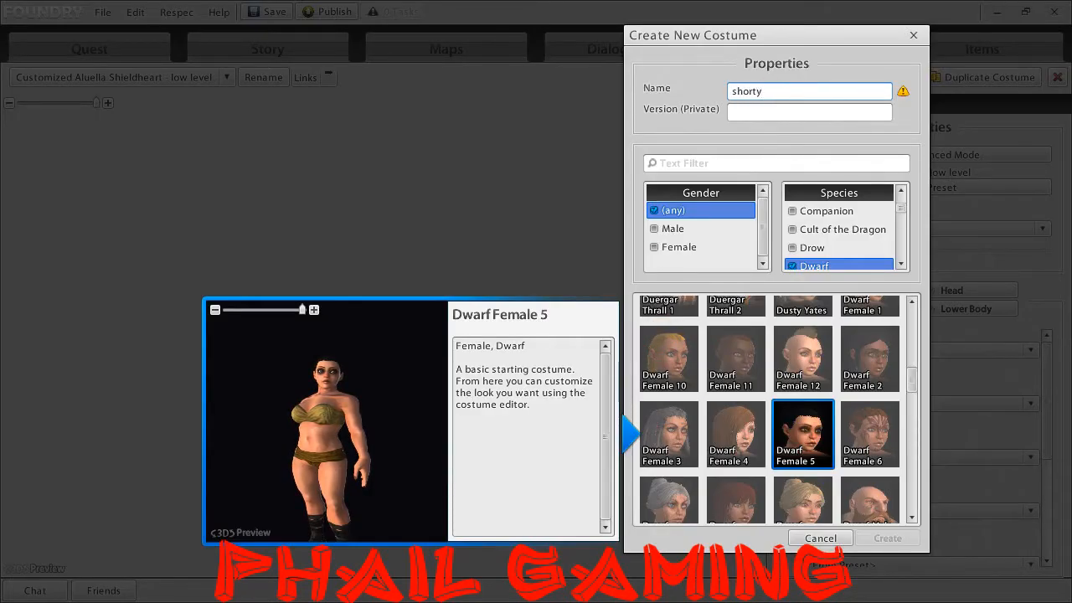
pyautogui.click(871, 113)
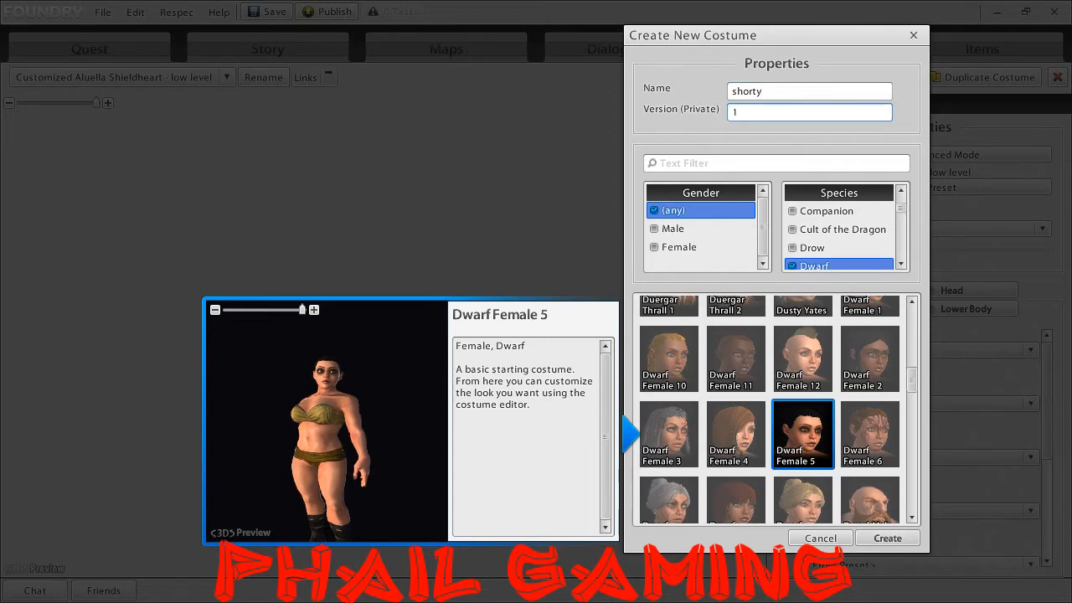
pyautogui.click(888, 537)
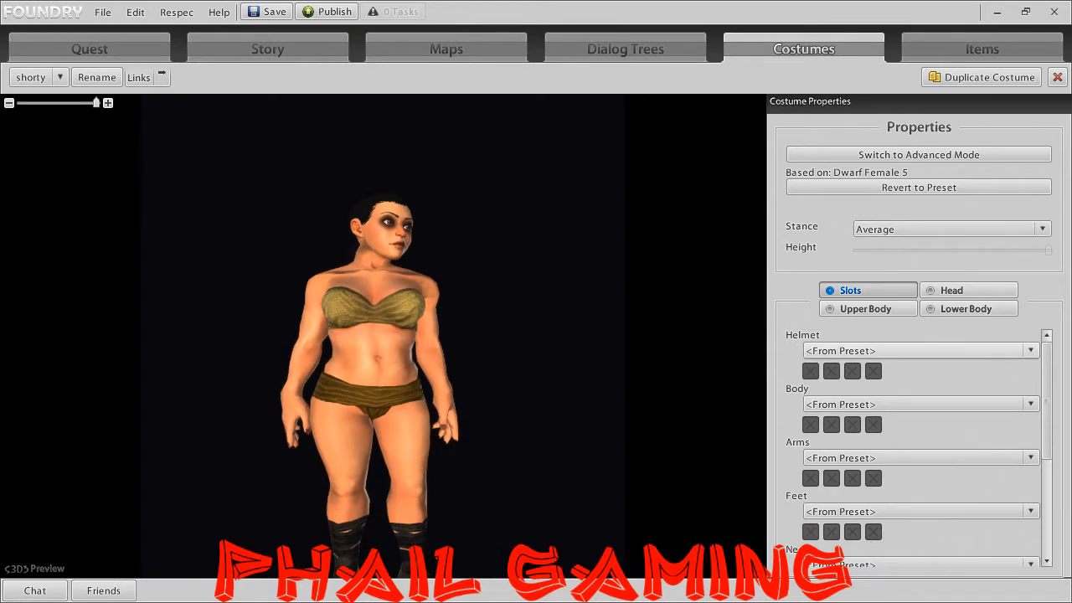
# Equip Control Wizard's Simple Headgear, Novice Armor - A, Simple Gloves and Novice Boots in the helmet, body, arms and feet slots.
pyautogui.click(933, 349)
pyautogui.click(904, 364)
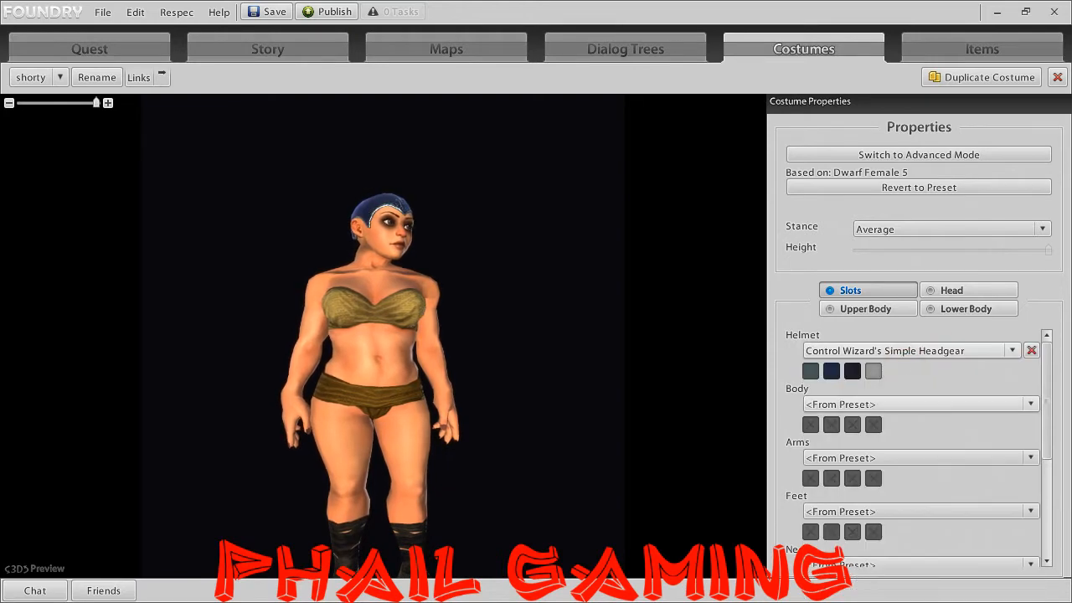
pyautogui.click(854, 402)
pyautogui.click(907, 425)
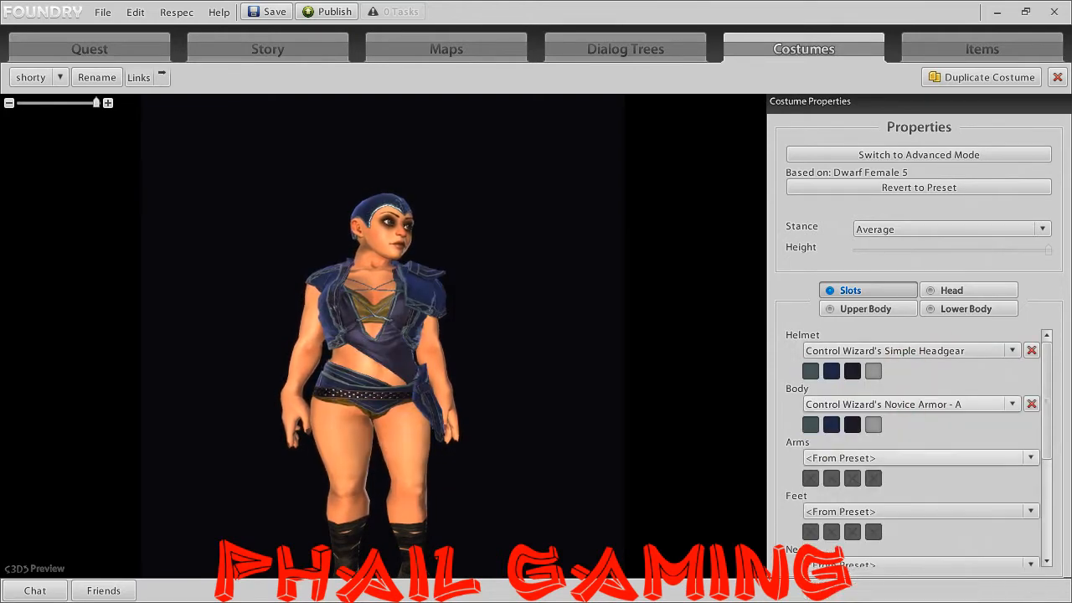
pyautogui.click(890, 458)
pyautogui.click(902, 475)
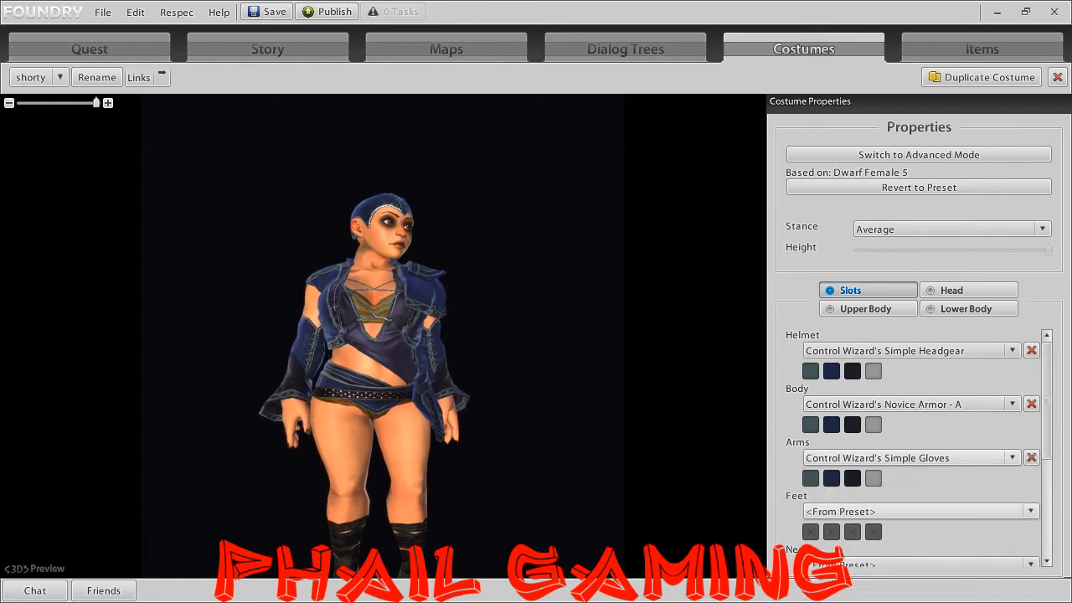
pyautogui.click(902, 510)
pyautogui.click(874, 525)
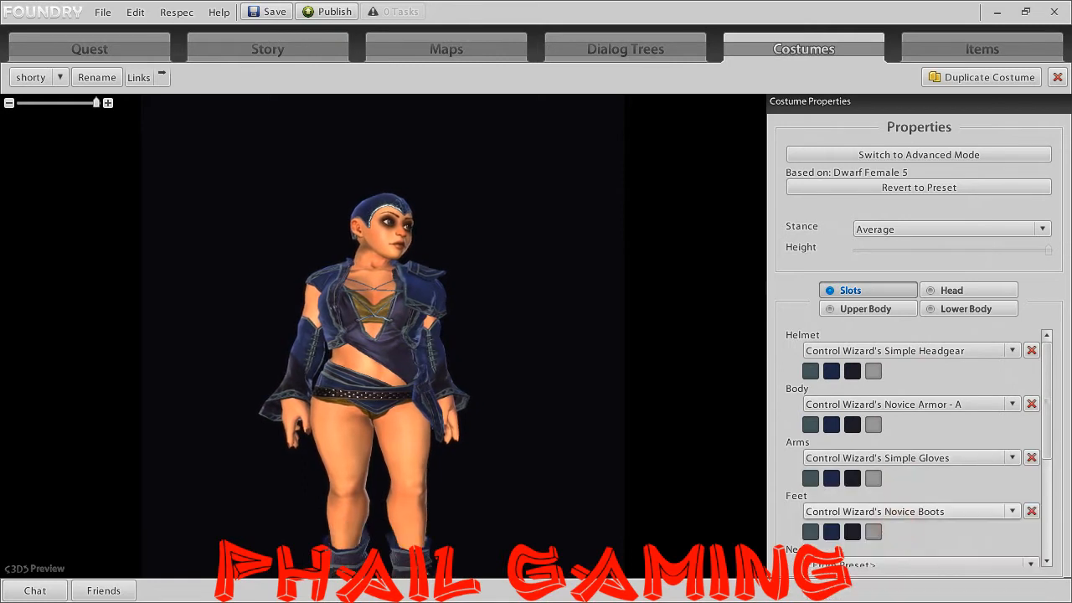
# Set the neck slot to Control Wizard's Simple Necklace and the waist slot to Control Wizard's Adept Belt.
pyautogui.scroll(-3, 912, 469)
pyautogui.click(921, 464)
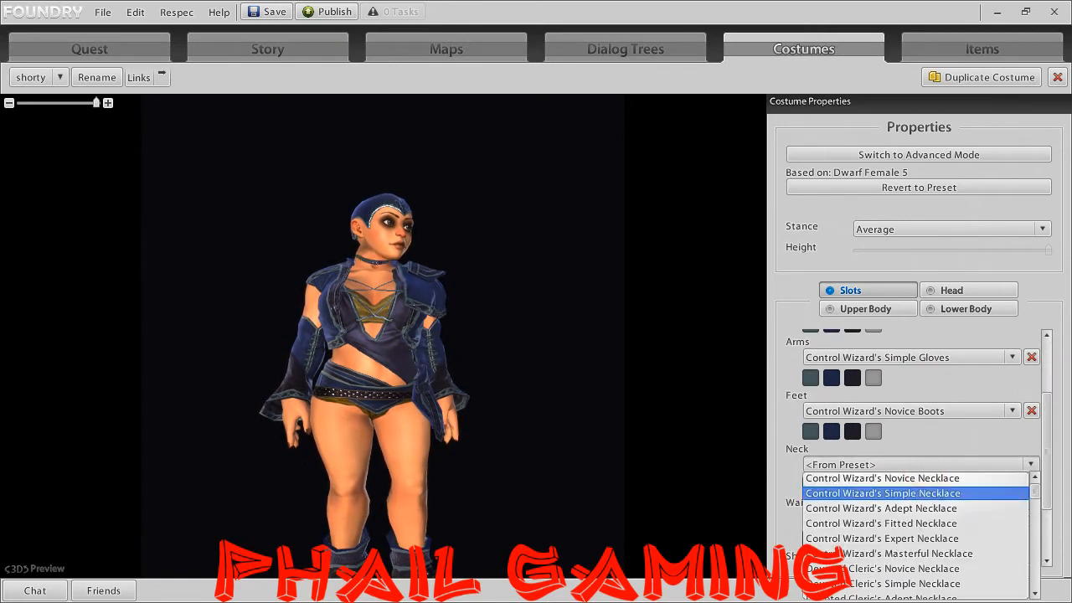
pyautogui.click(921, 493)
pyautogui.scroll(-2, 921, 491)
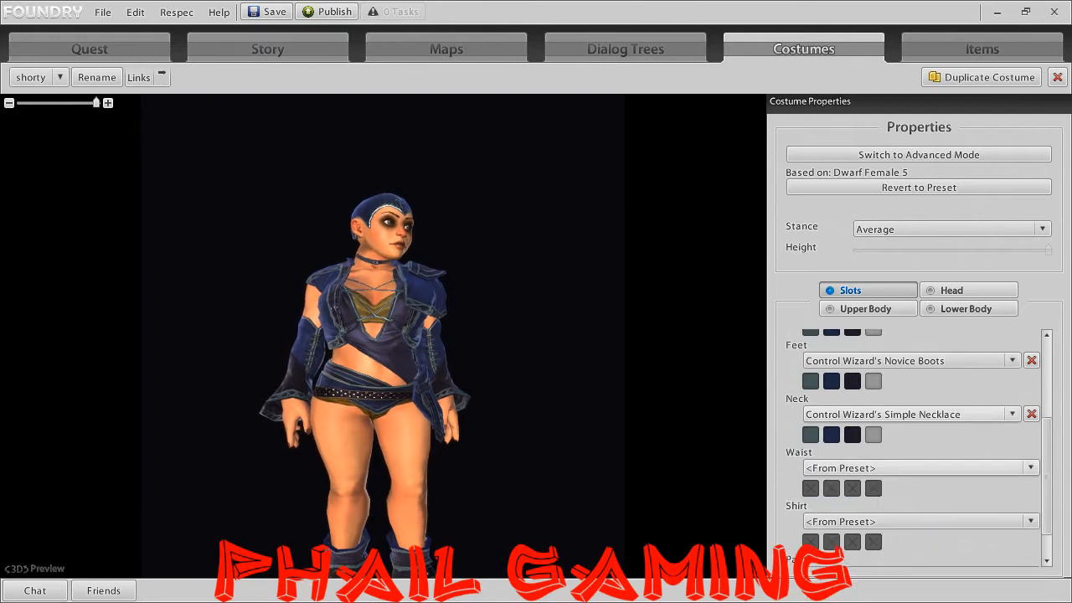
pyautogui.click(910, 467)
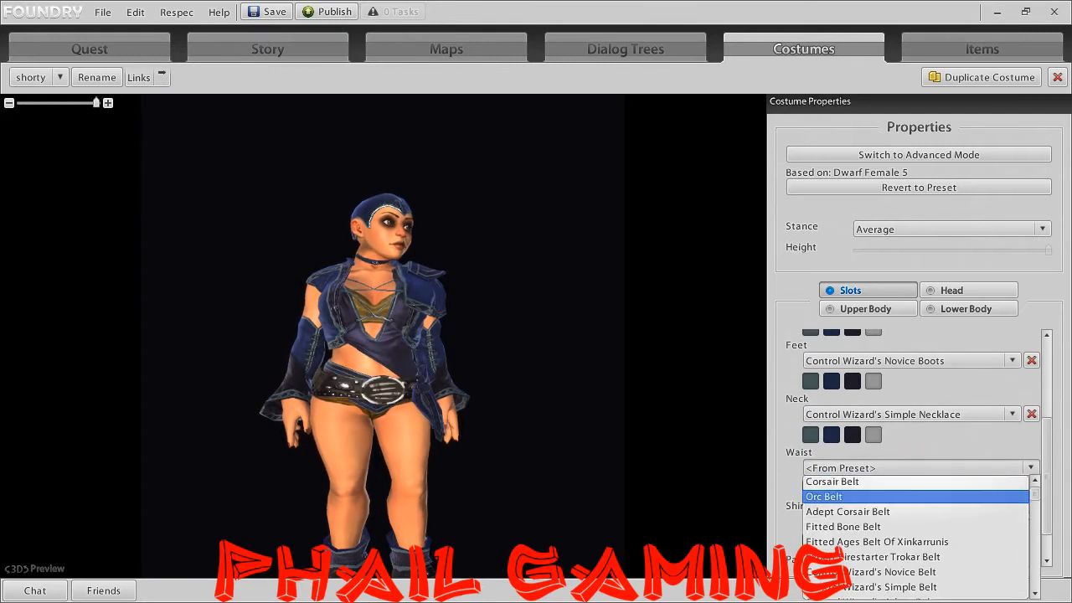
pyautogui.scroll(-3, 913, 536)
pyautogui.click(838, 503)
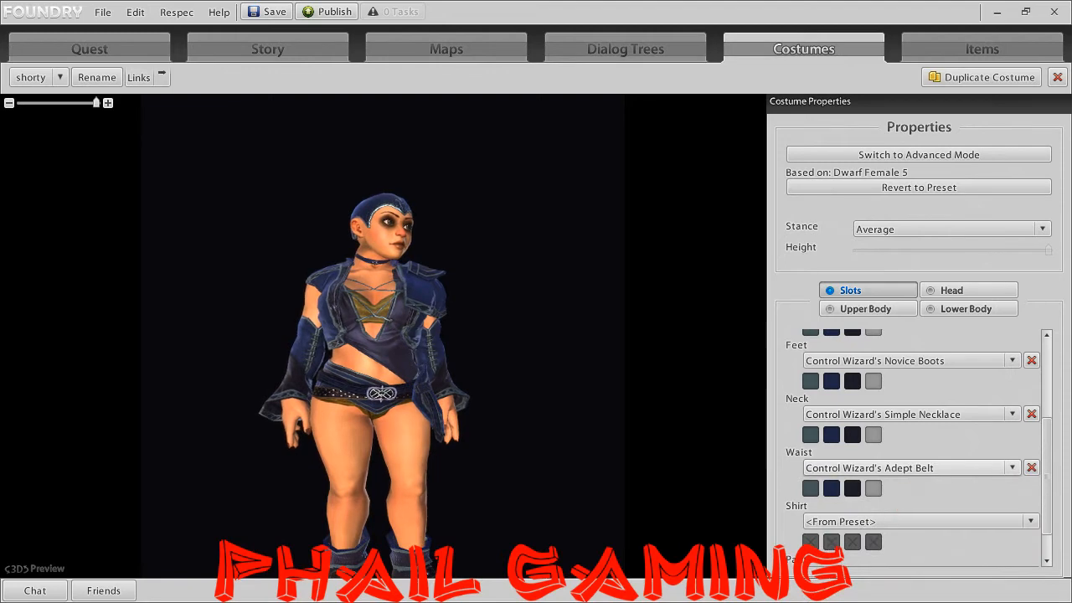
# Dress the costume in the Noble Armor shirt and Leather Pants.
pyautogui.click(918, 521)
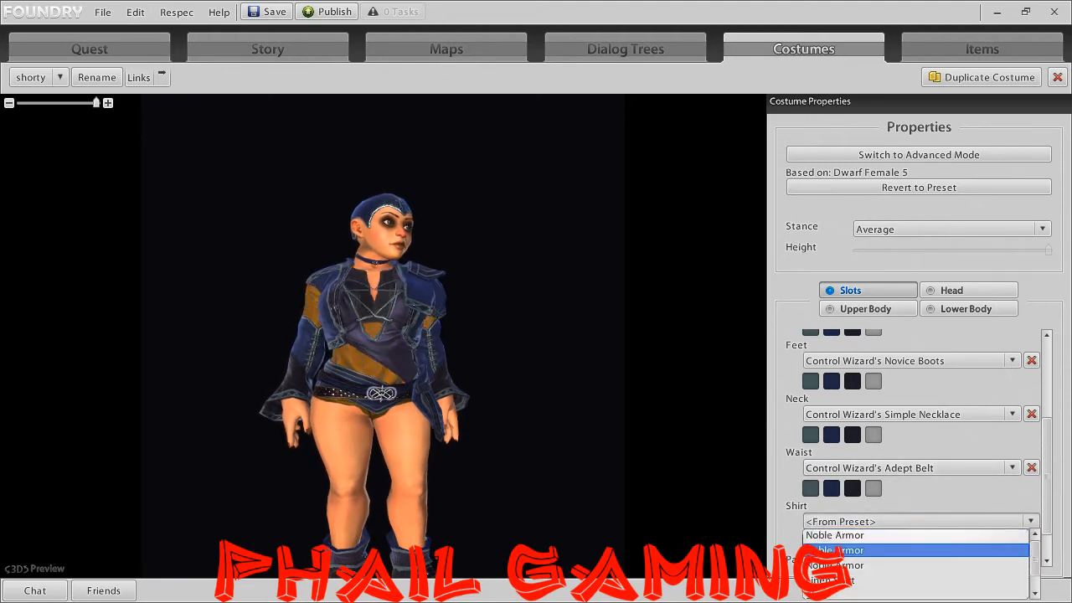
pyautogui.click(873, 550)
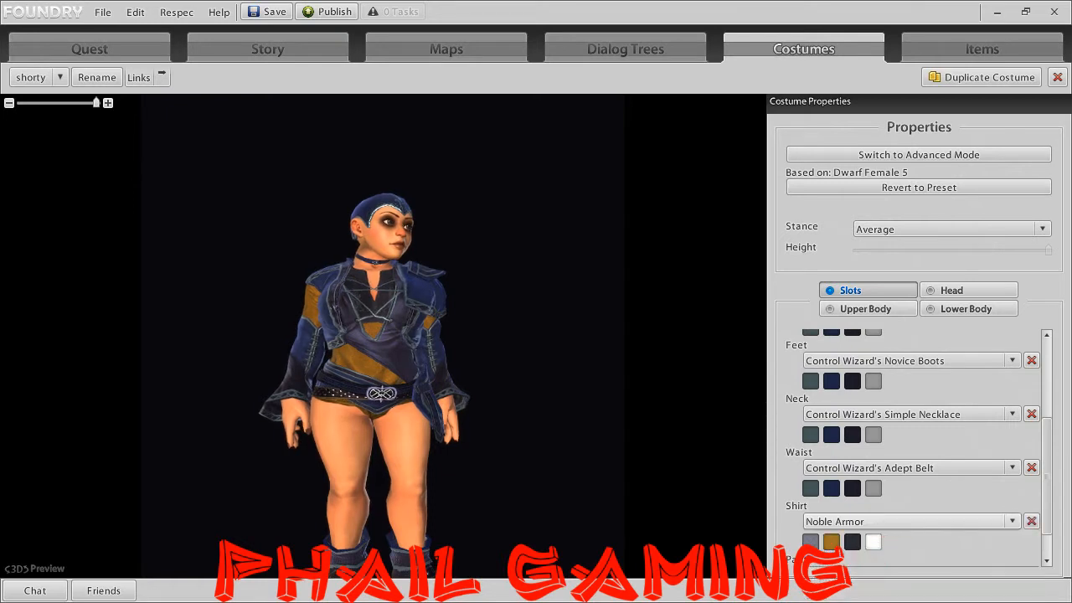
pyautogui.scroll(-1, 873, 550)
pyautogui.click(881, 537)
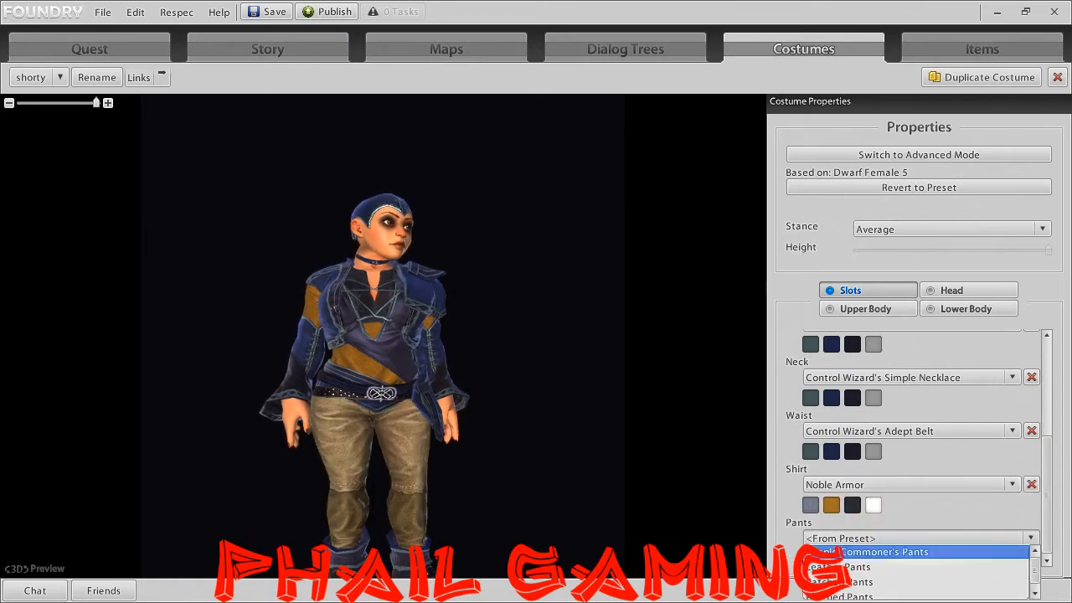
pyautogui.click(845, 566)
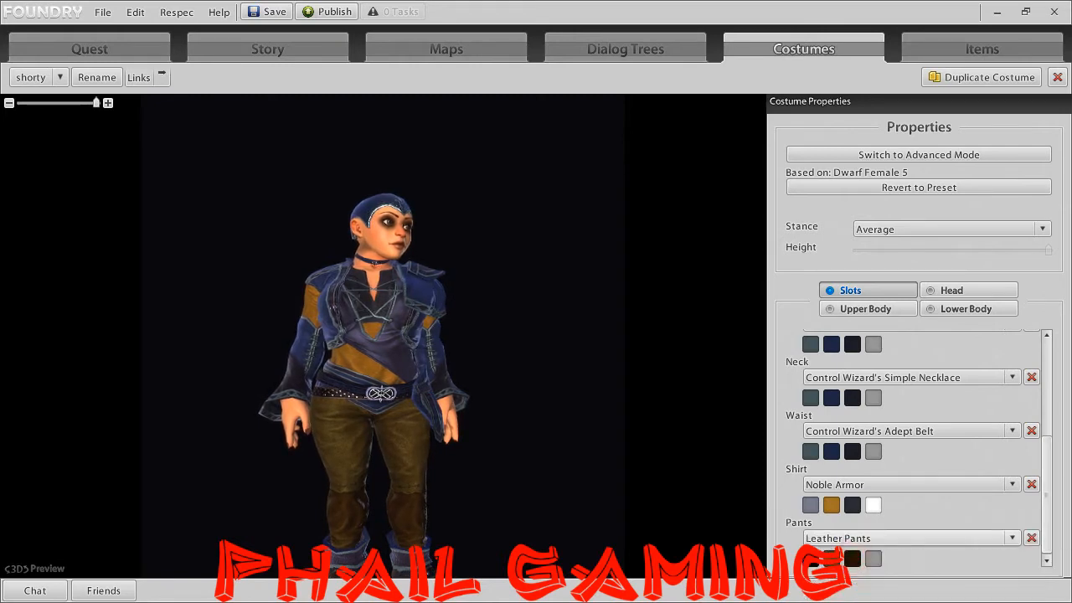
# Inspect the dressed model and try the (Boss) Werewolf_Lord stance on it.
pyautogui.scroll(1, 1047, 514)
pyautogui.moveTo(383, 351); pyautogui.dragTo(376, 314)
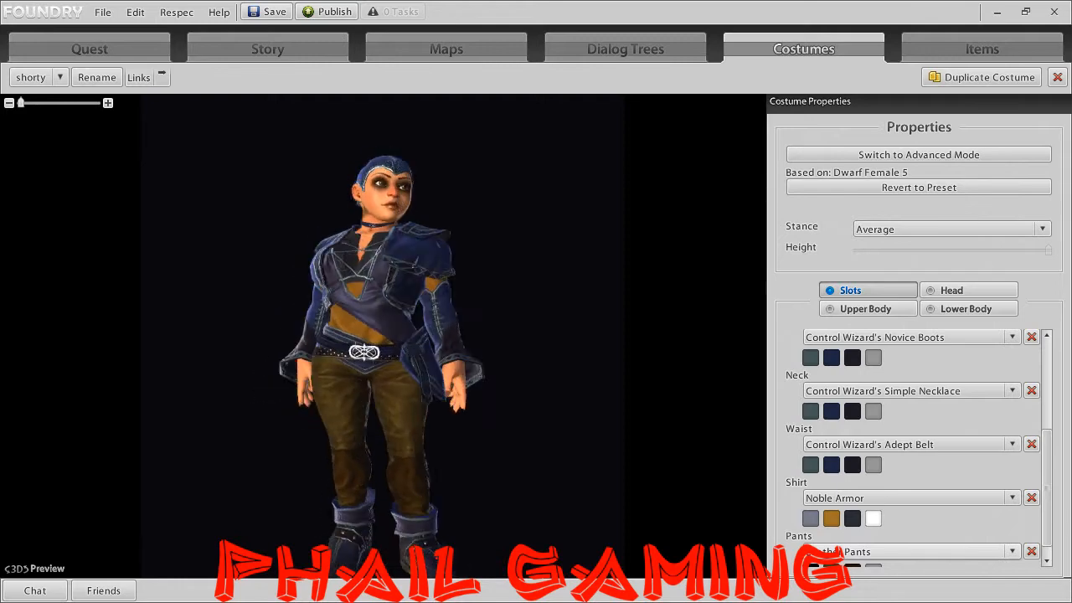
pyautogui.moveTo(376, 314); pyautogui.dragTo(560, 308)
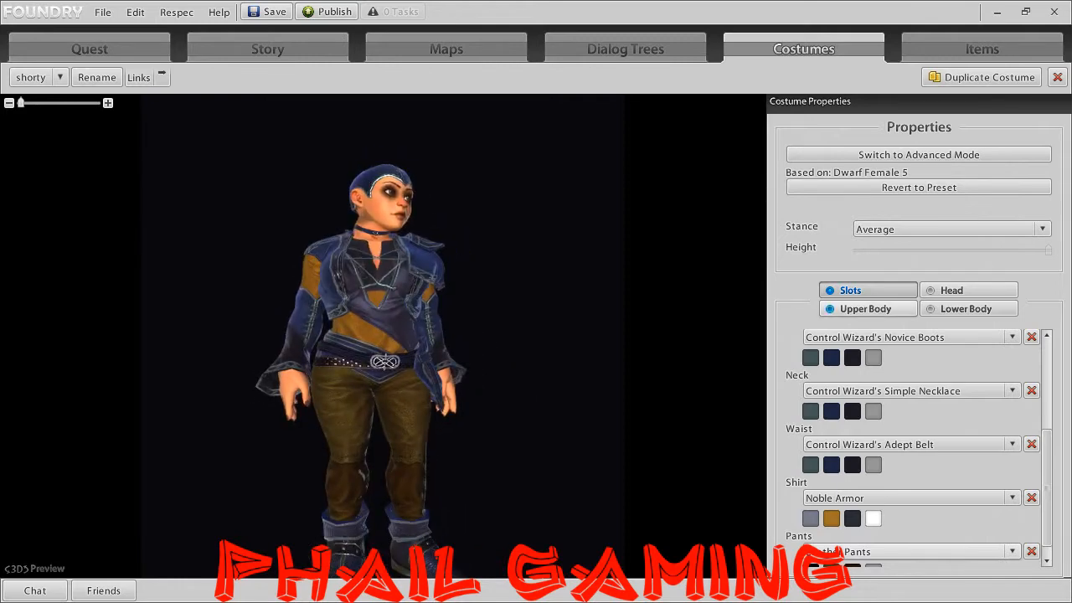
pyautogui.click(875, 229)
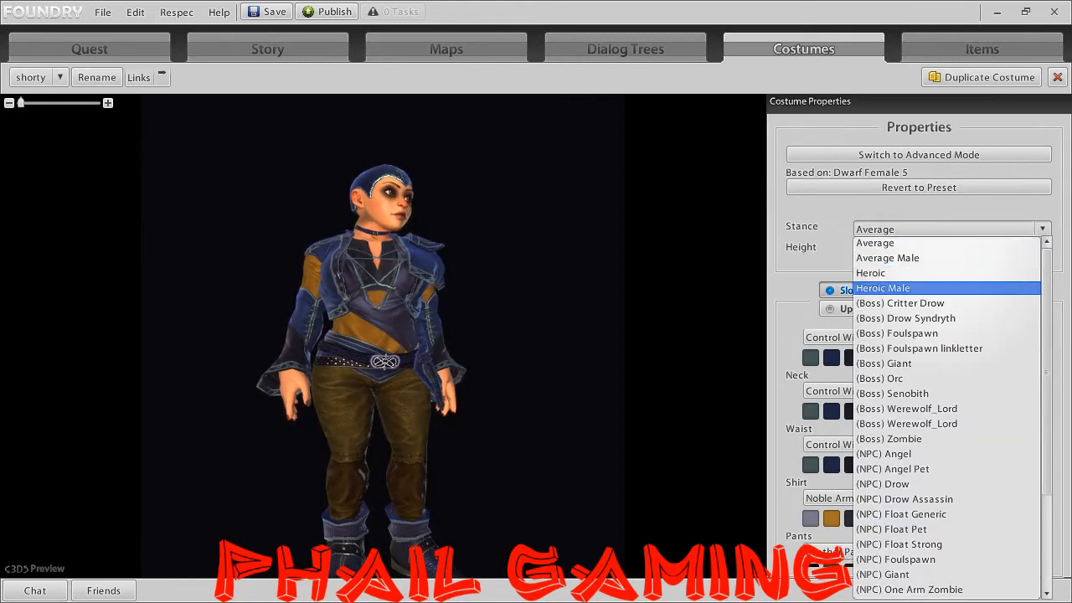
pyautogui.press('Return')
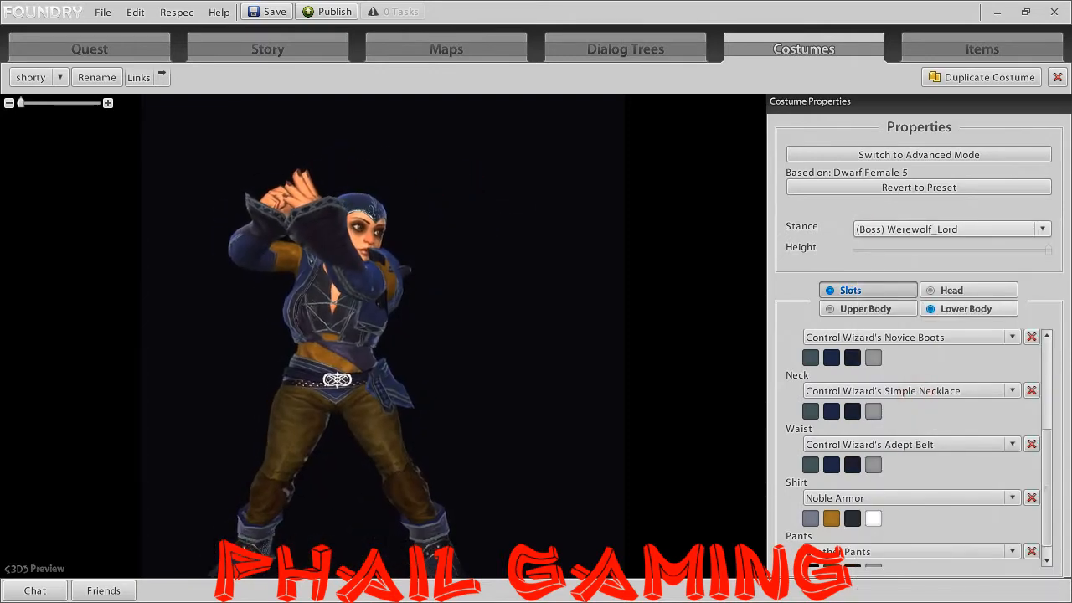
# Set the costume's stance to (NPC) Float Generic and view the model in that pose.
pyautogui.click(996, 232)
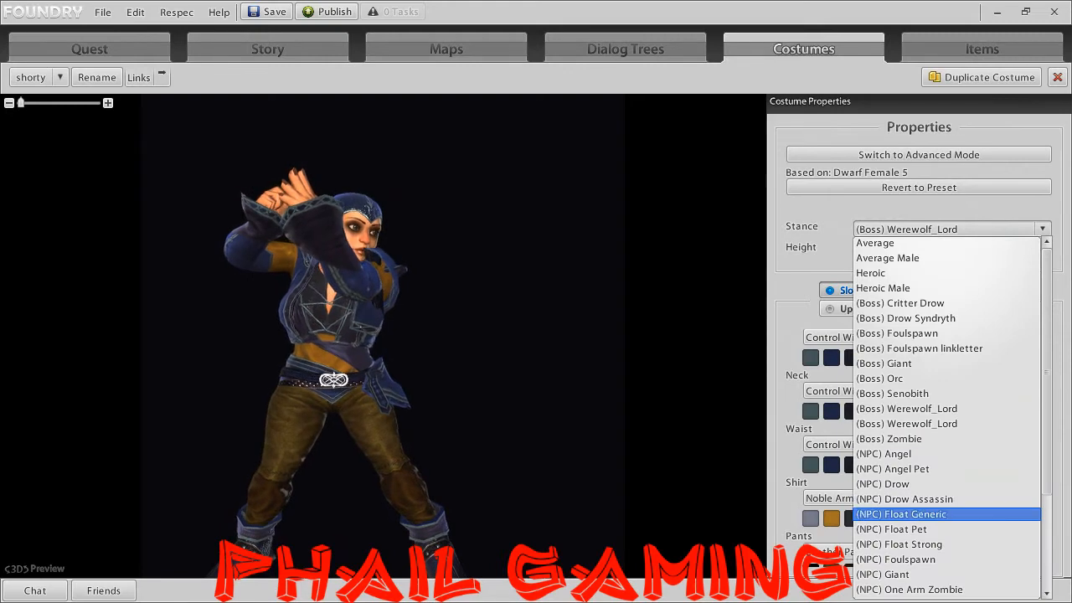
pyautogui.click(953, 509)
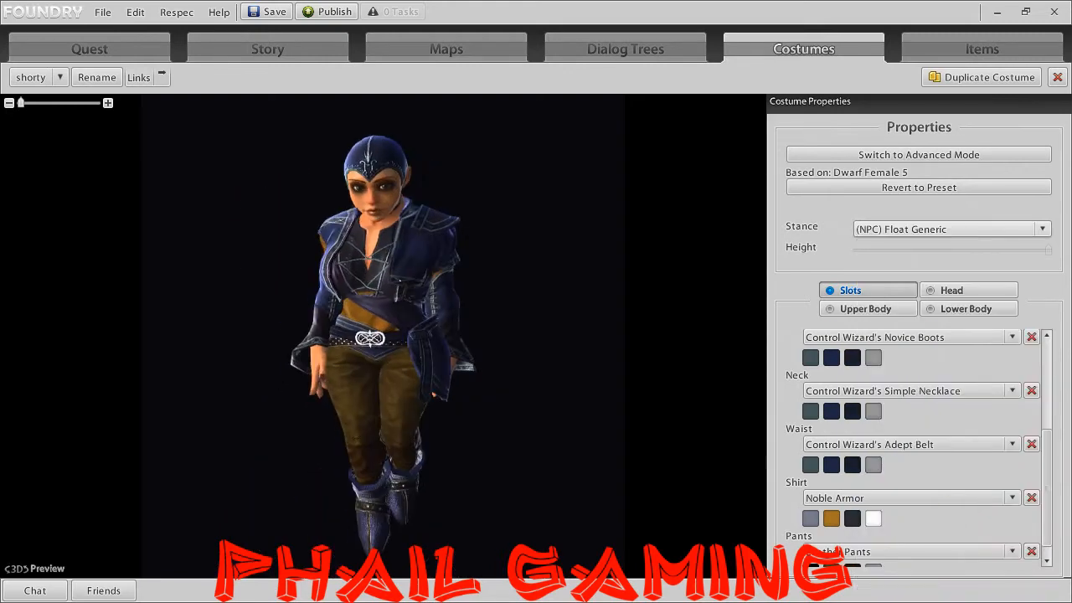
pyautogui.moveTo(466, 399)
pyautogui.mouseDown()
pyautogui.moveTo(544, 400)
pyautogui.moveTo(460, 400)
pyautogui.mouseUp()
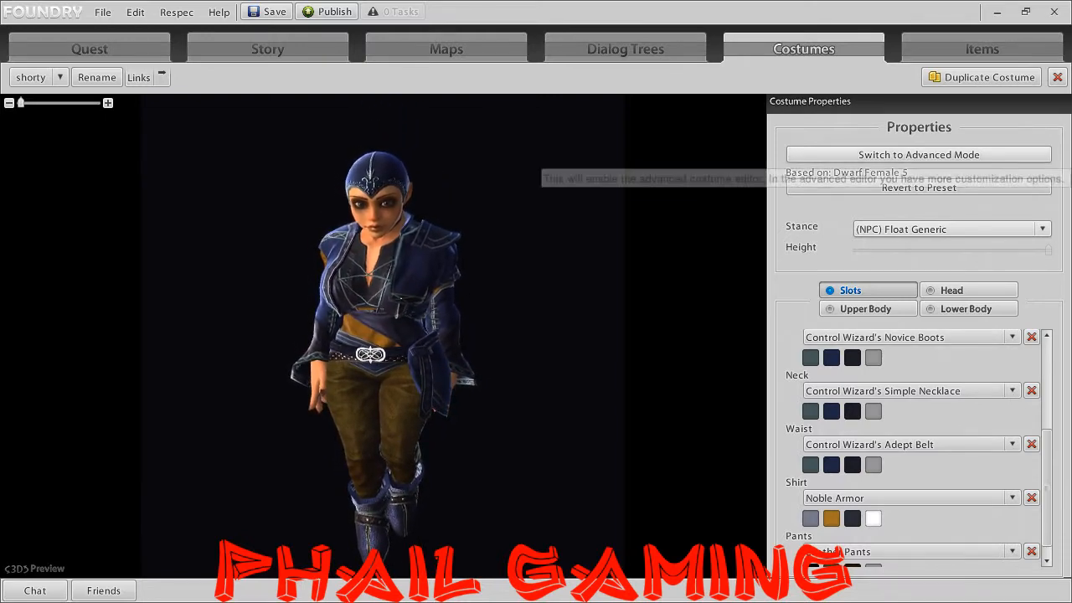
# Switch the costume to advanced mode and raise its height to the maximum.
pyautogui.click(918, 154)
pyautogui.click(688, 330)
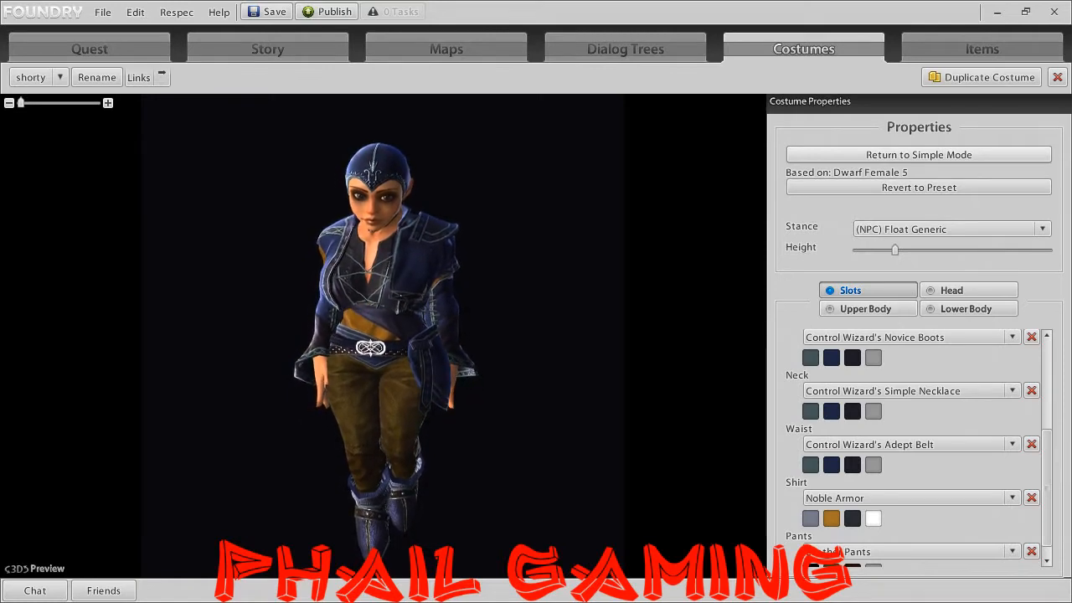
pyautogui.moveTo(894, 249); pyautogui.dragTo(1047, 249)
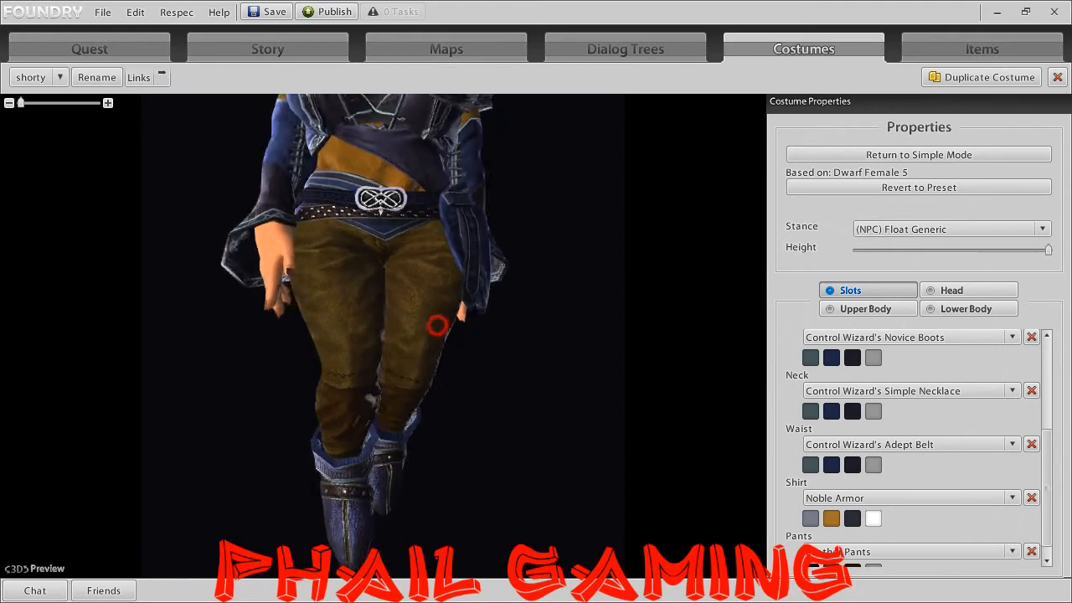
pyautogui.moveTo(438, 325); pyautogui.dragTo(544, 326)
# Show the costume's head options and reduce its height to the minimum.
pyautogui.click(963, 308)
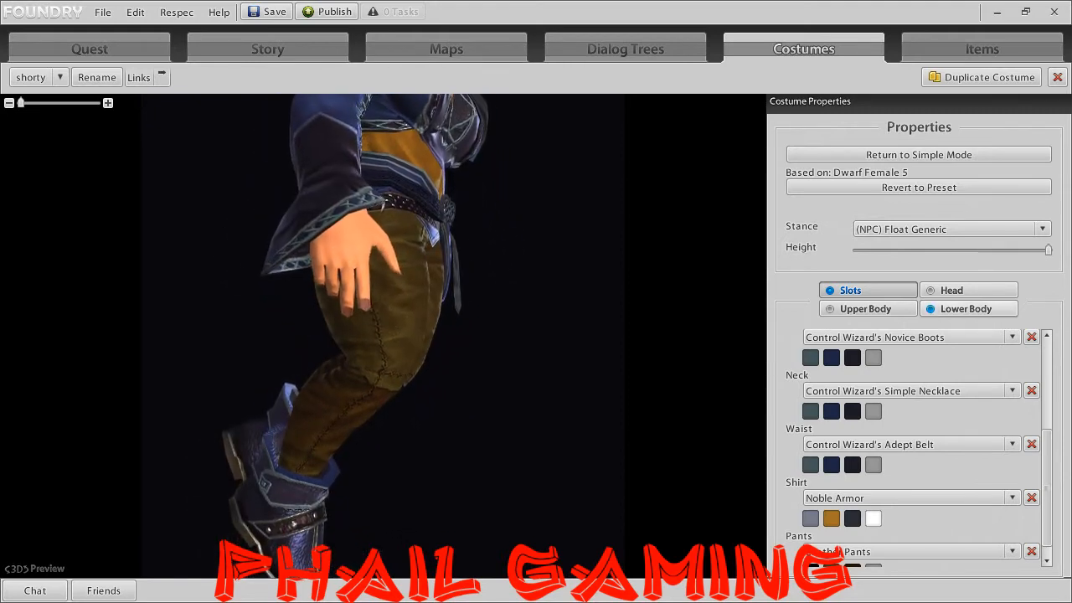
pyautogui.click(963, 289)
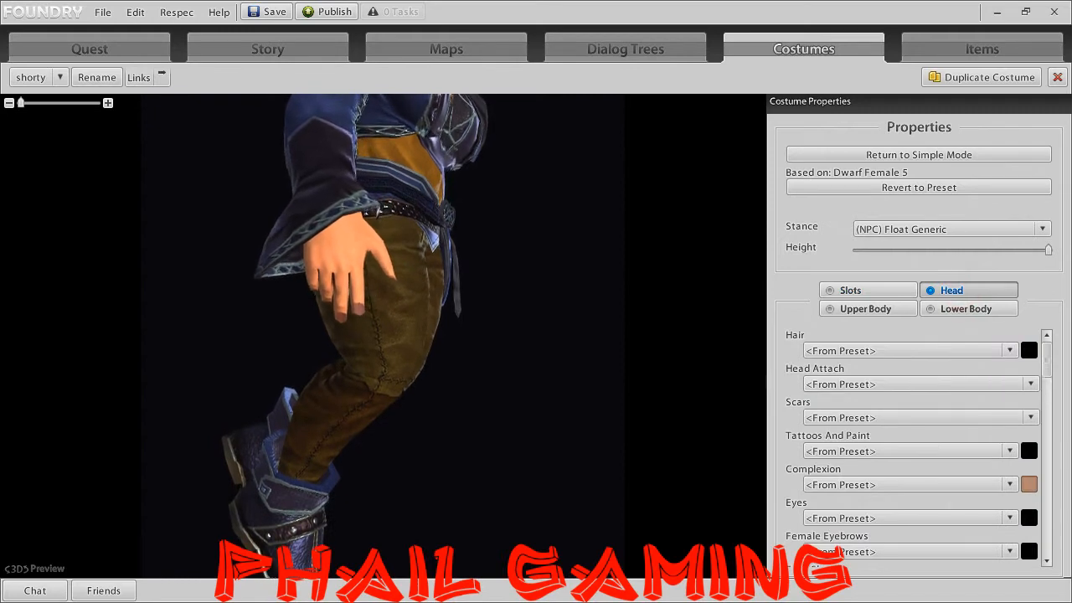
pyautogui.scroll(3, 452, 335)
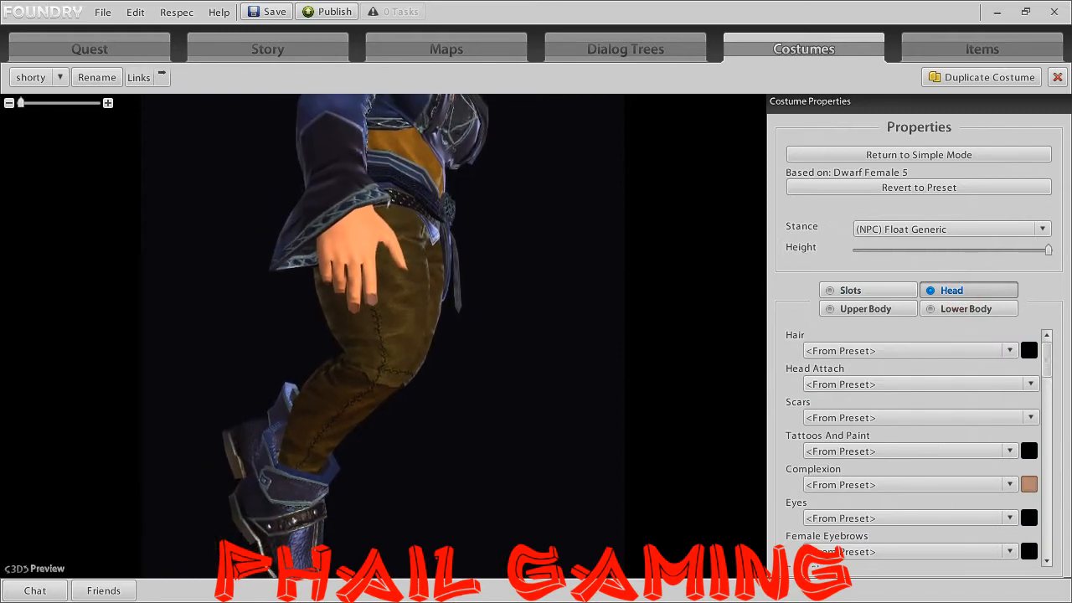
pyautogui.scroll(-3, 381, 335)
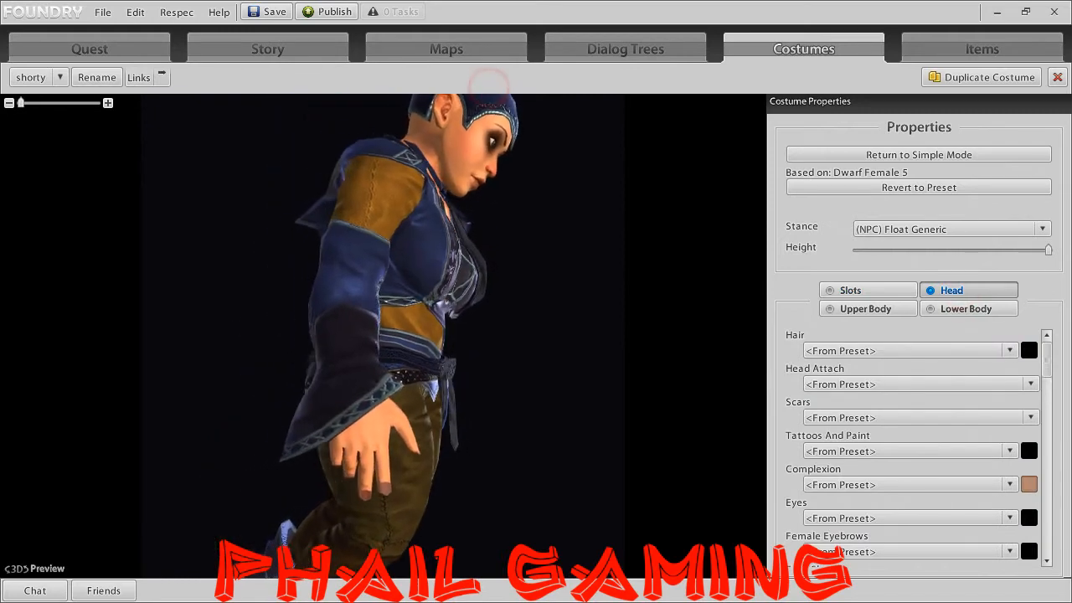
pyautogui.moveTo(1048, 249); pyautogui.dragTo(862, 249)
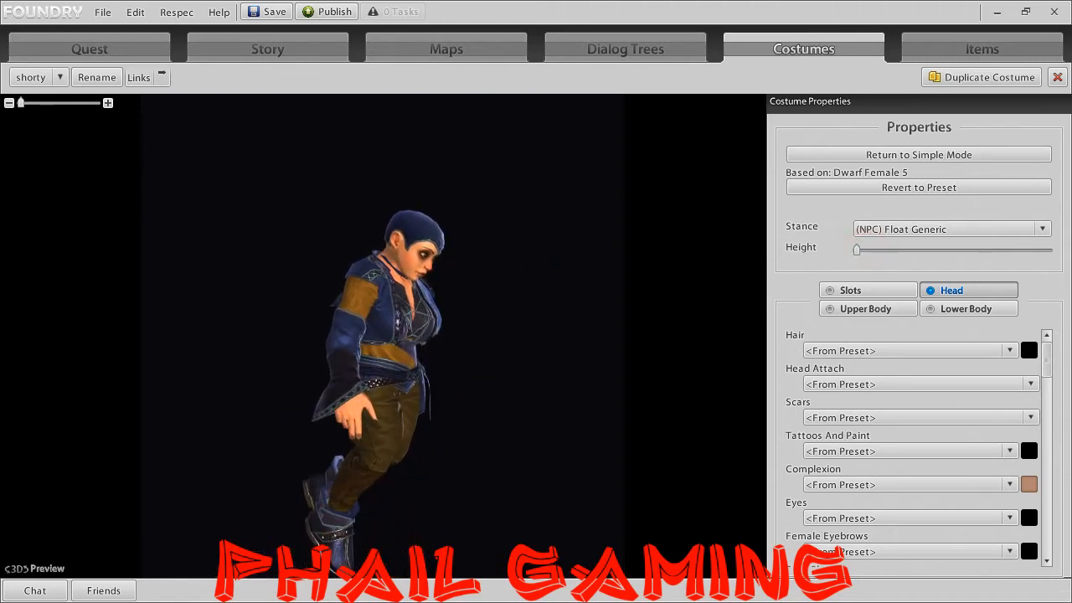
# Set the costume's hair to Dreads Tied and its head attachment to Eyepatch.
pyautogui.click(909, 350)
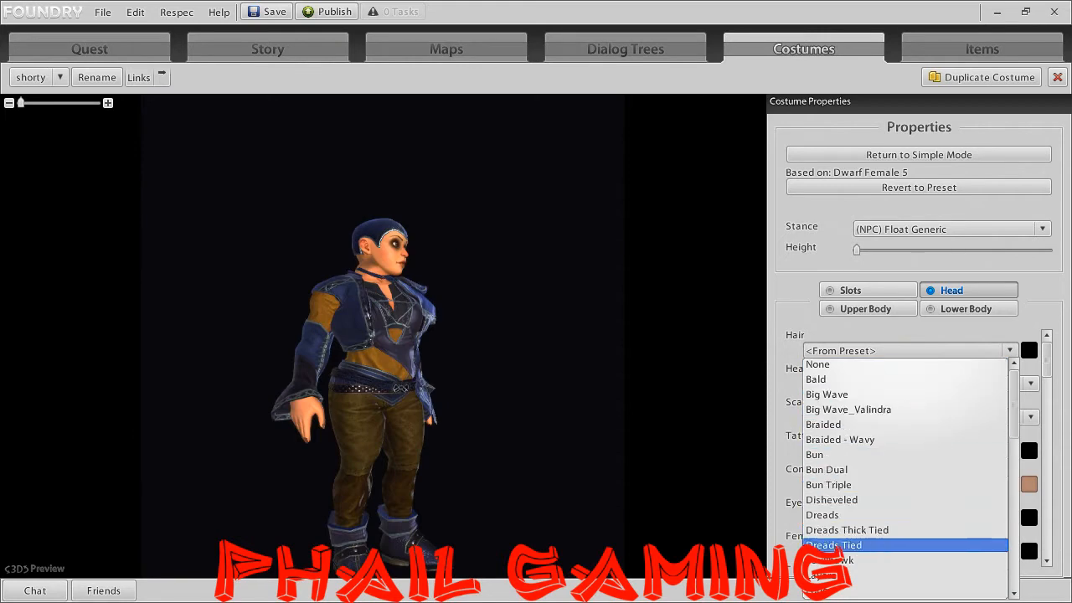
pyautogui.click(834, 544)
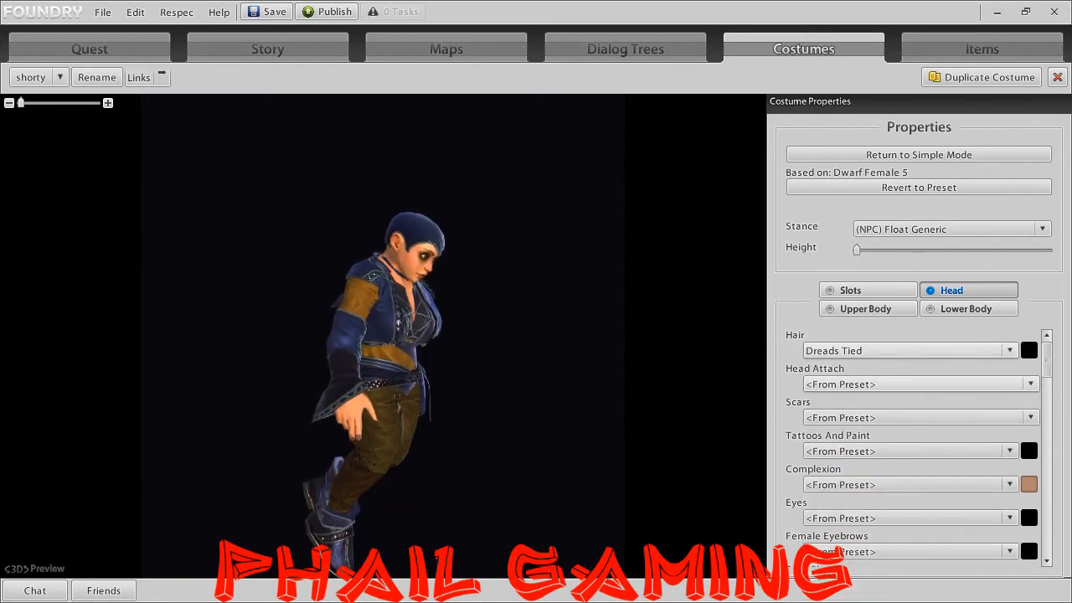
pyautogui.click(886, 385)
pyautogui.click(883, 385)
pyautogui.click(879, 384)
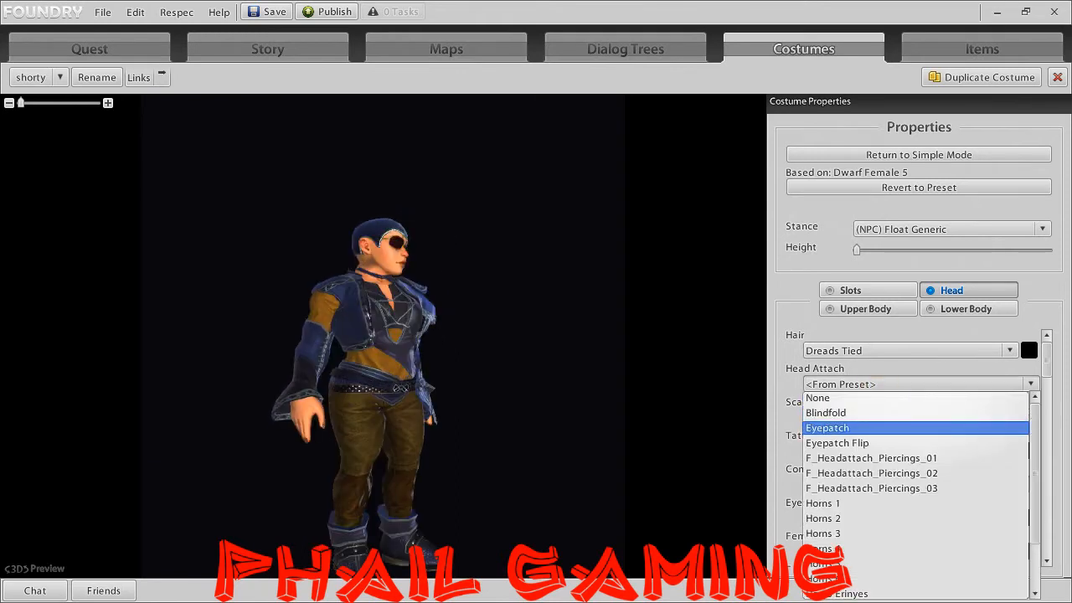
pyautogui.click(848, 428)
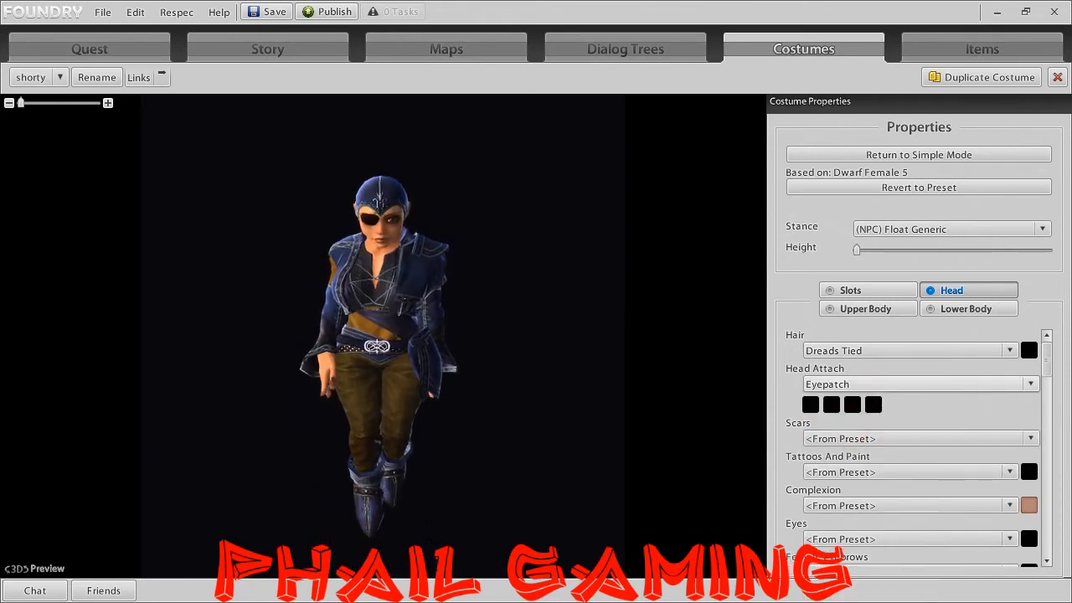
# Raise the costume's head height, head width and face shape to their maximum values.
pyautogui.scroll(-3, 913, 443)
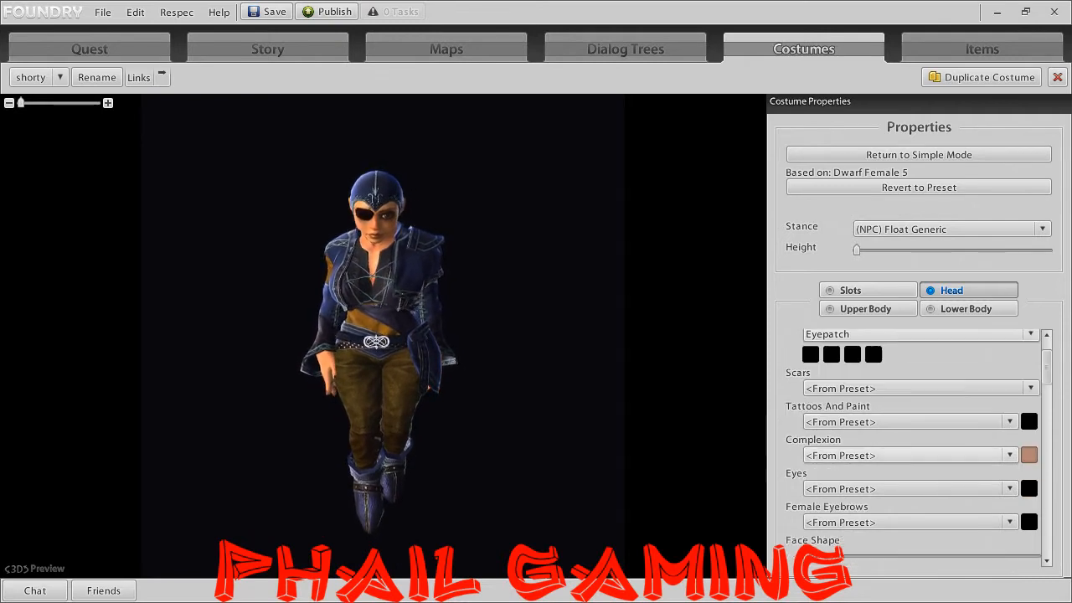
pyautogui.scroll(-2, 912, 444)
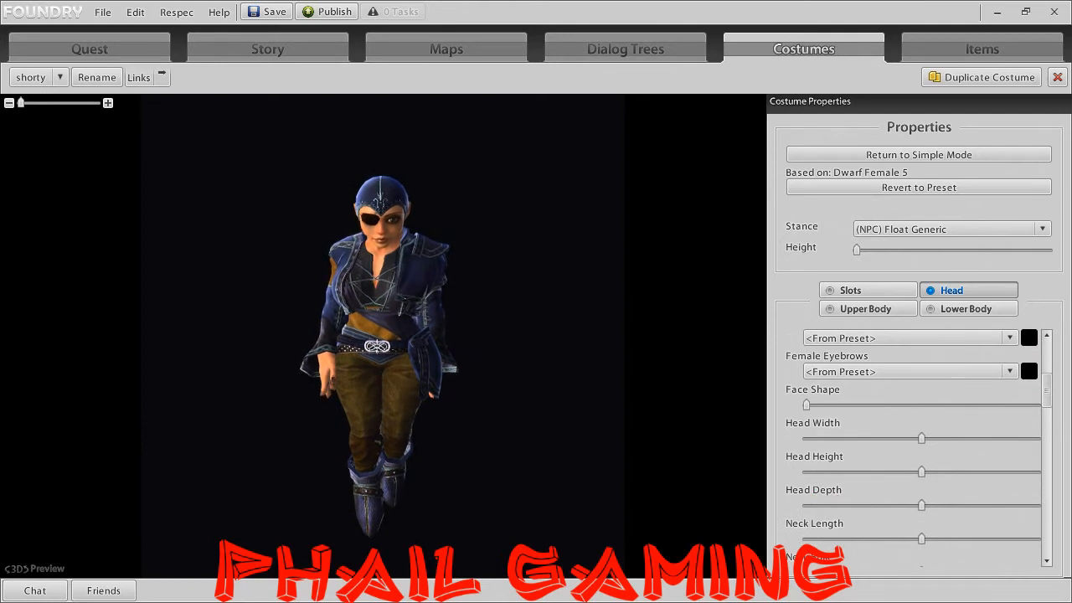
pyautogui.moveTo(921, 471); pyautogui.dragTo(1036, 471)
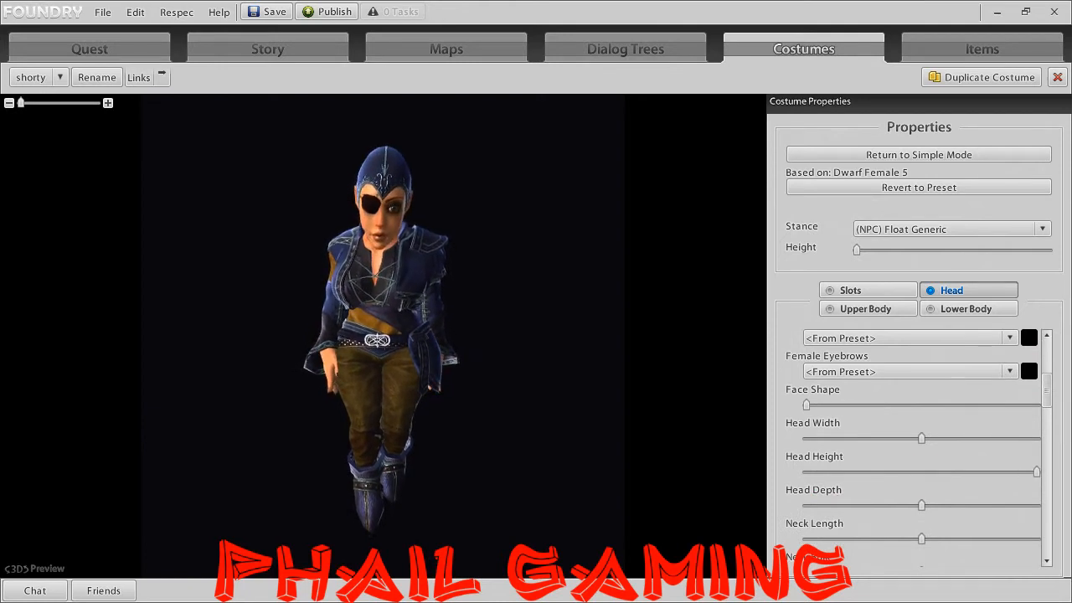
pyautogui.moveTo(921, 438); pyautogui.dragTo(1037, 438)
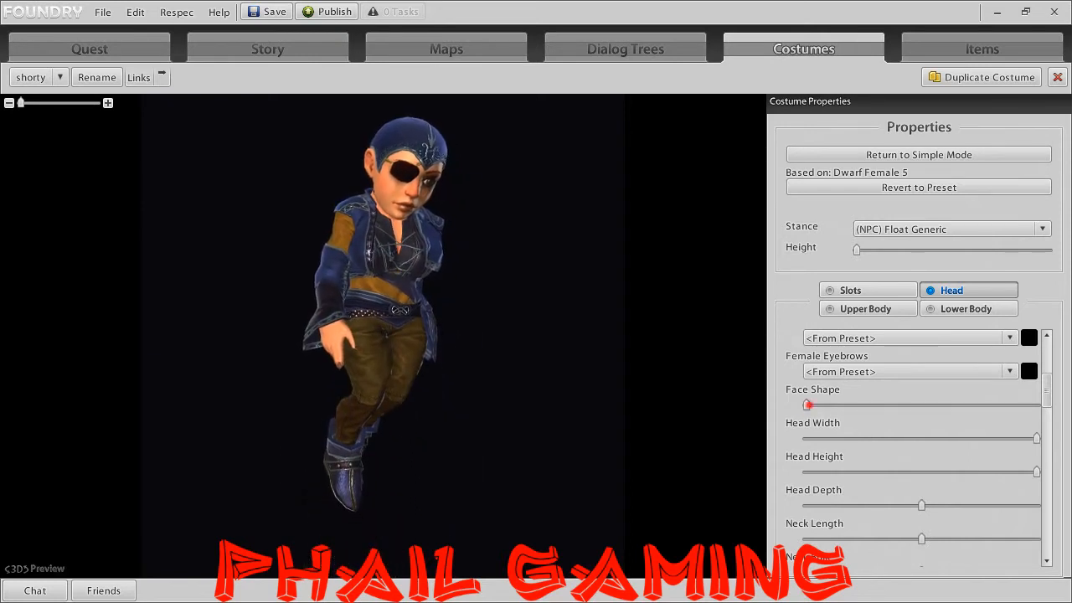
pyautogui.moveTo(806, 404); pyautogui.dragTo(1036, 405)
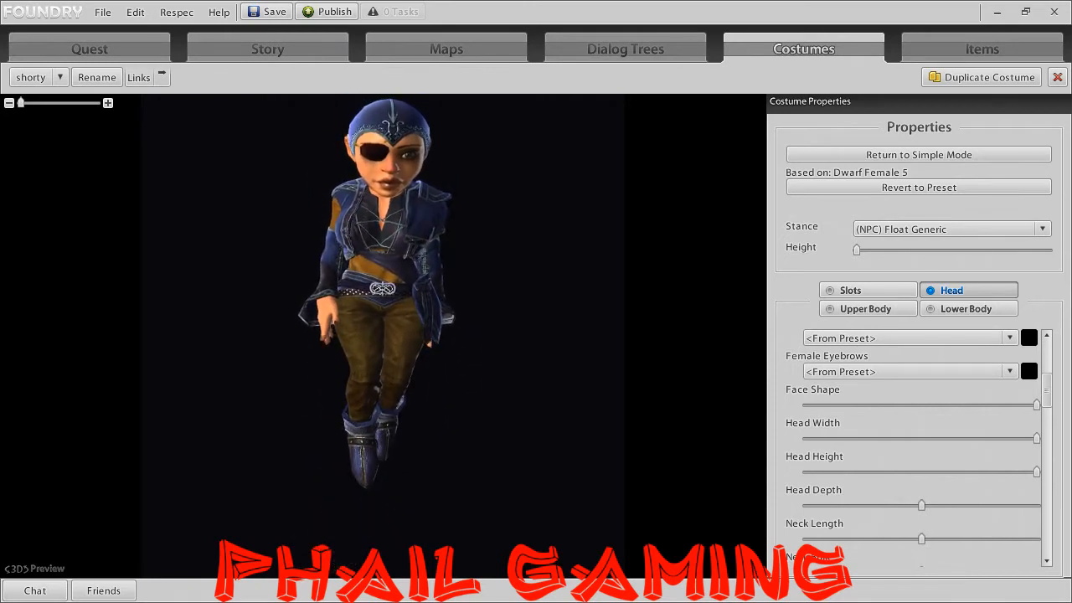
# Raise the shorty costume's head depth to maximum and breast size to nearly maximum, and reduce its leg length to minimum.
pyautogui.moveTo(920, 505); pyautogui.dragTo(1036, 505)
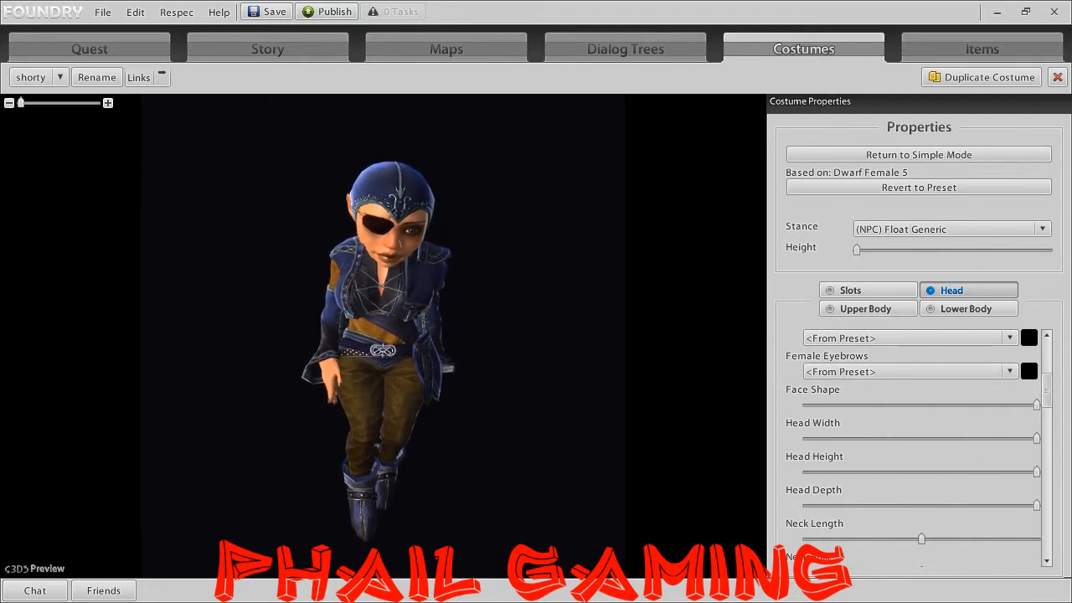
pyautogui.click(865, 308)
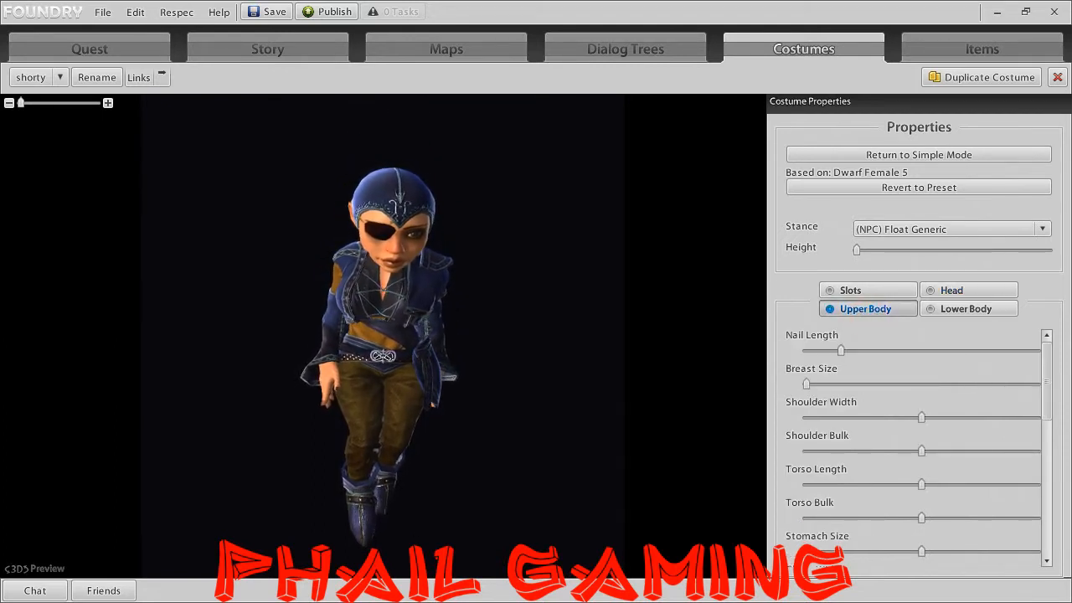
pyautogui.moveTo(807, 383); pyautogui.dragTo(1029, 384)
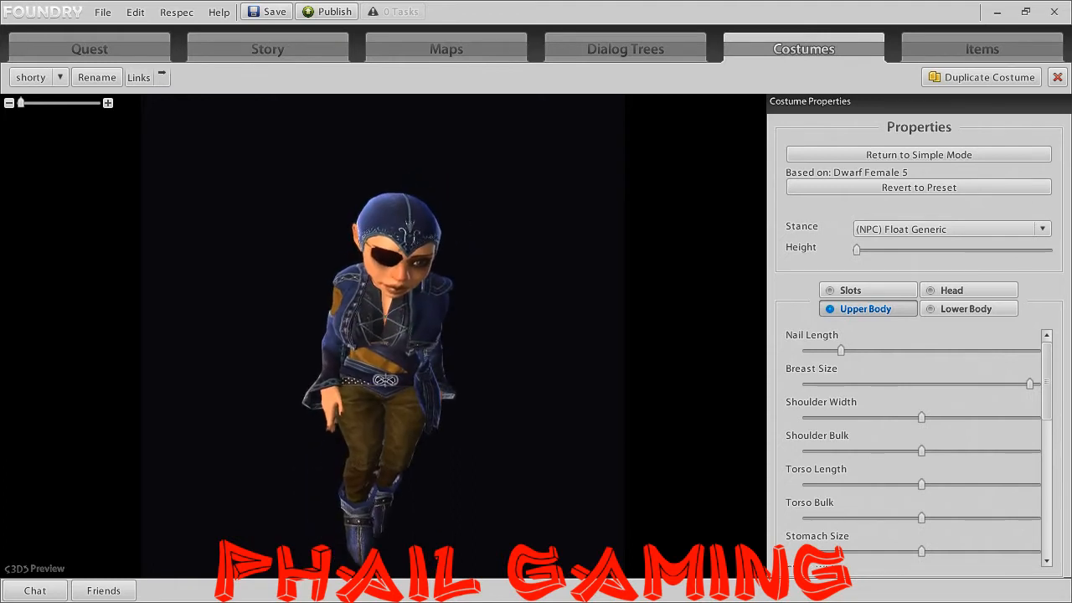
pyautogui.click(962, 308)
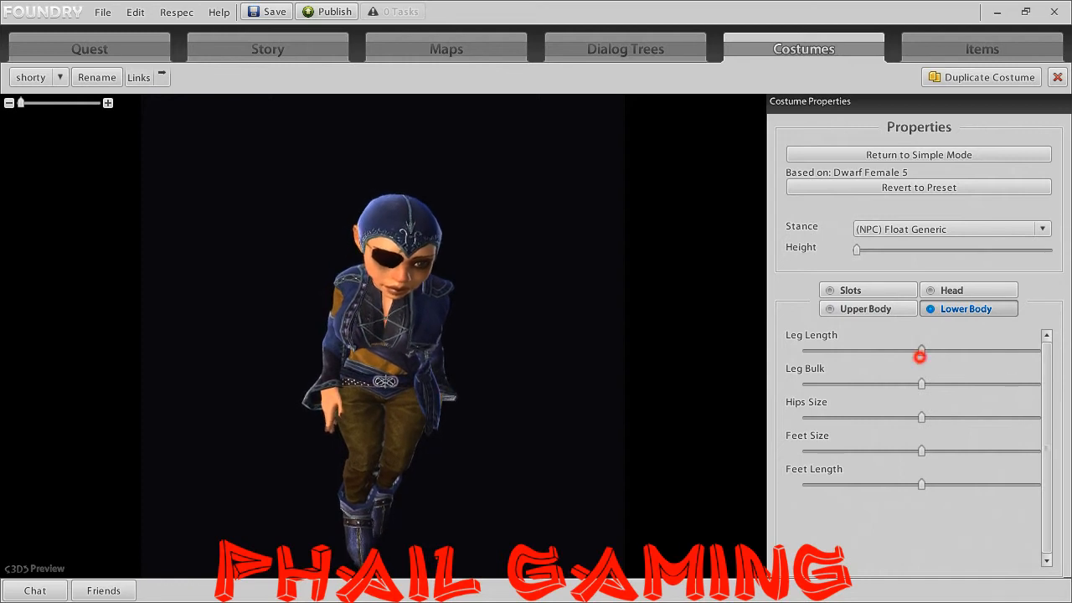
pyautogui.moveTo(921, 350); pyautogui.dragTo(806, 350)
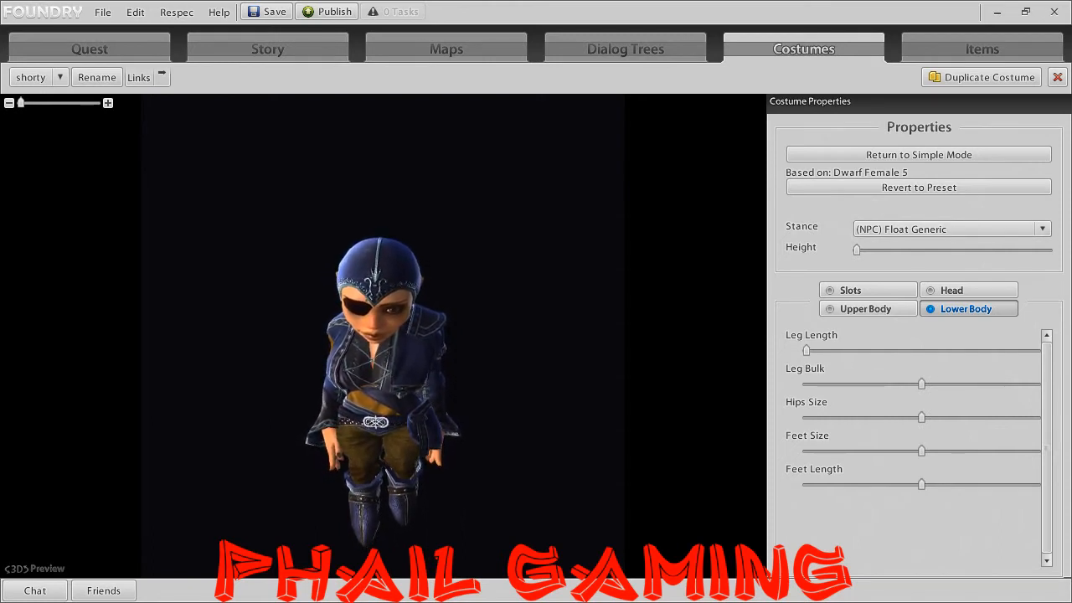
# Delete the shorty costume and bring up the Customized Troll Brute costume.
pyautogui.click(1057, 77)
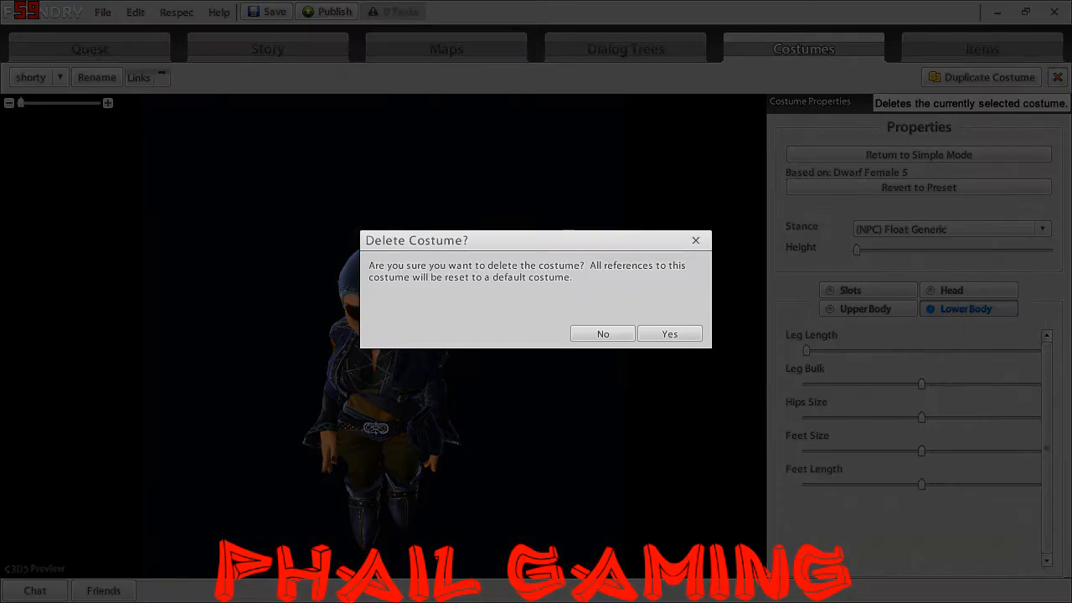
pyautogui.click(669, 333)
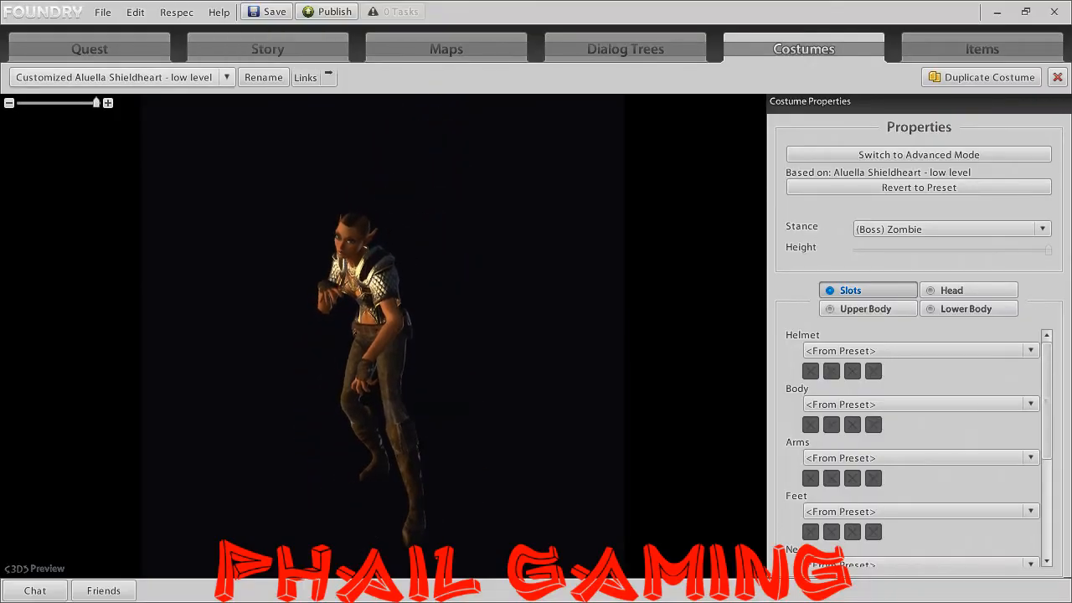
pyautogui.click(219, 76)
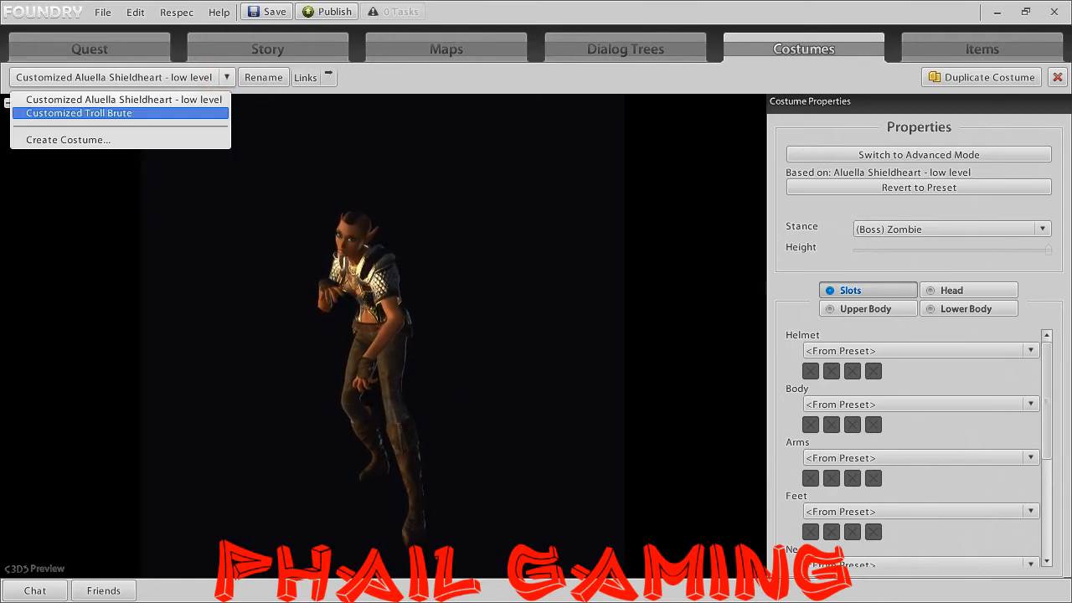
pyautogui.click(126, 112)
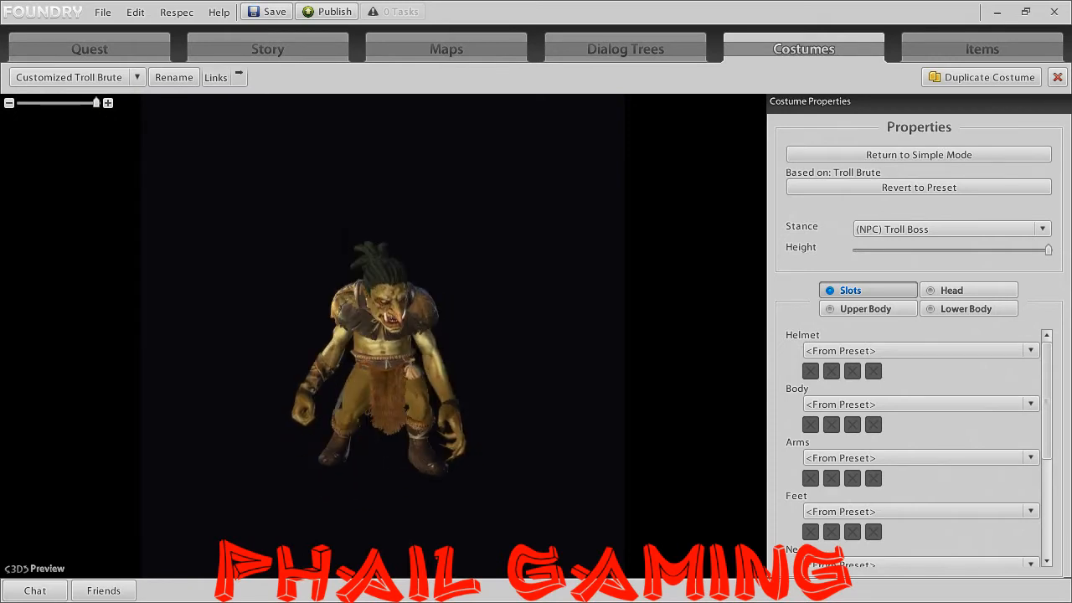
pyautogui.moveTo(1047, 250)
pyautogui.mouseDown()
pyautogui.moveTo(874, 250)
pyautogui.moveTo(1047, 250)
pyautogui.mouseUp()
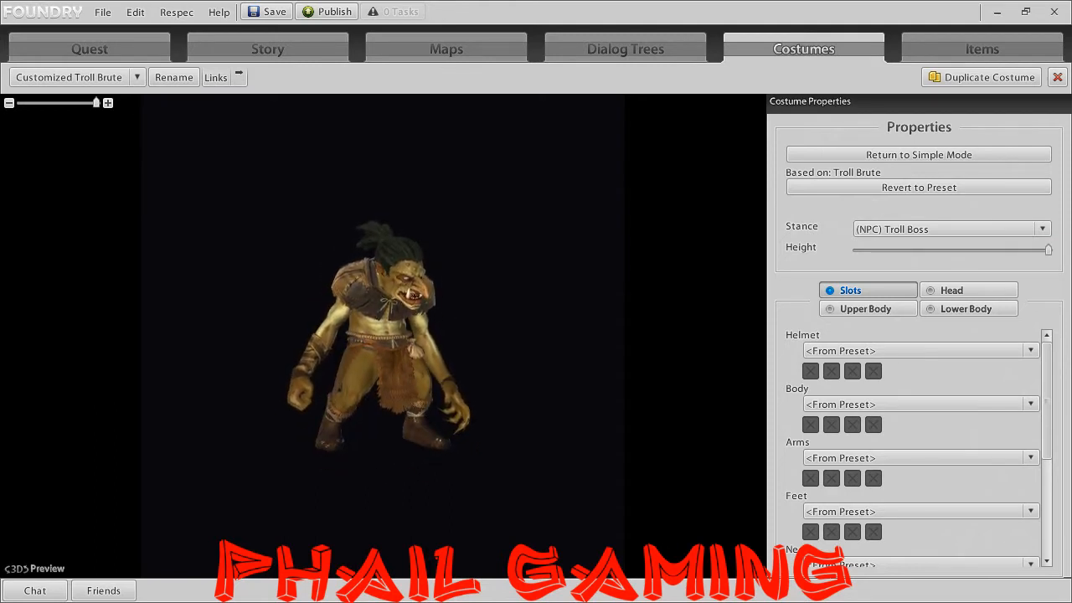
# On the Potter's Residence map, filter the encounter assets to Rebel, Hard and Melee and view the matching encounter's details.
pyautogui.click(478, 56)
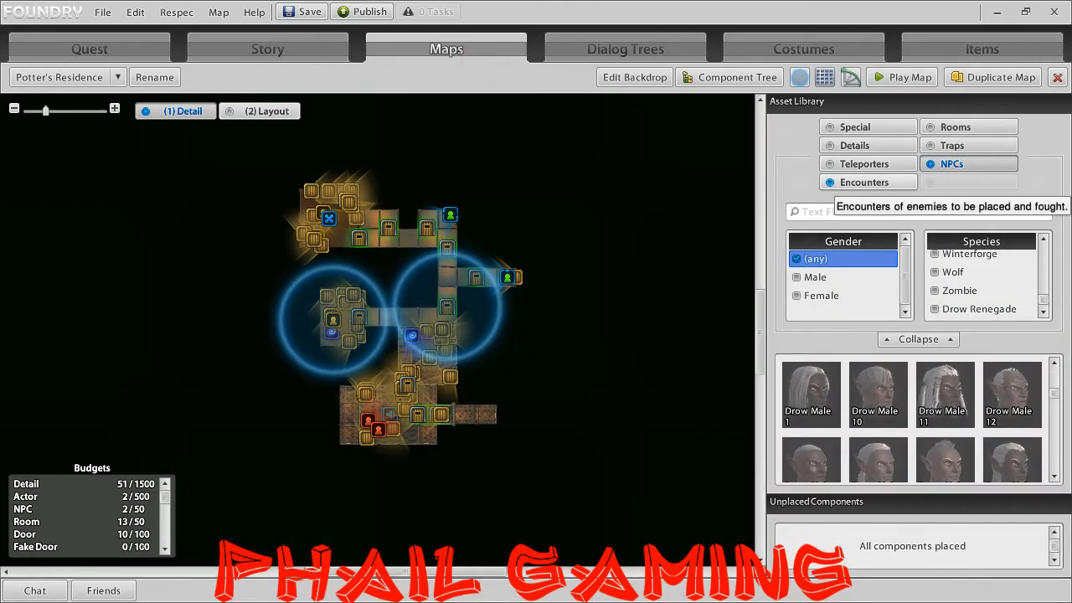
pyautogui.click(864, 182)
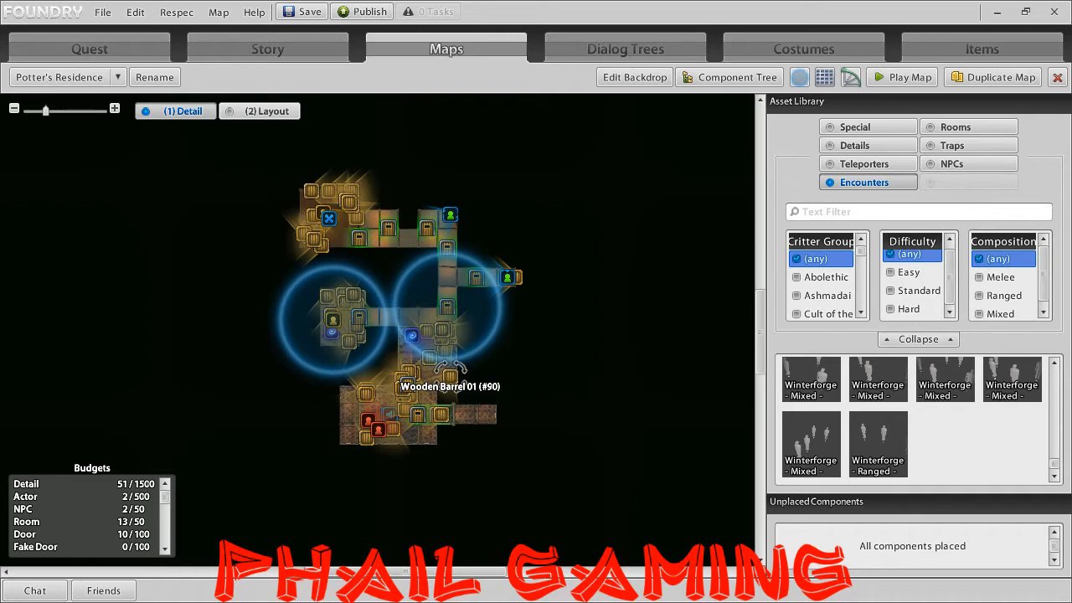
pyautogui.click(261, 112)
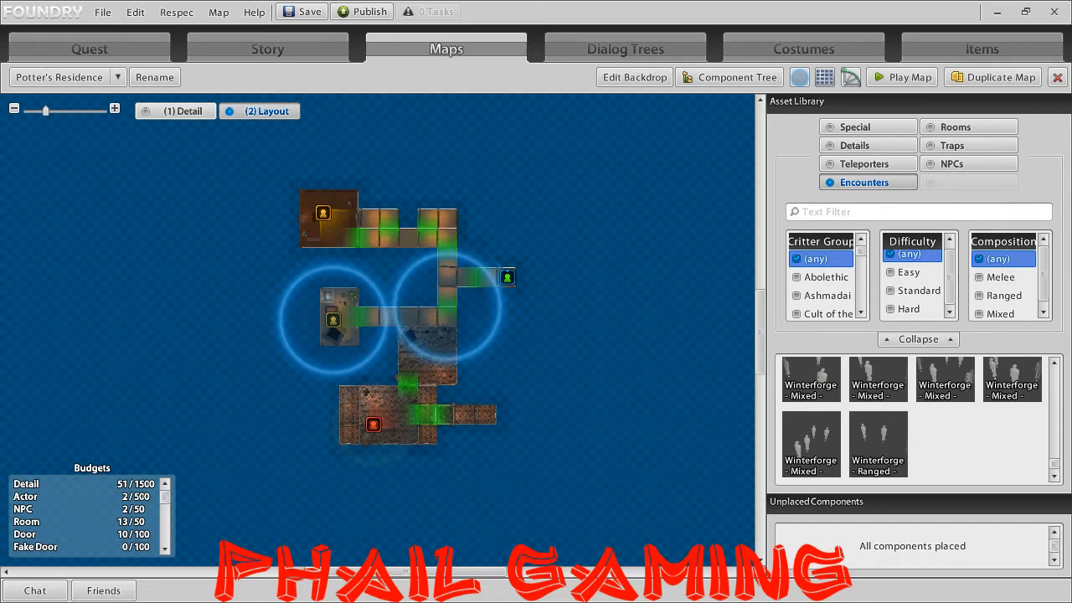
pyautogui.click(862, 313)
pyautogui.click(862, 313)
pyautogui.click(862, 313)
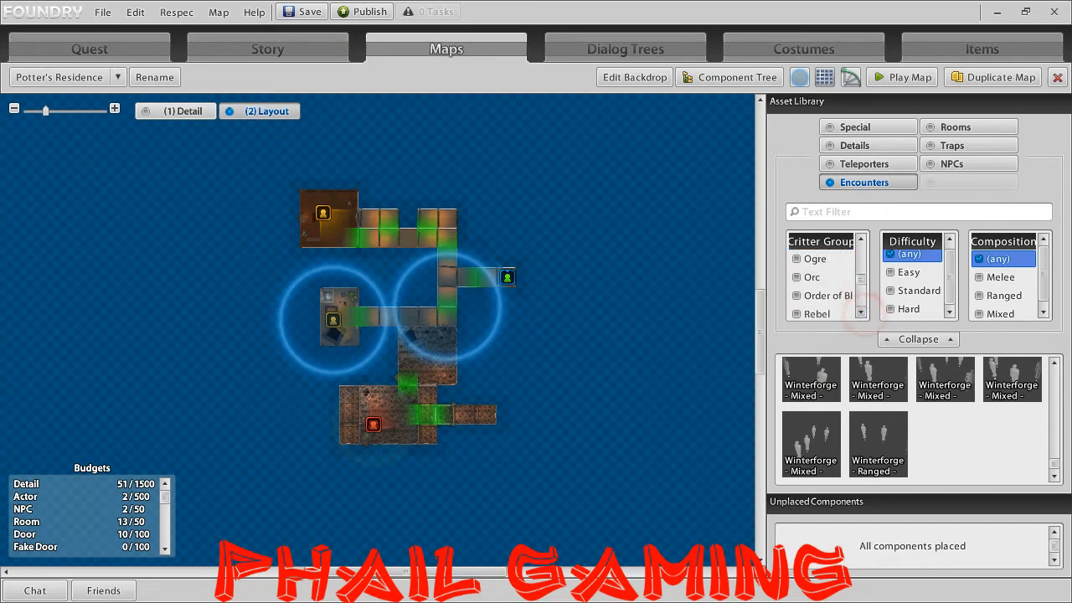
pyautogui.click(862, 238)
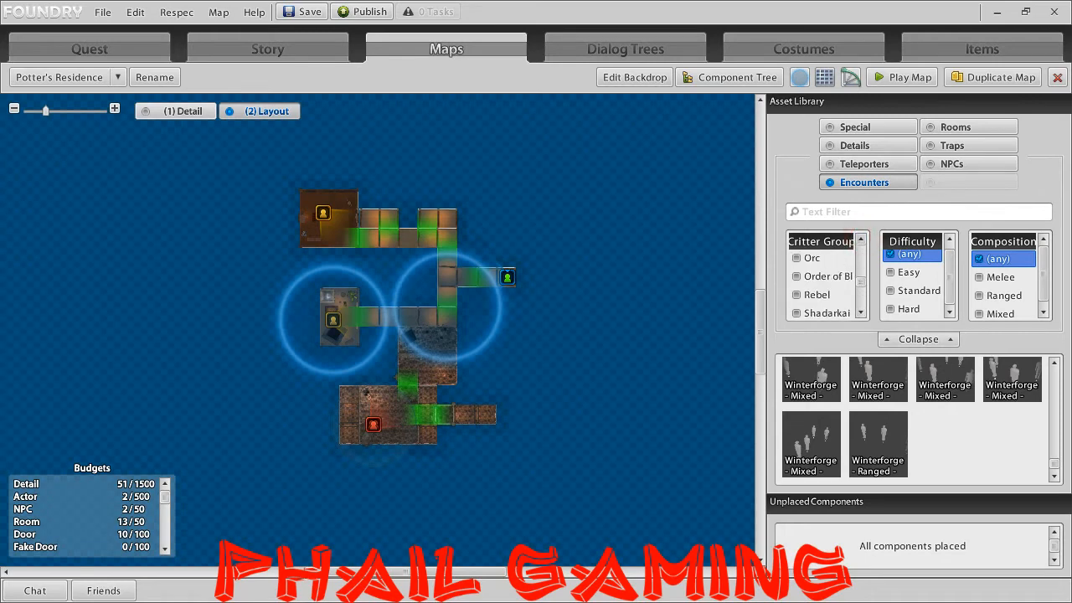
pyautogui.click(797, 295)
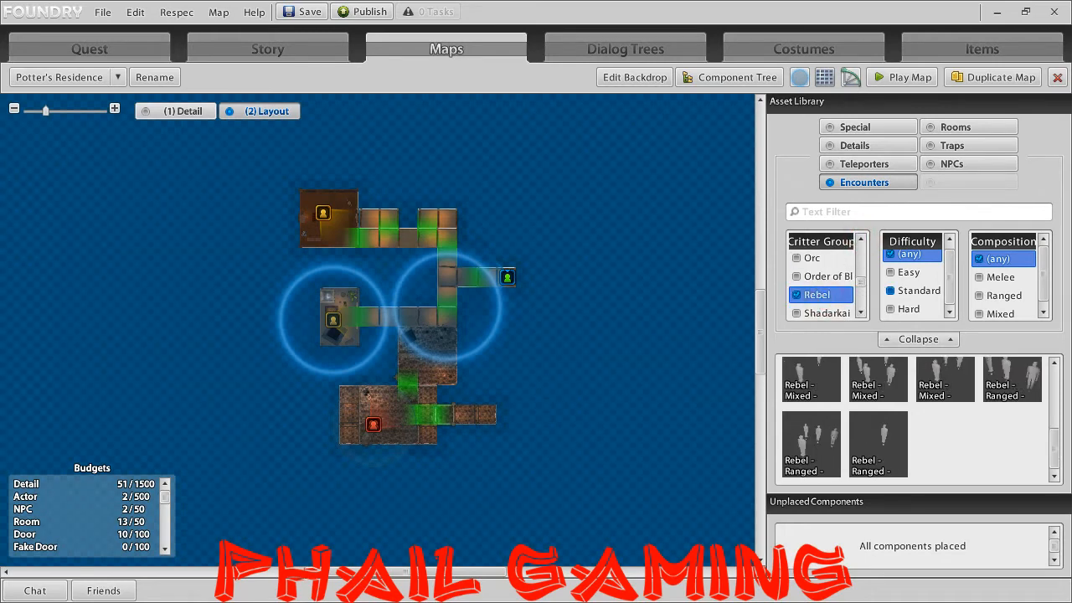
pyautogui.click(908, 309)
pyautogui.click(1001, 278)
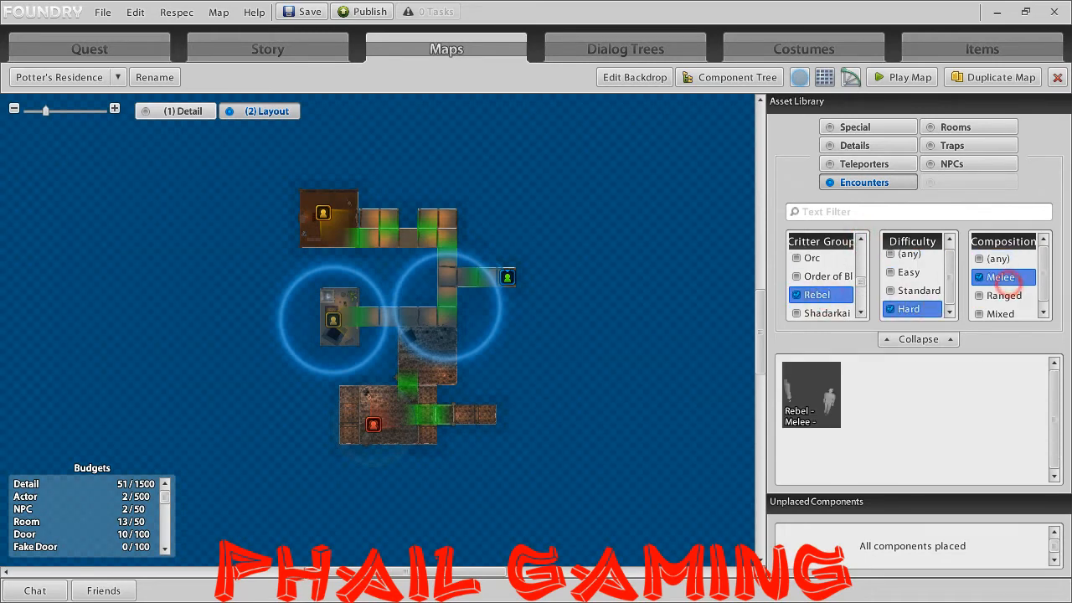
pyautogui.moveTo(811, 393)
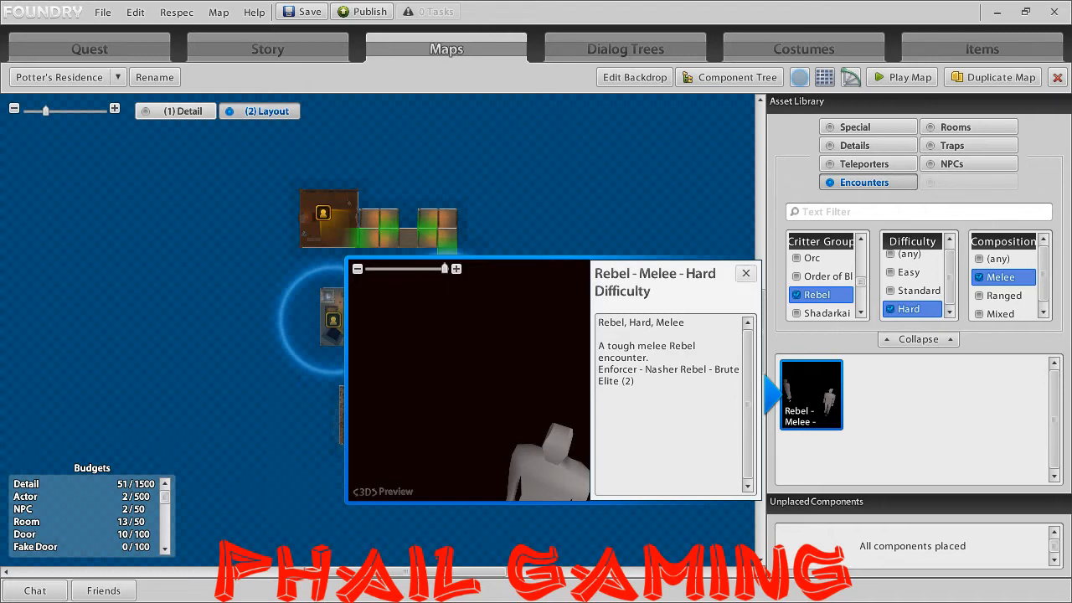
pyautogui.click(745, 273)
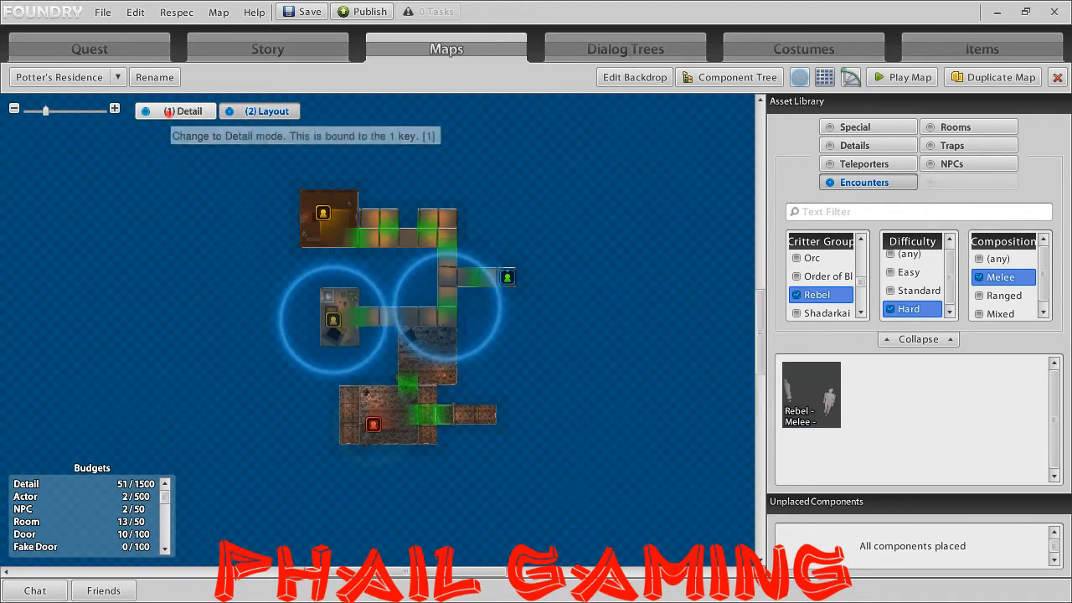
# Return the map to Detail mode and check the properties of the Troll Nick and Troll Nate enforcers.
pyautogui.click(172, 112)
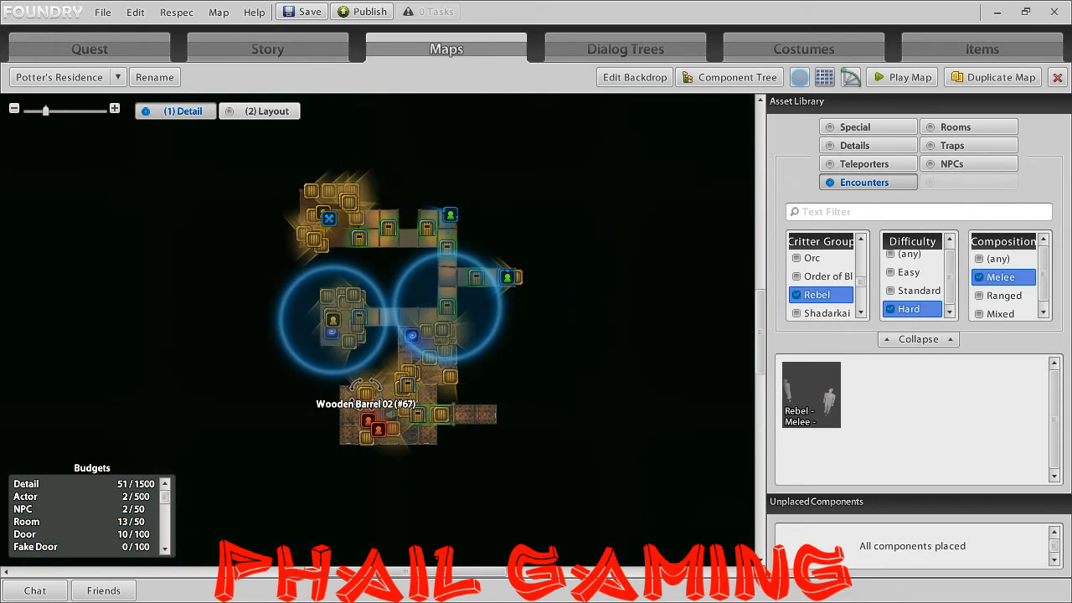
pyautogui.doubleClick(369, 417)
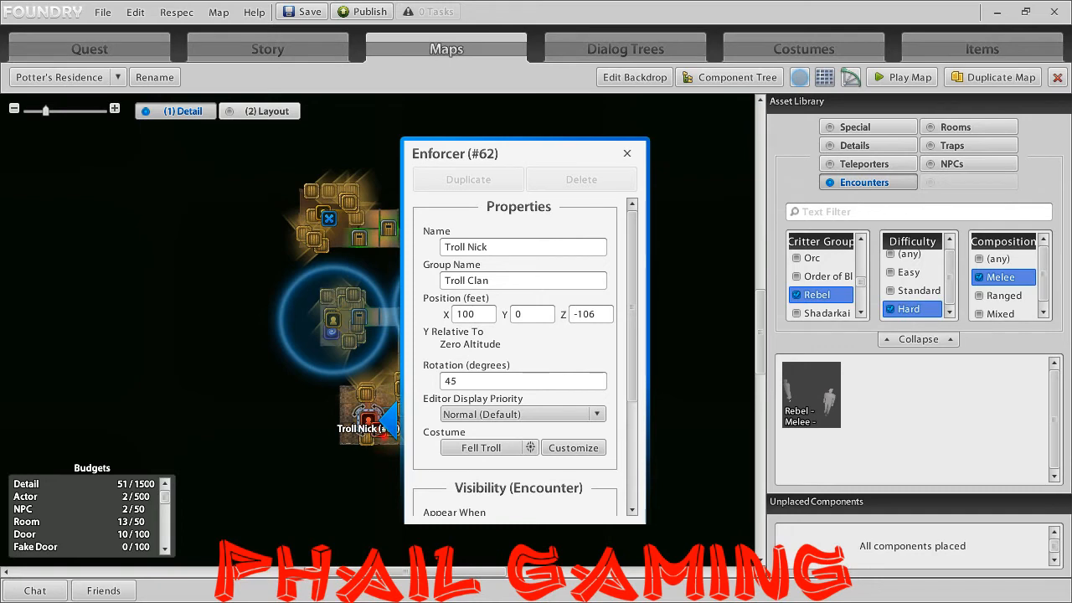
pyautogui.click(378, 431)
pyautogui.click(379, 430)
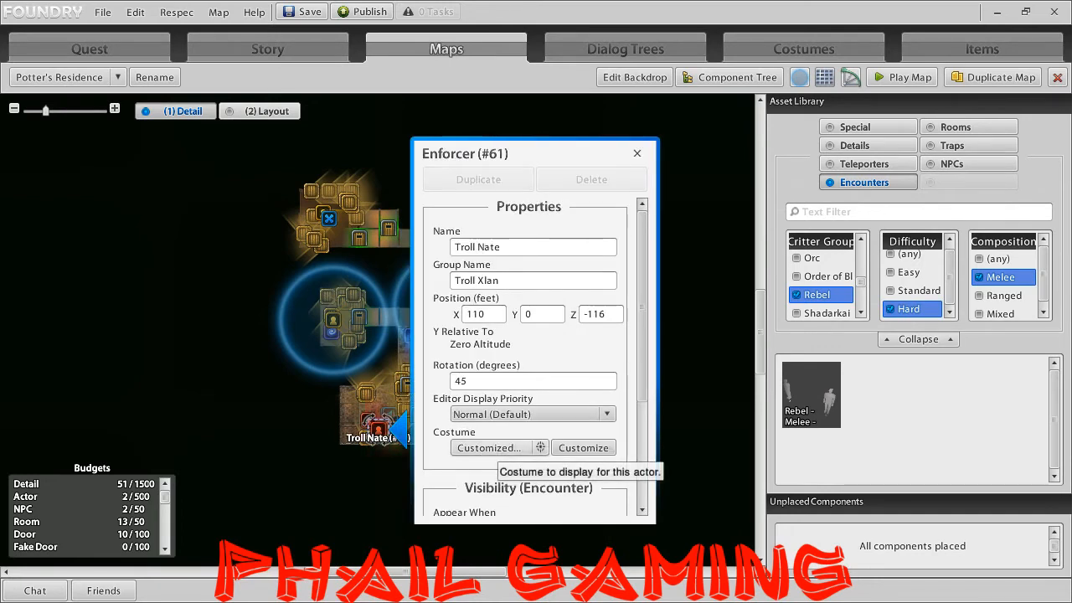
# Filter the costumes to the Troll species, compare the variants, and assign the Fell Troll costume to Troll Nate.
pyautogui.click(584, 447)
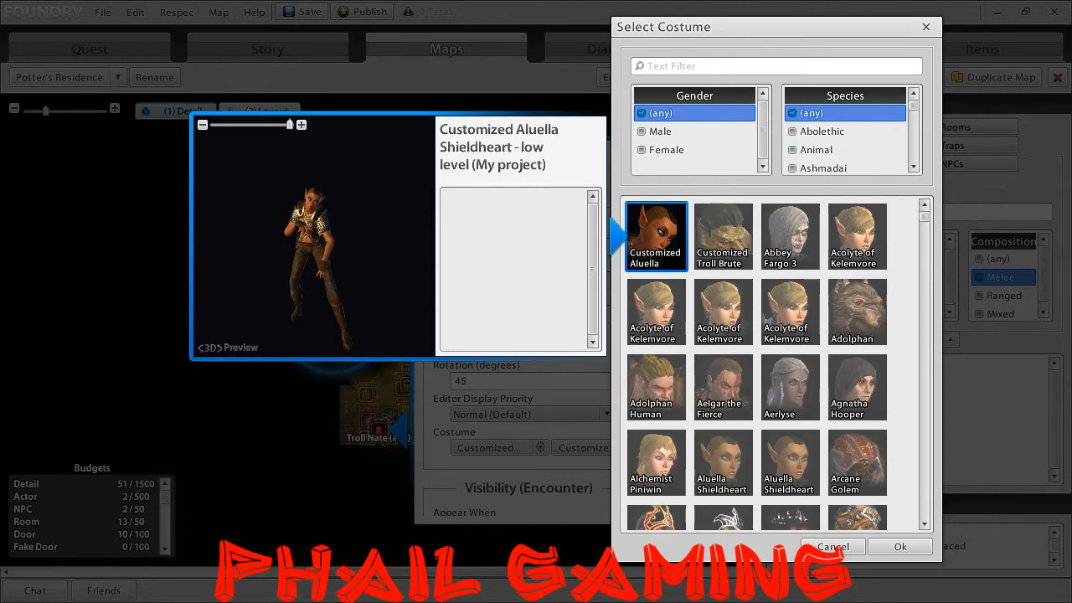
pyautogui.scroll(-10, 845, 138)
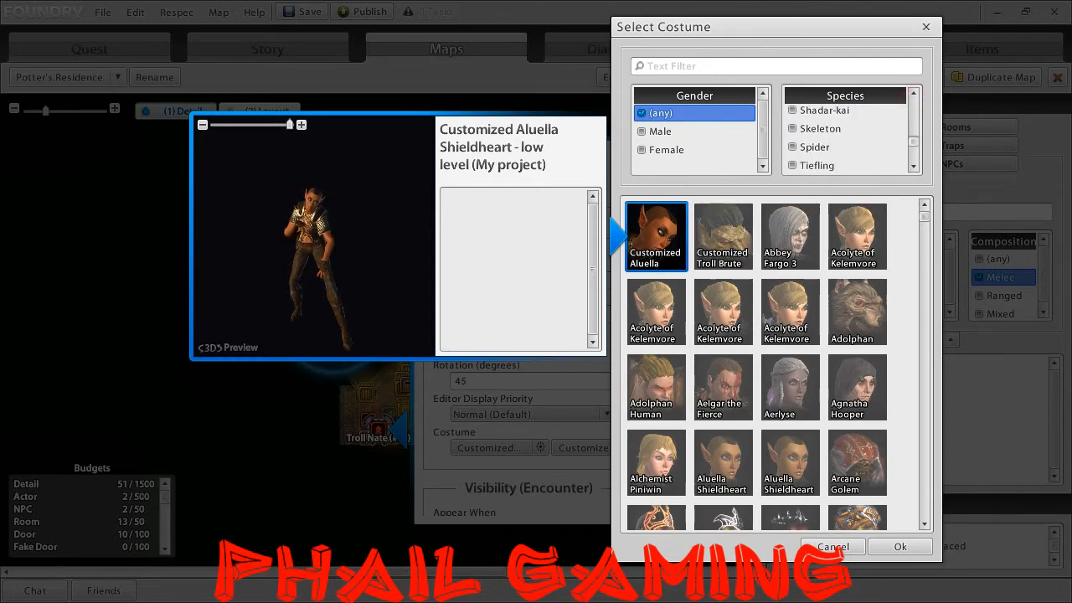
pyautogui.scroll(-1, 845, 138)
pyautogui.click(810, 160)
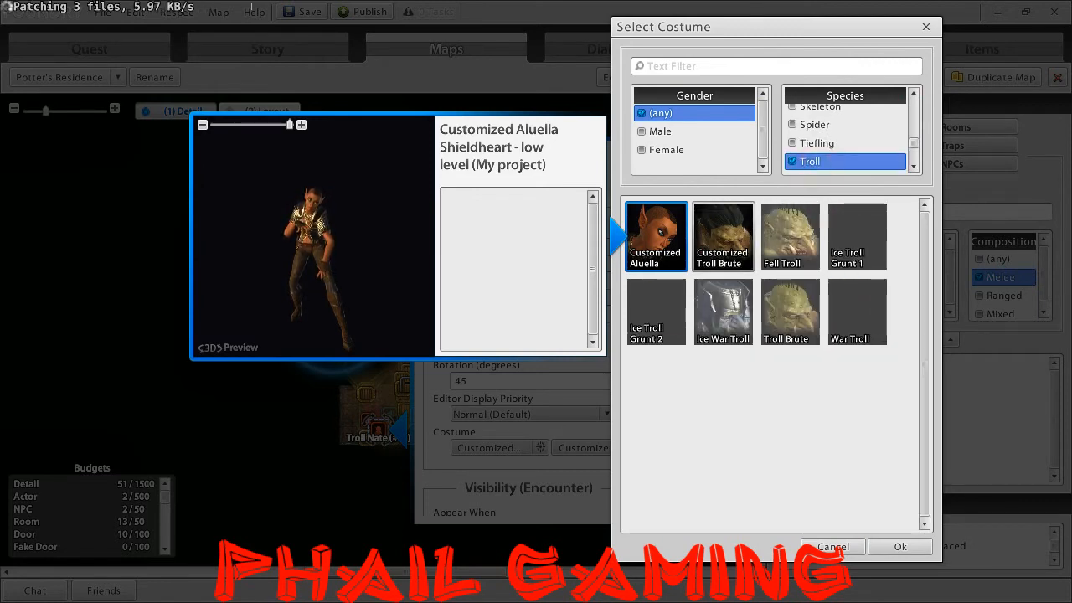
pyautogui.click(722, 236)
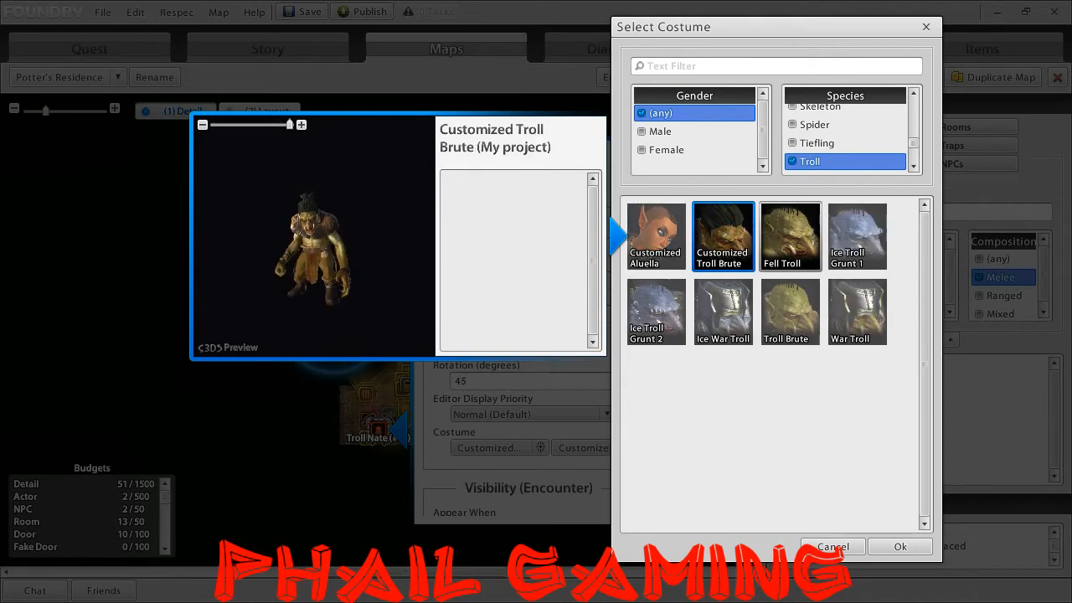
pyautogui.click(790, 236)
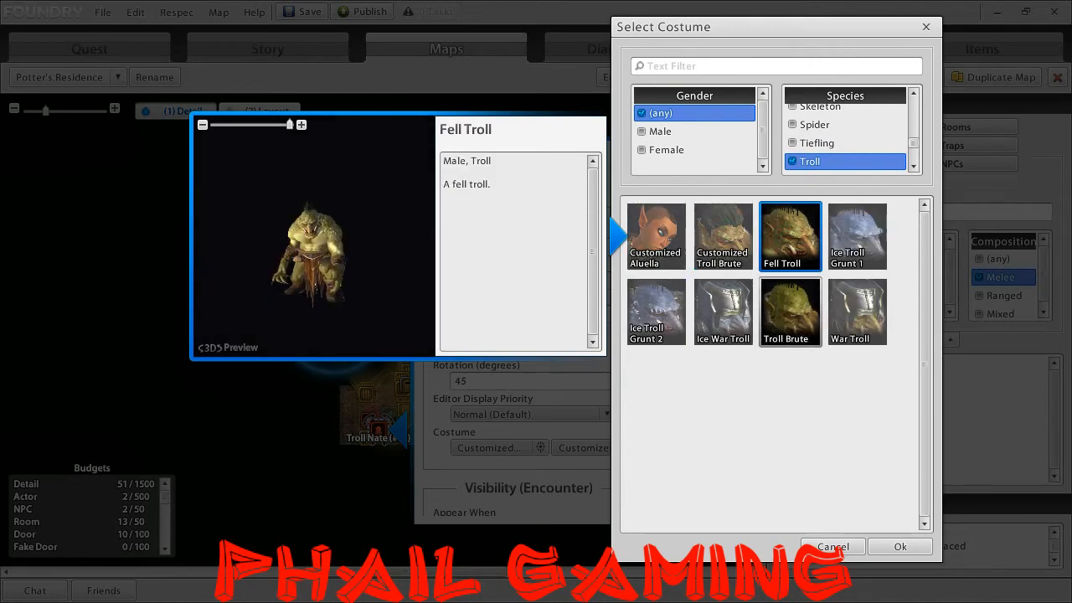
pyautogui.click(790, 311)
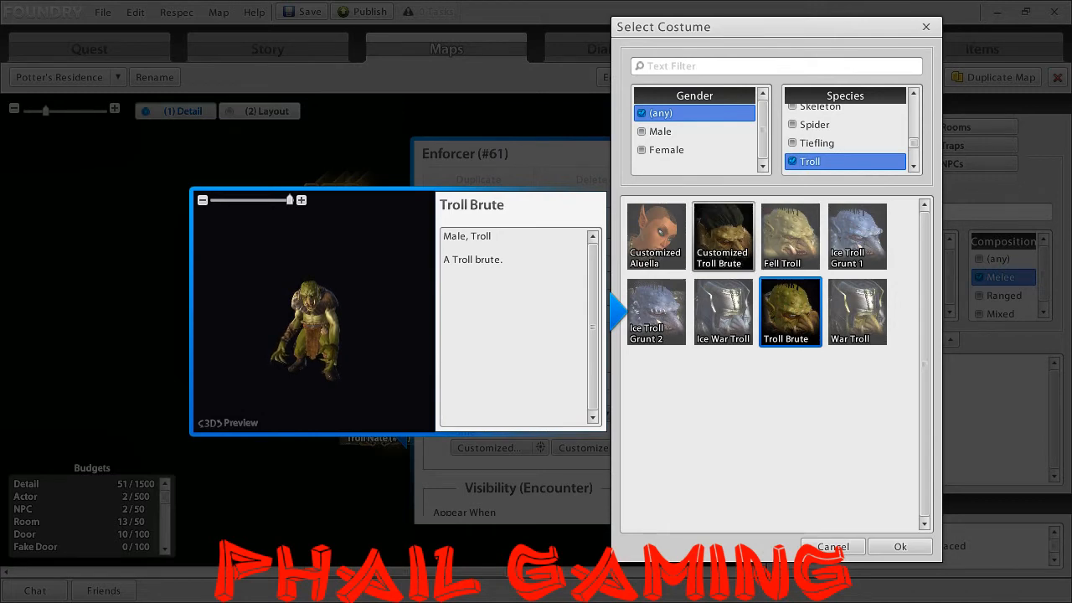
pyautogui.click(790, 236)
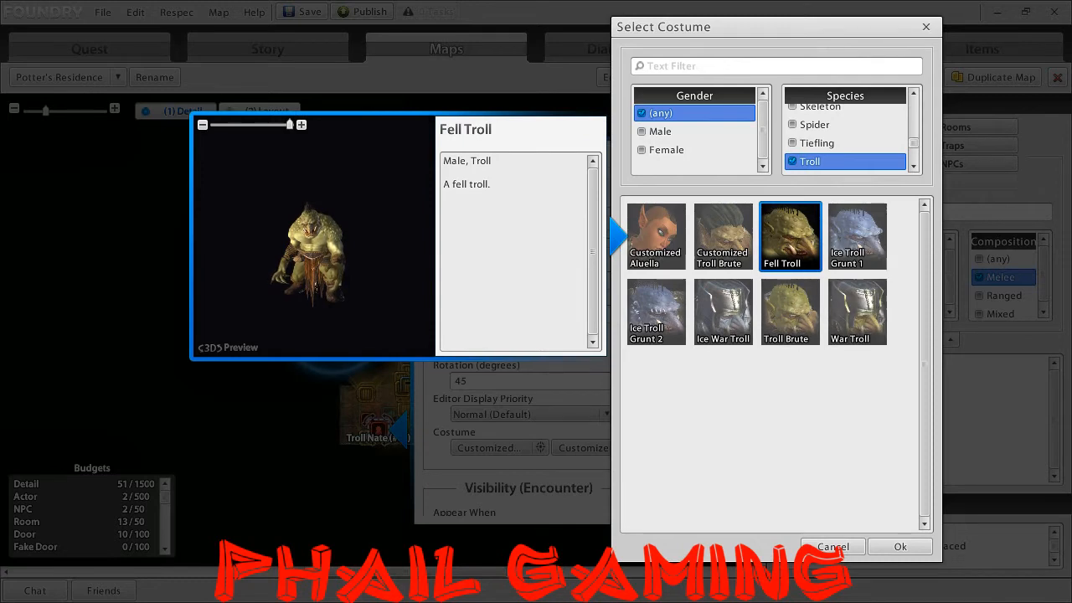
pyautogui.click(900, 546)
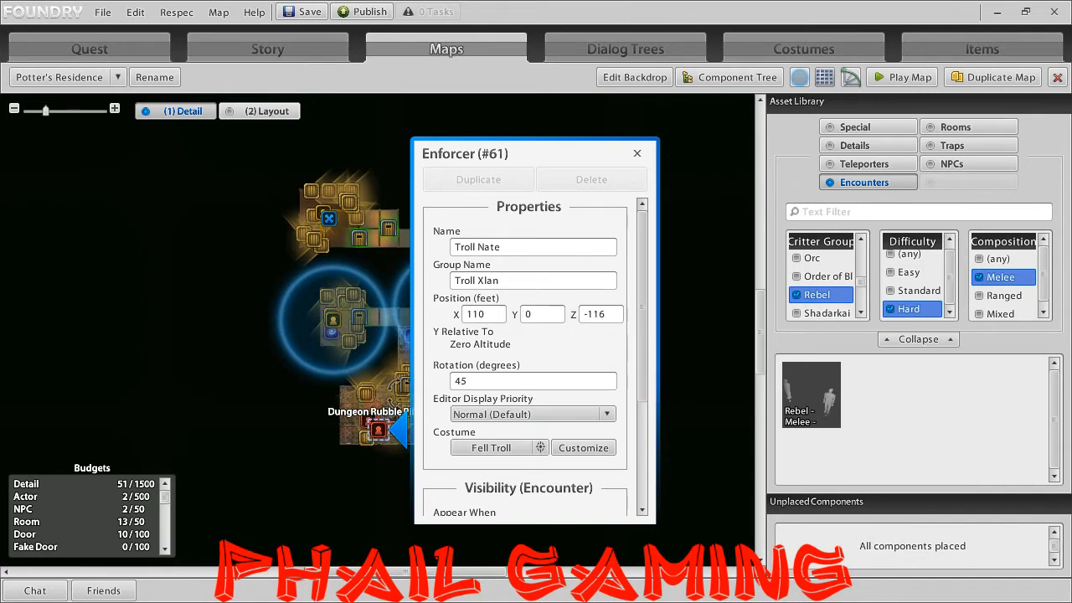
# Correct Troll Nate's group name to "Troll Clan" and close the enforcer's properties.
pyautogui.click(484, 280)
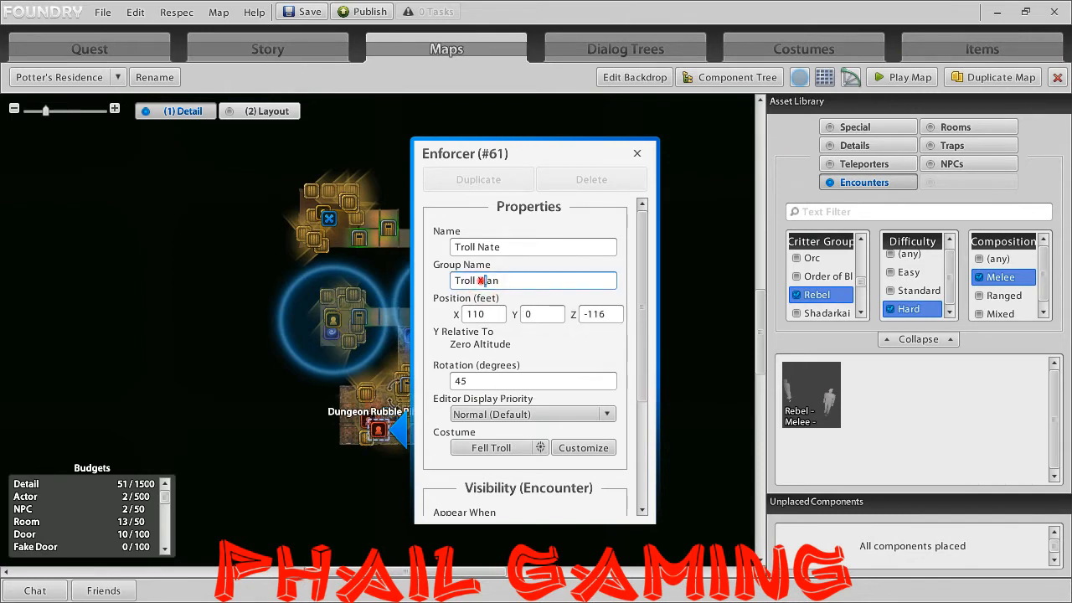
pyautogui.press('BackSpace')
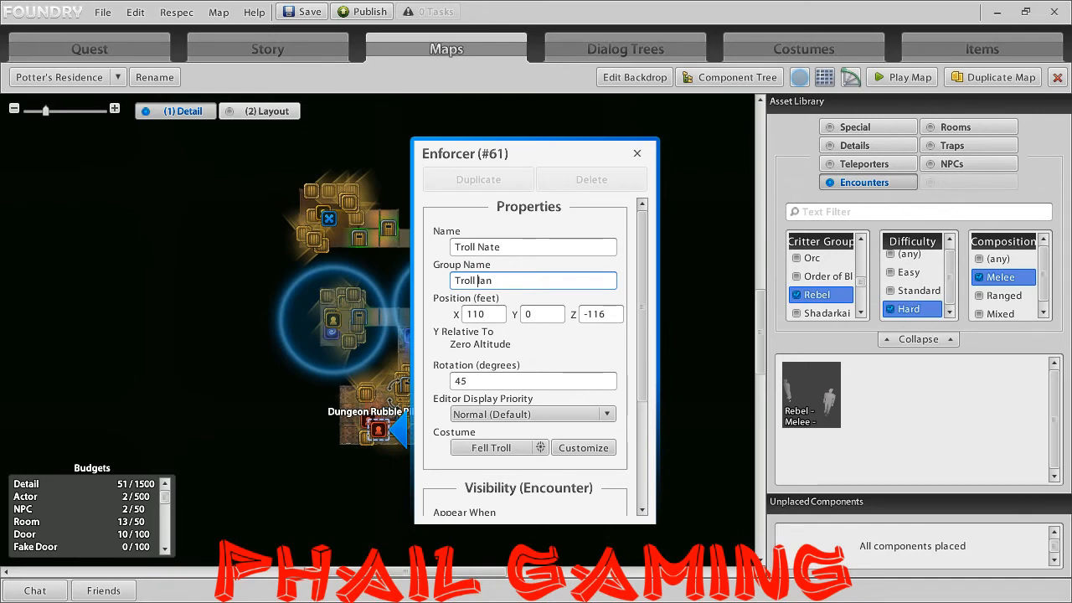
pyautogui.write('C')
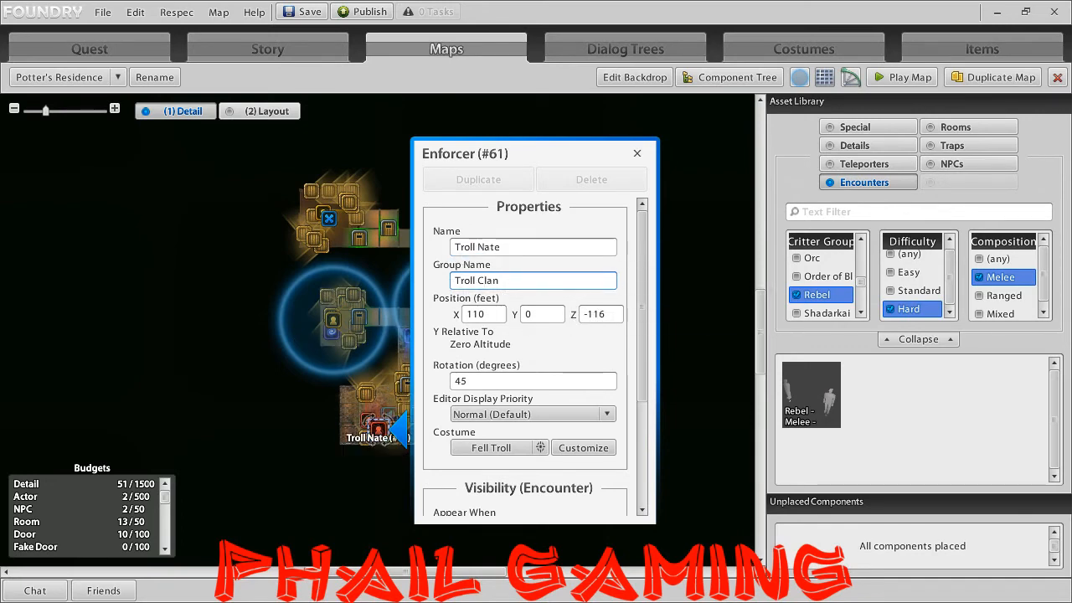
pyautogui.click(636, 154)
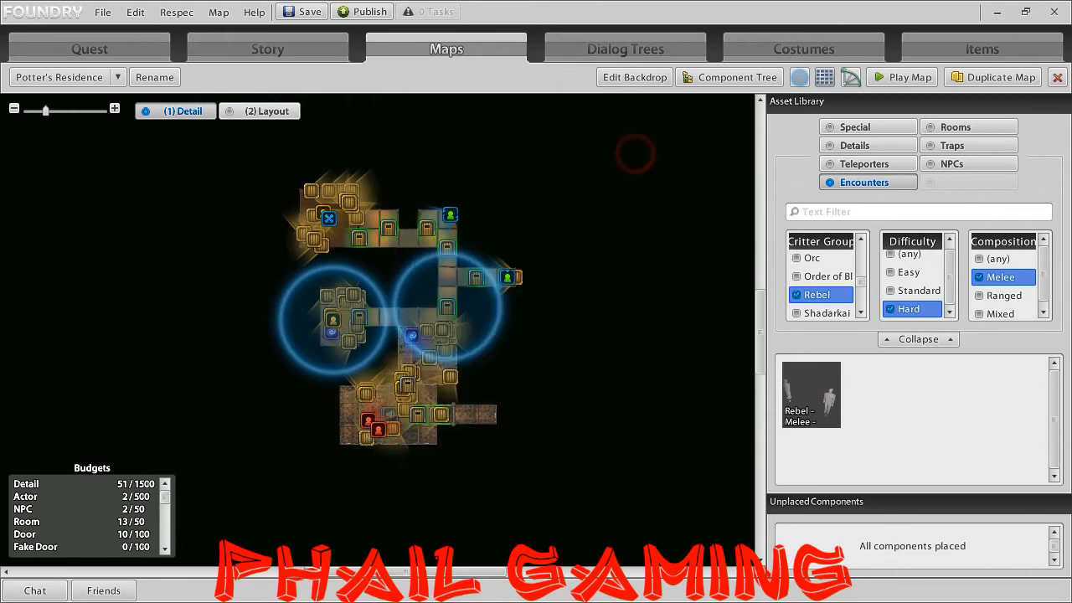
# Recheck the group names and costumes in the properties of the Troll Nick and Troll Nate enforcers.
pyautogui.doubleClick(368, 416)
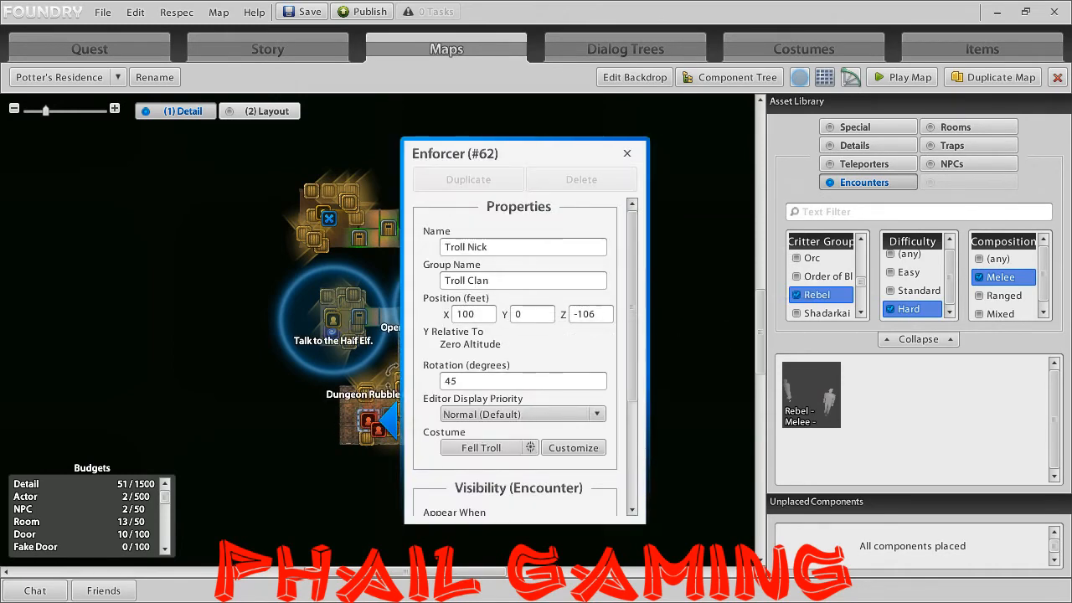
pyautogui.click(626, 154)
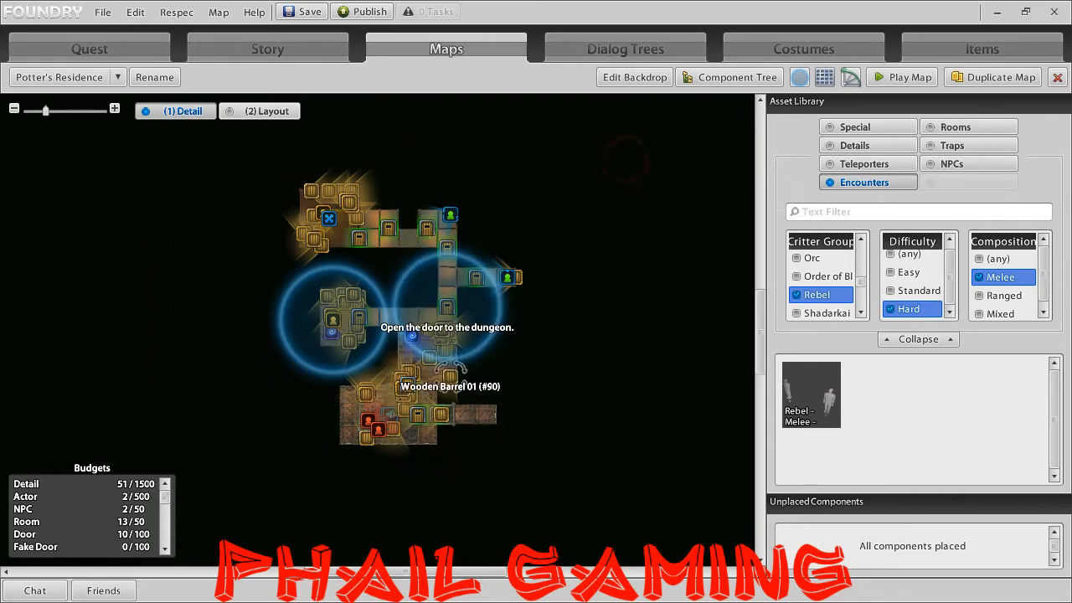
pyautogui.click(378, 429)
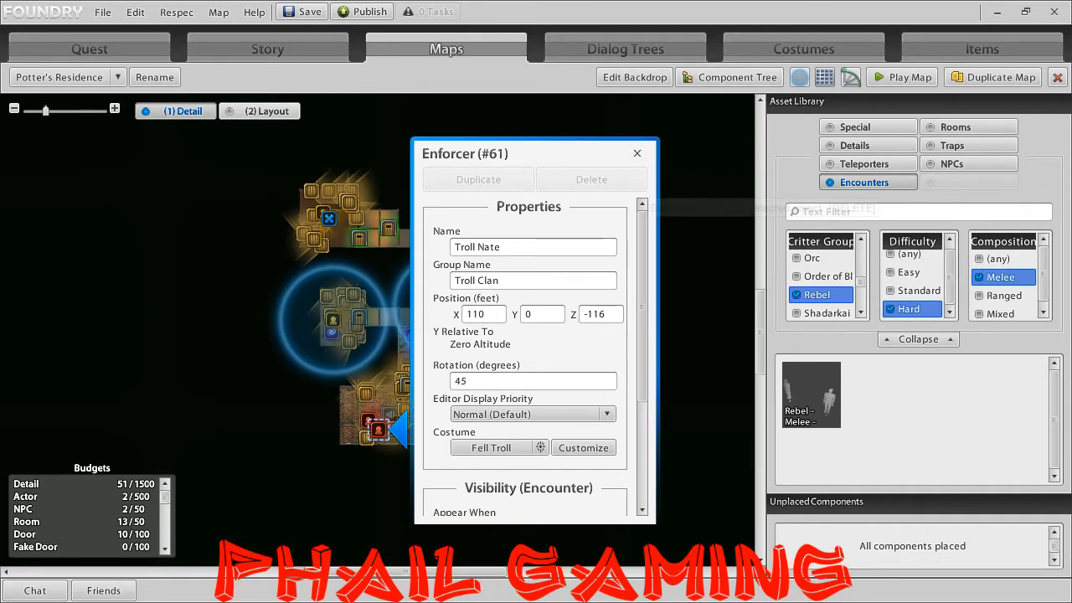
pyautogui.click(634, 155)
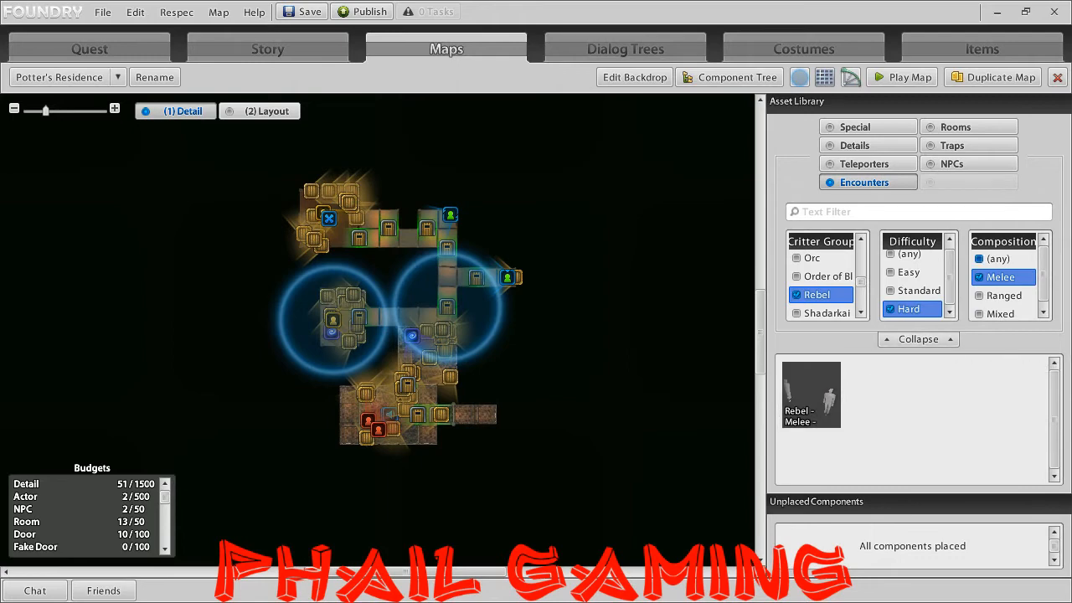
# Widen the Rebel, Hard encounter filter to any composition and view the ranged encounter's details.
pyautogui.click(979, 259)
pyautogui.moveTo(1012, 393)
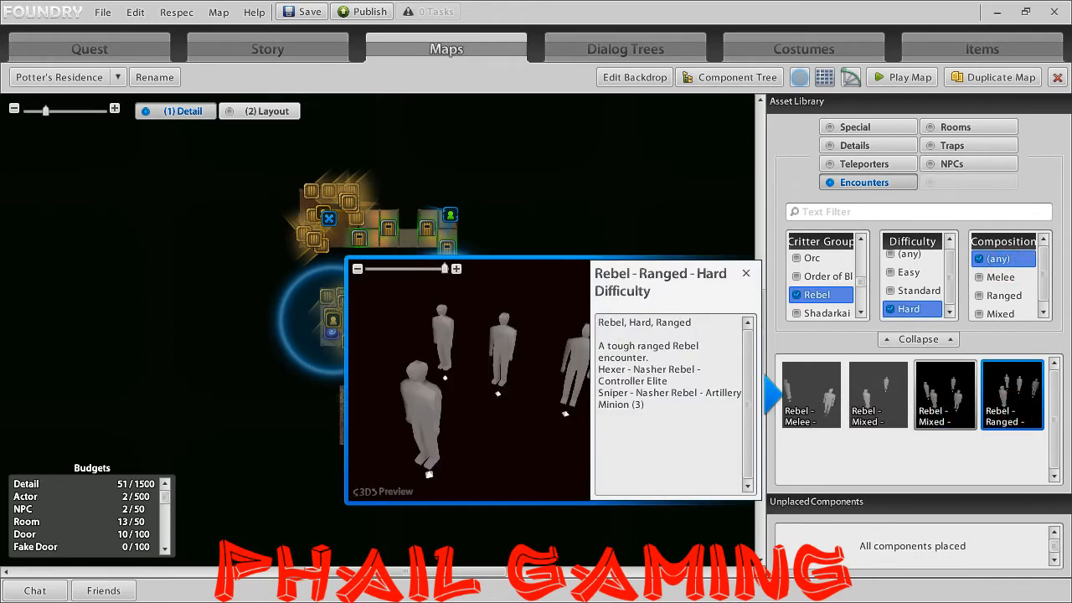
pyautogui.moveTo(877, 394)
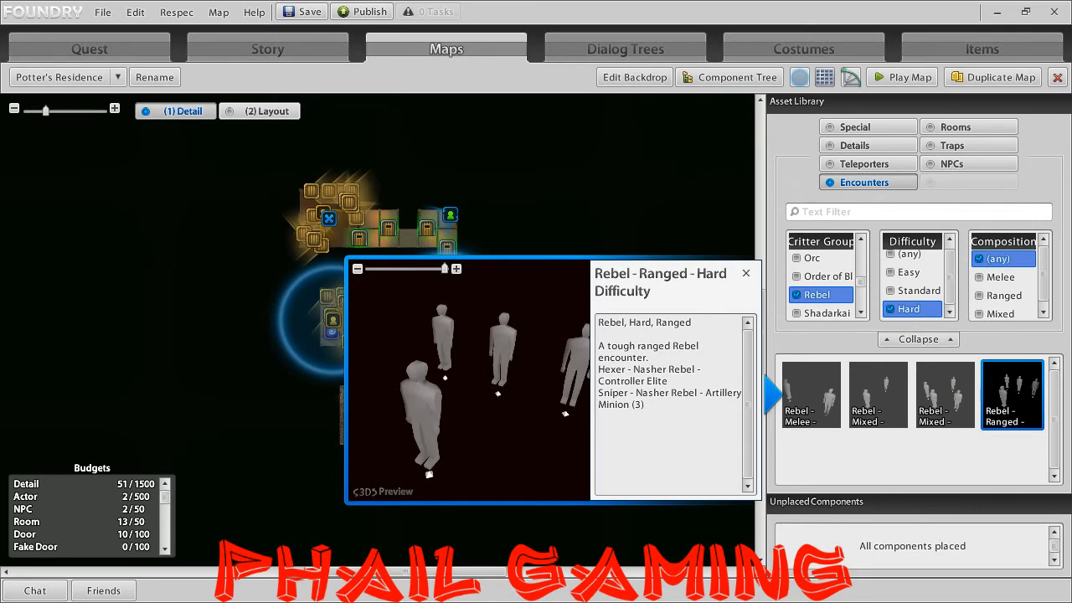
pyautogui.click(745, 273)
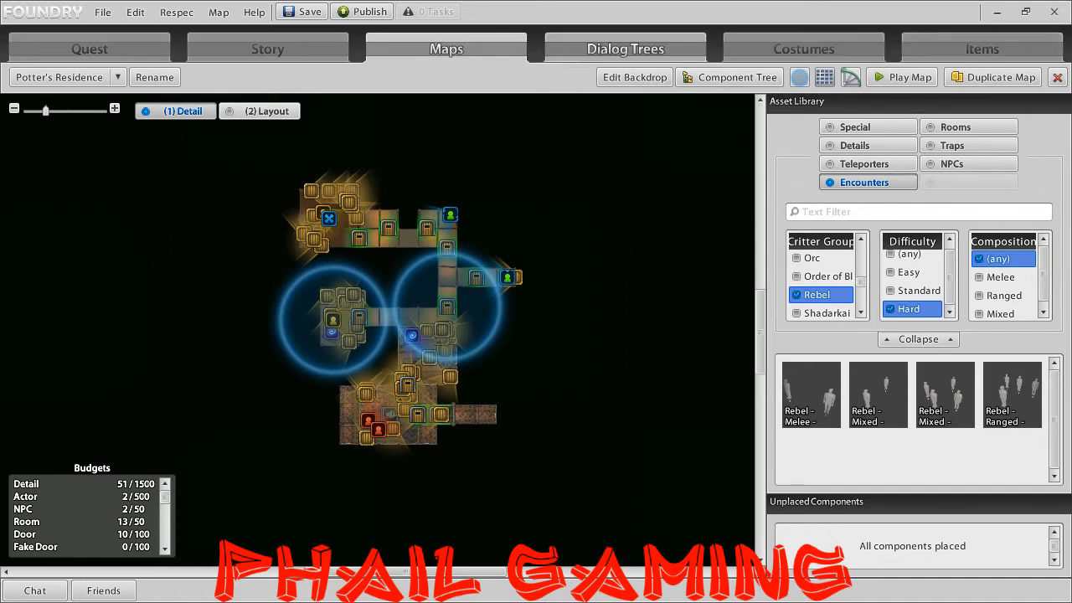
# Open the dialog trees and view the properties of the "You are here to help me?" prompt.
pyautogui.click(634, 51)
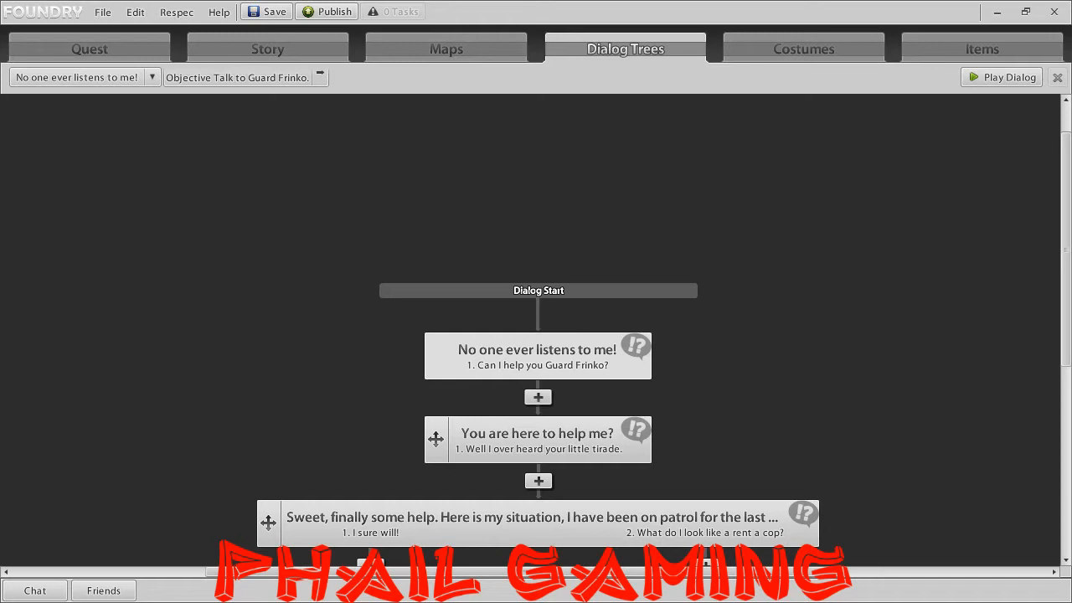
pyautogui.scroll(-3, 536, 335)
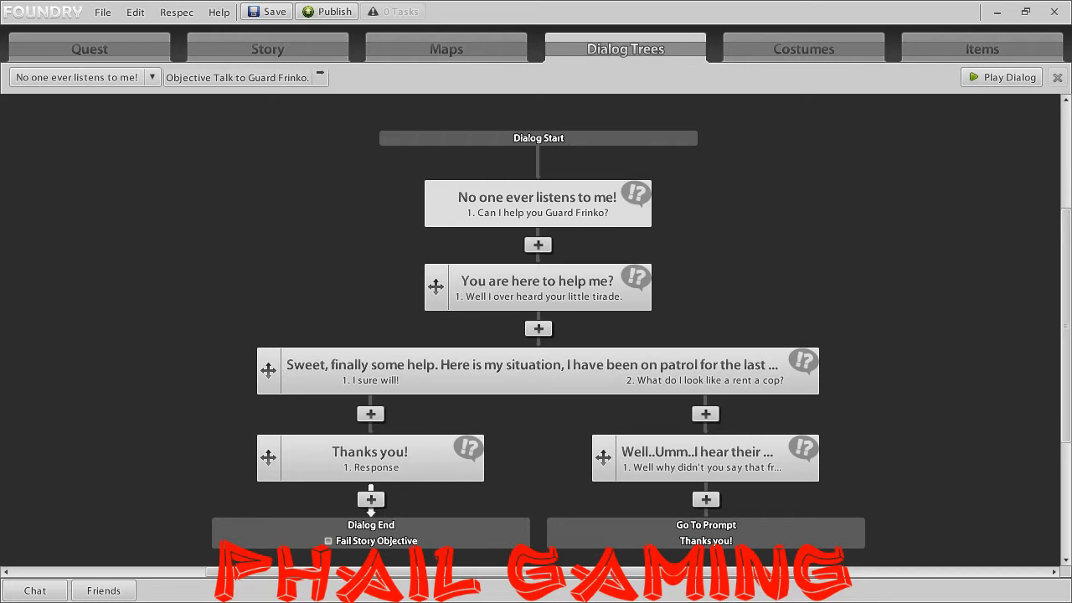
pyautogui.click(574, 281)
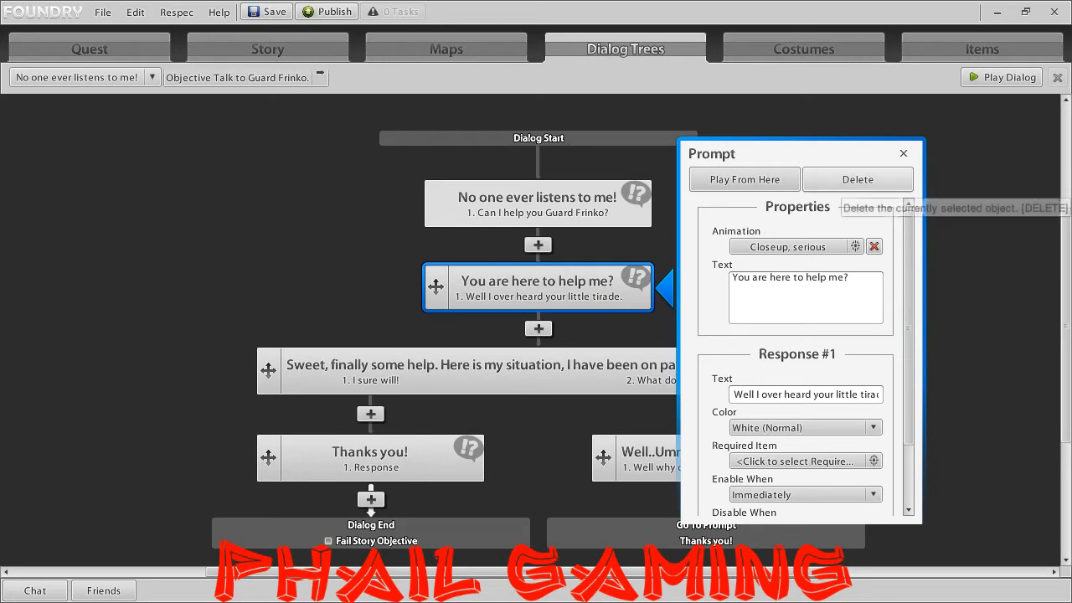
pyautogui.click(903, 152)
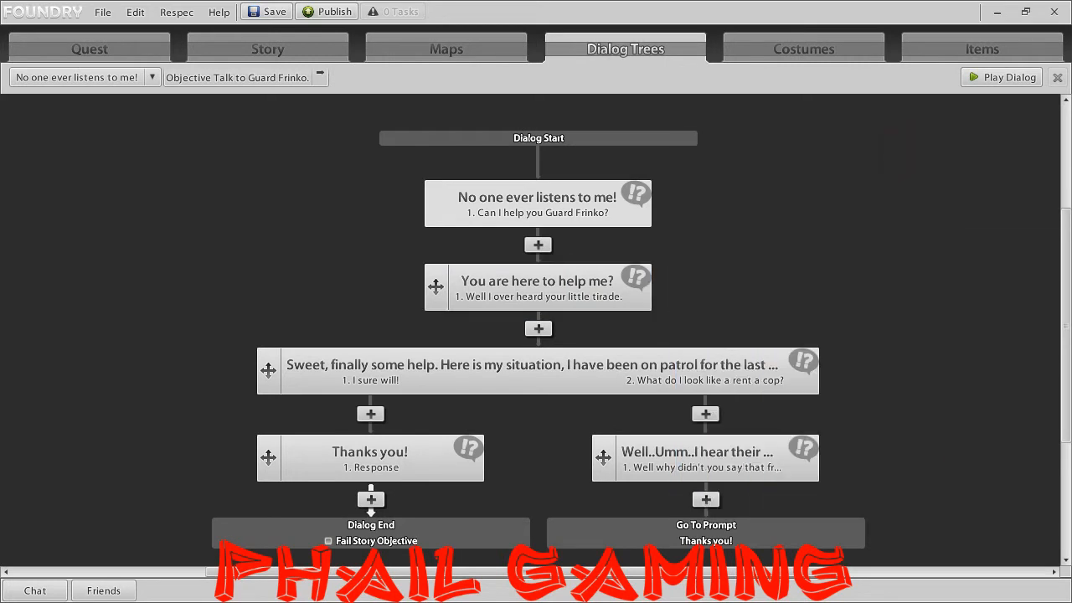
# Read the full text of the "Sweet, finally some help" prompt, including its MissionInfo formatting tags.
pyautogui.click(543, 364)
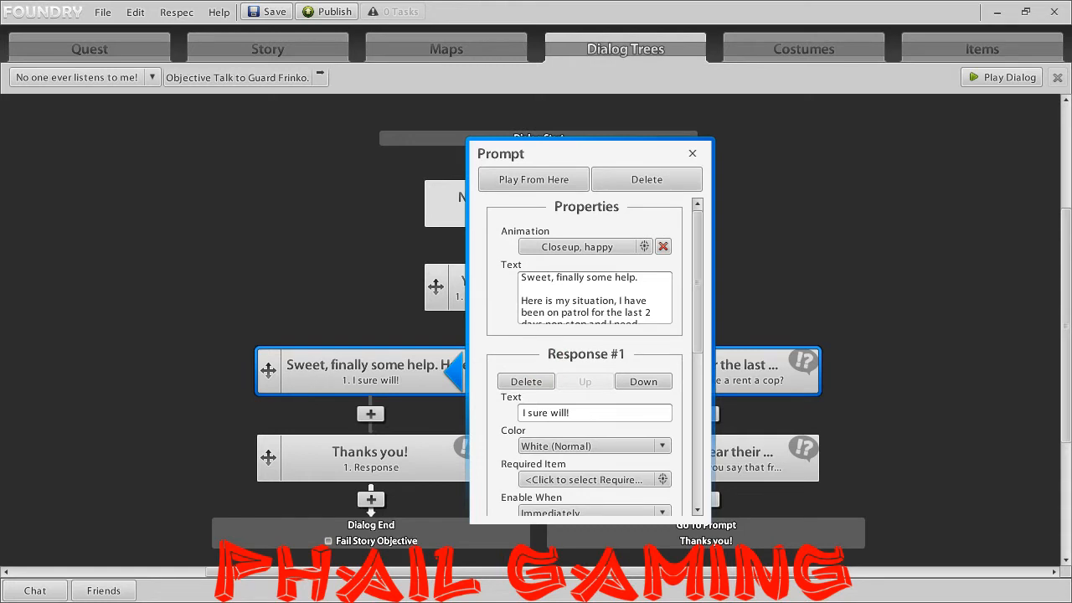
pyautogui.scroll(-2, 590, 305)
pyautogui.scroll(1, 590, 306)
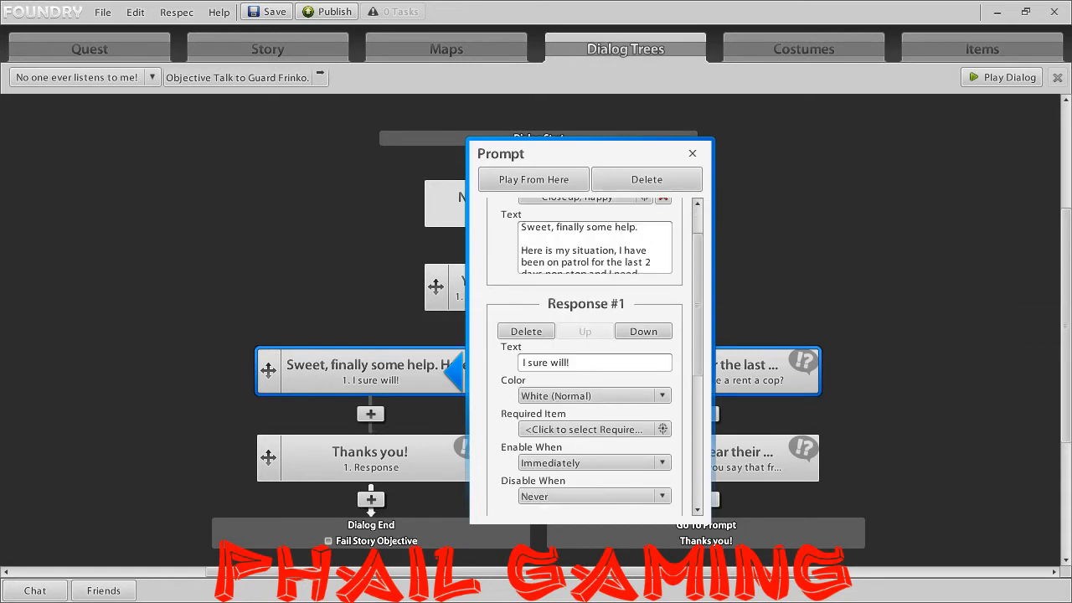
pyautogui.click(595, 249)
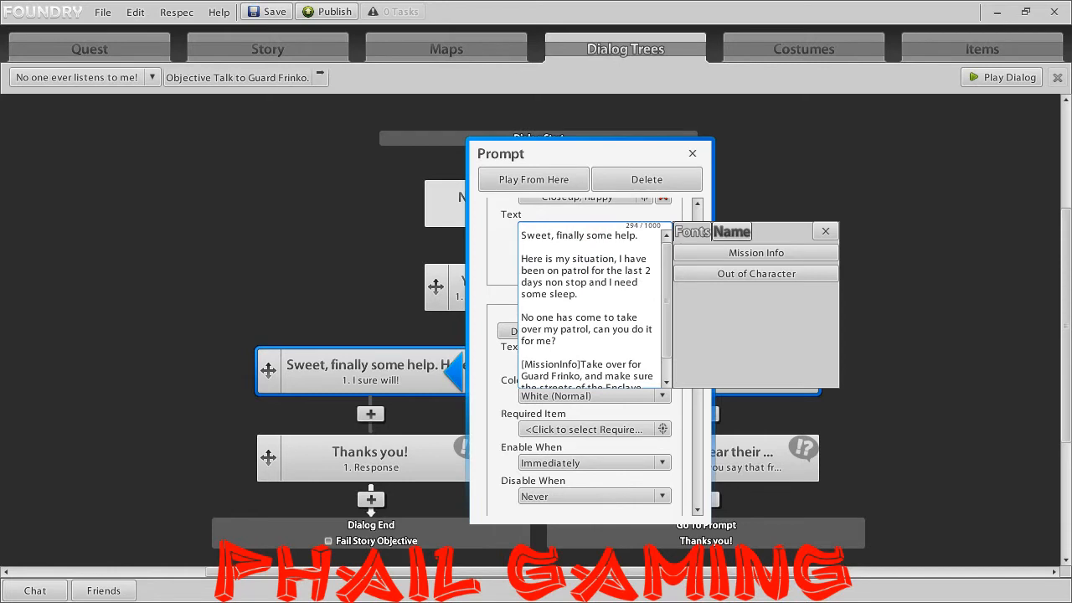
pyautogui.scroll(-1, 591, 306)
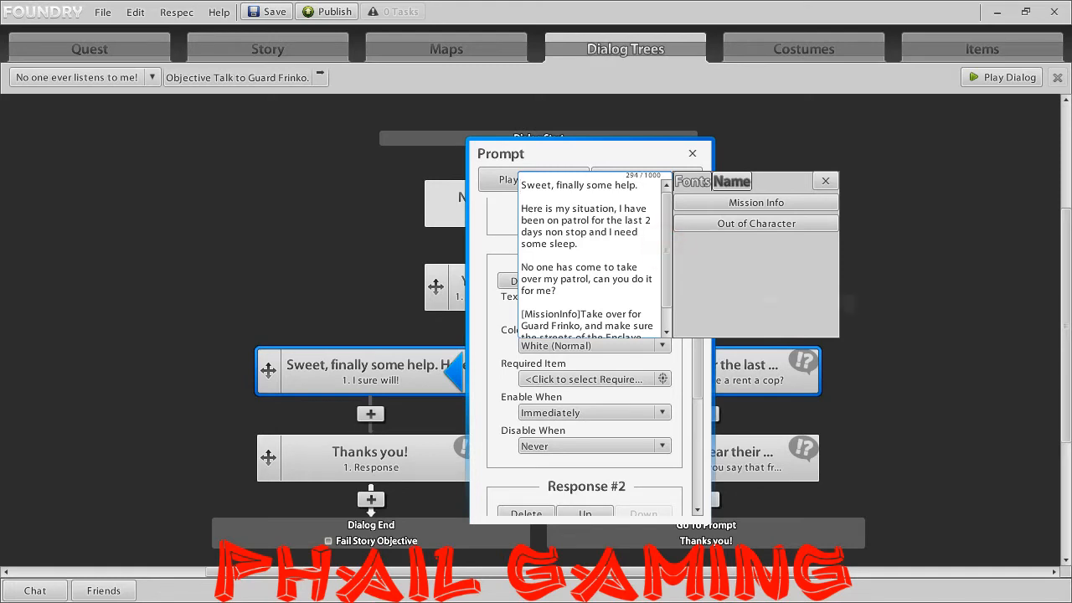
pyautogui.click(636, 314)
pyautogui.click(594, 213)
pyautogui.scroll(-2, 591, 313)
pyautogui.scroll(2, 591, 289)
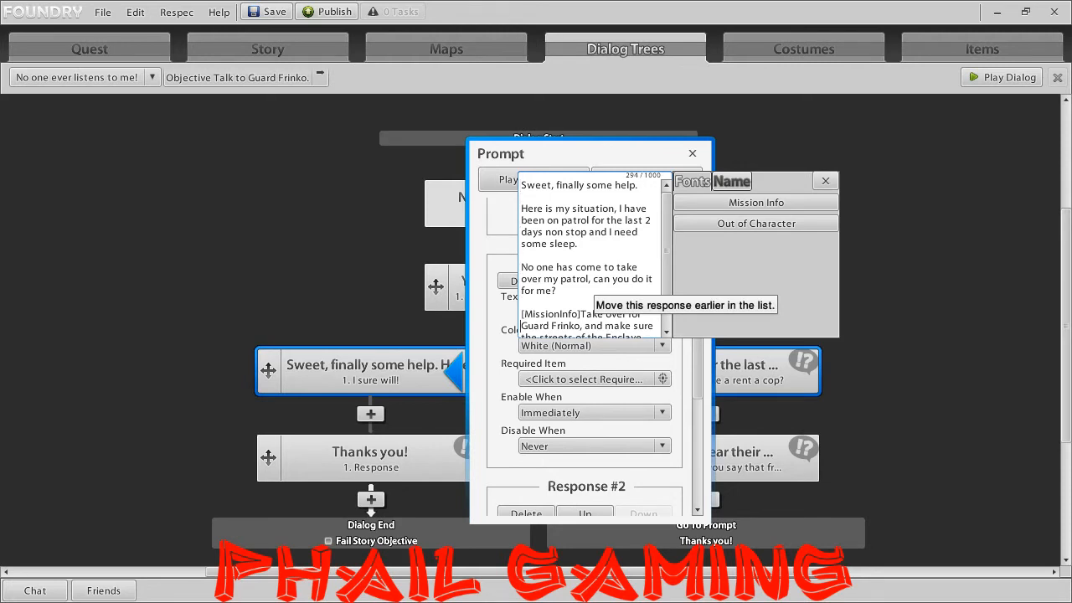
pyautogui.scroll(-2, 590, 293)
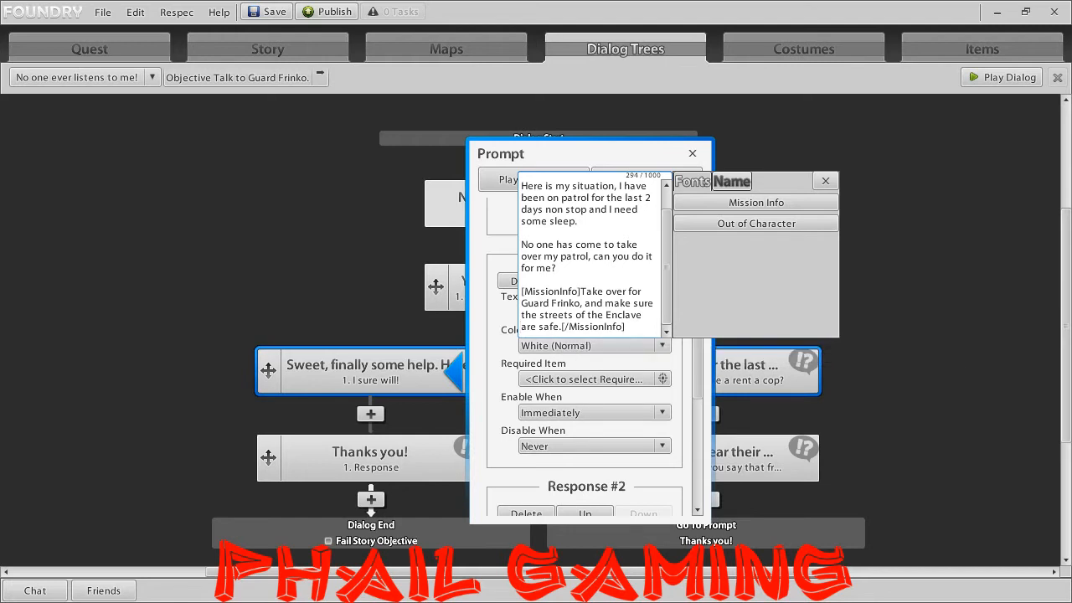
pyautogui.click(825, 181)
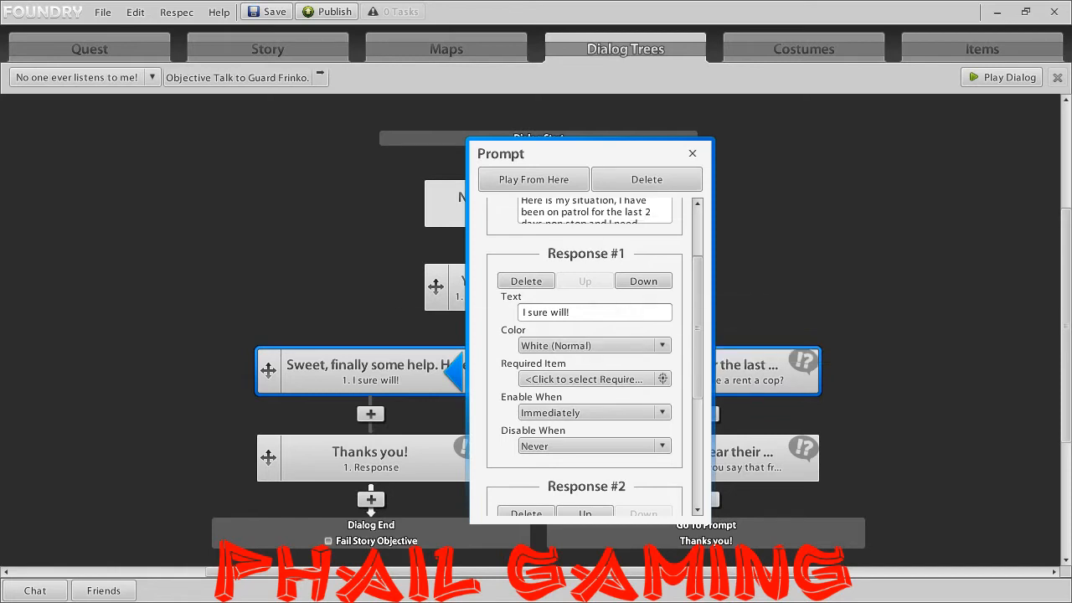
# Review the second response of the "Sweet, finally some help" prompt and the properties of the "Well..Umm..I hear their" prompt.
pyautogui.scroll(-3, 586, 357)
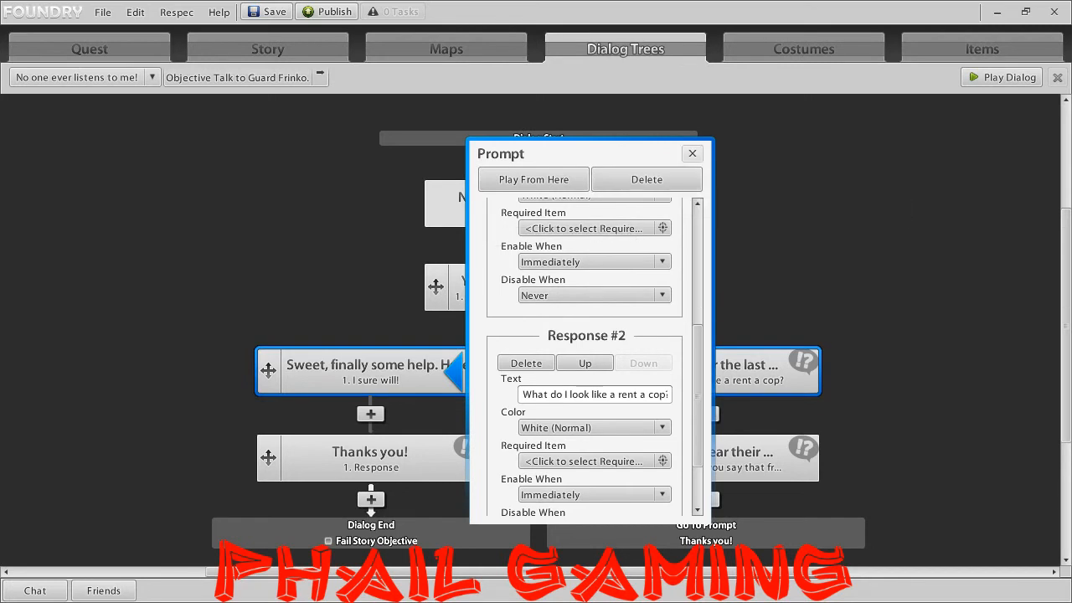
pyautogui.click(692, 154)
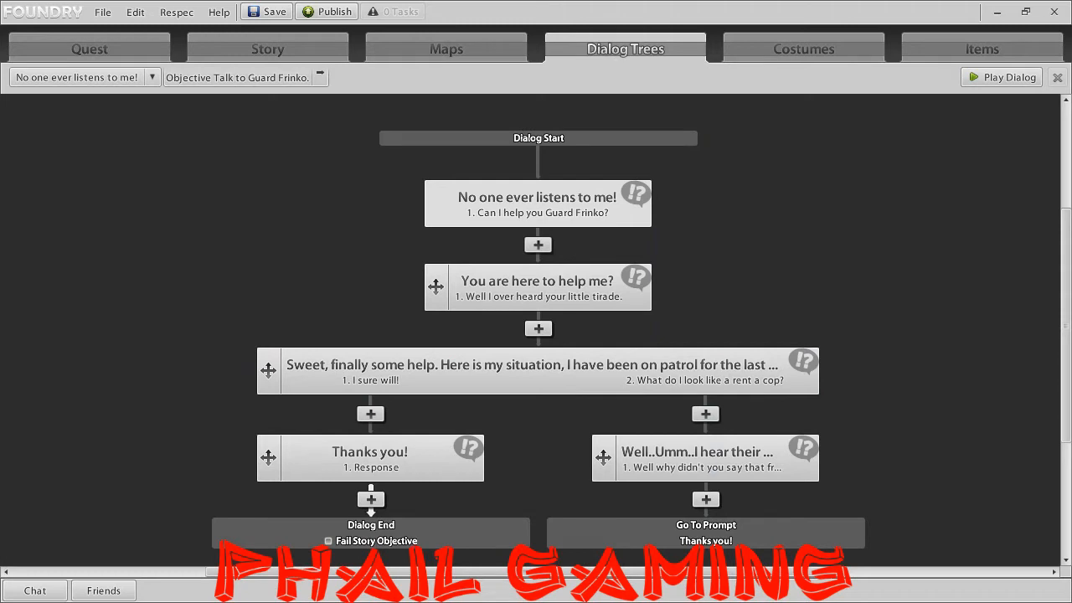
pyautogui.click(703, 455)
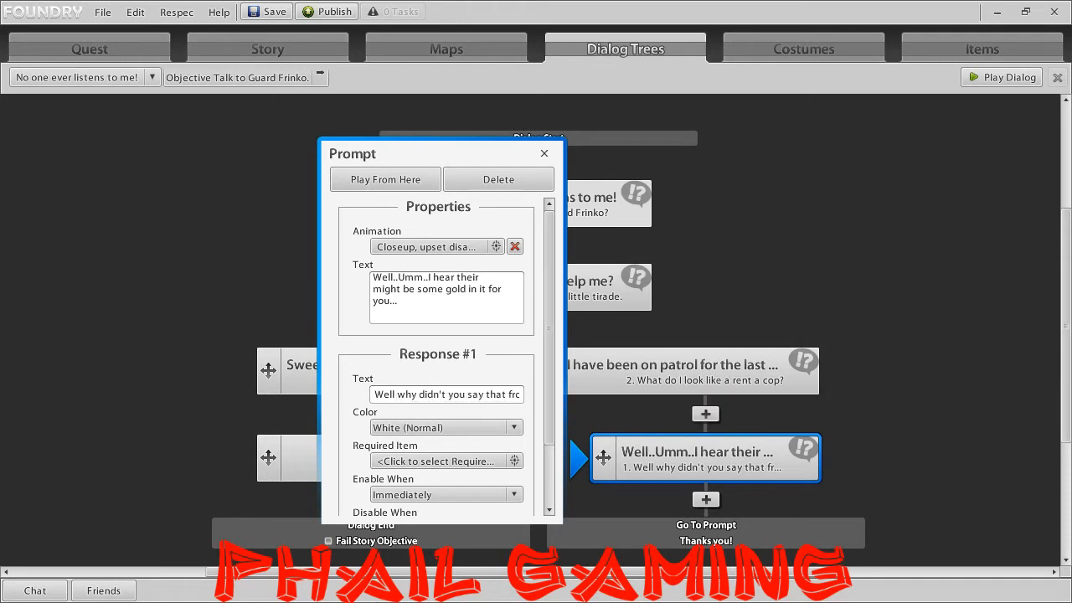
pyautogui.click(544, 153)
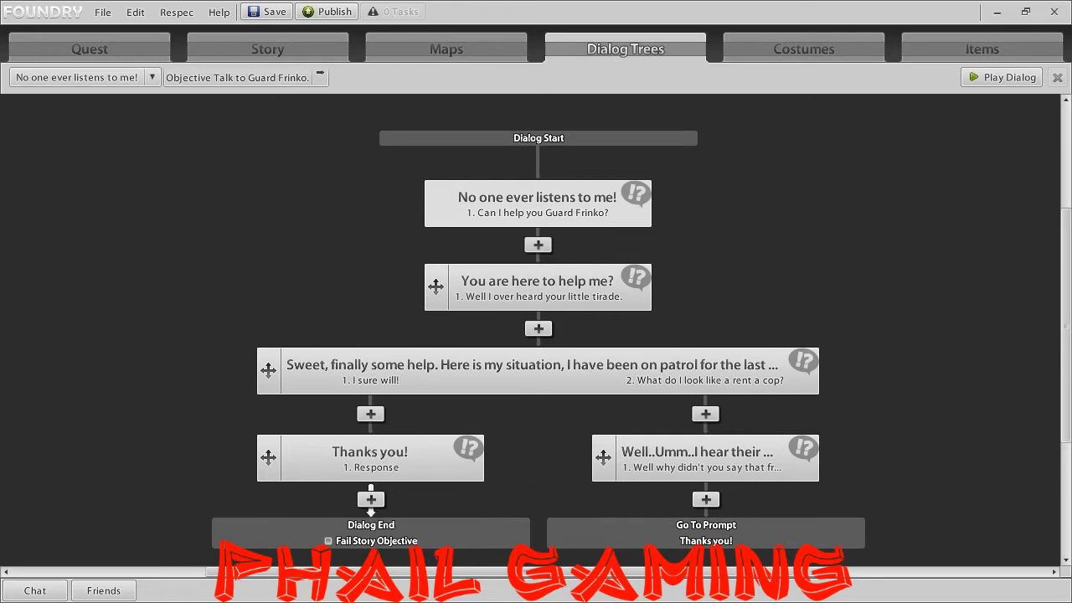
# Add a new prompt below the "Well..Umm..I hear their" prompt, open its properties, and delete it.
pyautogui.click(706, 499)
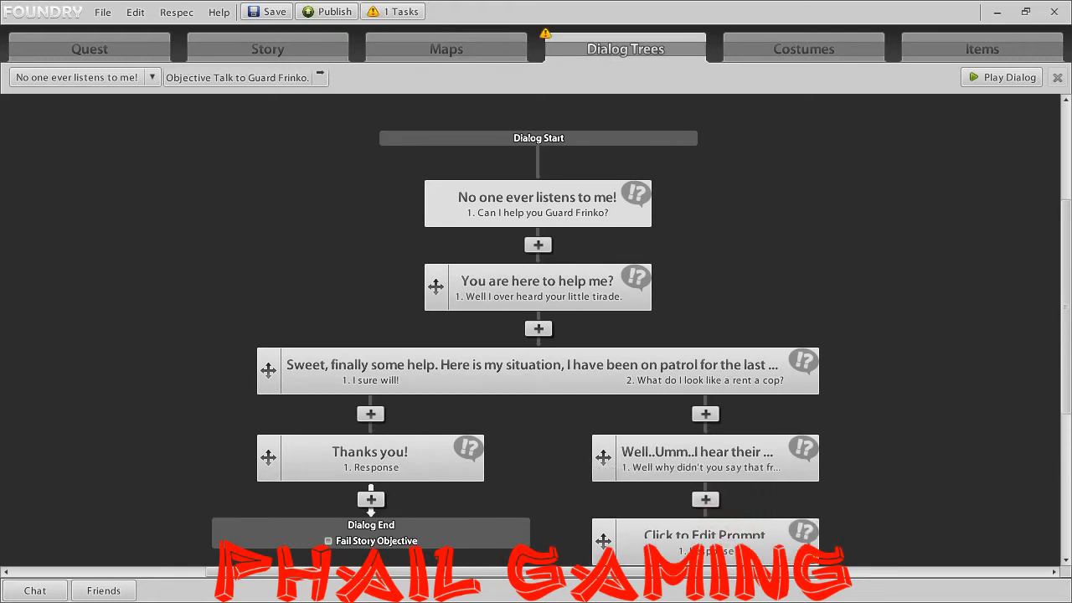
pyautogui.scroll(-3, 535, 335)
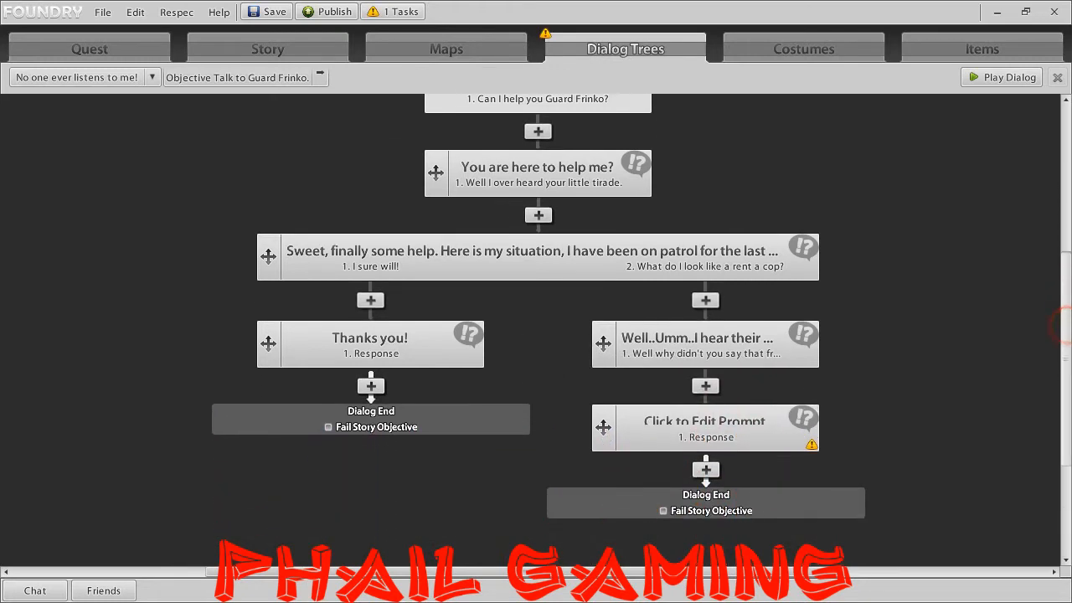
pyautogui.click(719, 431)
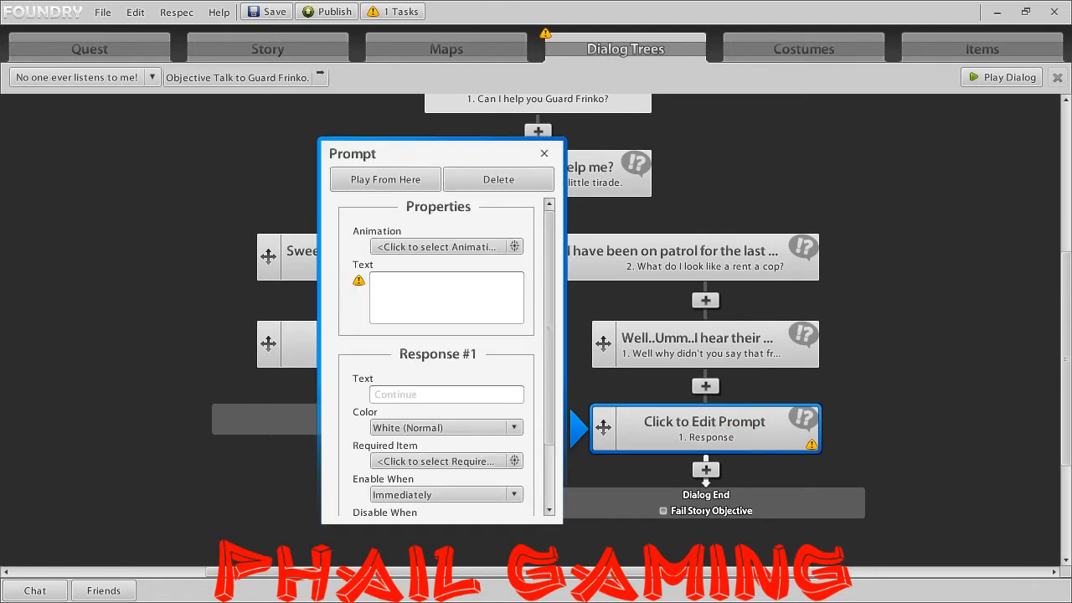
pyautogui.click(498, 179)
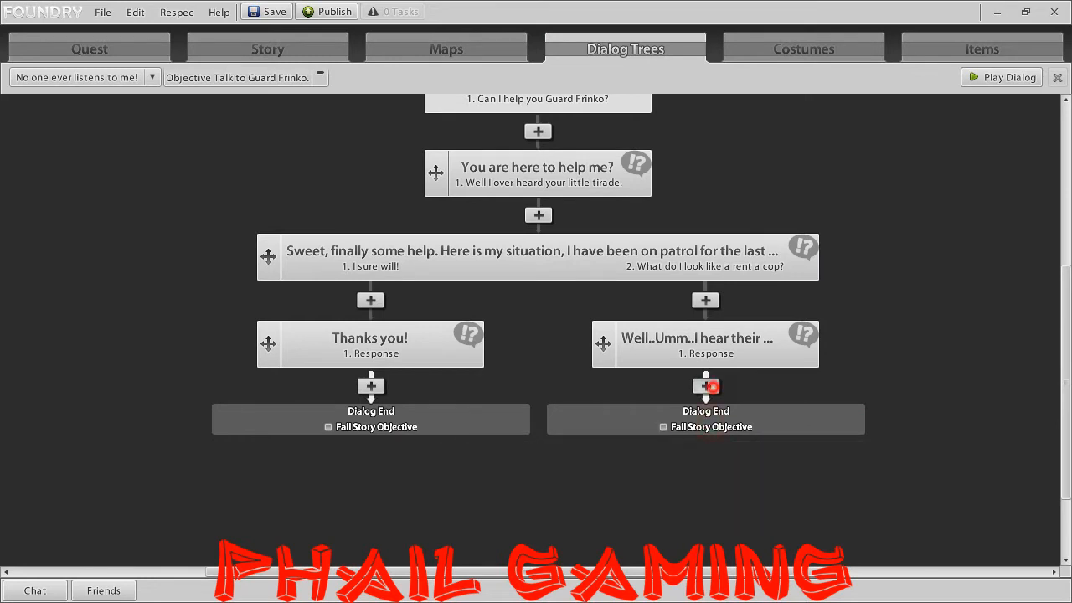
# Link the "Well..Umm..I hear their" prompt's response to the existing "Thanks you!" prompt instead of ending the dialog.
pyautogui.click(724, 353)
pyautogui.moveTo(706, 399); pyautogui.dragTo(389, 332)
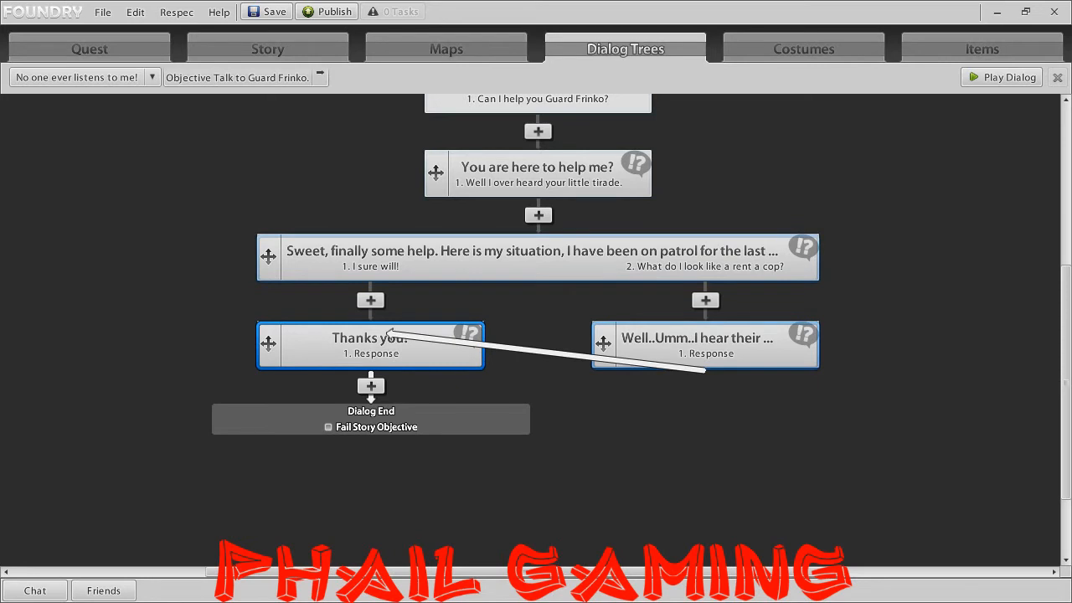
pyautogui.moveTo(389, 332); pyautogui.dragTo(679, 425)
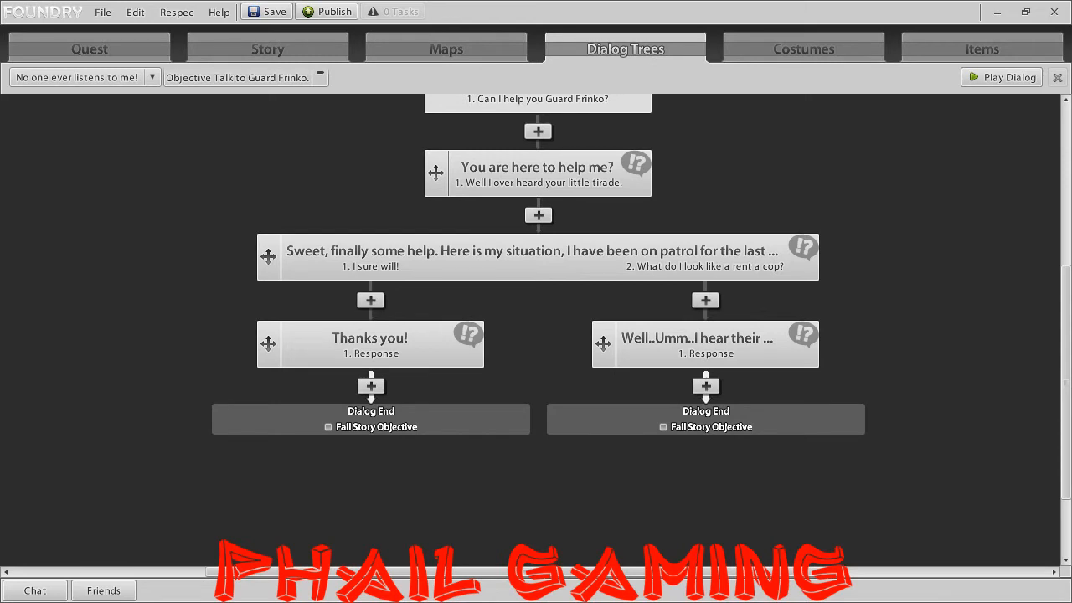
pyautogui.moveTo(705, 400); pyautogui.dragTo(473, 364)
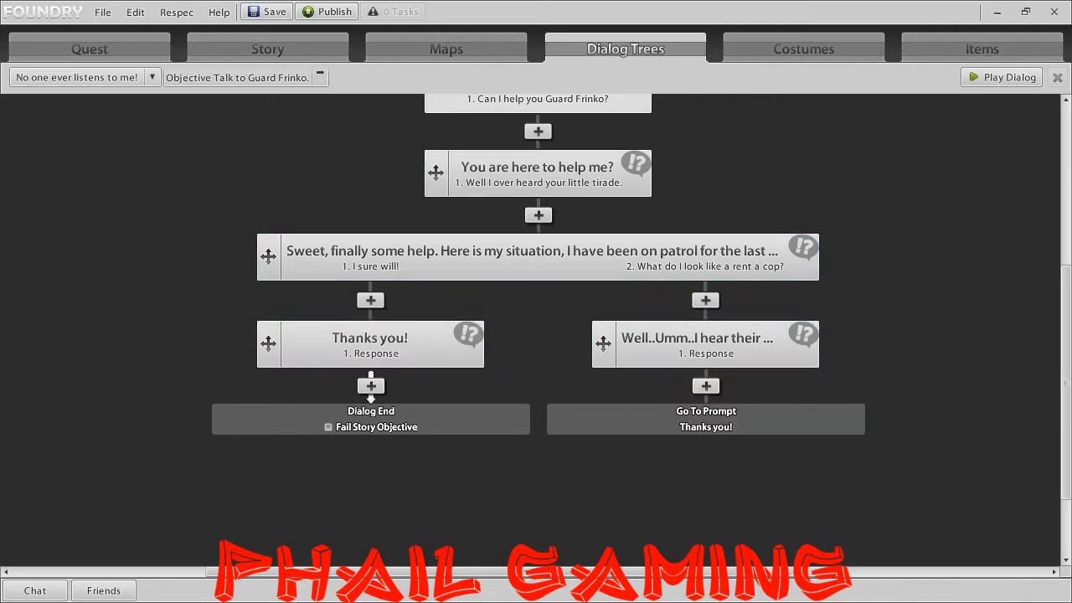
# Set the "Well..Umm..I hear their" prompt's response text to "Yea, why didnt you say so from the beginning, I will do it.".
pyautogui.click(650, 340)
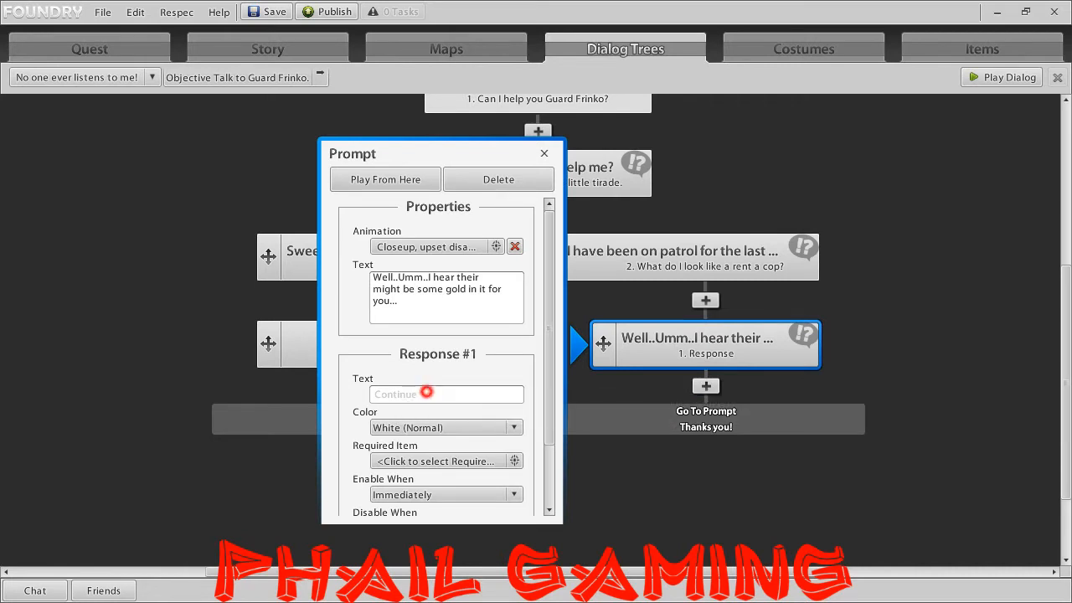
pyautogui.click(425, 393)
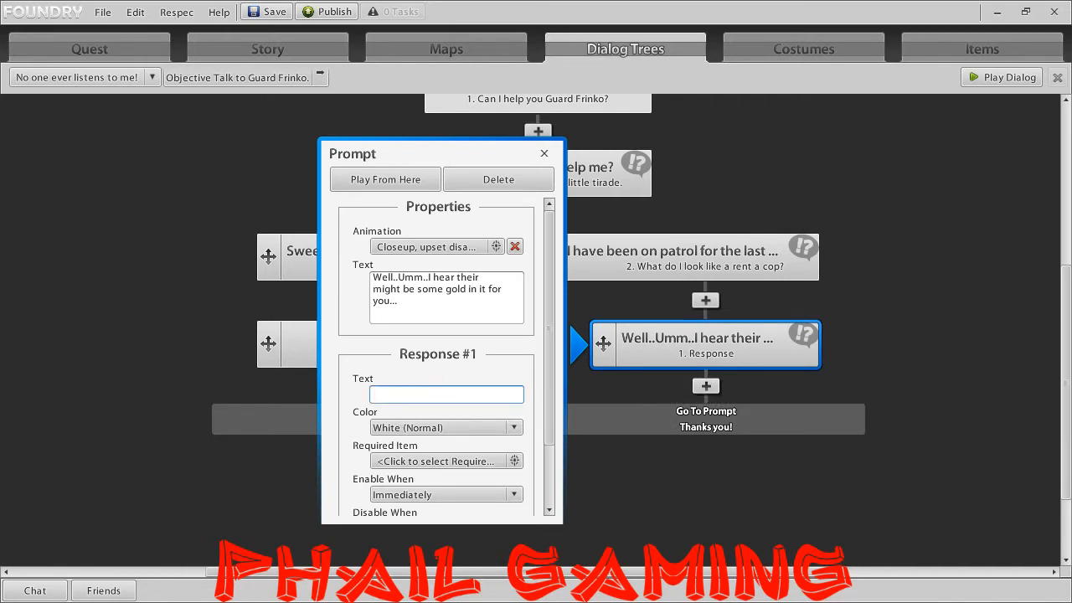
pyautogui.write('Yea , why didnt you say so ')
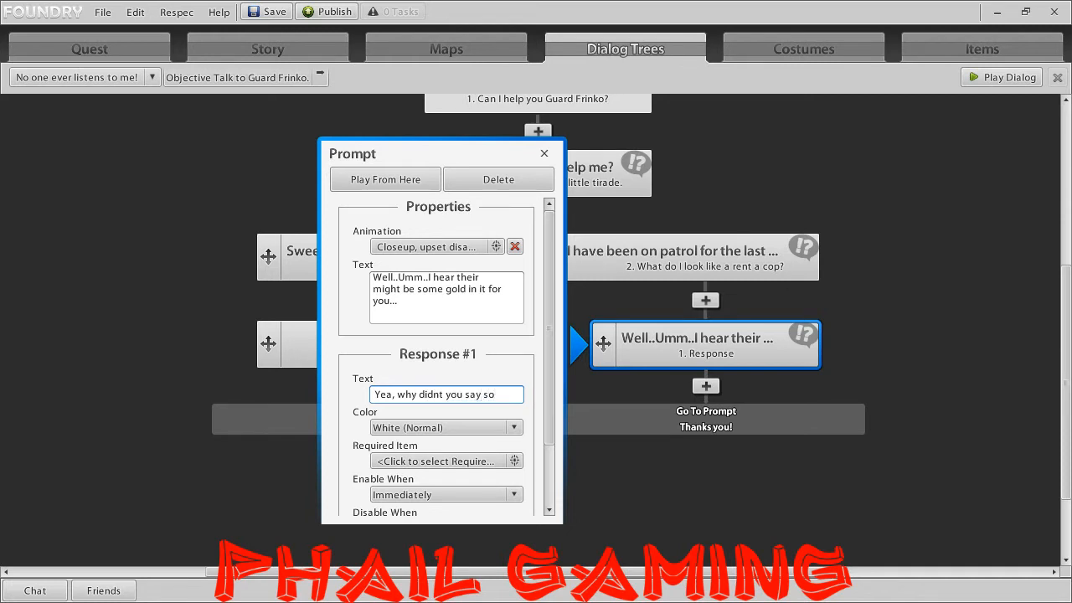
pyautogui.write('from the be')
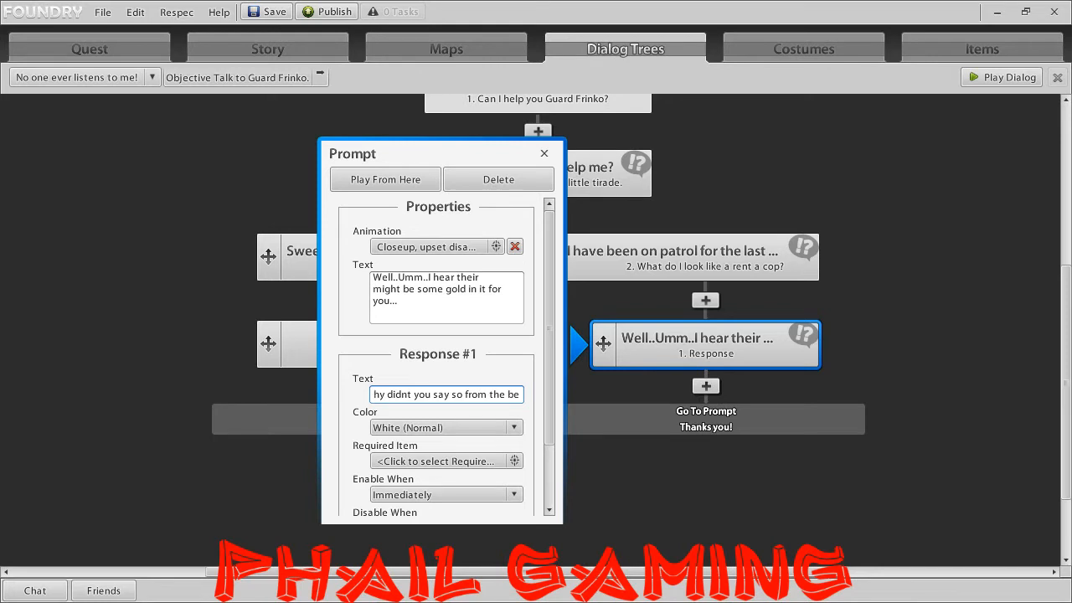
pyautogui.write('ginning')
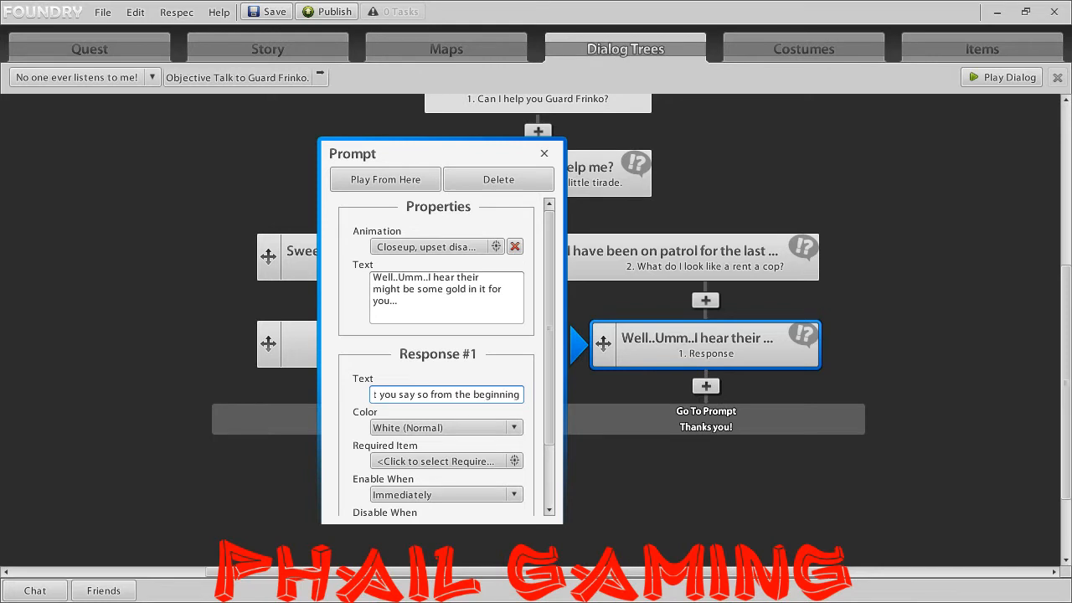
pyautogui.write(', I will')
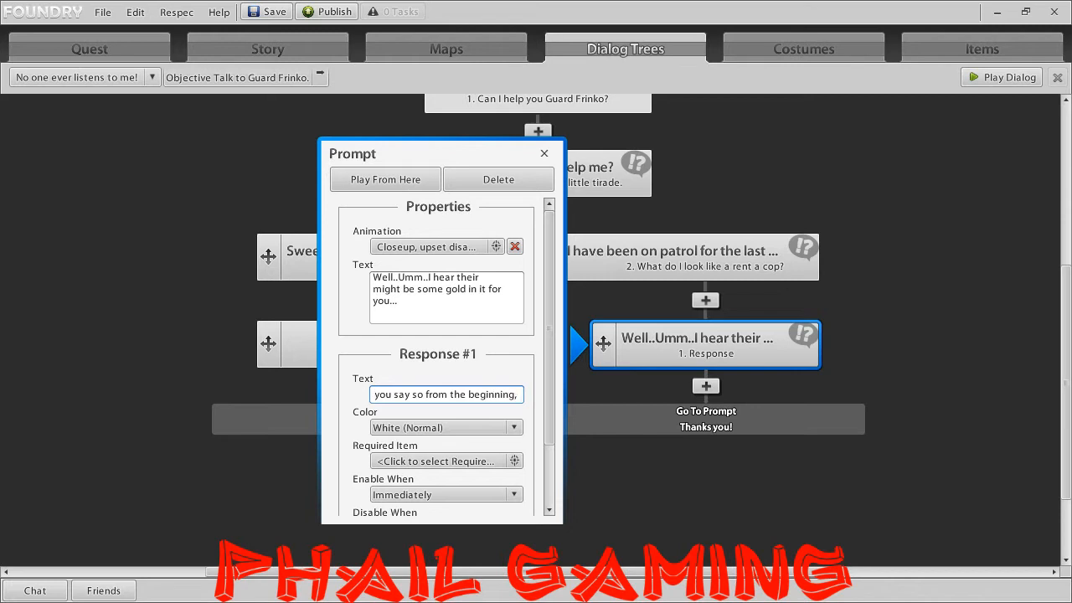
pyautogui.write(' do it.')
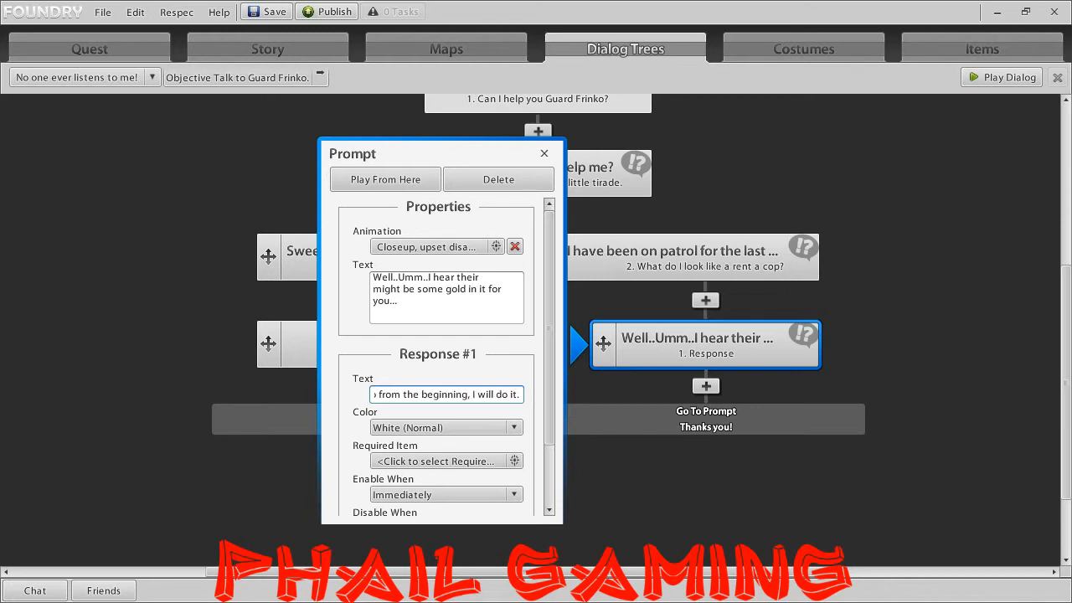
pyautogui.click(545, 153)
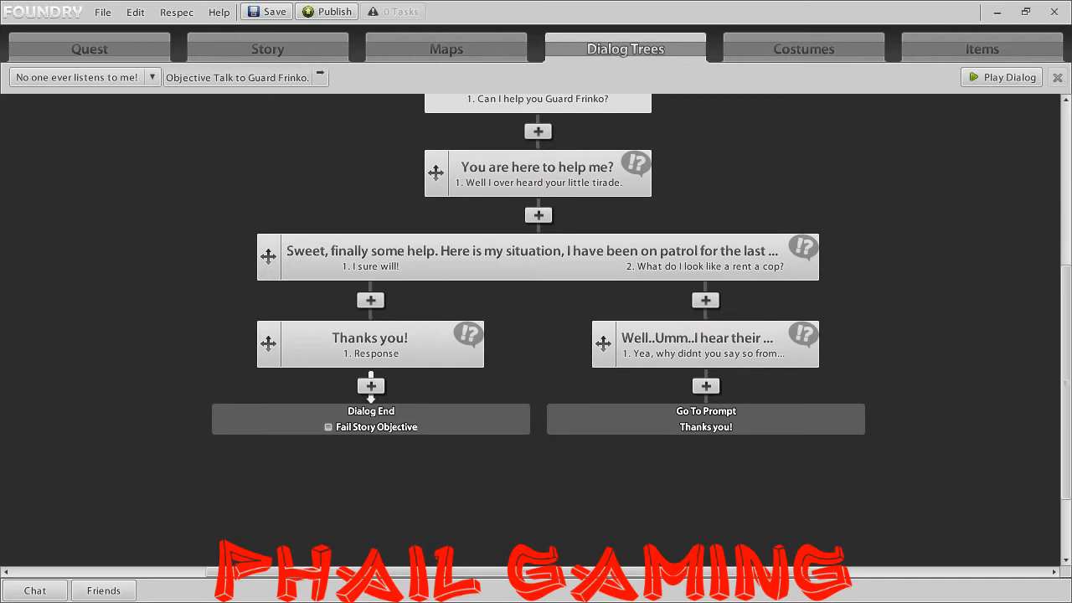
# Switch to the "Troll! Troll! There's a troll in the Dungeon" dialog tree.
pyautogui.scroll(3, 535, 334)
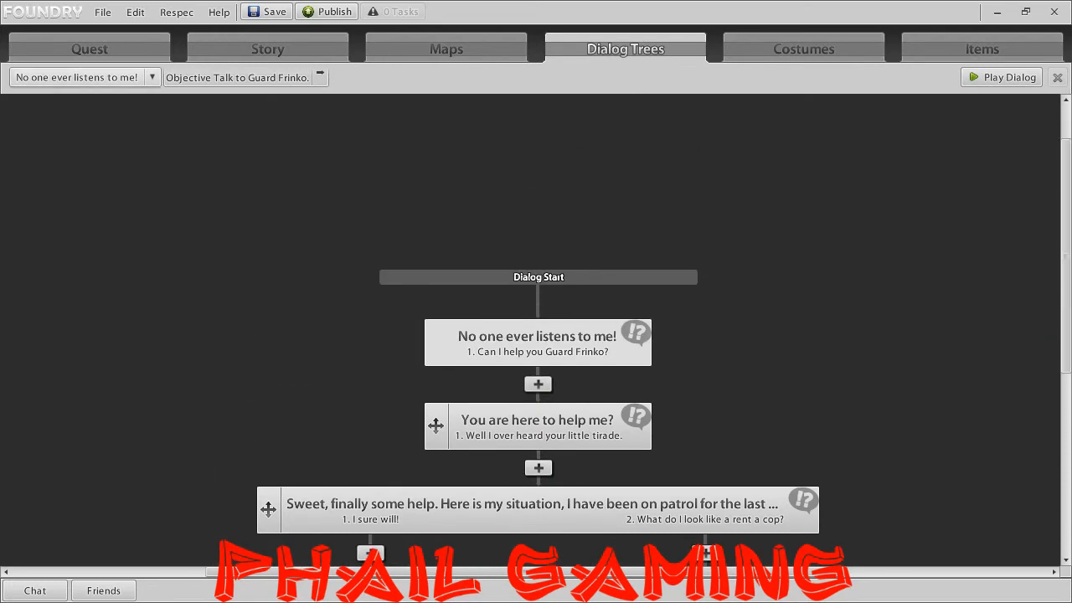
pyautogui.click(151, 77)
pyautogui.press('Down')
pyautogui.press('Down')
pyautogui.press('Down')
pyautogui.press('Down')
pyautogui.press('Down')
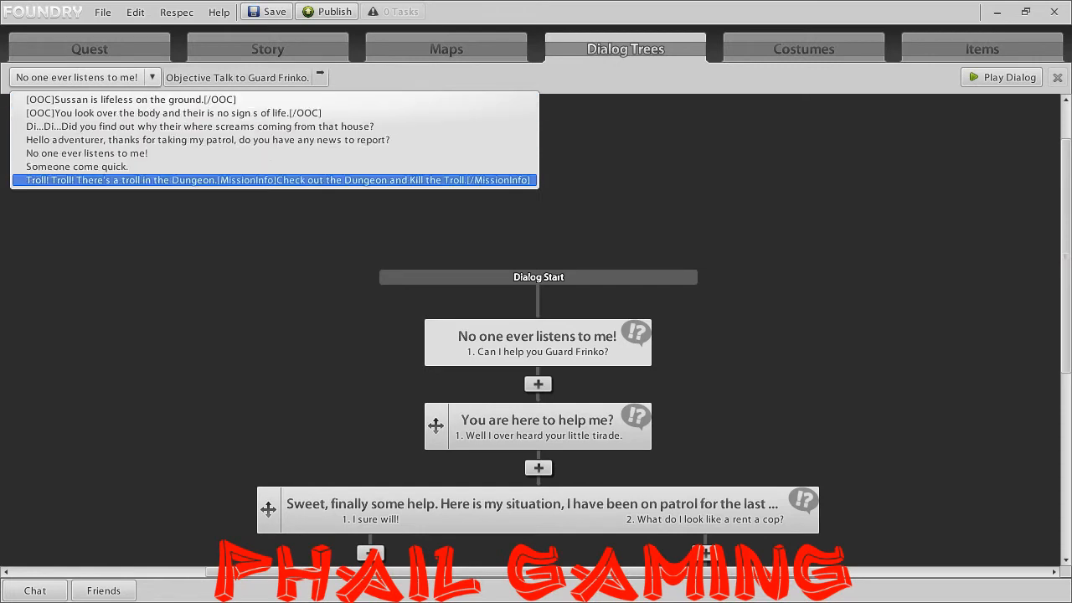
pyautogui.click(137, 180)
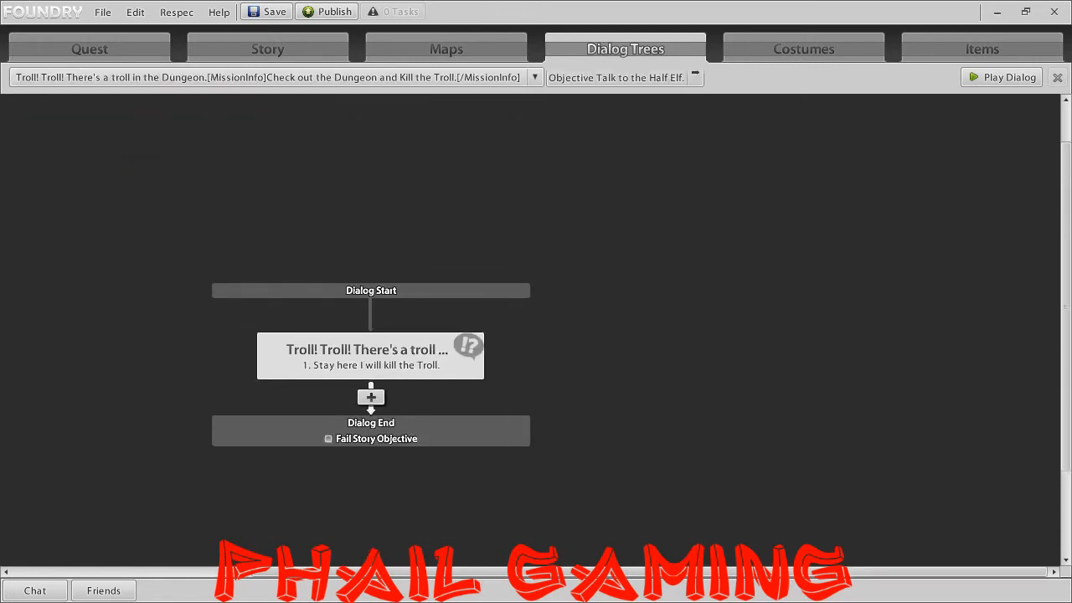
# Review the "Troll! Troll!" prompt's animation, full text with MissionInfo tags, and response settings.
pyautogui.click(416, 356)
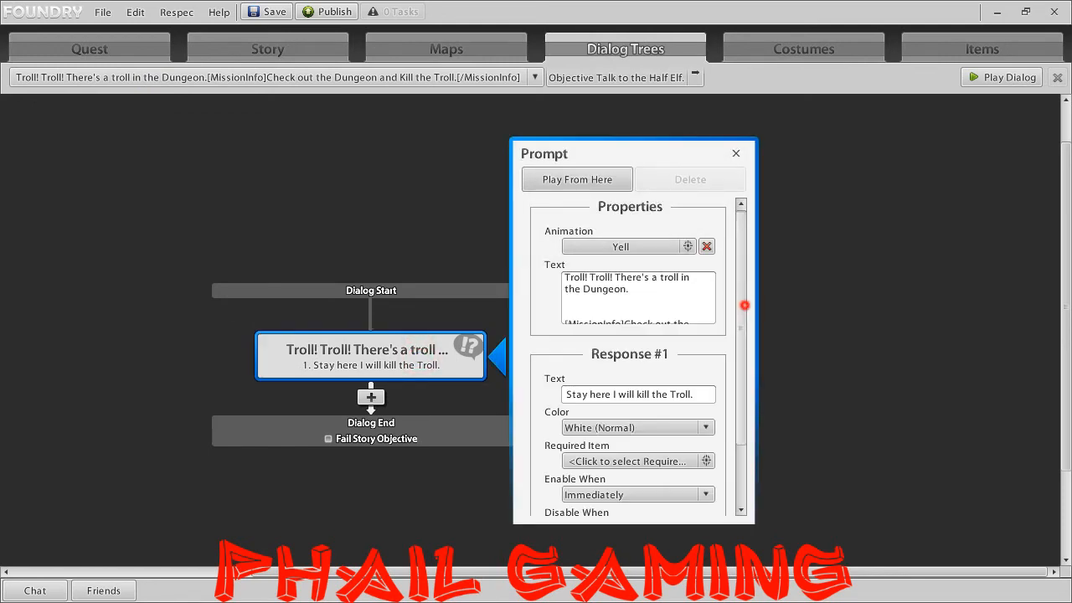
pyautogui.scroll(-1, 682, 284)
pyautogui.click(683, 276)
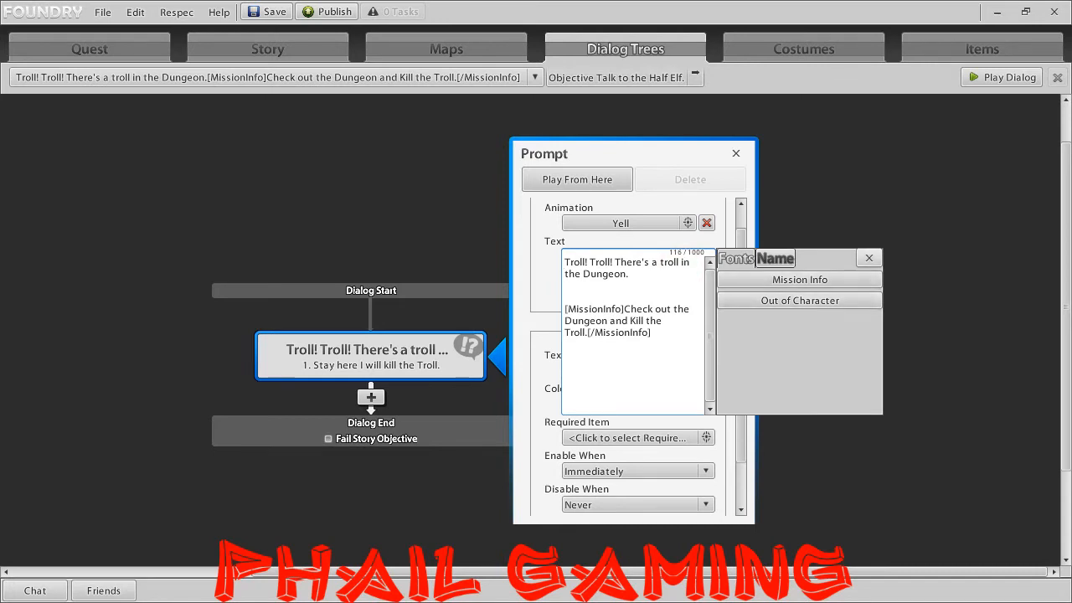
pyautogui.click(868, 257)
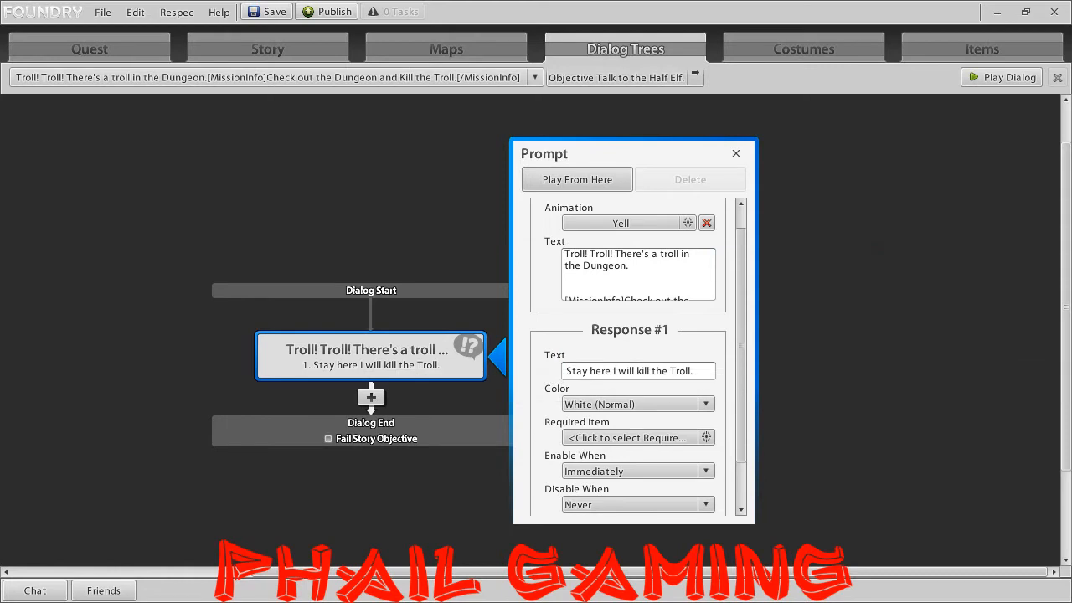
pyautogui.scroll(-1, 636, 360)
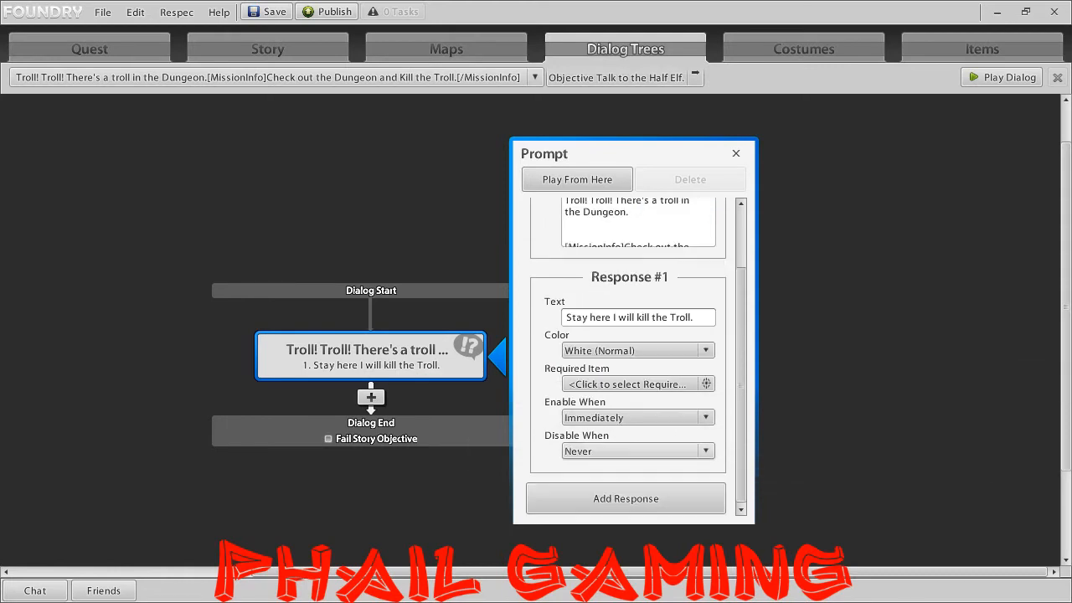
pyautogui.scroll(2, 633, 352)
pyautogui.click(736, 154)
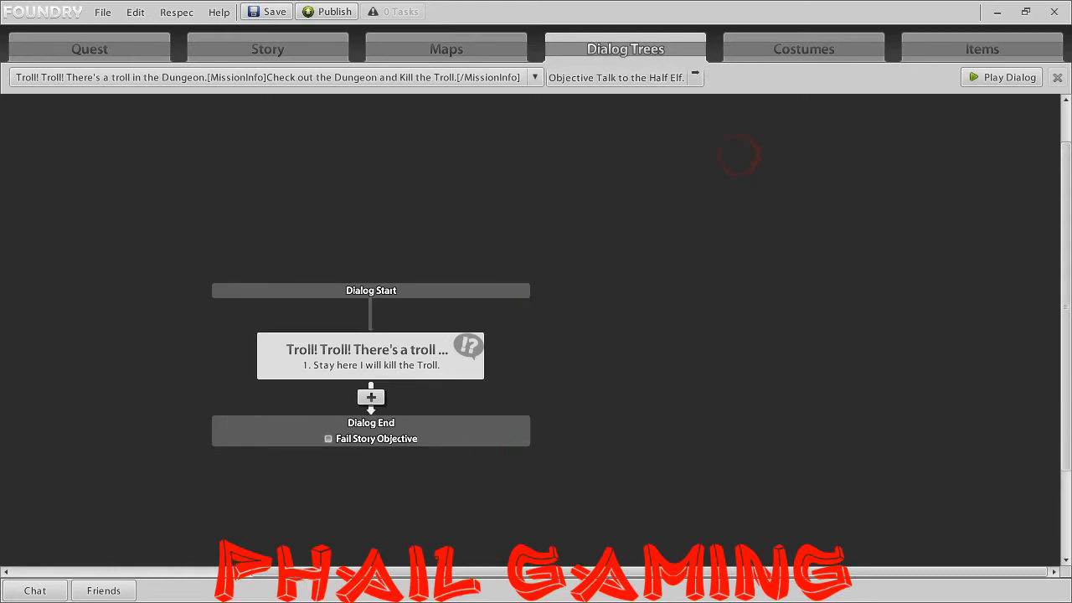
# Switch to the "Hello adventurer, thanks for taking my patrol" dialog tree and review its opening prompt.
pyautogui.click(536, 77)
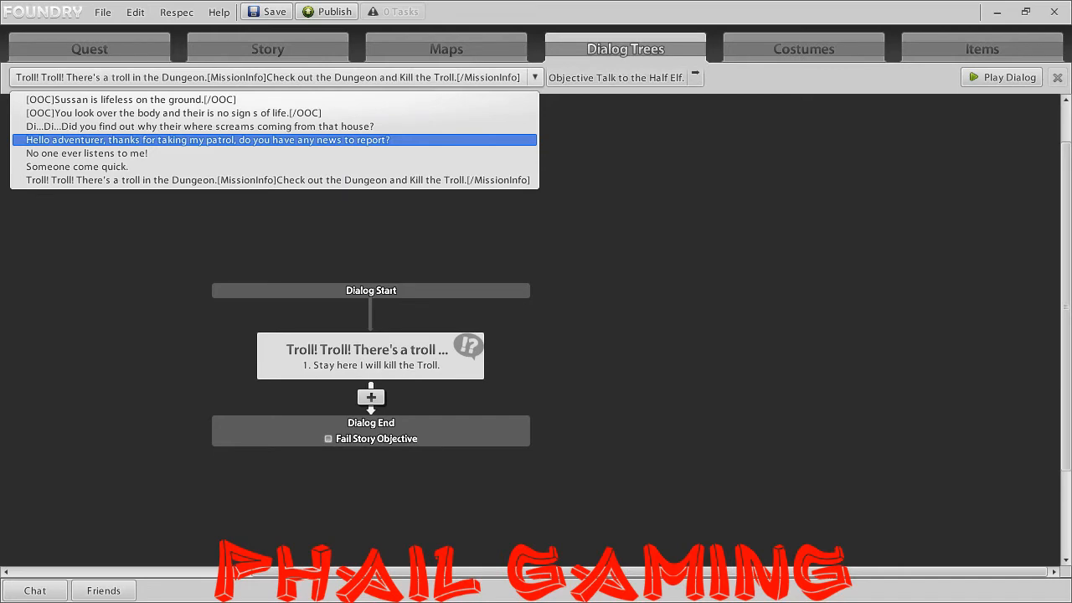
pyautogui.click(209, 139)
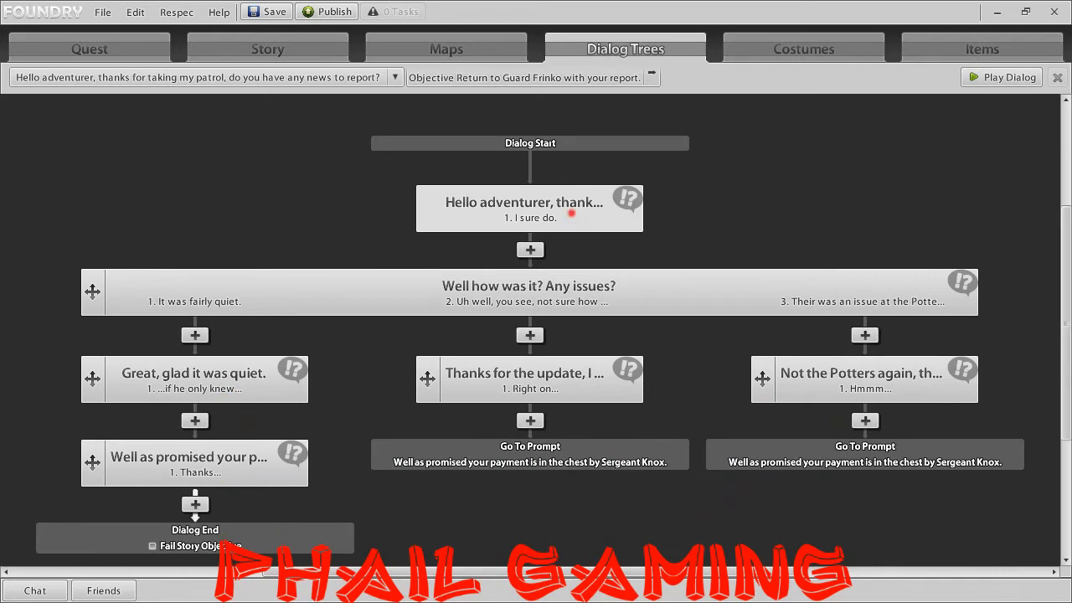
pyautogui.click(570, 211)
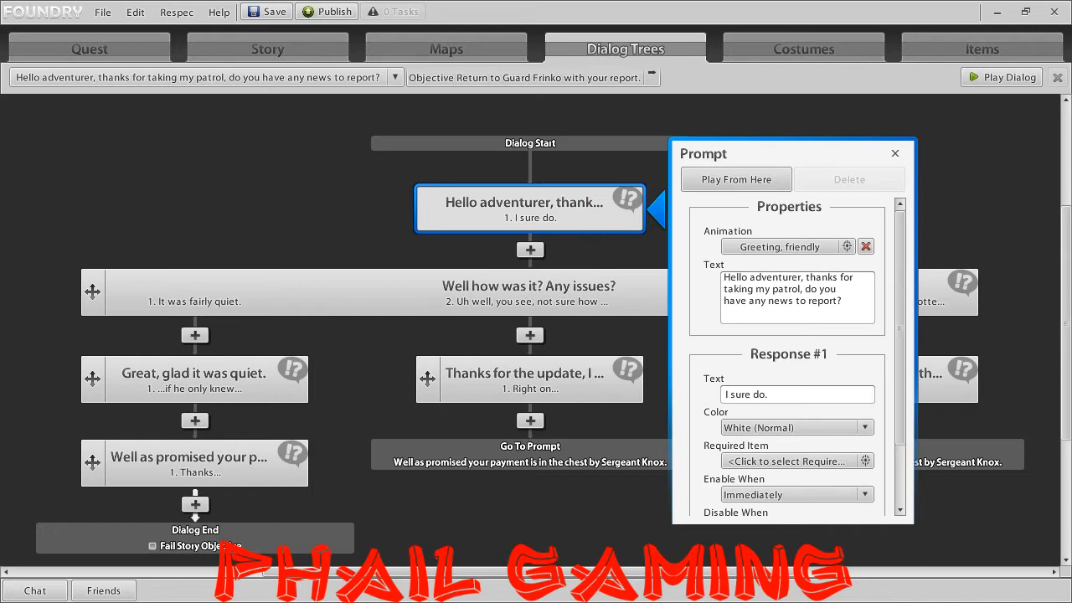
pyautogui.click(894, 153)
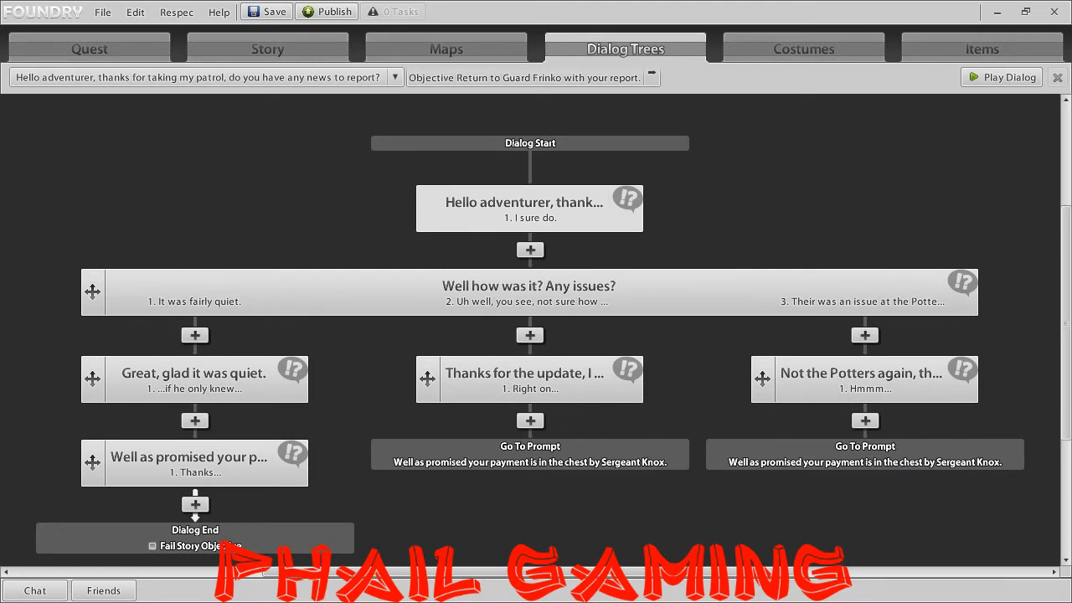
# Review the text and first two responses of the "Well how was it? Any issues?" prompt.
pyautogui.click(576, 292)
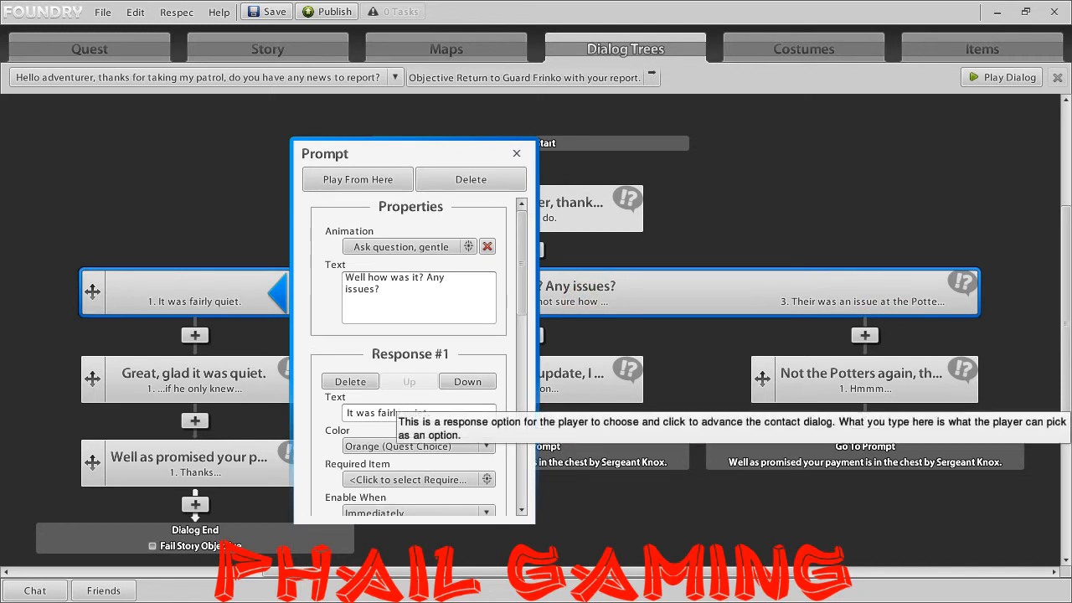
pyautogui.scroll(-5, 410, 402)
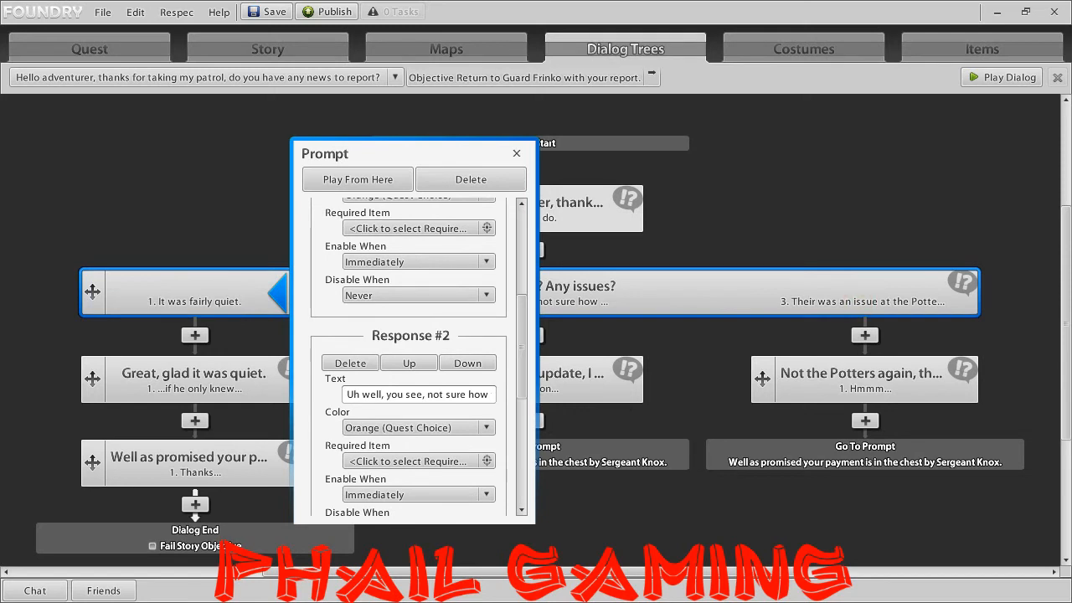
pyautogui.click(516, 153)
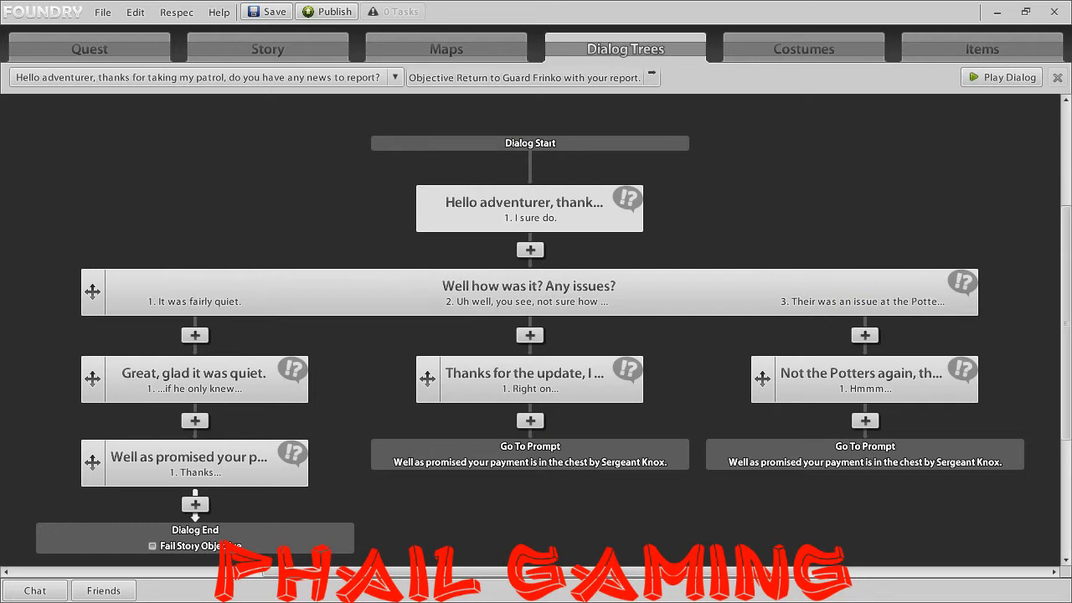
# Recheck the opening "Hello adventurer" prompt, and examine the "Well how was it? Any issues?" prompt through its third response.
pyautogui.click(526, 209)
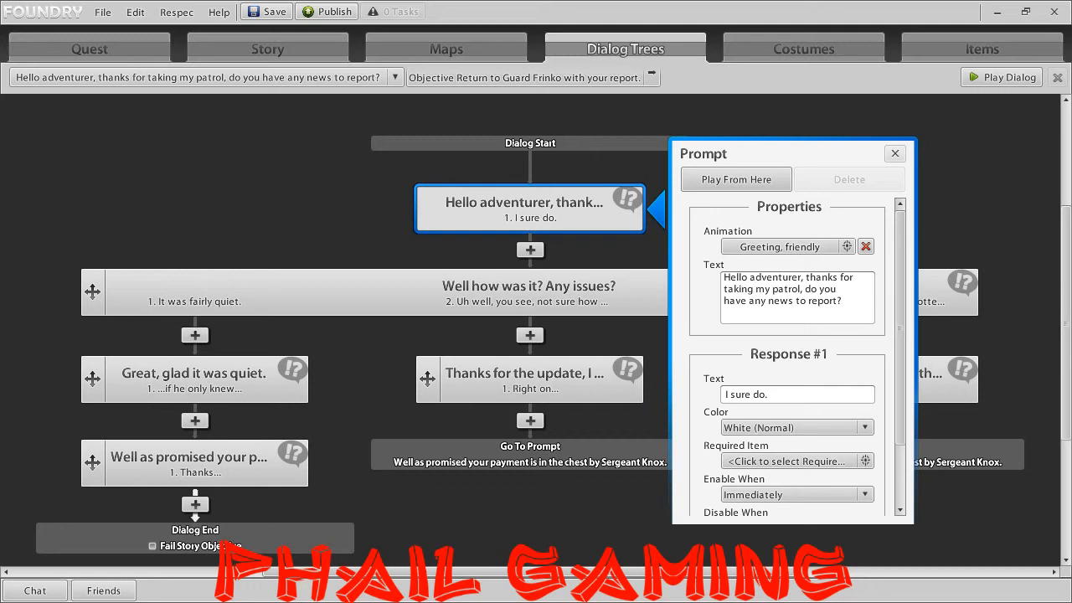
pyautogui.click(894, 153)
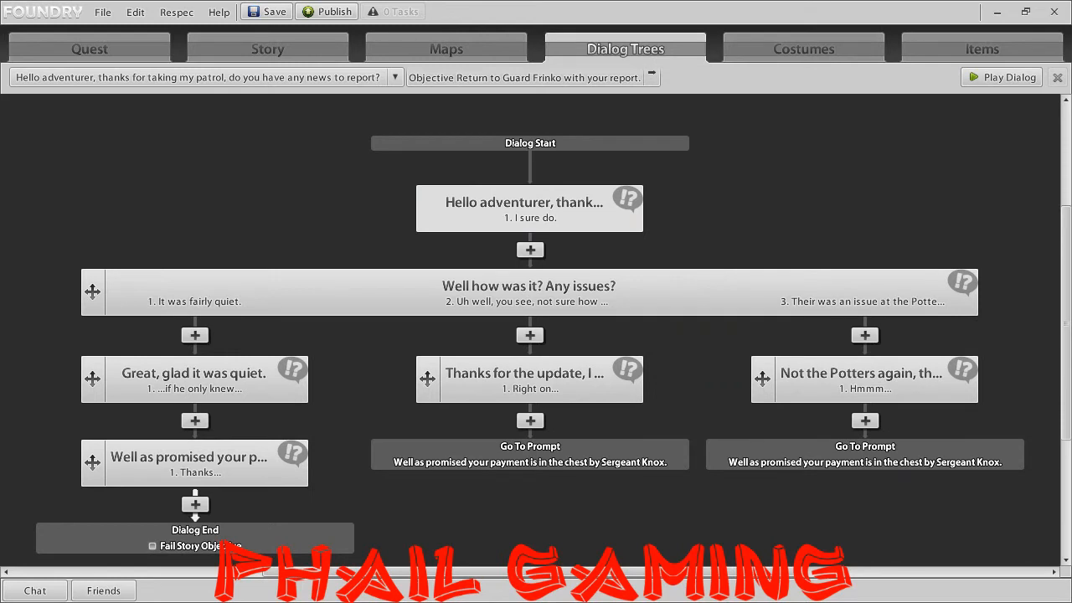
pyautogui.click(975, 289)
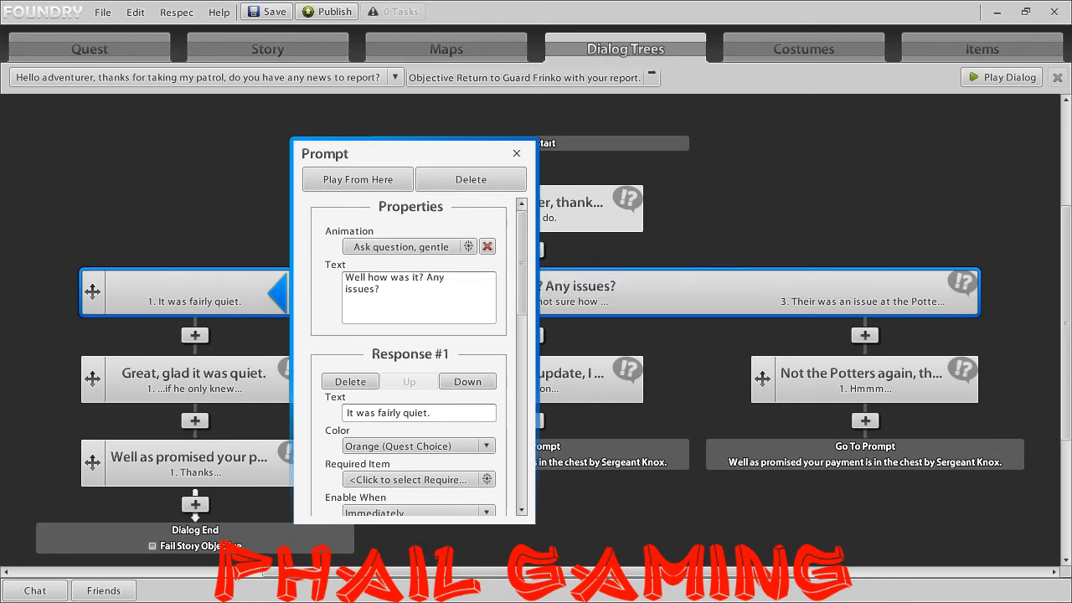
pyautogui.click(530, 261)
pyautogui.moveTo(524, 265); pyautogui.dragTo(524, 449)
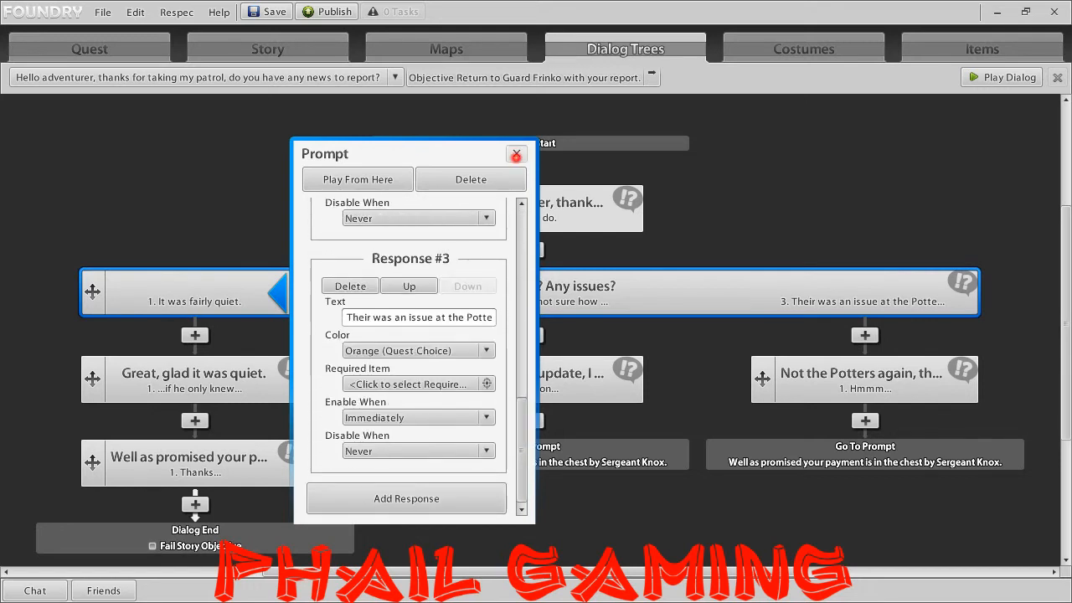
pyautogui.click(515, 153)
# Review the three reply prompts: "Great, glad it was quiet.", "Thanks for the update" and "Not the Potters again".
pyautogui.click(192, 375)
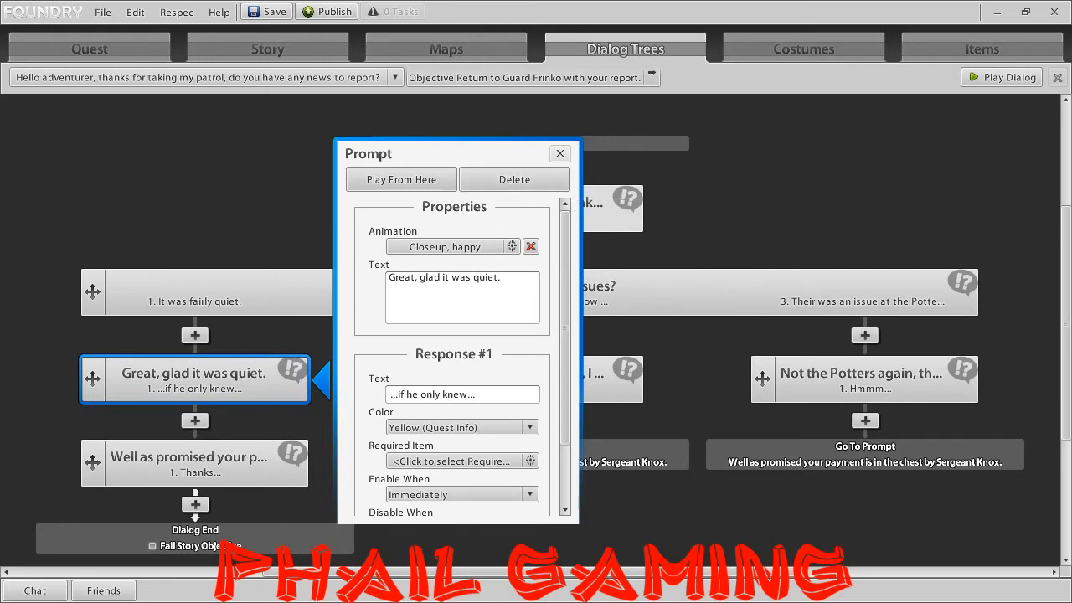
pyautogui.click(560, 153)
pyautogui.click(579, 377)
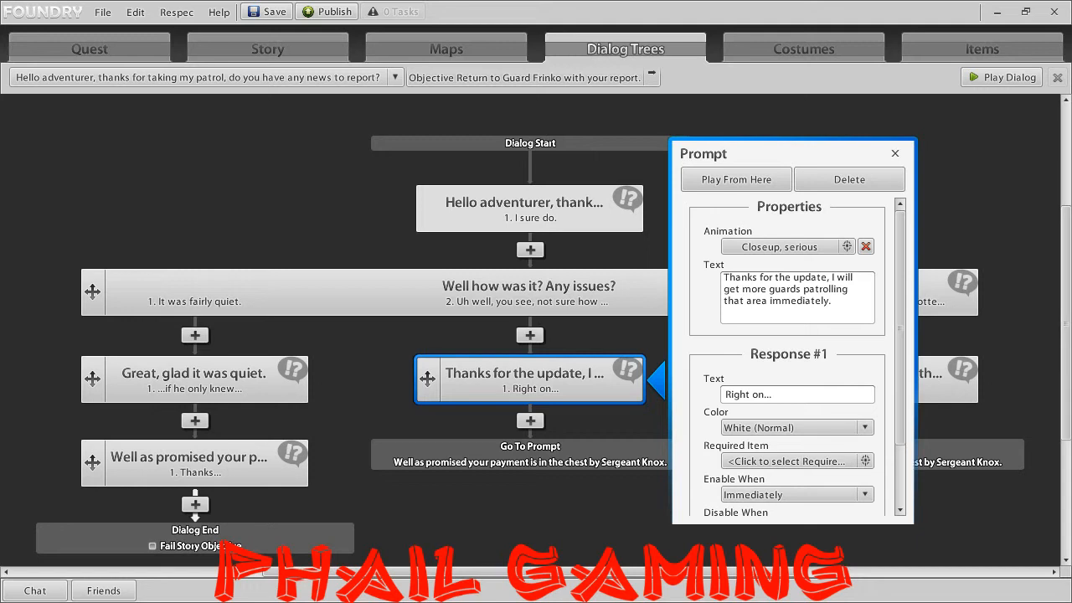
pyautogui.click(894, 153)
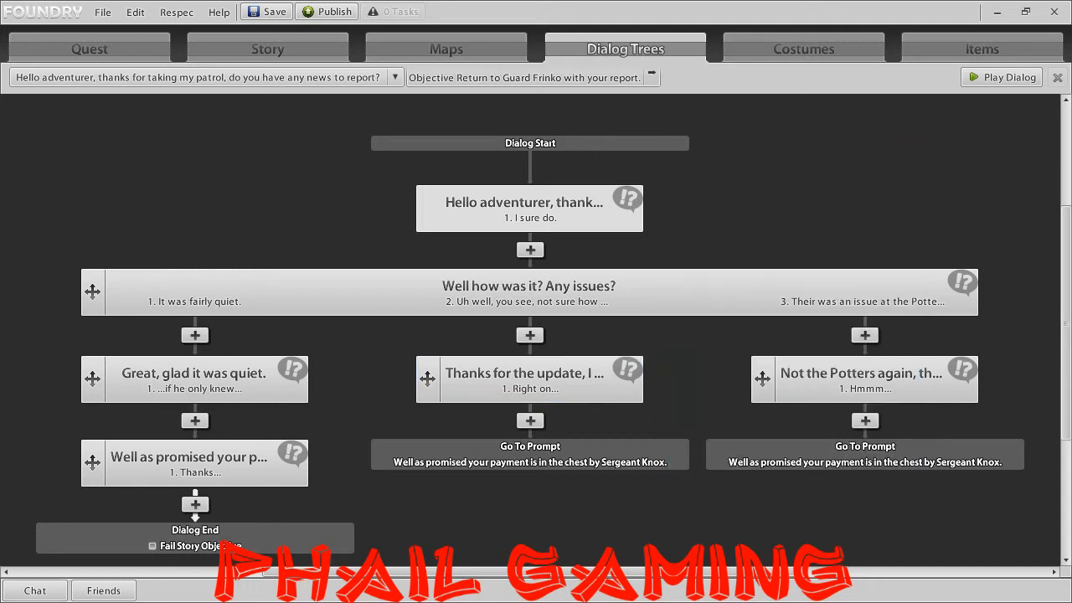
pyautogui.click(900, 373)
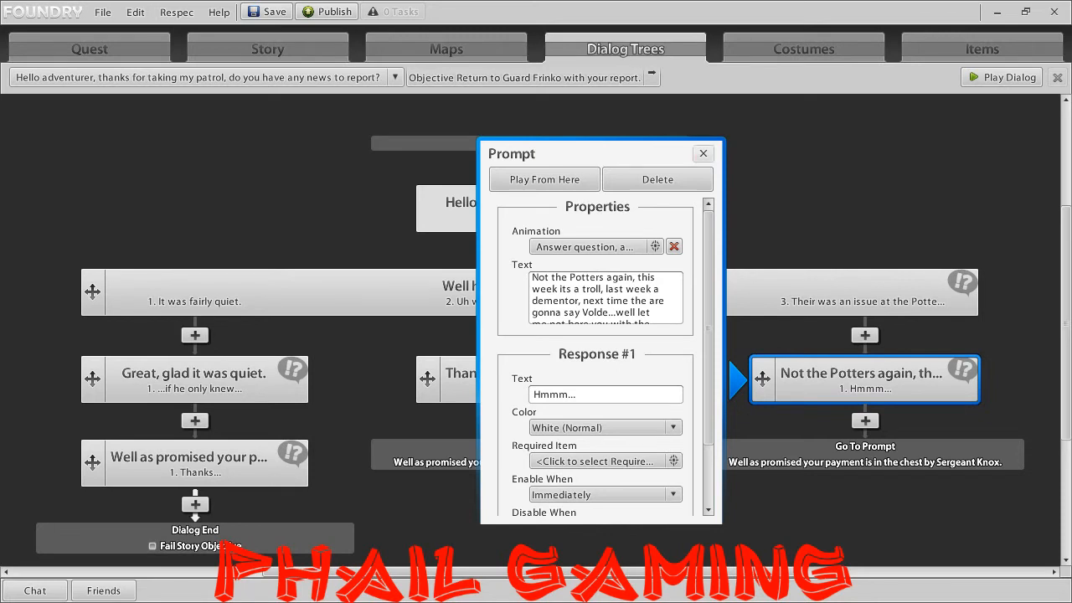
pyautogui.click(704, 154)
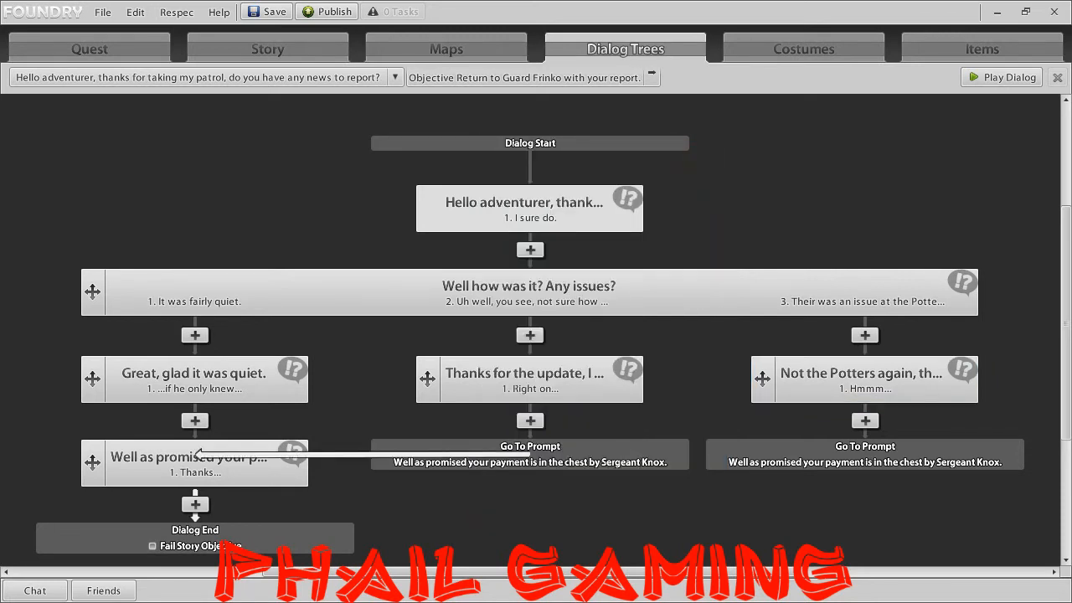
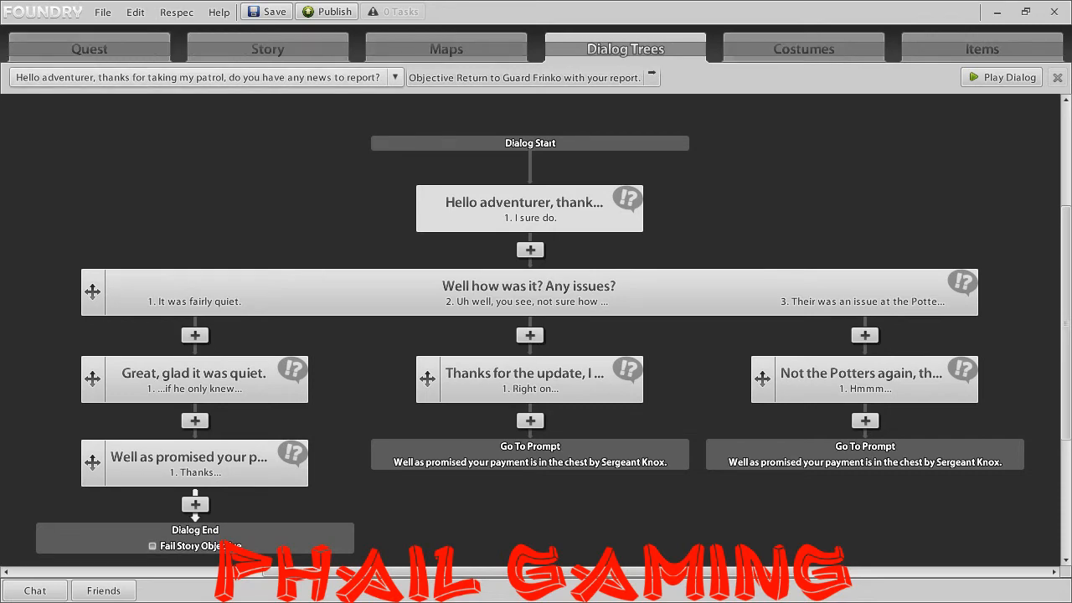
# Go back to the quest start in the story objectives and play the whole quest from the beginning.
pyautogui.click(96, 42)
pyautogui.click(214, 49)
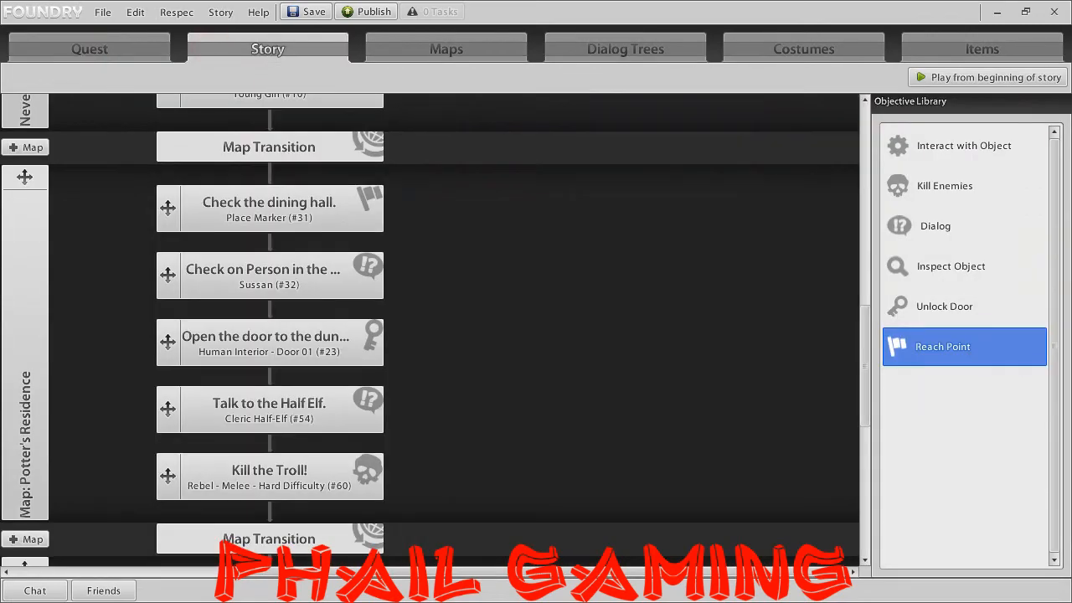
pyautogui.click(861, 223)
pyautogui.click(866, 263)
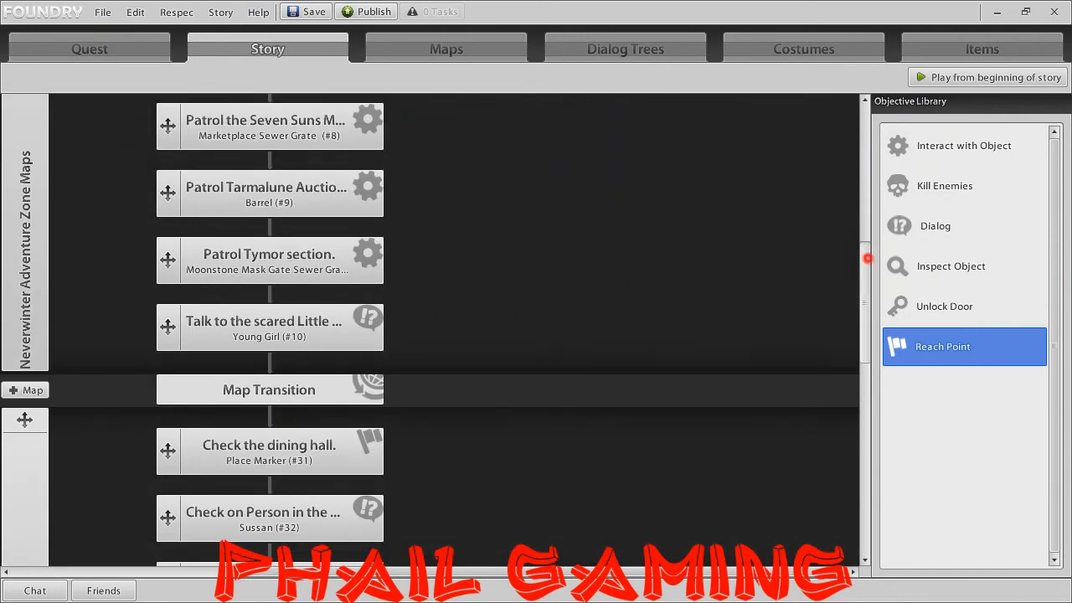
pyautogui.moveTo(865, 251); pyautogui.dragTo(866, 161)
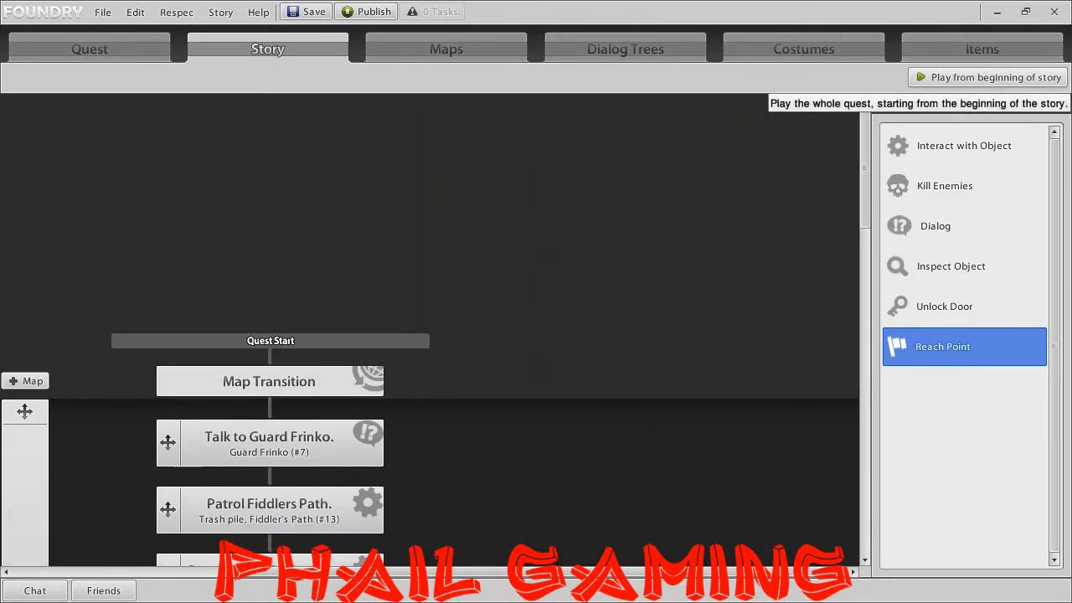
pyautogui.click(988, 77)
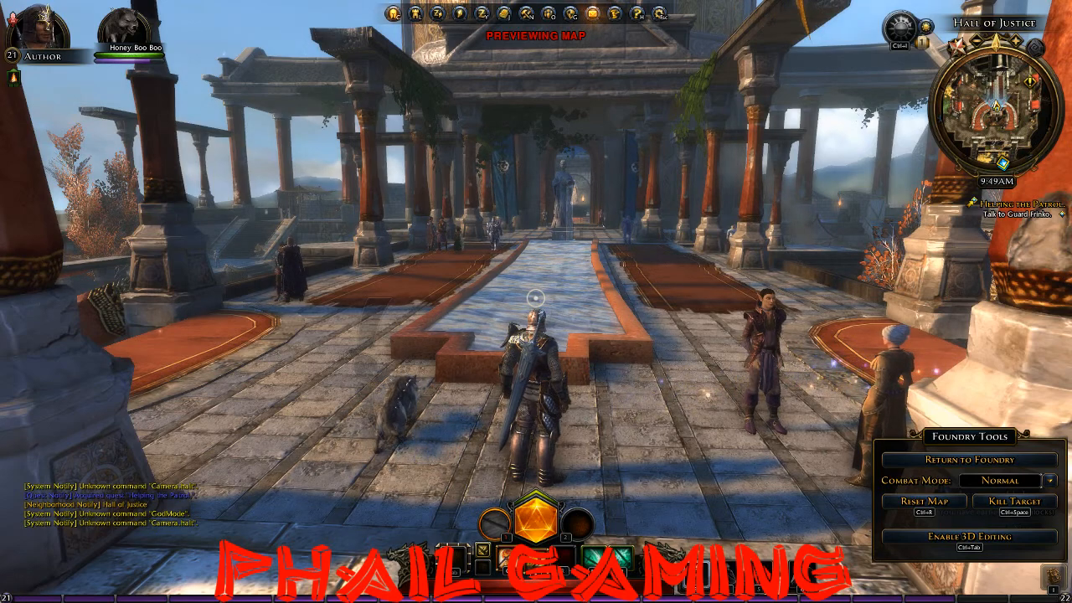
# Run the character from the Hall of Justice through Protector's Enclave, following the quest trail to Guard Frinko.
pyautogui.press('w')
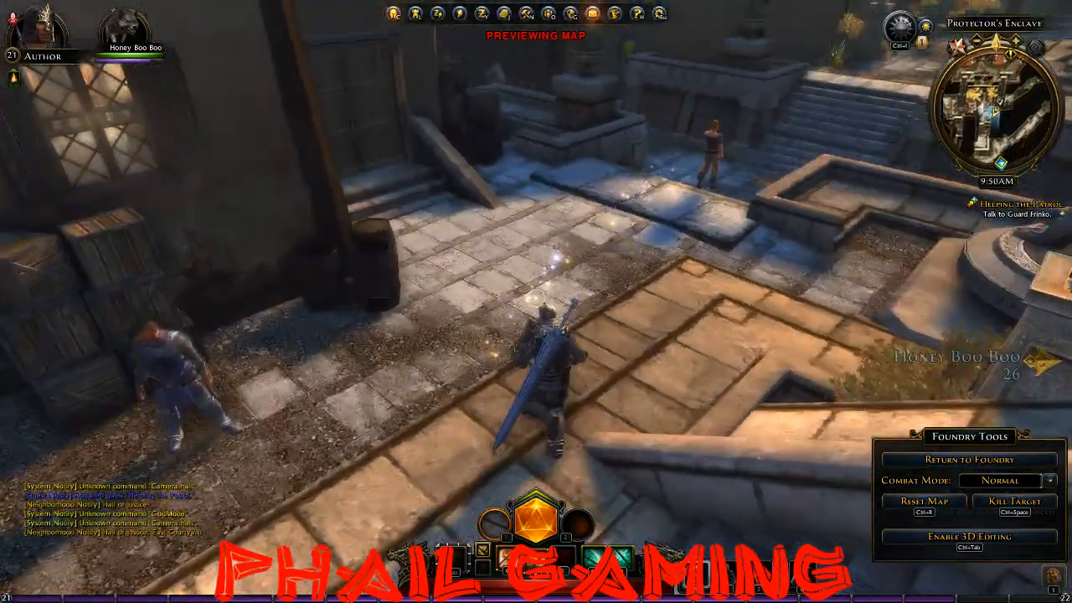
pyautogui.press('w')
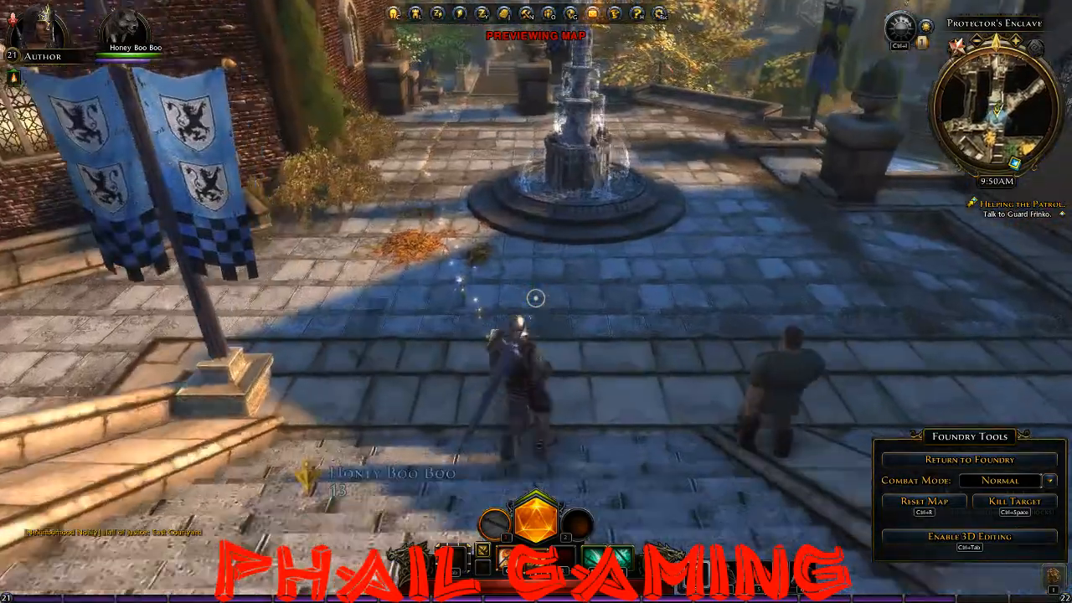
pyautogui.press('w')
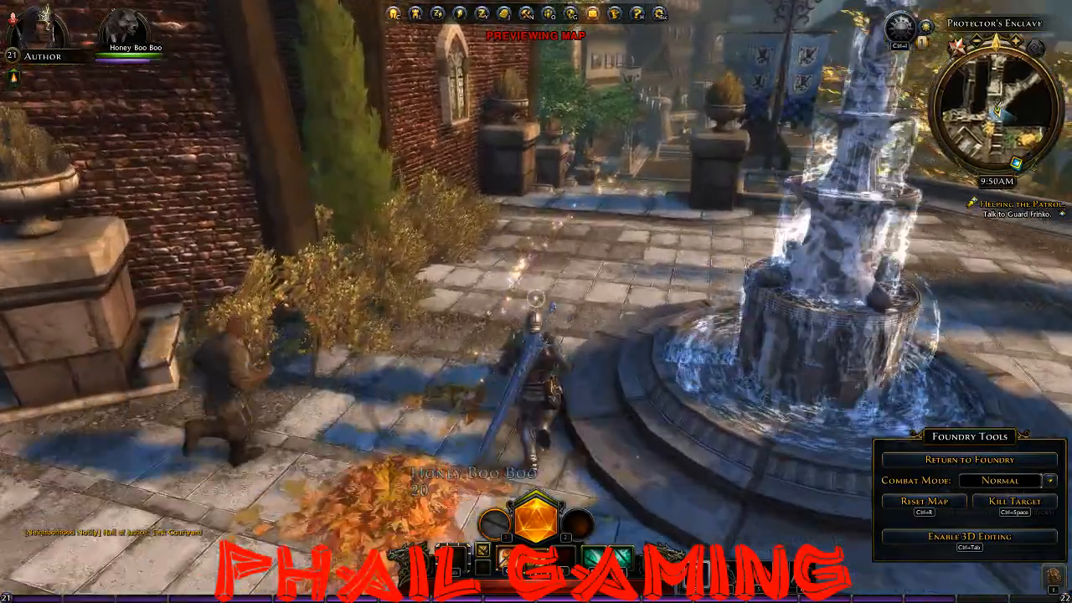
pyautogui.press('w')
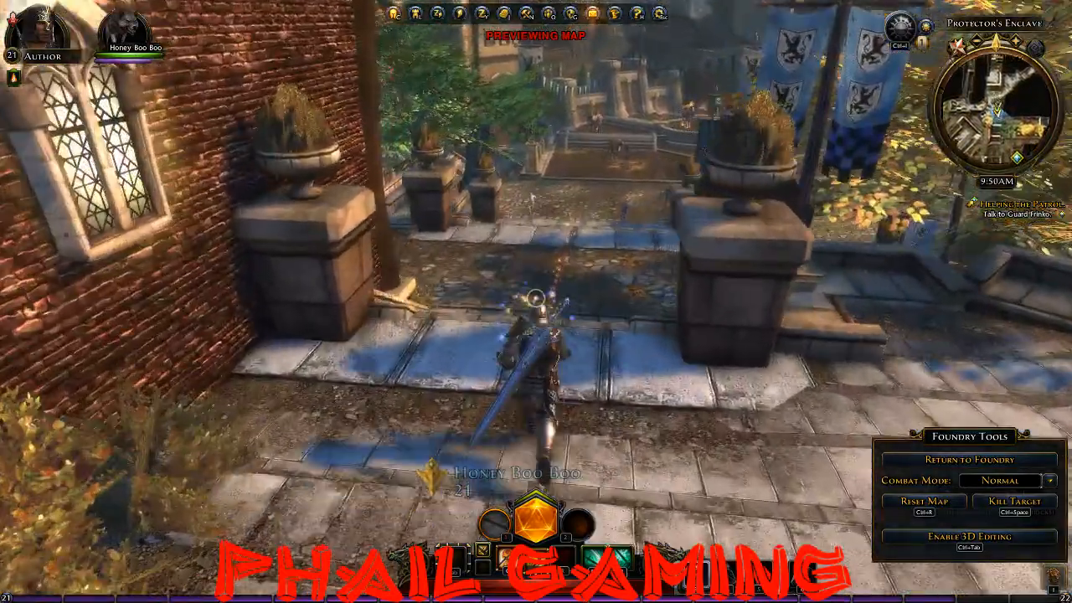
pyautogui.press('w')
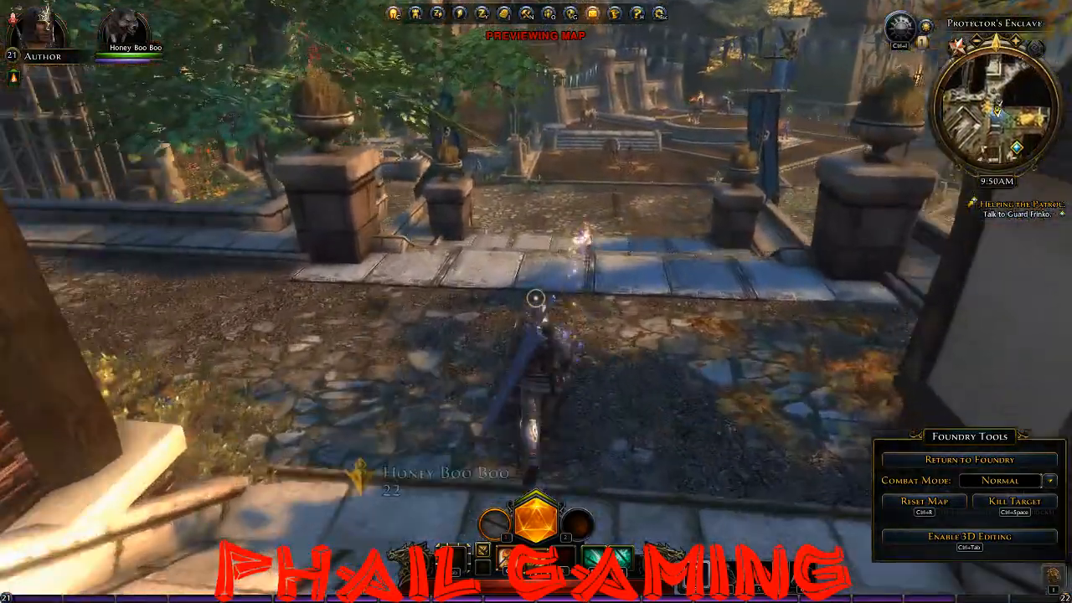
pyautogui.press('w')
pyautogui.press('w')
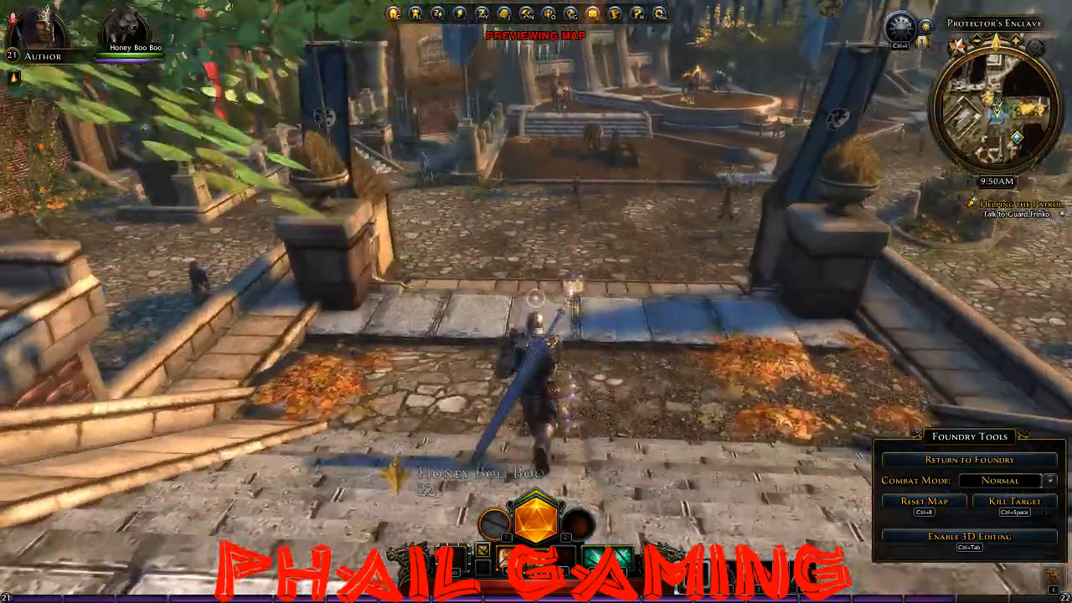
pyautogui.press('w')
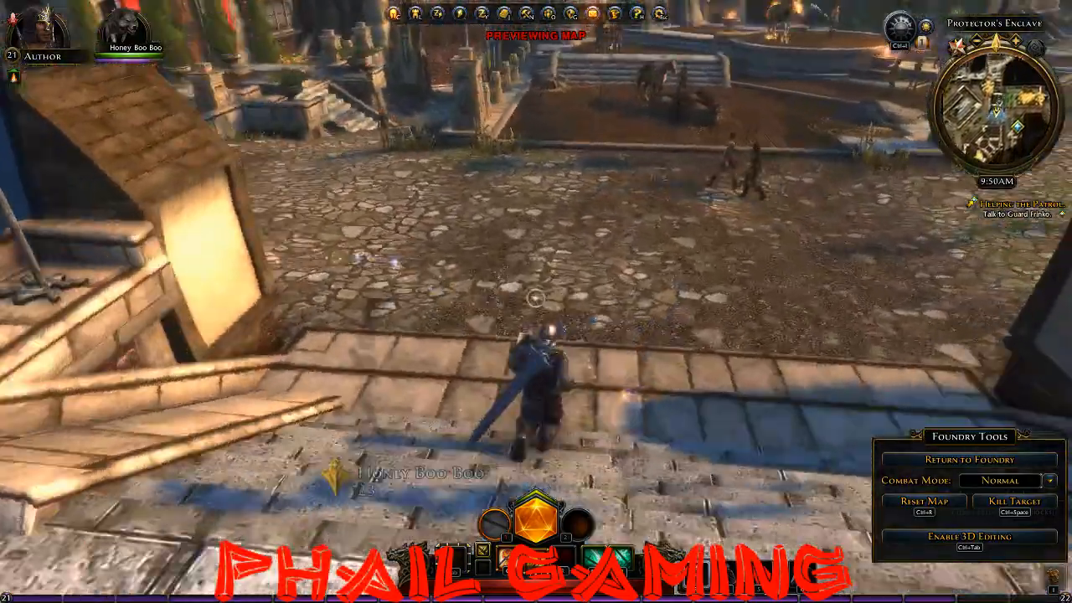
pyautogui.press('w')
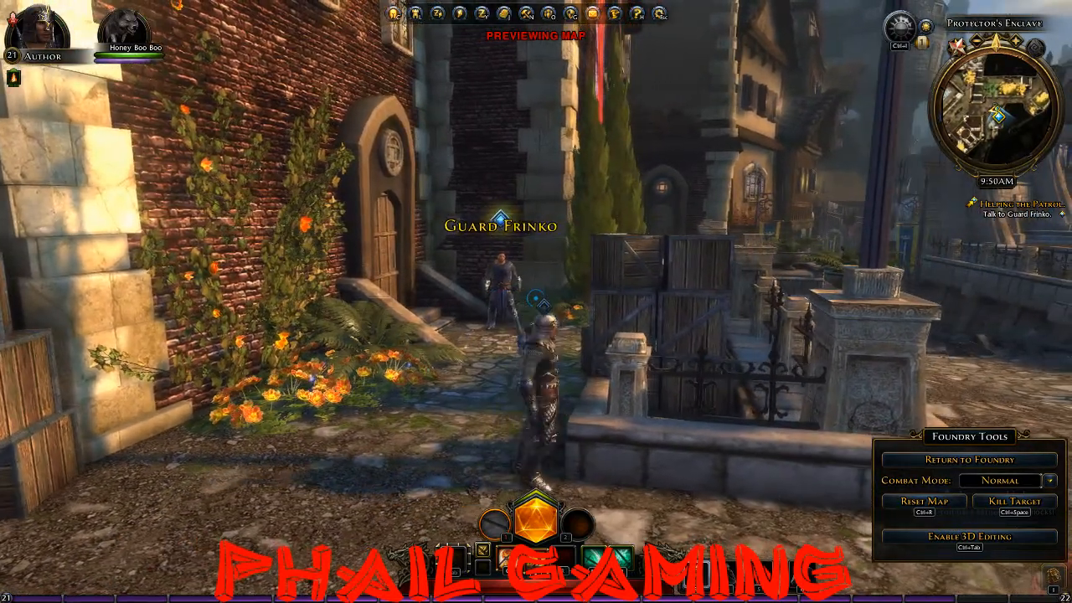
pyautogui.press('w')
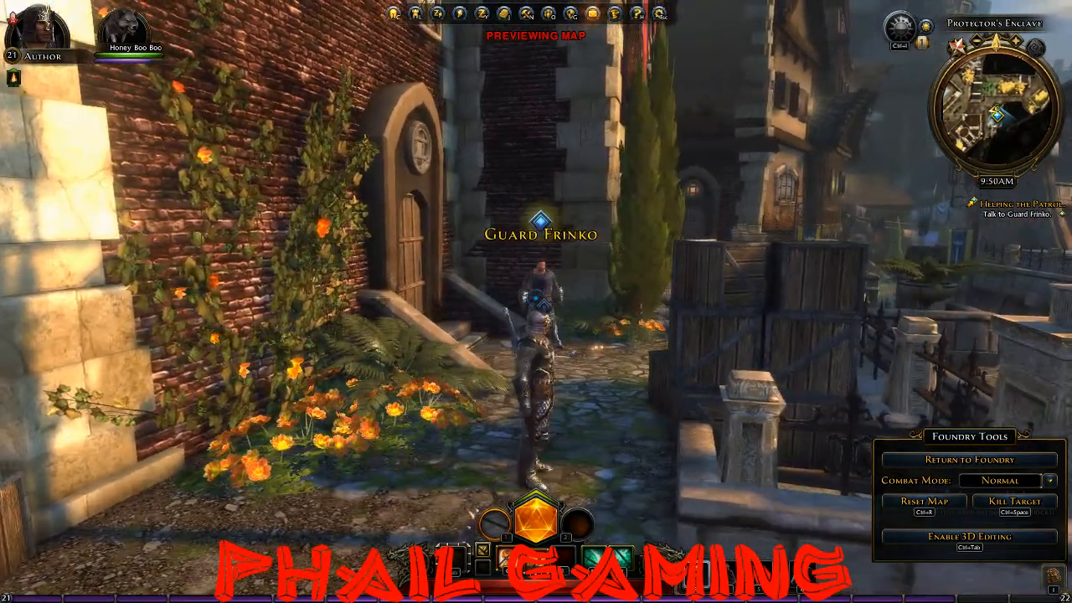
pyautogui.press('w')
pyautogui.press('s')
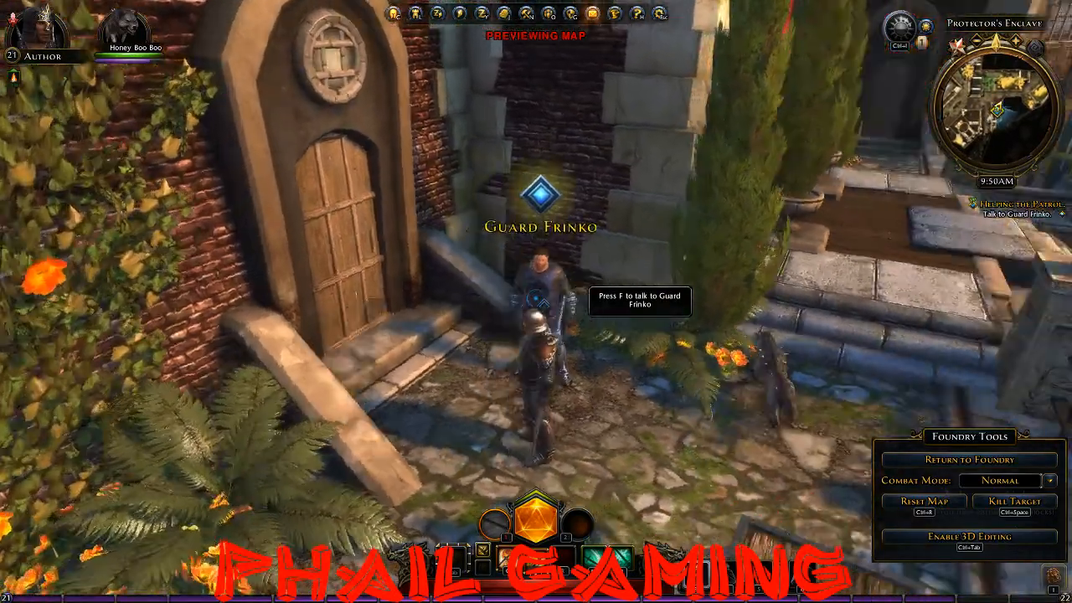
# Talk to Guard Frinko and complete the dialog through the "What do I look like a rent a cop?" branch, accepting the patrol.
pyautogui.press('f')
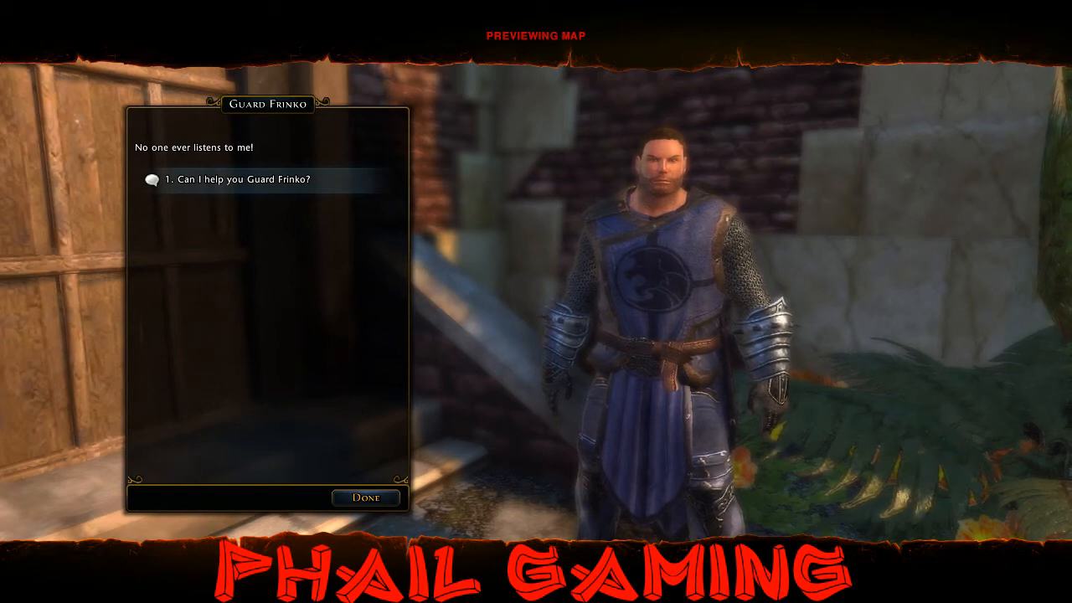
pyautogui.press('1')
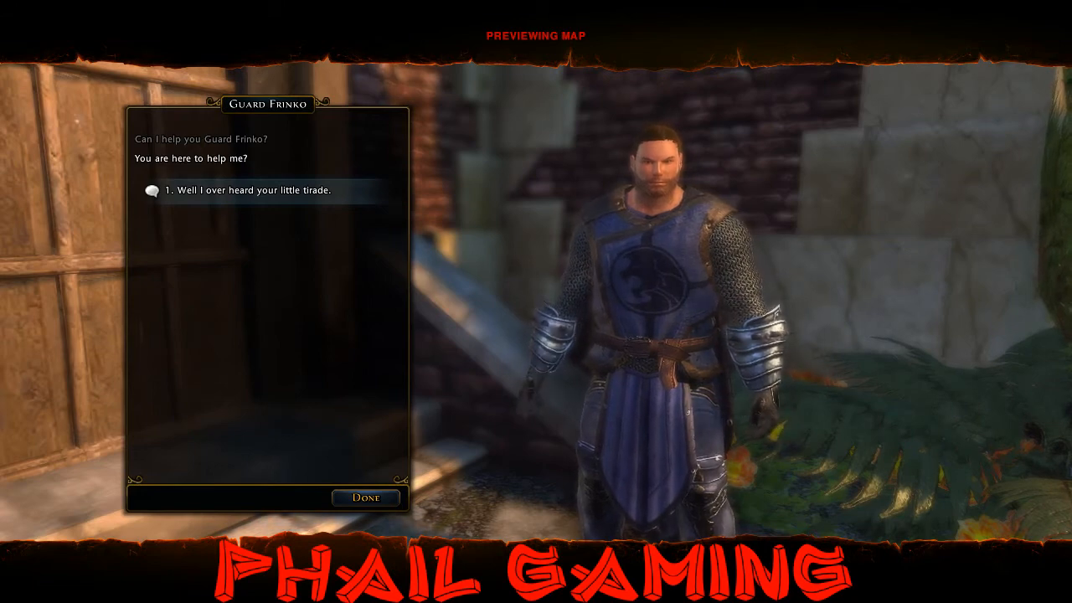
pyautogui.click(210, 194)
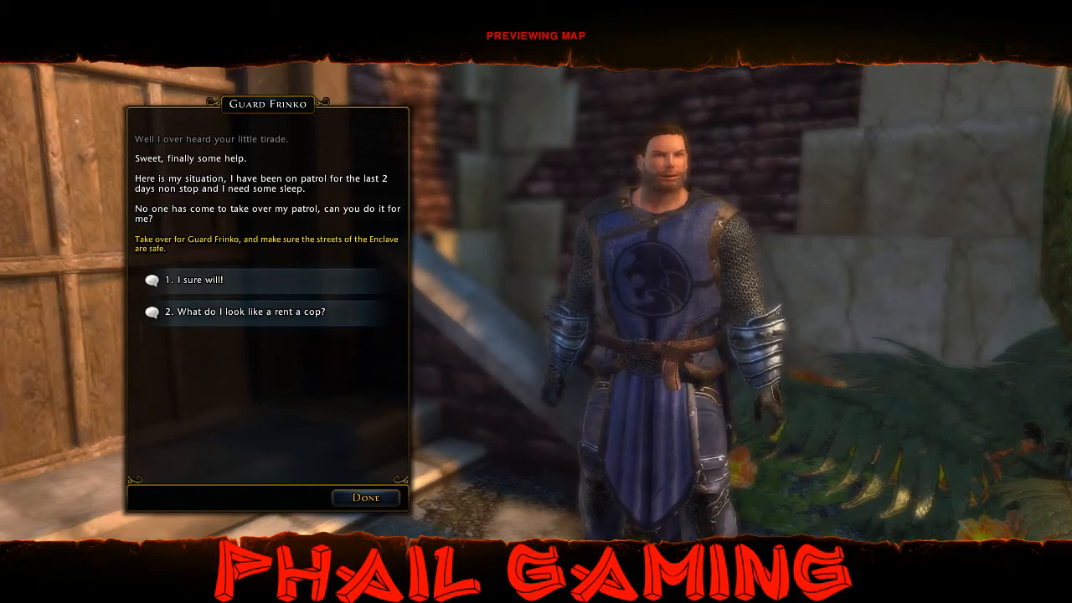
pyautogui.click(257, 311)
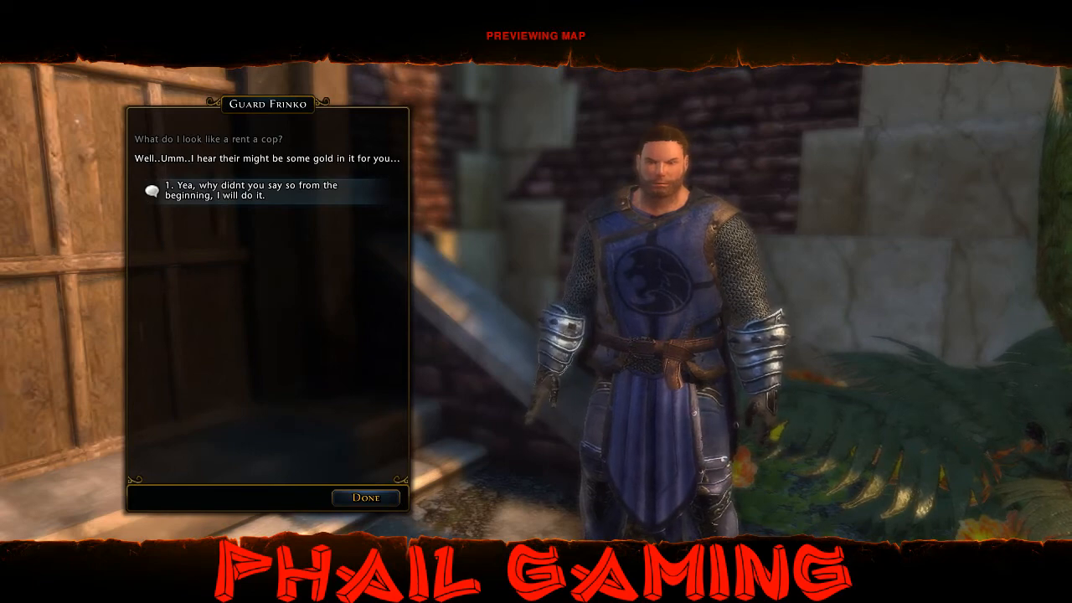
pyautogui.click(248, 196)
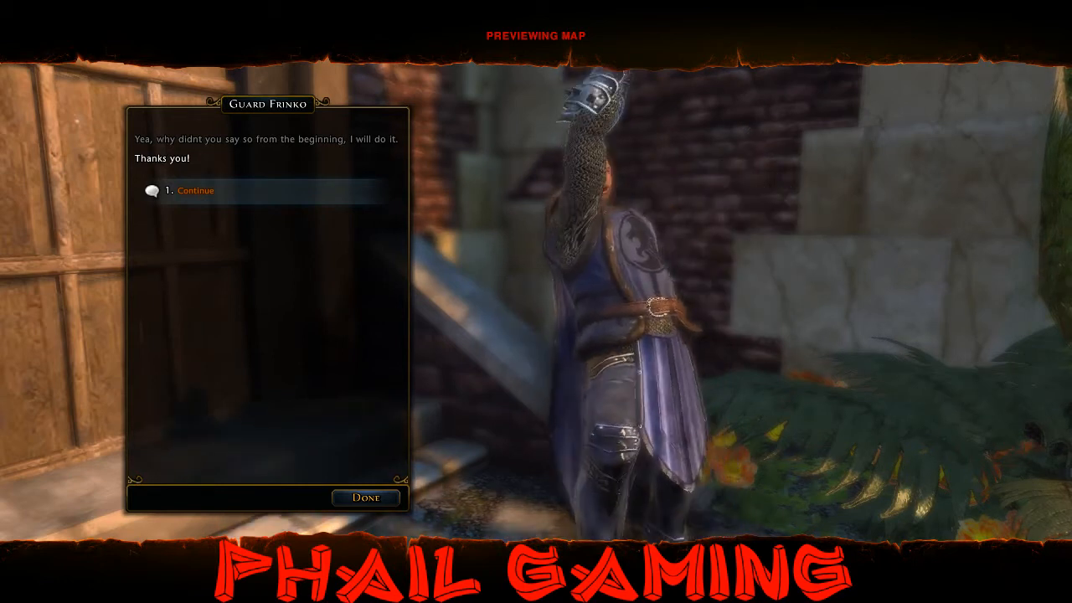
pyautogui.click(202, 191)
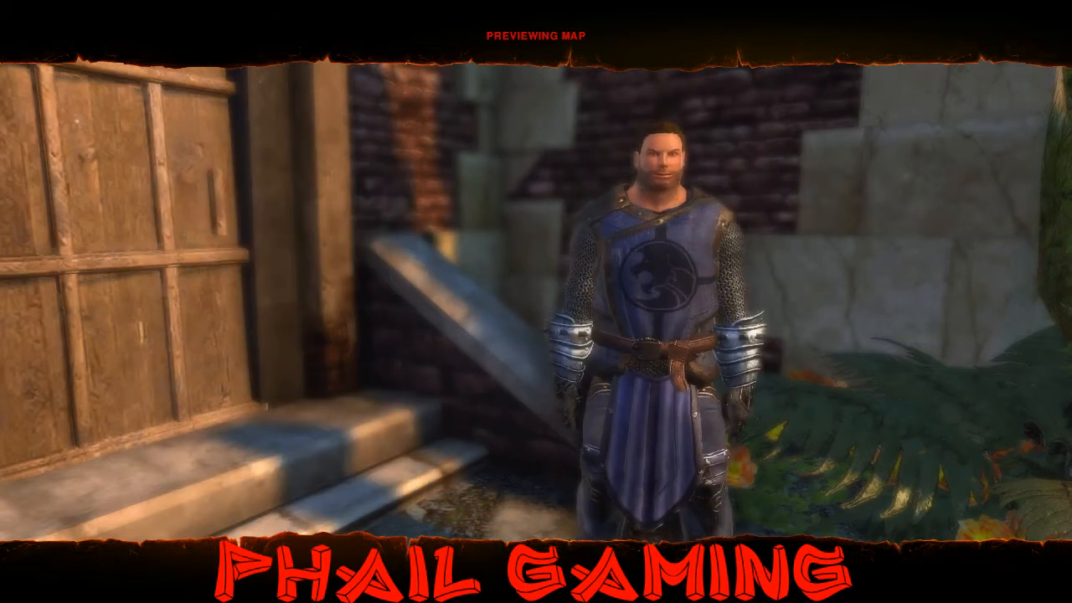
# Run the character from Guard Frinko through Protector's Enclave, following the quest trail up the stairs to the patrol point in Fiddler's Path.
pyautogui.press('w')
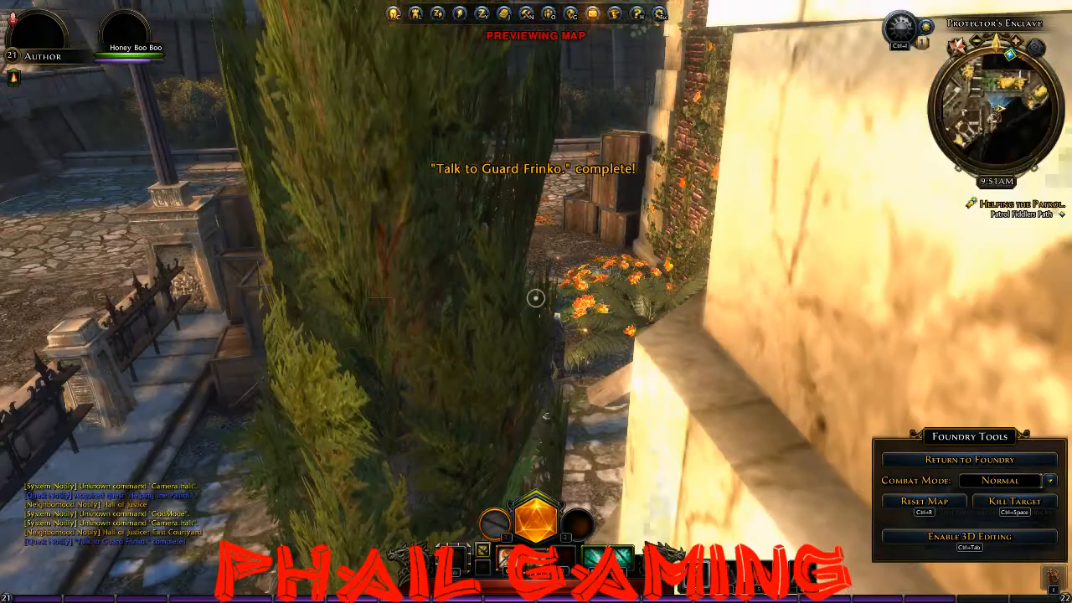
pyautogui.press('w')
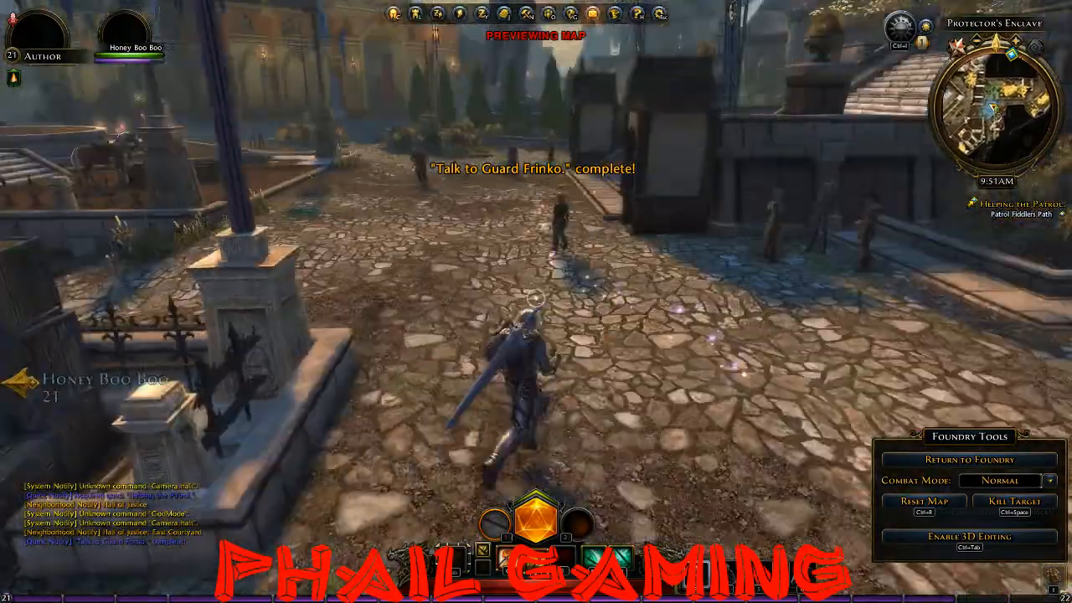
pyautogui.press('w')
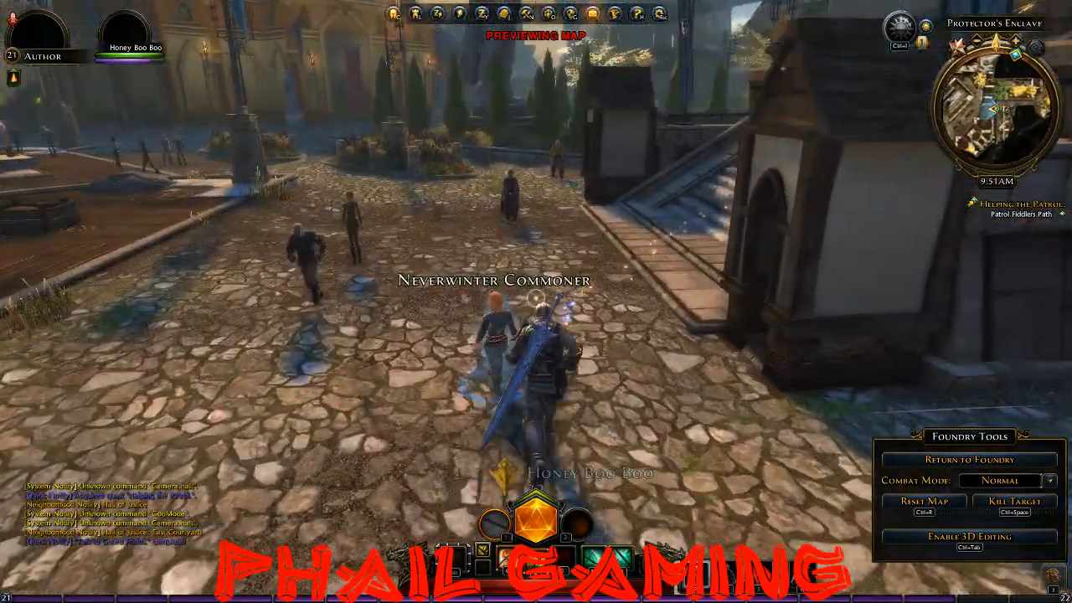
pyautogui.press('w')
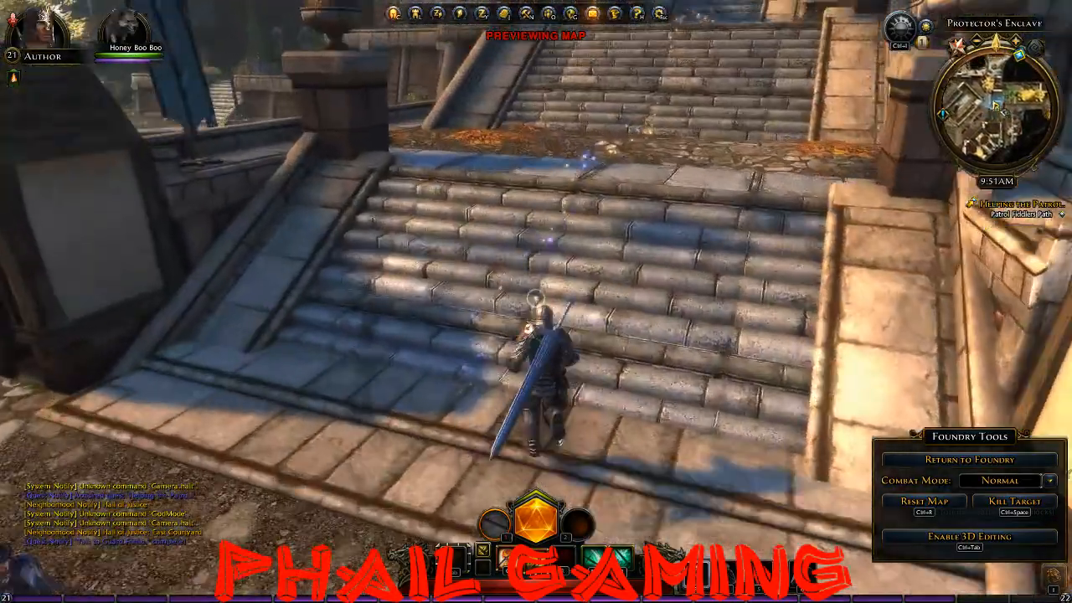
pyautogui.press('w')
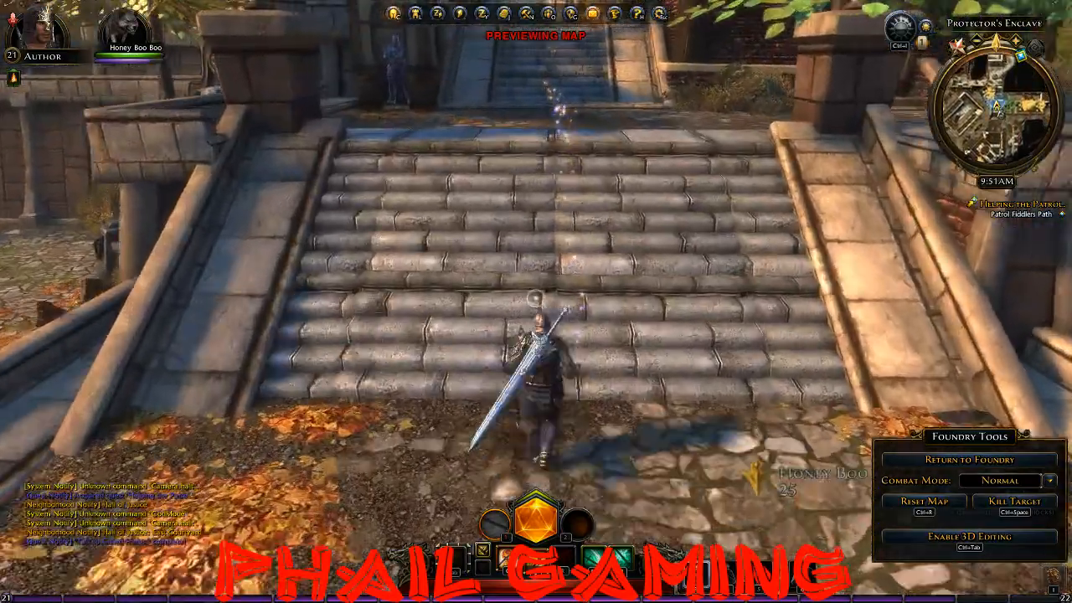
pyautogui.press('w')
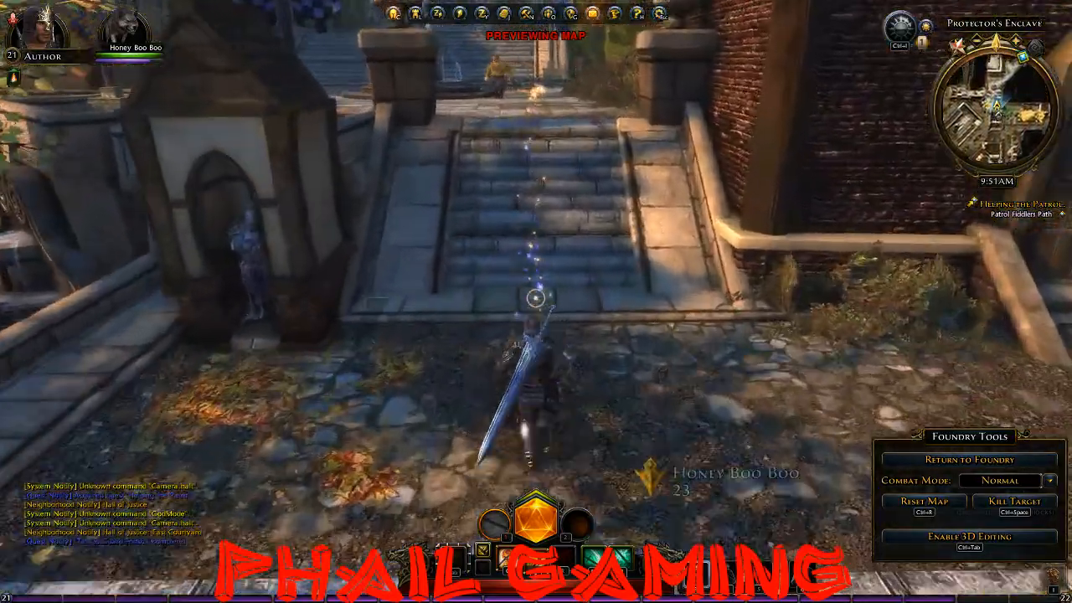
pyautogui.press('w')
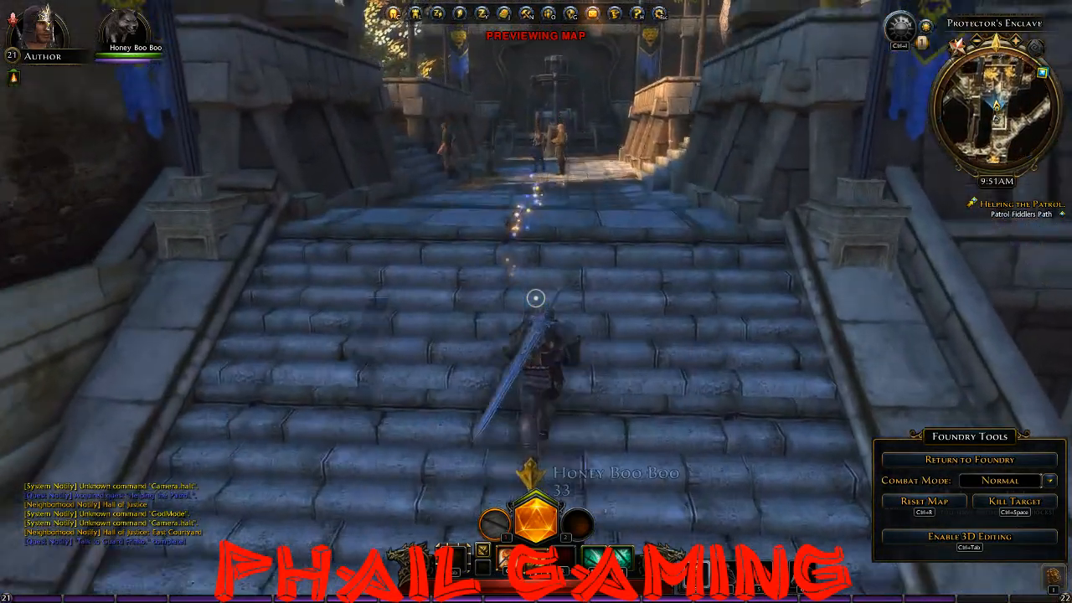
pyautogui.press('w')
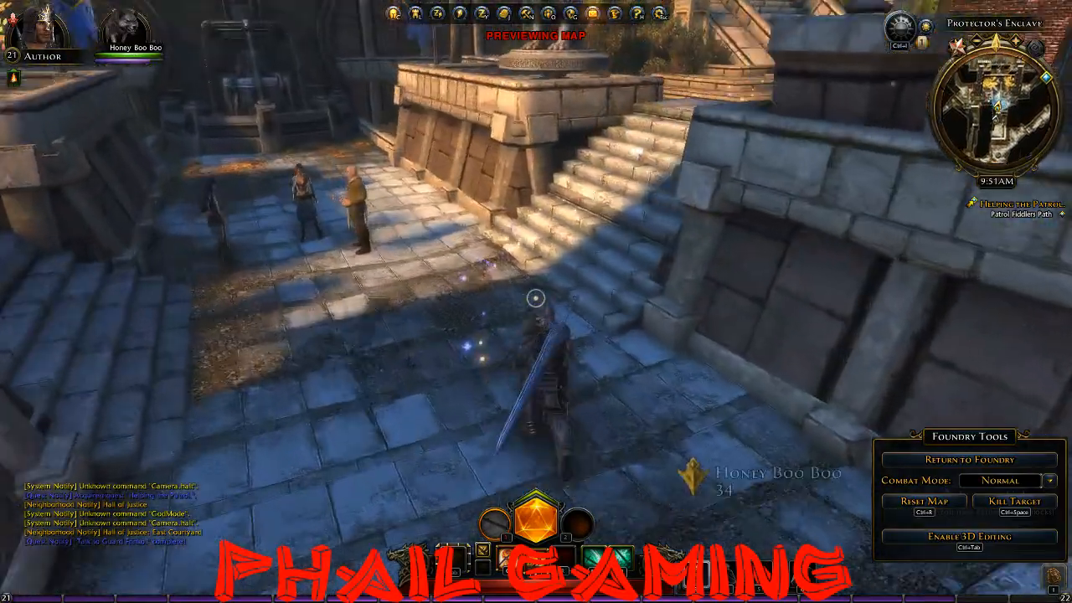
pyautogui.press('w')
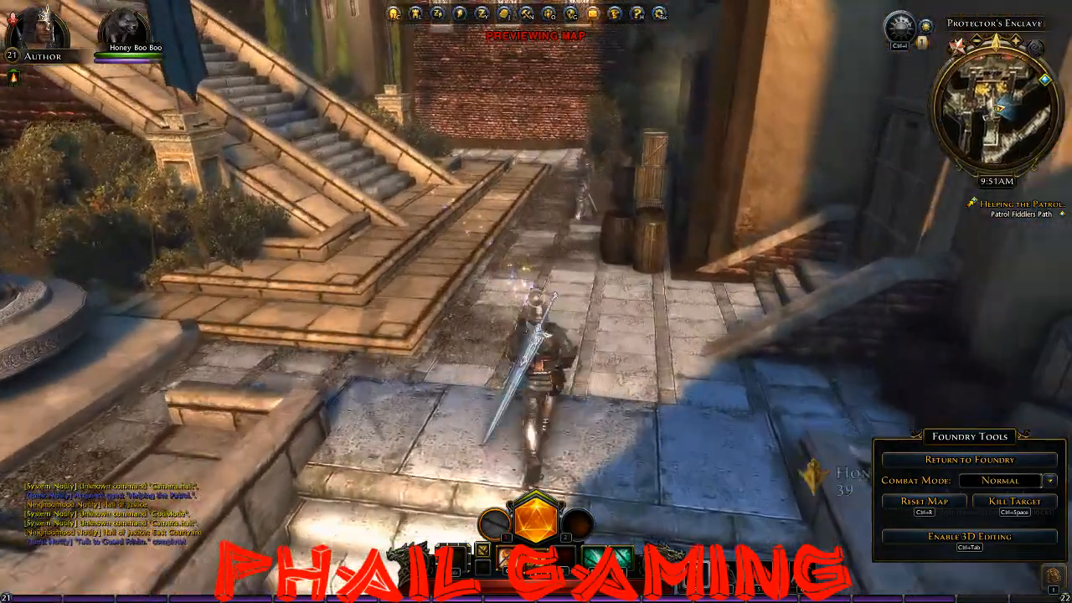
pyautogui.press('w')
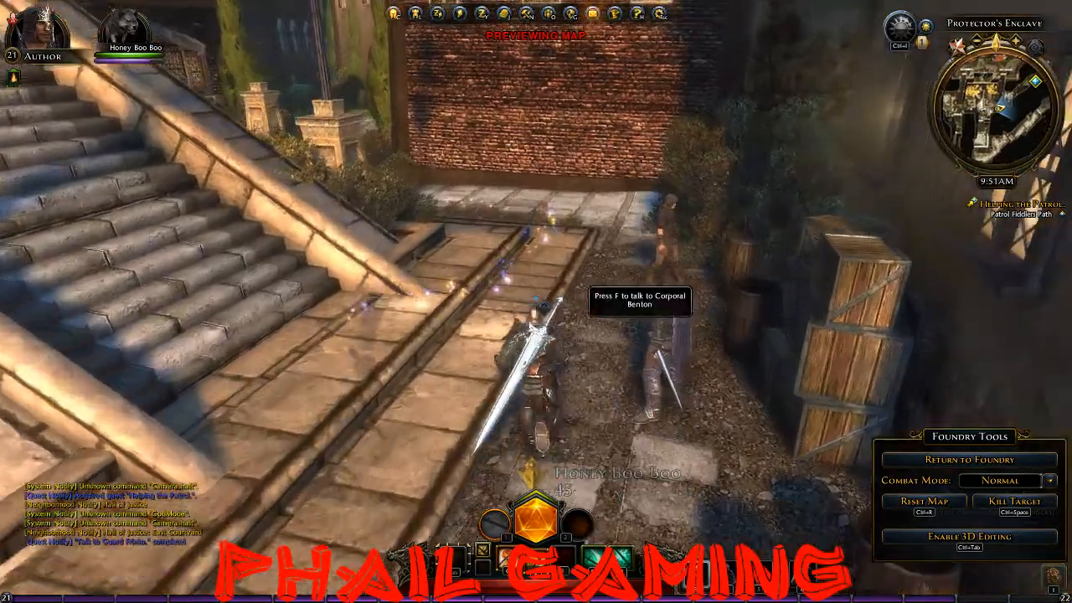
pyautogui.press('w')
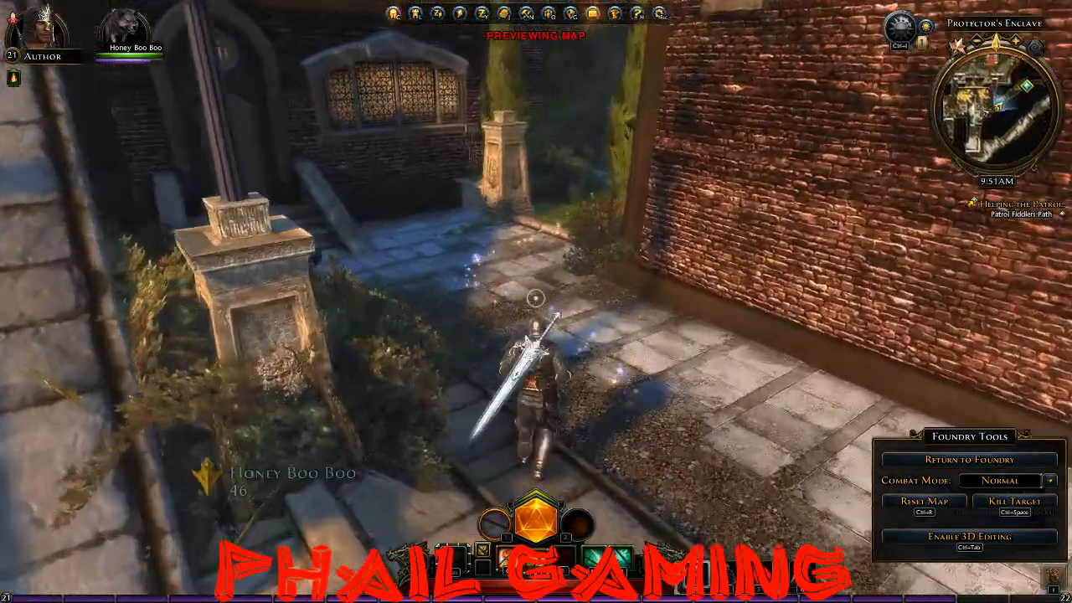
pyautogui.press('w')
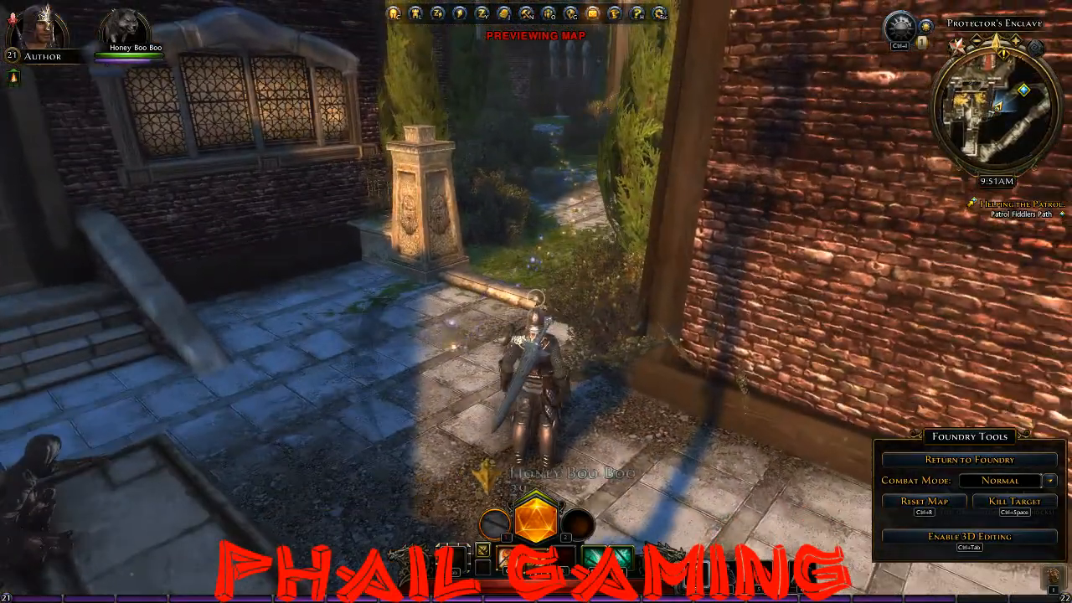
pyautogui.press('w')
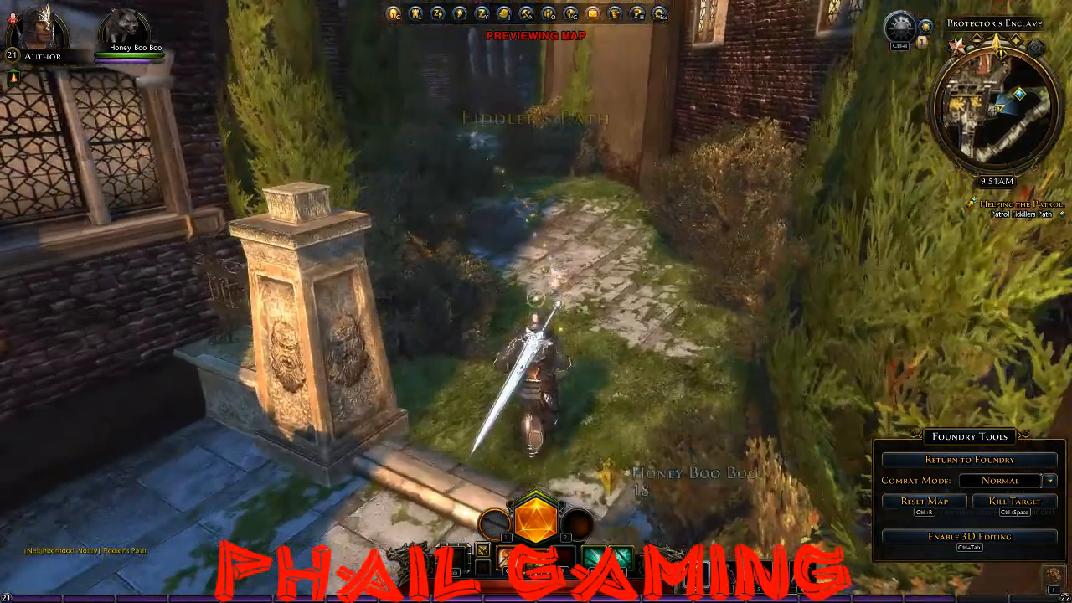
pyautogui.press('w')
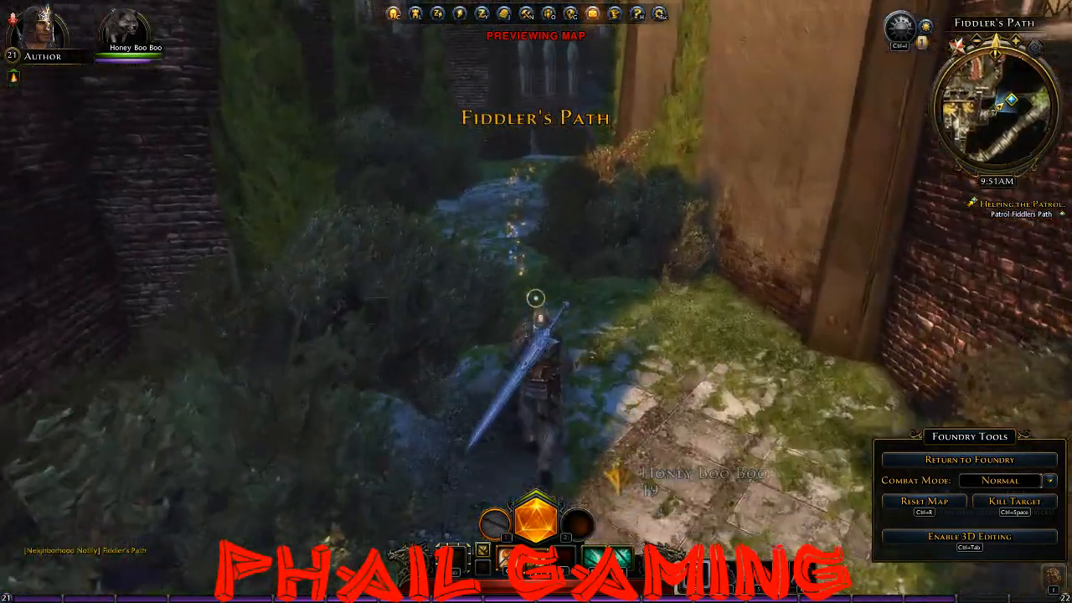
pyautogui.press('w')
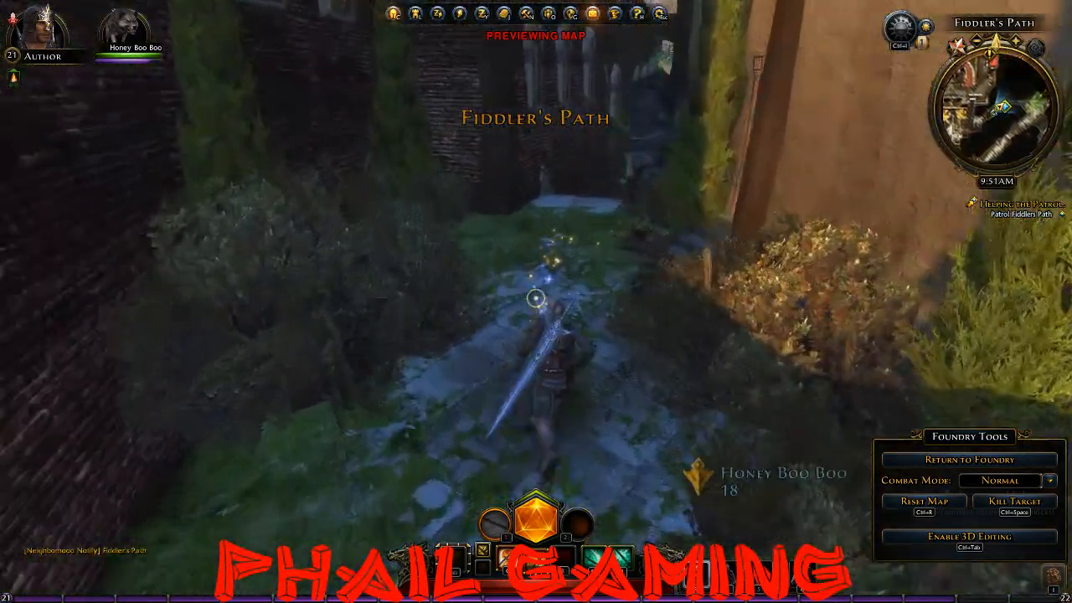
pyautogui.press('w')
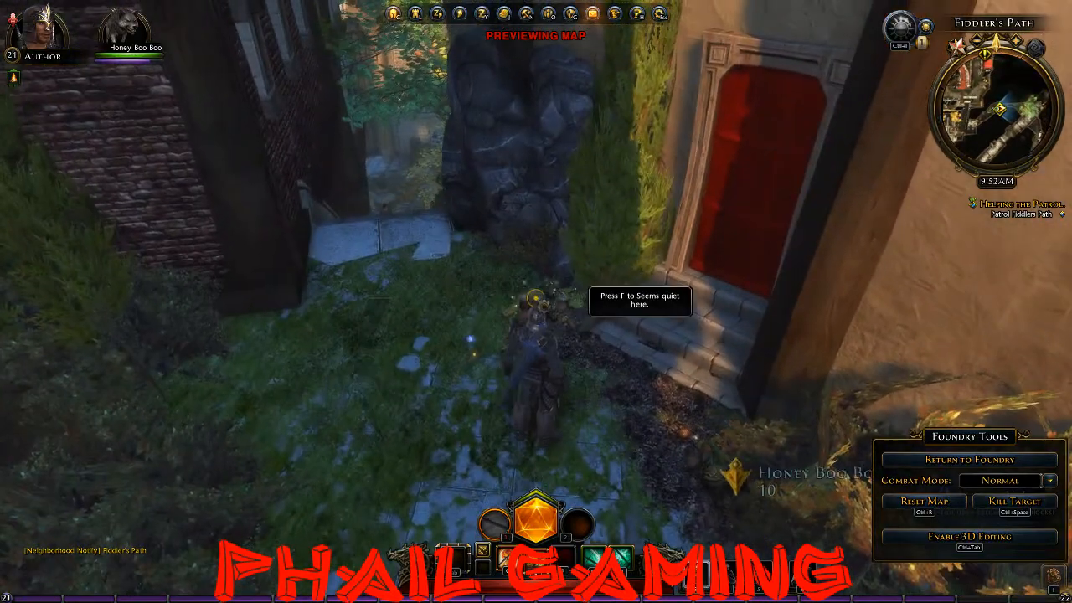
# Check the patrol location on the enlarged area map and complete the "Seems quiet here." interaction in Fiddler's Path.
pyautogui.press('m')
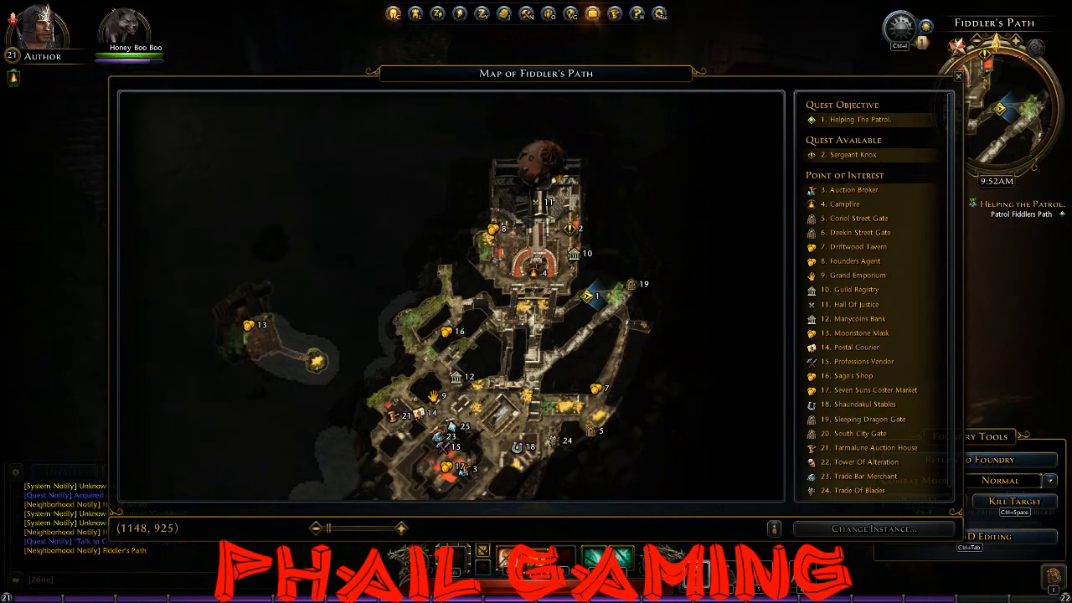
pyautogui.scroll(1, 479, 335)
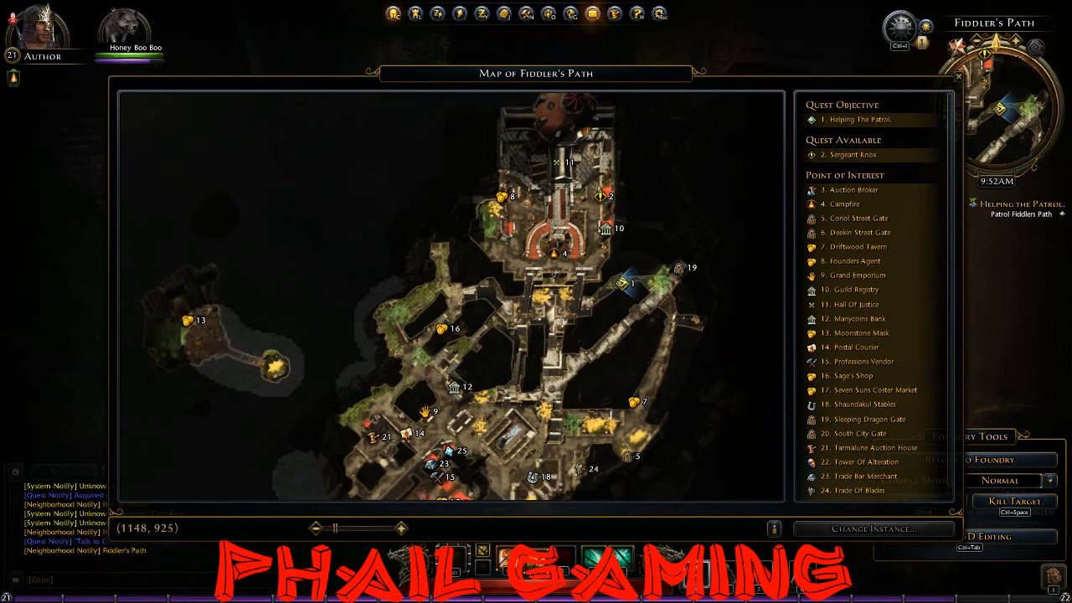
pyautogui.click(958, 76)
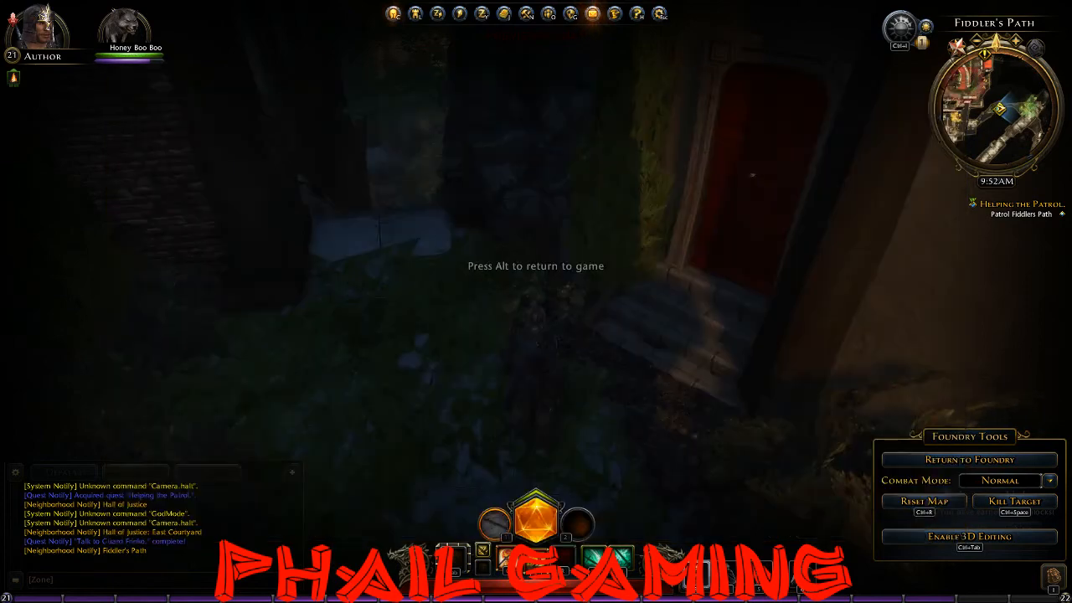
pyautogui.press('alt')
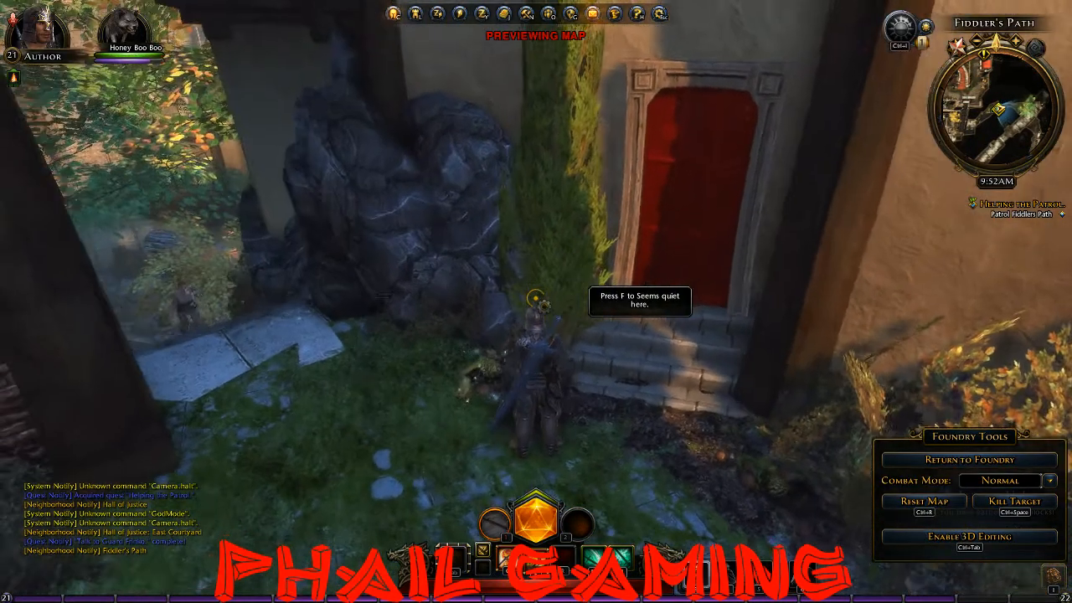
pyautogui.press('f')
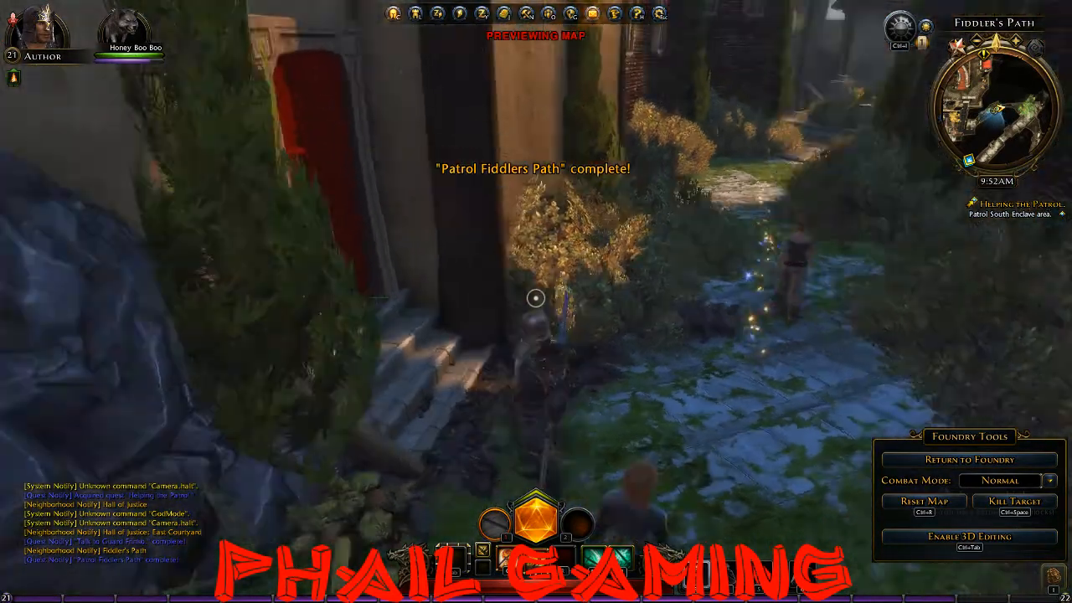
# Run the character from Fiddler's Path down the stairs into the Protector's Enclave plaza and check the riches in the inventory.
pyautogui.press('w')
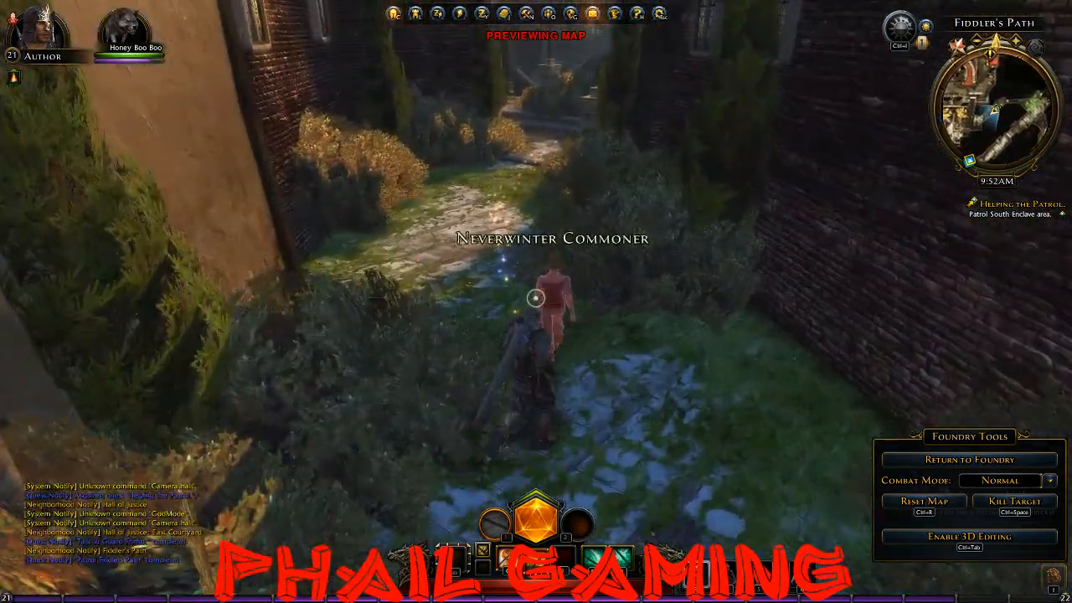
pyautogui.press('w')
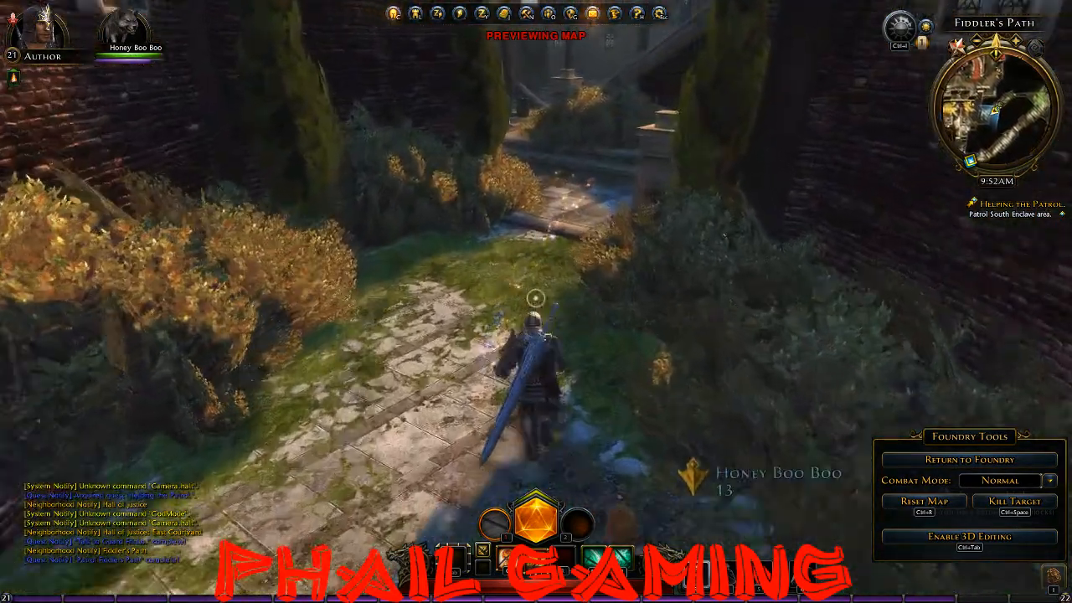
pyautogui.press('w')
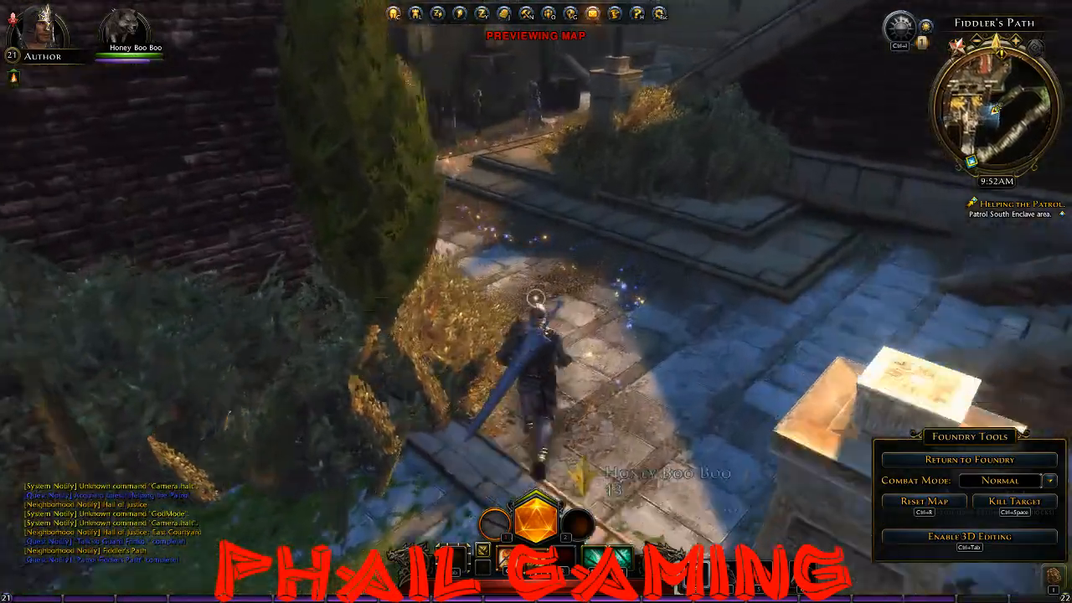
pyautogui.press('w')
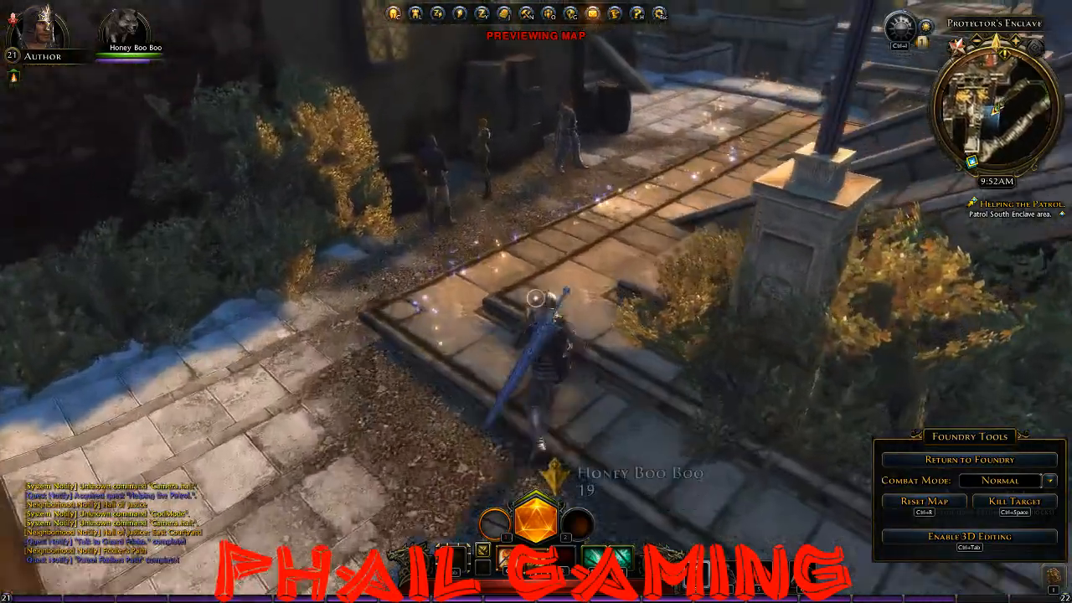
pyautogui.press('w')
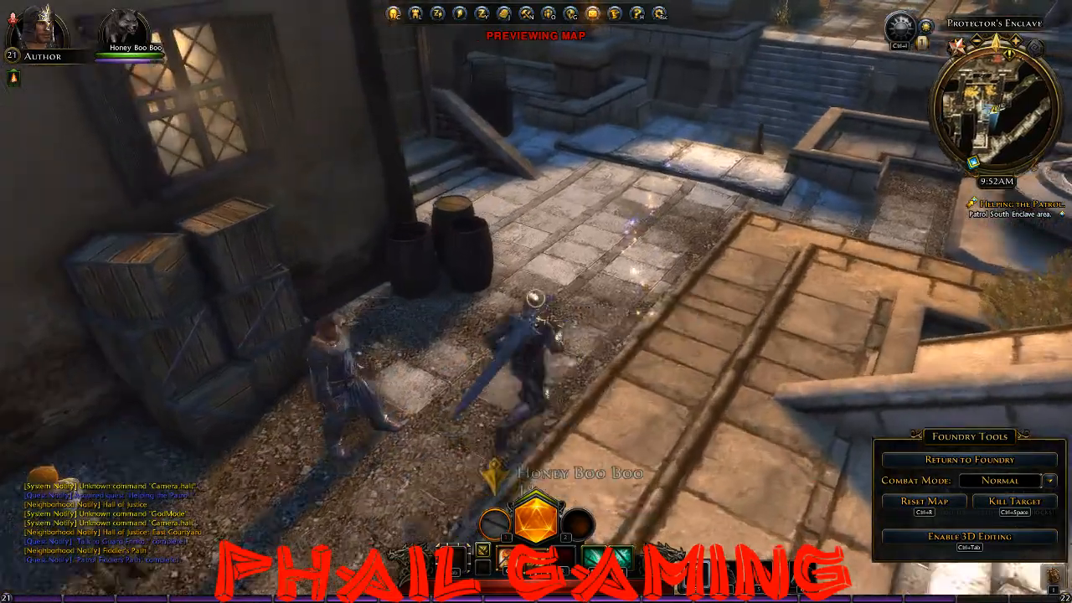
pyautogui.press('w')
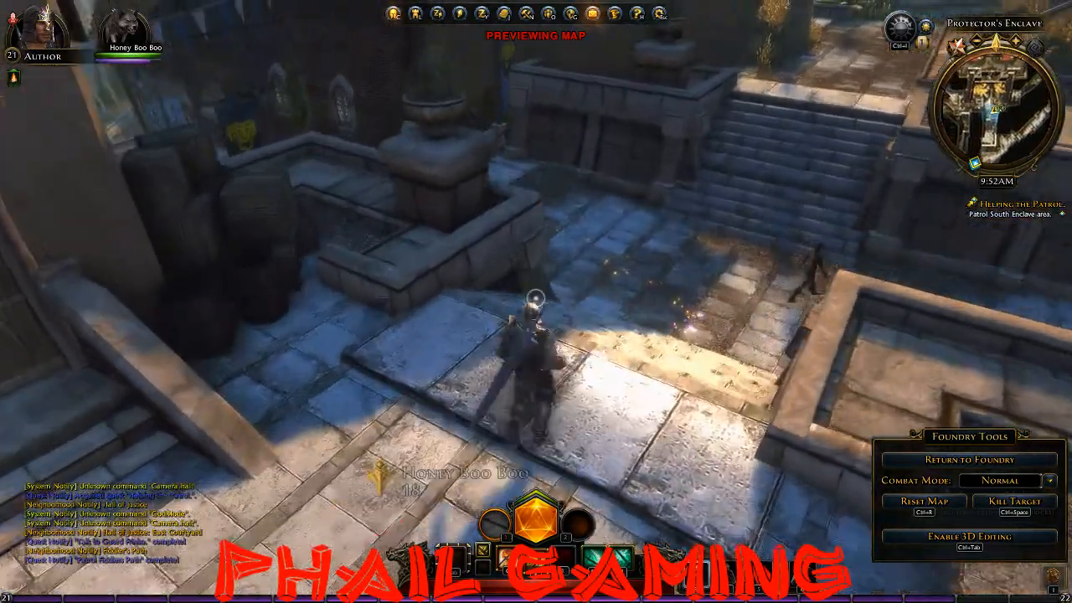
pyautogui.press('w')
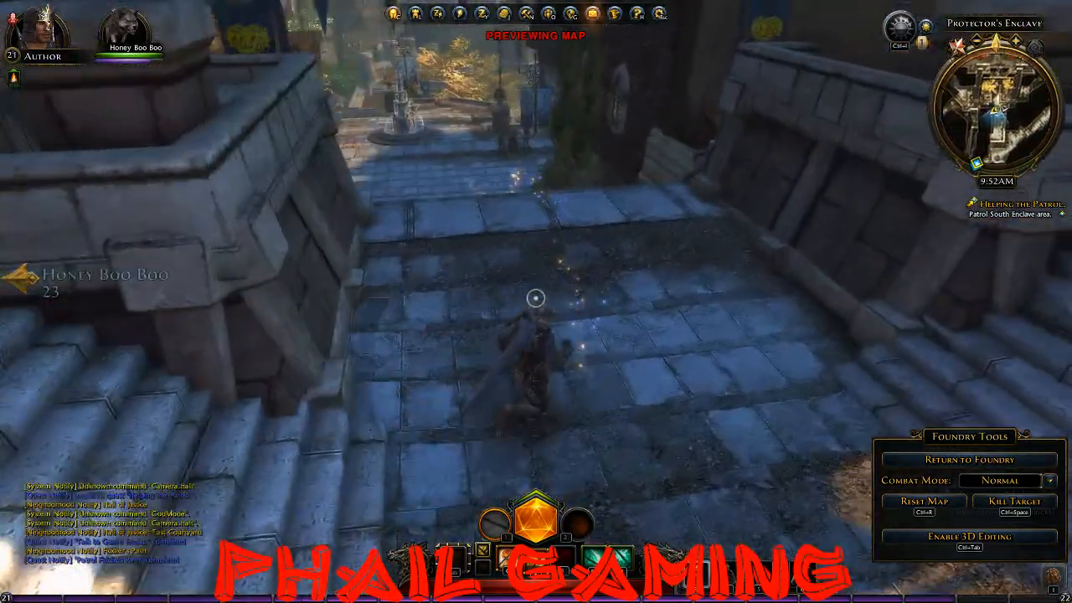
pyautogui.press('w')
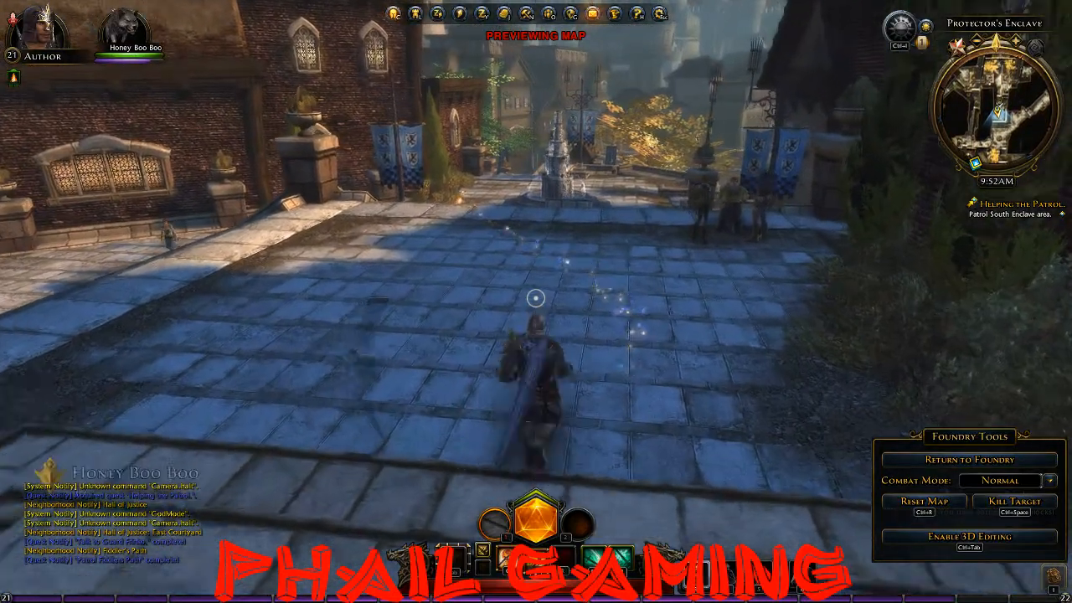
pyautogui.press('i')
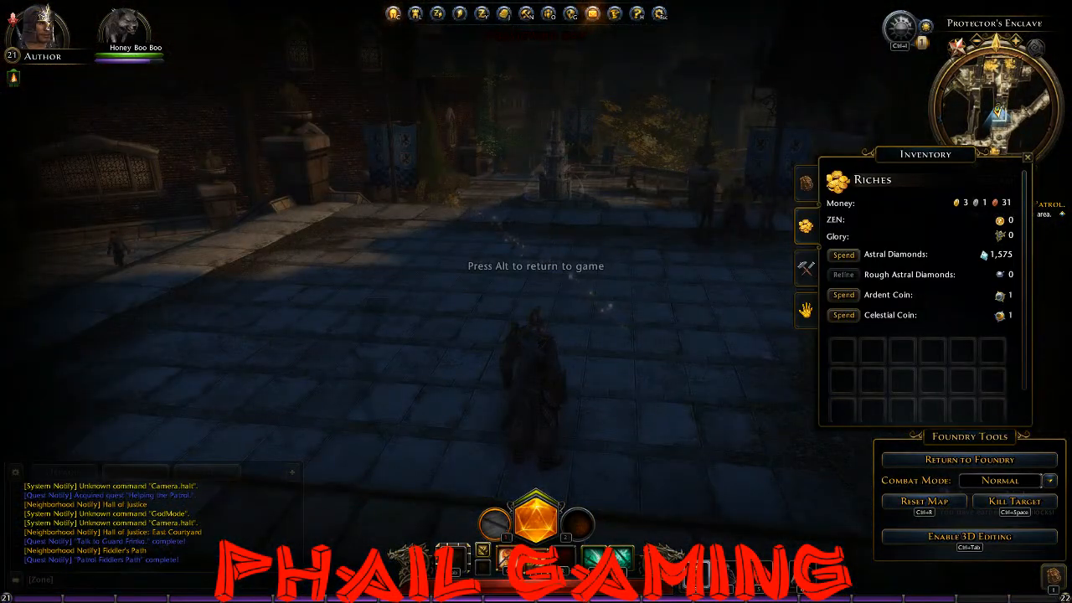
pyautogui.press('alt')
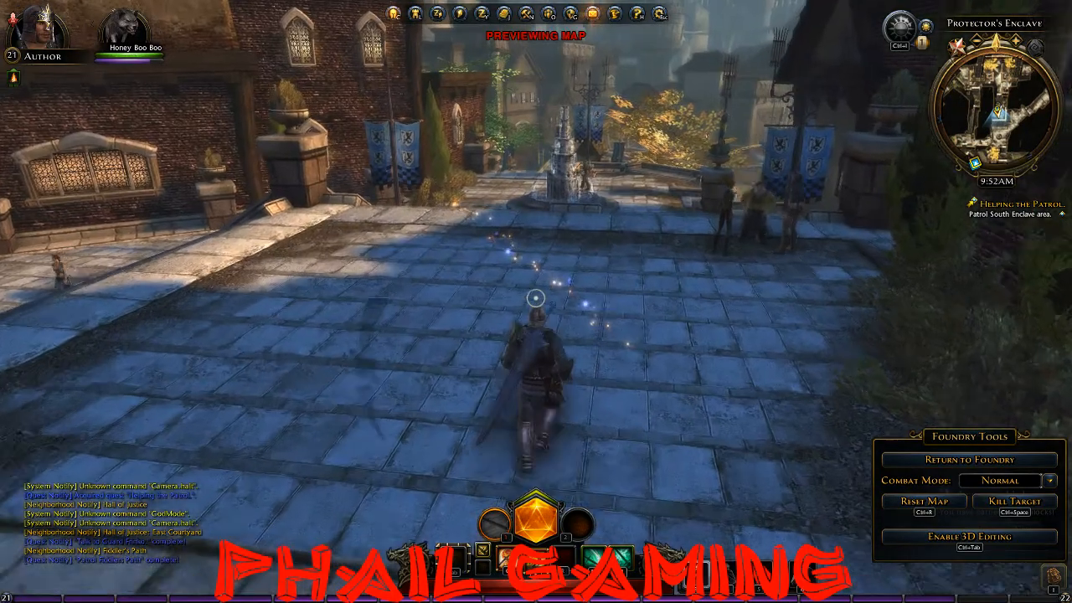
# Run the character past the plaza fountain and down the terraced steps of Protector's Enclave to the edge of Shaundakul Stables.
pyautogui.press('w')
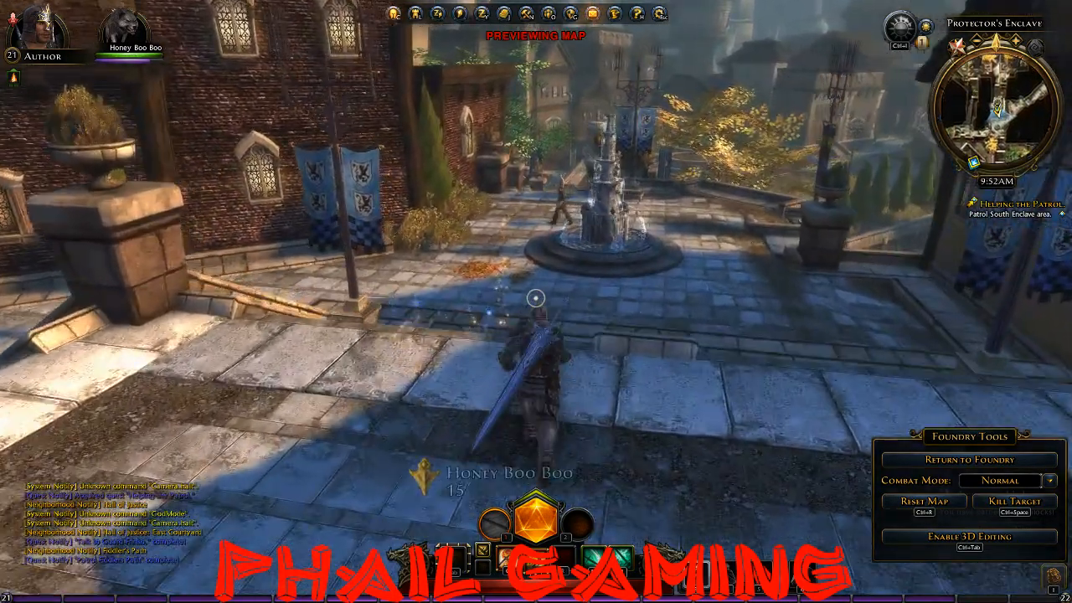
pyautogui.press('w')
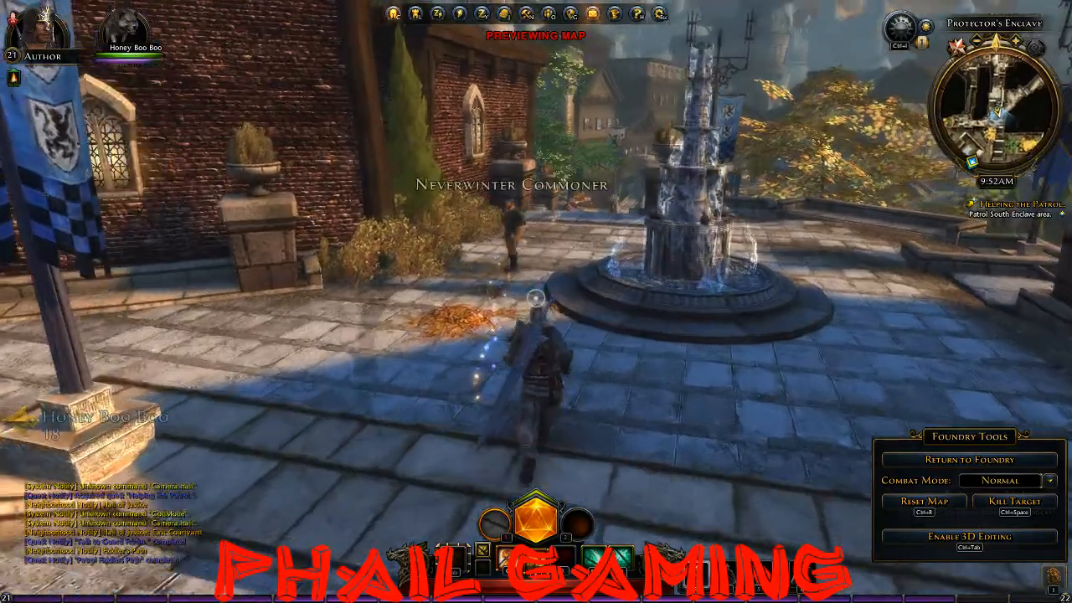
pyautogui.press('w')
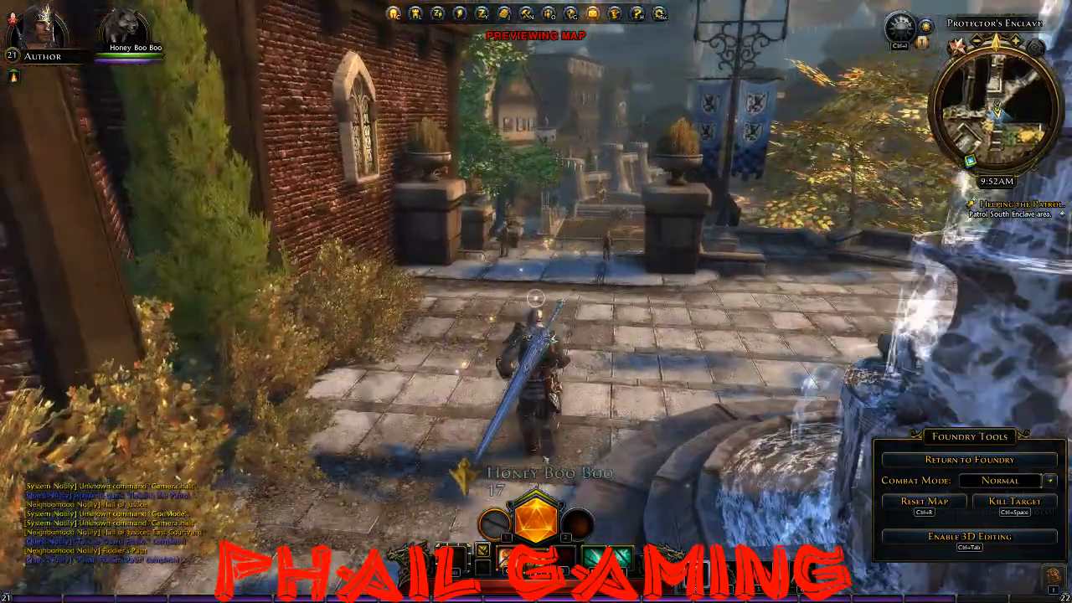
pyautogui.press('w')
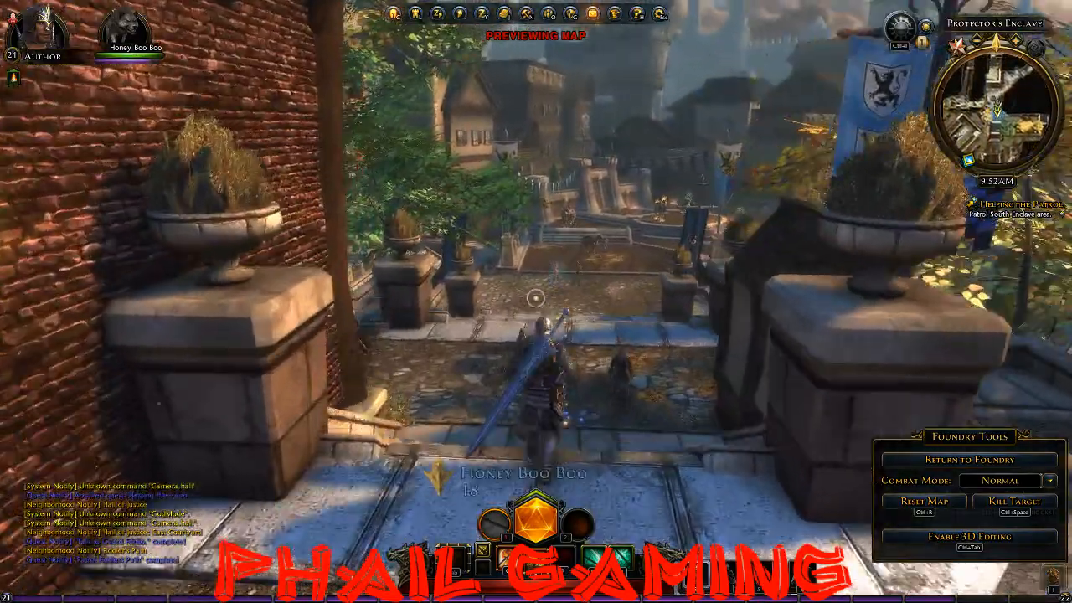
pyautogui.press('w')
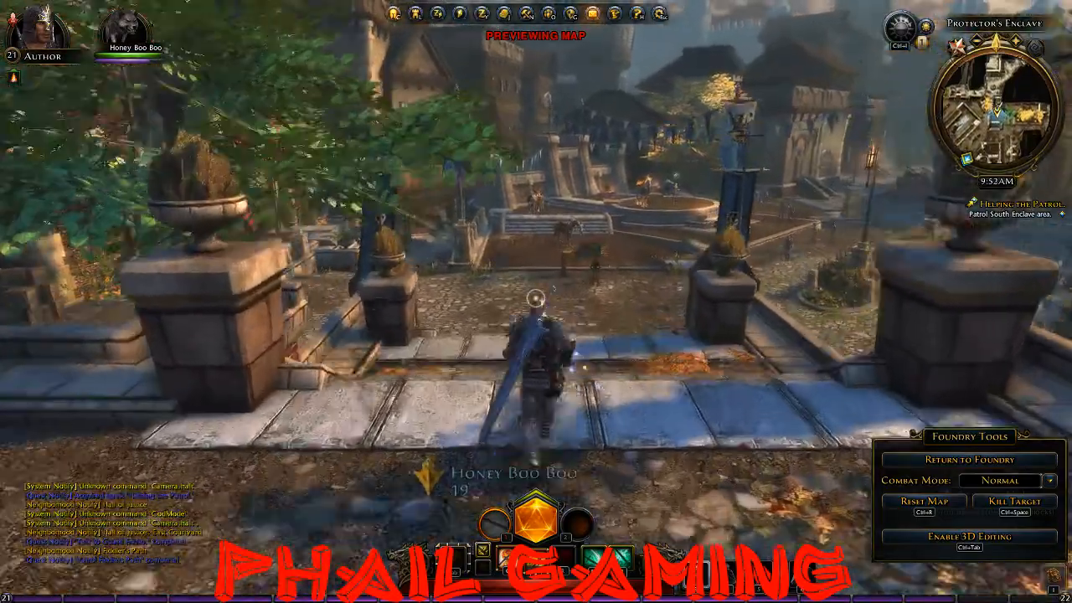
pyautogui.press('w')
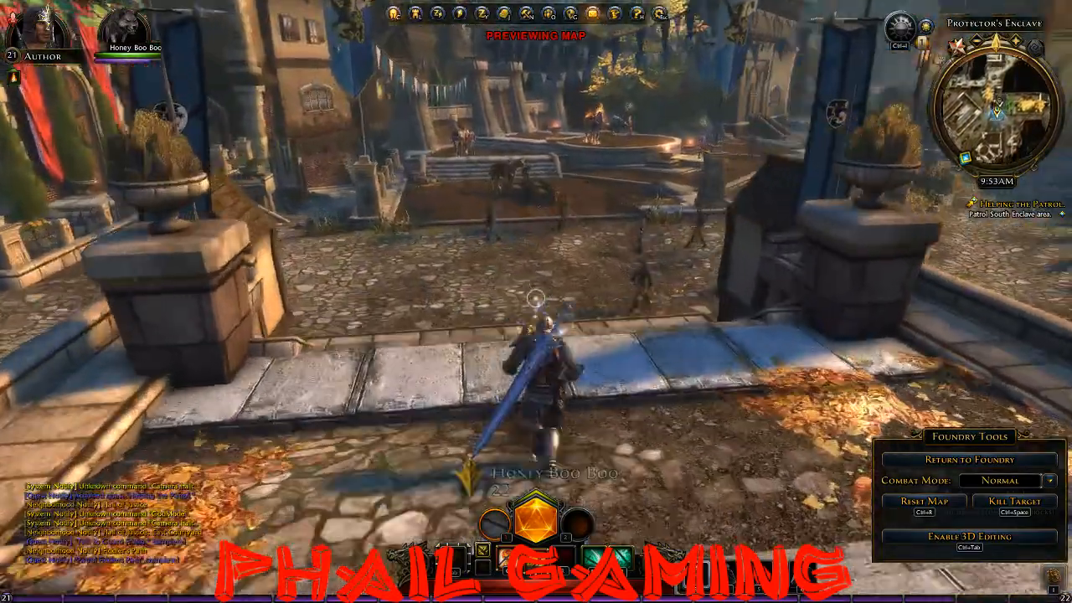
pyautogui.press('w')
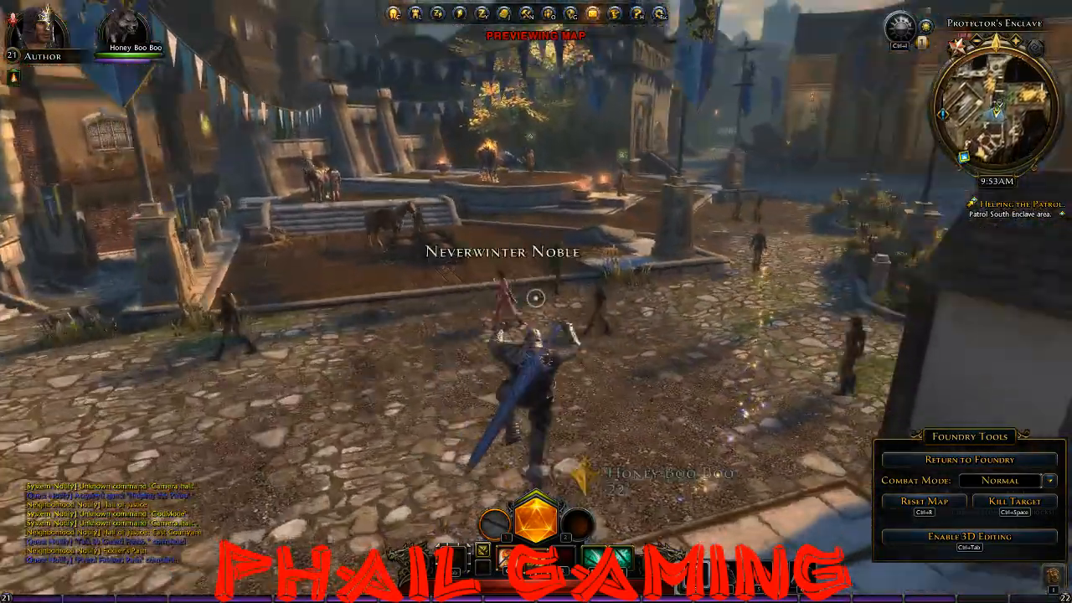
pyautogui.press('w')
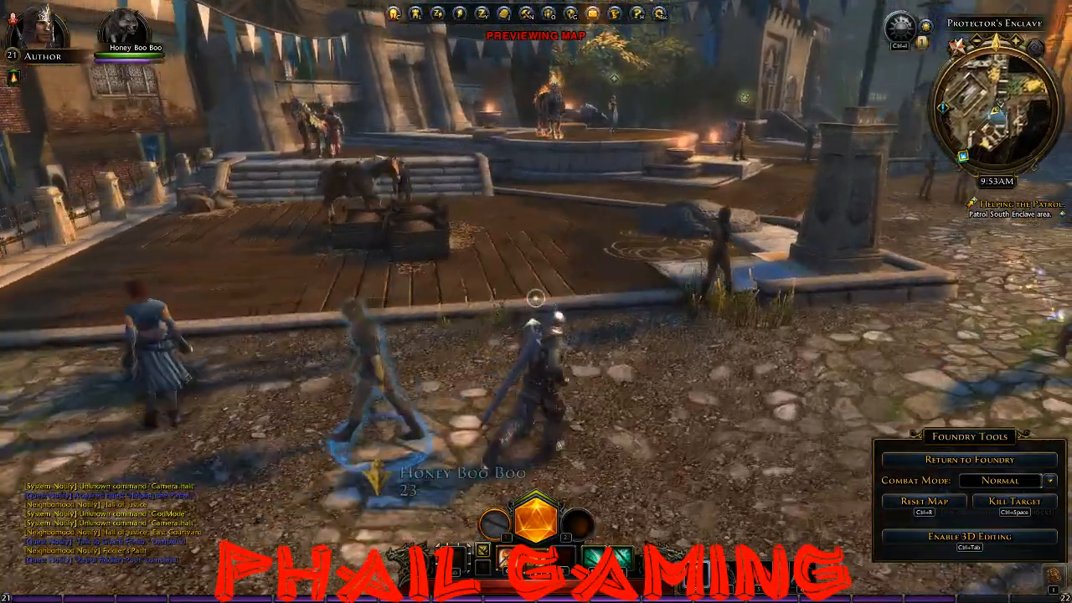
# Approach the Mount Merchant in Shaundakul Stables and view the mounts on sale.
pyautogui.press('w')
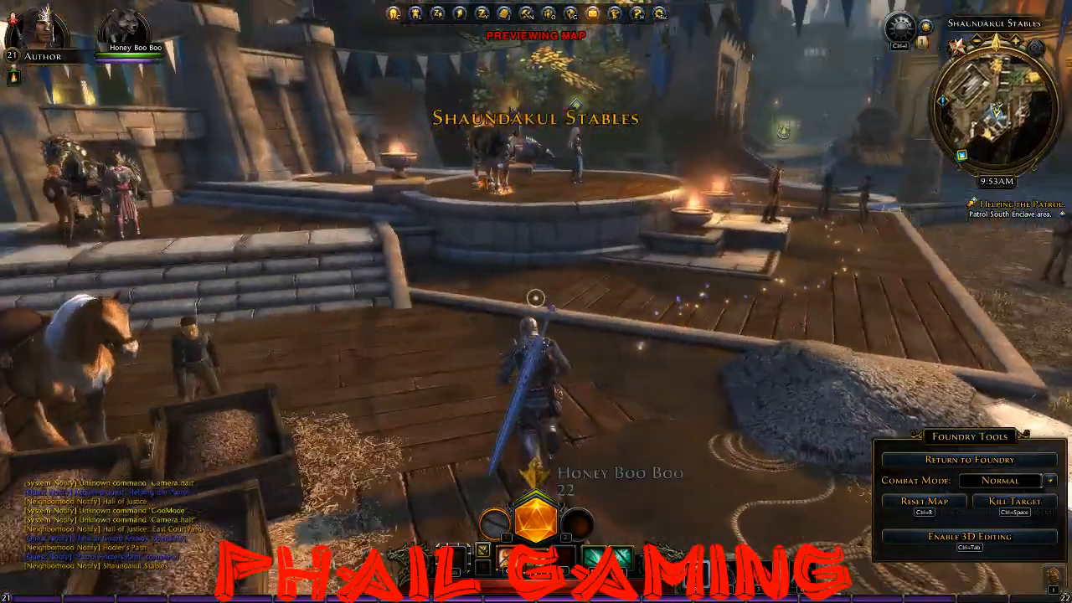
pyautogui.press('w')
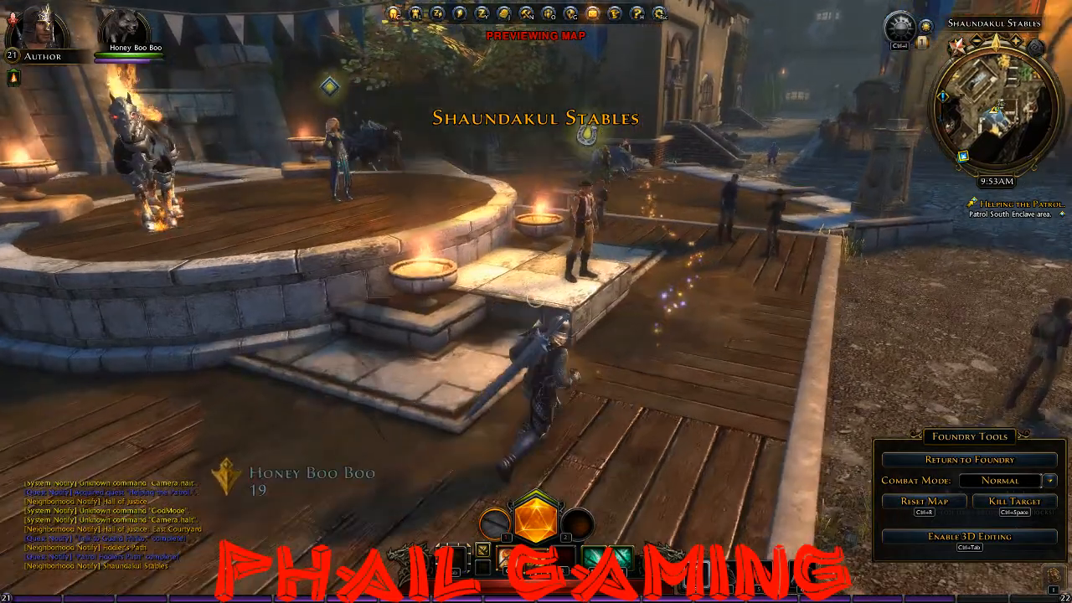
pyautogui.press('f')
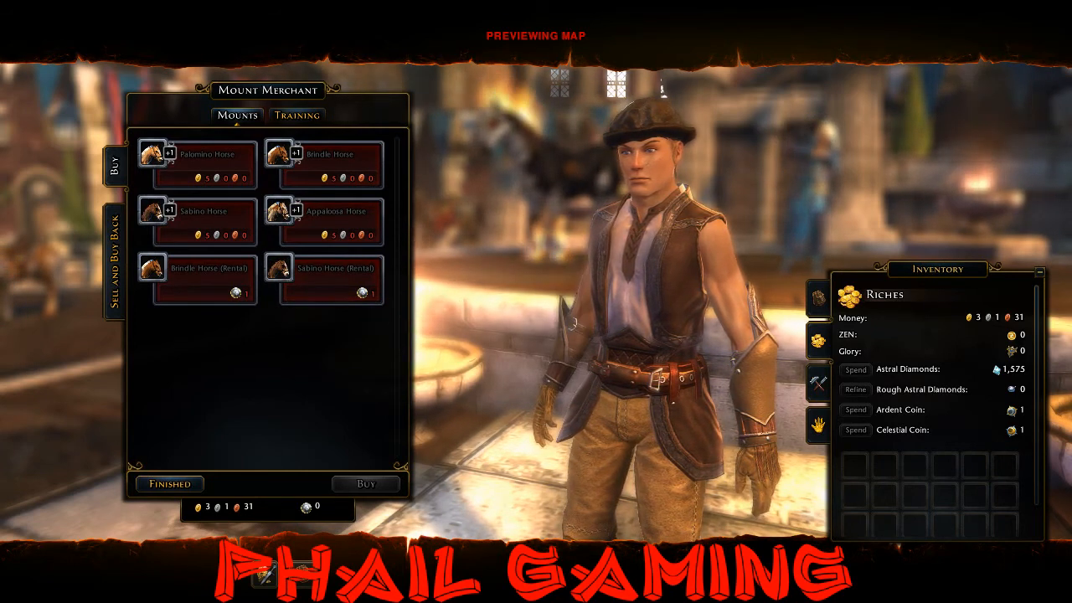
pyautogui.press('Escape')
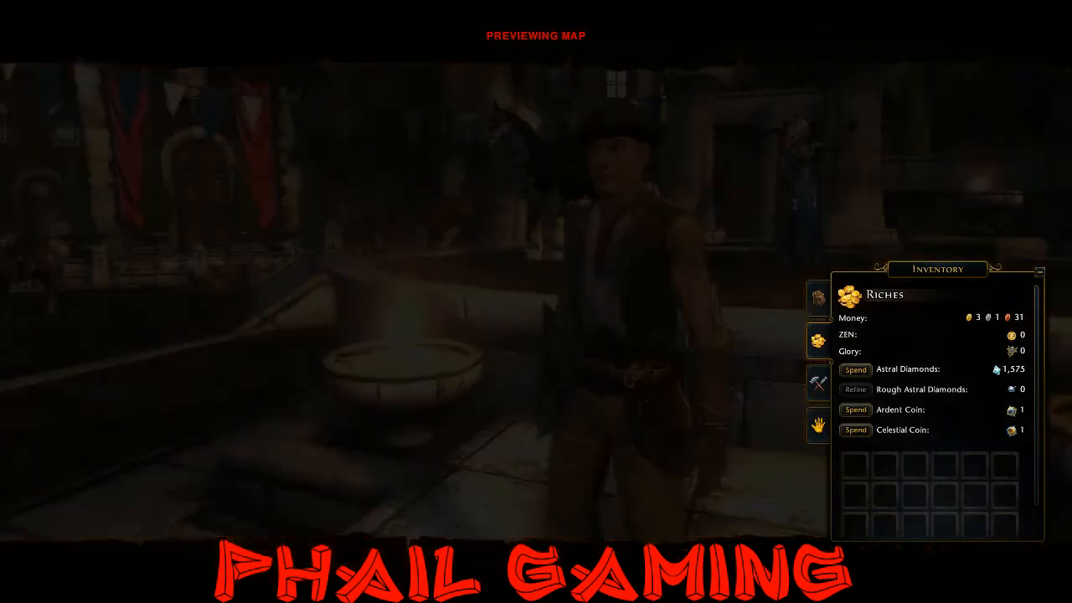
# Leave the Mount Merchant and run the character out of Shaundakul Stables into the cobbled street of Protector's Enclave.
pyautogui.press('d')
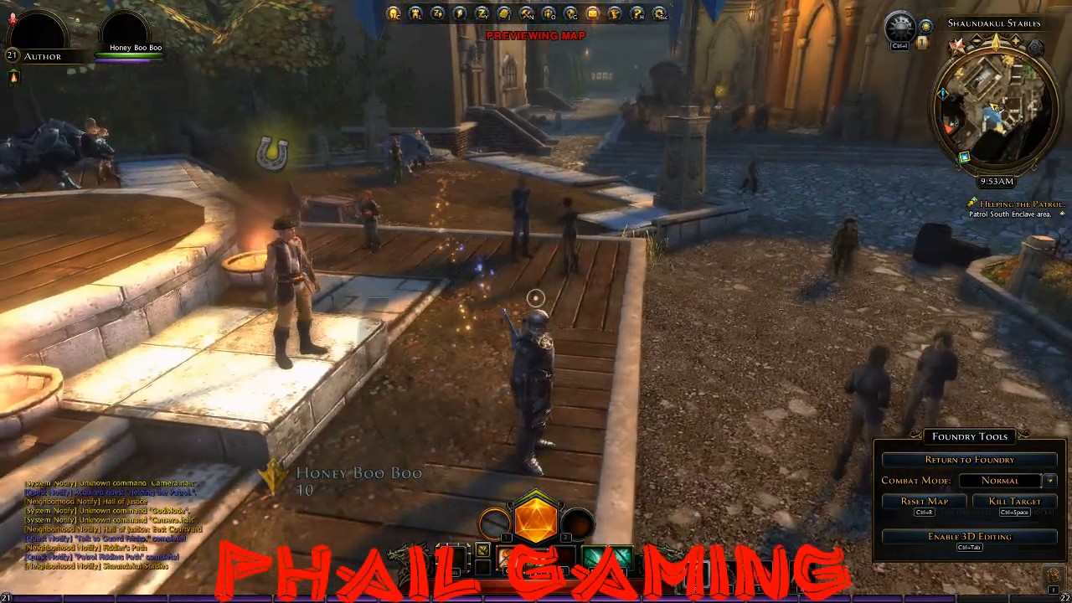
pyautogui.press('w')
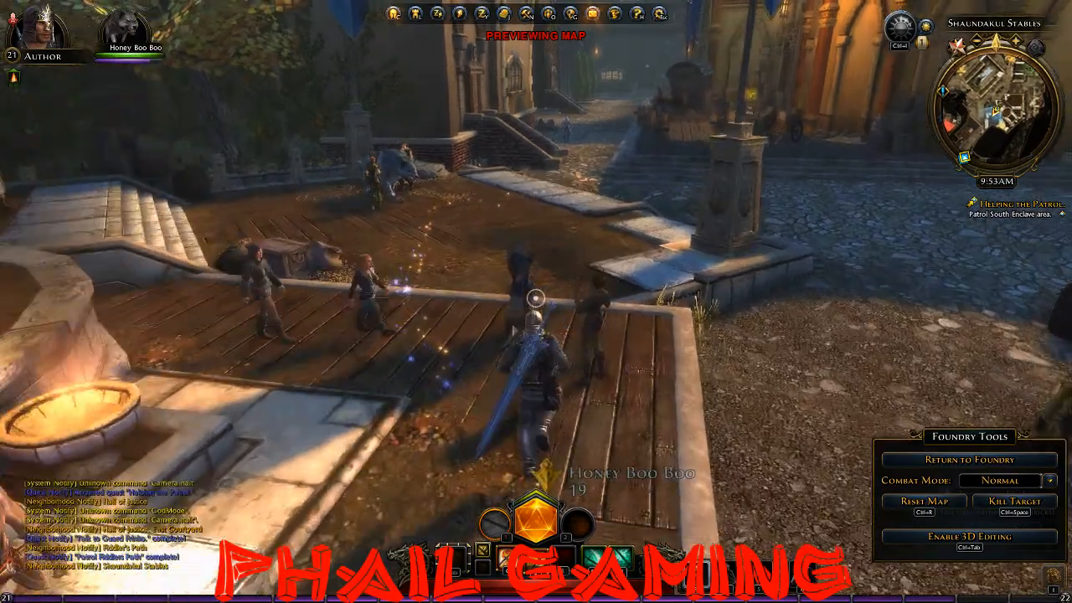
pyautogui.press('w')
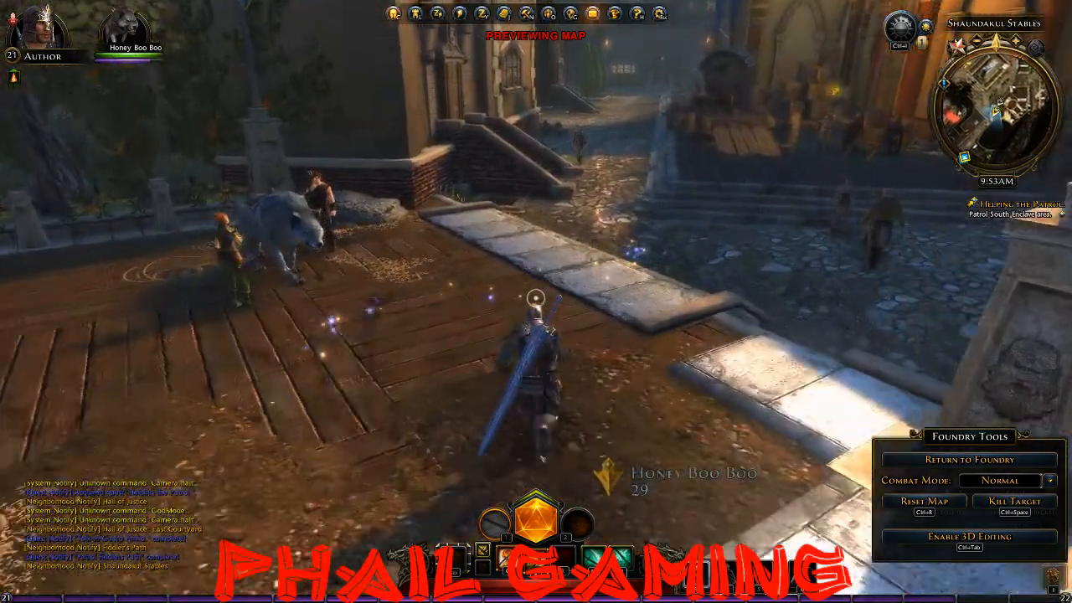
pyautogui.press('w')
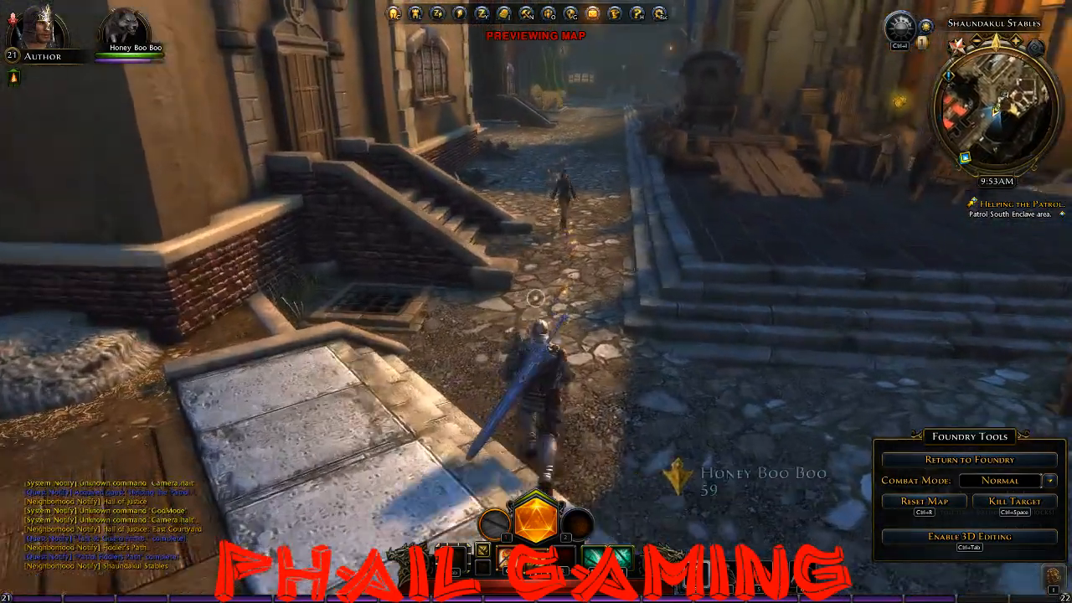
pyautogui.press('w')
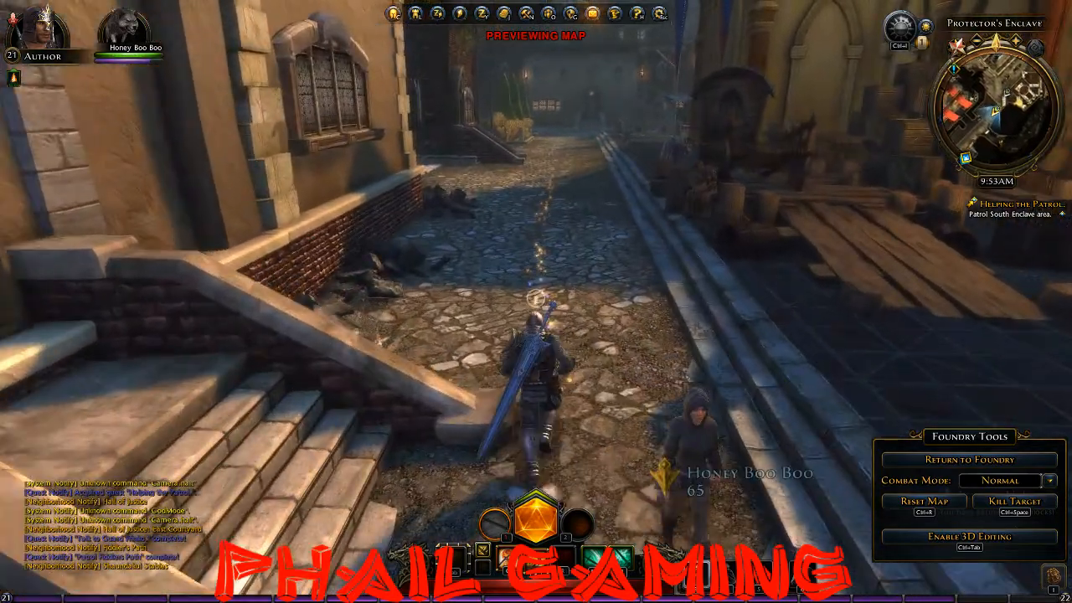
pyautogui.press('w')
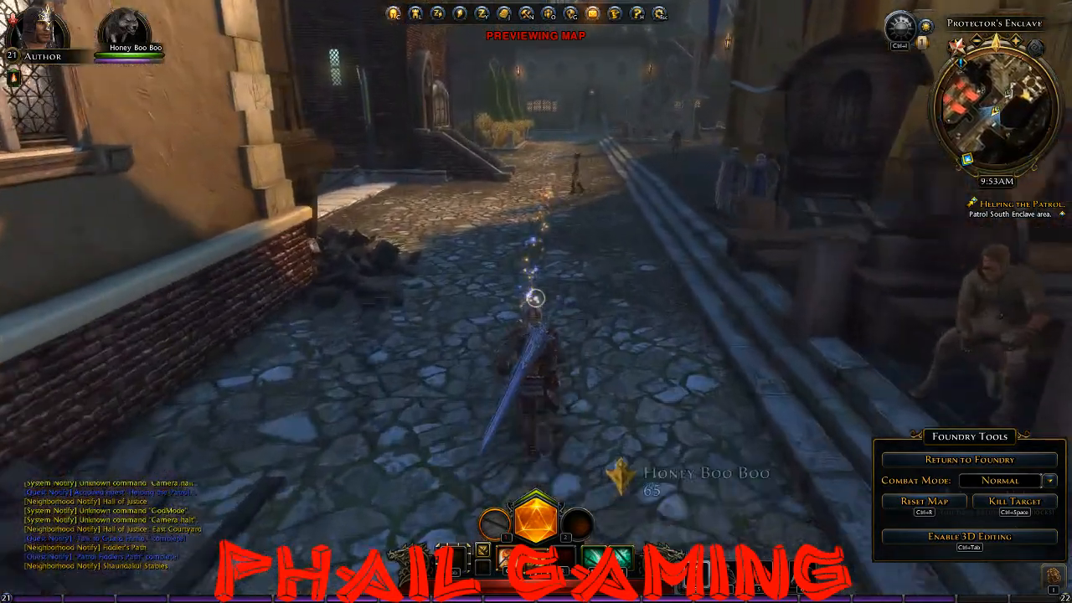
# Follow the sparkle trail along the street to the barrels beside the brick house's steps and complete the South Enclave patrol interaction.
pyautogui.press('w')
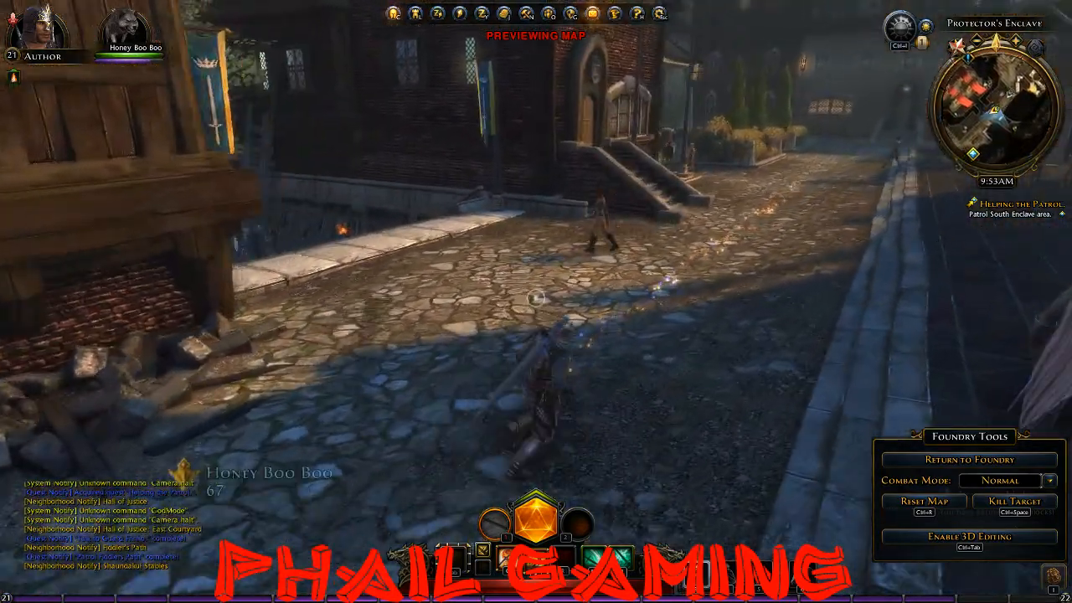
pyautogui.press('w')
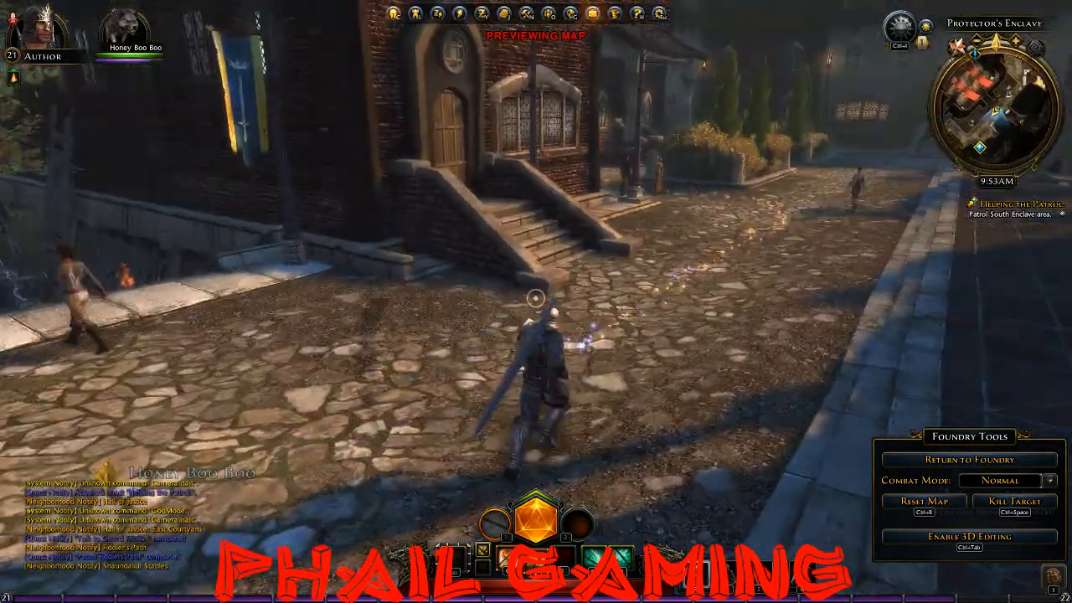
pyautogui.press('w')
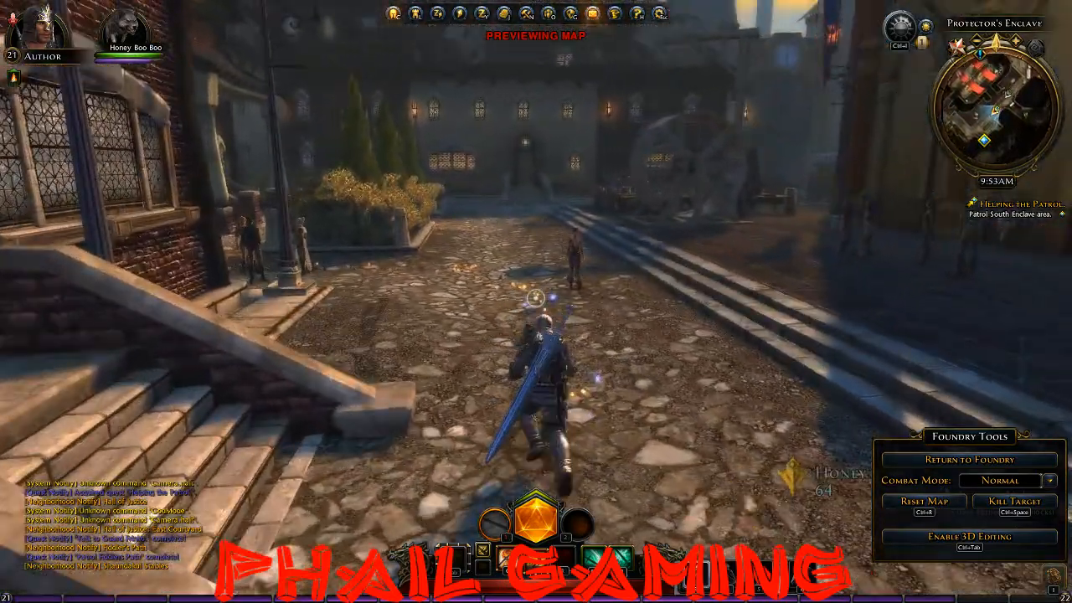
pyautogui.press('w')
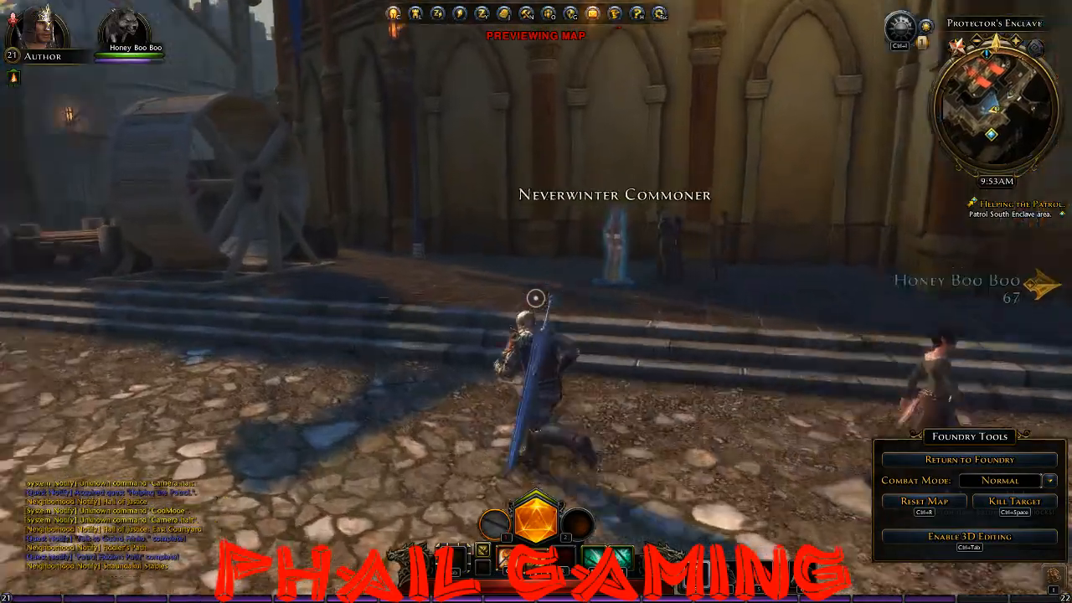
pyautogui.press('w')
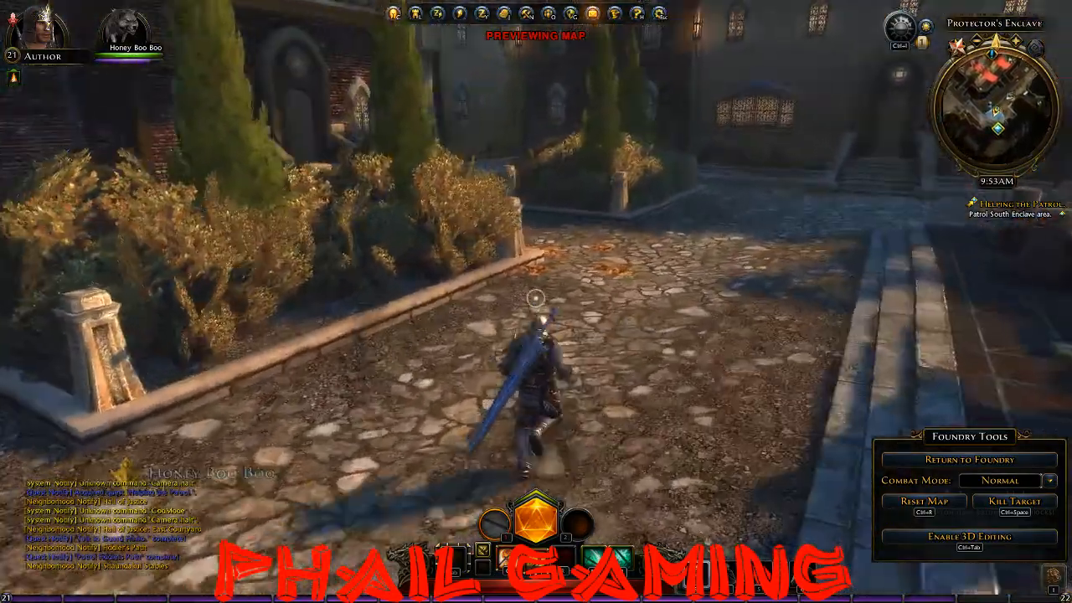
pyautogui.press('w')
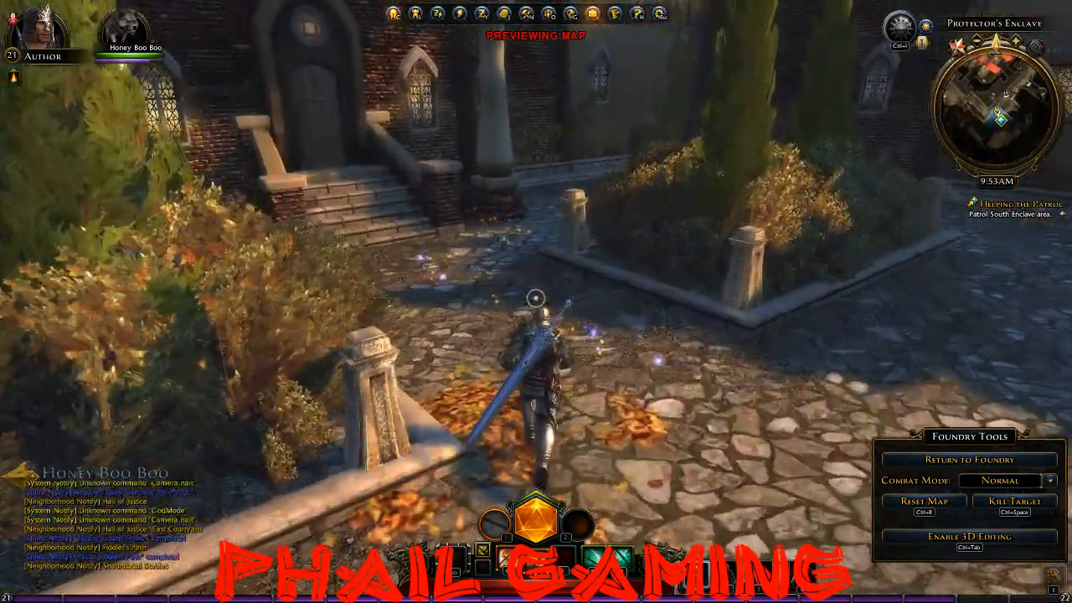
pyautogui.press('w')
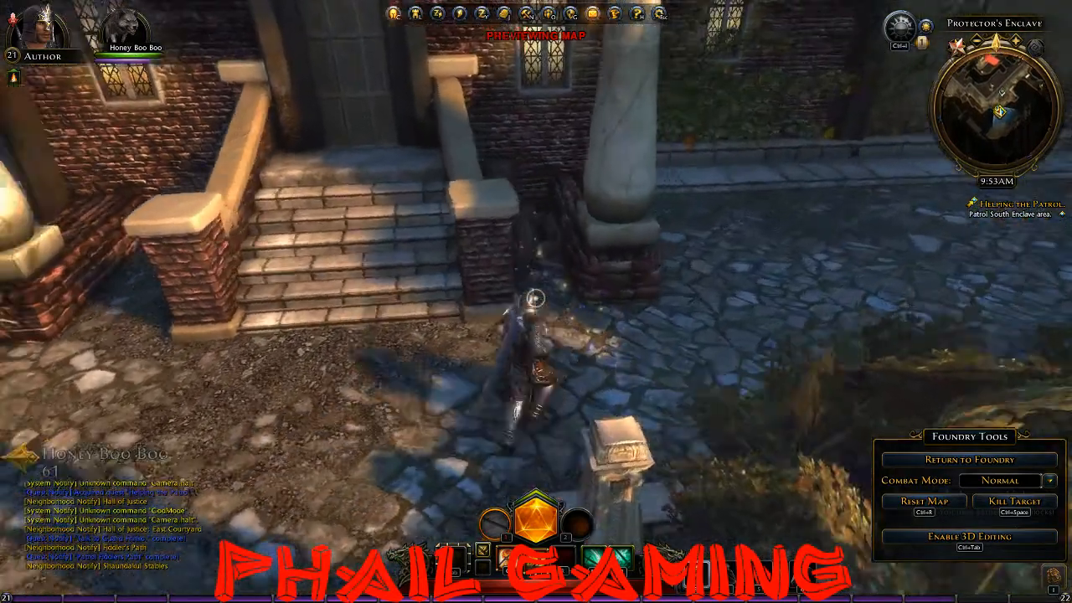
pyautogui.press('f')
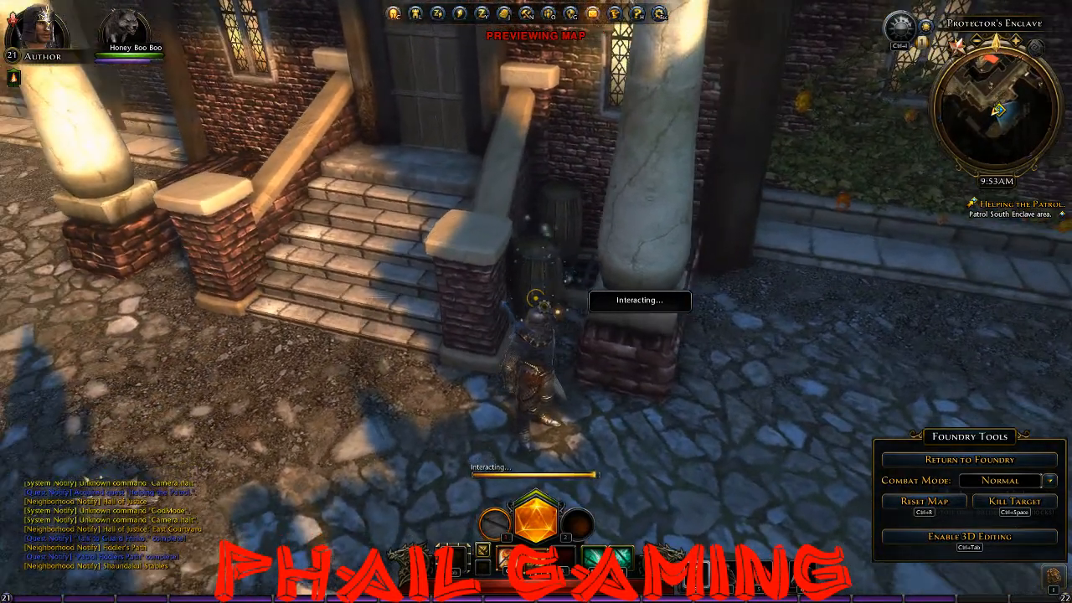
# Patrol the Seven Suns Market and leave it through the passage to the street beside the stone staircase.
pyautogui.press('w')
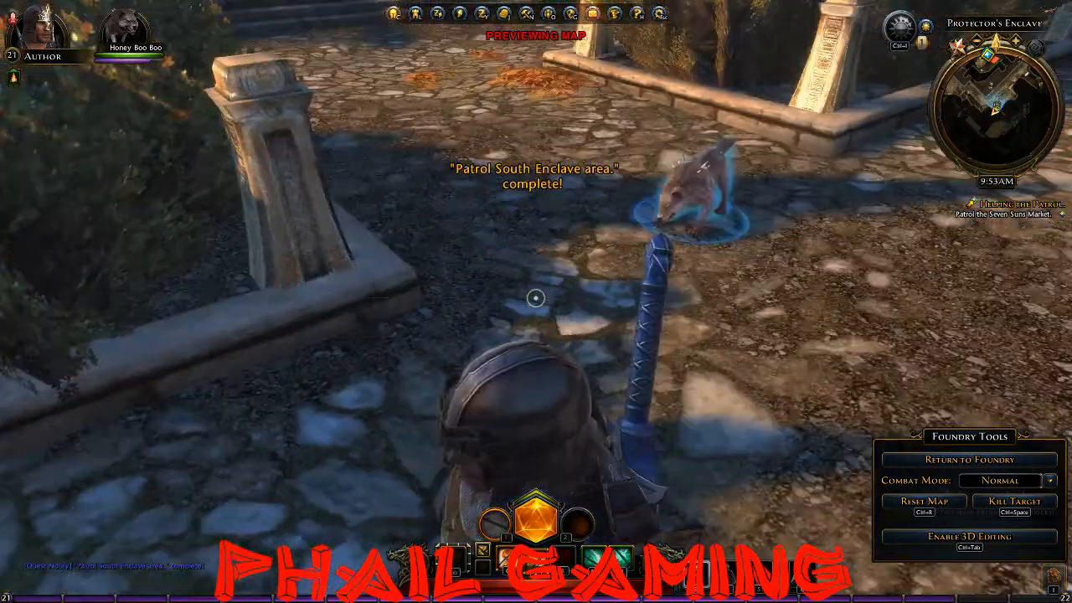
pyautogui.press('w')
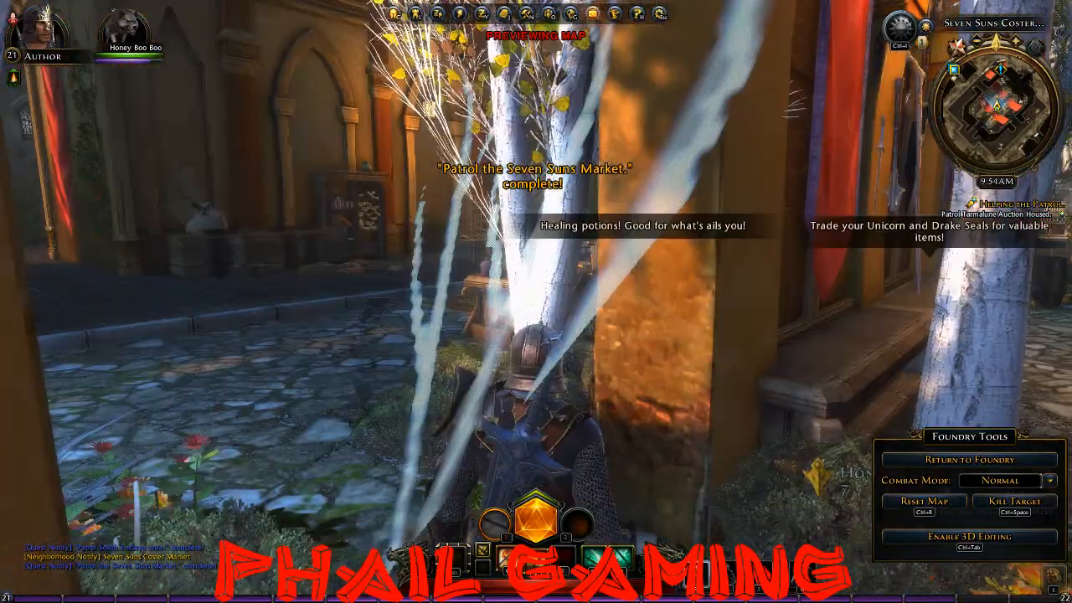
pyautogui.press('w')
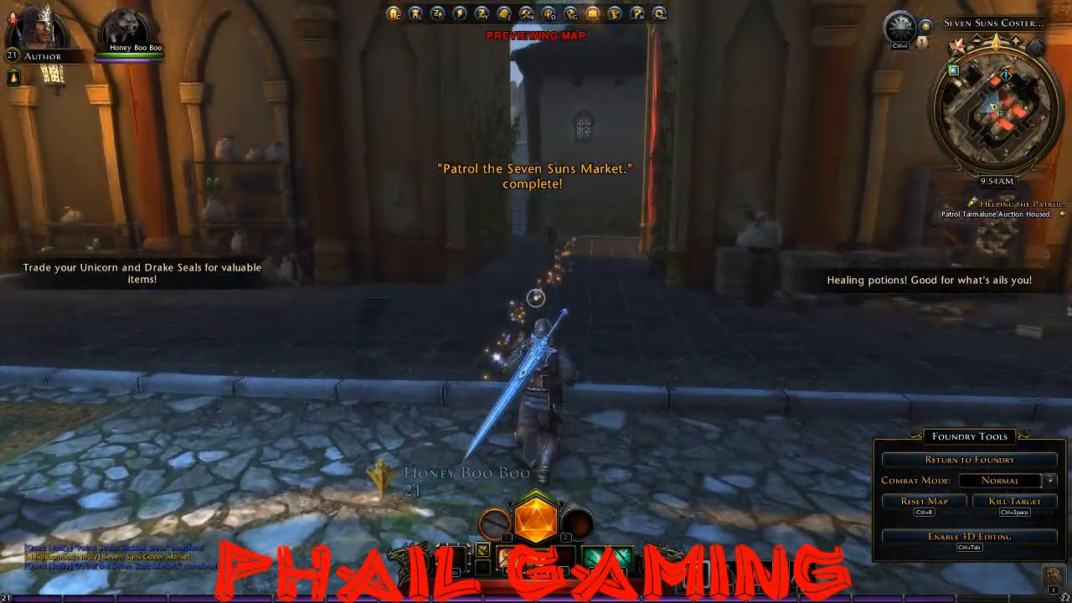
pyautogui.press('w')
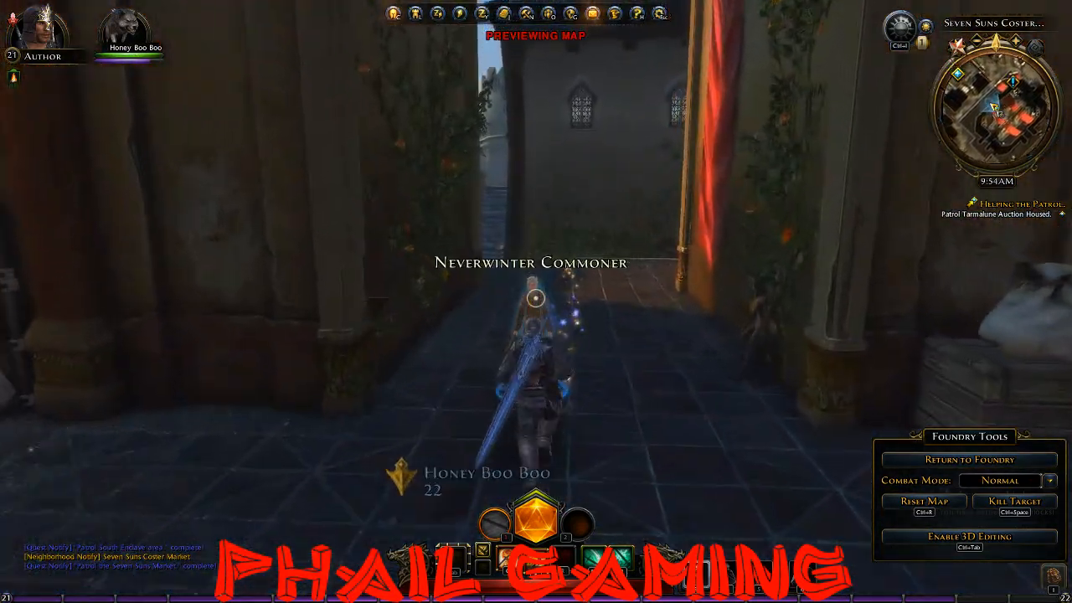
pyautogui.press('w')
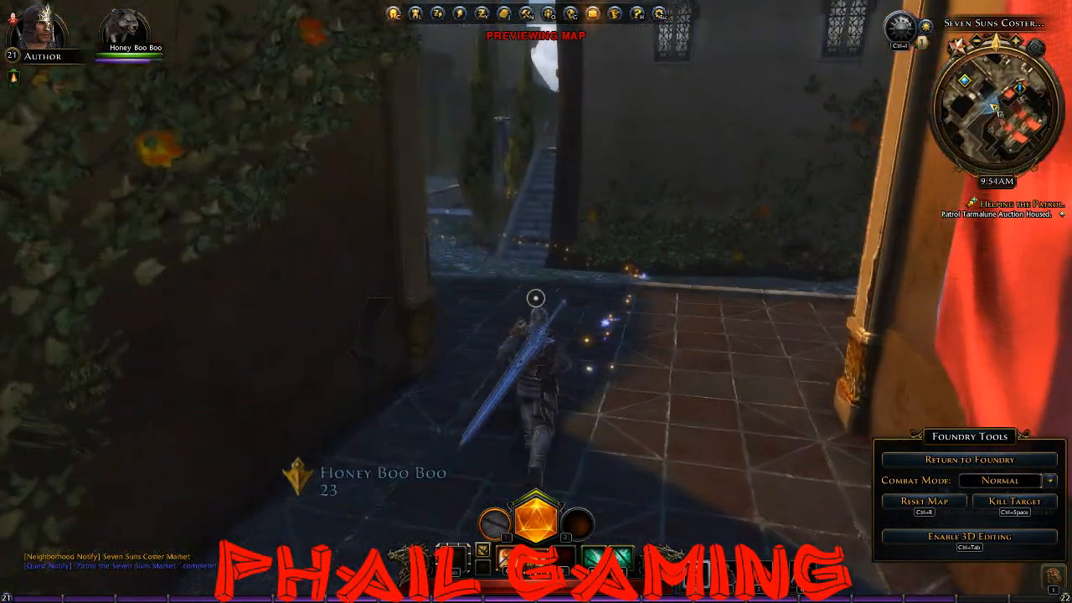
pyautogui.press('w')
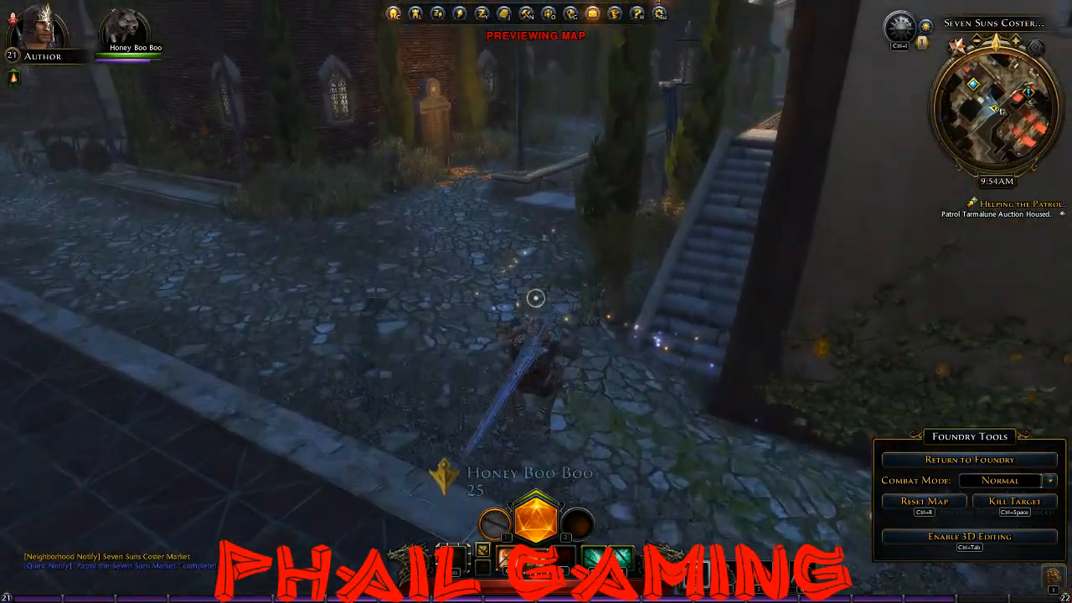
# Run down the ramp to the Tarmalune Auction House crates and complete the "All seems good and well here." interaction.
pyautogui.press('w')
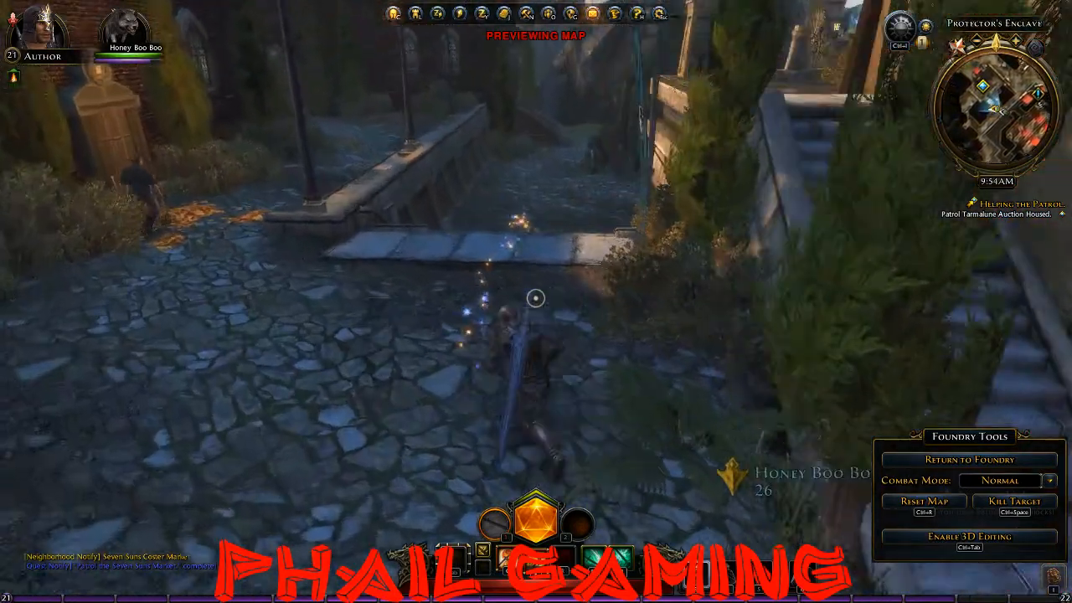
pyautogui.press('w')
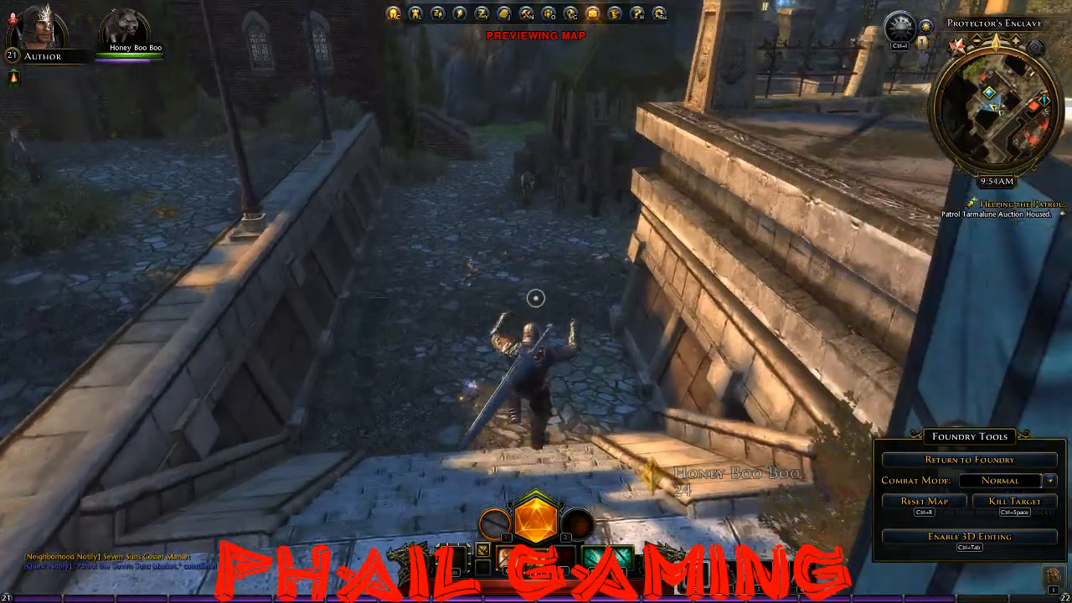
pyautogui.press('w')
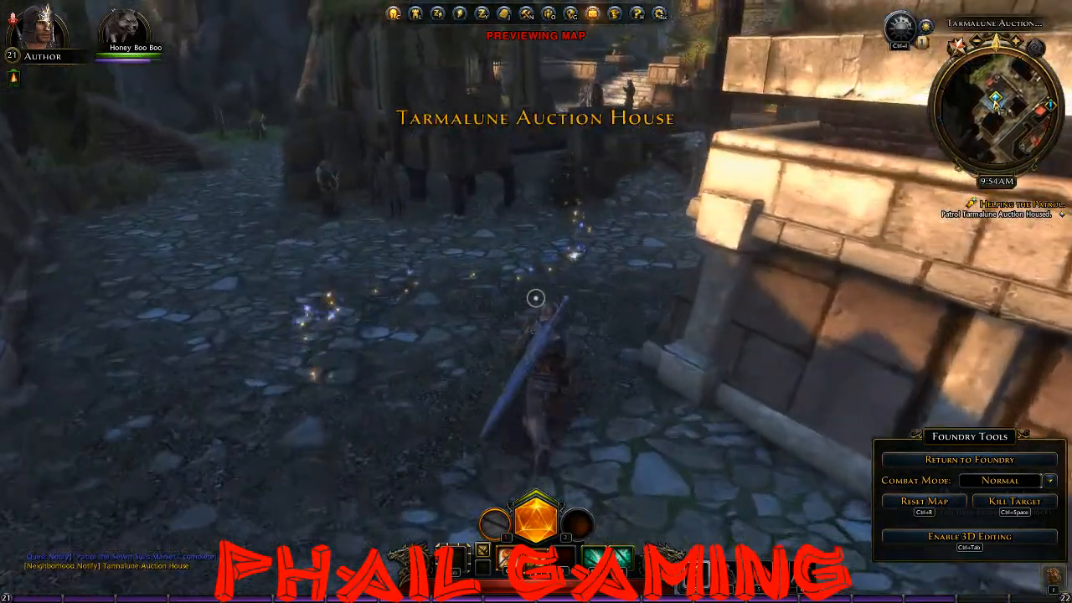
pyautogui.press('w')
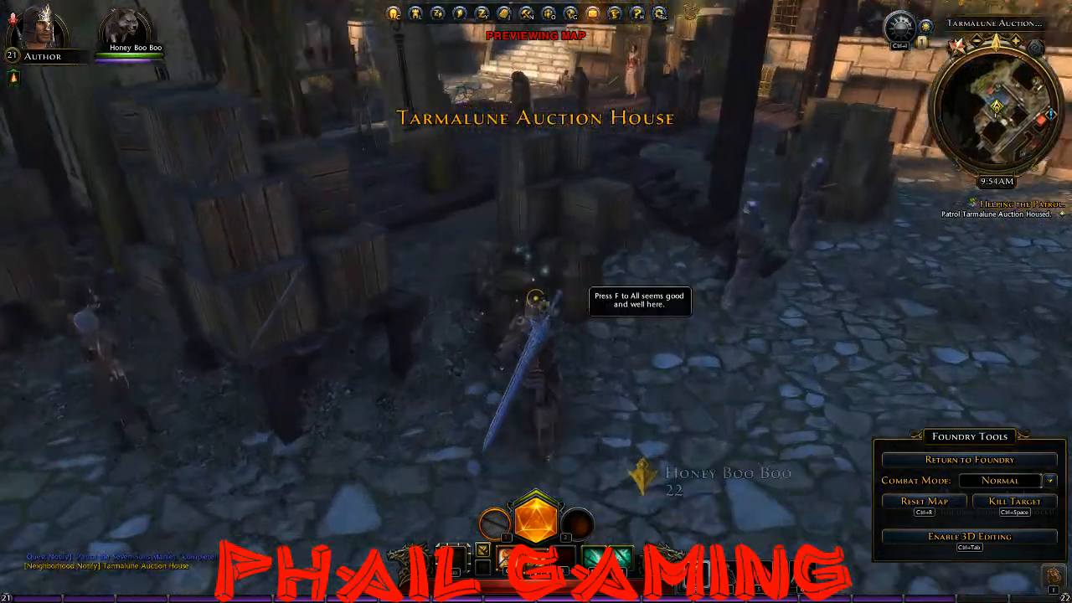
pyautogui.press('f')
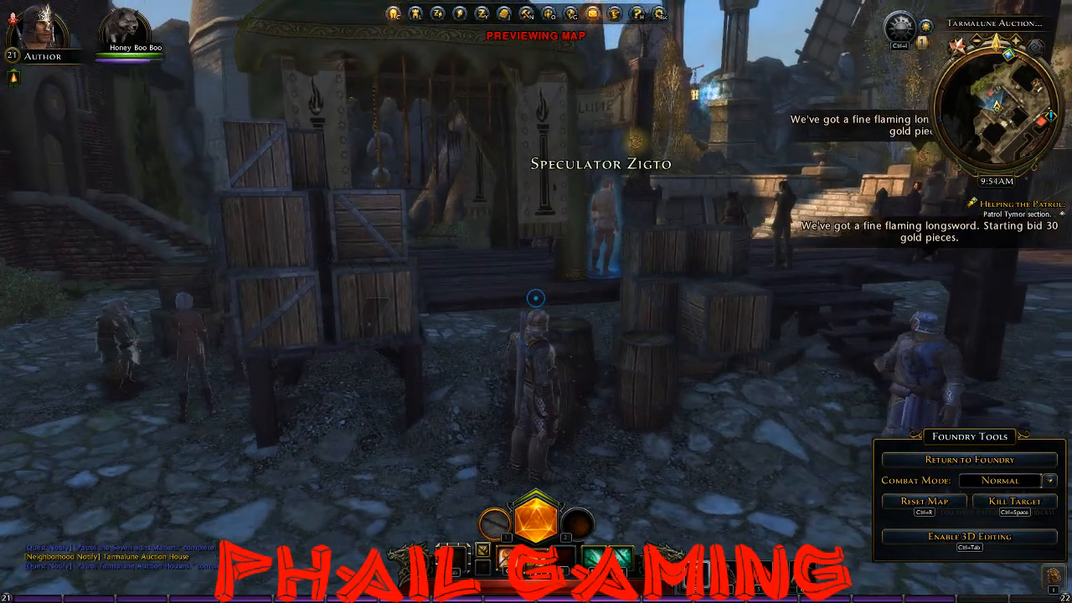
# Run across the auction platform past the Auctioneer, climb the stone steps, and patrol the Tymor section.
pyautogui.press('w')
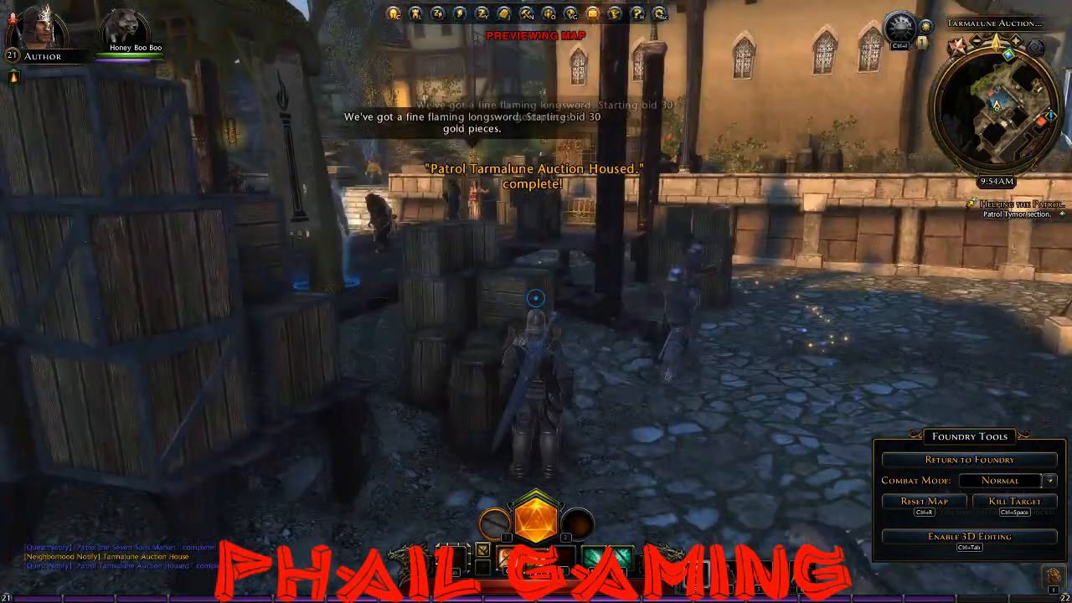
pyautogui.press('w')
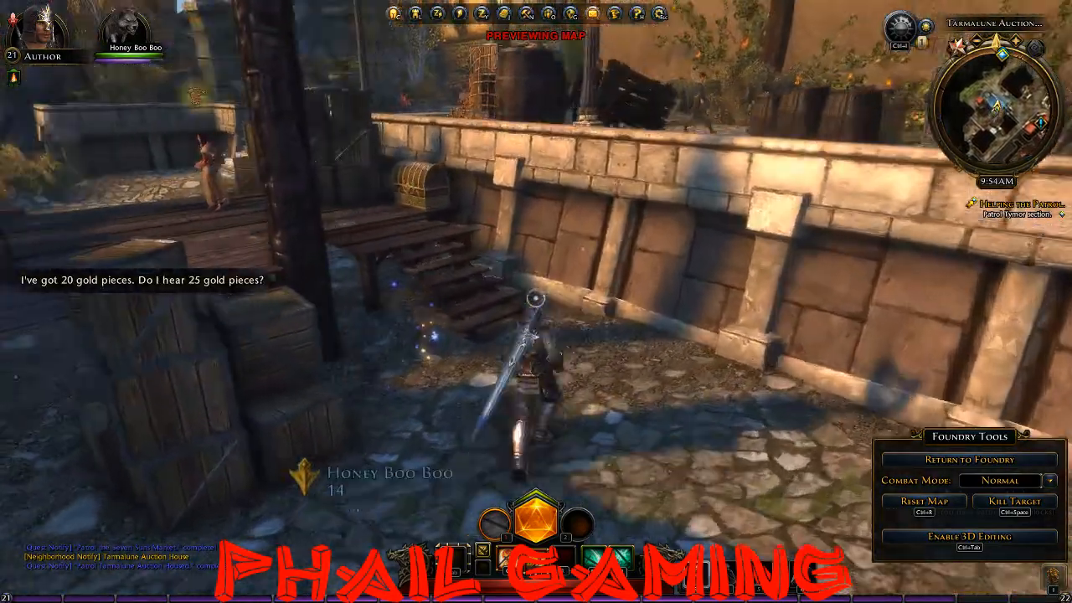
pyautogui.press('w')
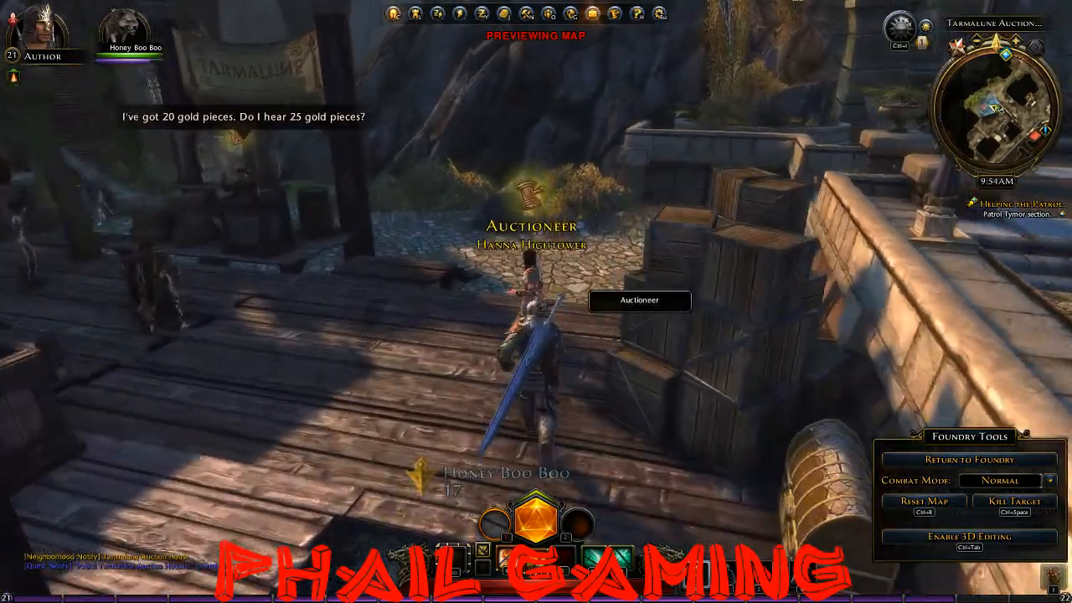
pyautogui.press('w')
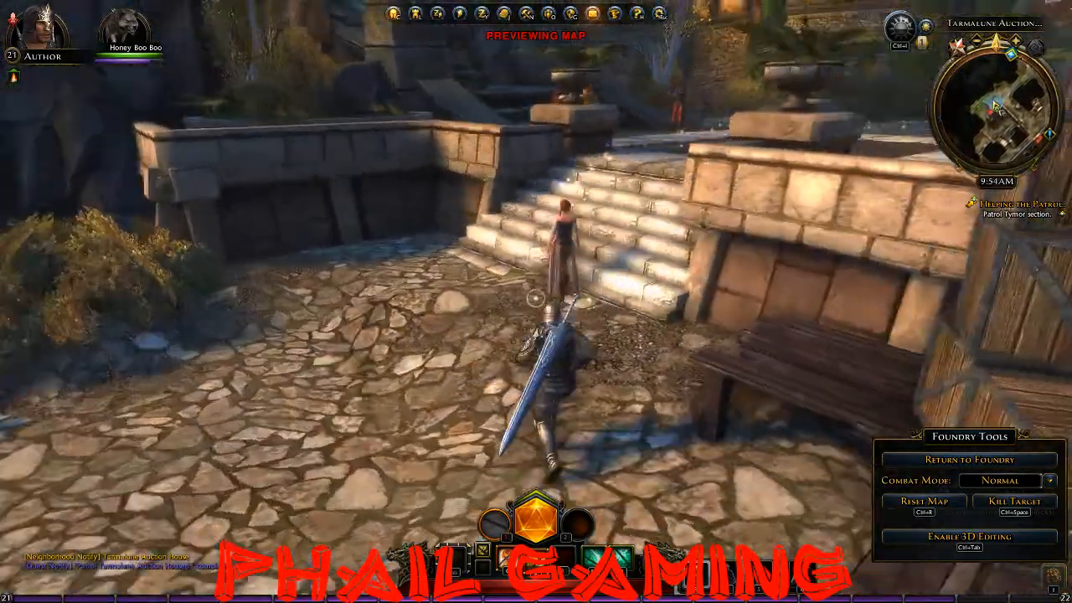
pyautogui.press('w')
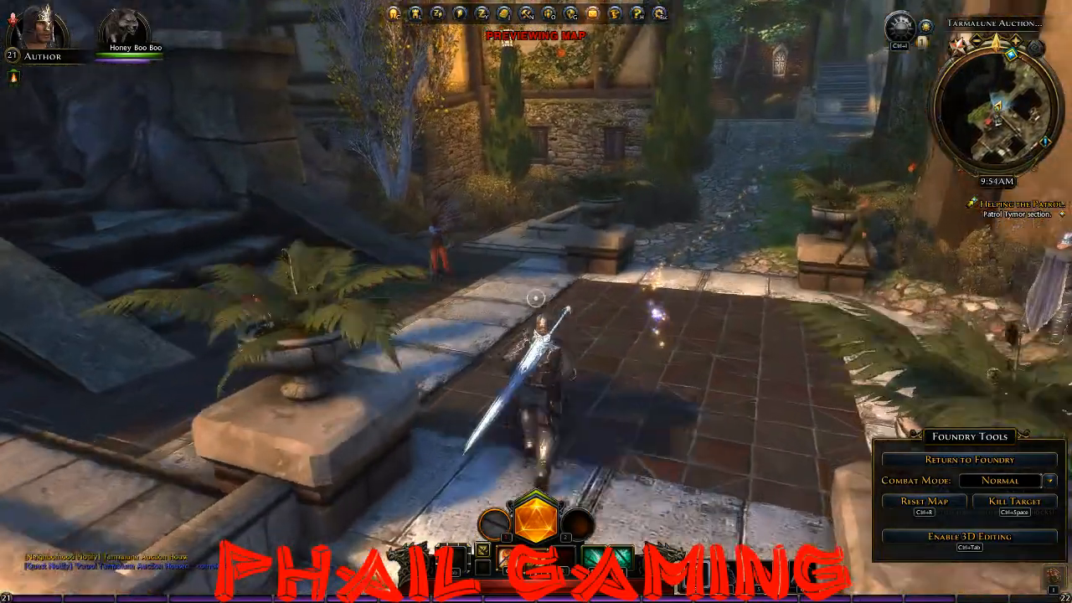
pyautogui.press('w')
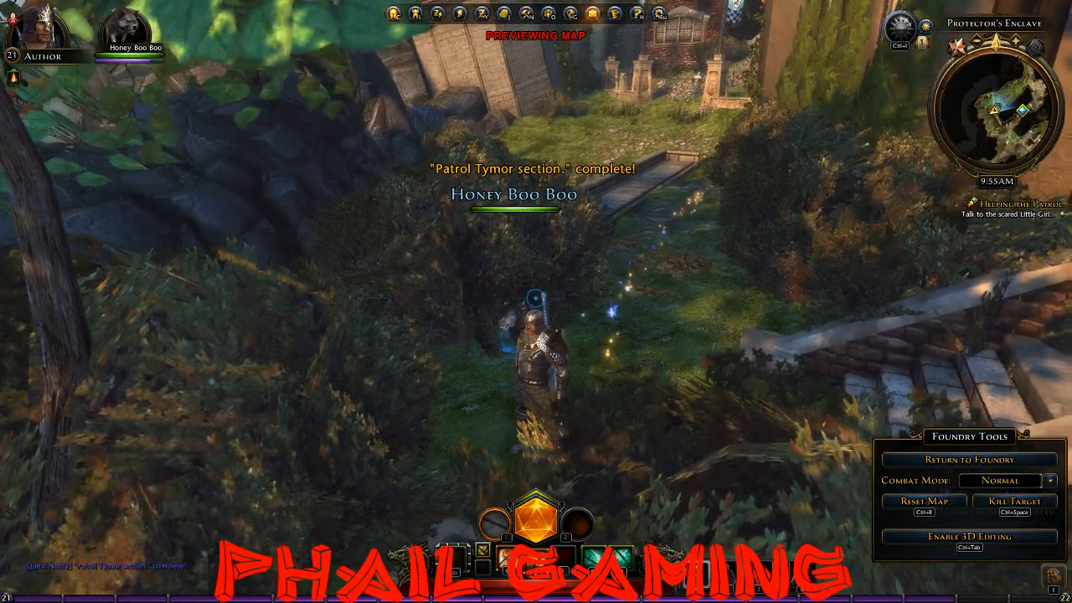
# Follow the sparkle trail past the stone bridge and gate pillars, and down the Tymor Street steps to the scared Little Girl.
pyautogui.press('w')
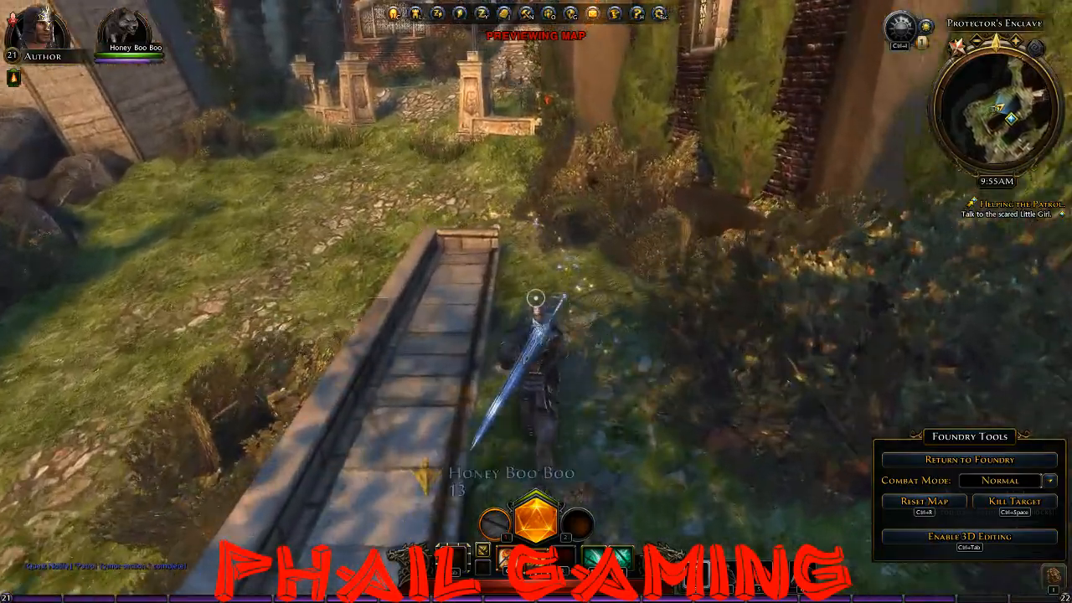
pyautogui.press('w')
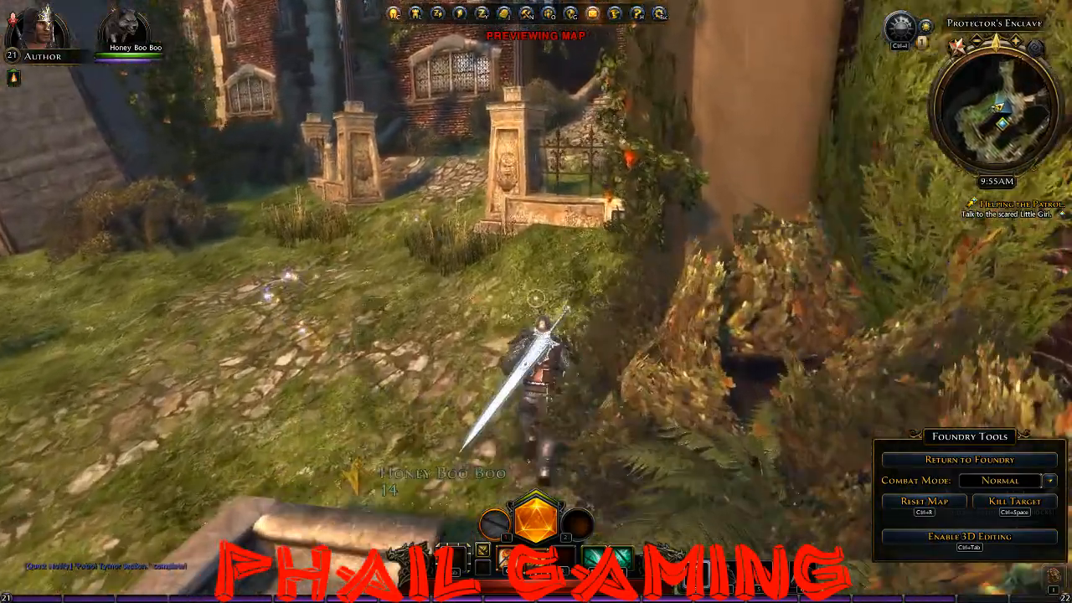
pyautogui.press('w')
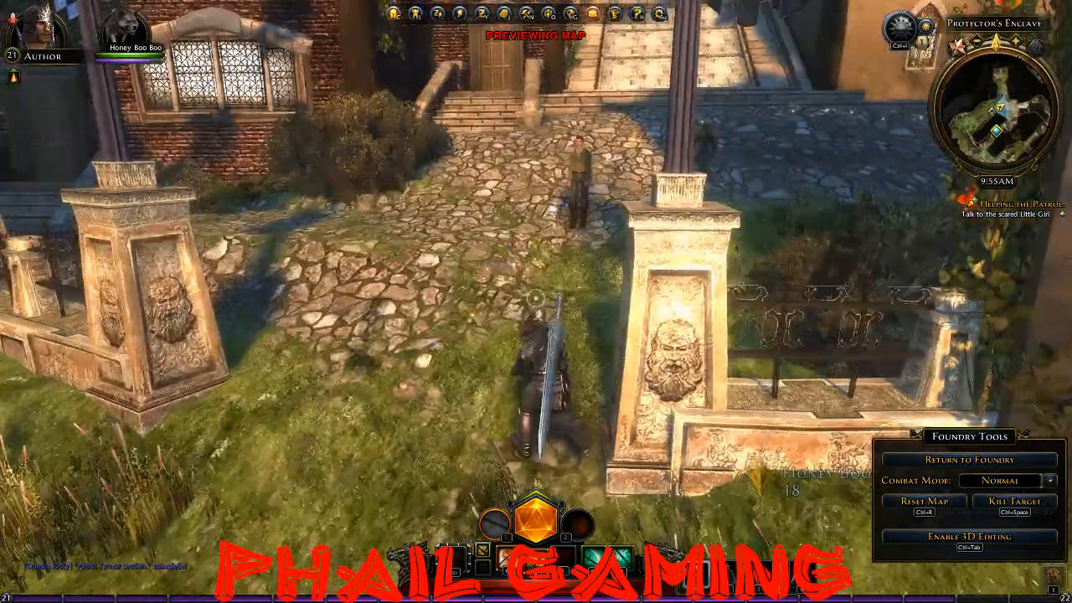
pyautogui.press('w')
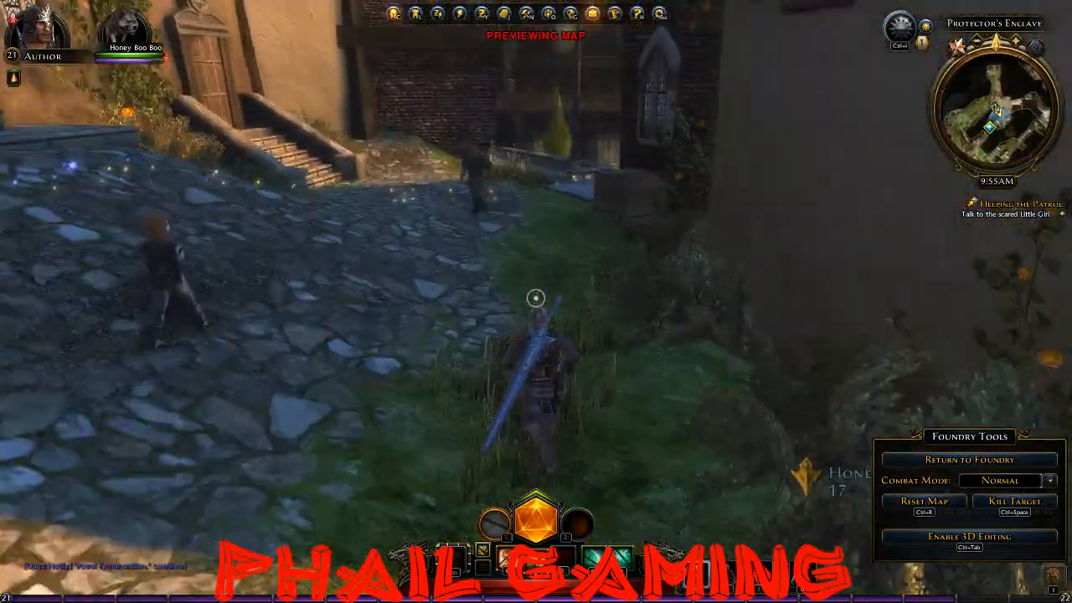
pyautogui.press('w')
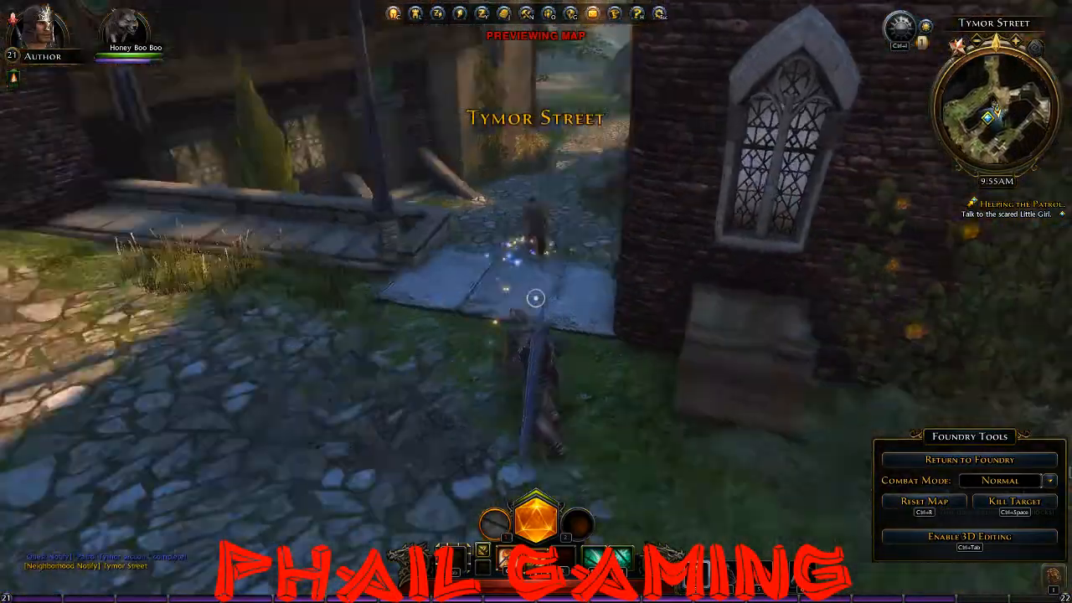
pyautogui.press('w')
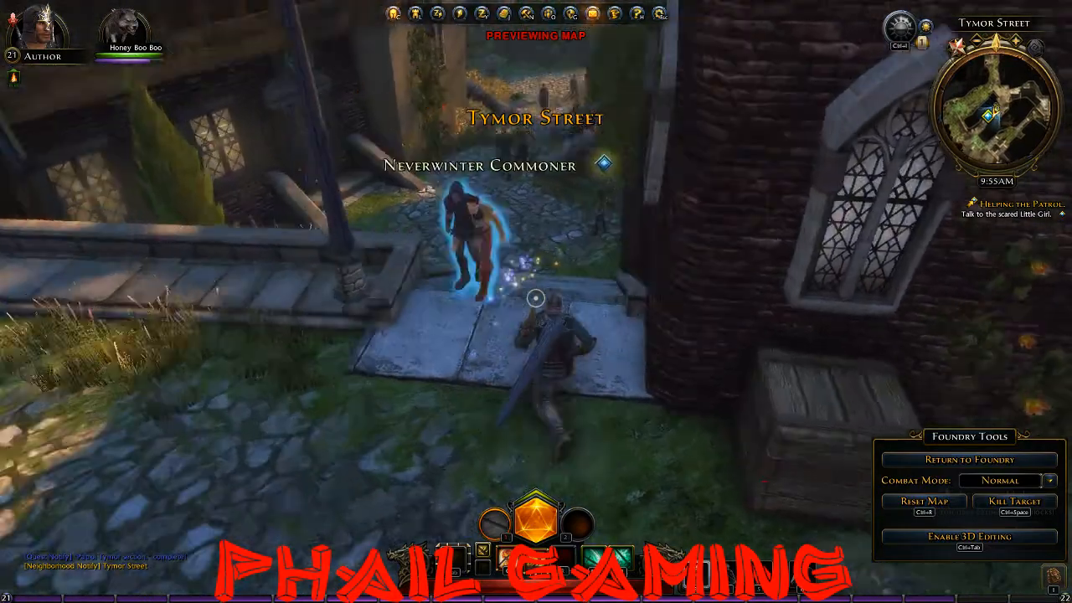
pyautogui.press('w')
# Talk to the Young Girl, ask "What's wrong Little Girl?" and agree with "Ok I will check it out.".
pyautogui.press('f')
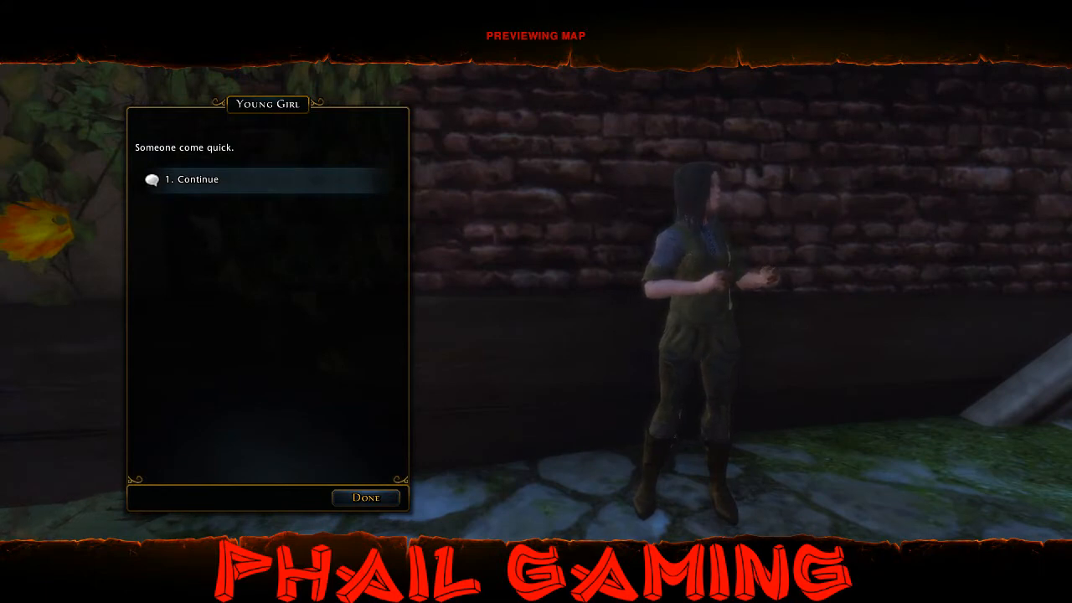
pyautogui.press('1')
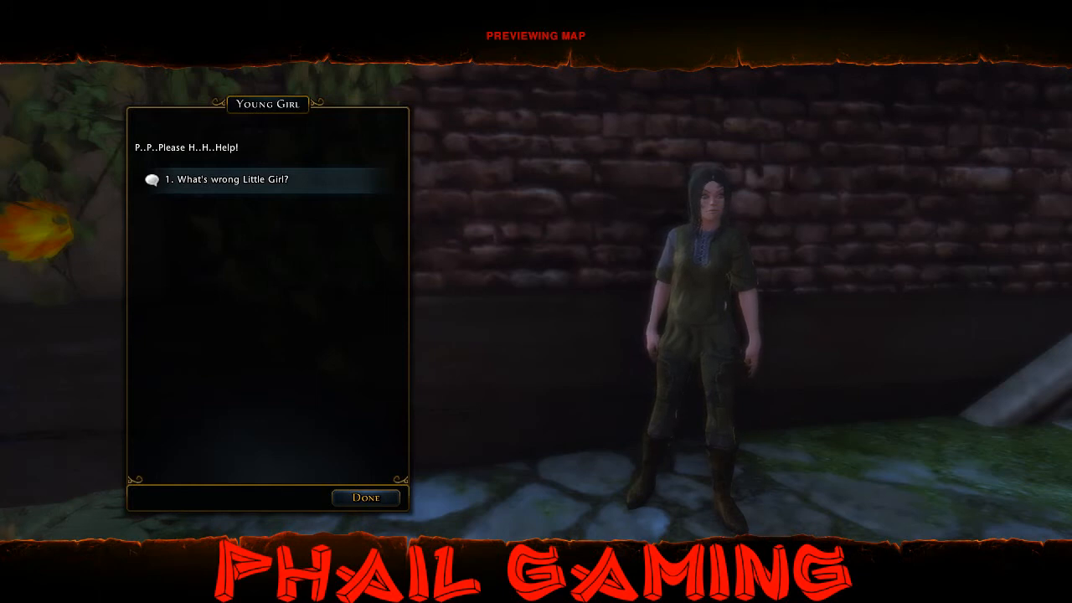
pyautogui.click(294, 187)
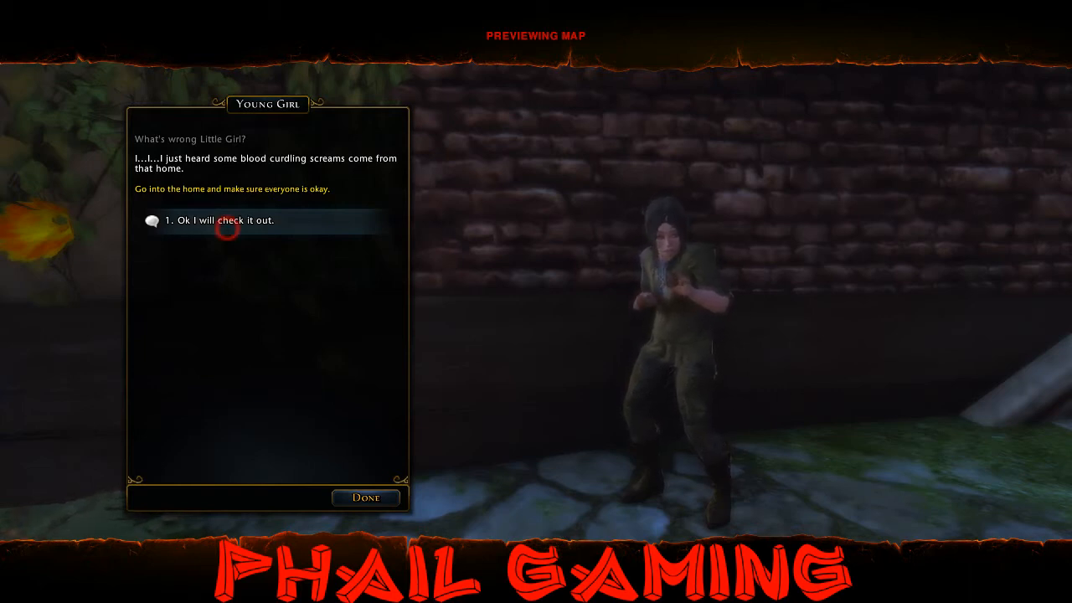
pyautogui.click(226, 224)
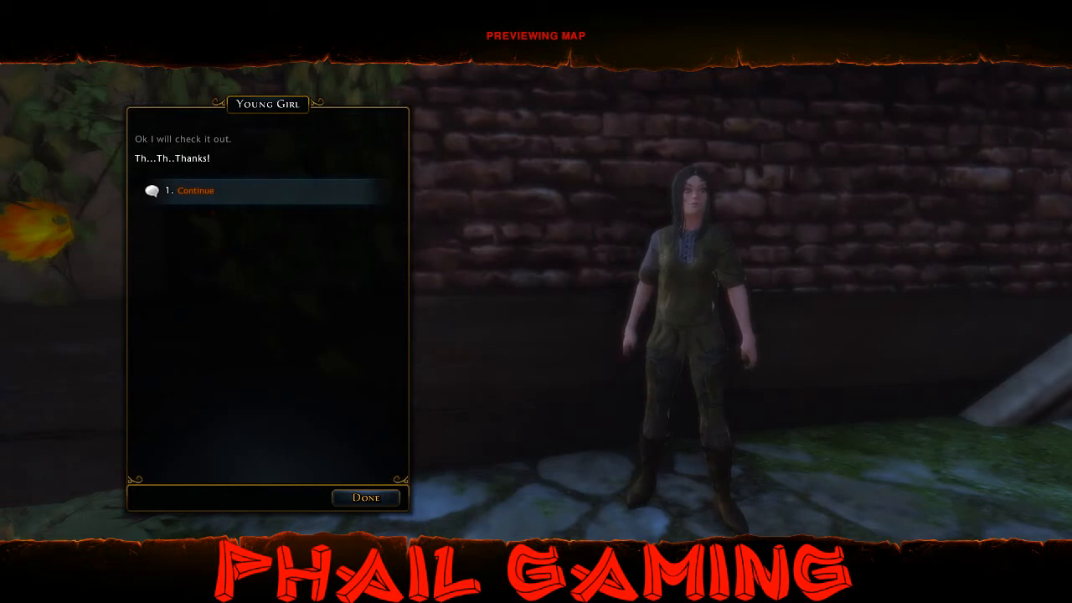
pyautogui.click(204, 195)
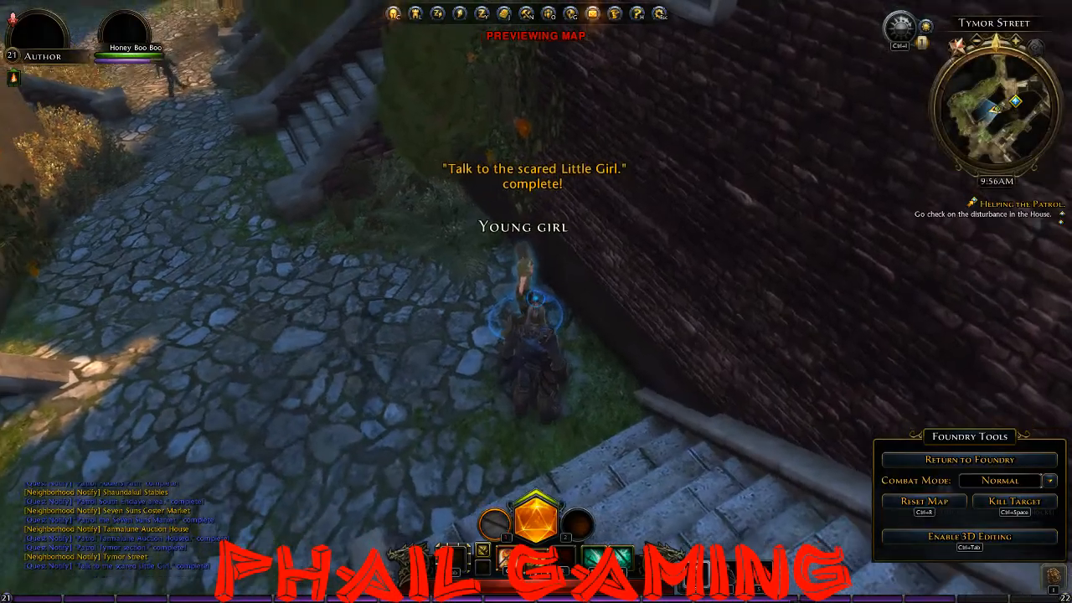
# Run back up the street steps to the wooden door of the vine-covered house and enter Potter's Residence.
pyautogui.press('w')
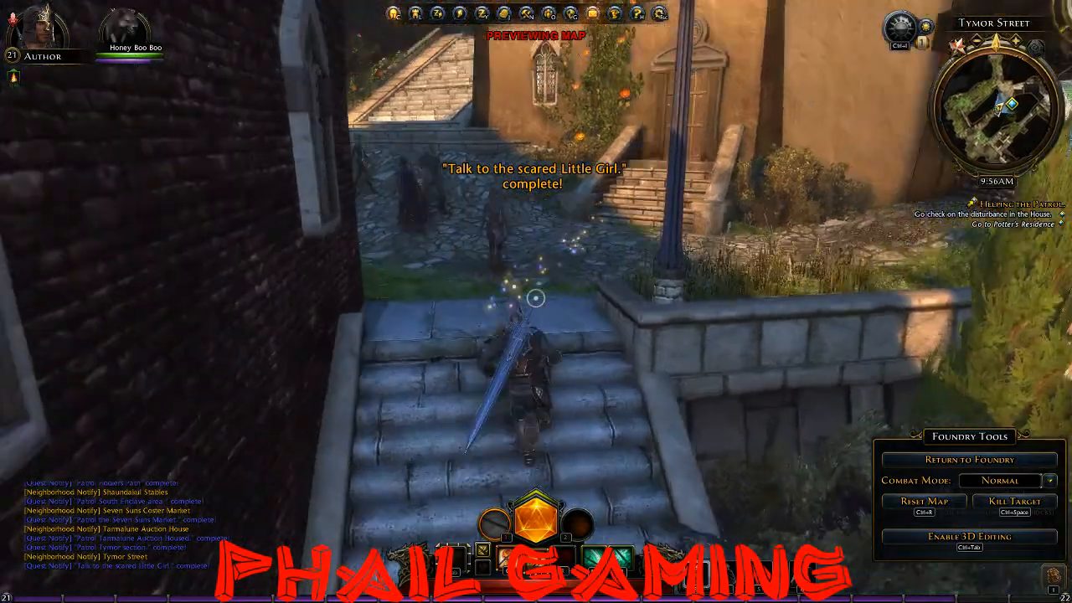
pyautogui.press('w')
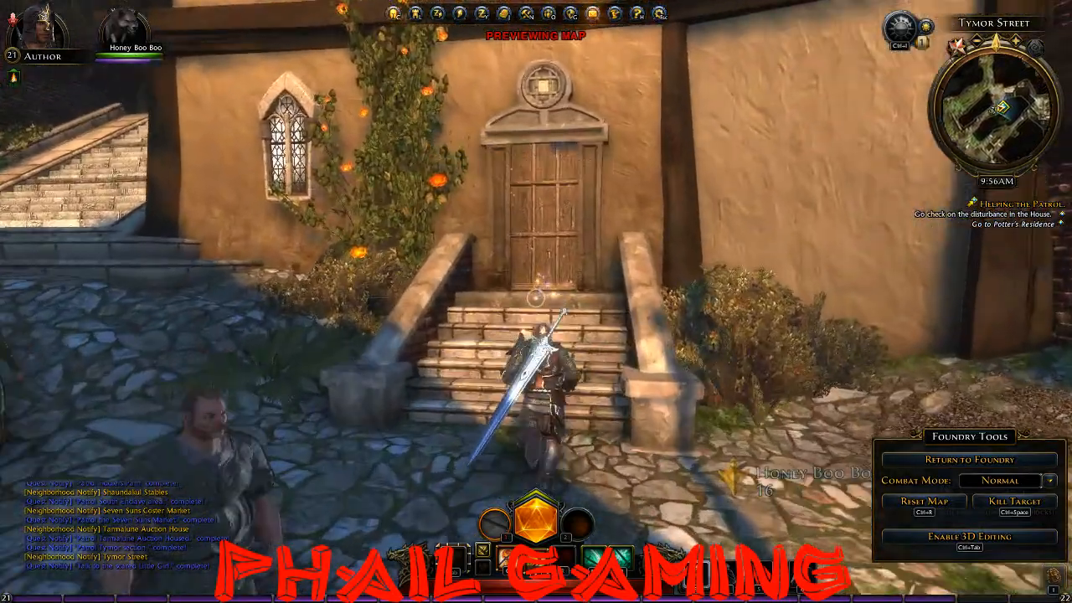
pyautogui.press('w')
pyautogui.press('f')
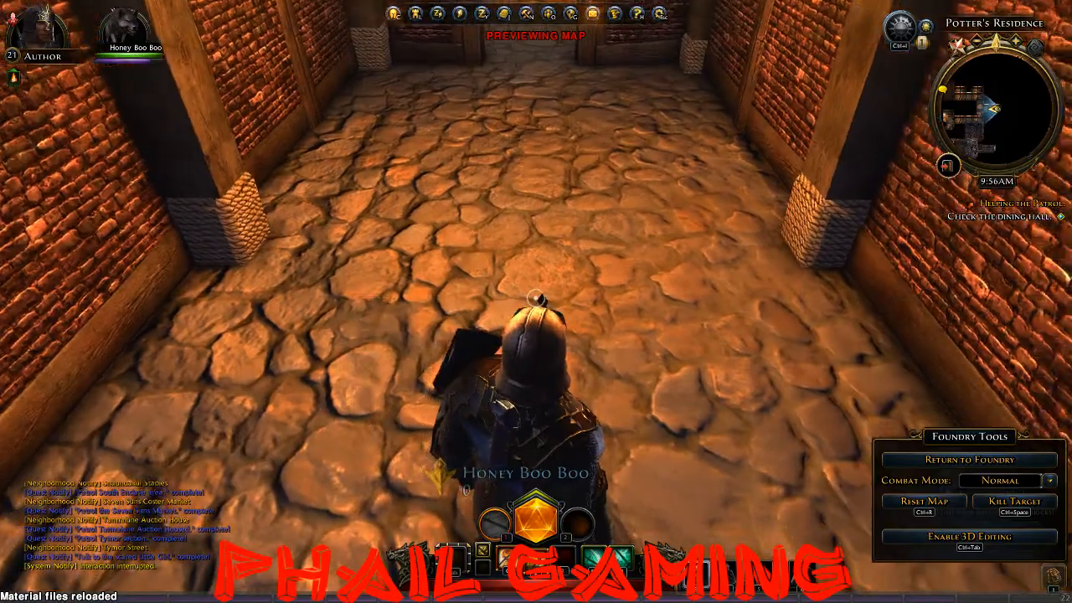
# Explore the brick hallways of Potter's Residence from the entrance and check the closed wooden door.
pyautogui.scroll(-5, 536, 298)
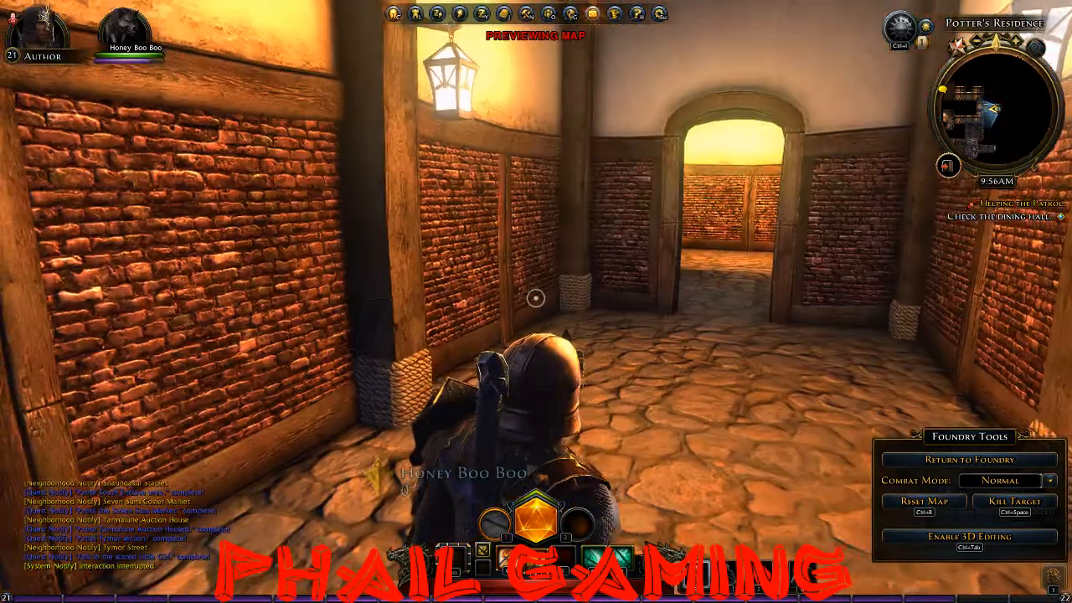
pyautogui.press('w')
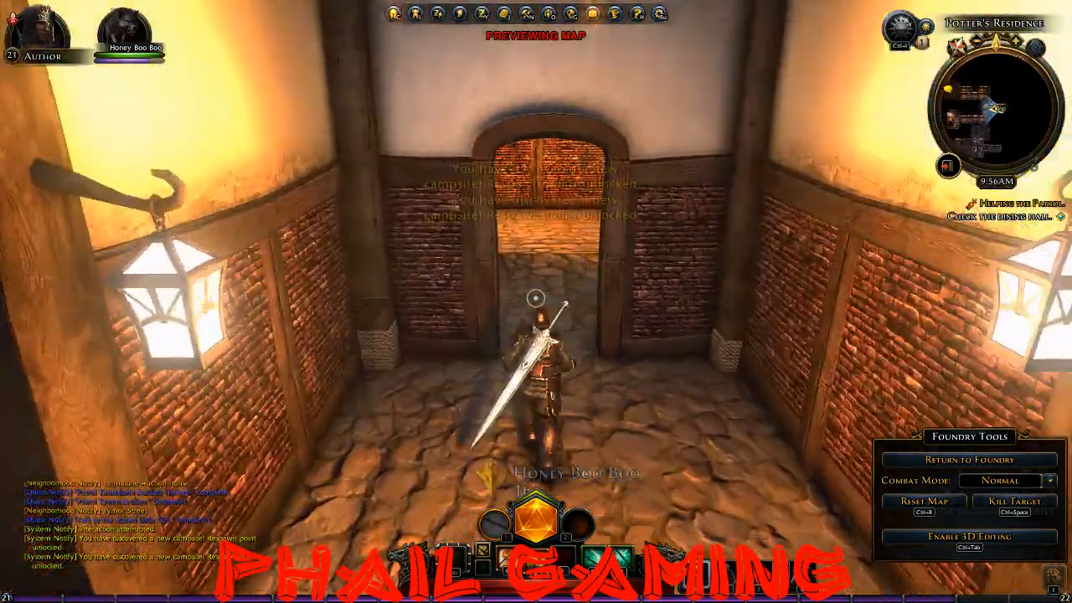
pyautogui.press('w')
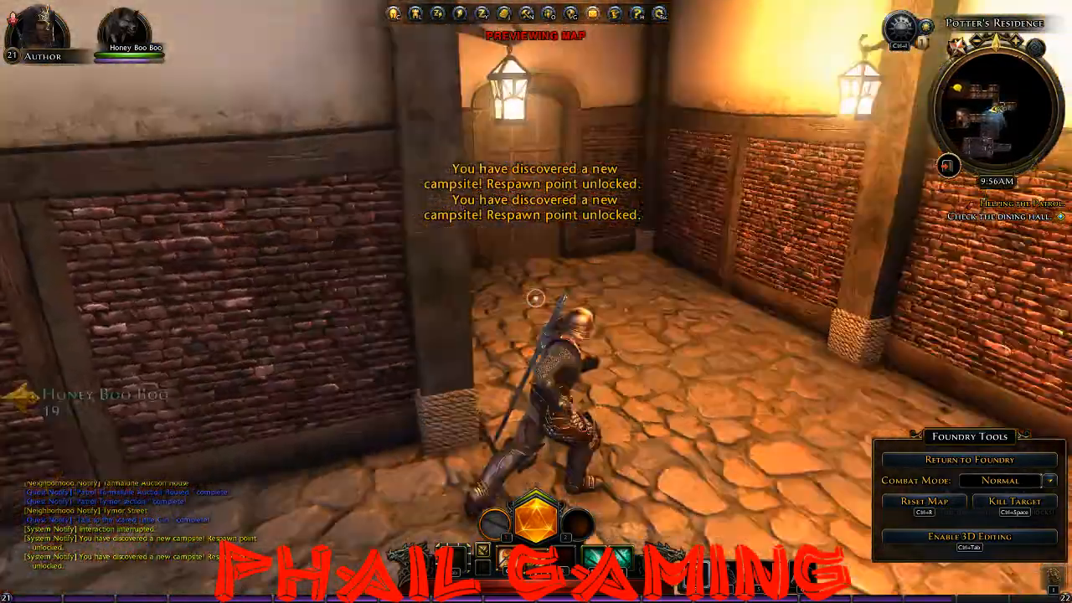
pyautogui.press('w')
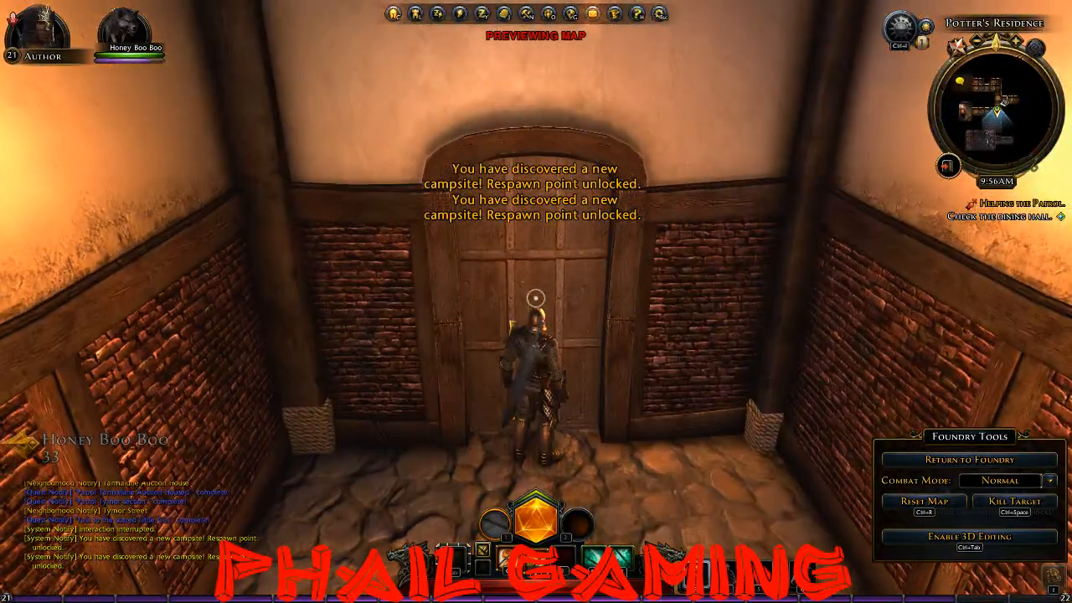
pyautogui.press('s')
pyautogui.press('w')
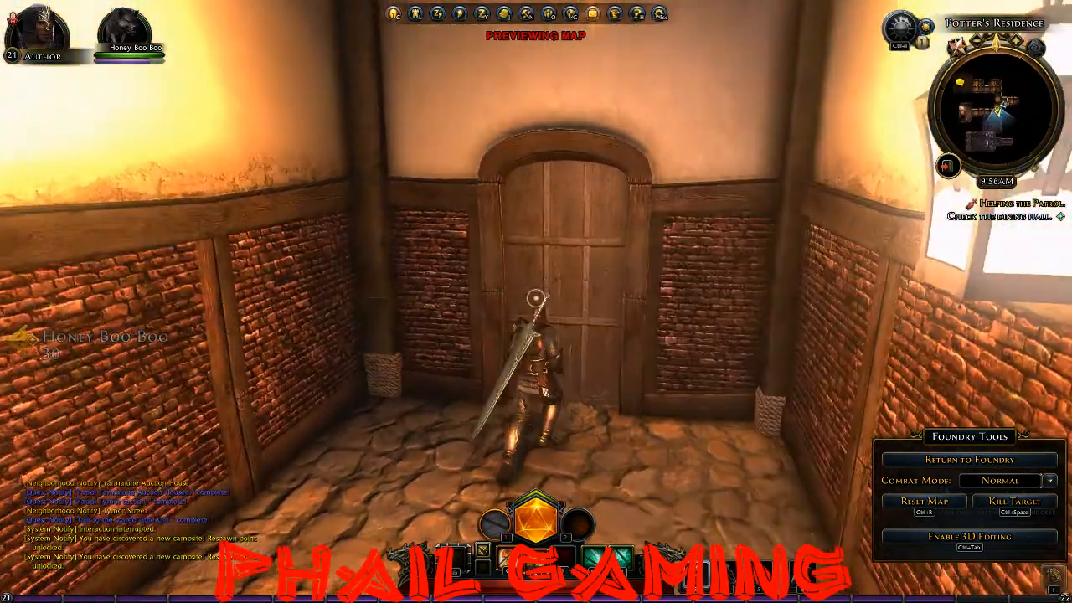
pyautogui.press('space')
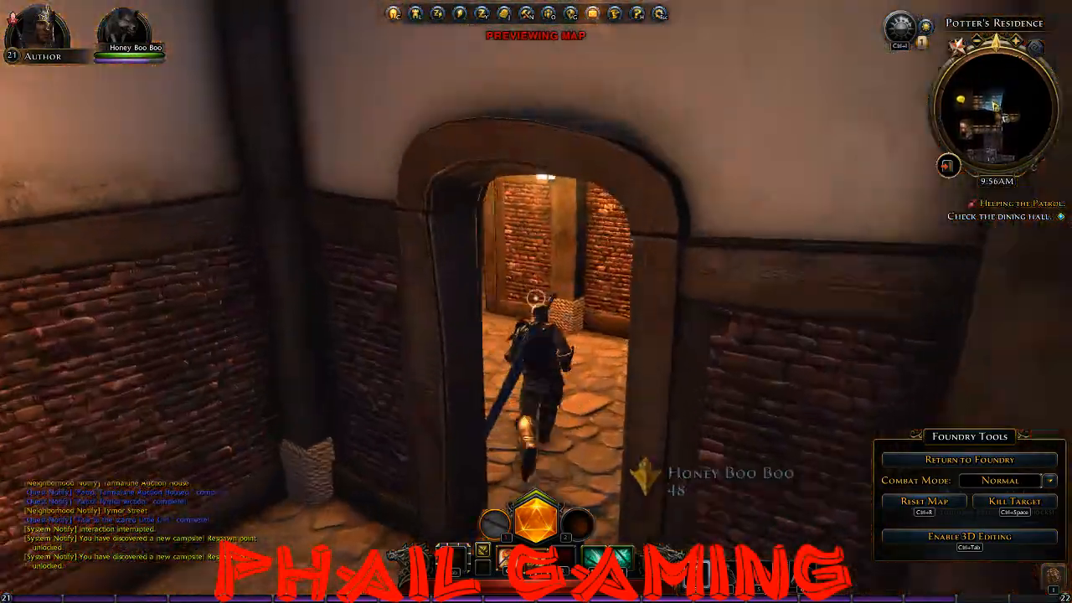
# Go through the archway into the campsite corner and visit the campfire's glowing circle.
pyautogui.press('w')
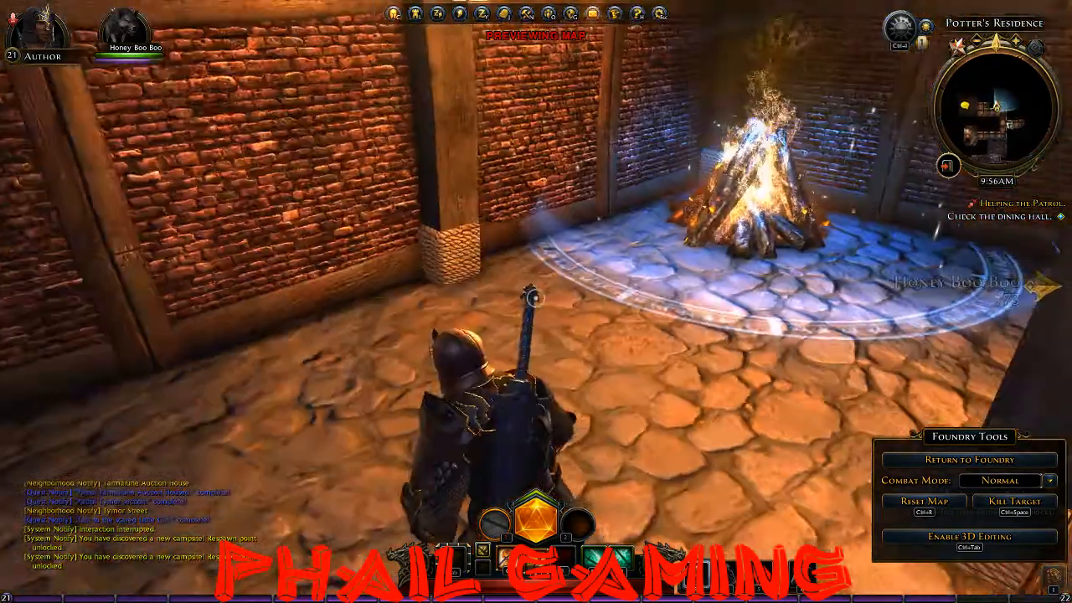
pyautogui.press('w')
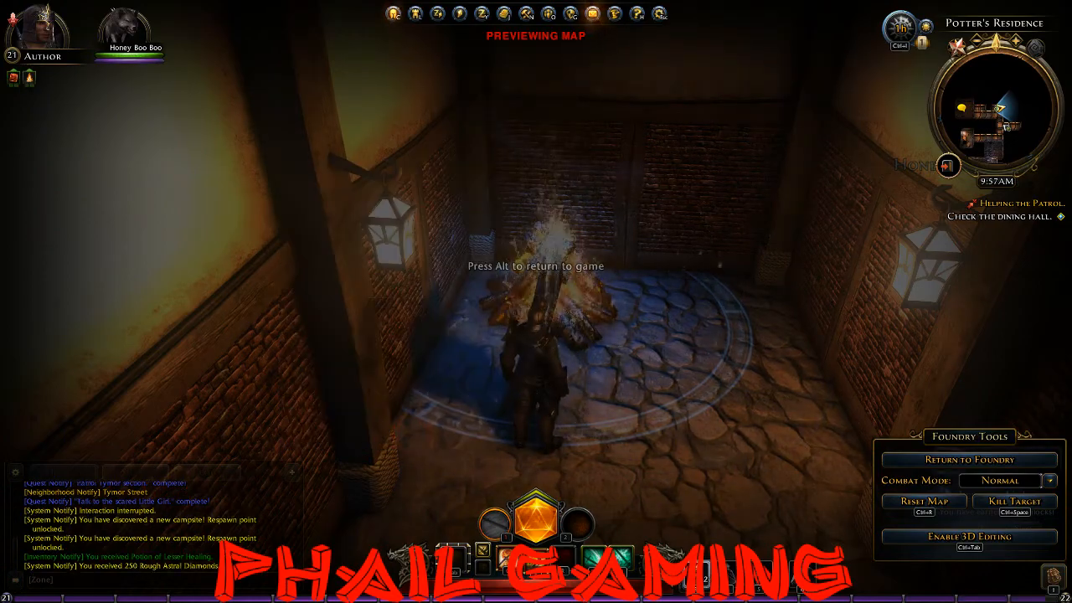
pyautogui.press('alt')
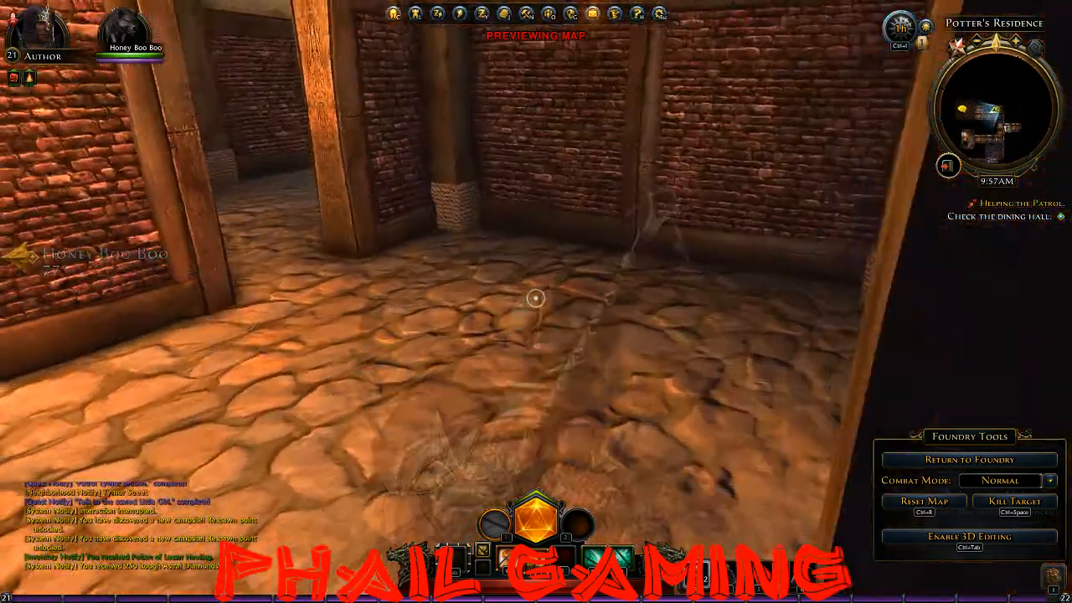
# Run down the lantern-lit corridor, open the wooden door in the side wall, and look into the room behind it.
pyautogui.press('w')
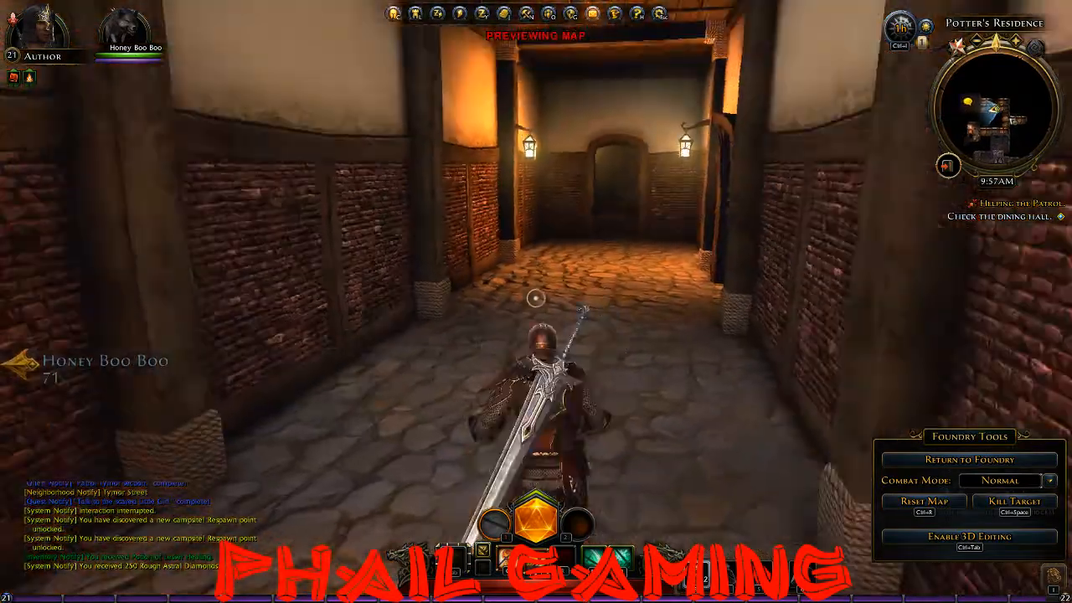
pyautogui.press('w')
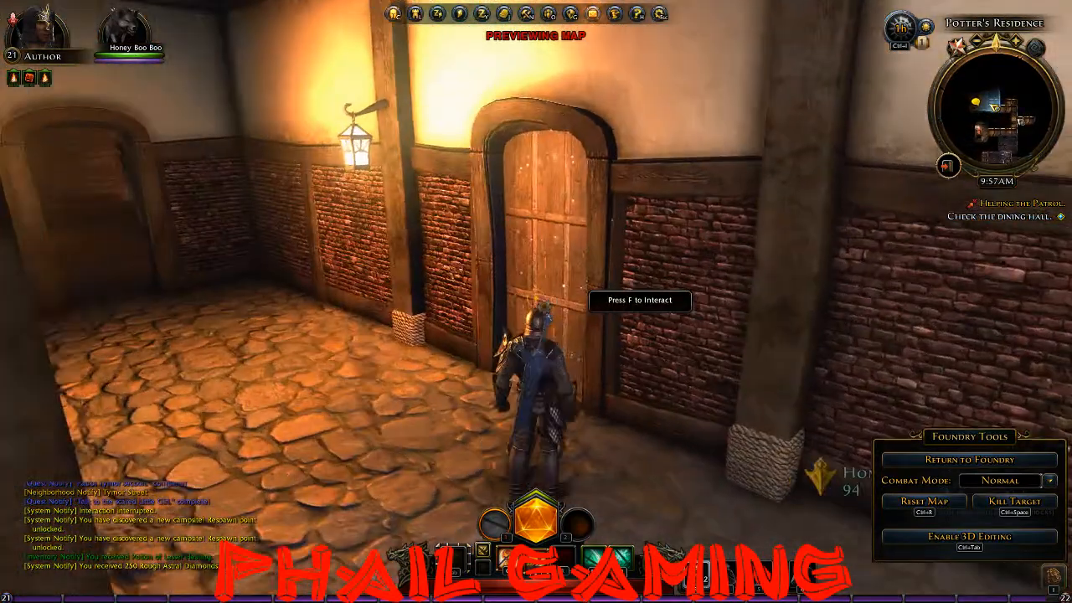
pyautogui.press('s')
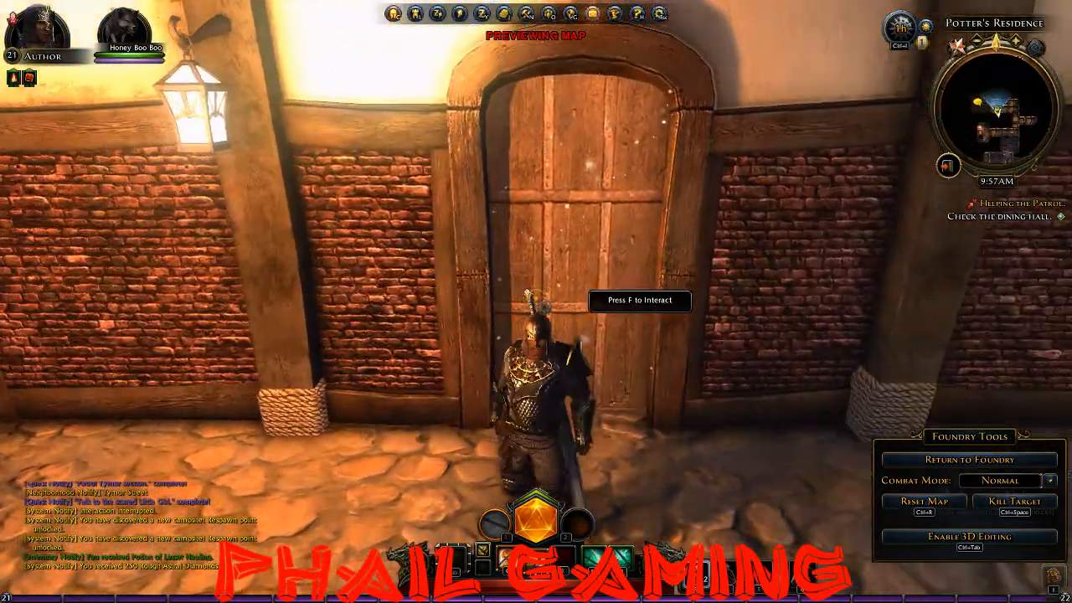
pyautogui.press('f')
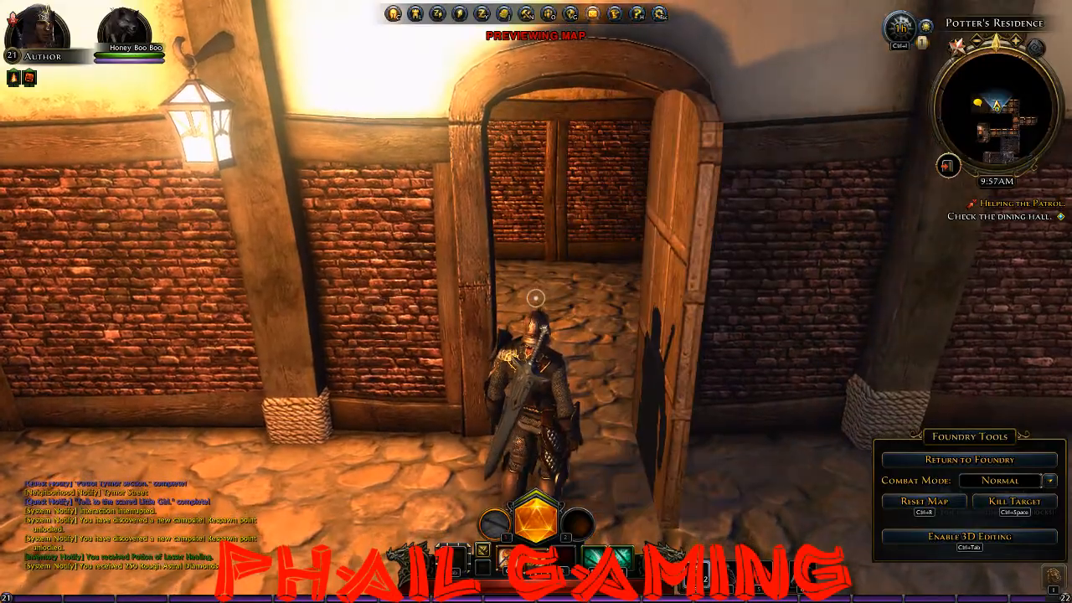
pyautogui.press('w')
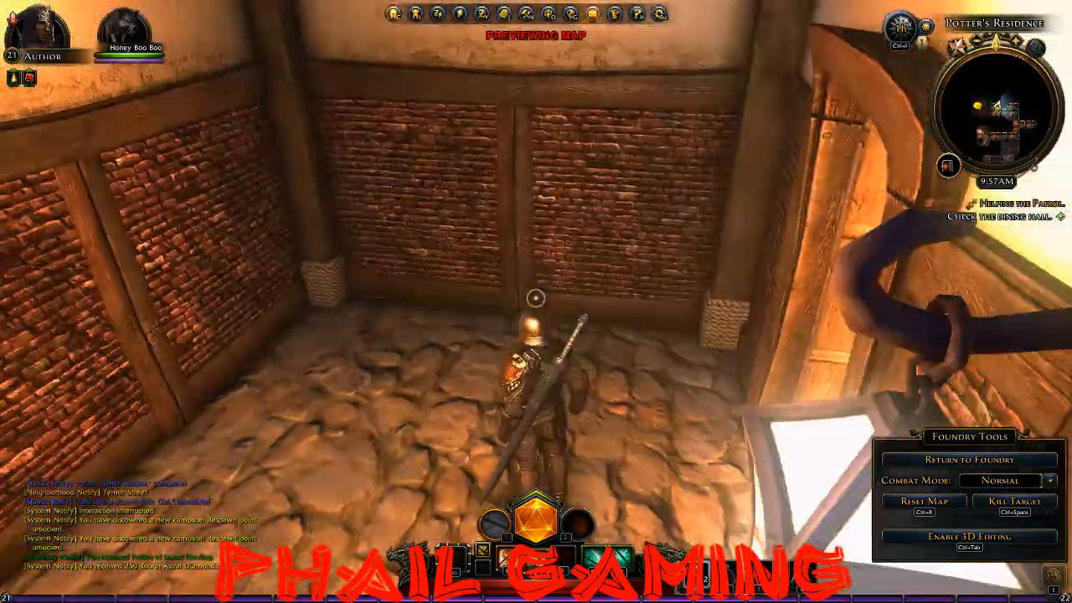
# Continue along the corridor into the dining hall and approach Sussan to complete the "Check the dining hall." objective.
pyautogui.press('w')
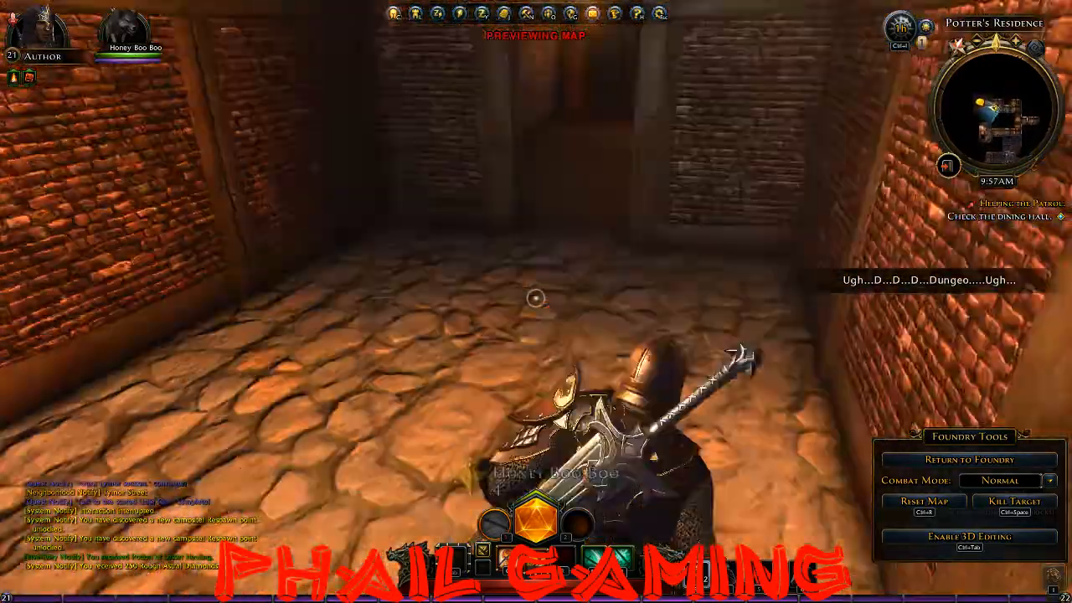
pyautogui.press('w')
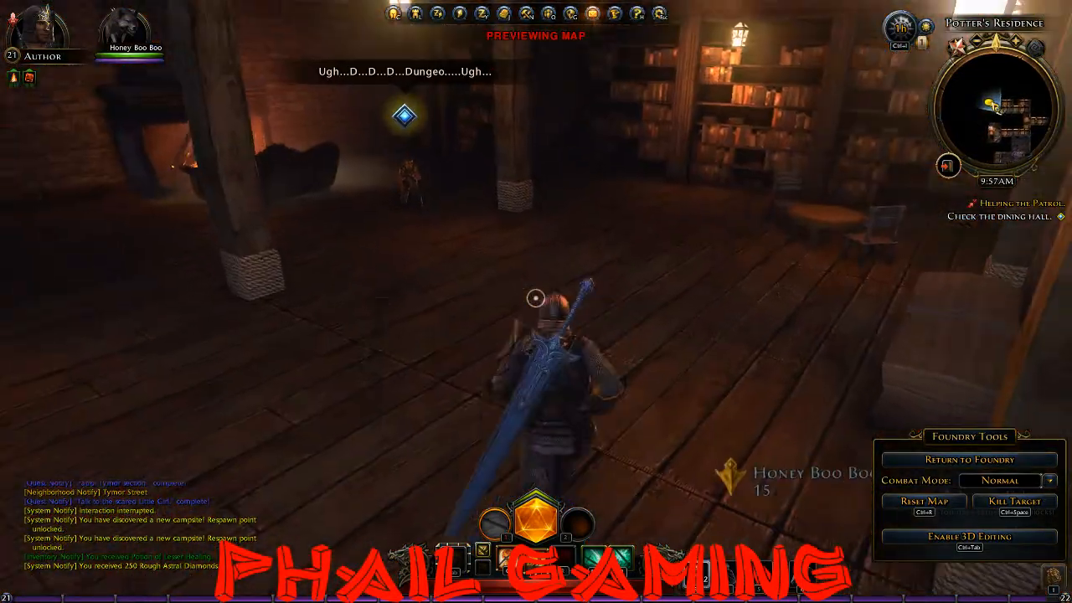
pyautogui.press('w')
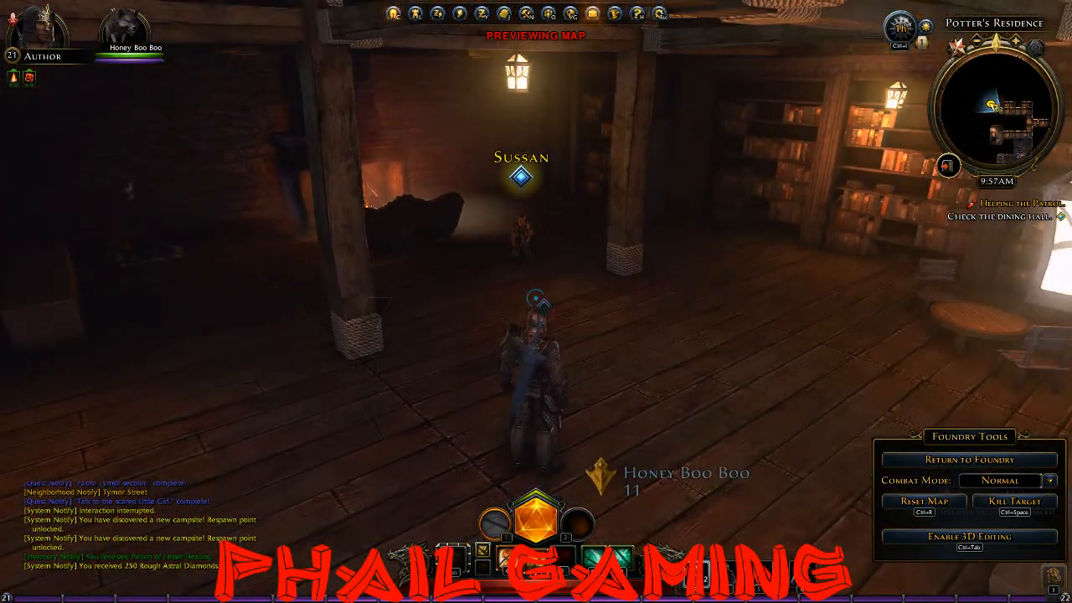
pyautogui.press('w')
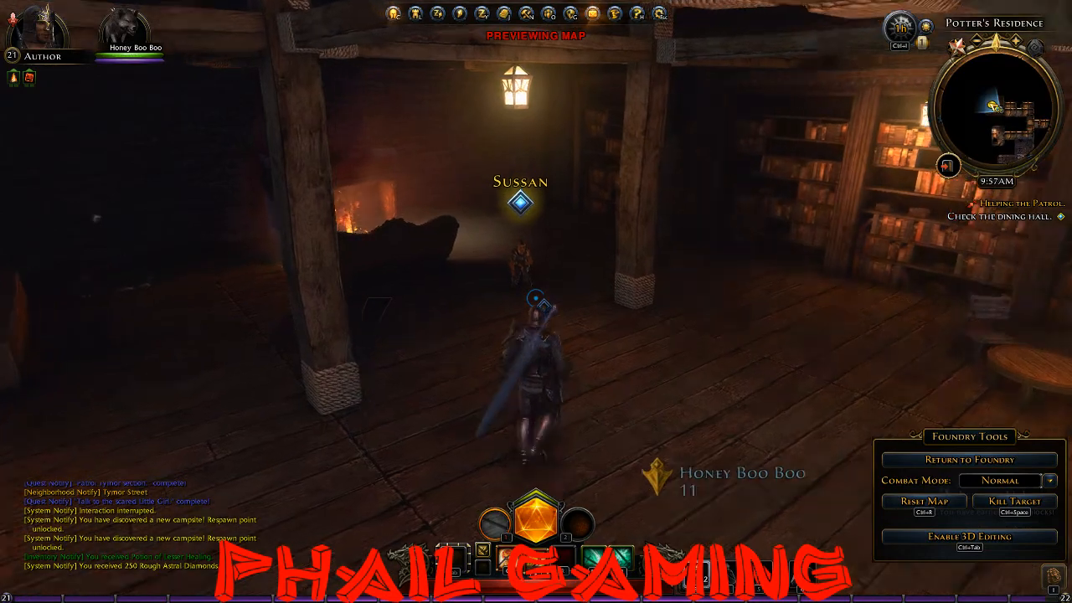
pyautogui.press('w')
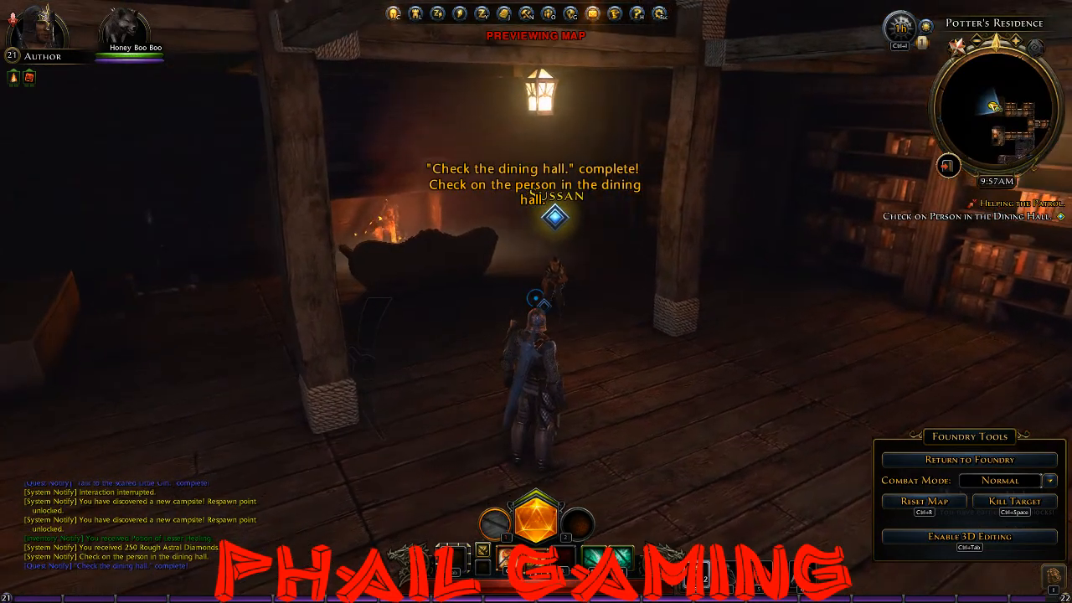
# Check on Sussan beside the fireplace and continue through the dialog to its end.
pyautogui.press('w')
pyautogui.press('f')
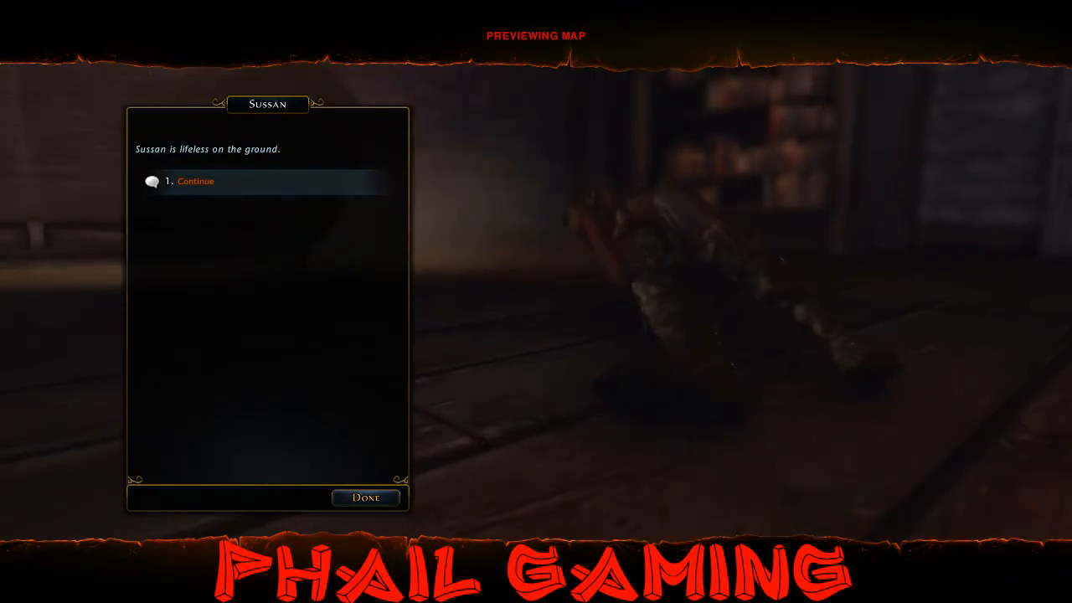
pyautogui.press('f')
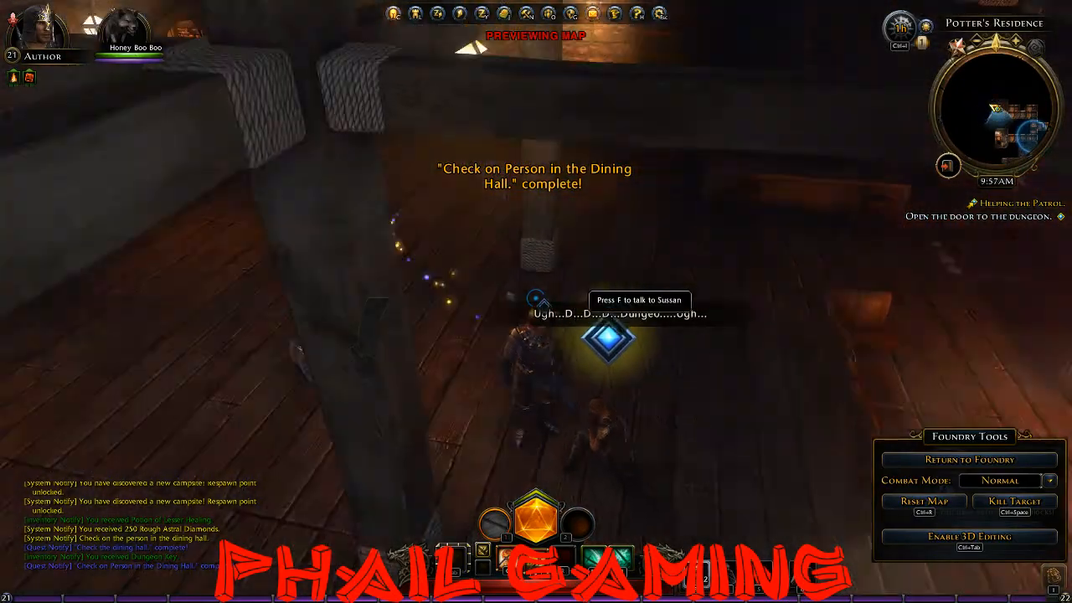
# Leave the dining hall, follow the quest trail through the lantern-lit corridors and open the wooden door leading to the dungeon.
pyautogui.press('w')
pyautogui.press('w')
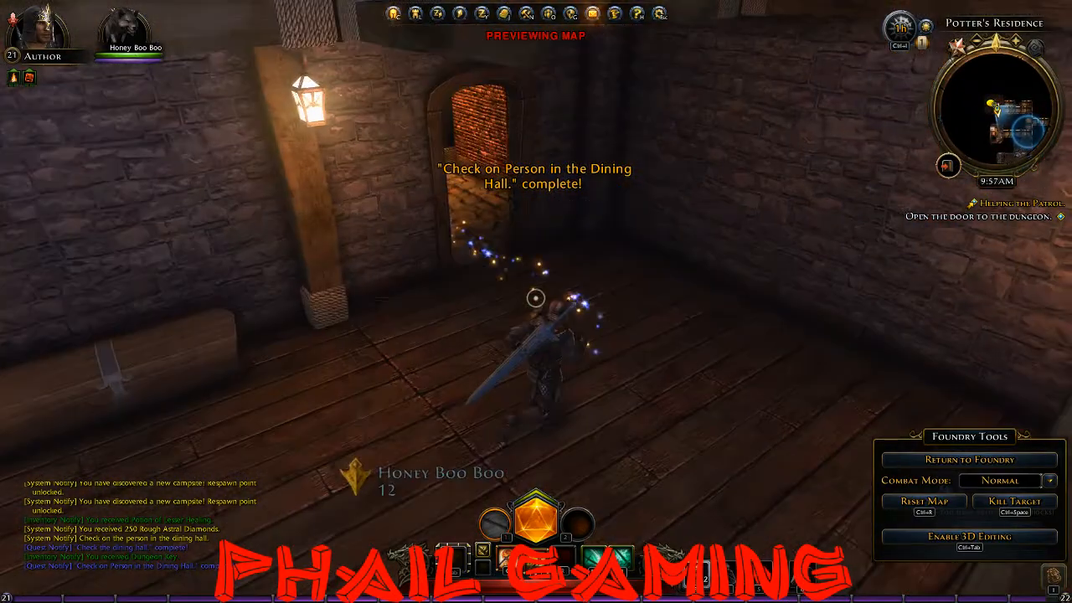
pyautogui.press('w')
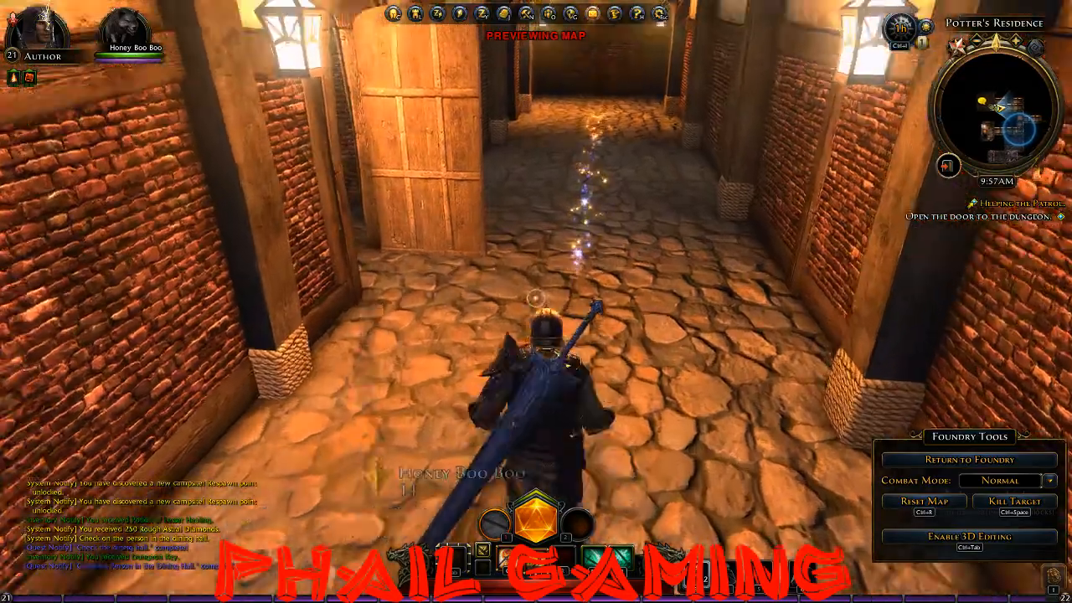
pyautogui.press('w')
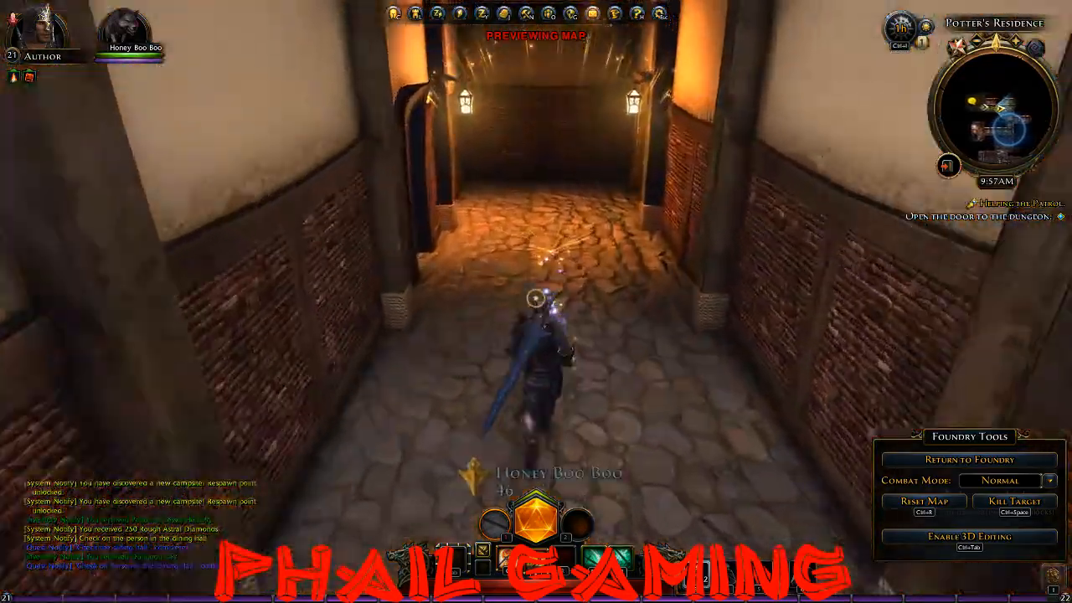
pyautogui.press('w')
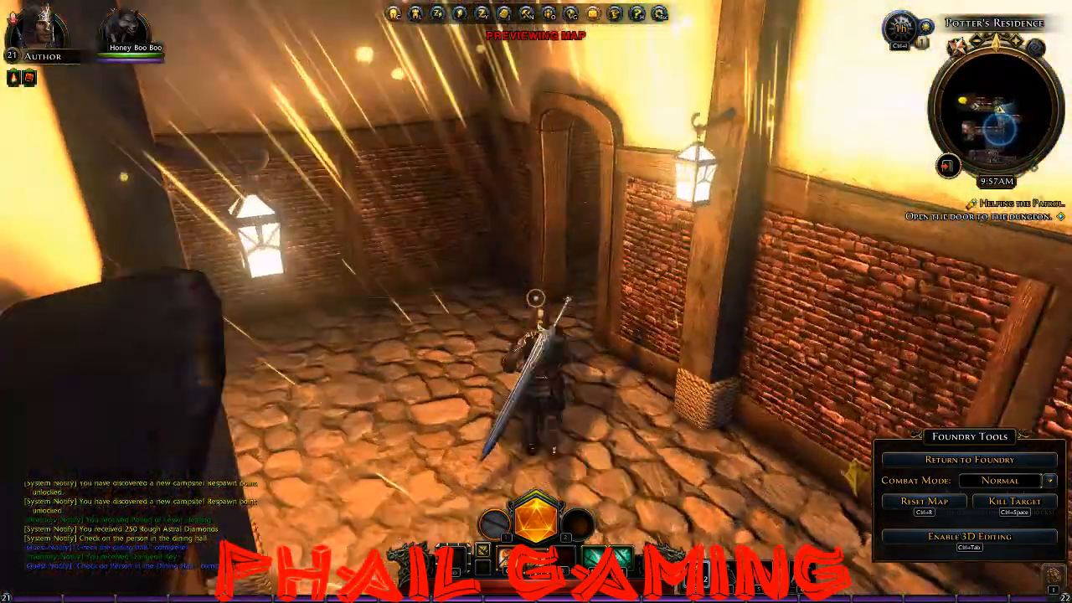
pyautogui.press('w')
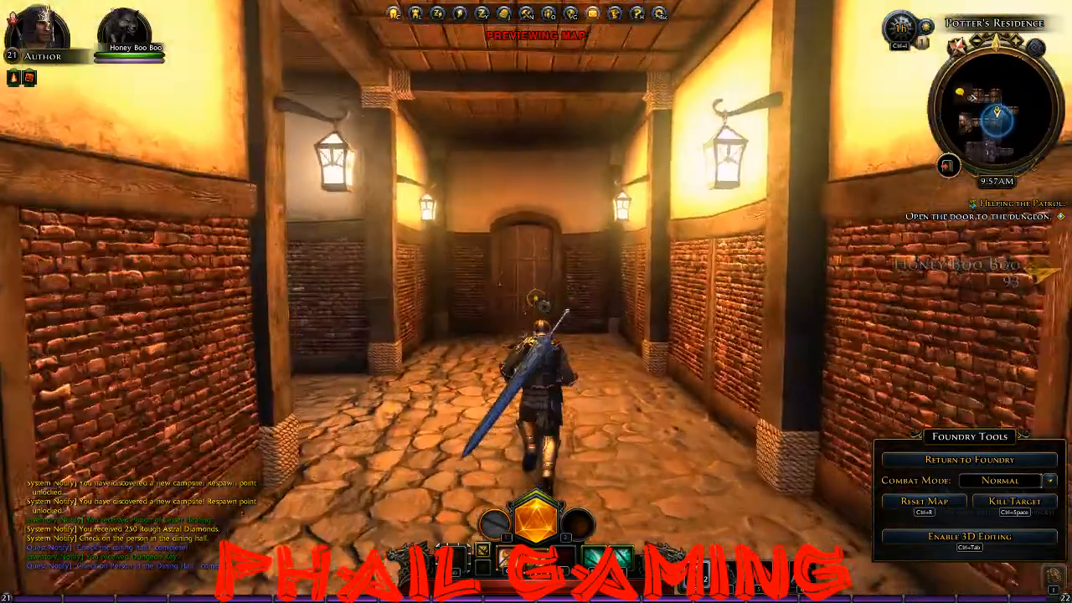
pyautogui.press('w')
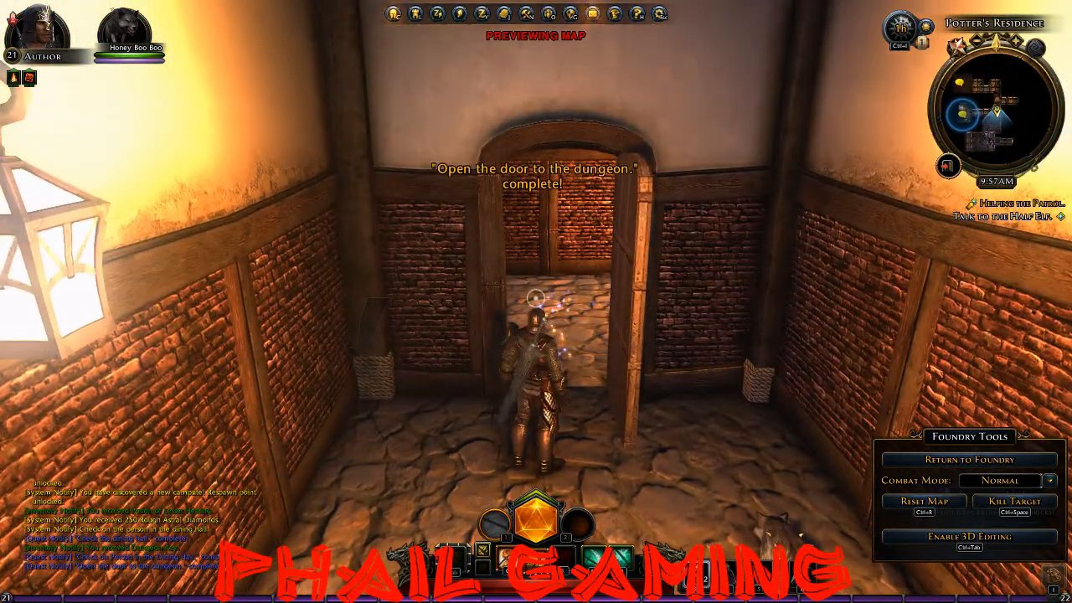
# Check the items in the character's inventory, close it and return to the game.
pyautogui.press('i')
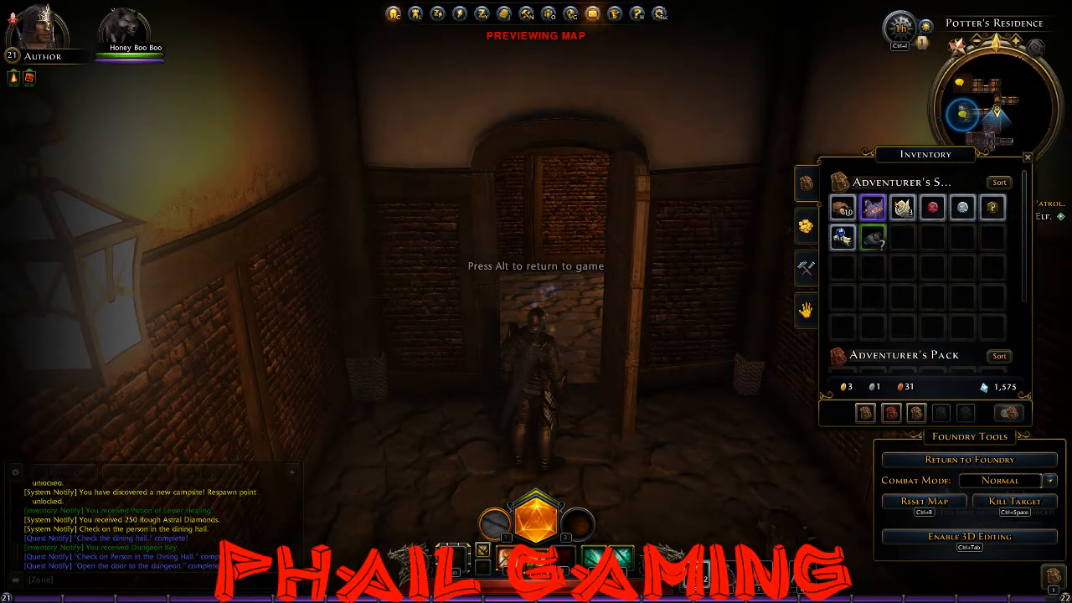
pyautogui.click(1026, 158)
pyautogui.press('alt')
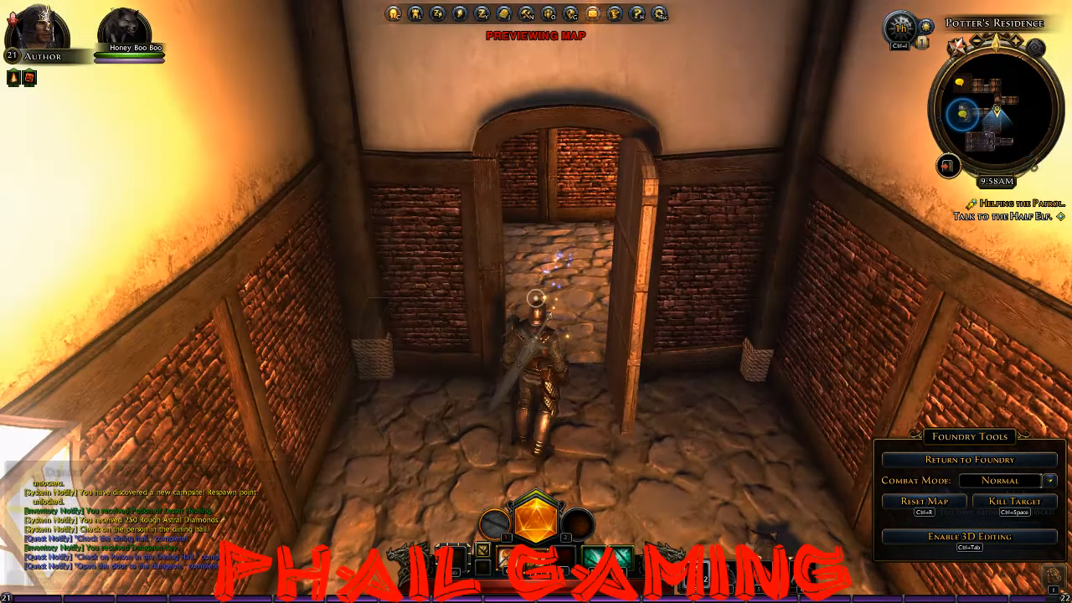
# Follow the corridor to the Cleric Half-Elf beside the pit and answer "Stay here I will kill the Troll.".
pyautogui.press('w')
pyautogui.press('w')
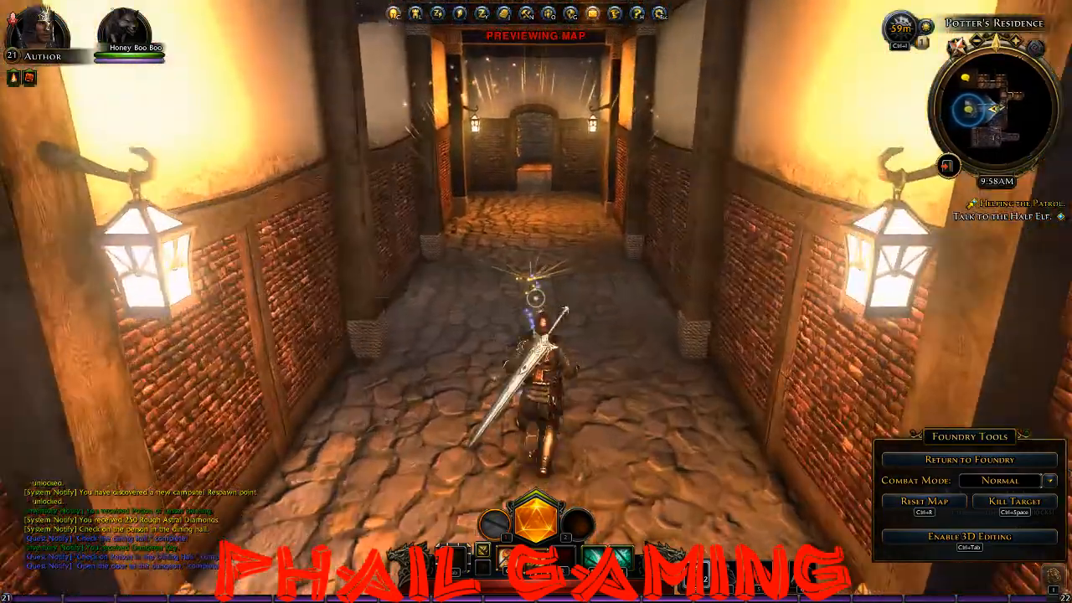
pyautogui.press('w')
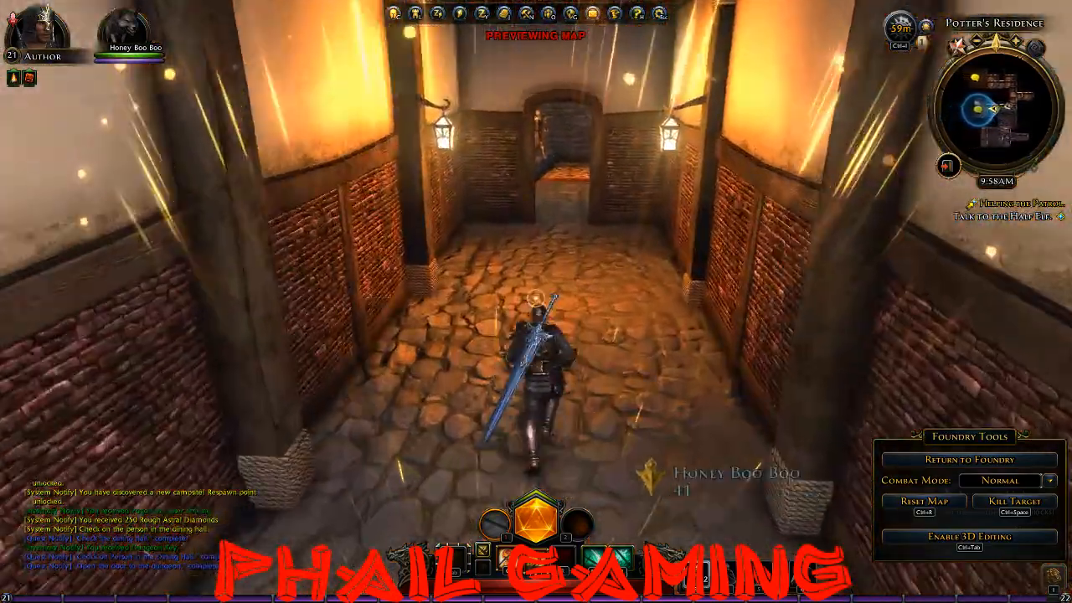
pyautogui.press('w')
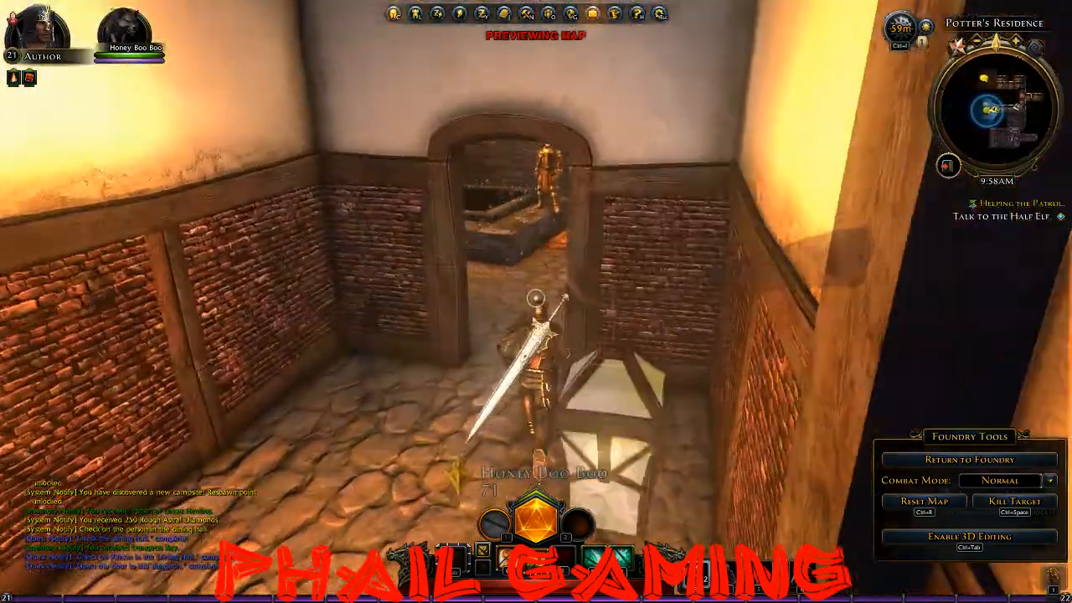
pyautogui.press('w')
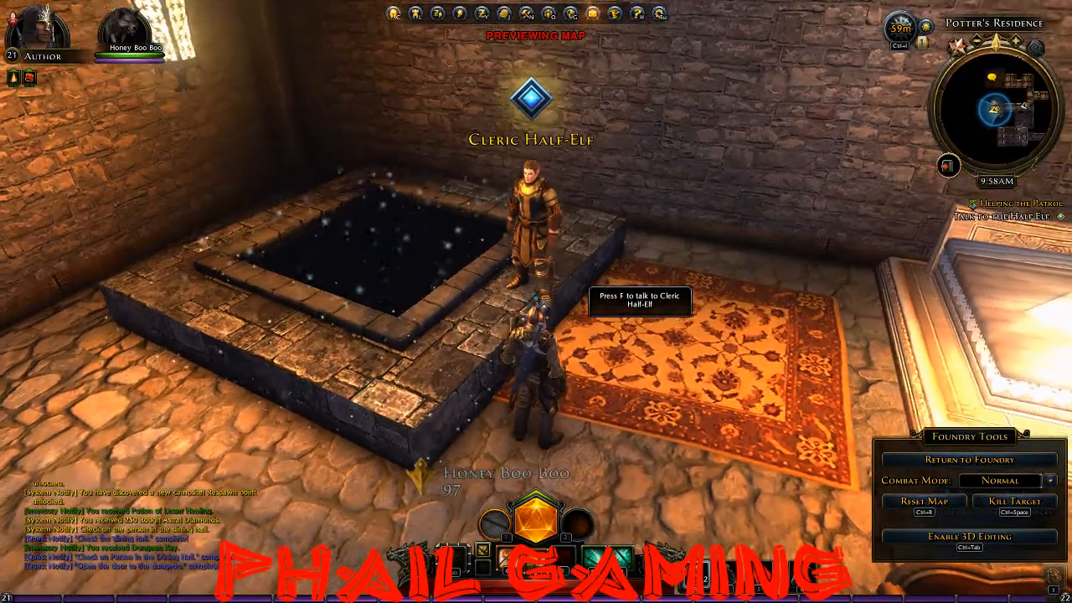
pyautogui.press('f')
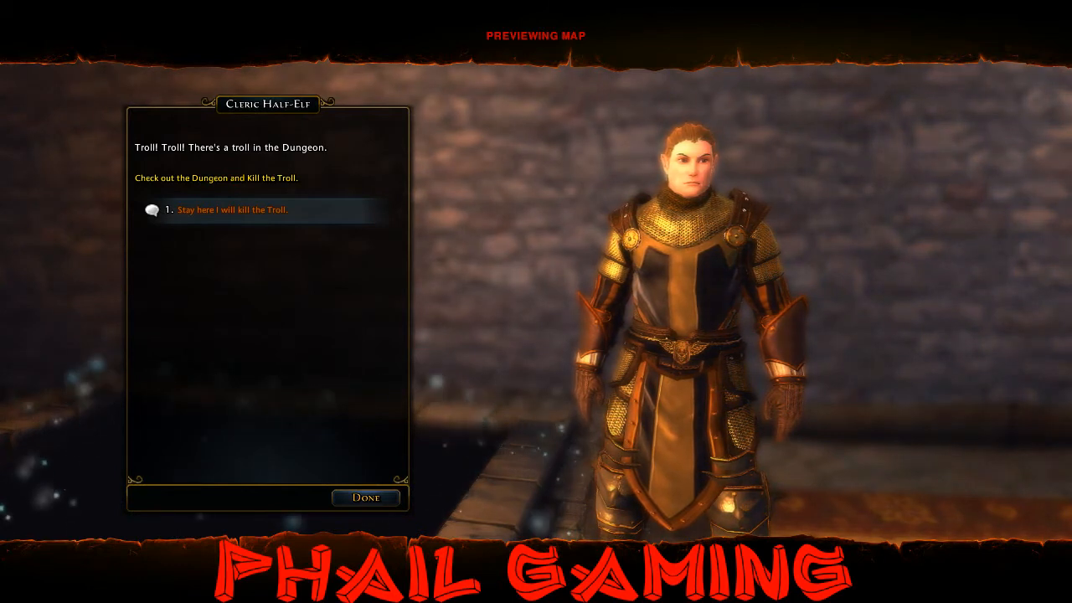
pyautogui.press('f')
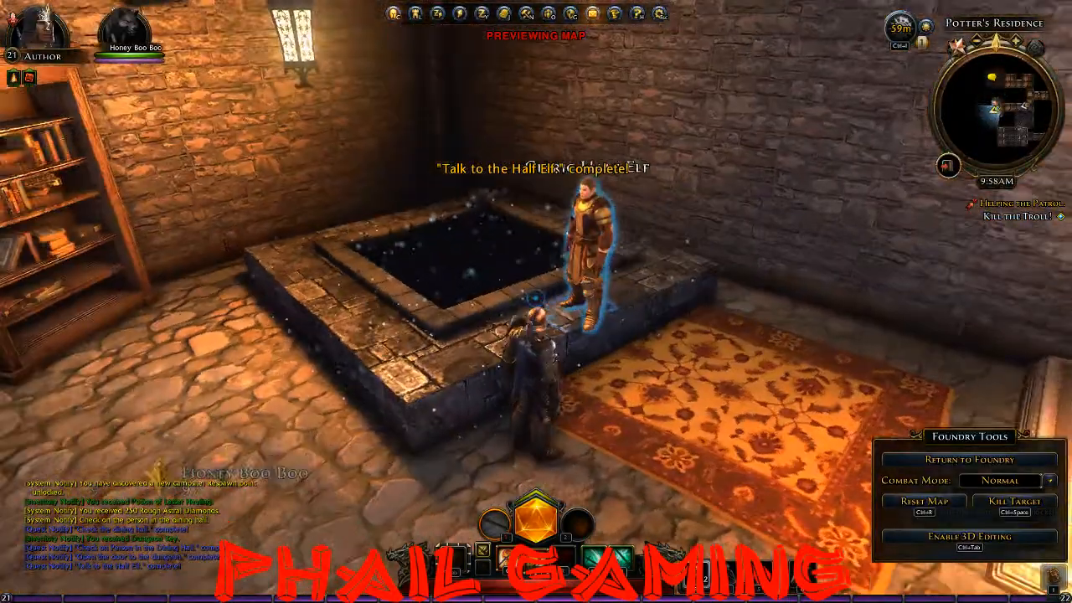
# Step onto the stone rim beside the Cleric Half-Elf and descend through the pit into the dungeon.
pyautogui.press('w')
pyautogui.press('f')
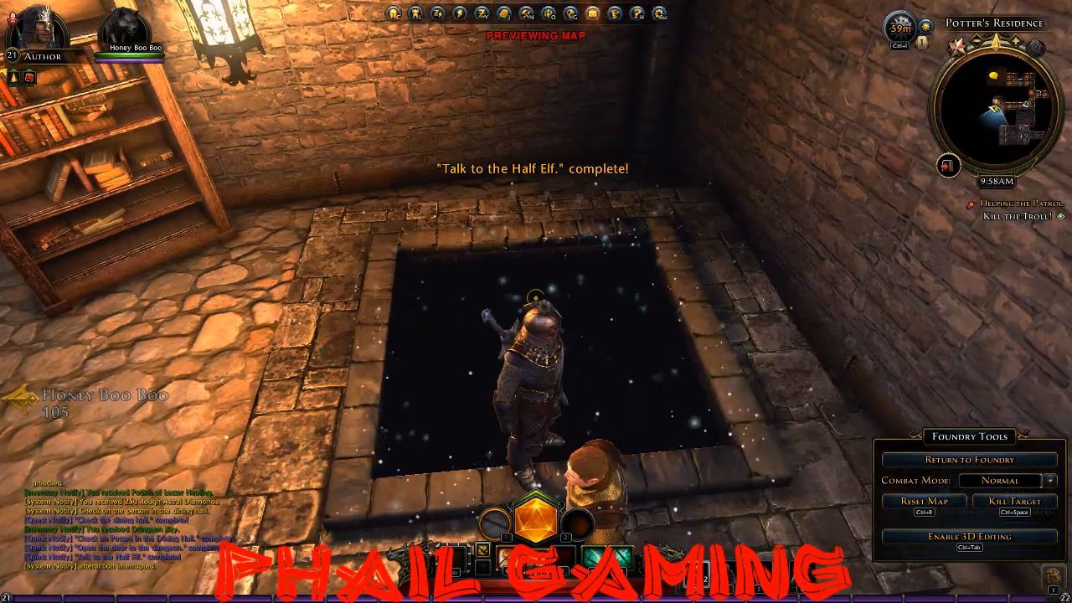
pyautogui.press('f')
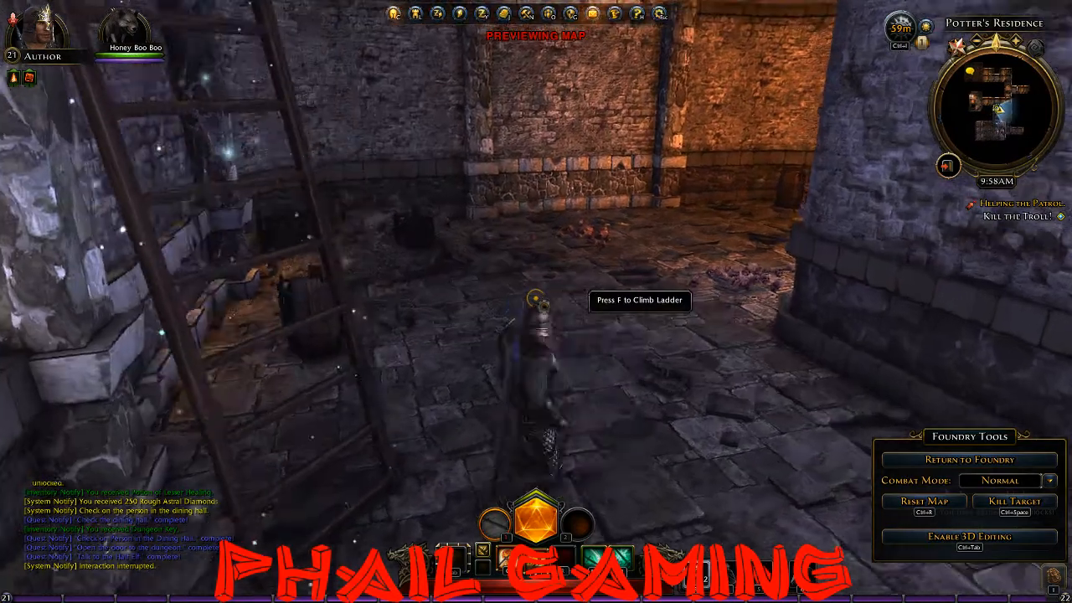
# Walk from the ladder past the bone piles and round the pillar to face the archway with the trolls.
pyautogui.press('w')
pyautogui.press('w')
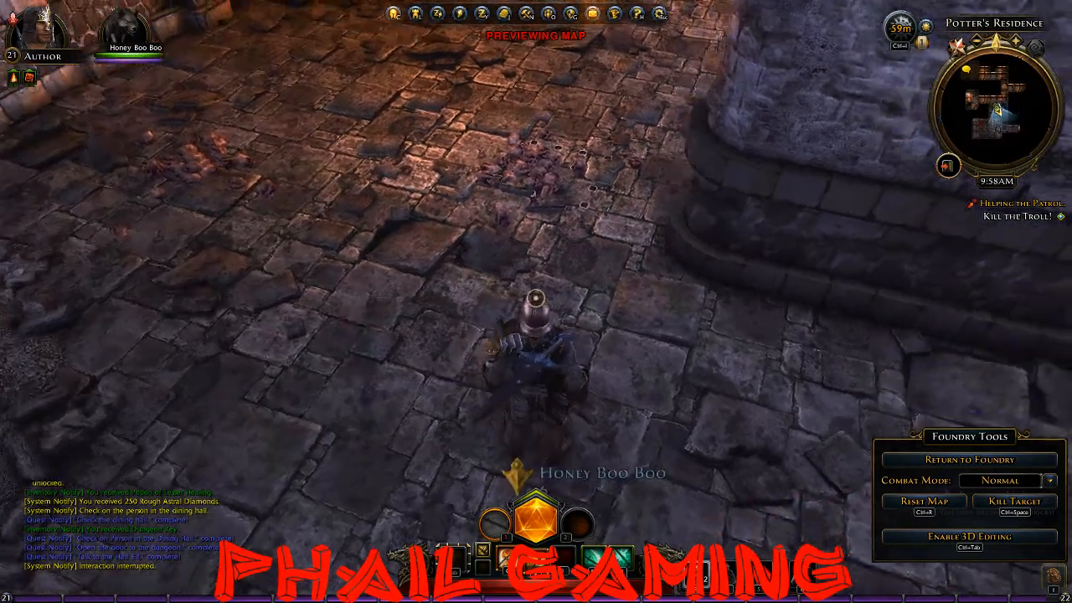
pyautogui.press('w')
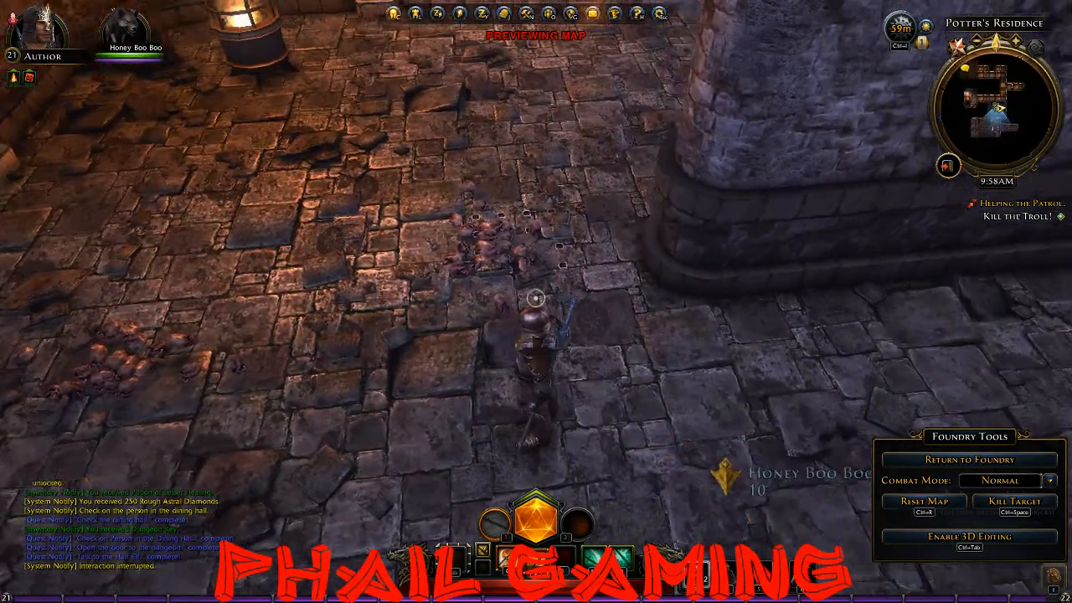
pyautogui.press('w')
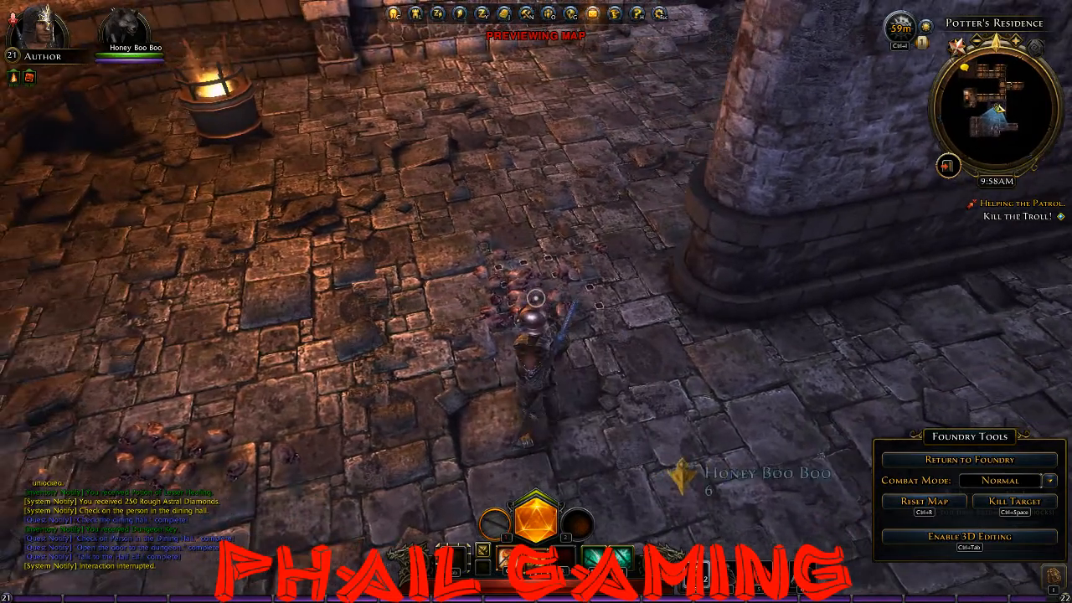
pyautogui.press('w')
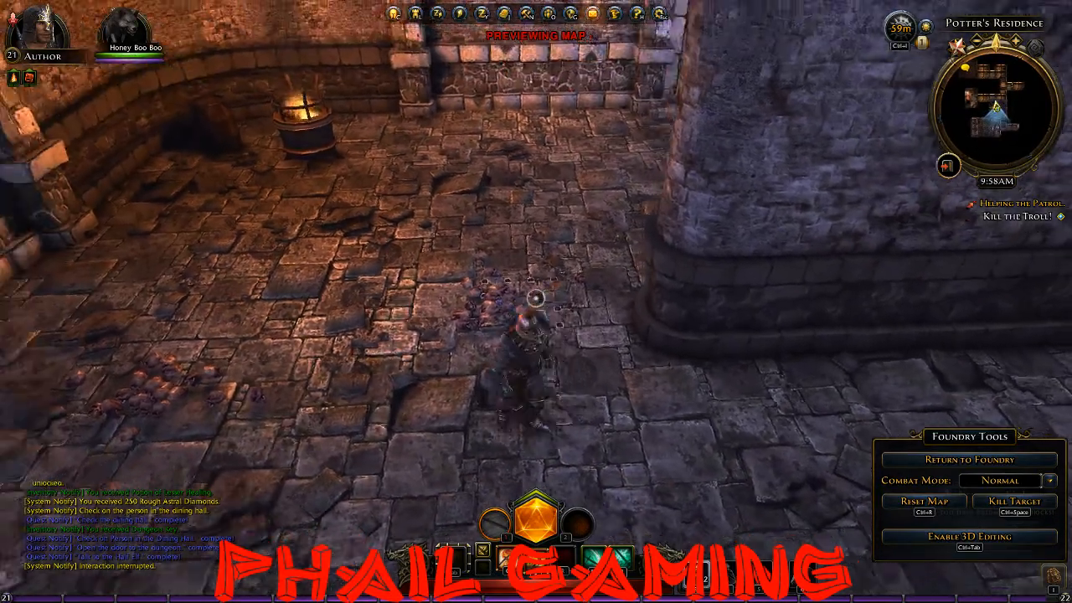
pyautogui.press('w')
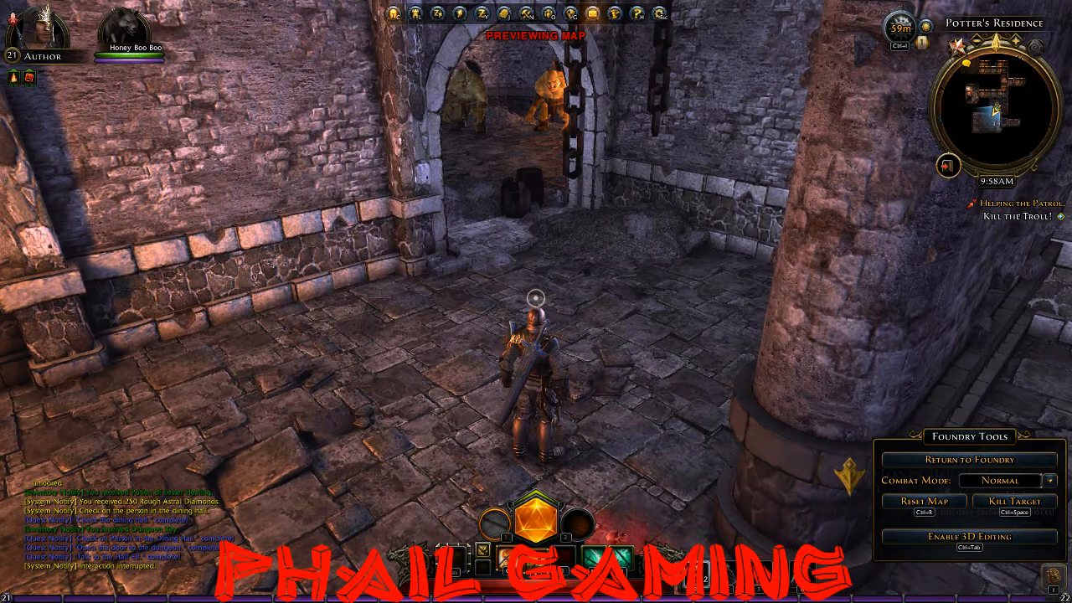
# Set the preview's combat mode to God Mode and return to the game.
pyautogui.press('alt')
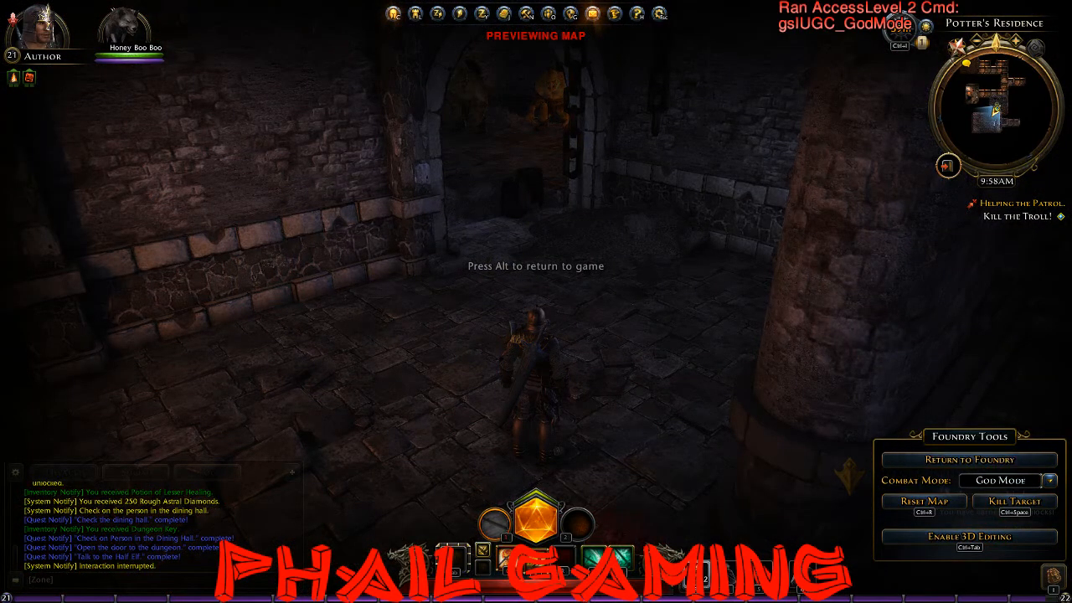
pyautogui.press('alt')
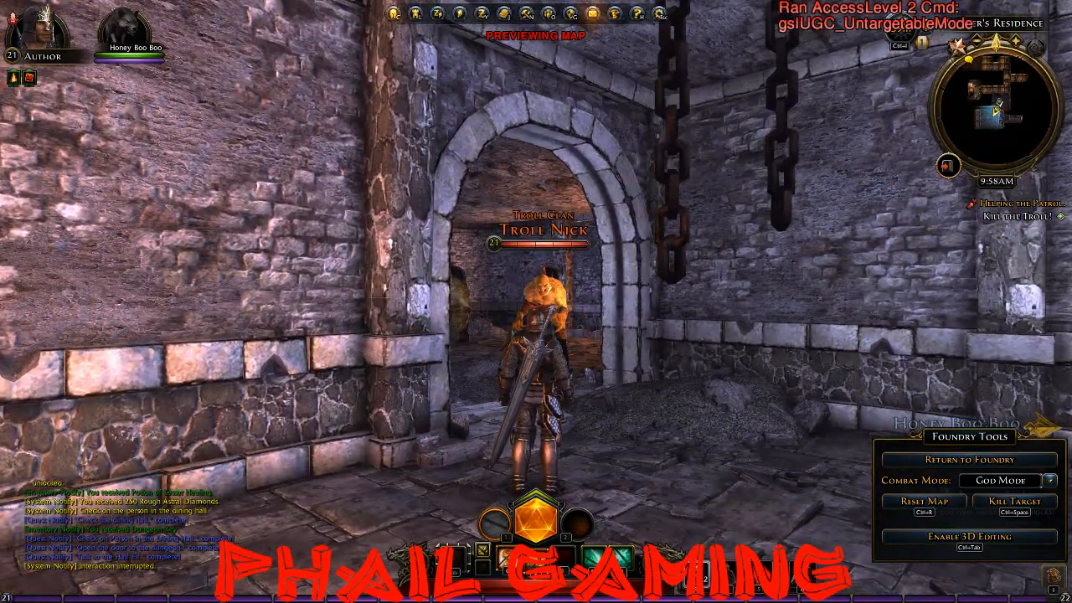
# Run to the arched double doors in the dungeon, open them and approach the portcullis behind.
pyautogui.press('w')
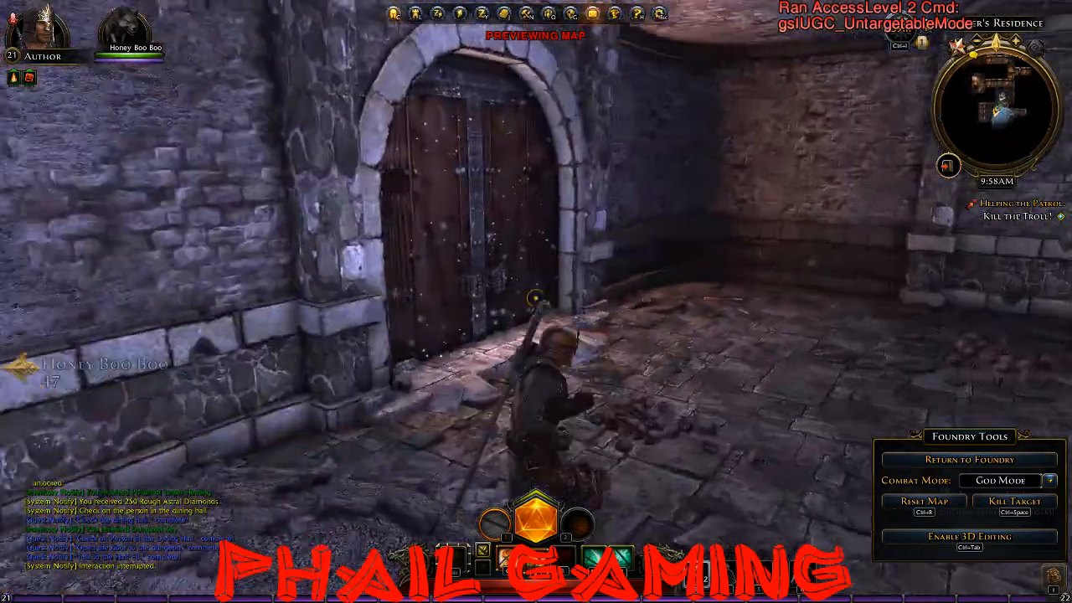
pyautogui.press('w')
pyautogui.press('w')
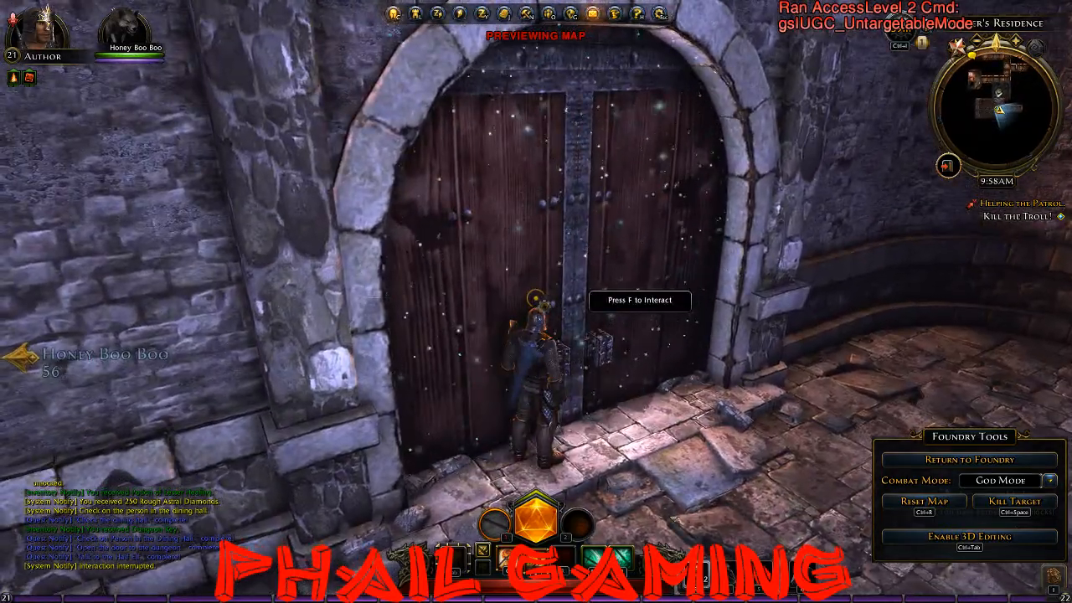
pyautogui.press('f')
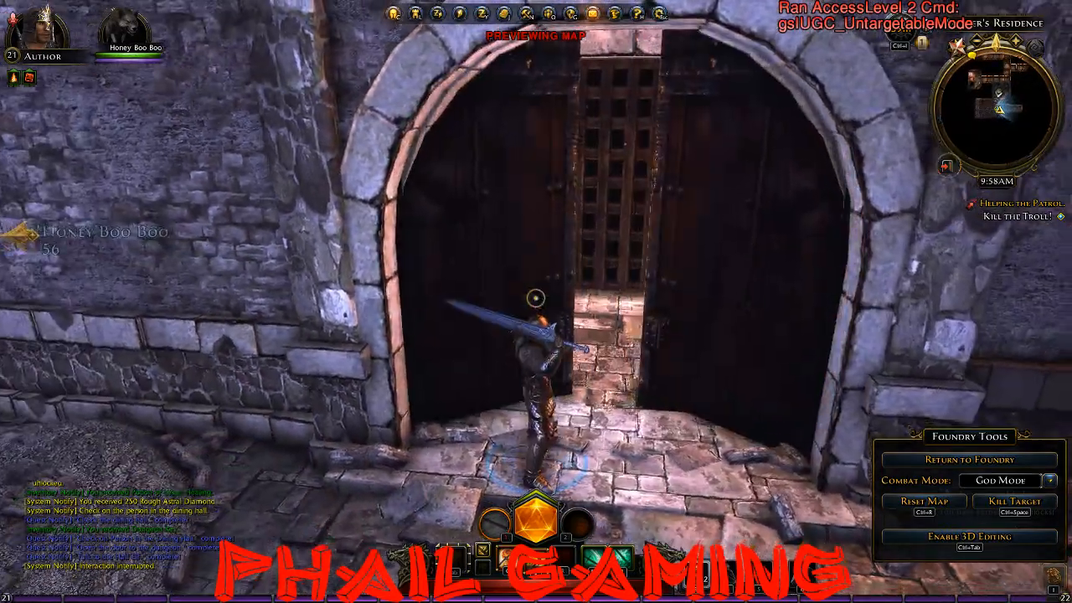
pyautogui.press('w')
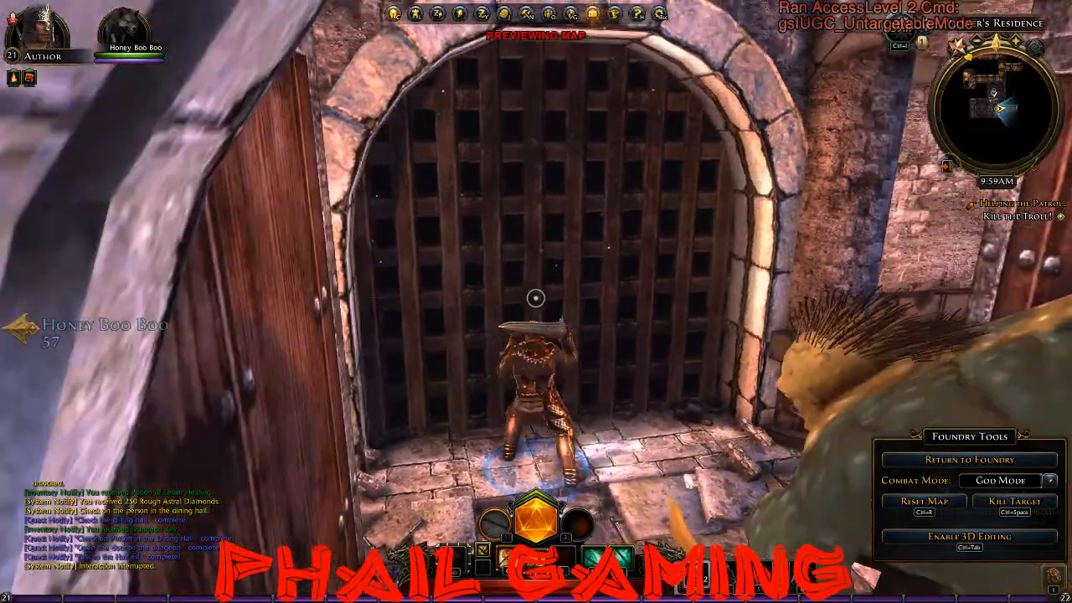
# Attack Troll Nick and Troll Nate at the portcullis and carry the fight out into the main dungeon room.
pyautogui.click(536, 298)
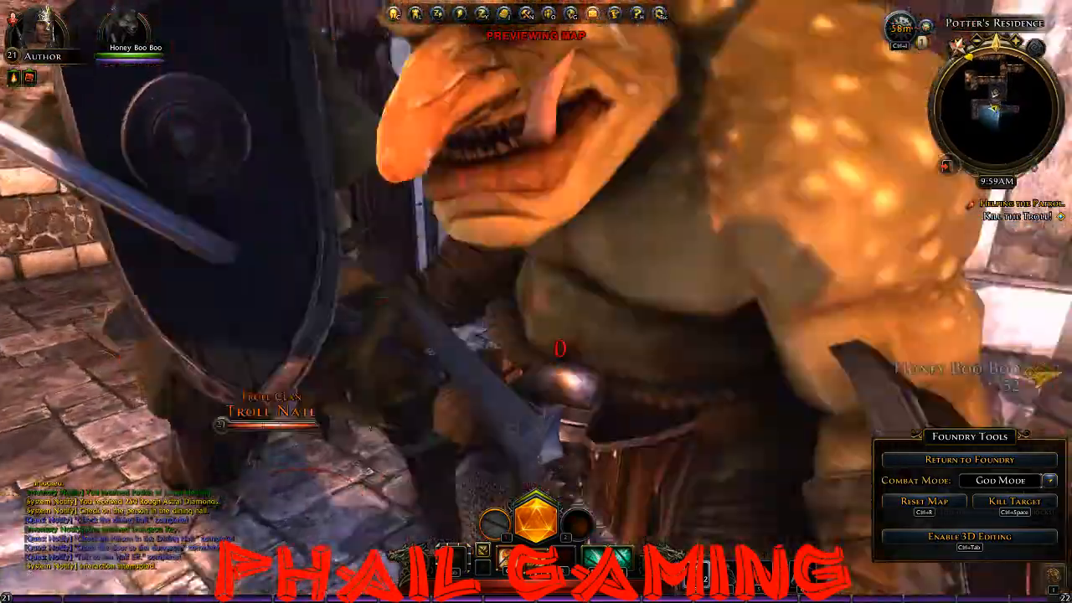
pyautogui.click(536, 298)
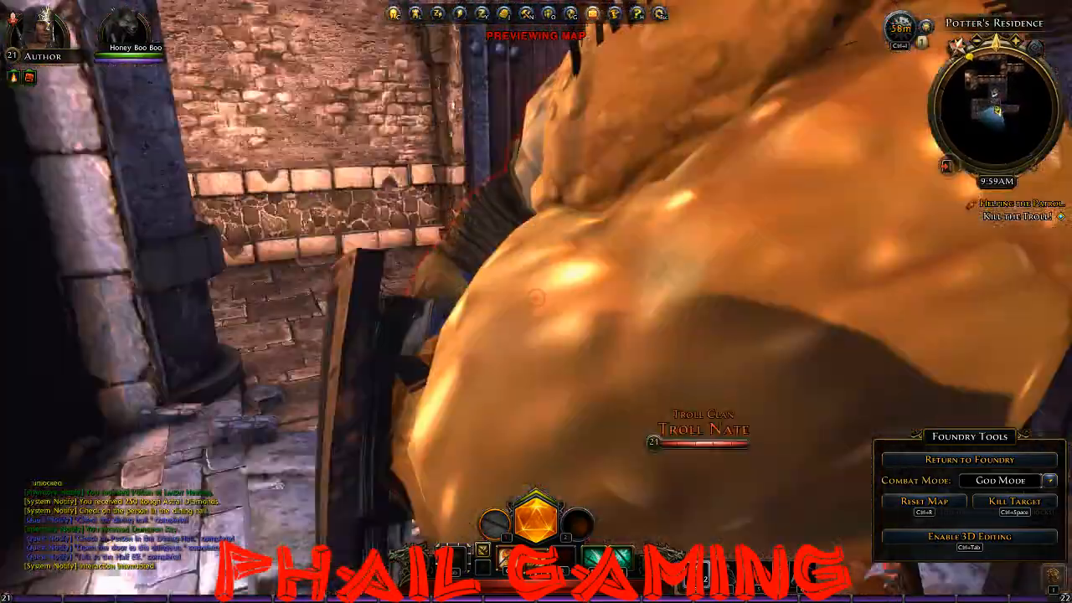
pyautogui.click(536, 298)
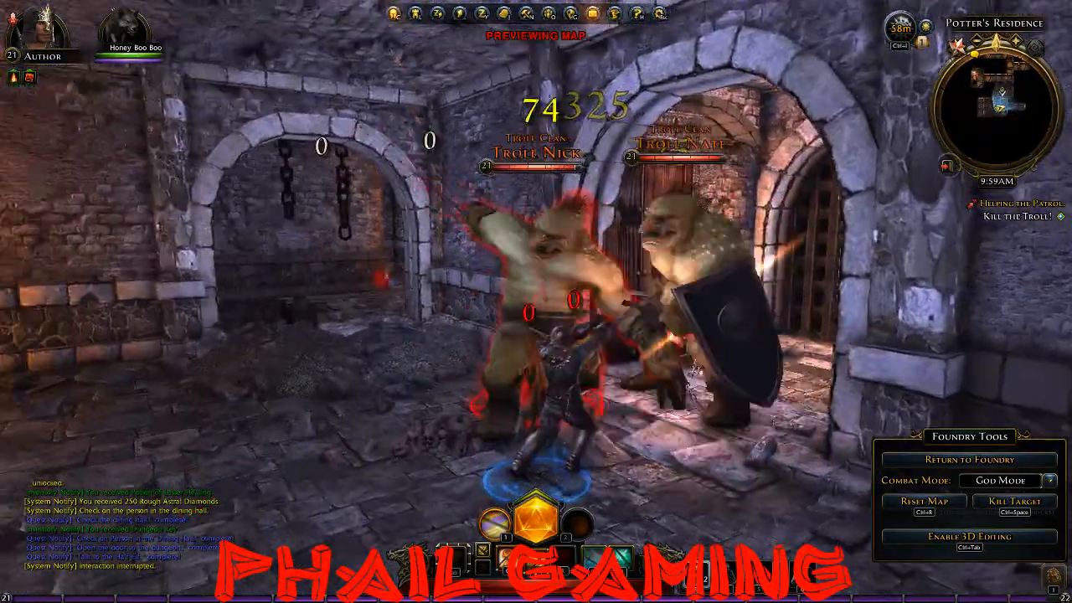
pyautogui.click(535, 298)
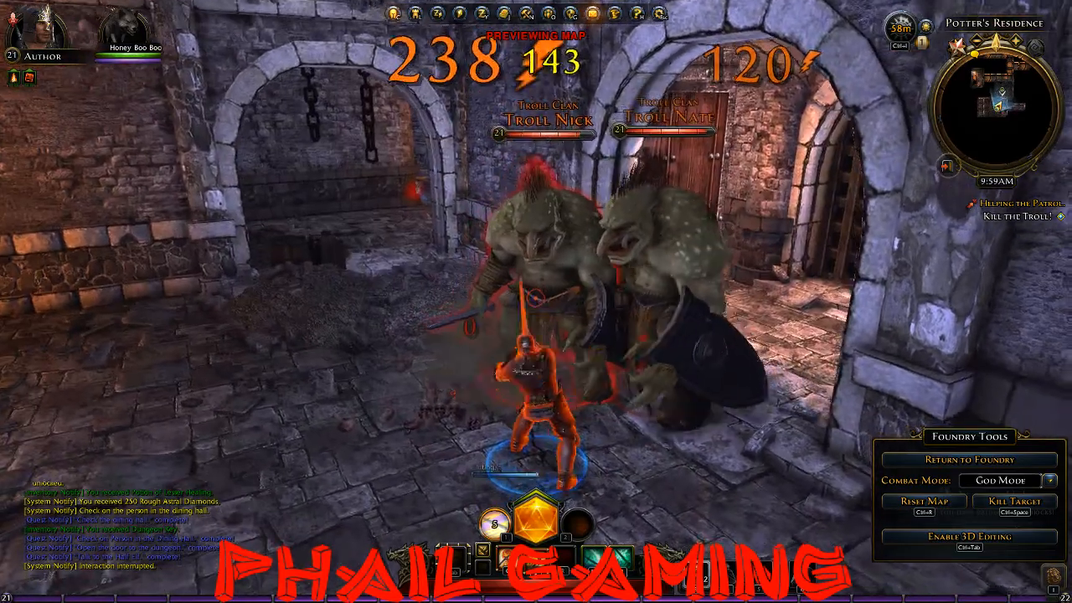
pyautogui.click(536, 298)
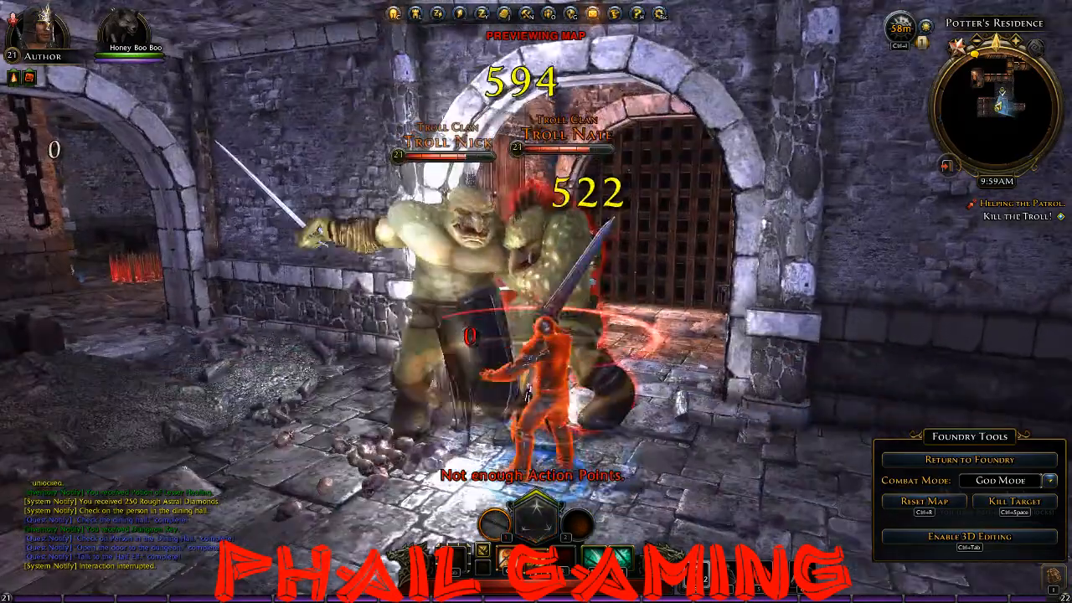
pyautogui.click(536, 298)
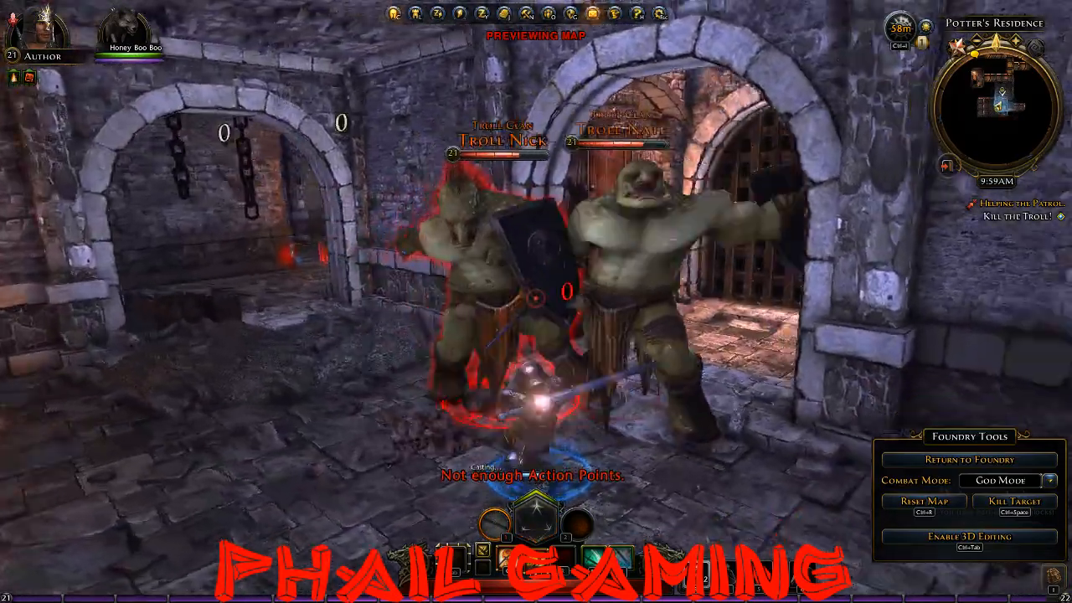
# Fall back from the archway, close in on Troll Nick and strike both trolls at close range.
pyautogui.press('s')
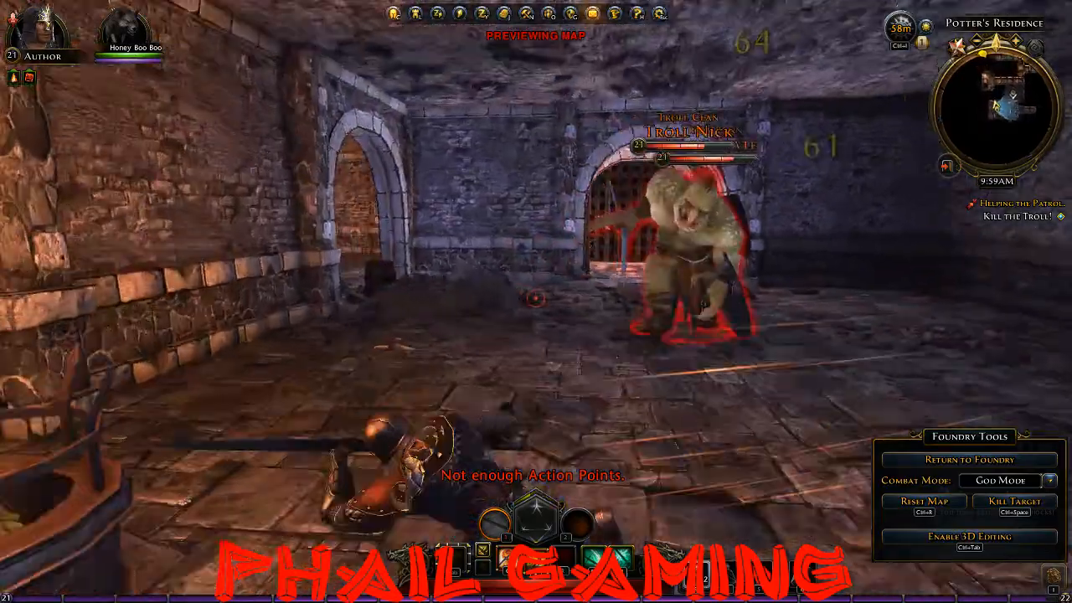
pyautogui.press('w')
pyautogui.click(536, 298)
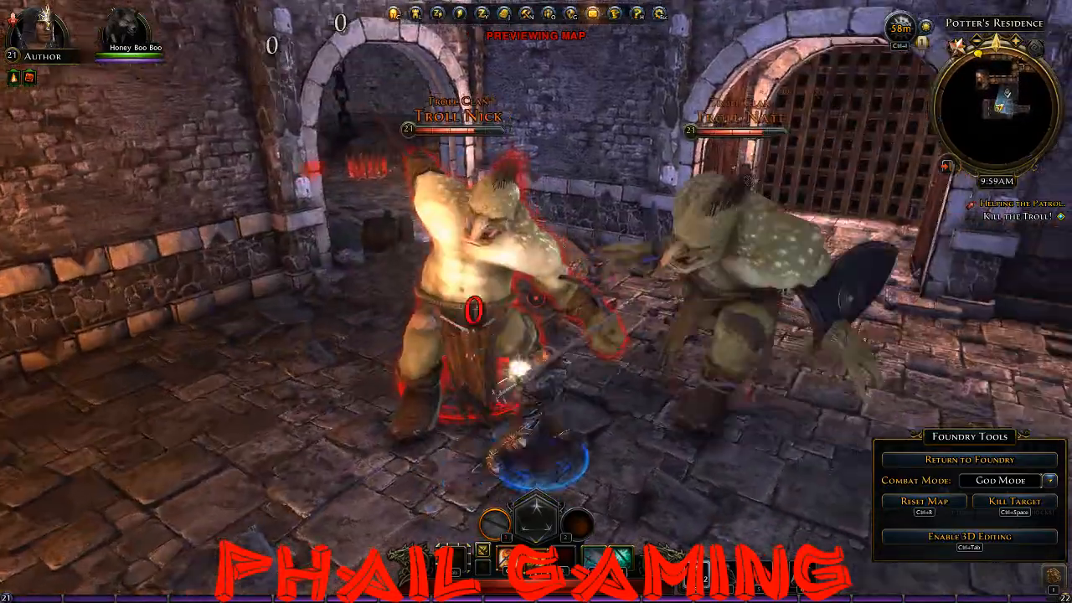
pyautogui.click(536, 298)
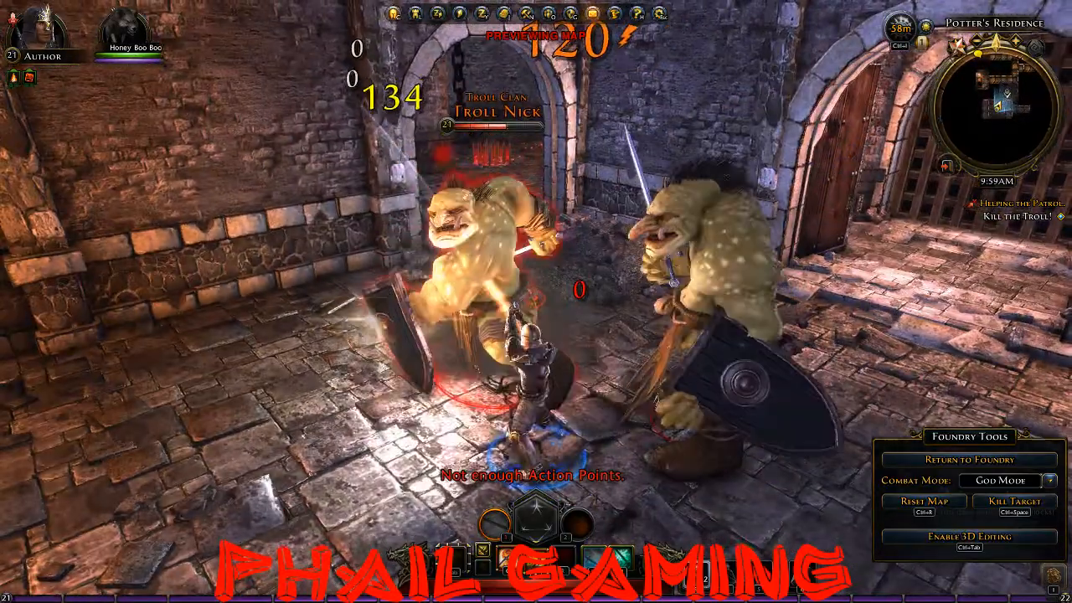
pyautogui.click(536, 298)
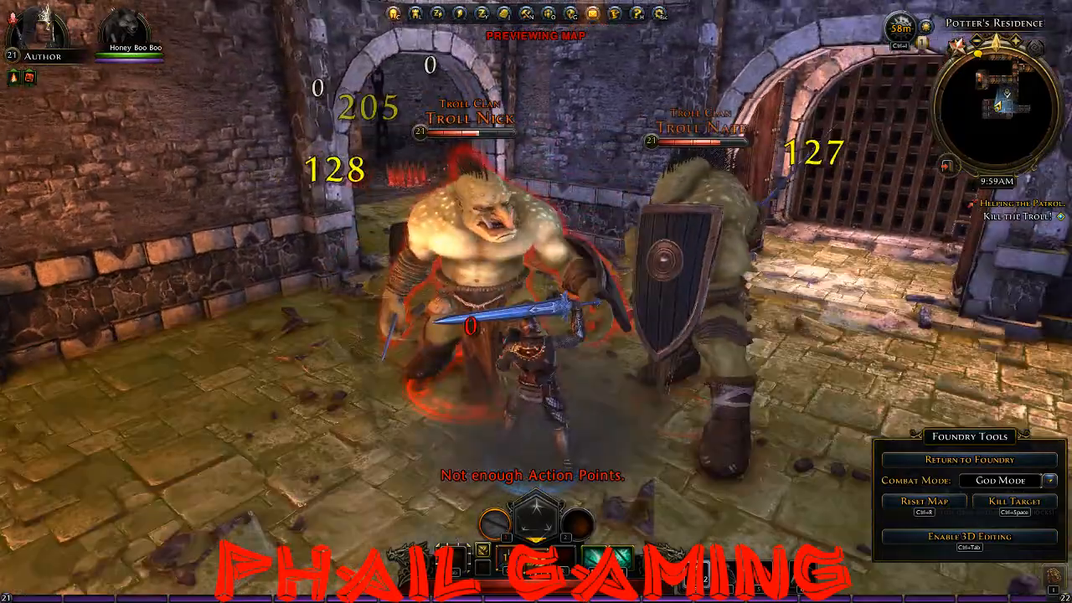
pyautogui.press('q')
pyautogui.click(536, 298)
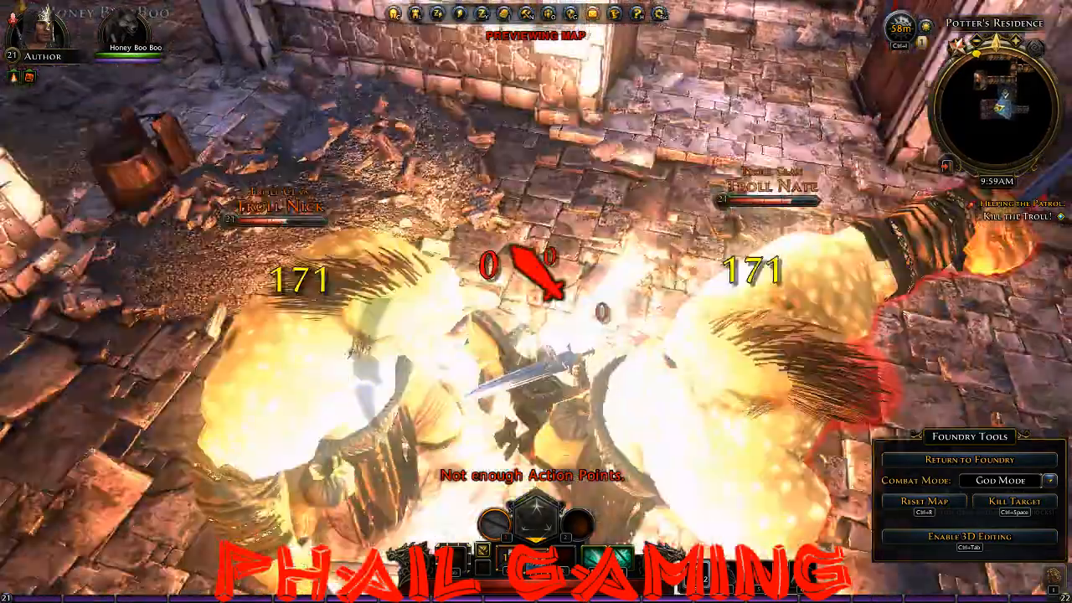
# Keep circling and striking the two trolls in the open room until both are killed, using Kill Target to finish.
pyautogui.press('s')
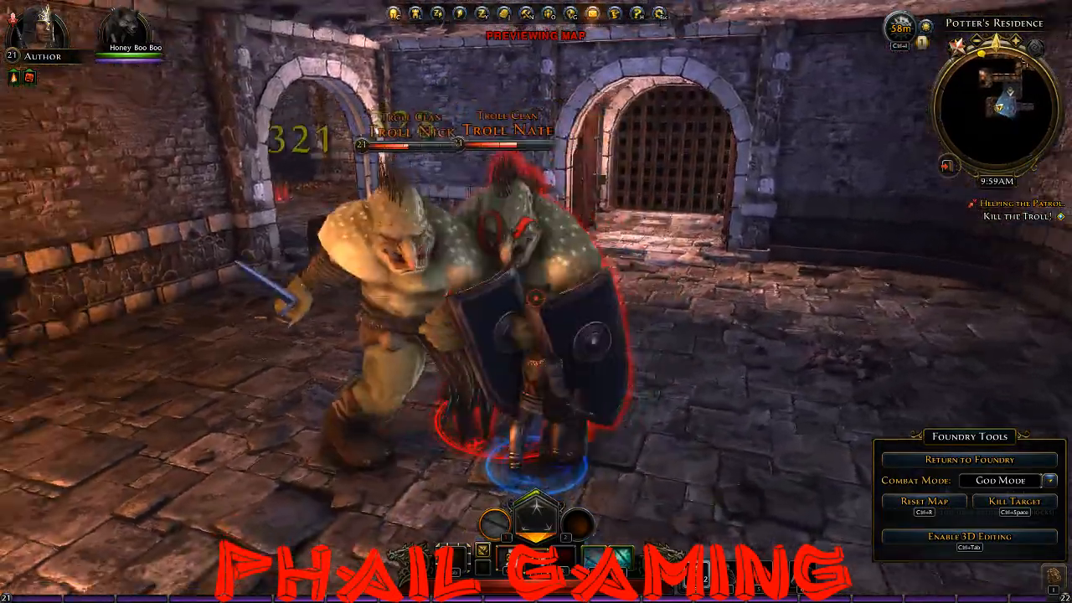
pyautogui.hotkey('shift', 'd')
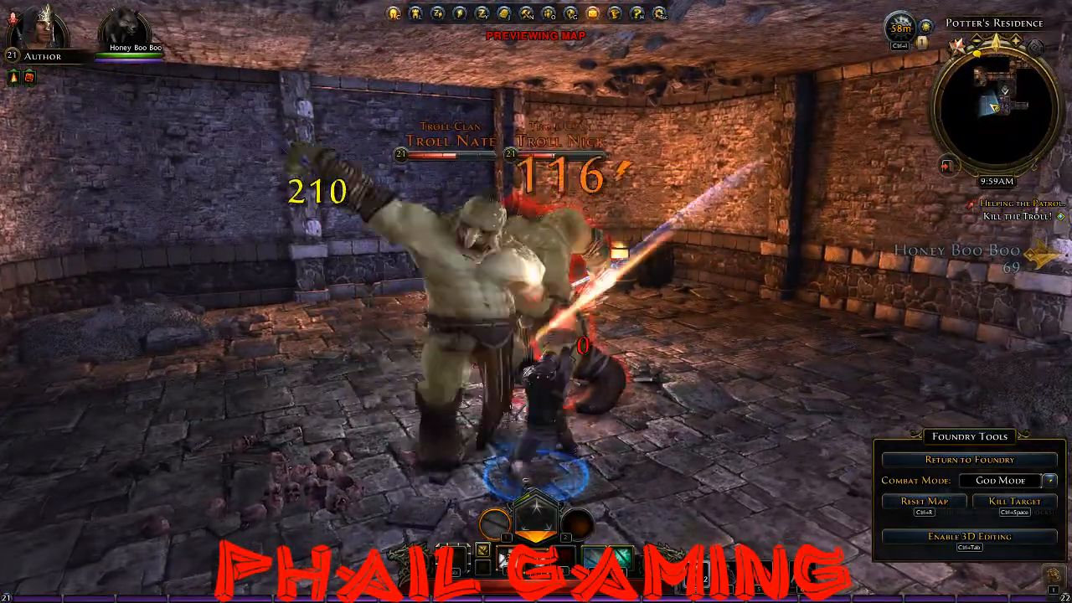
pyautogui.press('d')
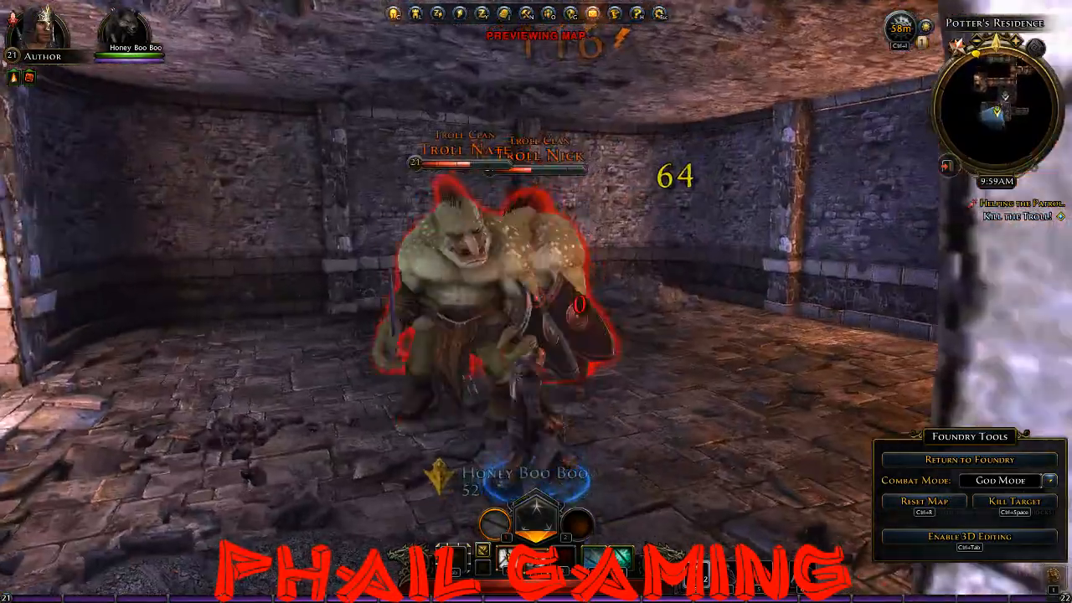
pyautogui.click(536, 298)
pyautogui.click(536, 298)
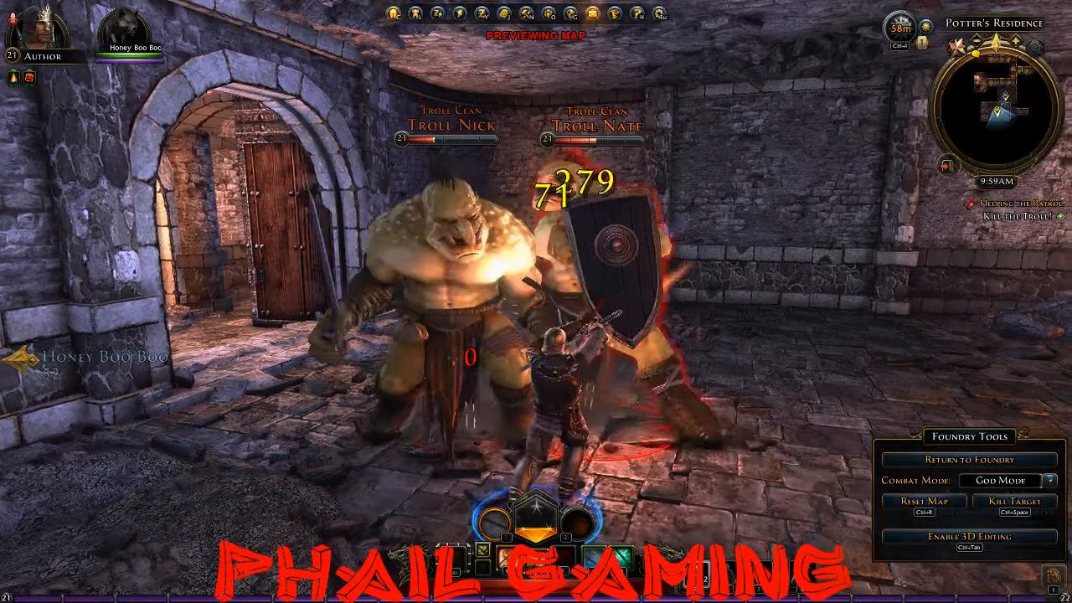
pyautogui.click(536, 298)
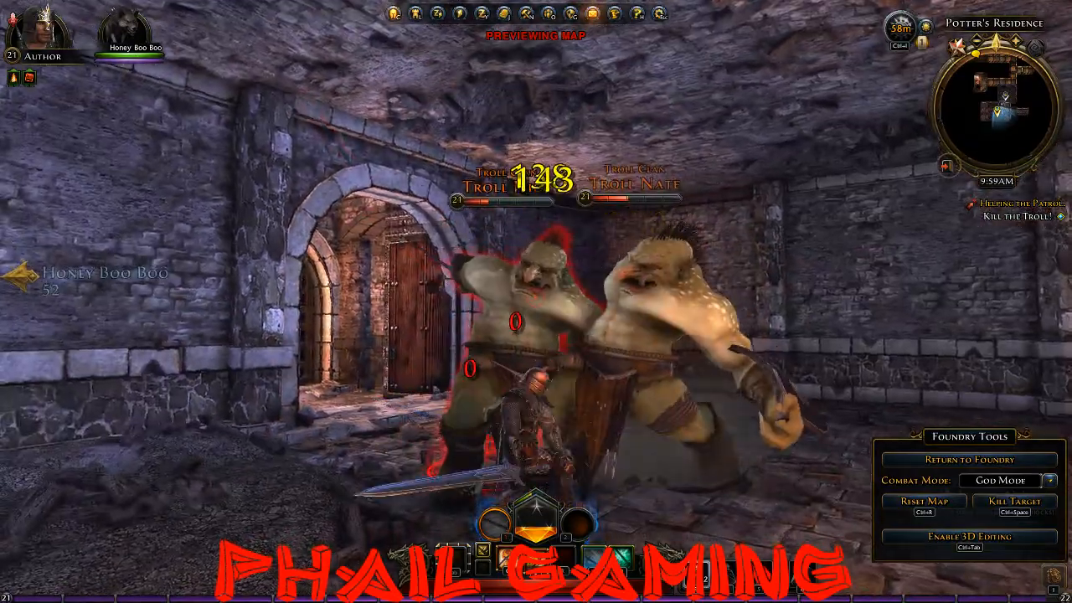
pyautogui.click(535, 298)
pyautogui.press('d')
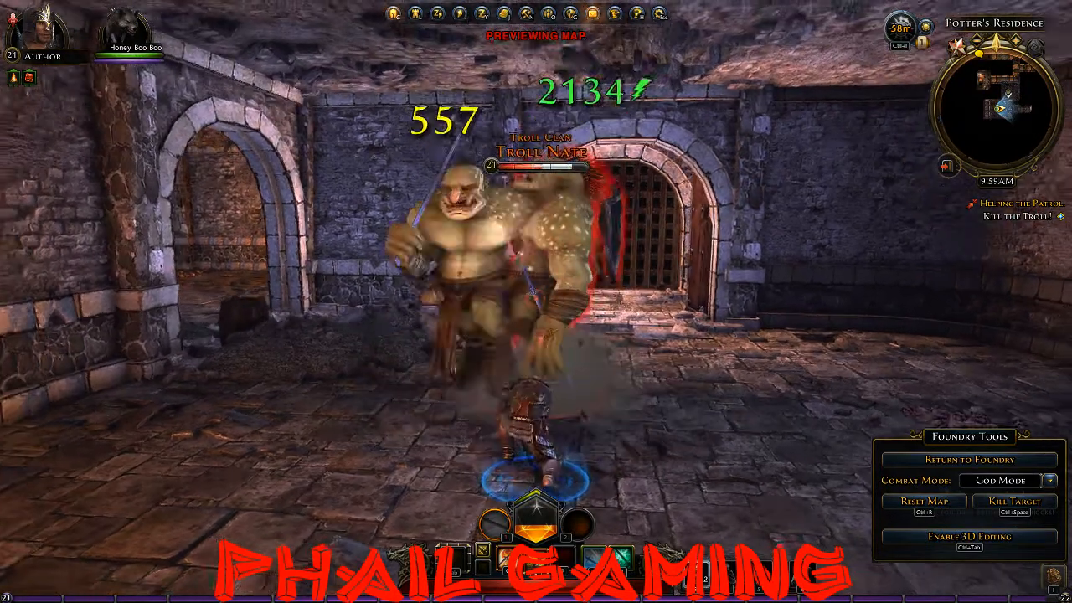
pyautogui.click(536, 298)
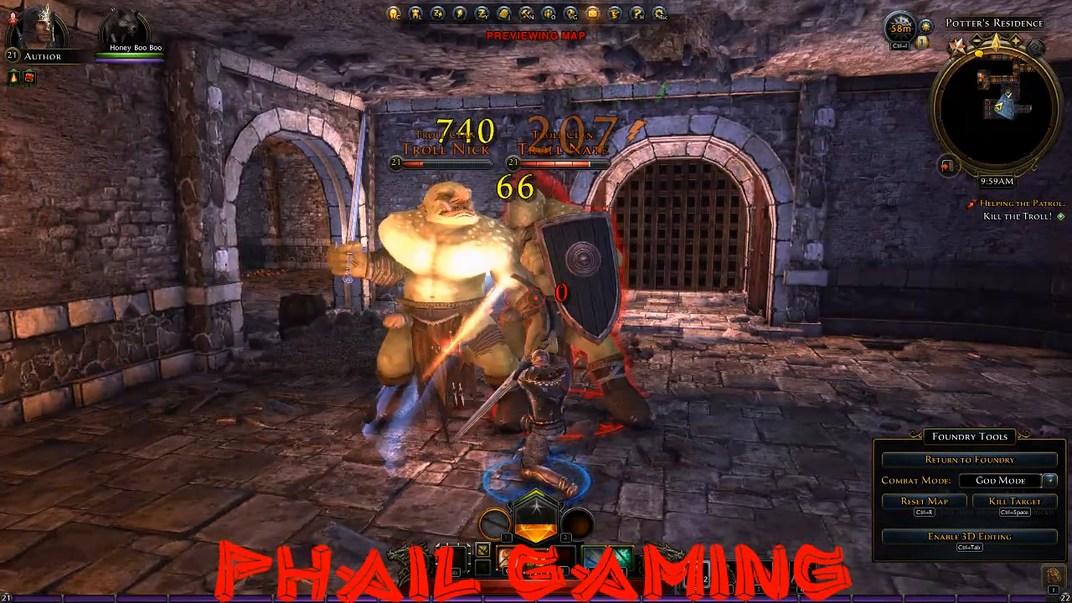
pyautogui.click(536, 298)
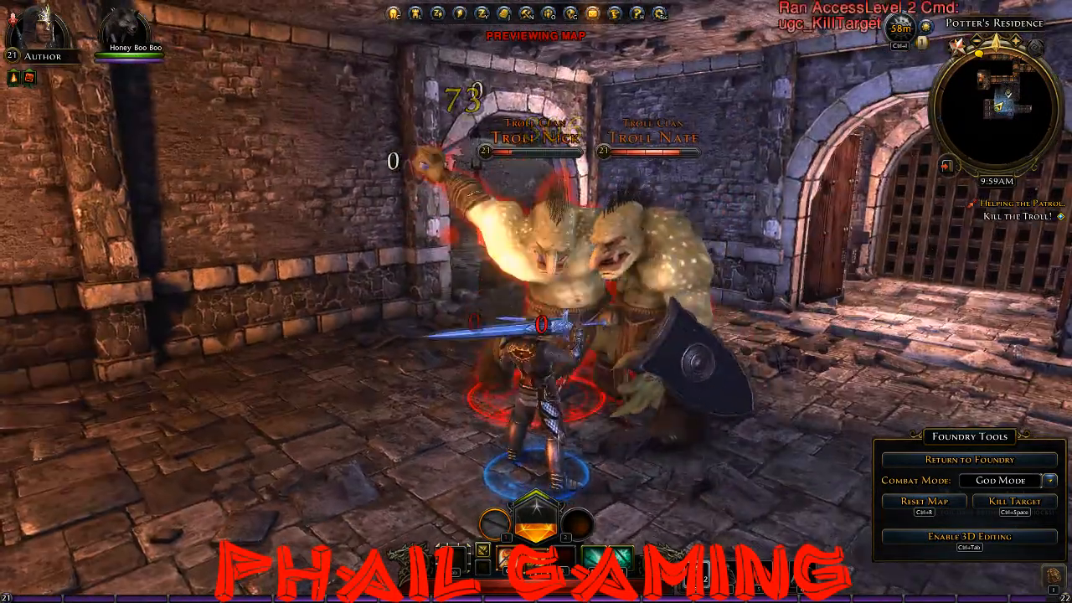
pyautogui.click(536, 298)
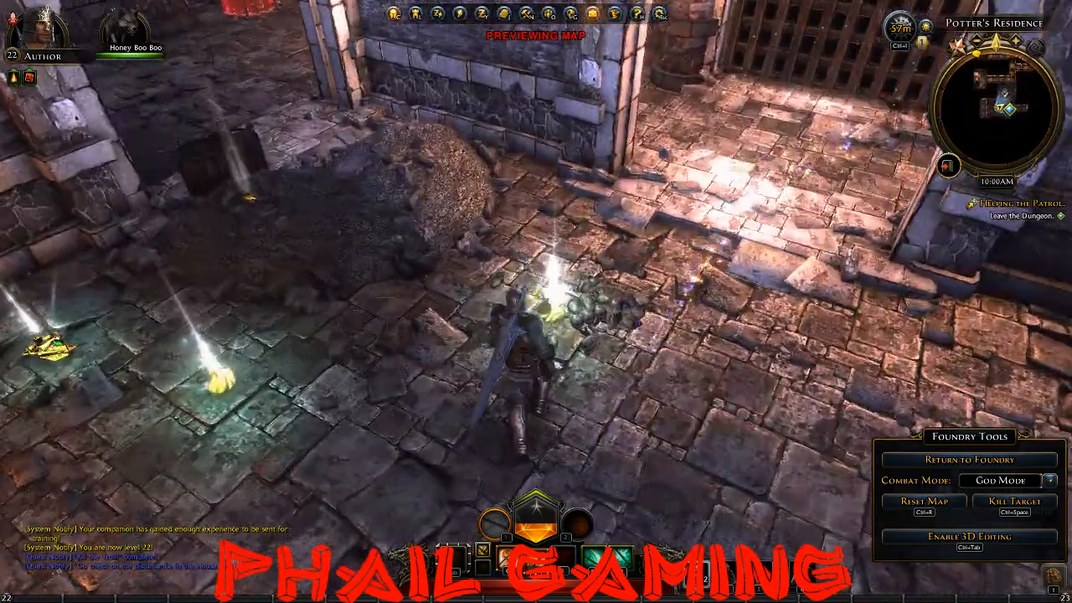
# Collect the loot dropped by the trolls on the dungeon floor.
pyautogui.press('f')
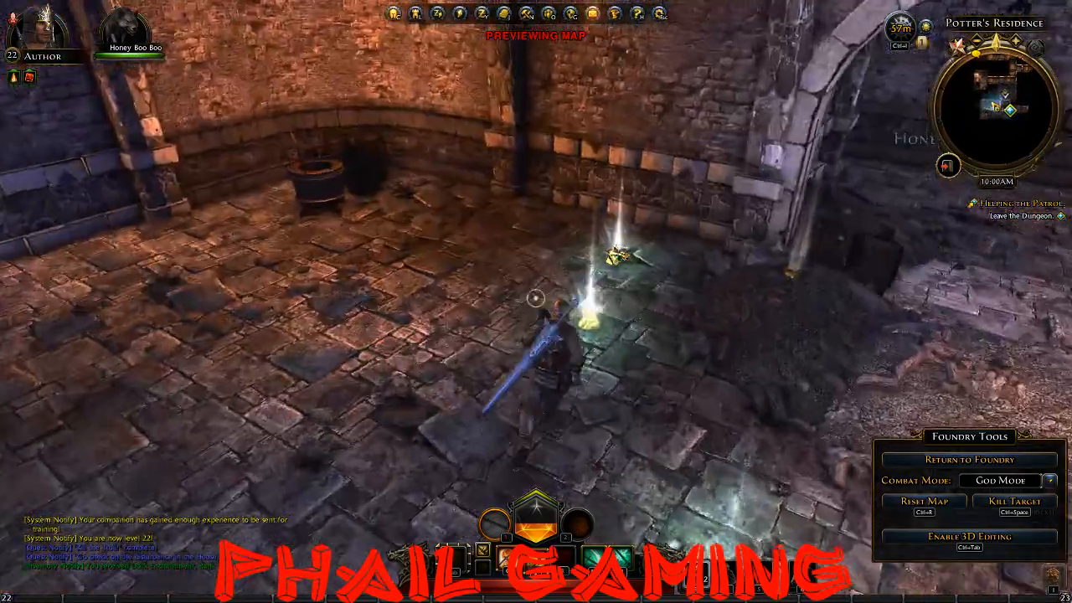
pyautogui.press('f')
pyautogui.press('f')
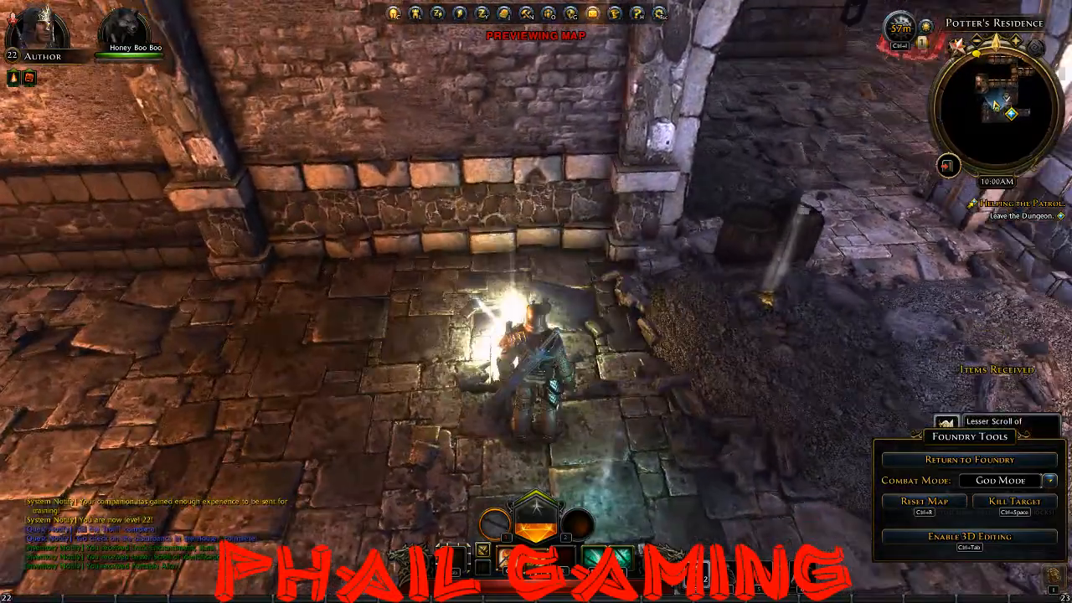
pyautogui.press('w')
# Walk back through the archway to the portcullis and leave the dungeon.
pyautogui.press('w')
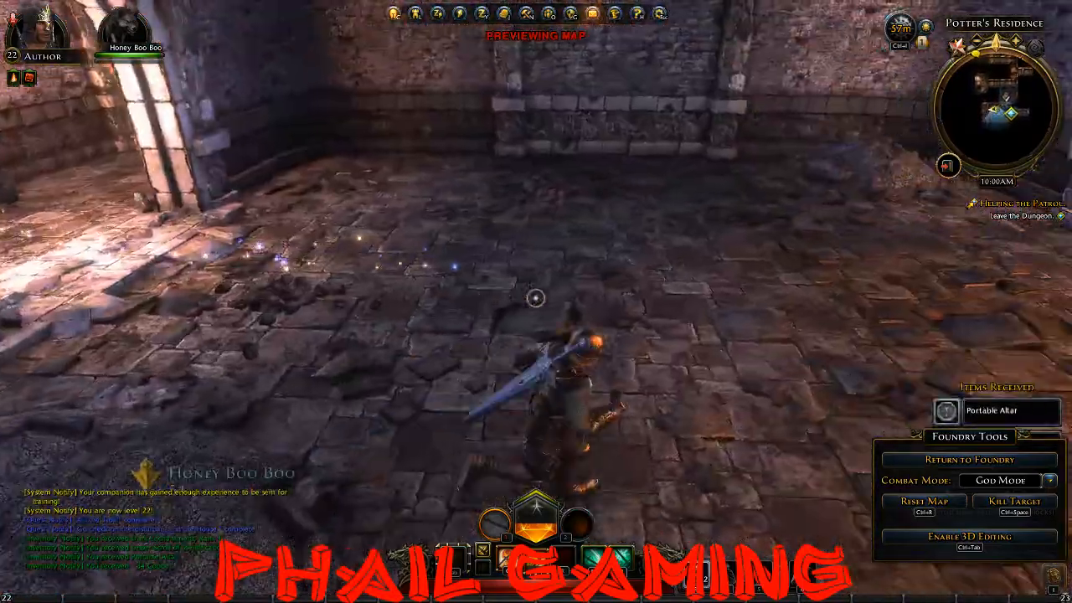
pyautogui.press('w')
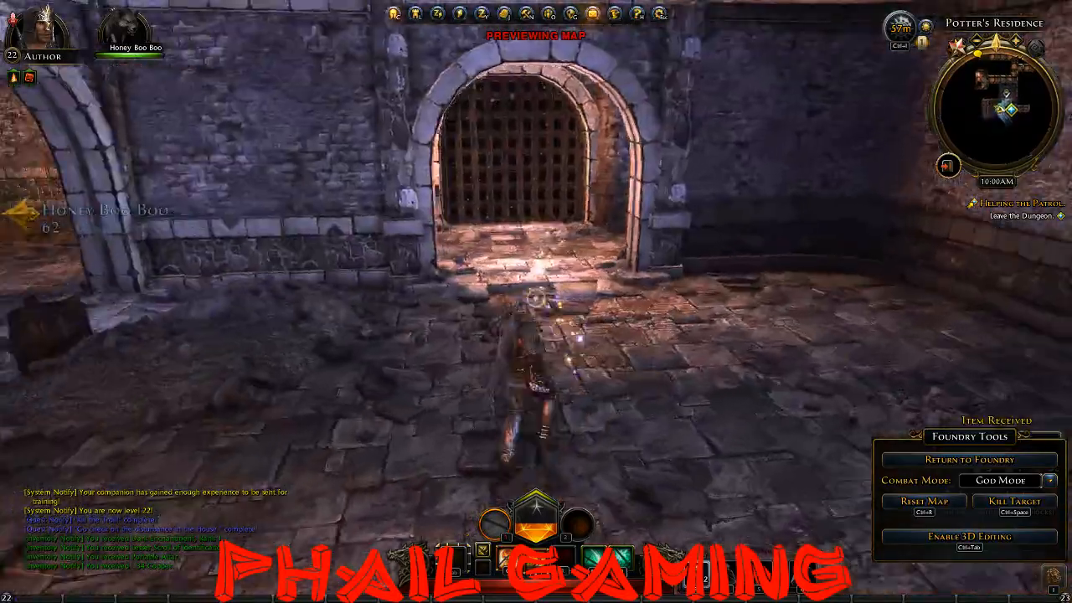
pyautogui.press('w')
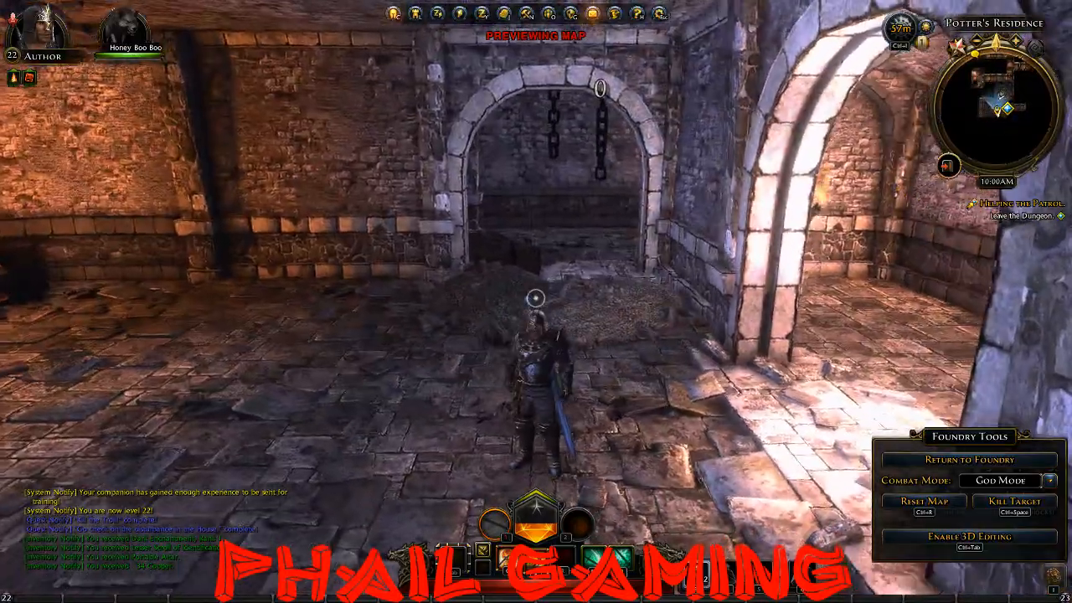
pyautogui.press('w')
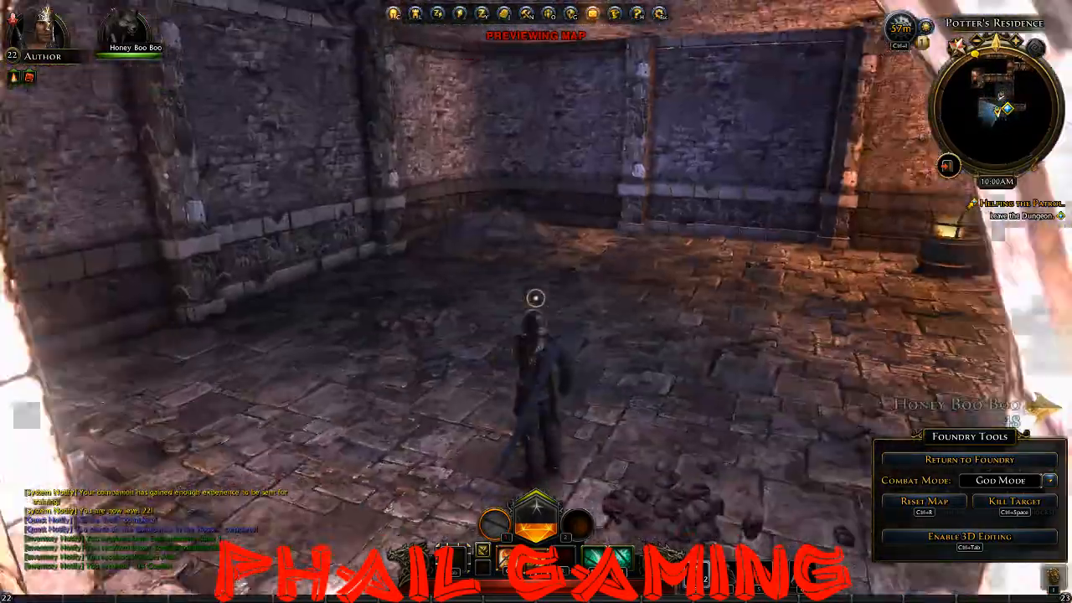
pyautogui.press('w')
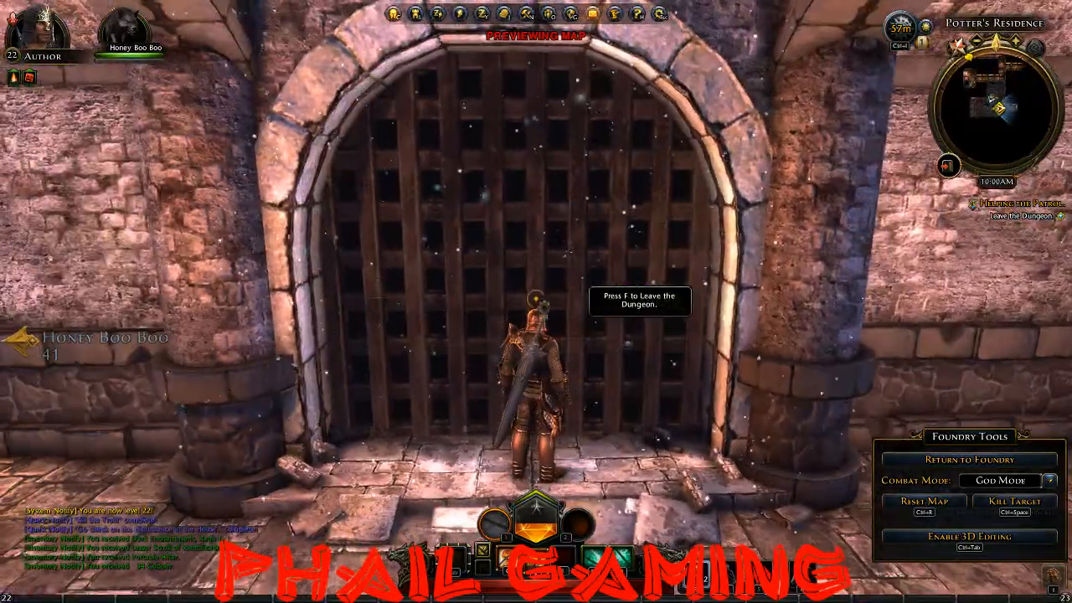
pyautogui.press('f')
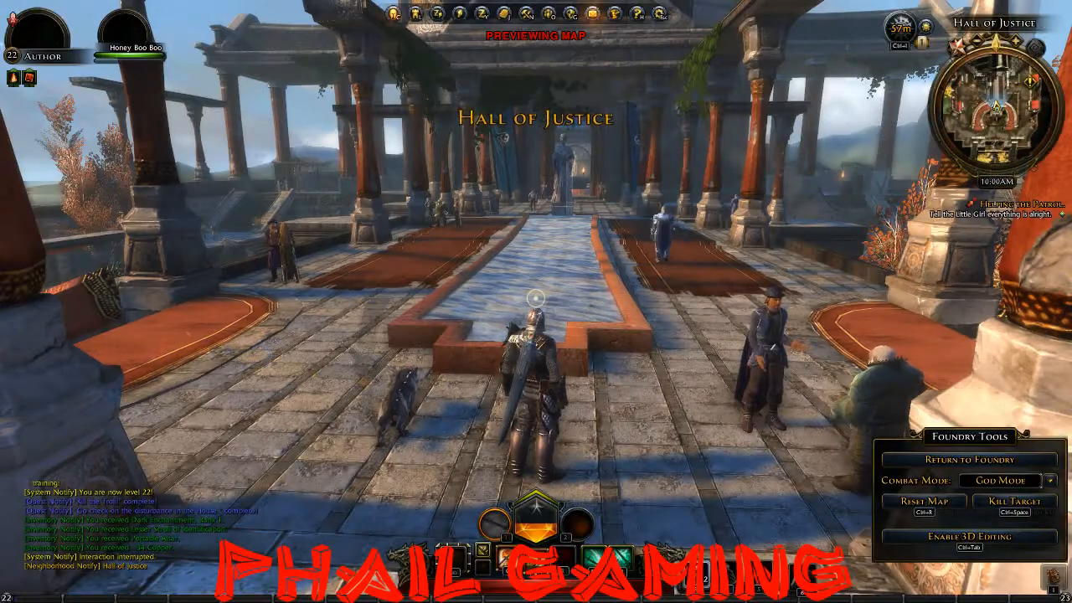
# Run from the Hall of Justice down the curved stairs, across the West Courtyard and onto the stone stairway into Protector's Enclave.
pyautogui.press('w')
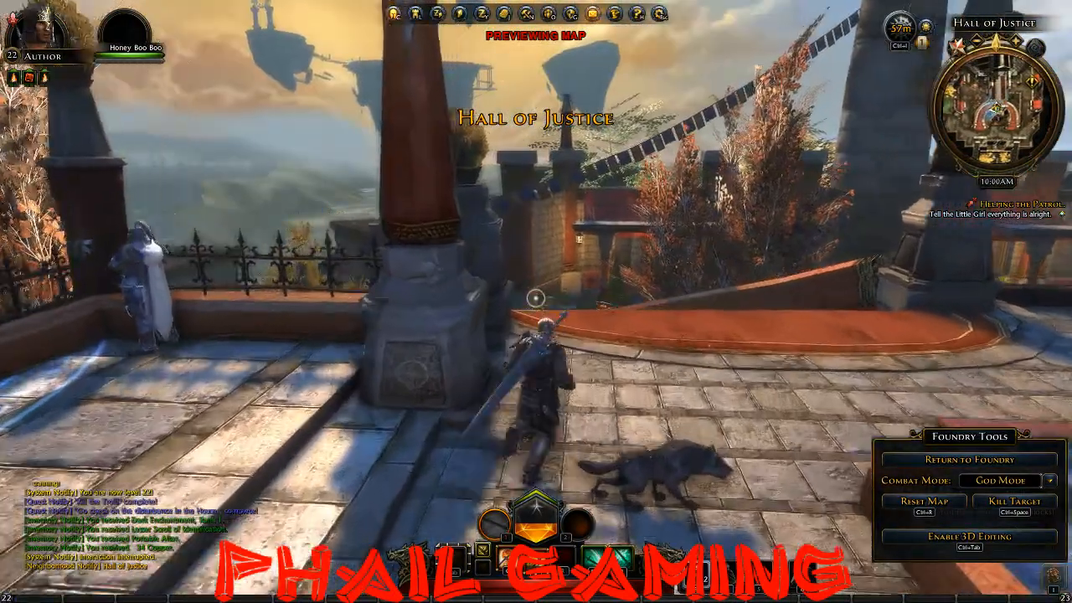
pyautogui.press('w')
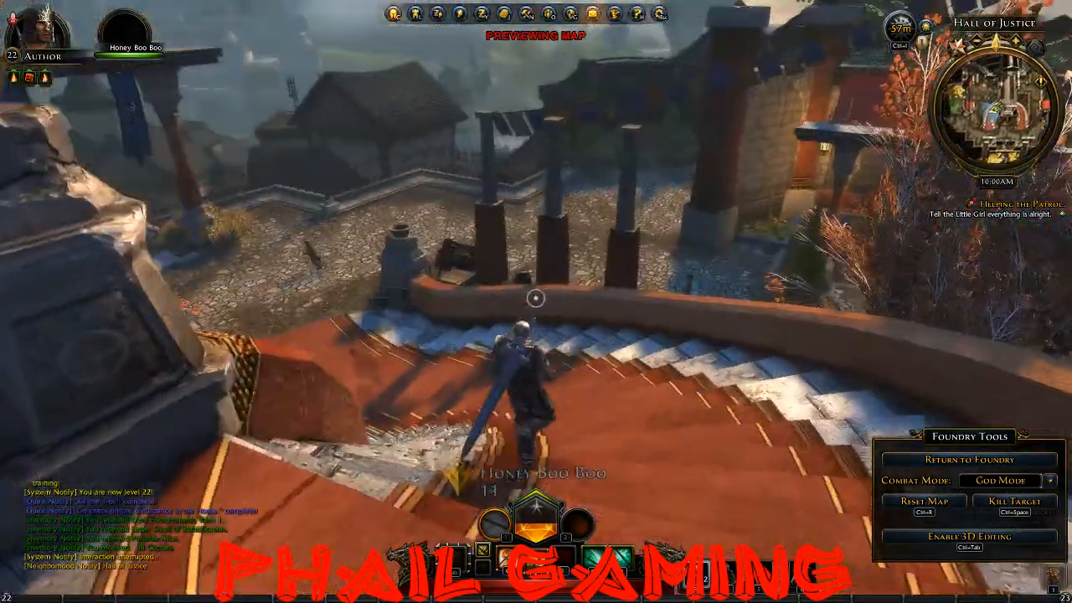
pyautogui.press('w')
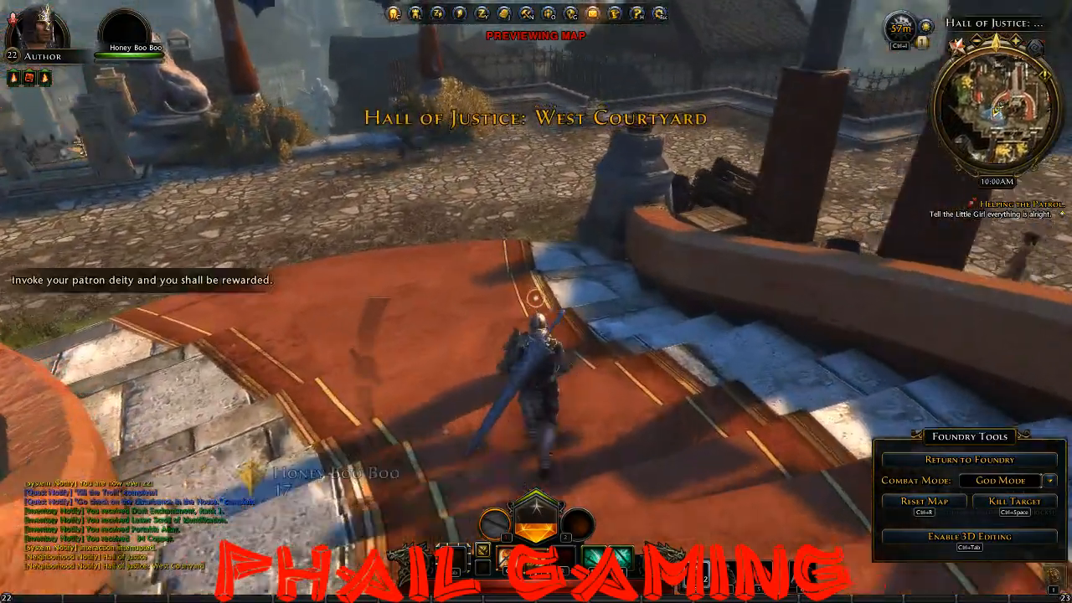
pyautogui.press('w')
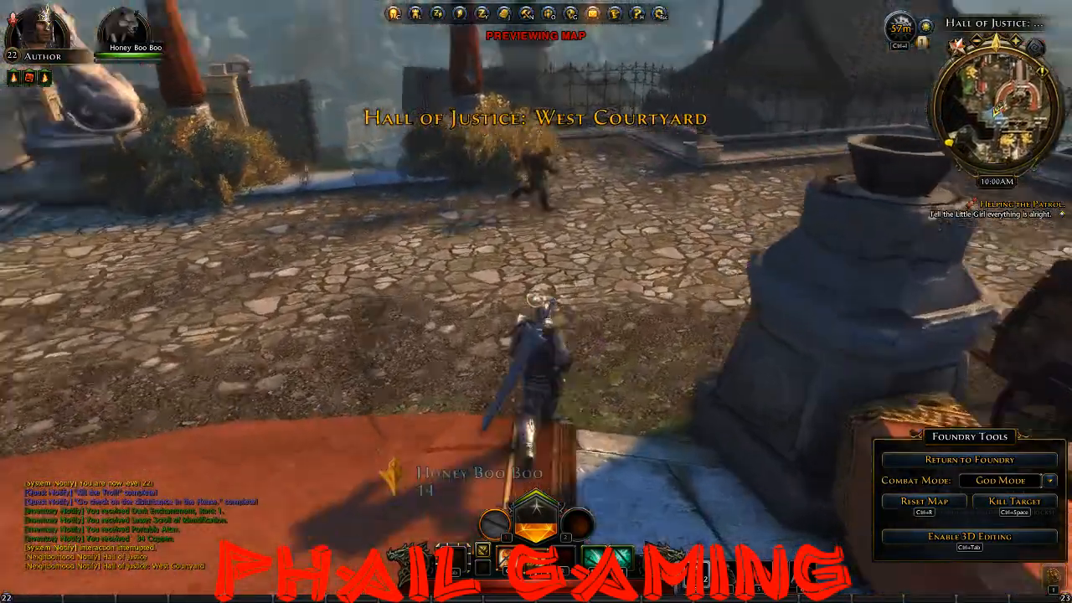
pyautogui.press('w')
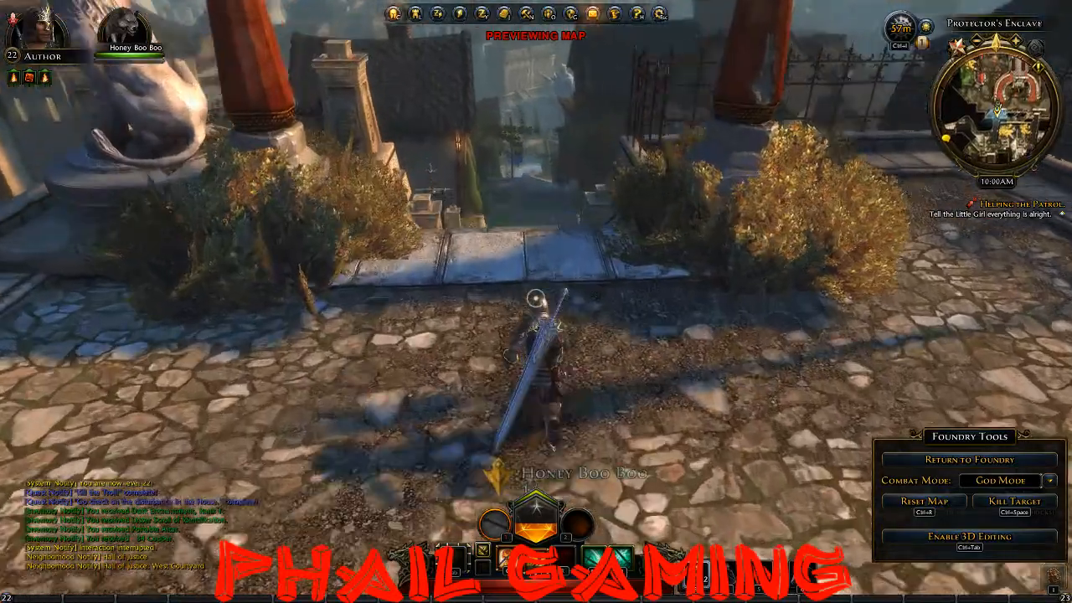
pyautogui.press('w')
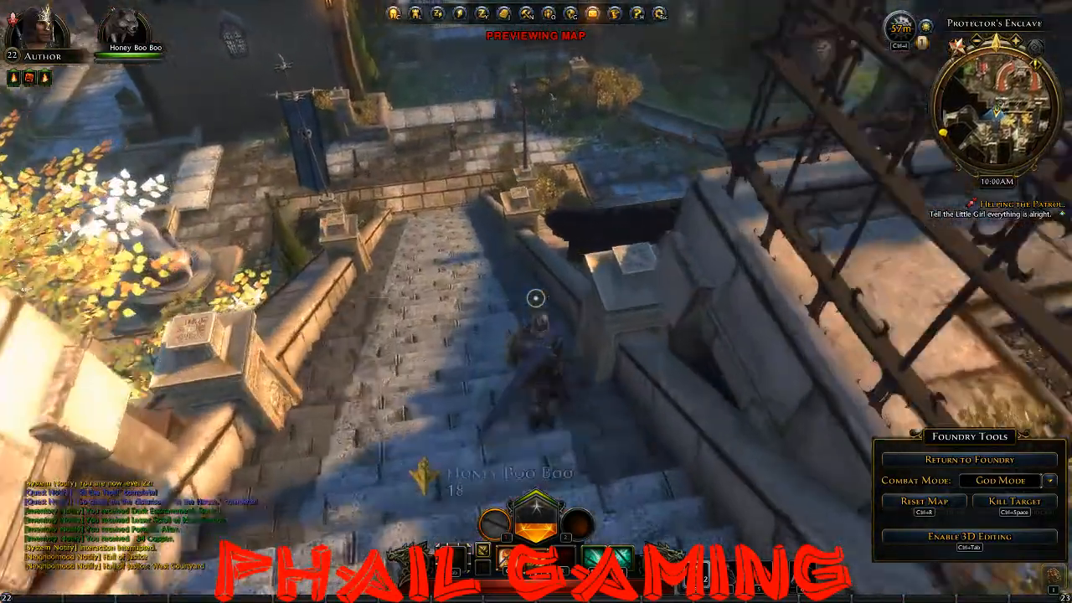
# Continue through Protector's Enclave to Tymor Street and down the steps to the Young Girl.
pyautogui.press('w')
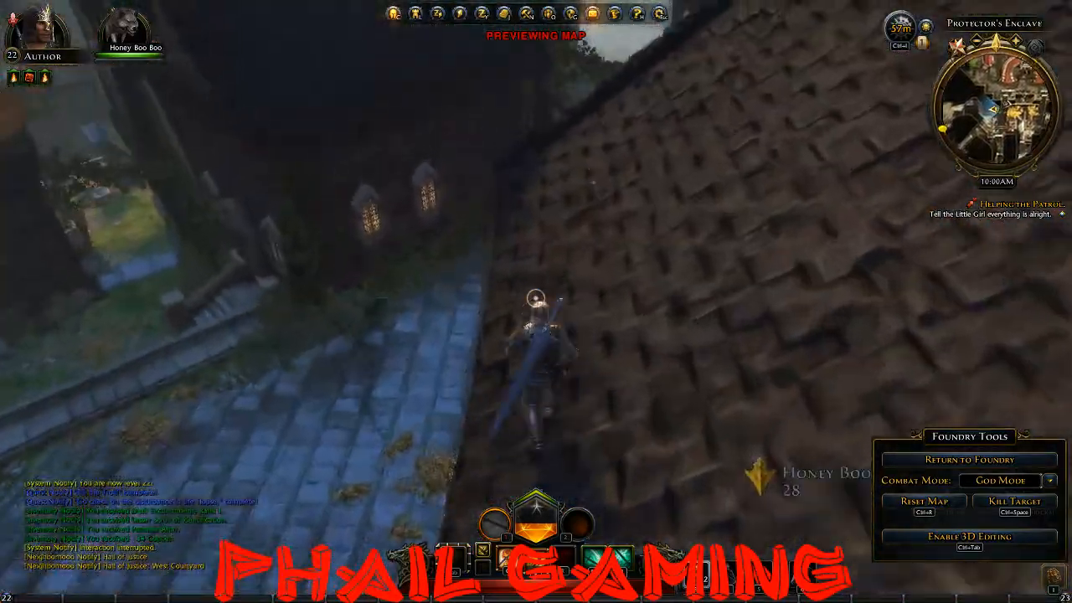
pyautogui.press('w')
pyautogui.press('w')
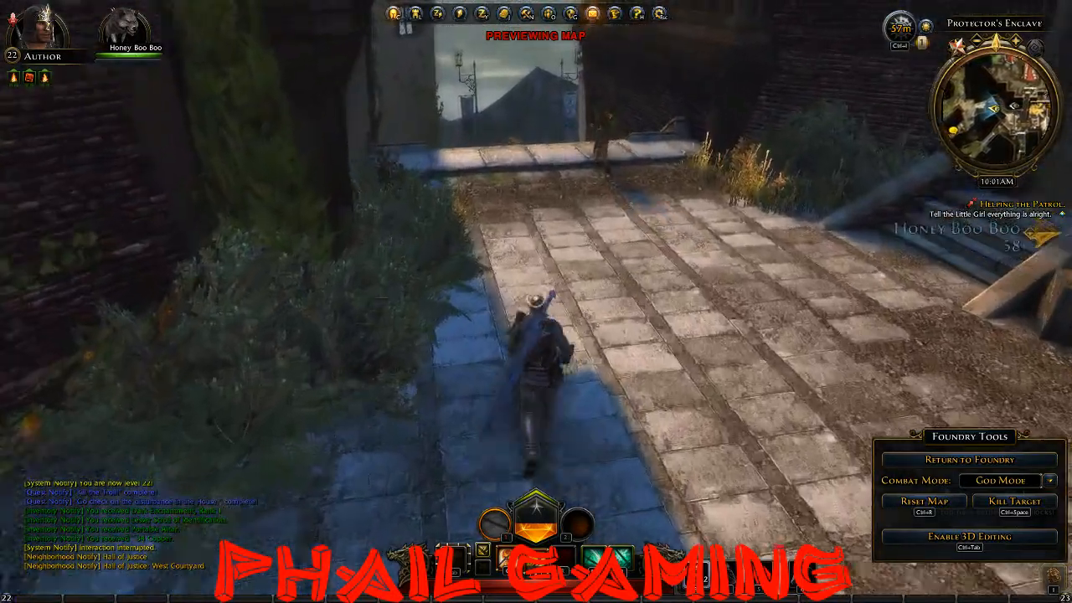
pyautogui.press('w')
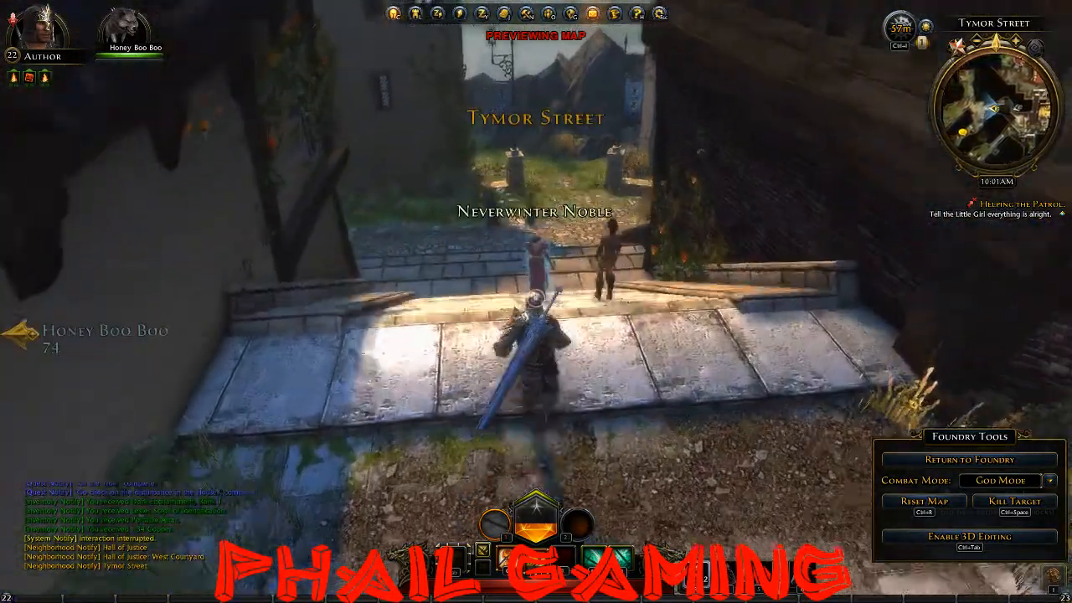
pyautogui.press('w')
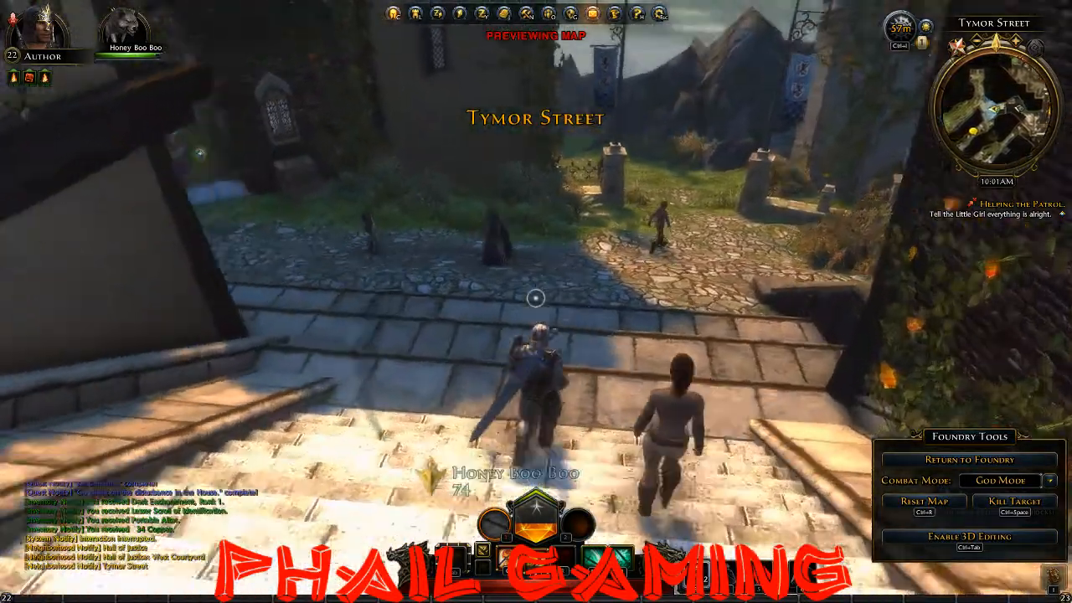
pyautogui.press('w')
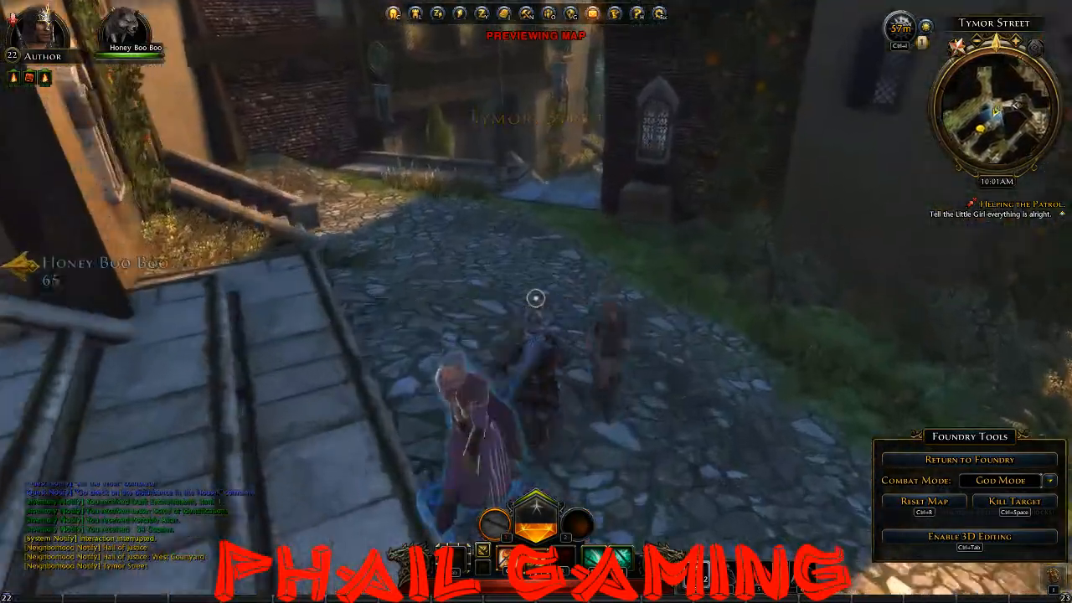
pyautogui.press('w')
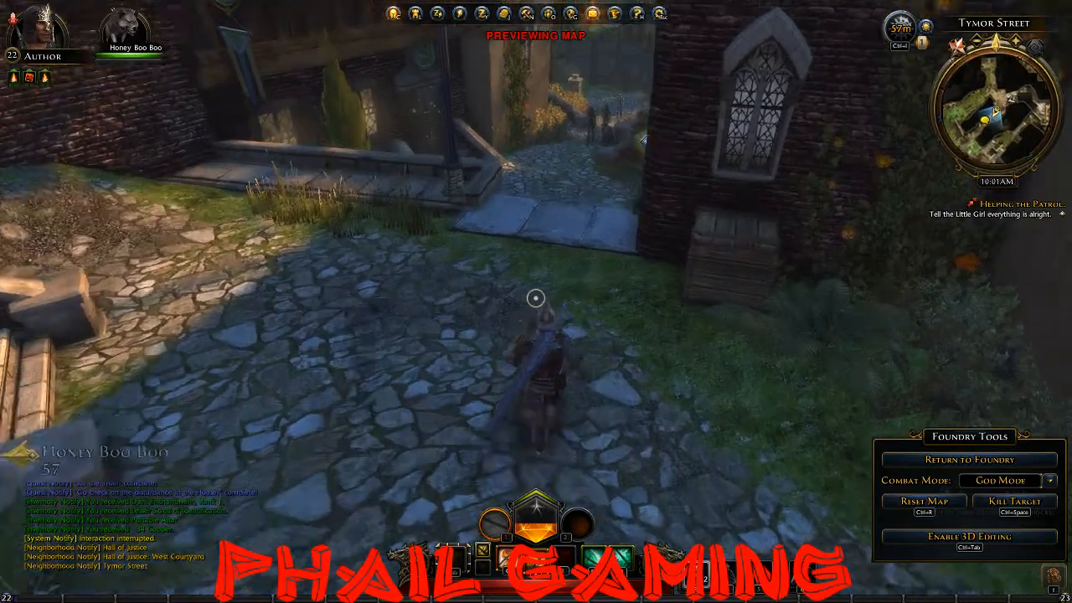
pyautogui.press('w')
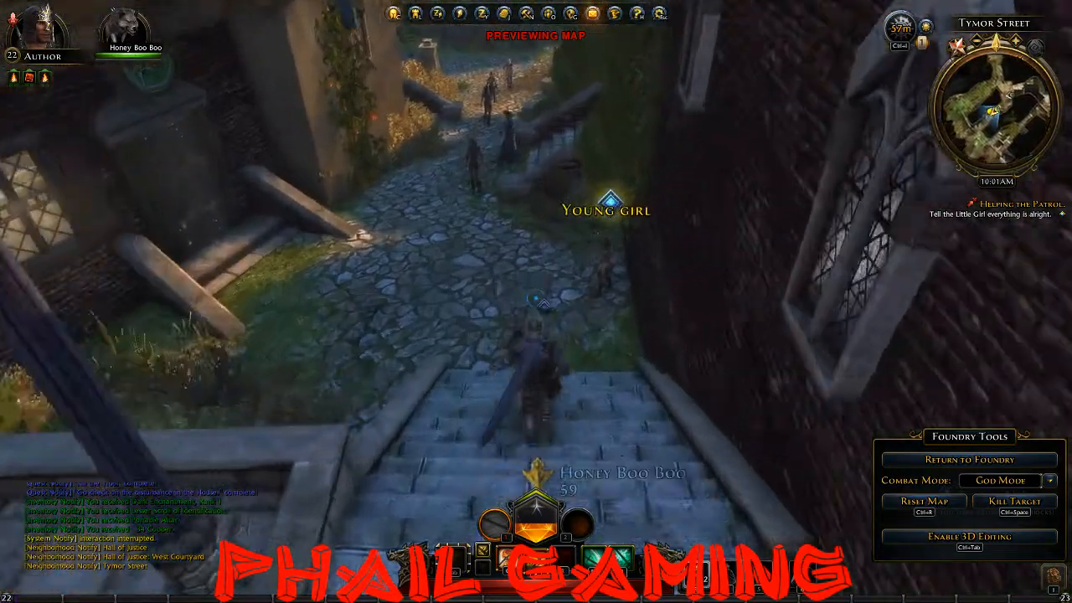
# Talk to the Young Girl, report the usual troll, say it was left to eat misbehaving children, and end with "...that was mean...".
pyautogui.press('f')
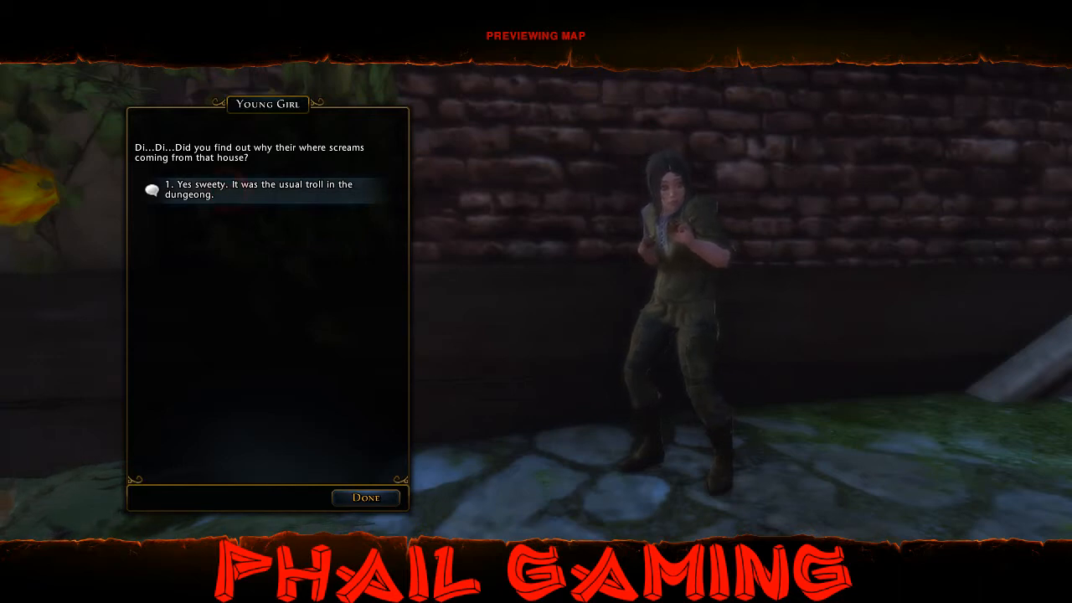
pyautogui.press('1')
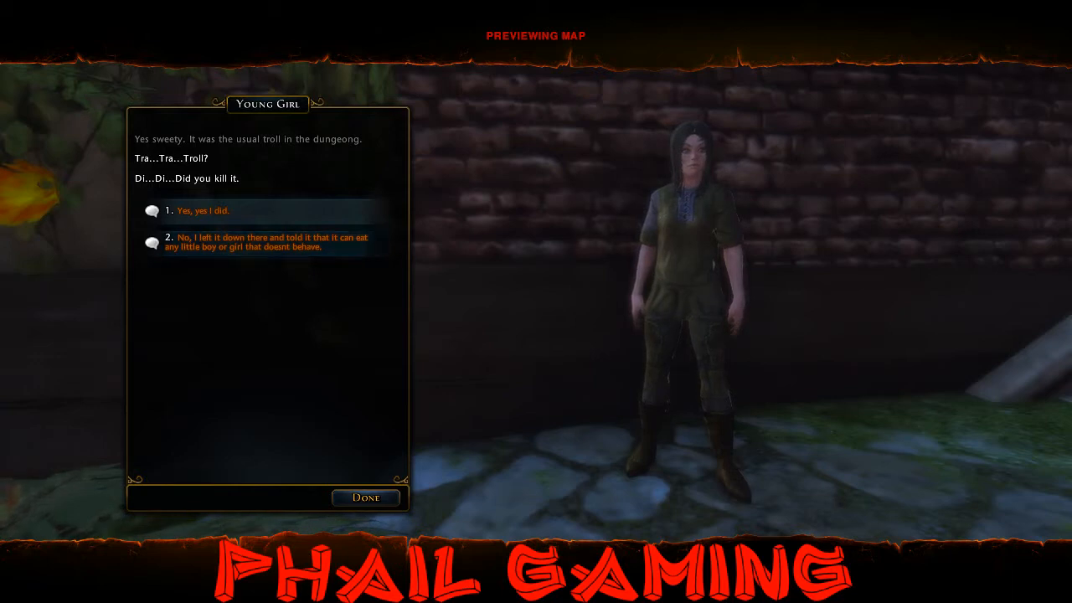
pyautogui.click(223, 246)
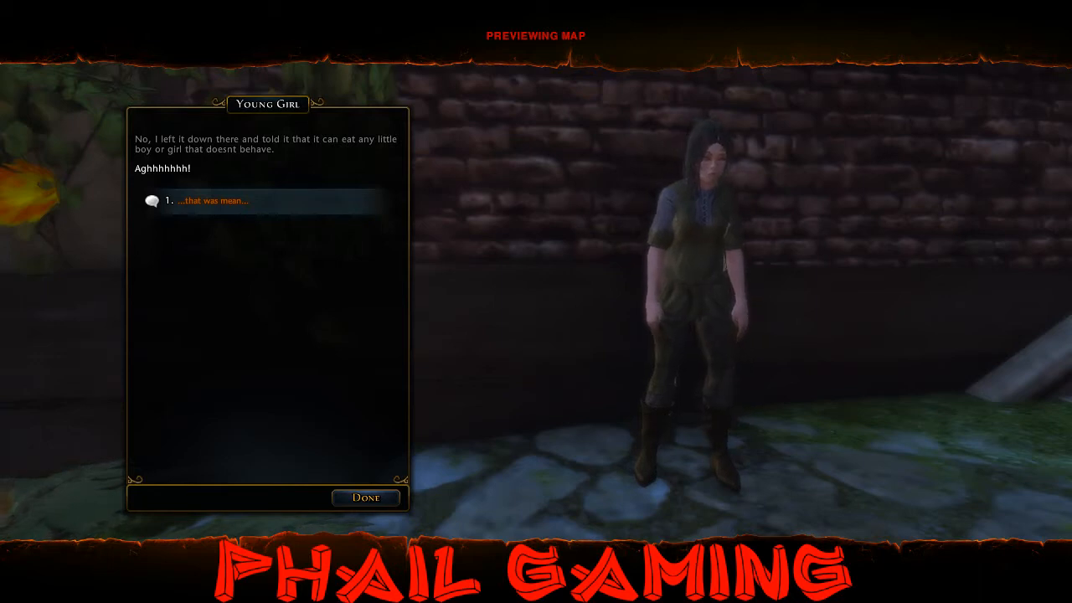
pyautogui.click(225, 203)
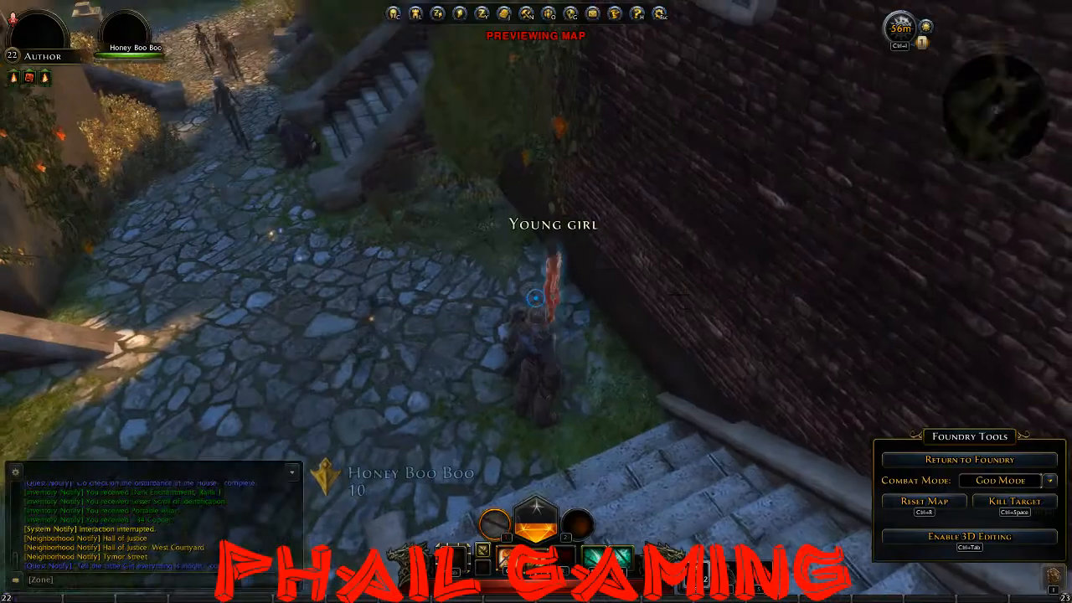
# Return to Guard Frinko, report the issue at the Potters house, and finish the dialog with "Hmmm..." and "Thanks...".
pyautogui.press('w')
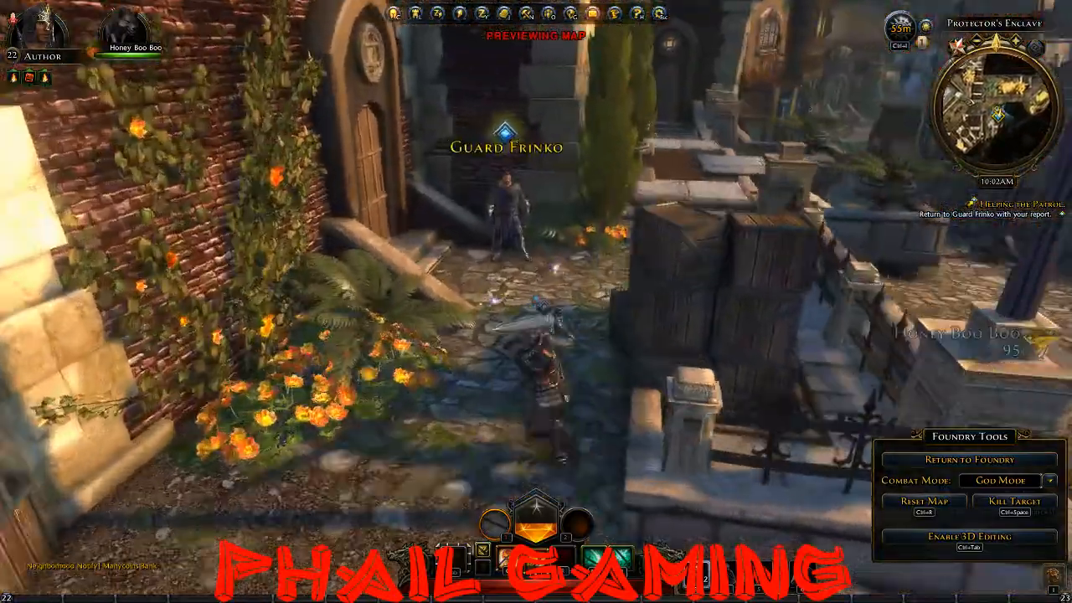
pyautogui.press('w')
pyautogui.press('f')
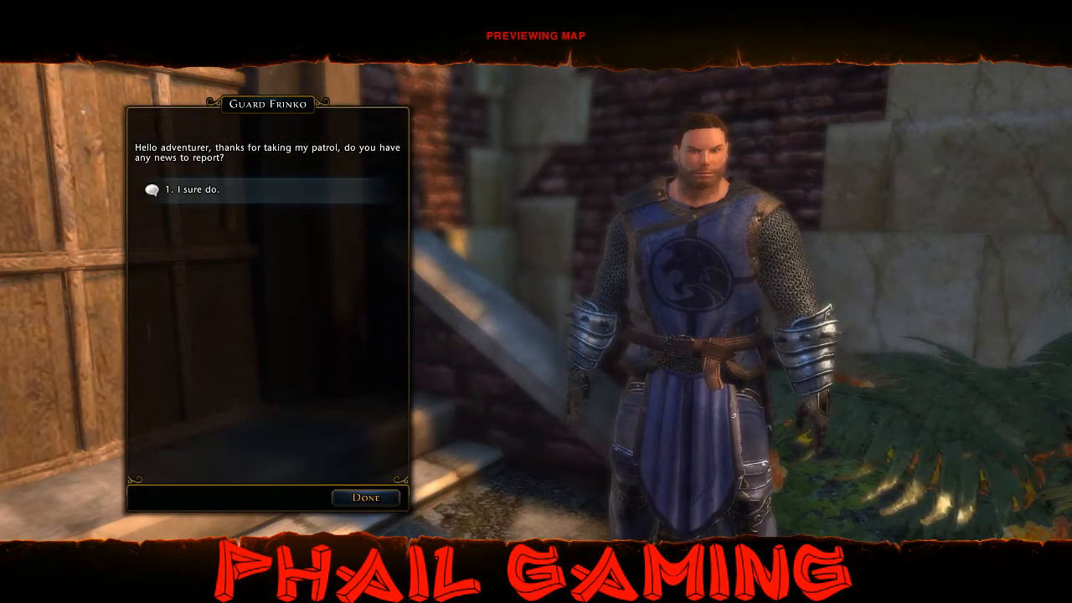
pyautogui.click(257, 192)
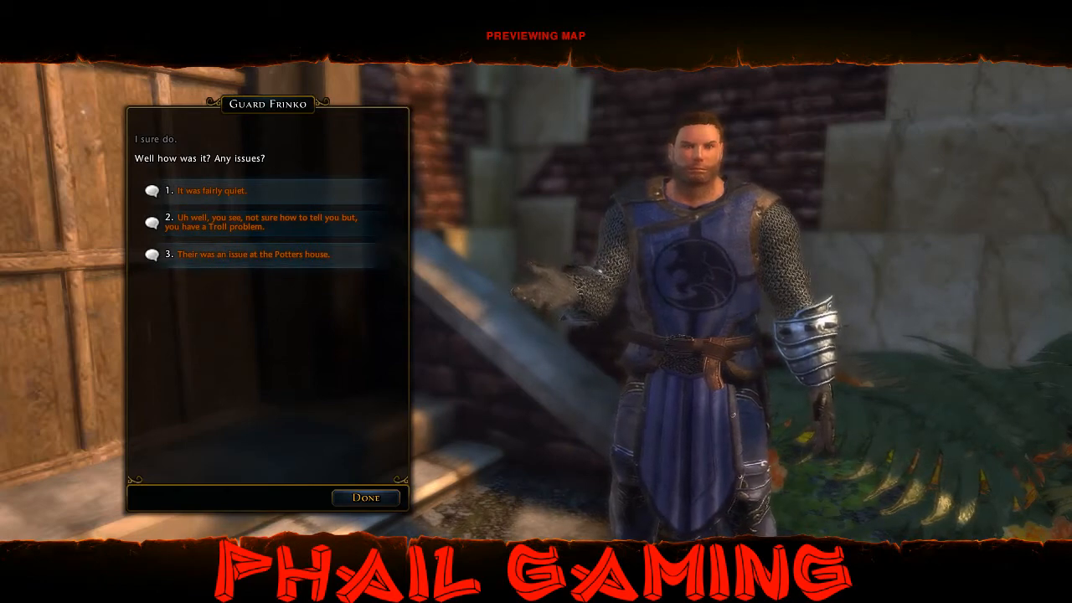
pyautogui.press('3')
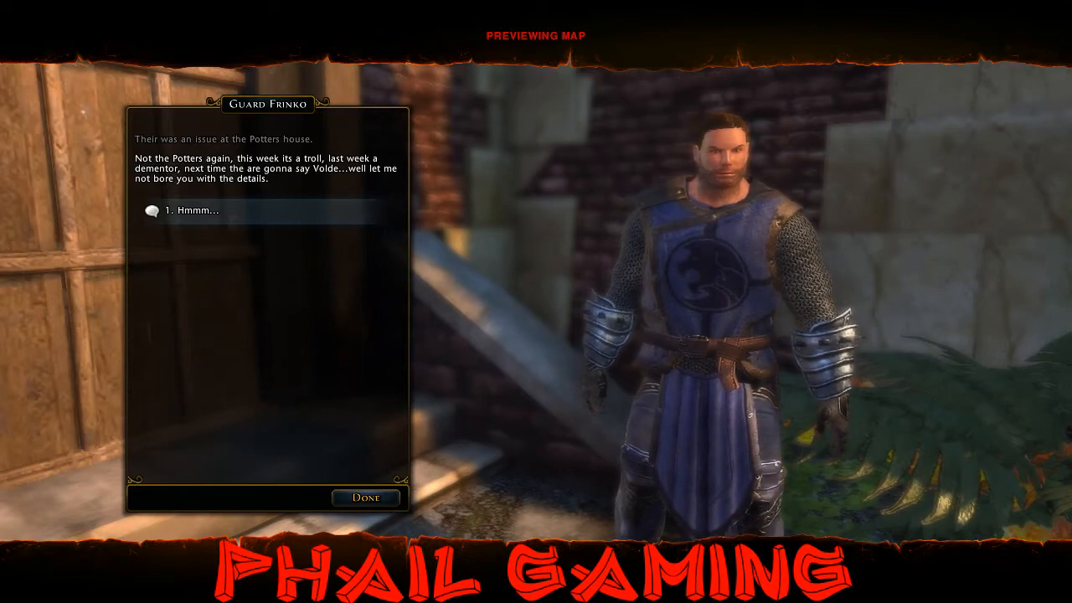
pyautogui.click(193, 205)
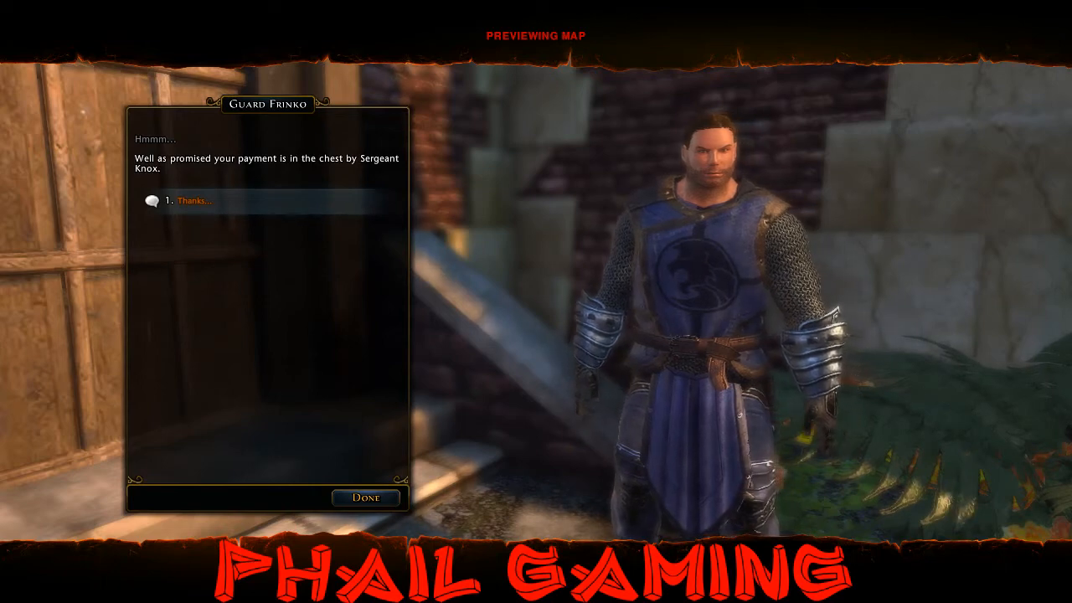
pyautogui.click(251, 204)
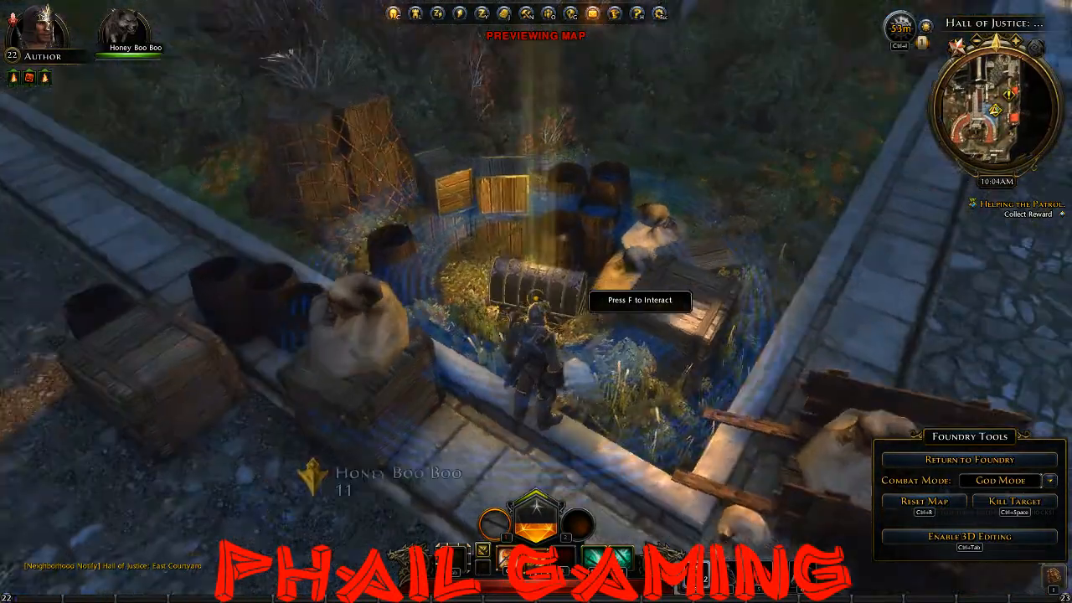
# Open the treasure chest in the East Courtyard, accept the Tempered Symbol reward and step away from the chest.
pyautogui.press('f')
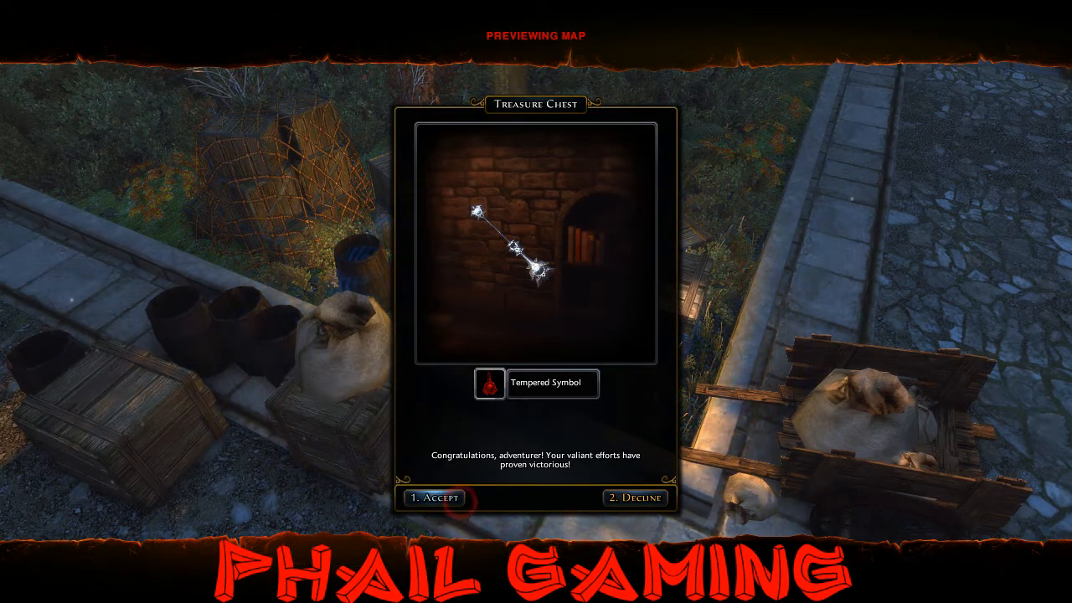
pyautogui.click(437, 497)
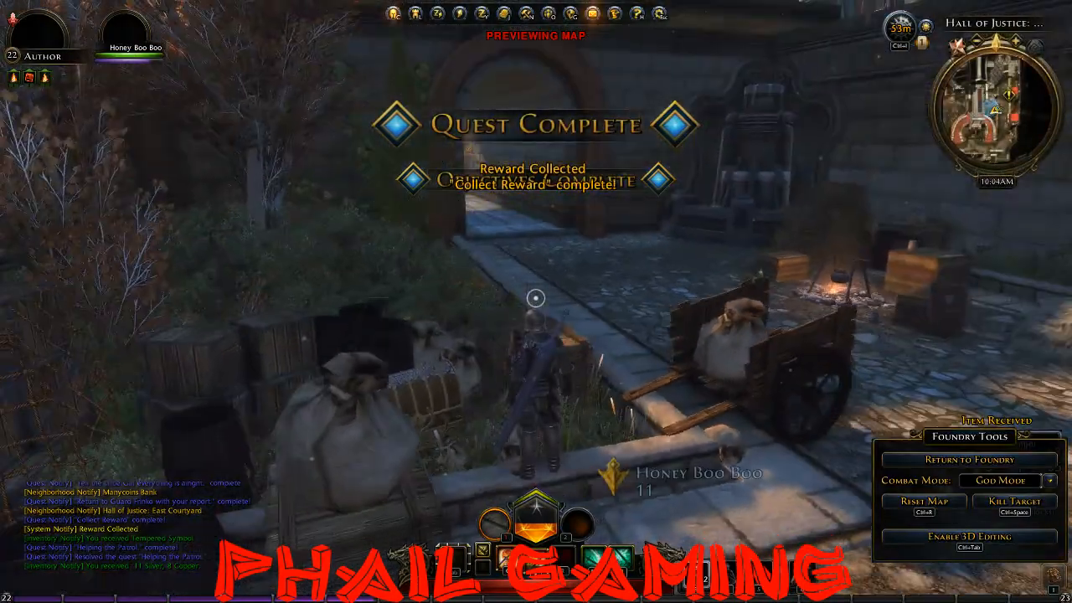
pyautogui.press('w')
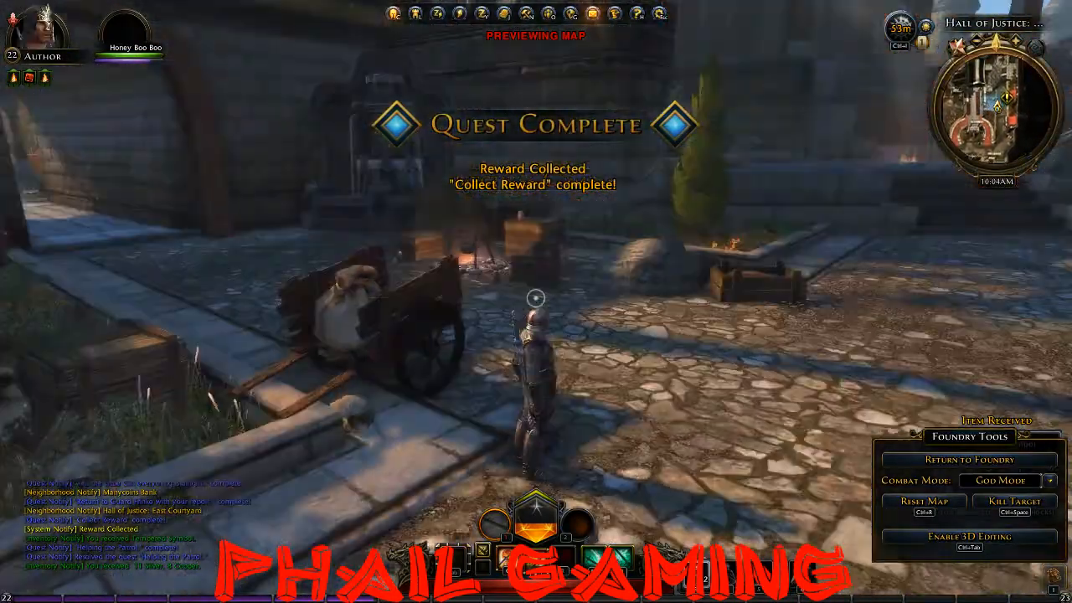
pyautogui.press('d')
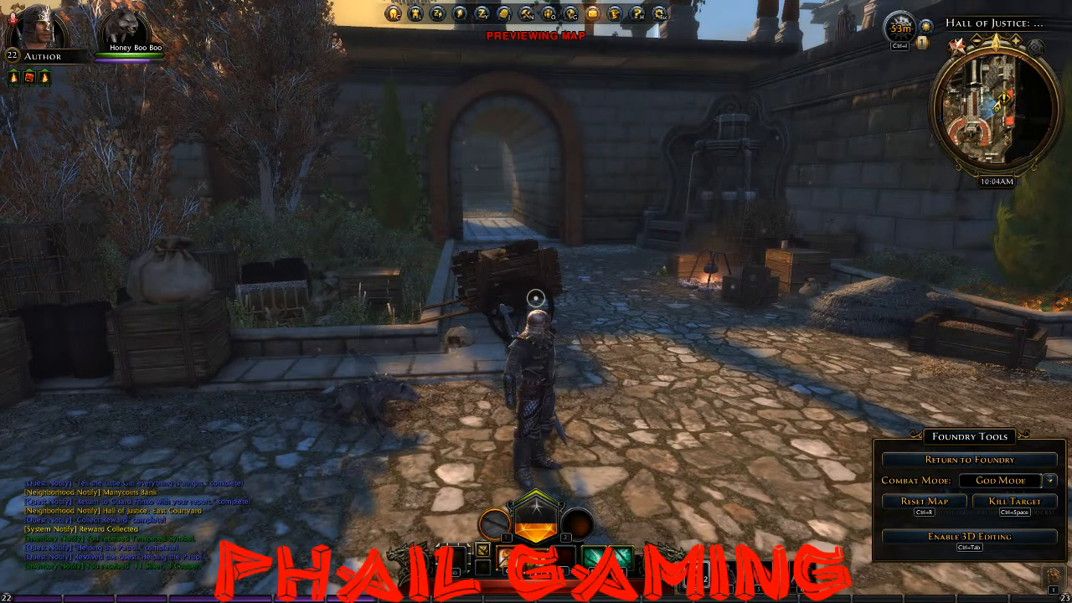
# Leave the map preview and return to the Foundry editor.
pyautogui.press('Escape')
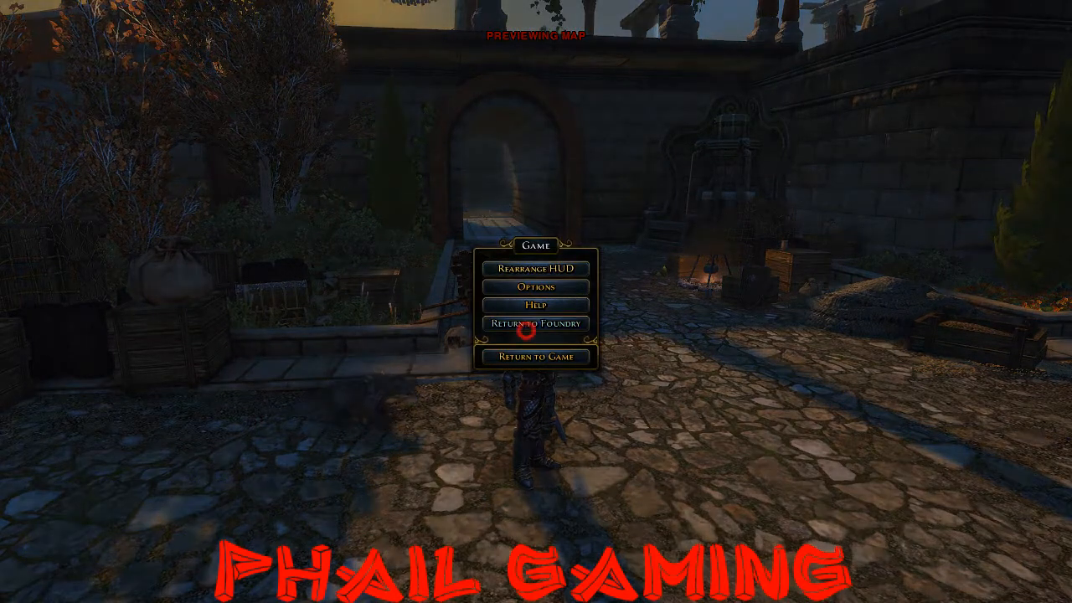
pyautogui.click(526, 326)
pyautogui.click(576, 328)
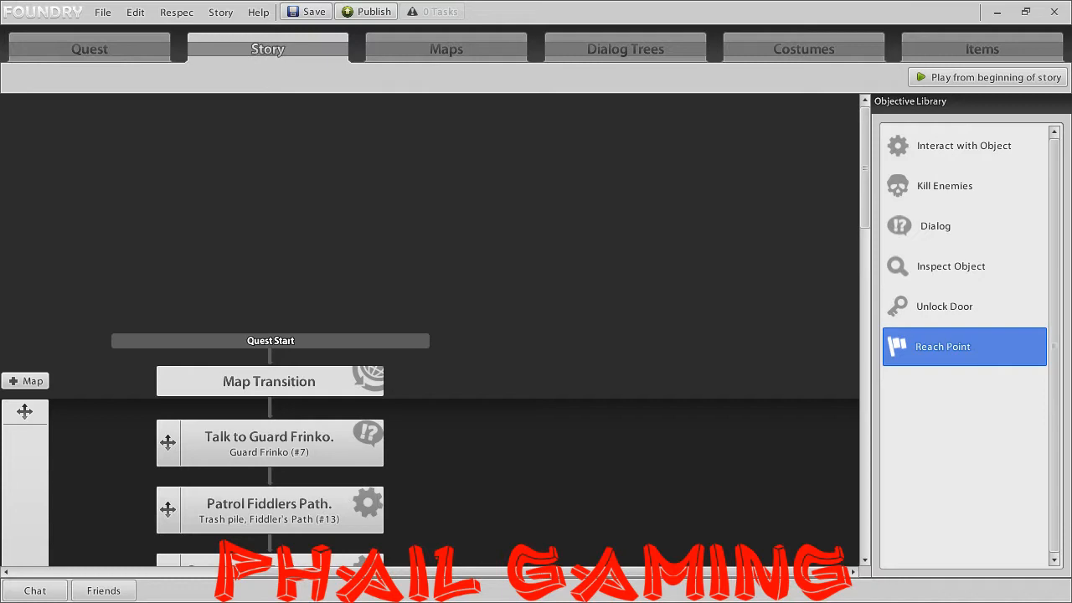
# Save the quest project and publish it, agreeing to begin the publishing process.
pyautogui.moveTo(864, 178); pyautogui.dragTo(863, 209)
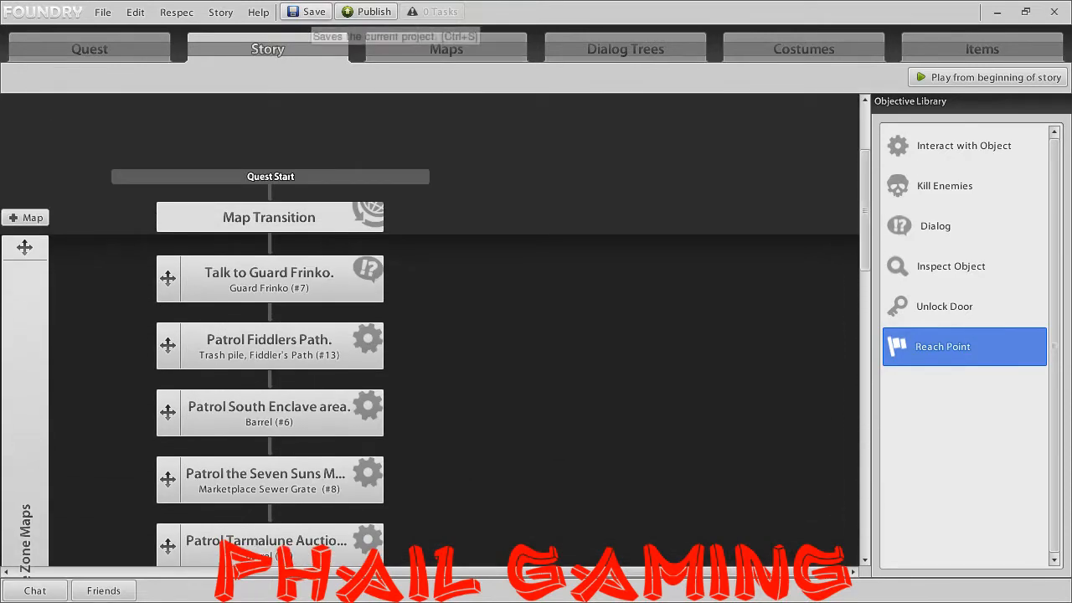
pyautogui.click(306, 12)
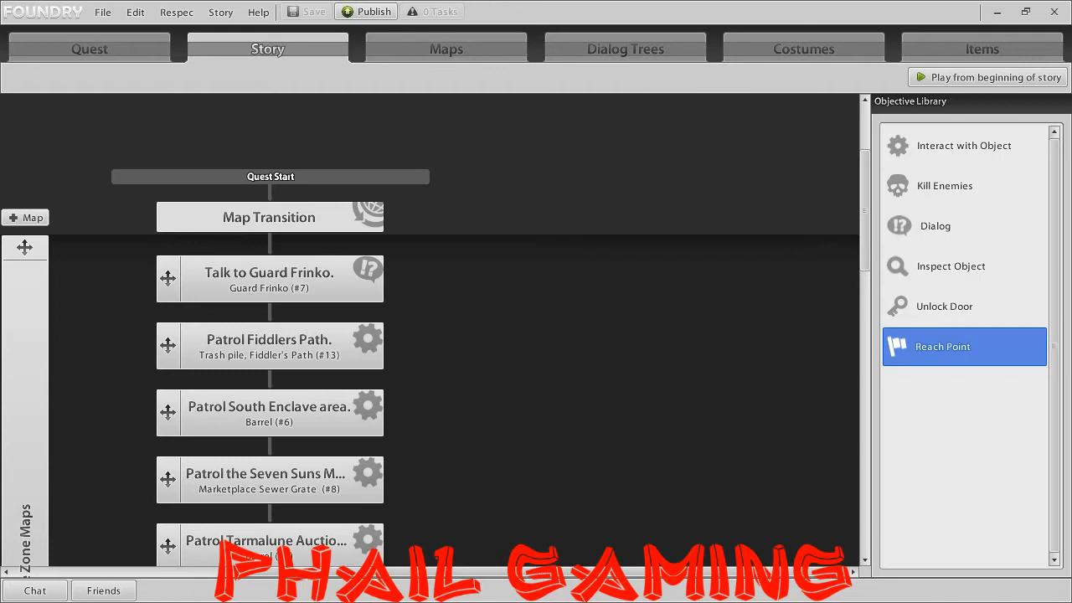
pyautogui.click(368, 12)
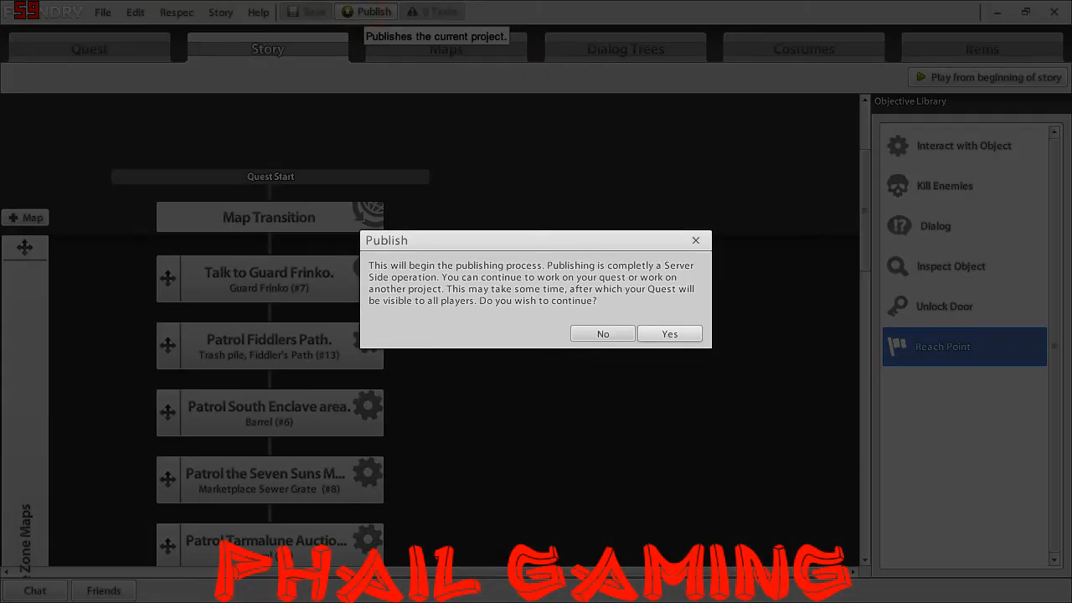
pyautogui.click(669, 333)
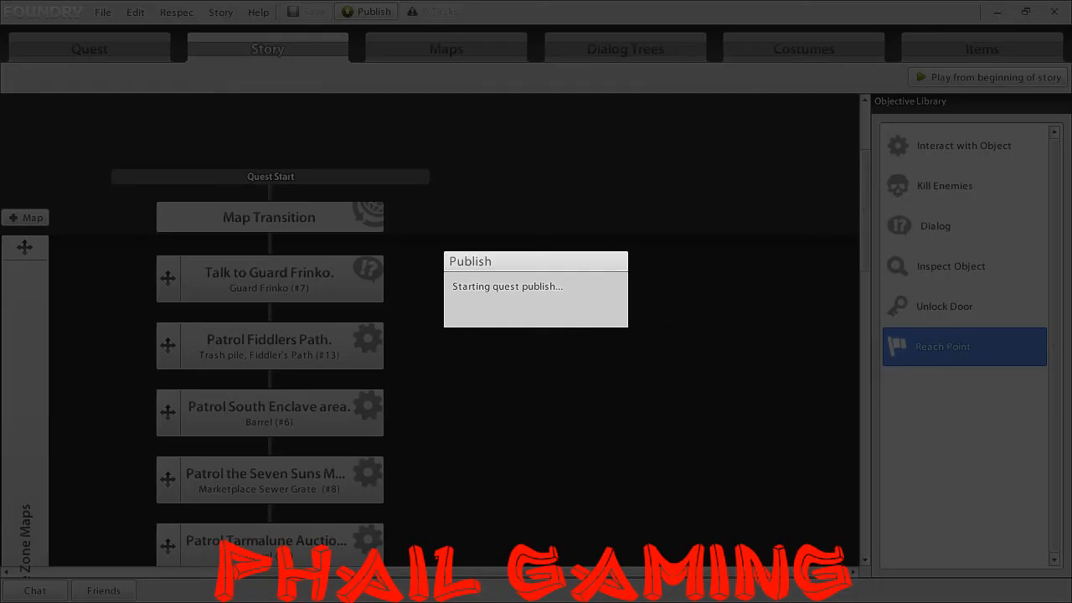